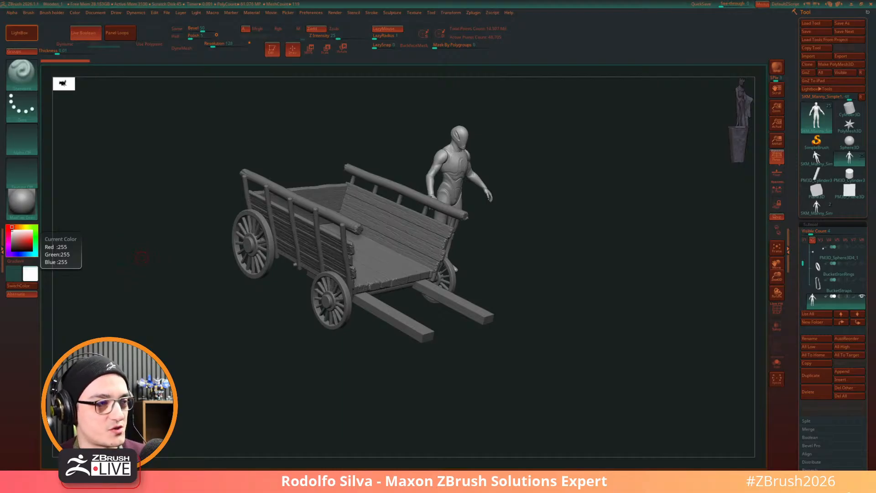
Step: Examine the wooden cart and the mannequin beside it from several angles, including the plank floor from above
left_click_drag(355, 365, 357, 362)
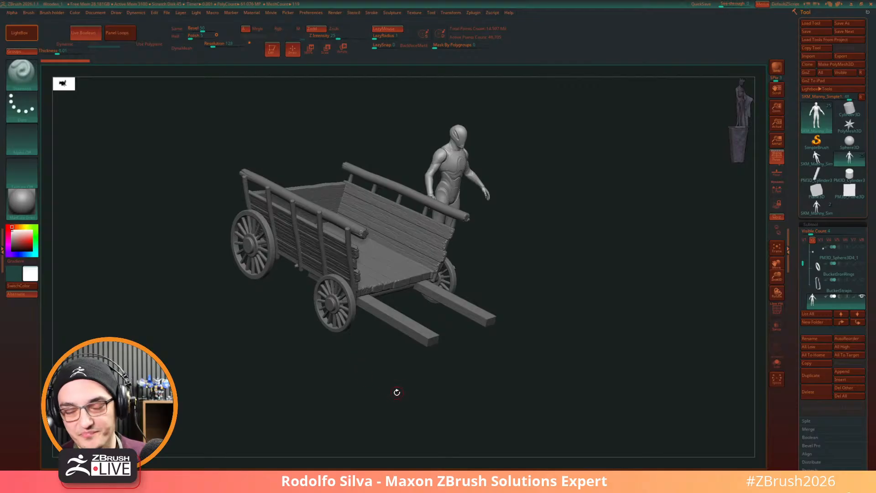
left_click_drag(397, 382, 387, 396)
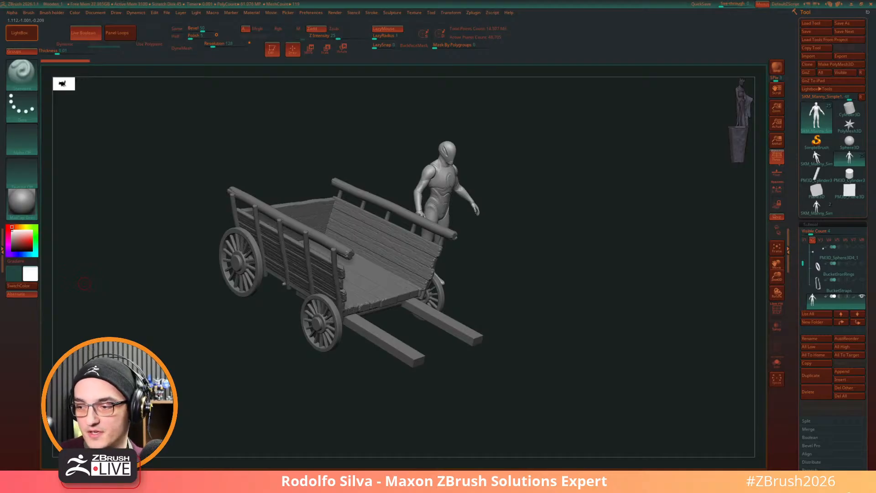
left_click_drag(537, 301, 507, 313)
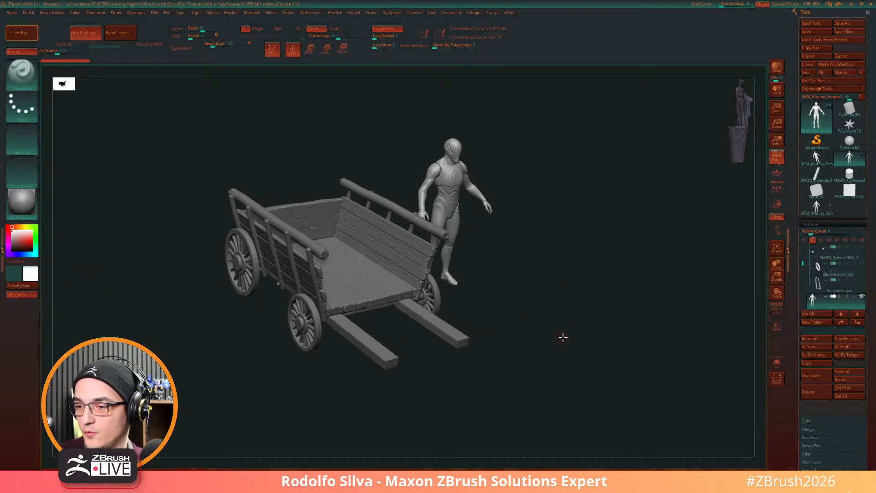
left_click_drag(564, 337, 586, 325, "alt")
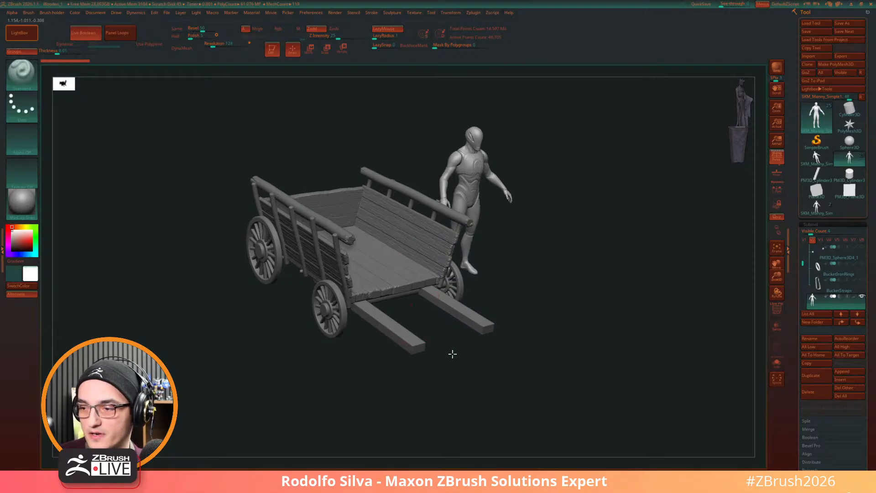
right_click_drag(453, 354, 444, 307, "ctrl")
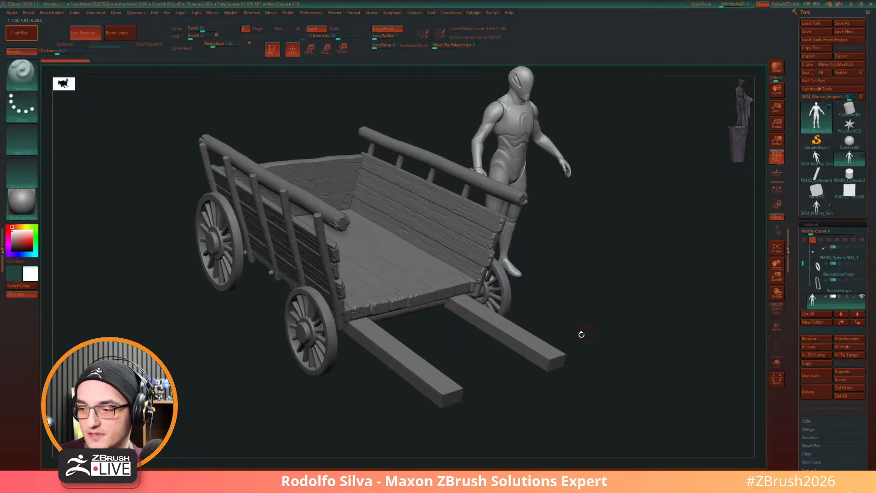
left_click_drag(581, 335, 528, 354)
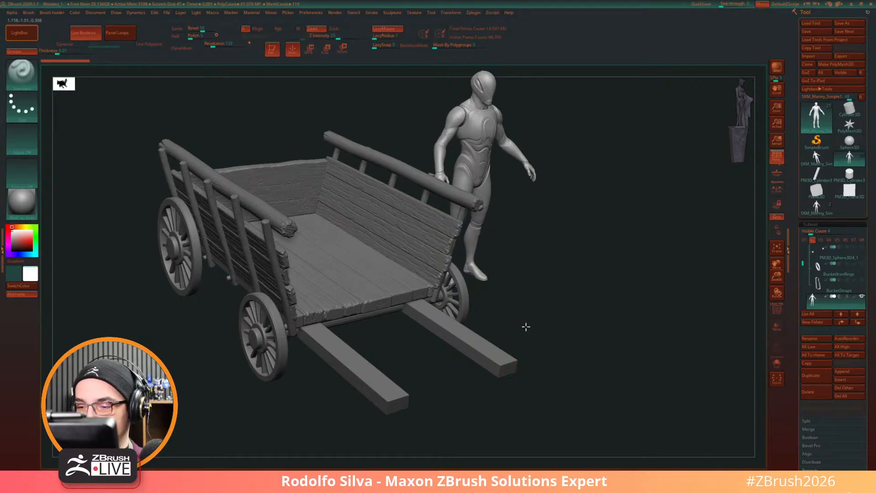
left_click_drag(524, 324, 503, 347)
left_click_drag(407, 376, 330, 292)
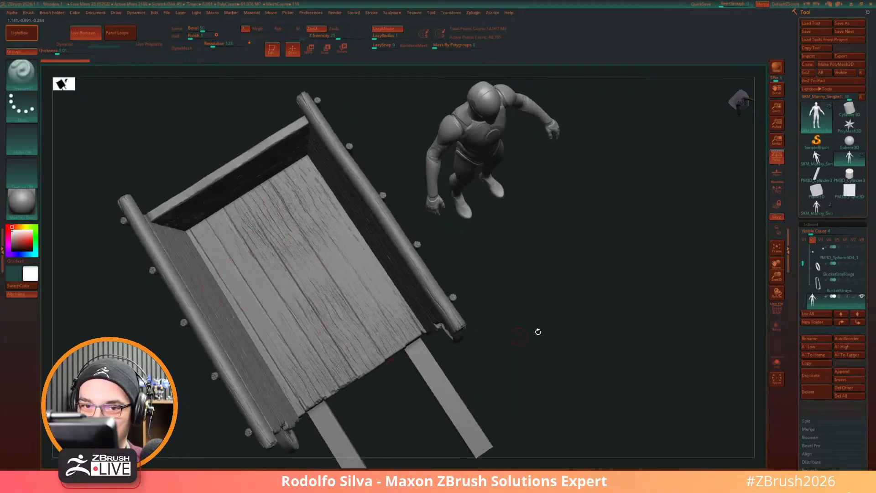
left_click_drag(570, 336, 583, 301)
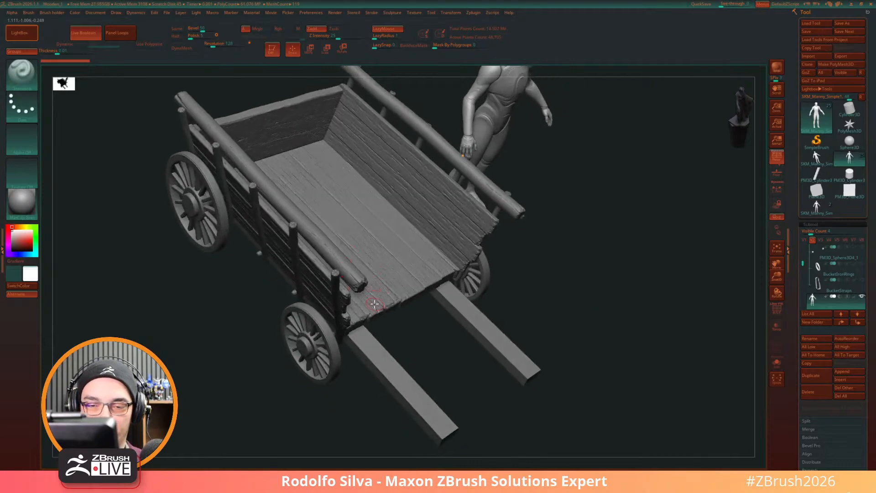
Step: Cycle the interface through the beige and grey-orange colour schemes, and restore the dark green and red scheme
left_click(20, 33)
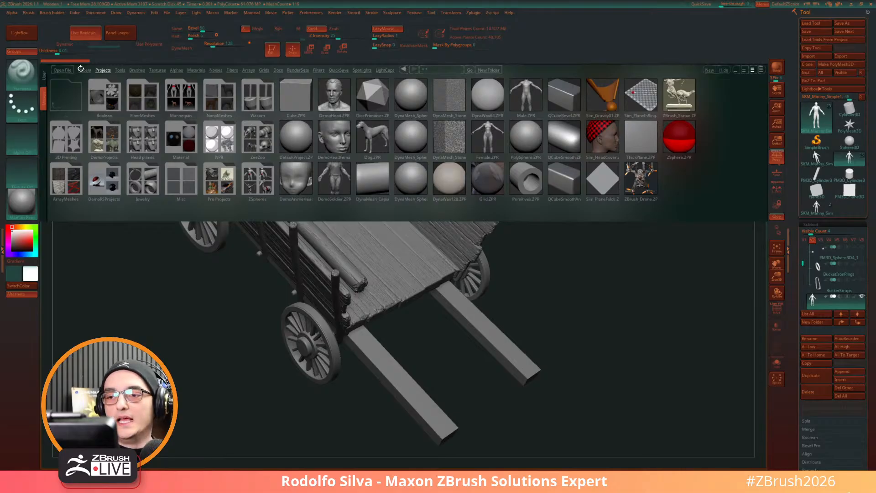
left_click(811, 4)
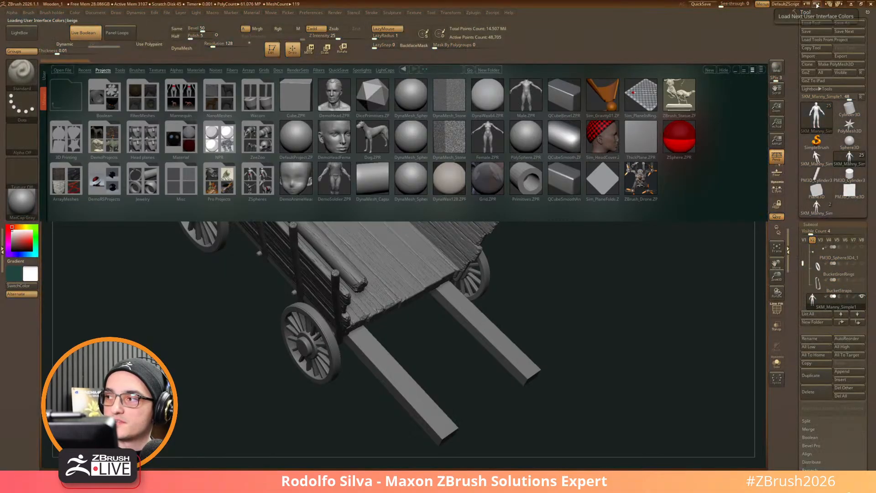
left_click(810, 4)
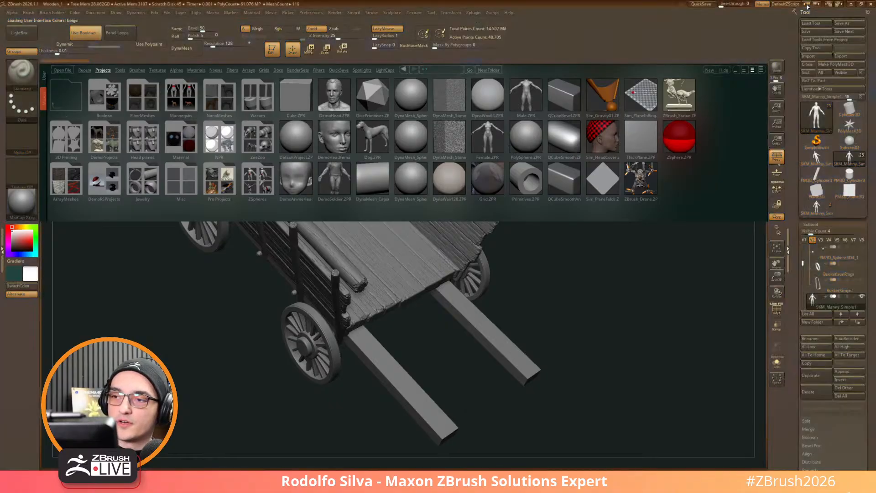
left_click(808, 6)
left_click(808, 5)
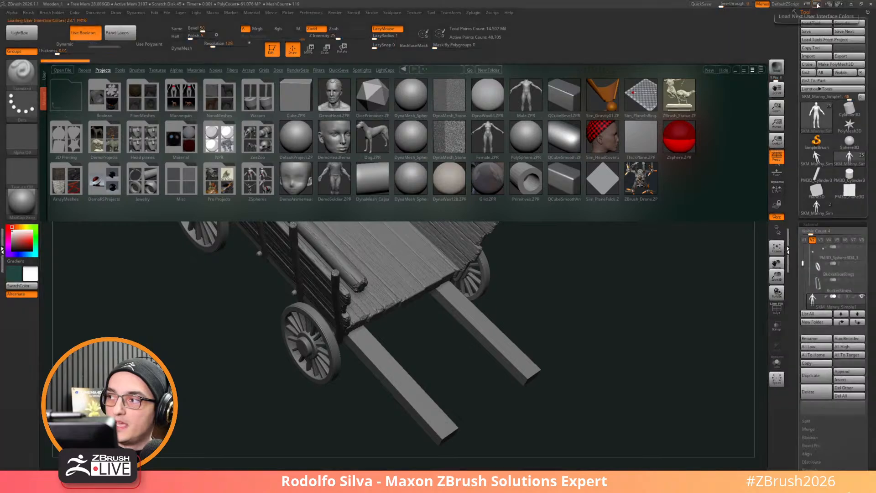
left_click(818, 4)
left_click(817, 5)
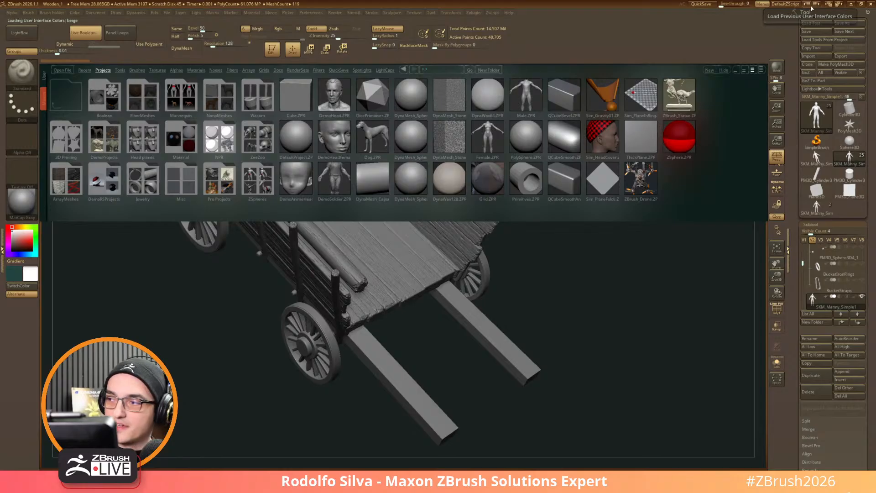
left_click(819, 6)
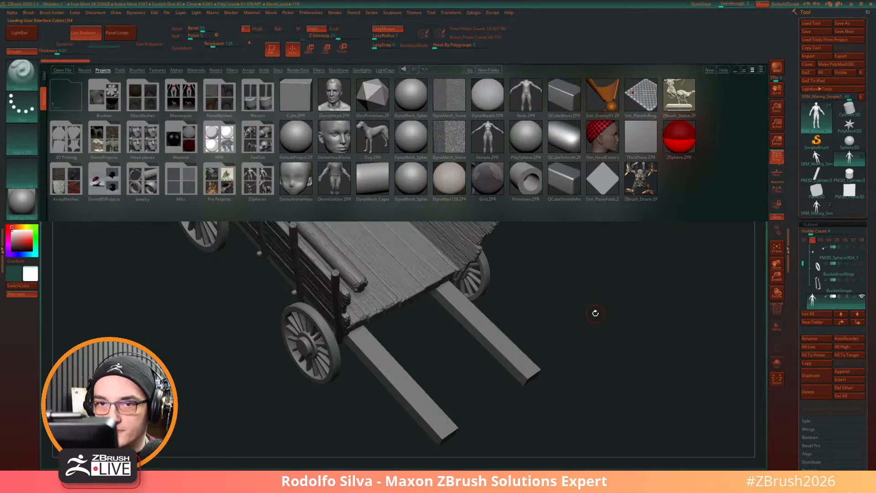
left_click(23, 34)
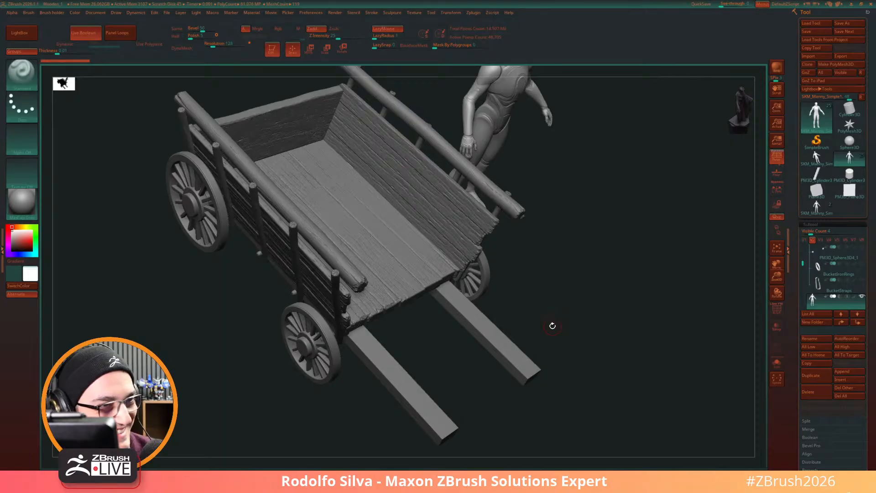
Step: In the custom LightBox brush library, browse the XMD packs and load the alpha XMD_PG_Cliff04_21_alpha.PSD from the Cliff 04 folder
left_click_drag(567, 332, 566, 346)
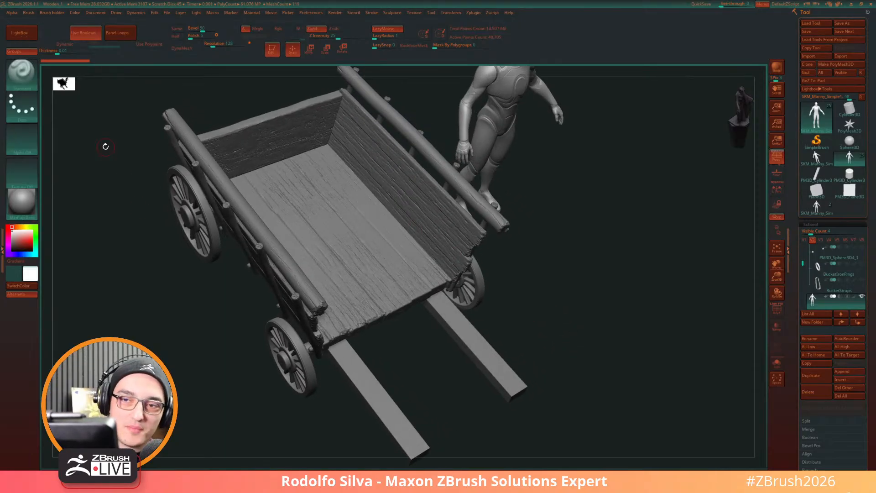
left_click(28, 34)
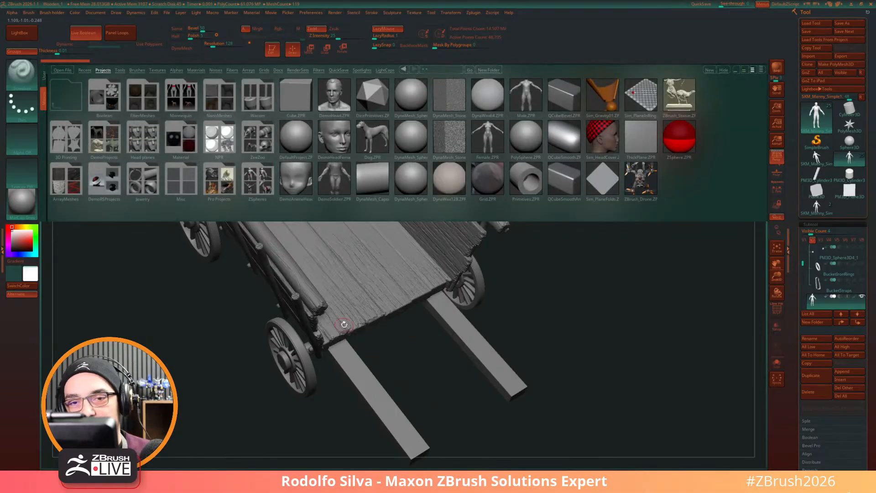
left_click(44, 77)
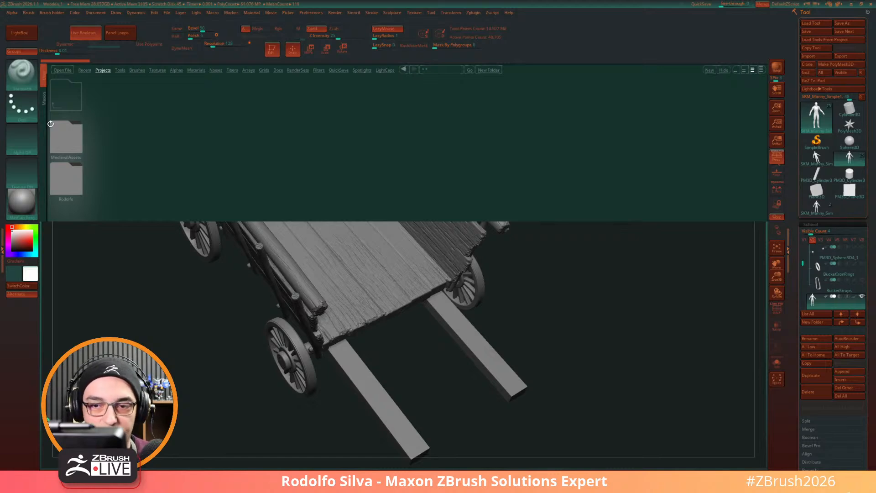
left_click(137, 70)
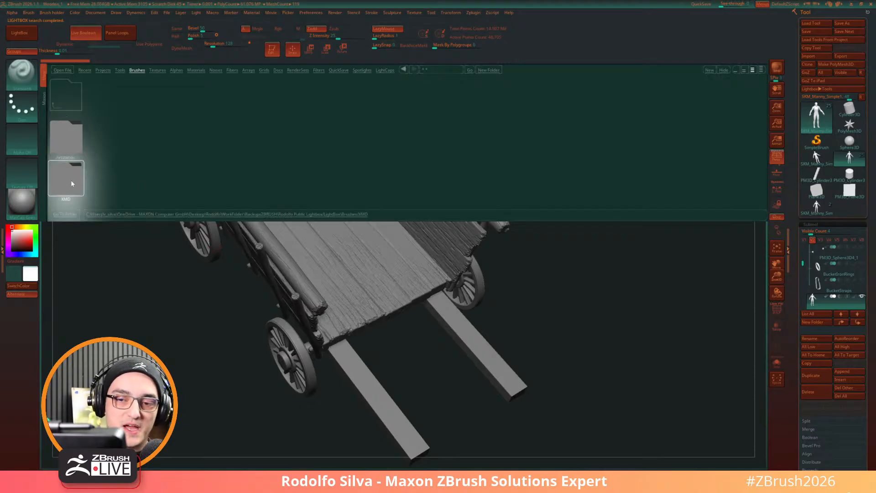
left_click(76, 165)
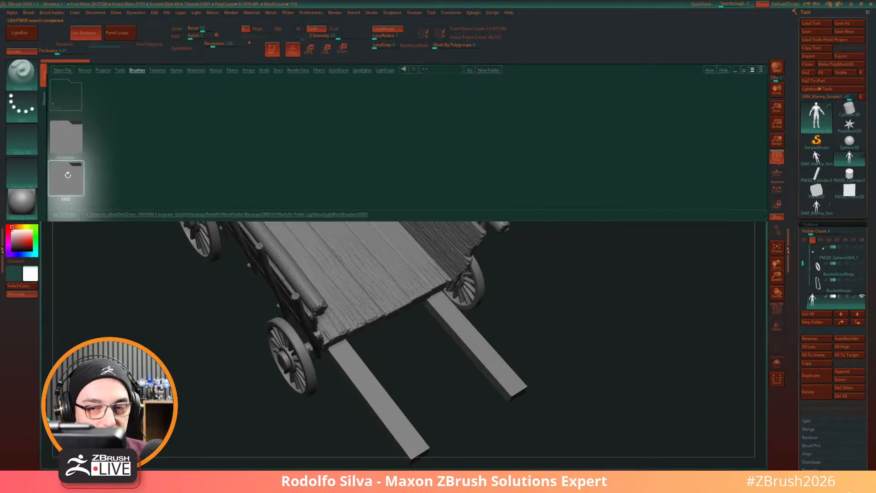
left_click_drag(409, 134, 475, 147)
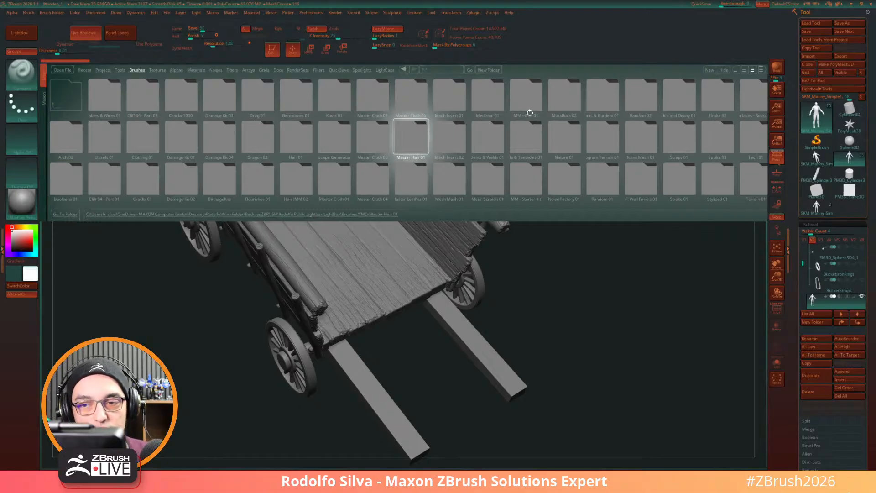
left_click(147, 100)
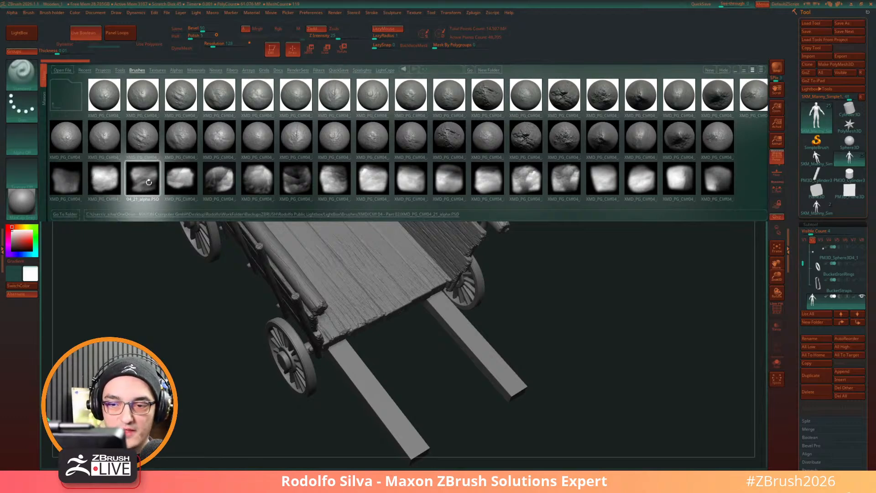
left_click(149, 182)
Step: Switch to the 3D cylinder model and stamp the cliff alpha across its side with the DragRect stroke
left_click(22, 105)
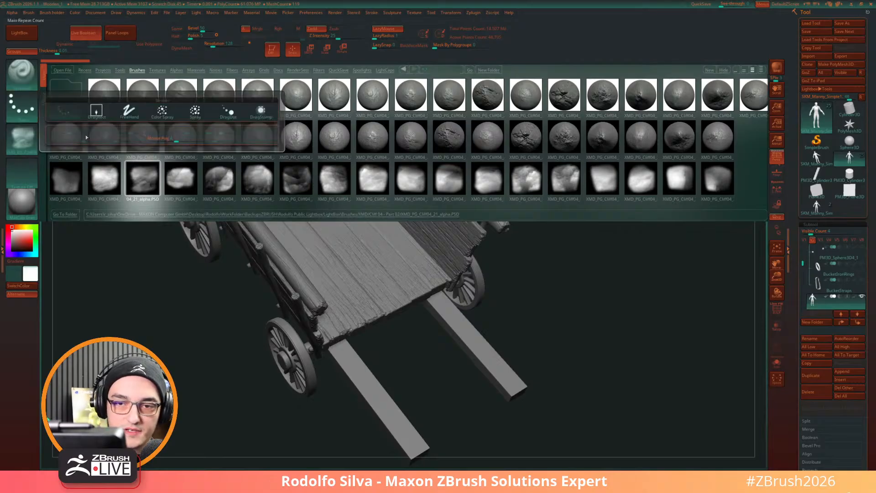
left_click(96, 111)
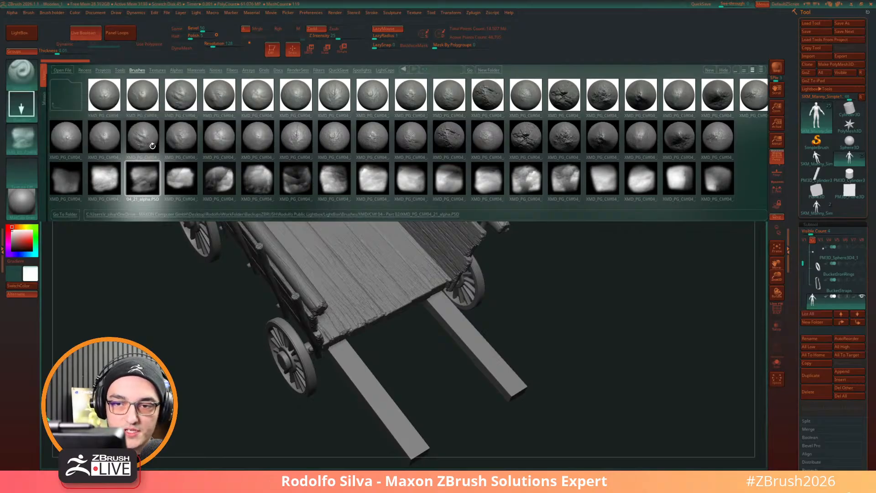
left_click(850, 173)
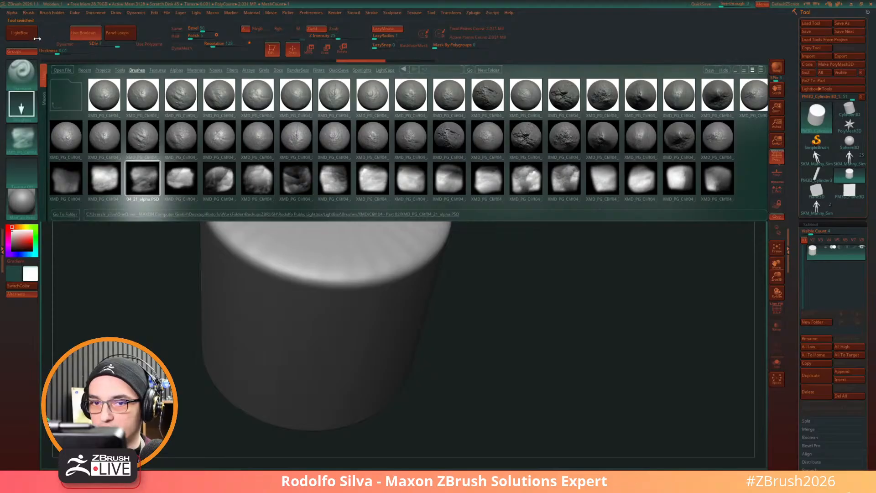
left_click(35, 37)
left_click_drag(477, 358, 474, 317)
mouse_move(333, 324)
left_mouse_down()
mouse_move(449, 319)
mouse_move(439, 292)
left_mouse_up()
mouse_move(446, 307)
left_mouse_down()
mouse_move(486, 386)
mouse_move(527, 402)
mouse_move(577, 382)
left_mouse_up()
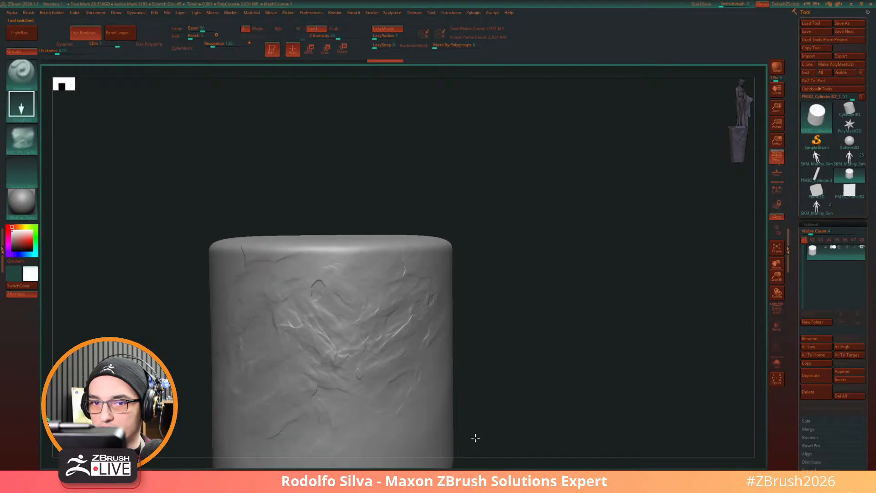
left_click_drag(526, 371, 538, 352, "alt")
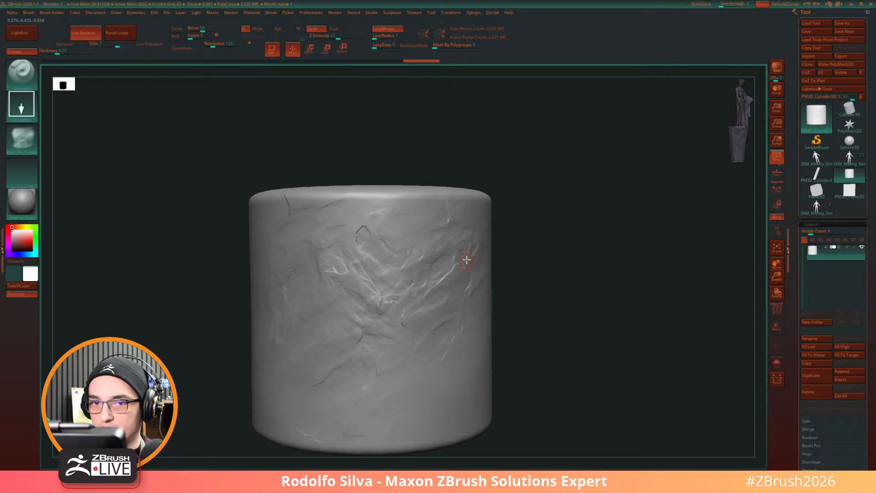
Step: Browse the XMD brush packs in LightBox, look inside the MM - Starter Kit folder, and return to the main brush folders
left_click(33, 35)
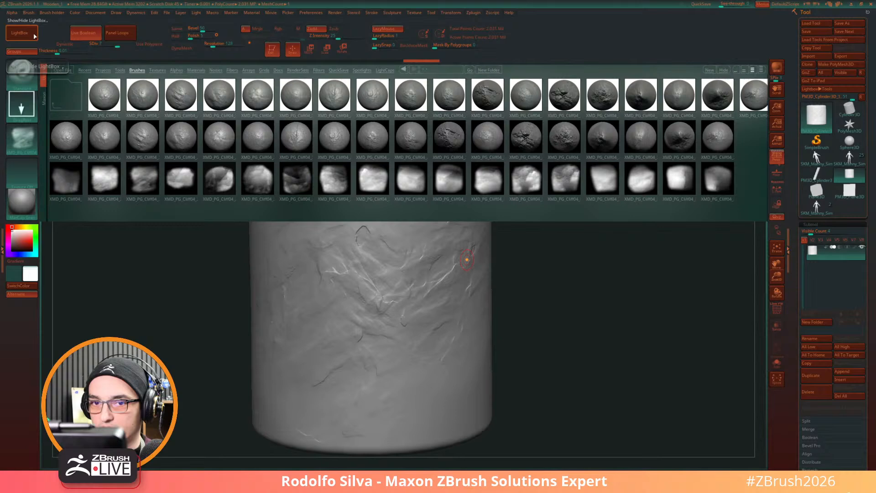
left_click(137, 70)
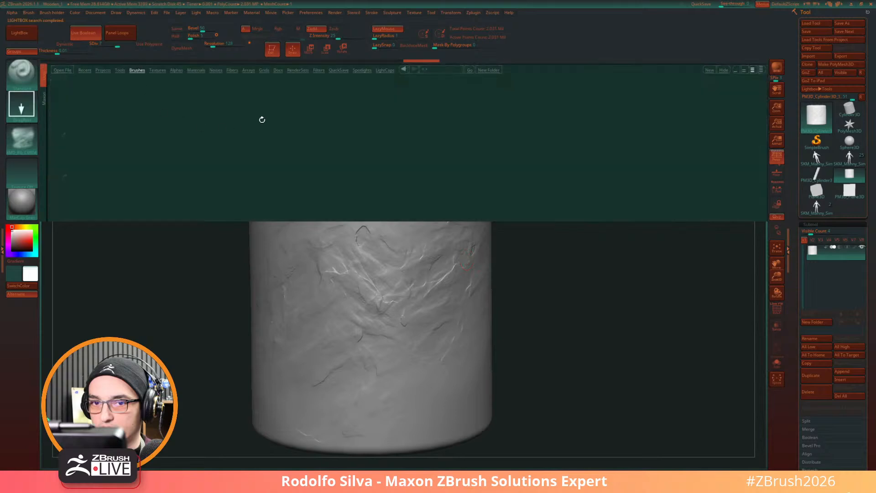
left_click(67, 180)
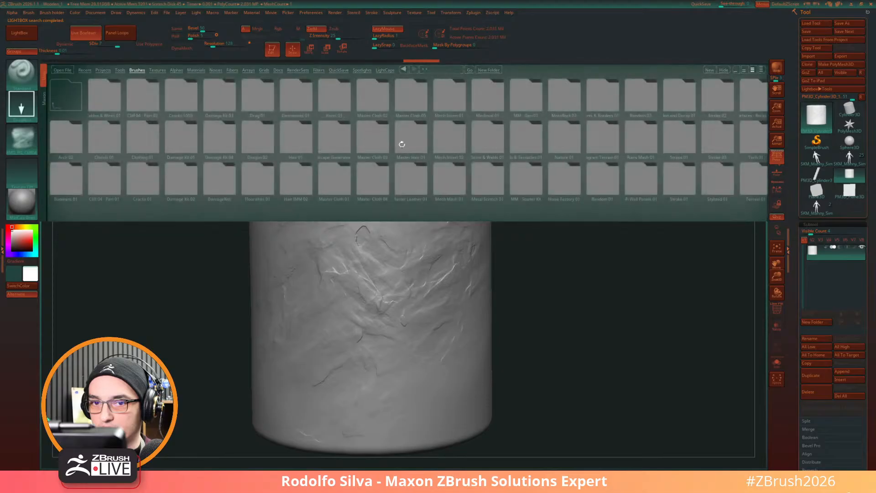
scroll(497, 130, "down", 6)
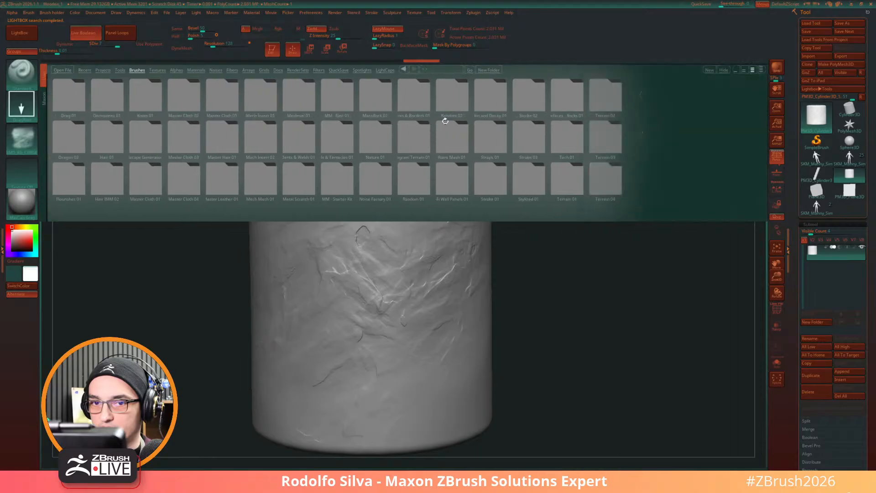
scroll(497, 109, "up", 2)
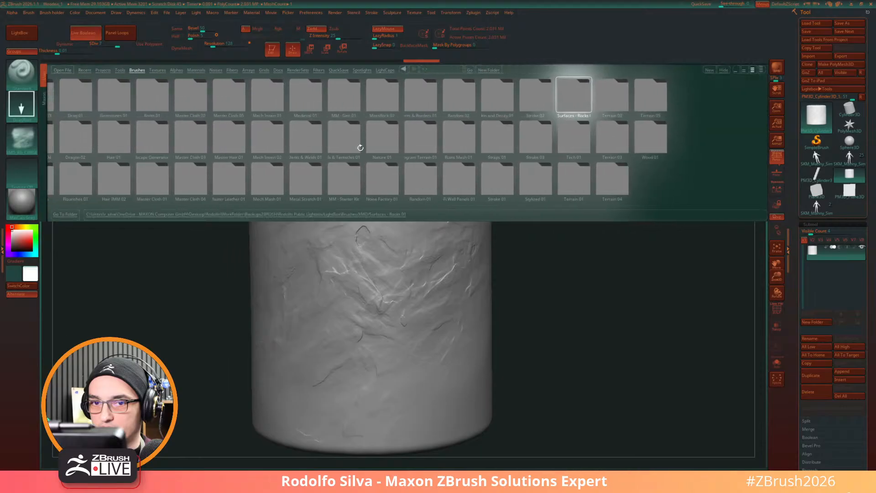
left_click(350, 182)
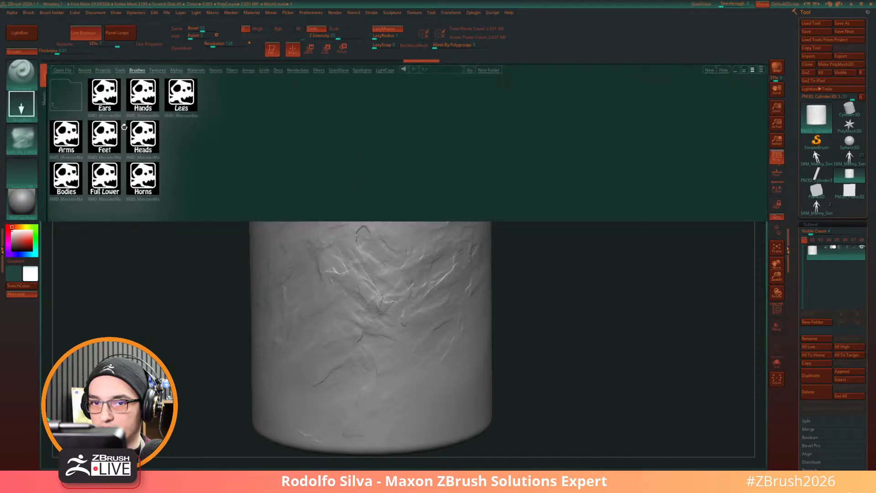
left_click(138, 70)
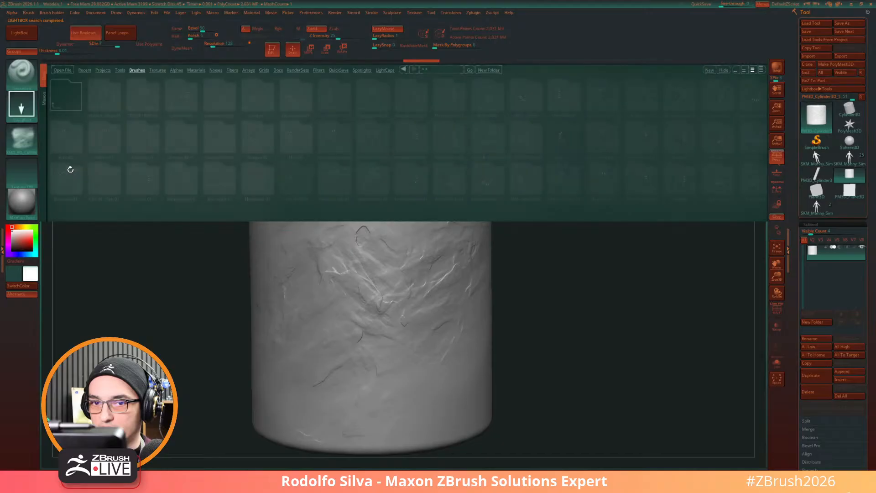
left_click(137, 71)
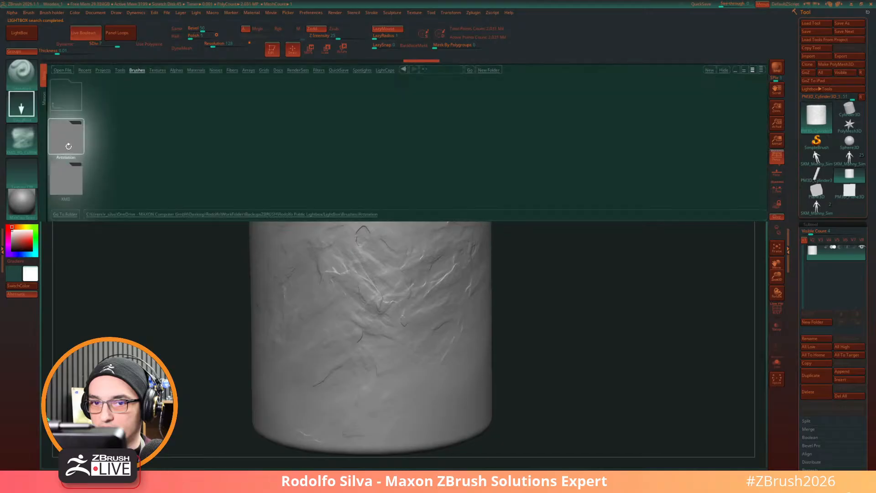
Step: Look inside the brush folder above XMD, then return to the wooden cart scene with the mannequin and close LightBox
double_click(69, 148)
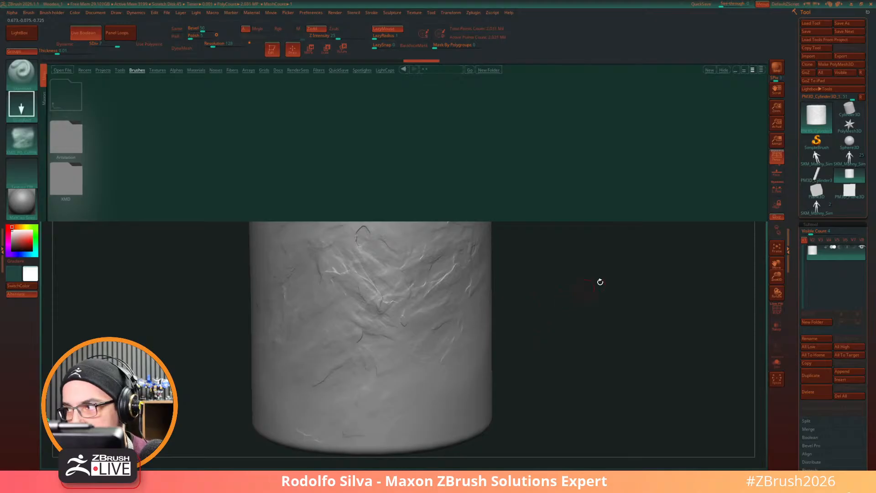
left_click(829, 205)
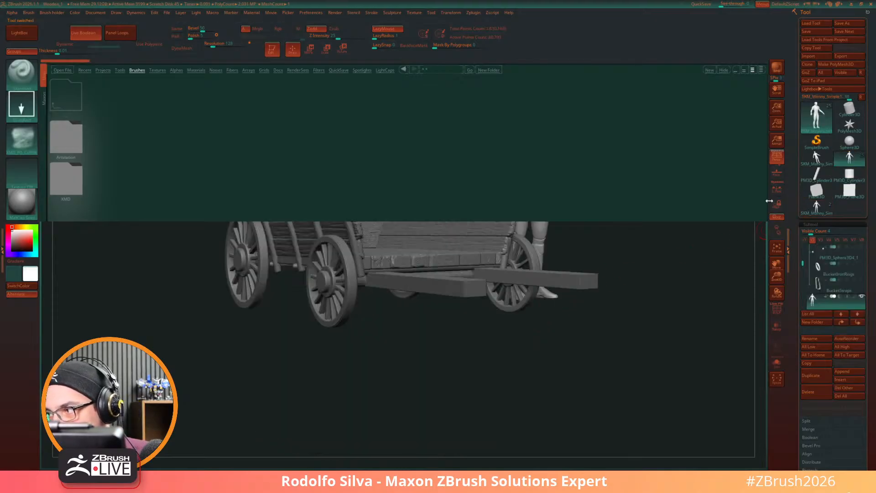
left_click(36, 33)
left_click_drag(497, 351, 510, 253)
left_click_drag(519, 332, 527, 342, "alt")
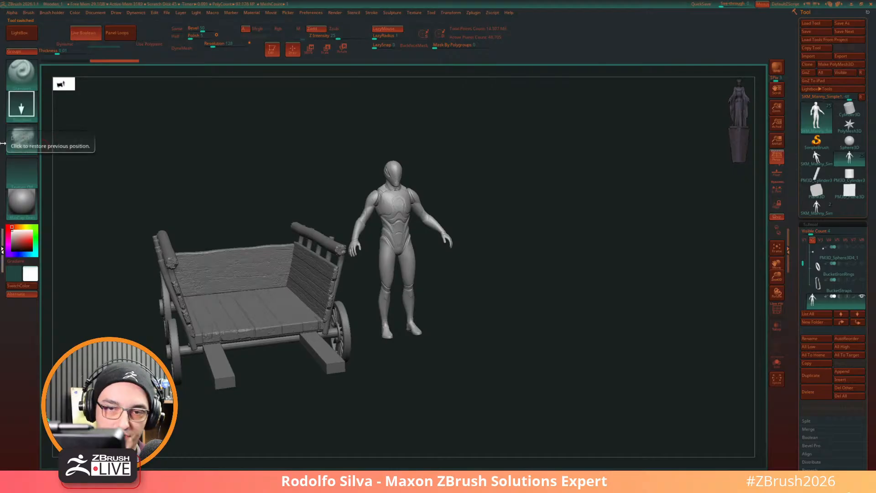
Step: Bring up the Scale Master settings beside the viewport and check the mannequin's size values, including its Y size
left_click(3, 250)
left_click(32, 35)
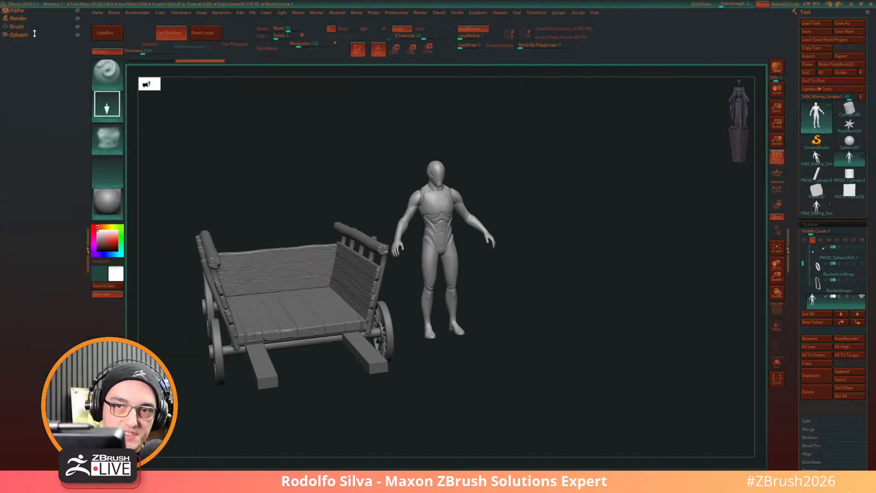
left_click(34, 34)
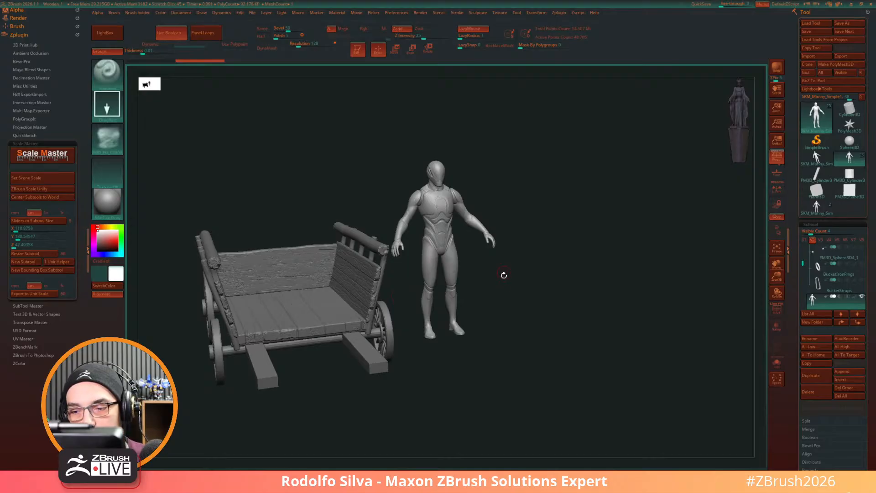
left_click_drag(503, 274, 512, 245)
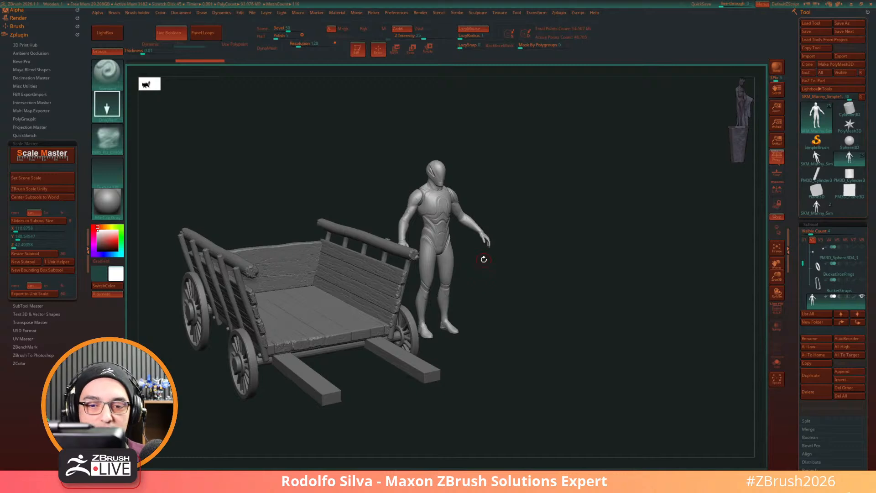
left_click_drag(495, 270, 456, 243)
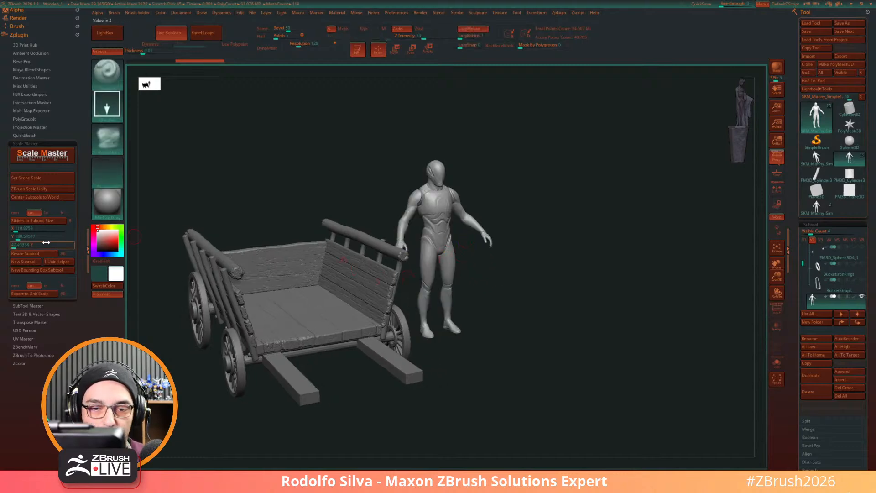
left_click(27, 235)
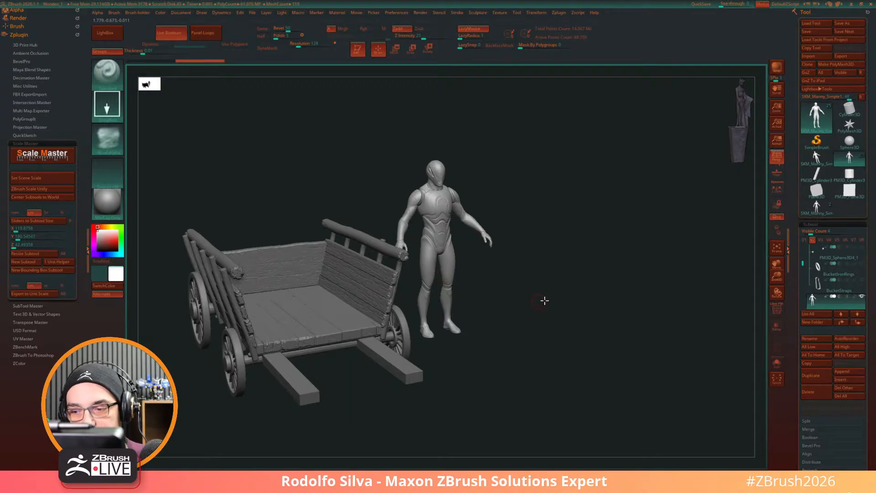
Step: Reduce the cart's side posts, top rails and side planks to a single original piece each
left_click_drag(543, 299, 575, 305)
left_click(343, 289, "alt")
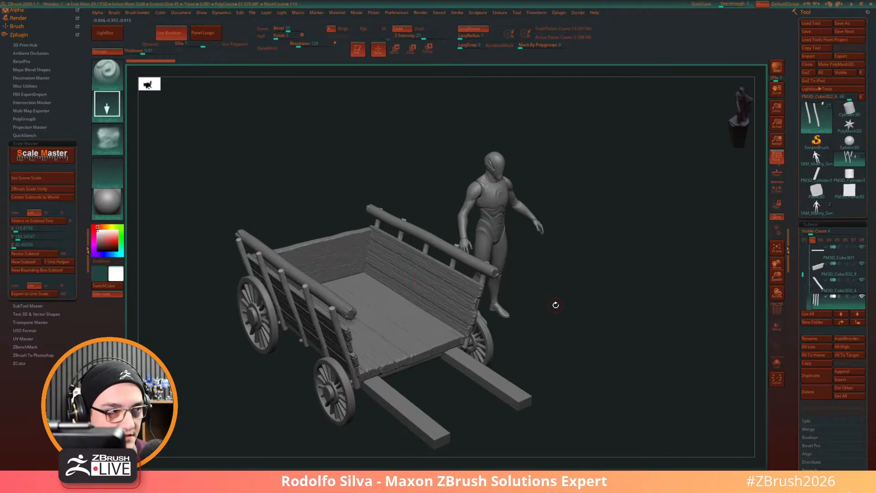
left_click_drag(558, 319, 450, 288)
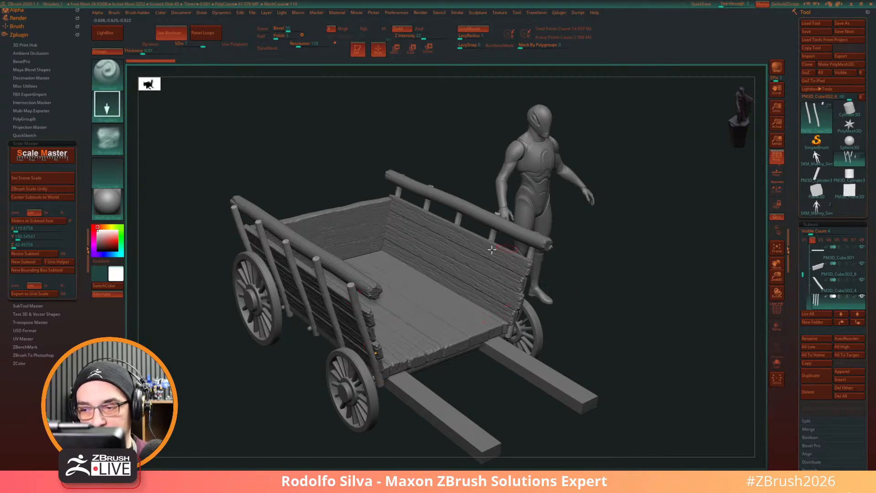
key("ctrl+z")
left_click(373, 288, "alt")
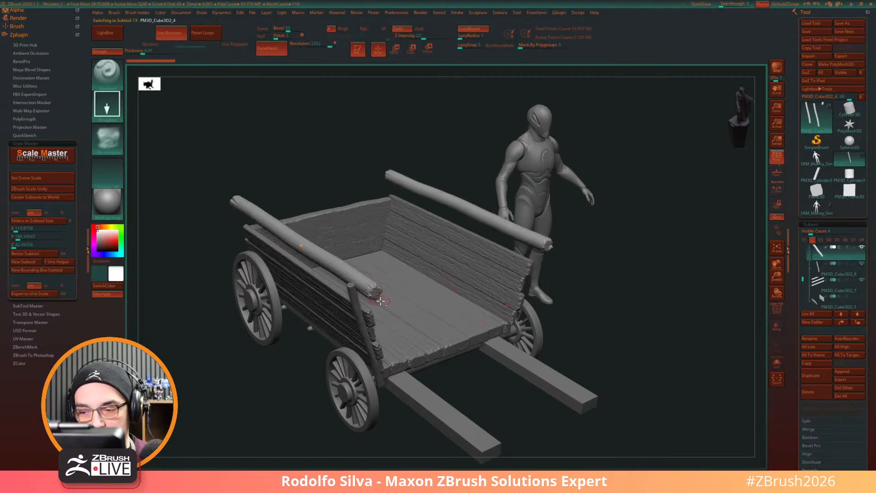
key("1")
left_click(372, 320, "alt")
key("1")
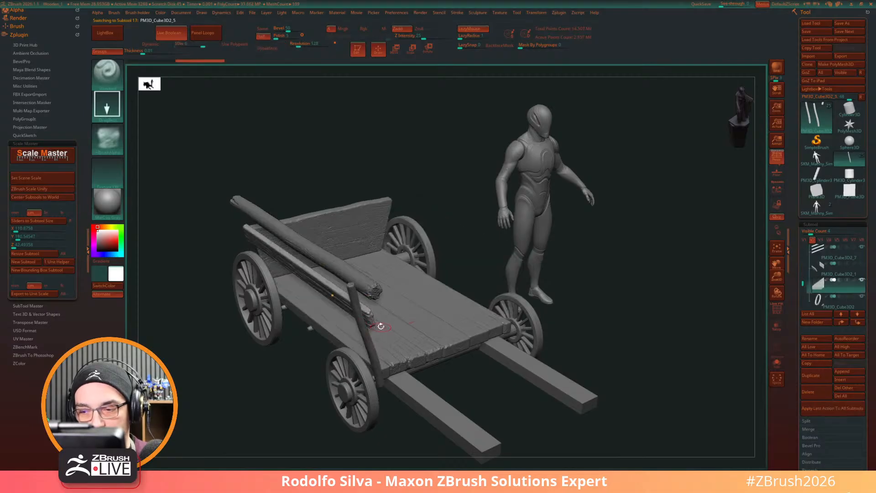
Step: Strip the duplicated wheel parts, covering hubs, hub rings, rims and spokes, down to one wheel with a single spoke
left_click_drag(607, 307, 673, 280, "alt")
left_click(281, 290, "alt")
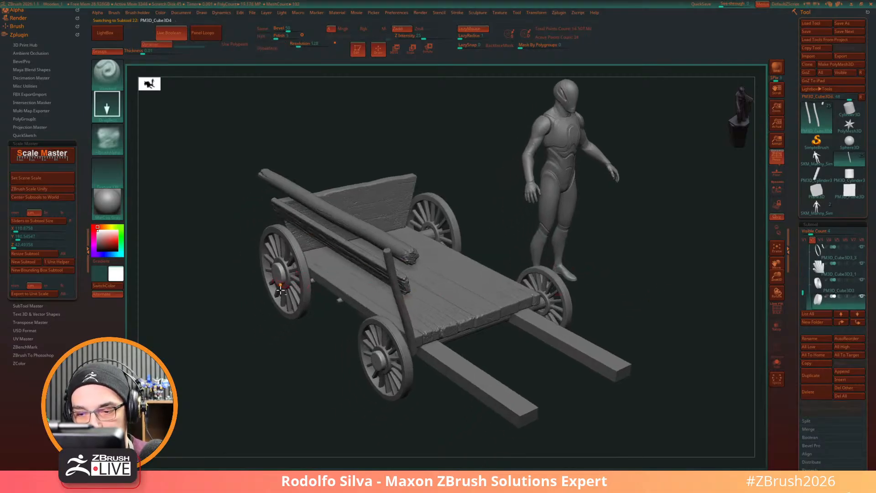
key("1")
left_click(288, 282, "alt")
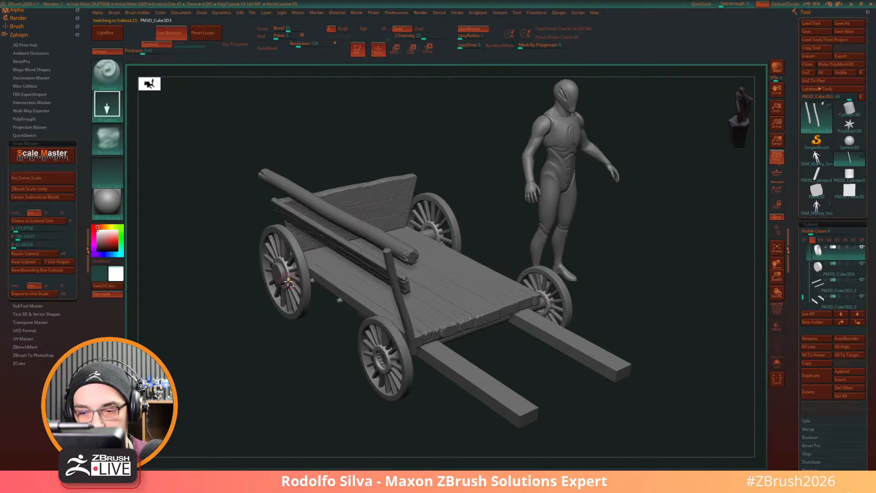
key("1")
left_click(298, 265, "alt")
key("1")
left_click(301, 283, "alt")
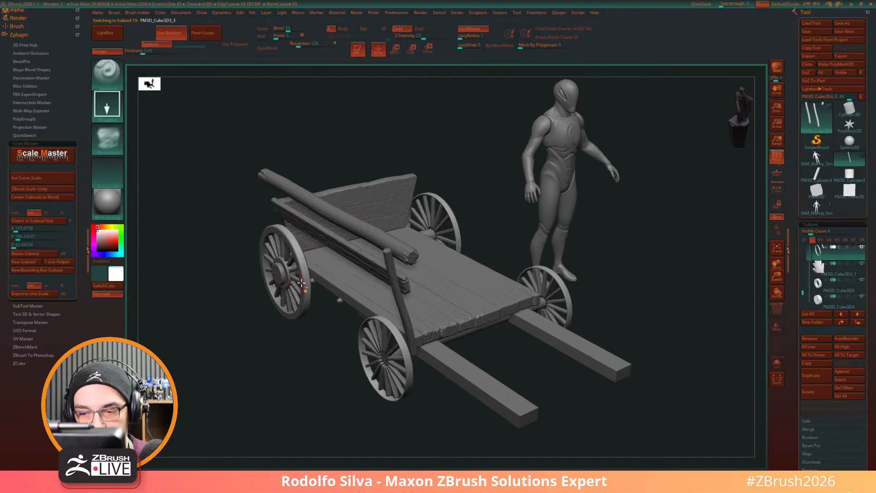
key("1")
left_click(295, 281, "alt")
key("1")
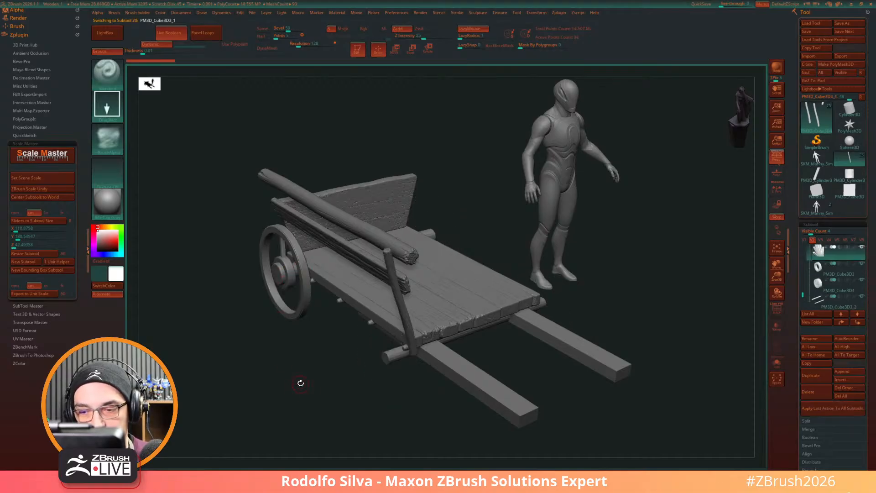
Step: Reduce the pair of front beams to a single beam on the stripped-down cart
left_click_drag(300, 383, 384, 377)
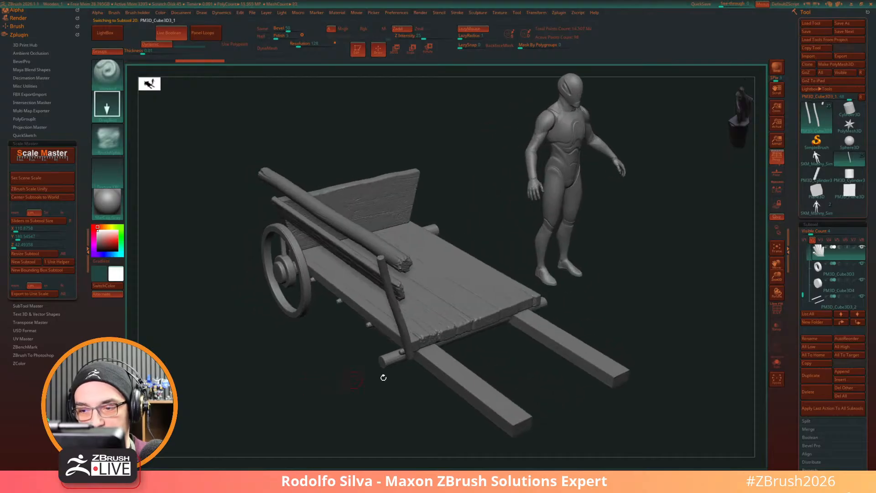
left_click(465, 390, "alt")
key("1")
left_click_drag(394, 414, 393, 385, "alt")
left_click_drag(480, 368, 505, 381)
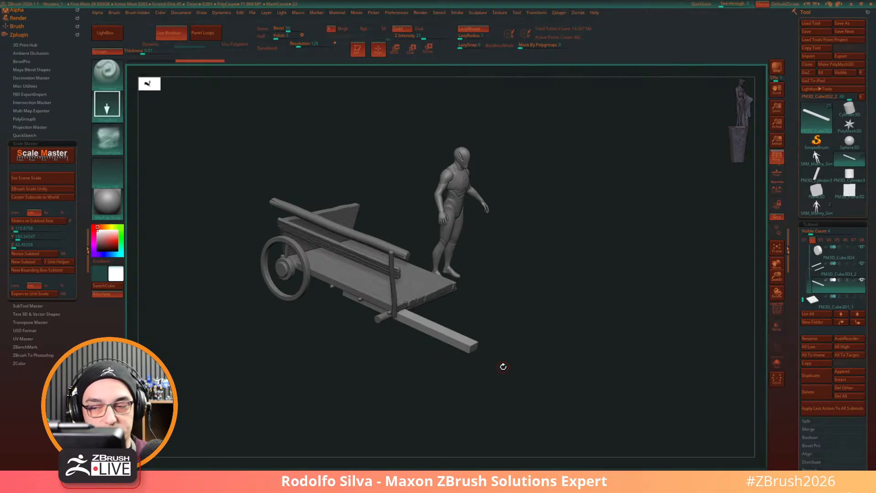
left_click_drag(544, 323, 538, 303)
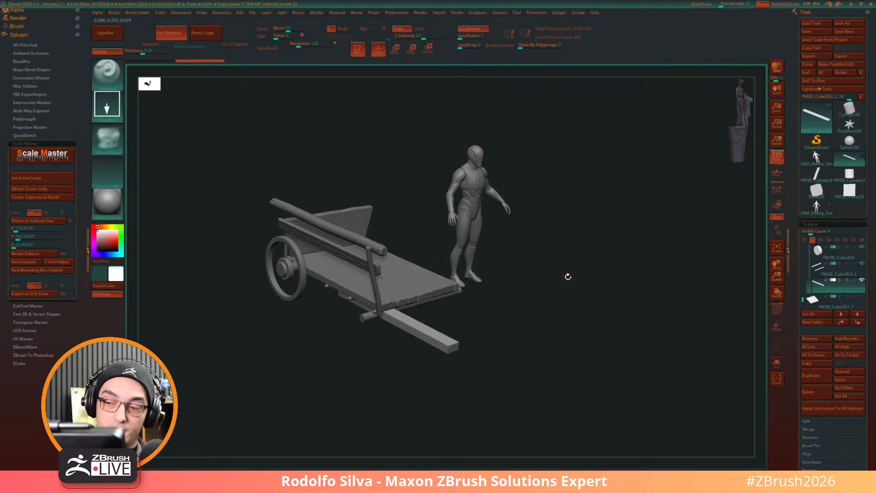
left_click_drag(568, 277, 398, 286)
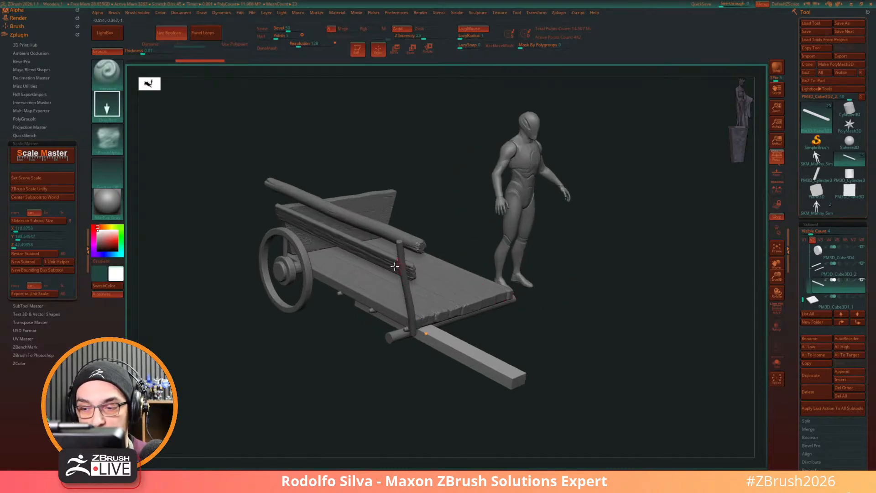
Step: Bring back the second front beam, the missing side planks and one rim part on all the wheels
left_click(397, 267, "ctrl+shift")
left_click(392, 263, "alt")
left_click(390, 284, "ctrl+shift")
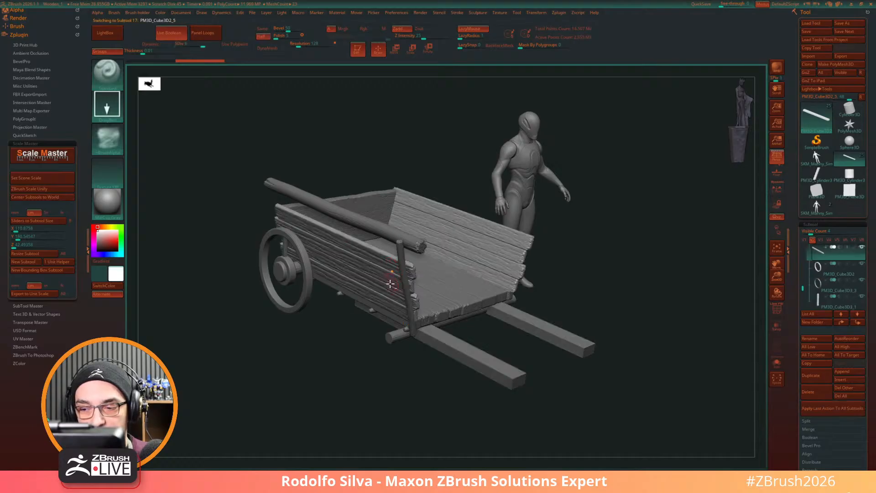
left_click(308, 271, "alt")
left_click(315, 299, "ctrl+shift")
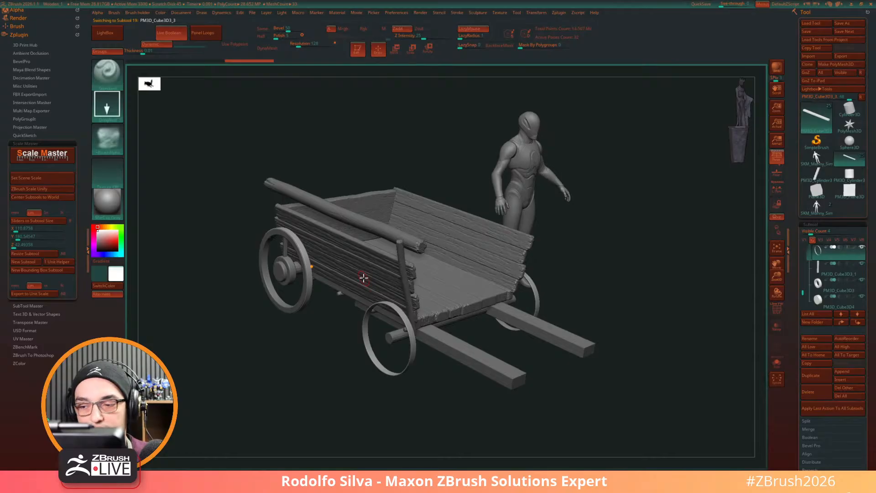
left_click_drag(599, 292, 502, 288)
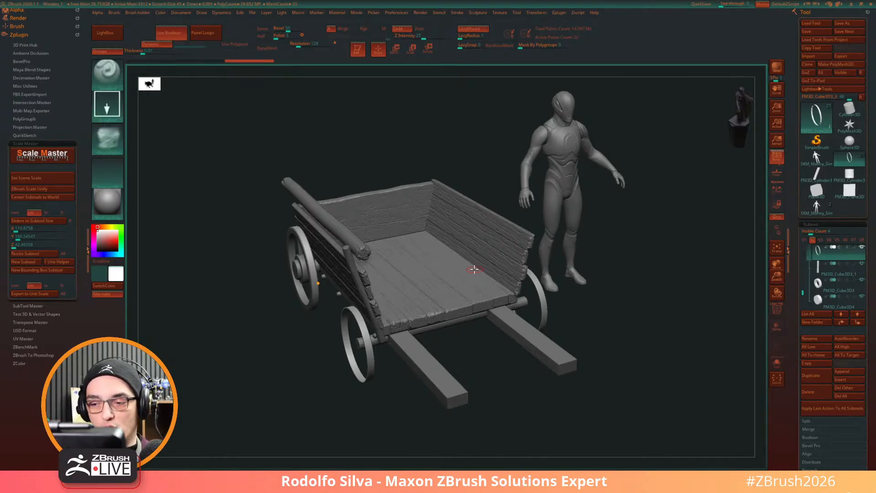
Step: Restore the duplicated wheel spokes, hub parts and remaining rims, plus the cart's side posts and top rails
left_click(299, 256, "alt")
left_click_drag(269, 335, 301, 323)
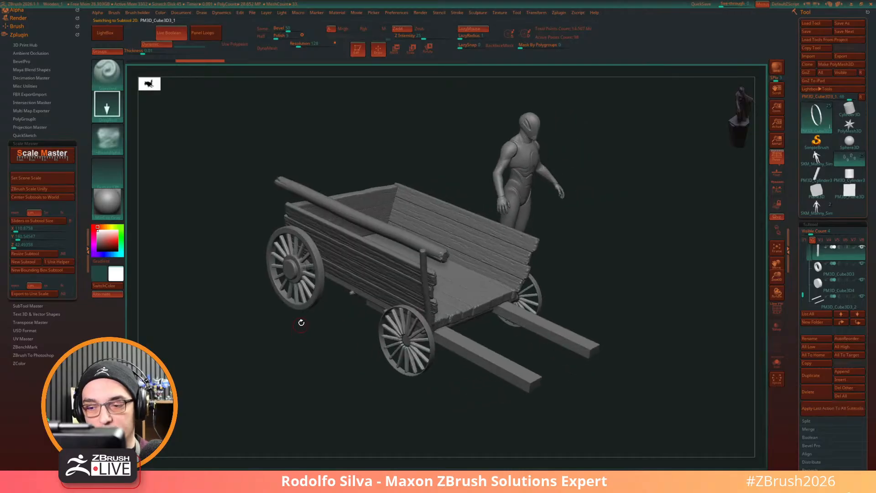
left_click(298, 261, "alt")
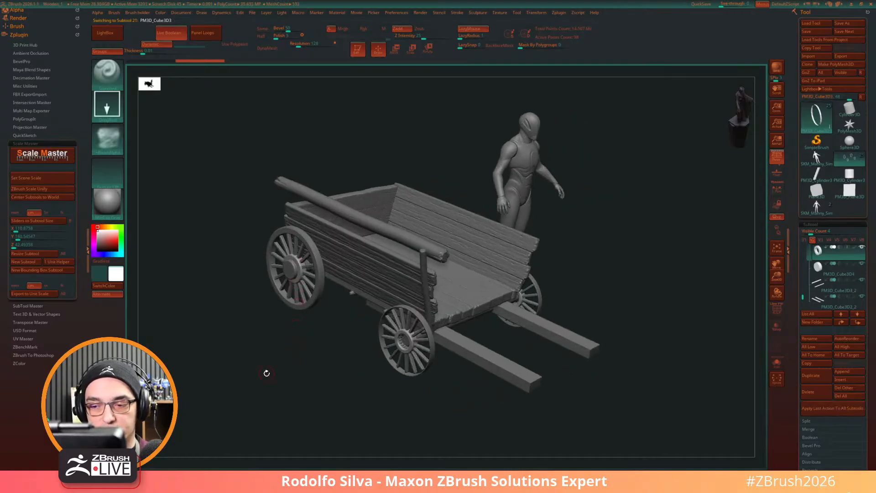
left_click(294, 265, "alt")
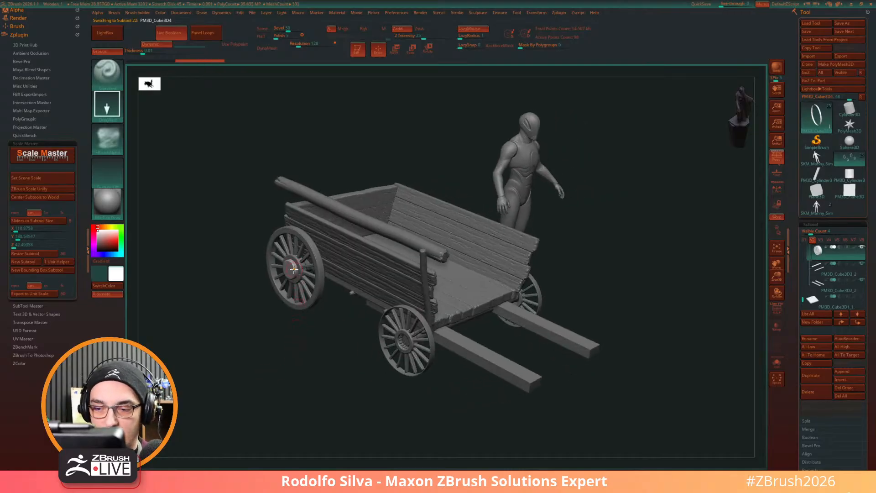
left_click(313, 307, "alt")
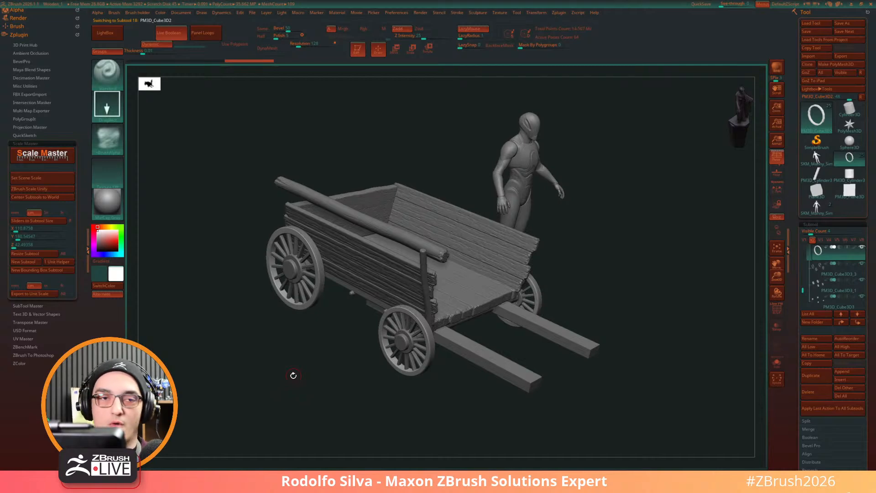
left_click_drag(294, 375, 423, 291)
left_click(422, 290, "alt")
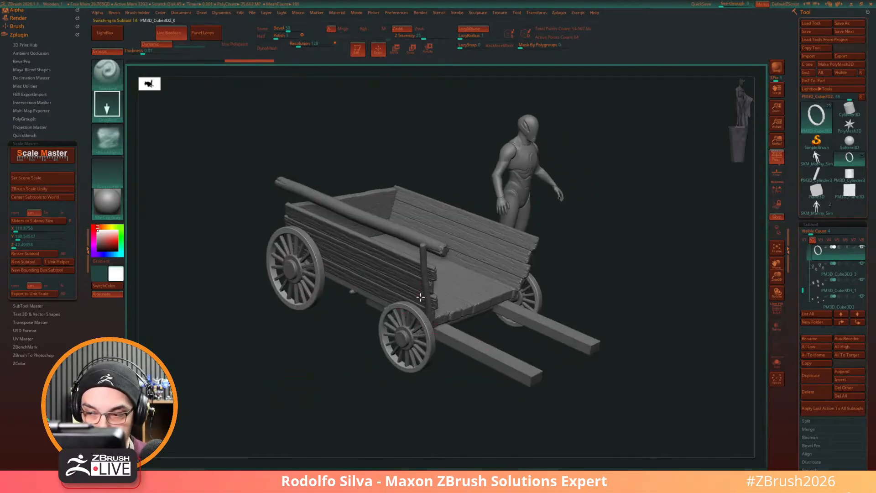
left_click(416, 235, "alt")
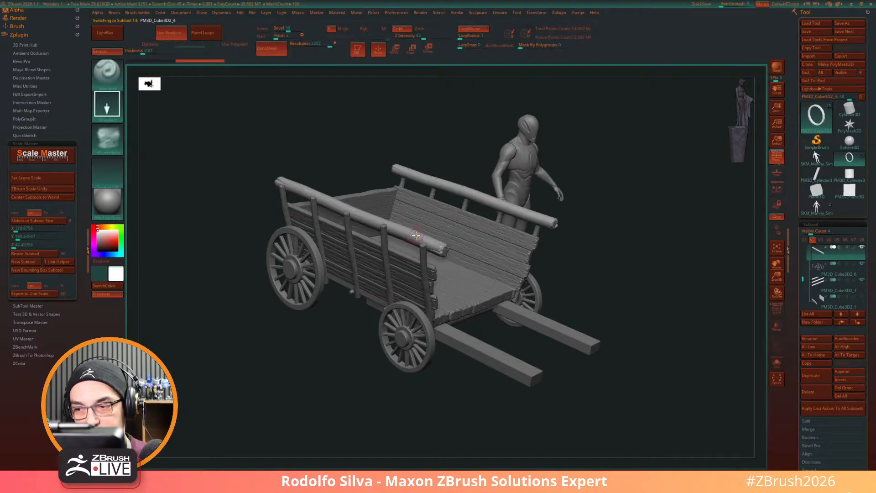
Step: Switch from the cart scene to the Cylinder3D primitive
left_click_drag(641, 311, 613, 318)
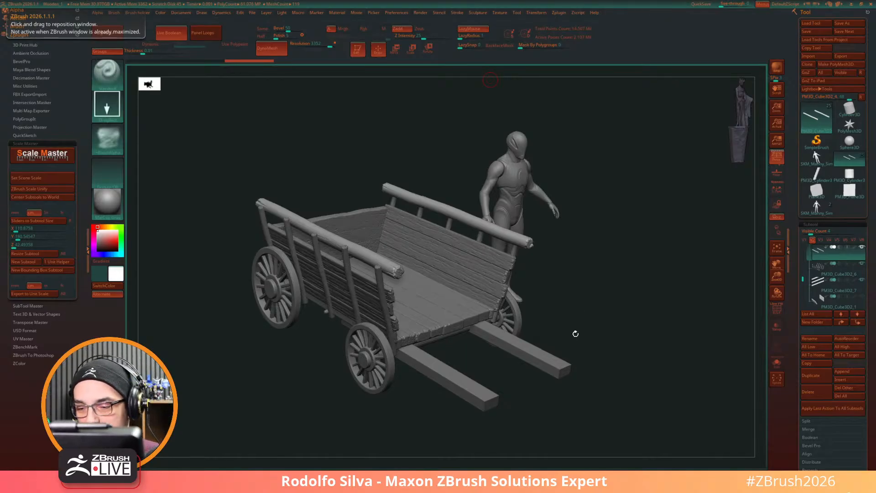
left_click_drag(573, 332, 581, 332)
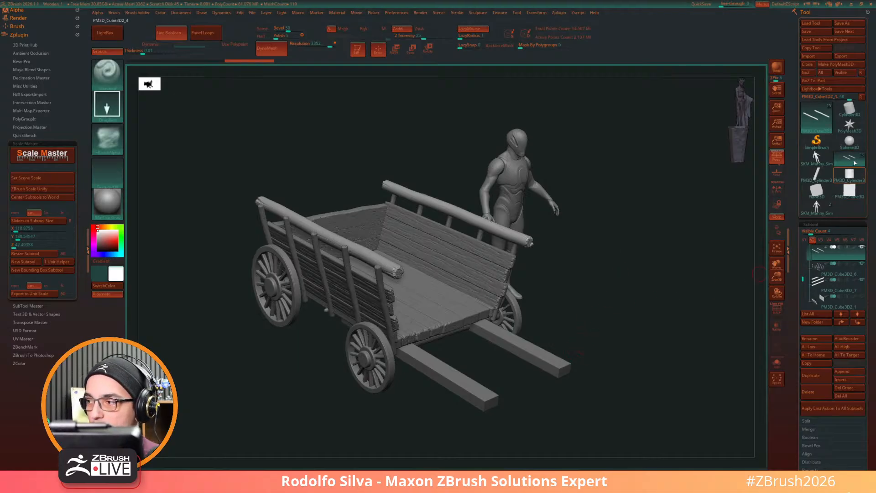
left_click(849, 107)
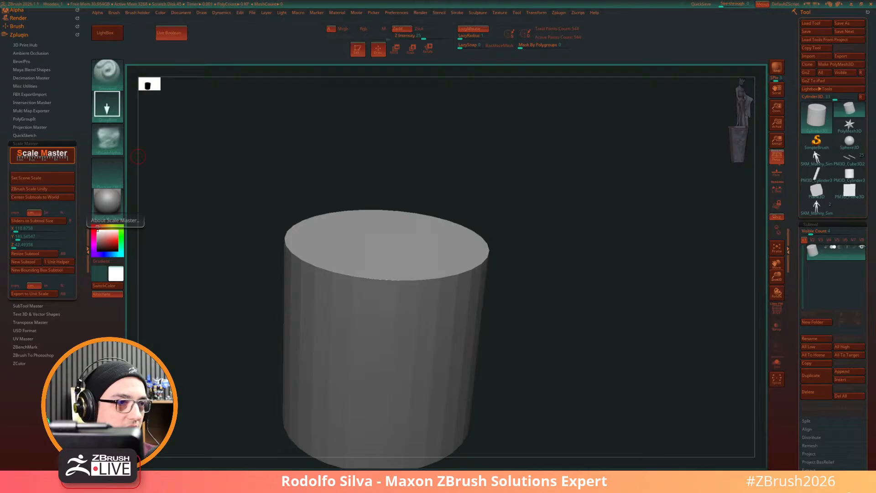
Step: Examine the reference board's images, from the market tents and stalls to the stone wells and wooden door
right_click_drag(0, 199, 132, 250)
scroll(146, 252, "down", 4)
middle_click_drag(167, 254, 224, 240)
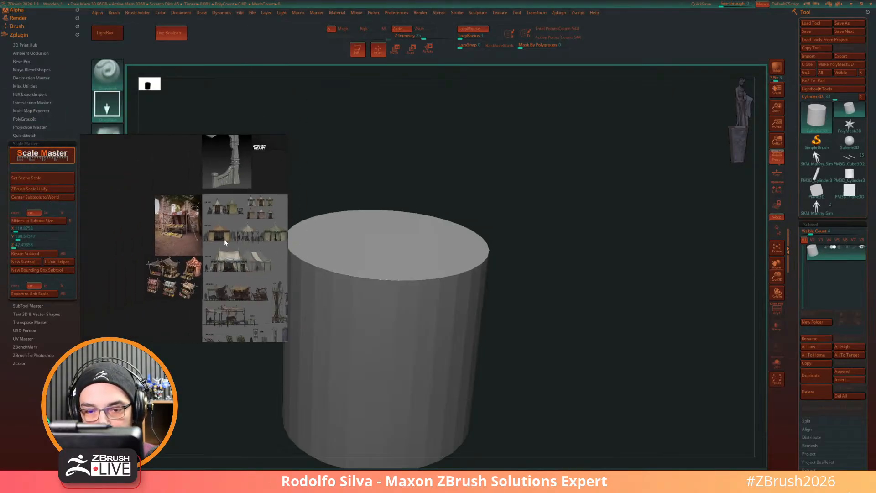
scroll(208, 257, "up", 4)
right_click_drag(209, 259, 220, 282)
scroll(220, 279, "up", 5)
scroll(248, 247, "down", 3)
middle_click_drag(220, 285, 130, 343)
scroll(196, 279, "down", 4)
middle_click_drag(197, 279, 160, 183)
scroll(130, 321, "down", 2)
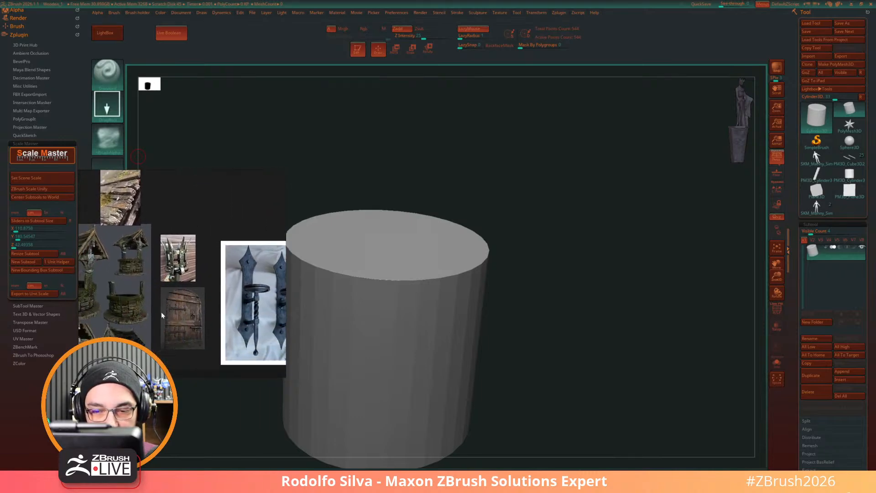
middle_click_drag(161, 311, 255, 273)
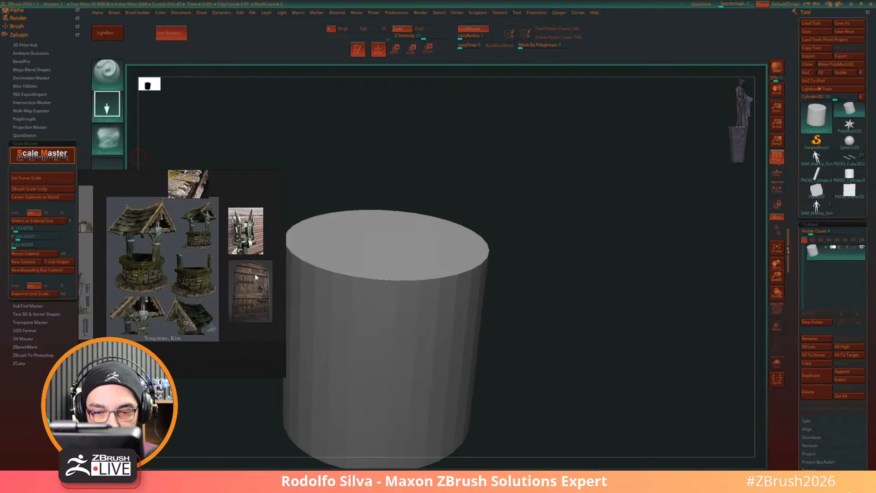
Step: Examine the reference board's market tent and stall concepts up close, focusing on the canopy stalls, and put the board away
middle_click_drag(172, 307, 246, 311)
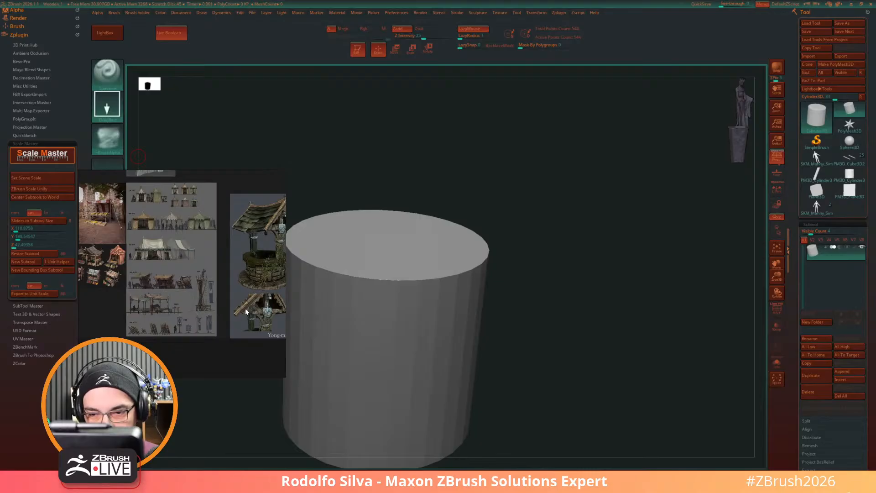
middle_click_drag(188, 334, 229, 340)
scroll(220, 316, "up", 3)
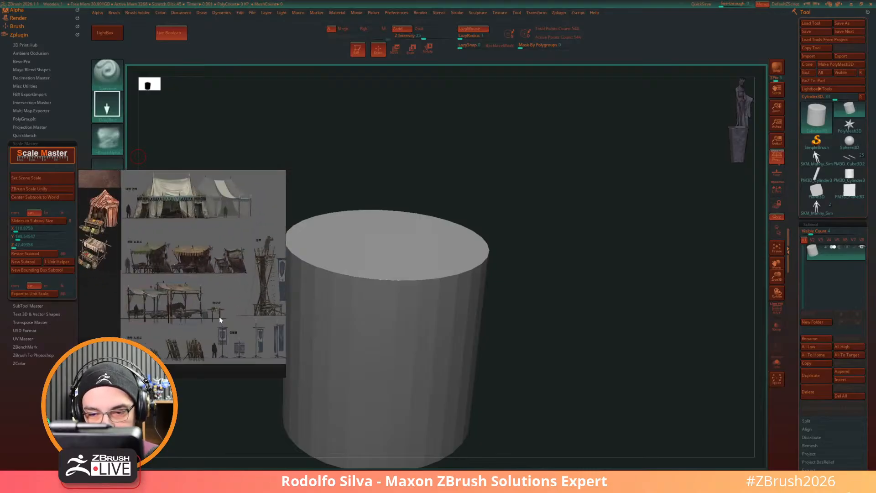
scroll(218, 316, "up", 5)
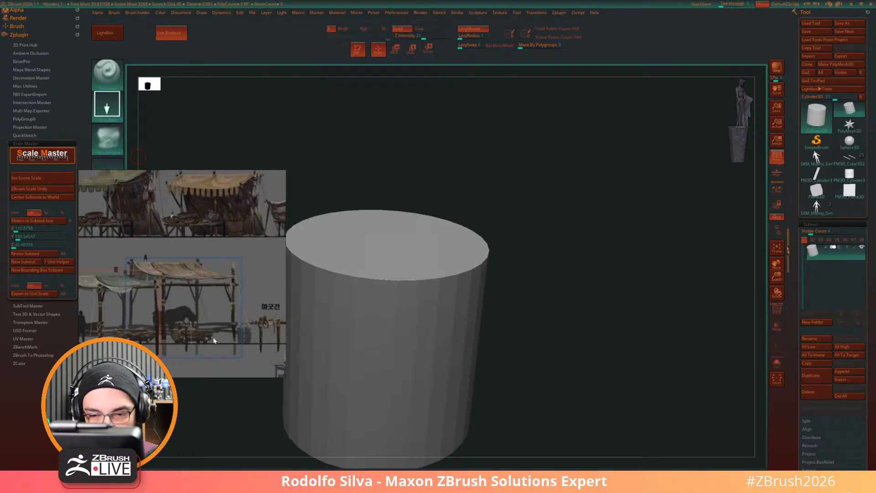
scroll(174, 325, "down", 4)
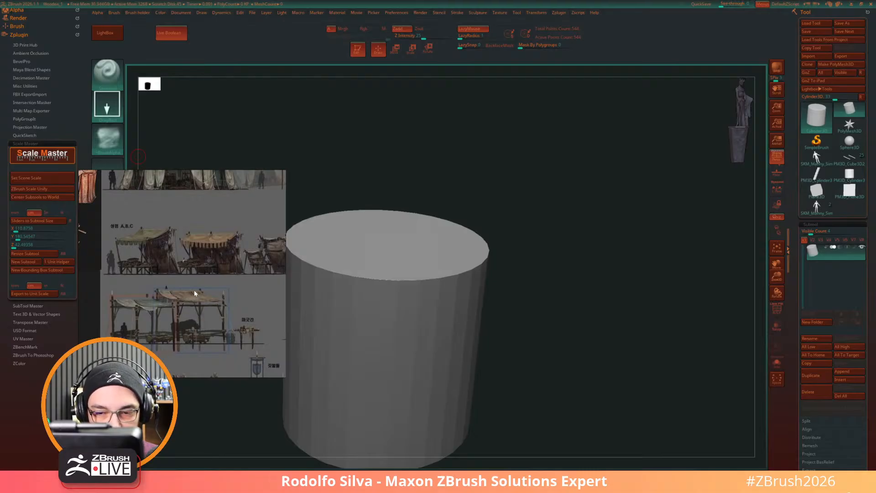
left_click_drag(208, 299, 0, 297)
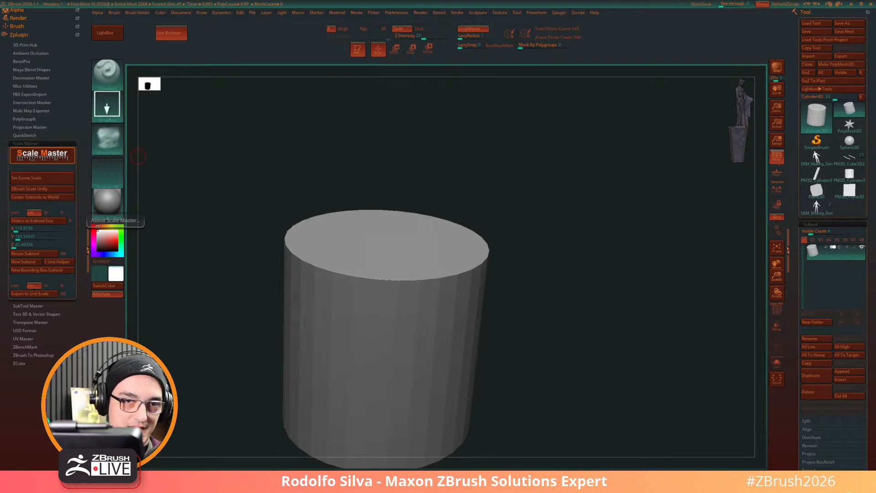
Step: Convert the Cylinder3D primitive to a PolyMesh3D and bring up the transform gizmo on it
left_click_drag(653, 345, 634, 314)
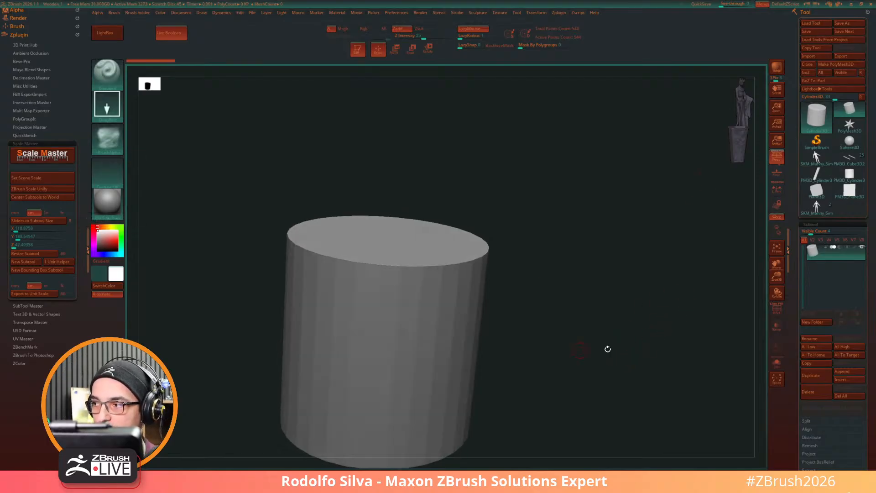
left_click(838, 65)
key("w")
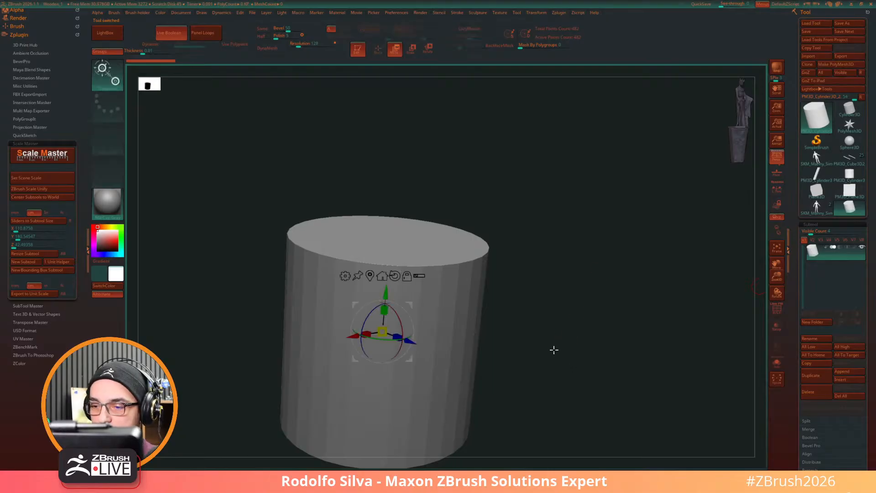
left_click(345, 276)
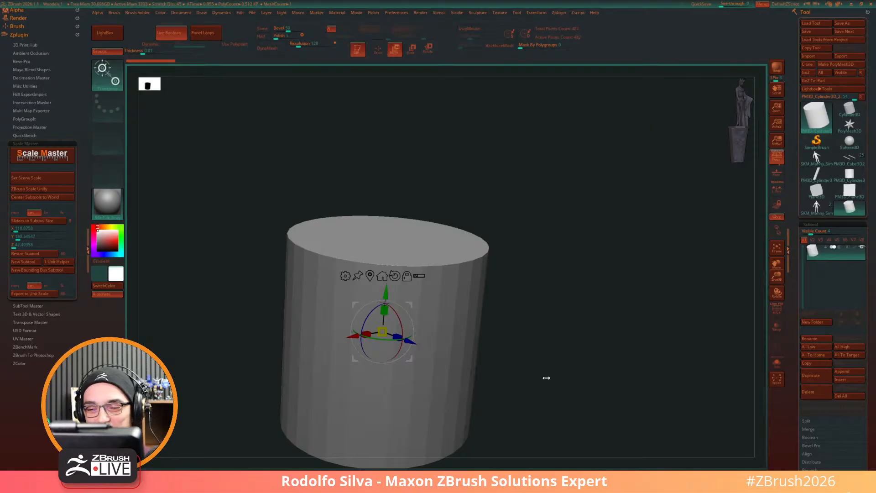
left_click_drag(546, 377, 436, 331)
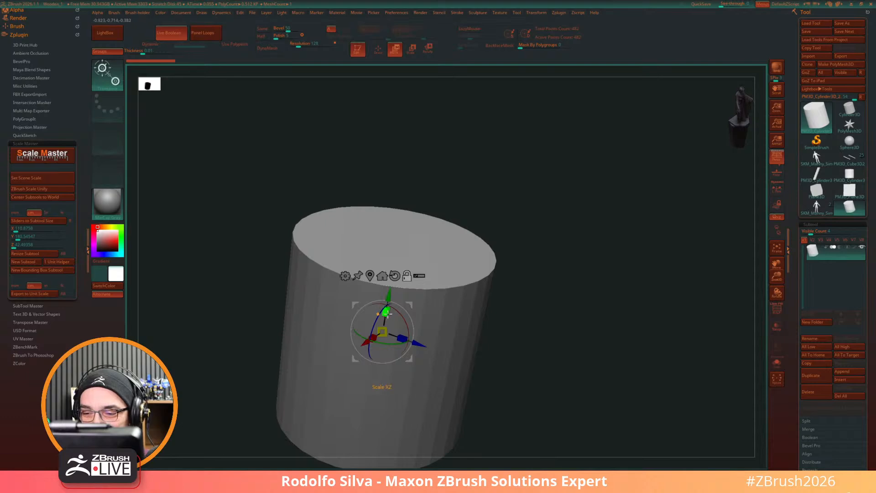
left_click_drag(387, 314, 527, 404, "alt")
key("ctrl+z")
left_click_drag(383, 332, 628, 311)
key("ctrl+z")
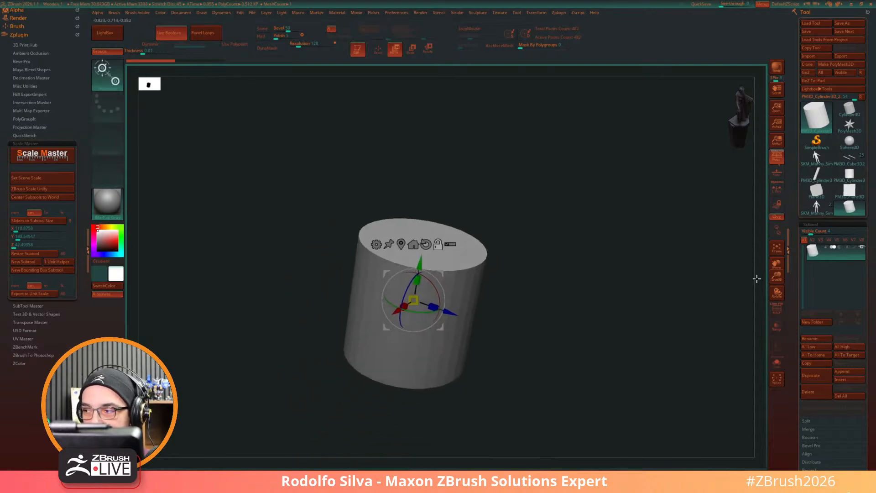
Step: Insert the SKM_Manny_Simple mannequin into the cylinder's tool as a new subtool
left_click(850, 381)
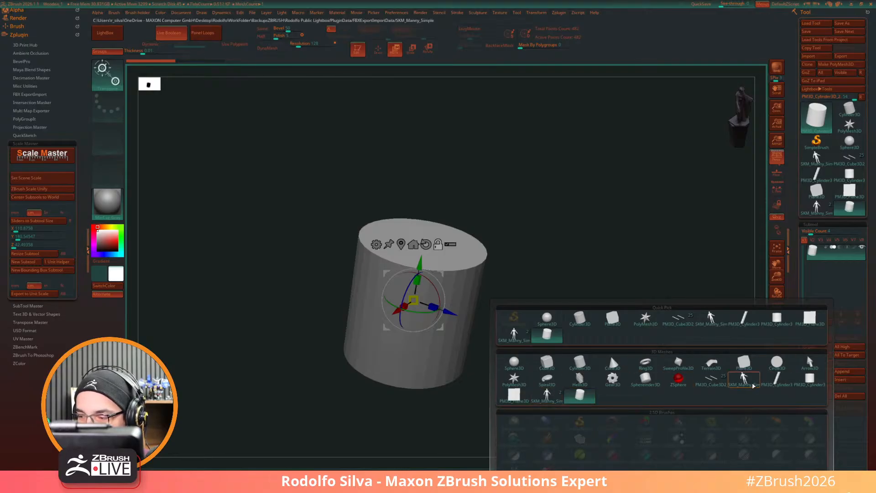
left_click(753, 386)
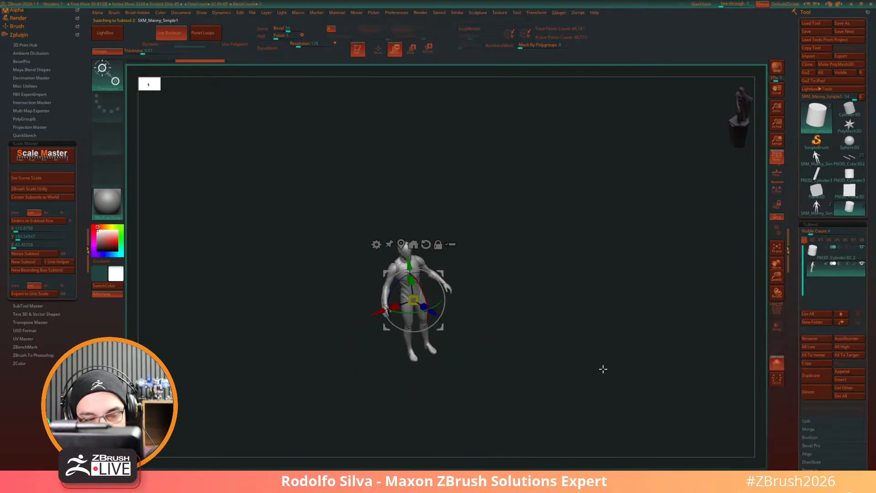
mouse_move(603, 369)
left_mouse_down()
mouse_move(614, 362)
mouse_move(608, 368)
left_mouse_up()
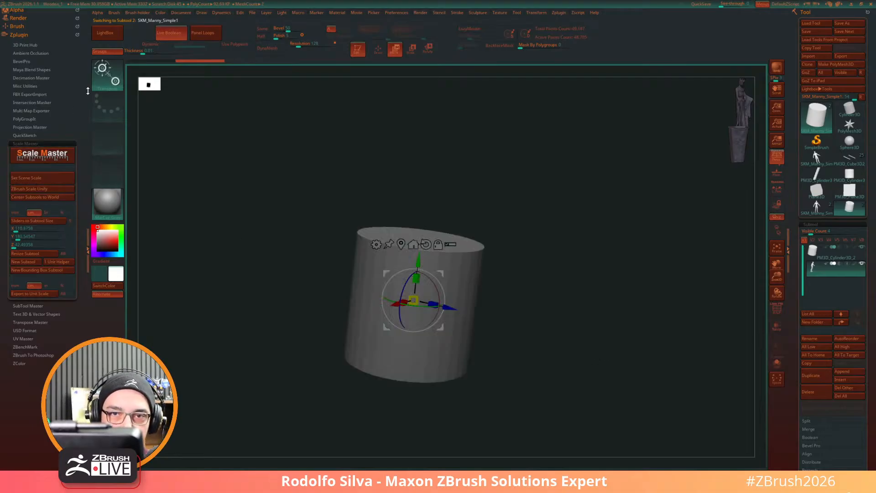
Step: Load the mannequin's dimensions into the Scale Master size sliders
left_click(560, 12)
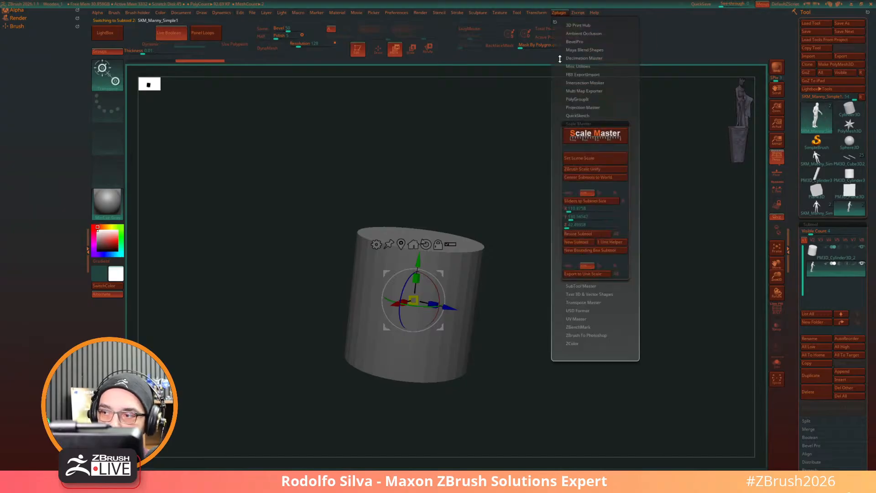
left_click(595, 203)
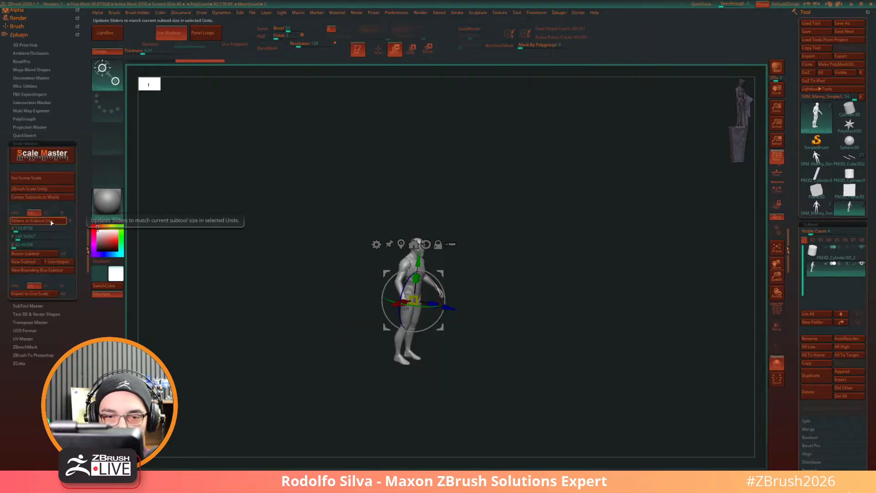
left_click(32, 221)
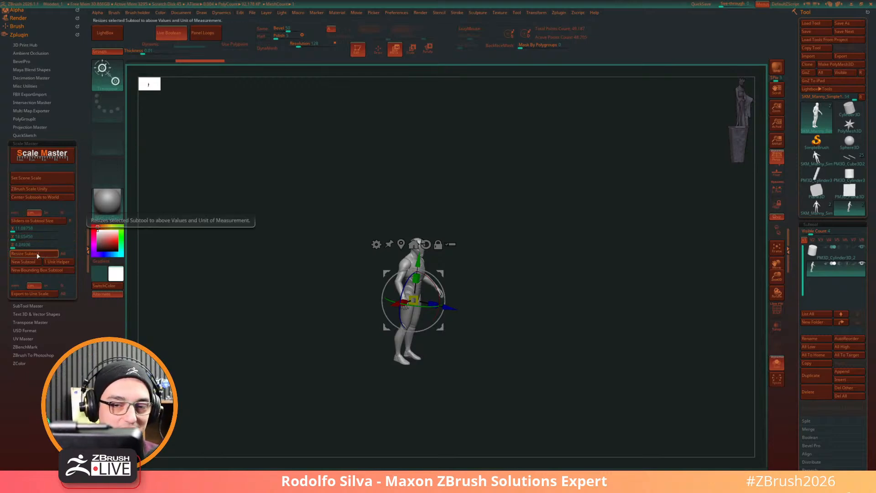
Step: Set the scene scale from the mannequin, choosing the 110.88 × 180.55 × 42.49 cm size
left_click(56, 179)
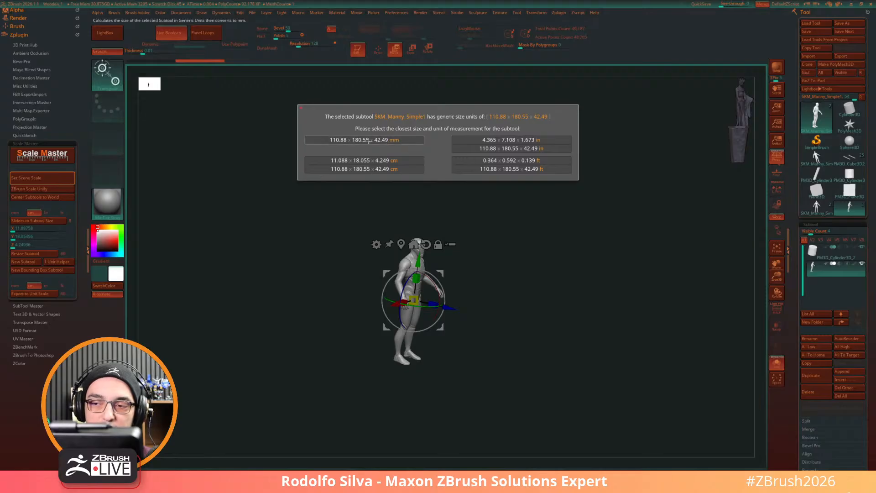
left_click(368, 169)
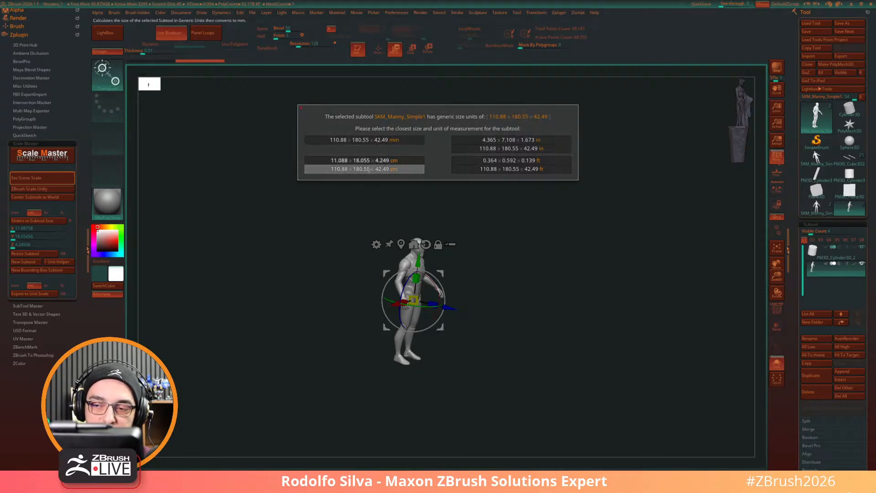
left_click_drag(506, 292, 473, 305)
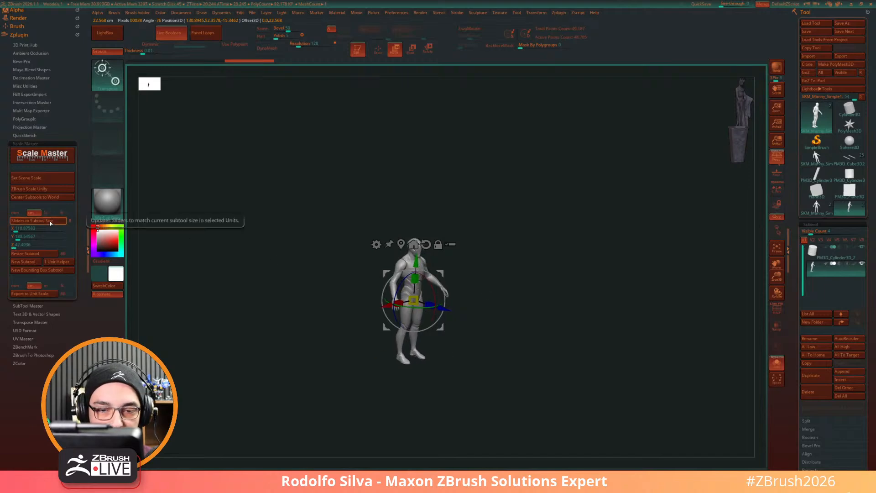
Step: Try other X and Y size values in Scale Master and reload the mannequin's own dimensions
left_click(39, 238)
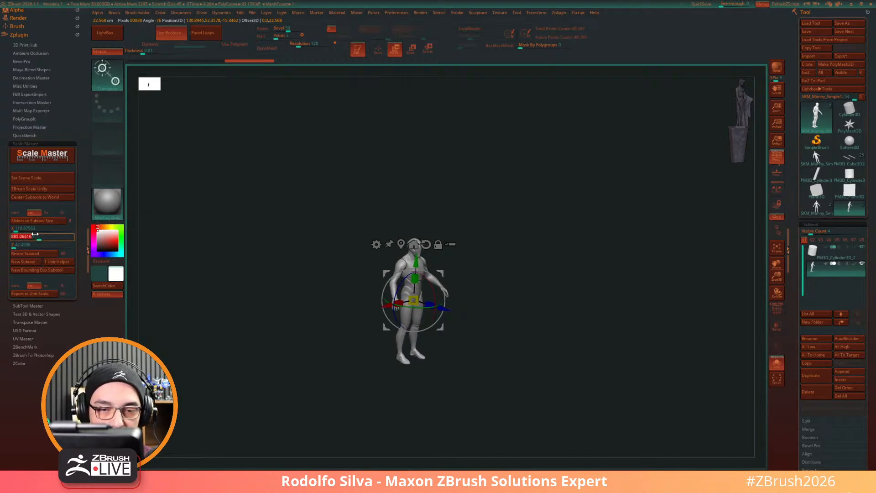
left_click(48, 230)
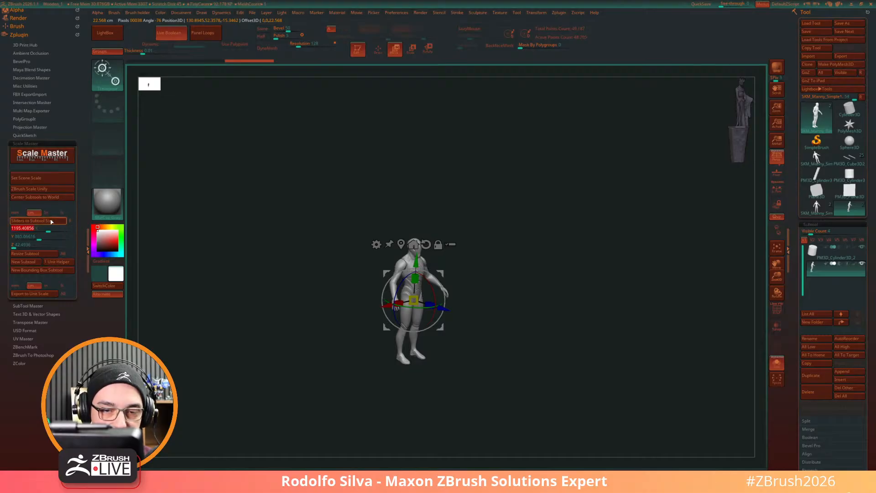
left_click(51, 221)
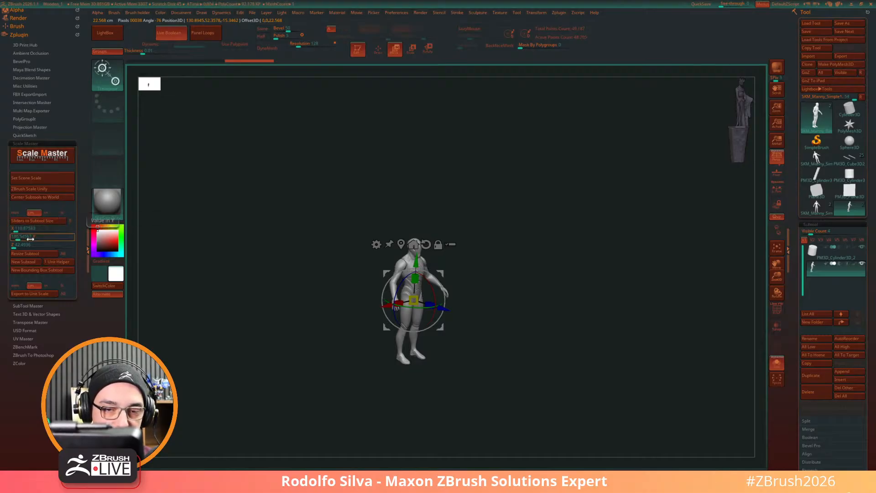
Step: Leave the gizmo and make the cylinder the active subtool instead of the mannequin
key("q")
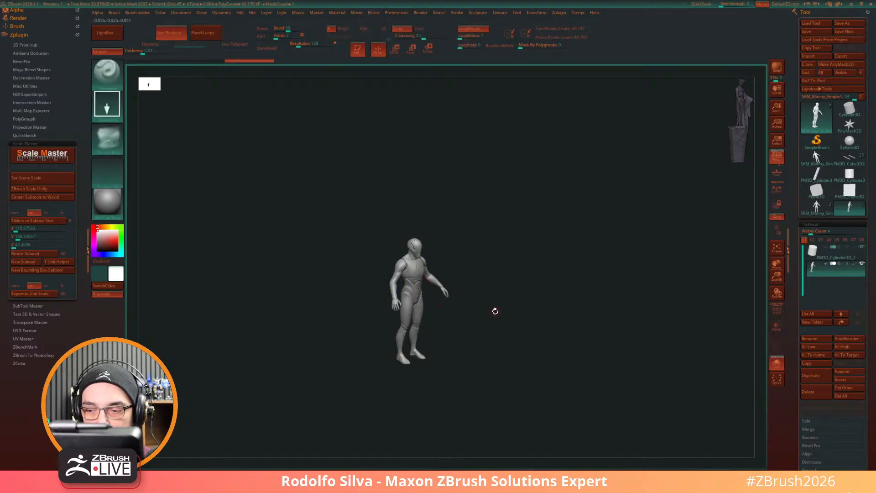
left_click_drag(495, 311, 477, 299)
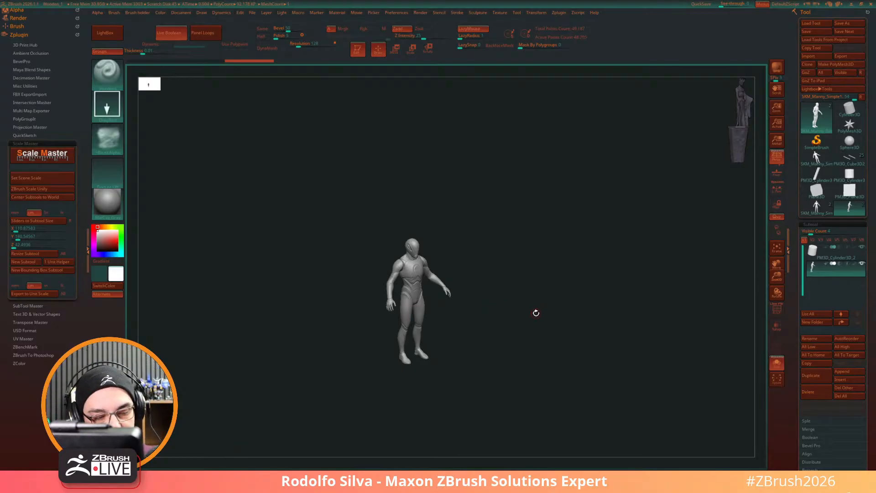
key("alt+s")
left_click(474, 301, "alt")
left_click_drag(532, 322, 506, 319, "alt")
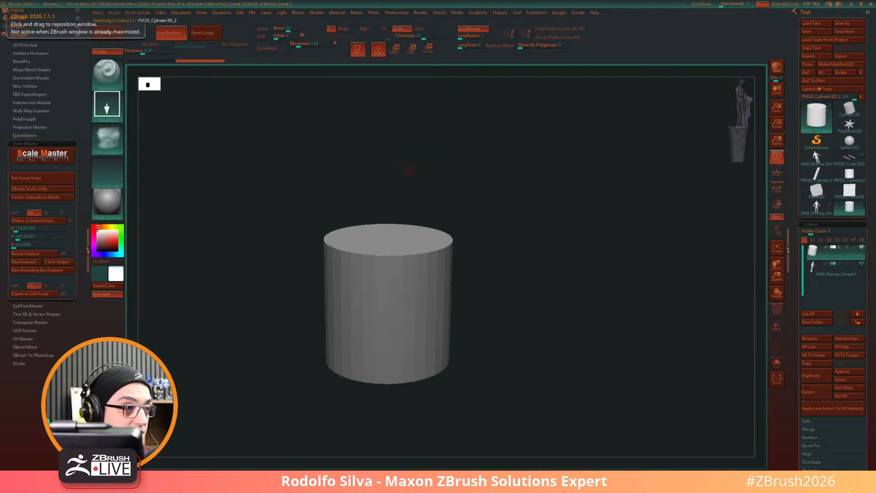
Step: Check the canopy stall's posts against the human silhouette on the reference board, and hide the board again
right_click_drag(0, 181, 212, 196)
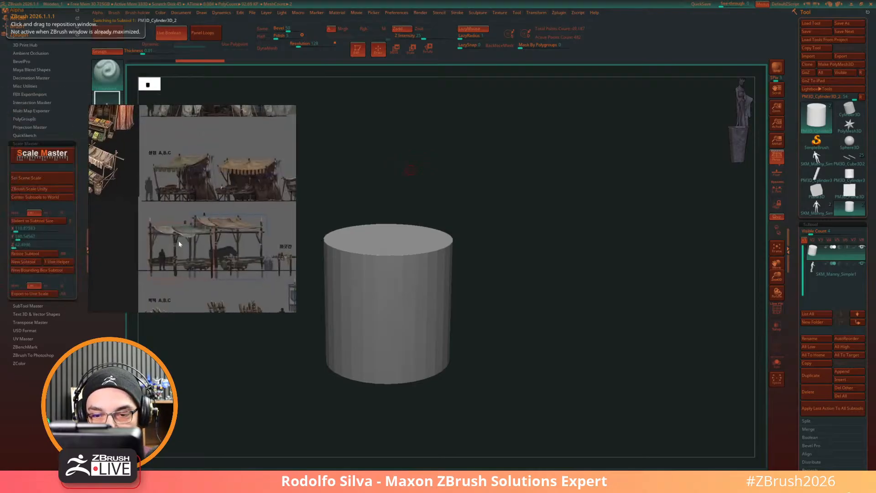
scroll(178, 241, "up", 4)
scroll(155, 265, "down", 2)
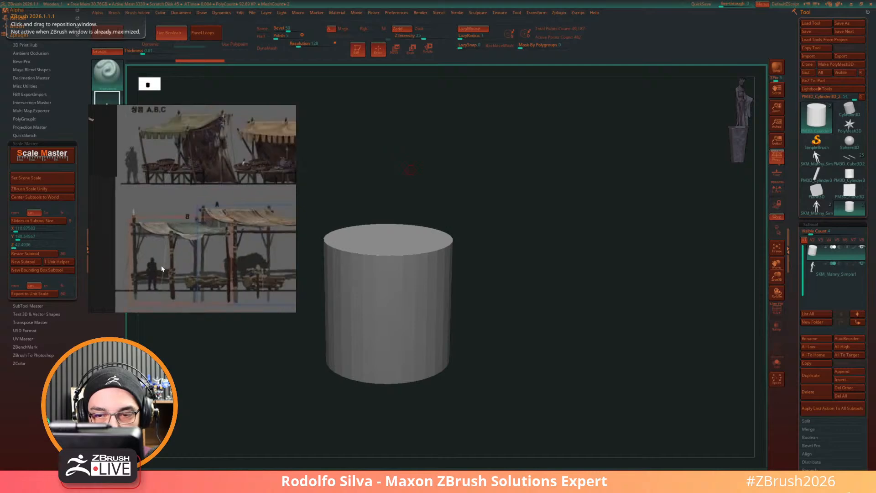
key("alt+Tab")
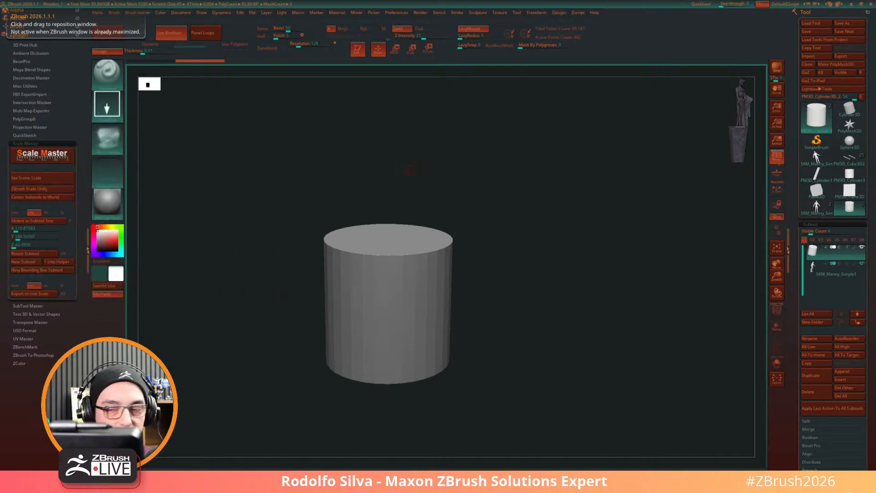
Step: Scale the cylinder into a slim vertical post slightly taller than the mannequin and frame it in view
key("w")
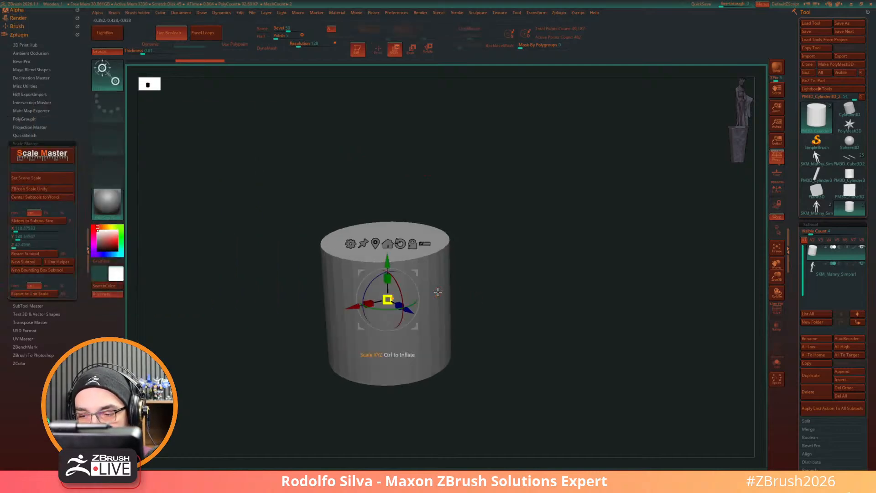
left_click_drag(388, 278, 541, 378, "alt")
key("f")
left_click_drag(563, 344, 558, 319, "alt")
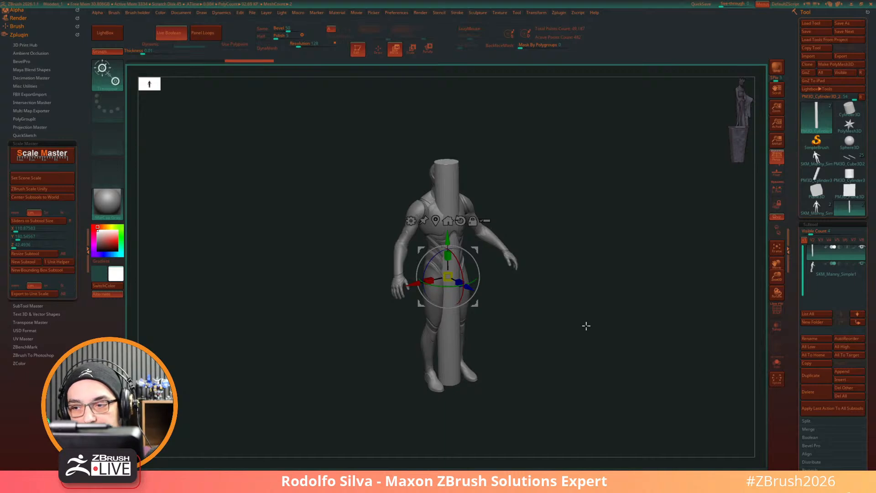
Step: Insert the PM3D_Plane3D mesh as a new subtool beside the post and mannequin, with the transform gizmo ready on it
left_click_drag(587, 326, 579, 302, "alt")
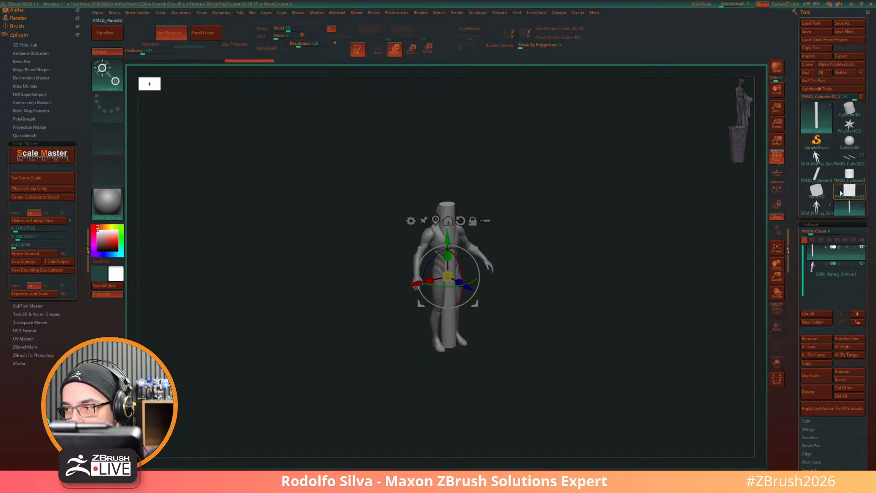
left_click(847, 379)
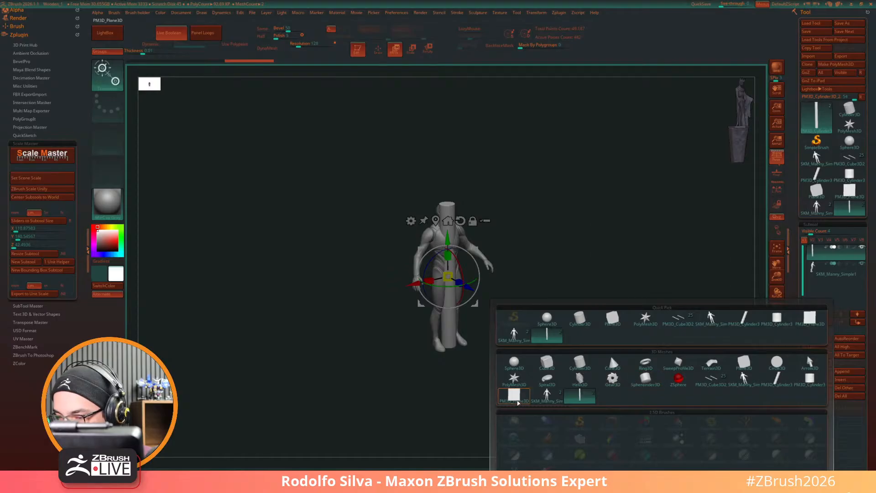
left_click(515, 396)
left_click_drag(633, 357, 650, 310, "alt")
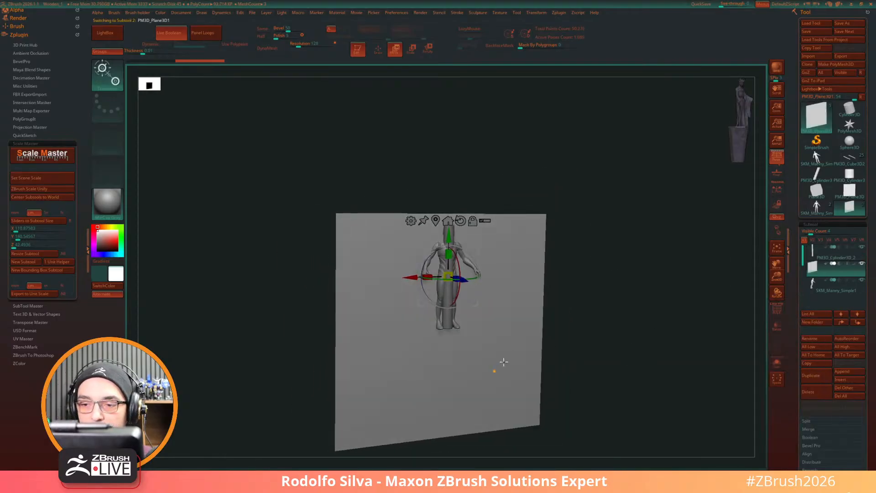
key("q")
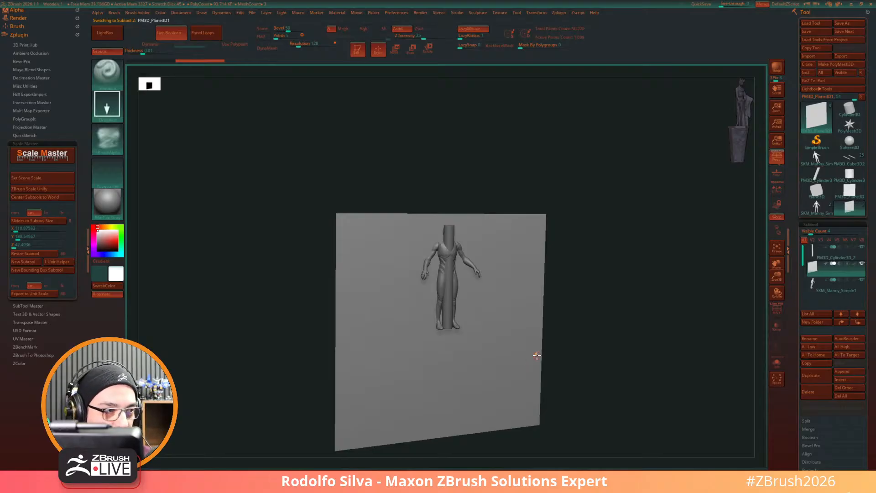
key("w")
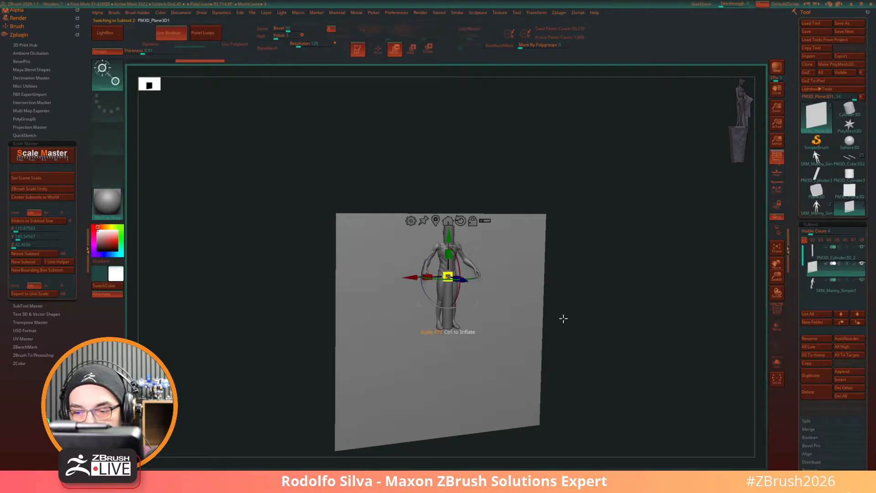
Step: Raise the plane until it is centred on the mannequin, and push it back behind the figure
key("shift+f")
key("shift+f")
left_click_drag(583, 314, 512, 321)
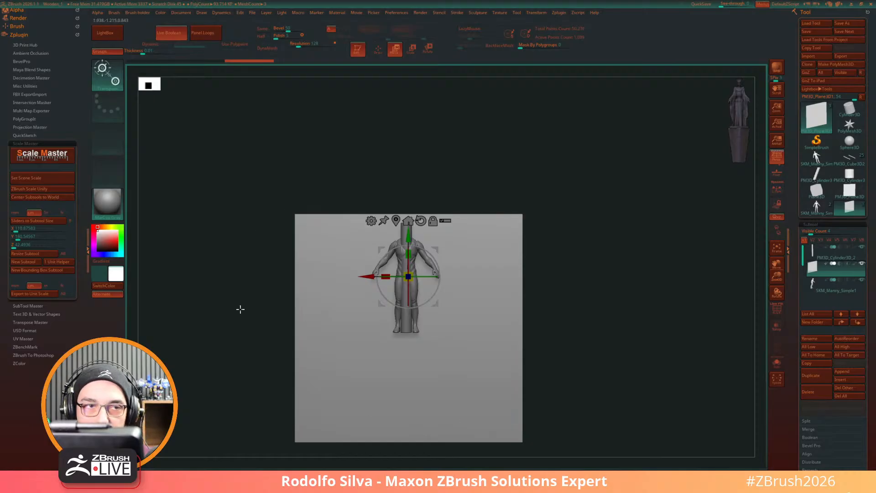
left_click_drag(520, 310, 504, 323)
left_click(421, 235, "alt")
left_click(503, 324, "alt")
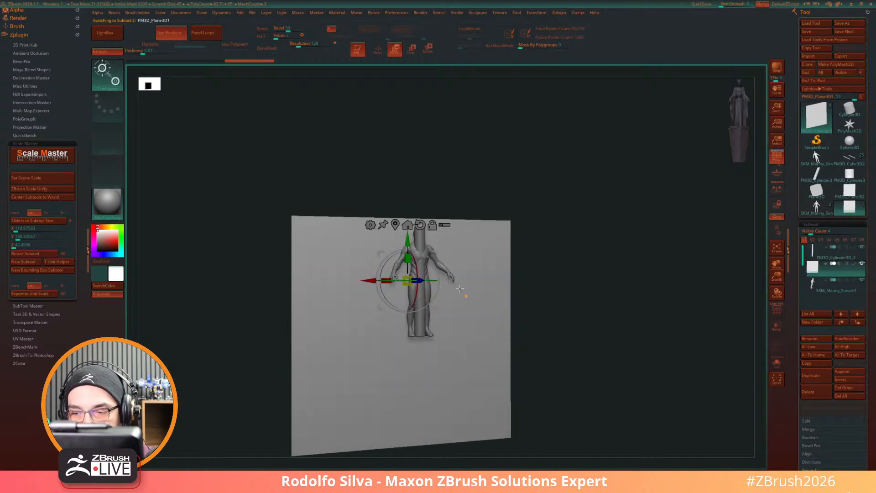
left_click(407, 226)
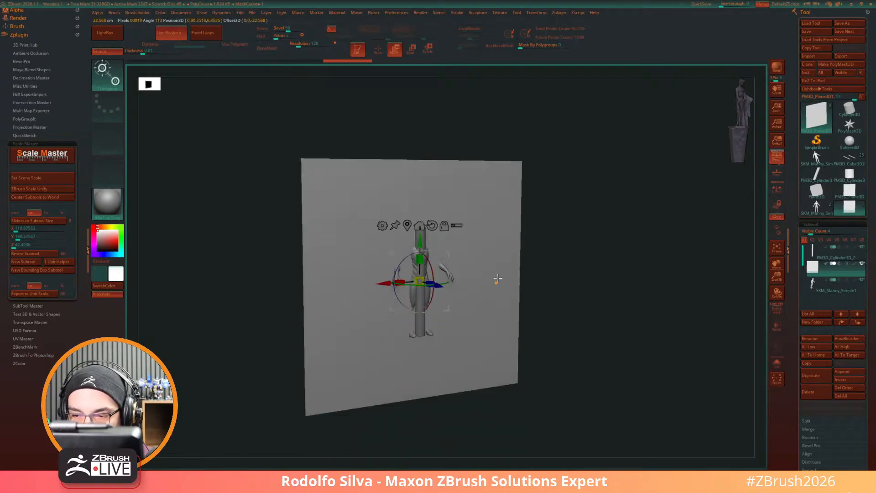
left_click_drag(497, 280, 573, 297, "shift")
left_click_drag(464, 280, 407, 322)
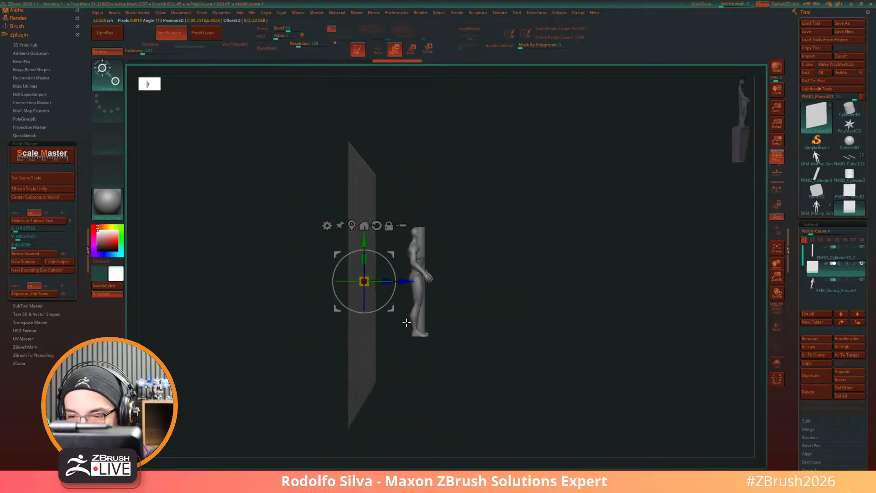
Step: Anchor the gizmo on the plane's bottom edge, align that edge with the mannequin's feet, and move the plane farther back
left_click_drag(518, 297, 493, 308, "shift")
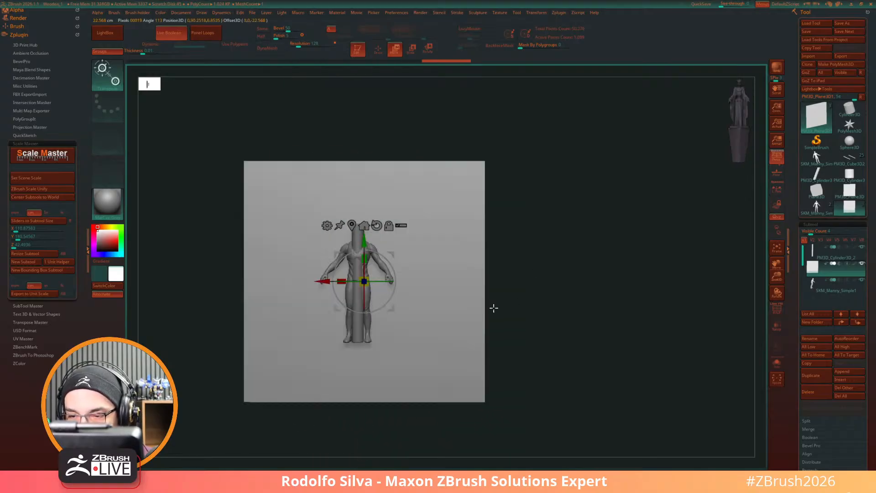
left_click(363, 401)
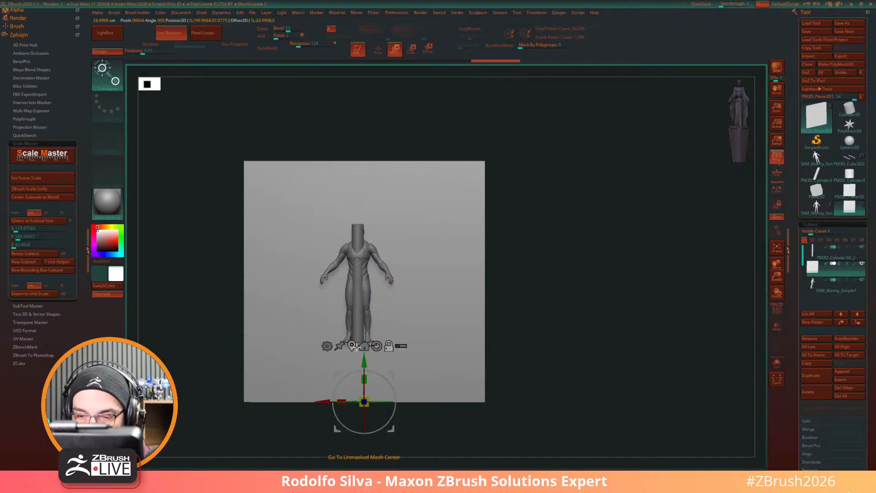
left_click_drag(364, 346, 453, 272)
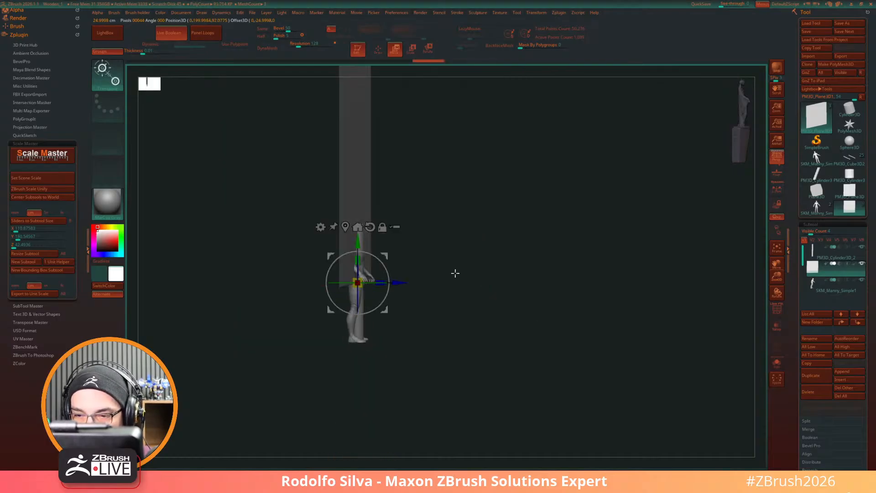
left_click_drag(358, 241, 364, 301)
left_click_drag(400, 344, 335, 344)
left_click_drag(475, 315, 501, 364)
Step: Make the mannequin the active subtool and move it sideways out of the post, beside the plane
left_click(337, 233)
key("q")
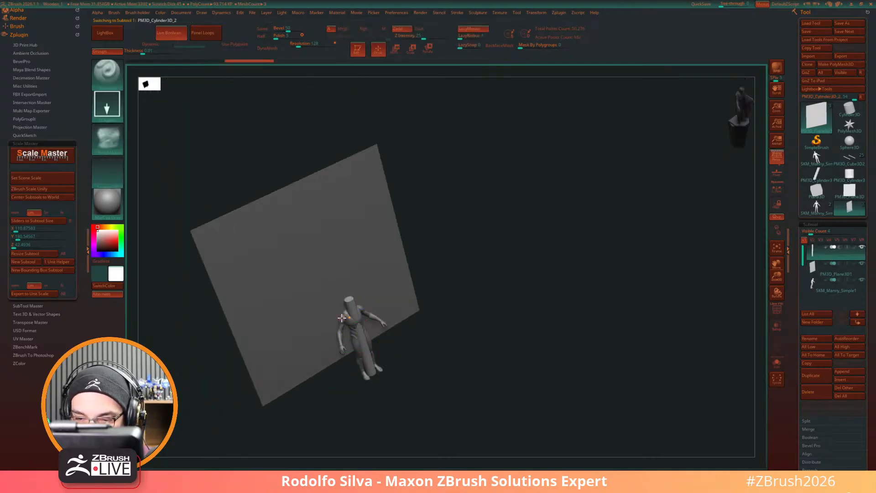
left_click(342, 319, "alt")
key("w")
left_click_drag(330, 353, 426, 294)
key("q")
key("w")
left_click(371, 353, "alt")
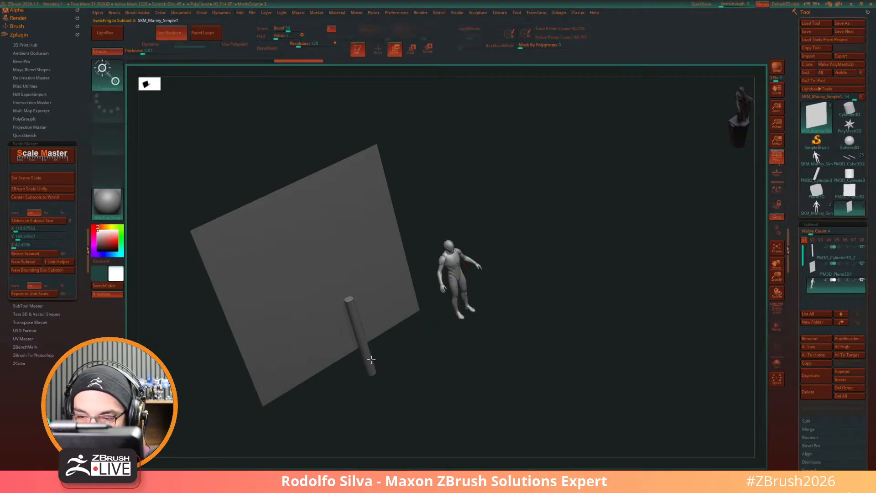
Step: Stretch the post upward to well above the mannequin's height, keeping its foot on the ground, and move it towards the plane's outer edge
left_click_drag(463, 360, 521, 351)
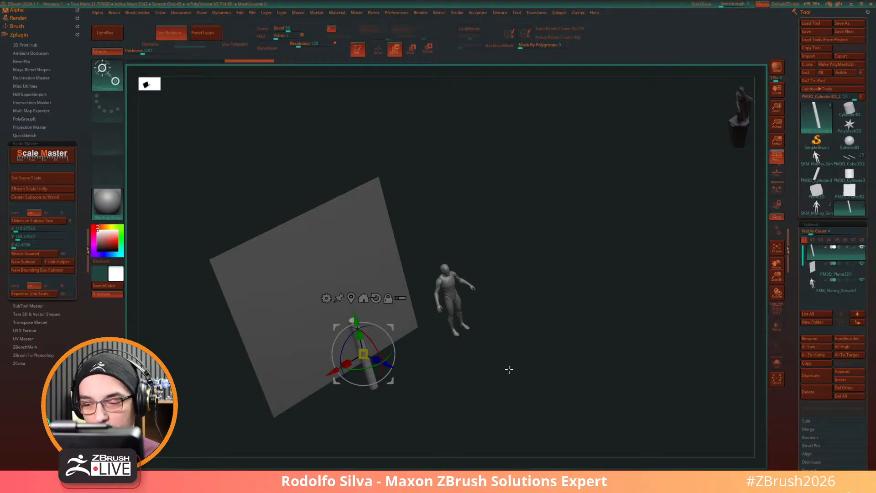
left_click_drag(508, 368, 515, 364)
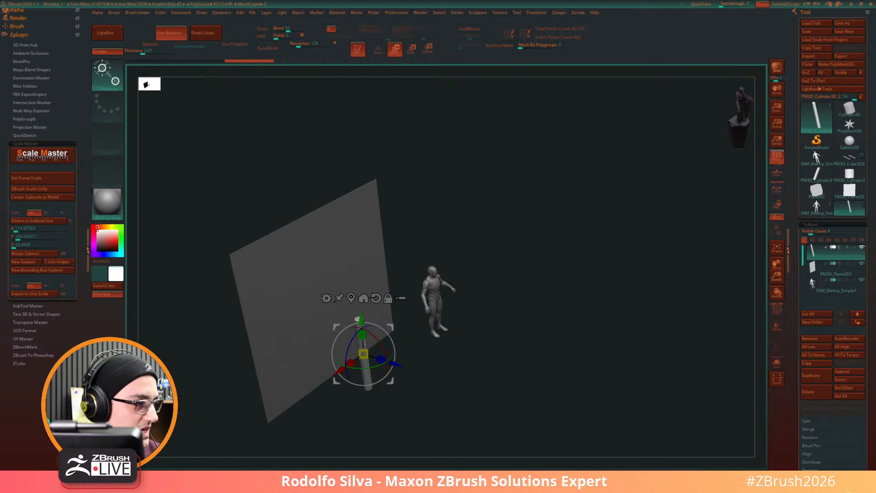
left_click_drag(515, 364, 509, 366, "shift")
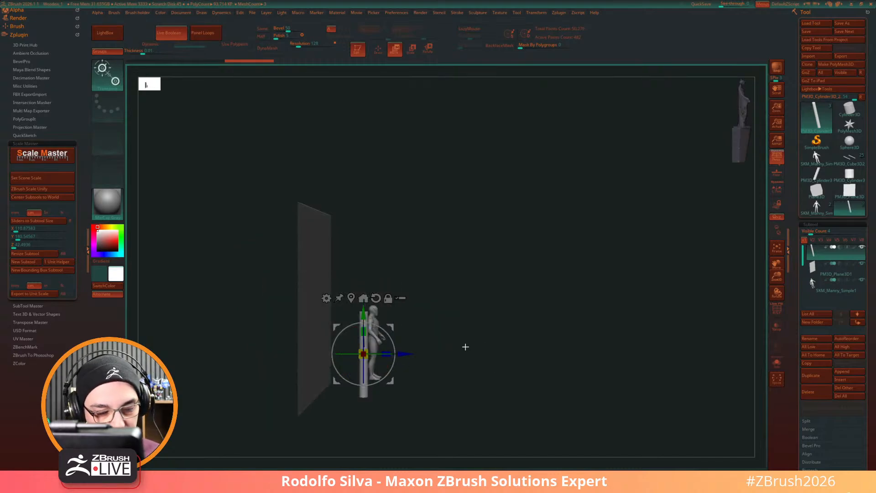
left_click_drag(466, 348, 475, 377, "shift")
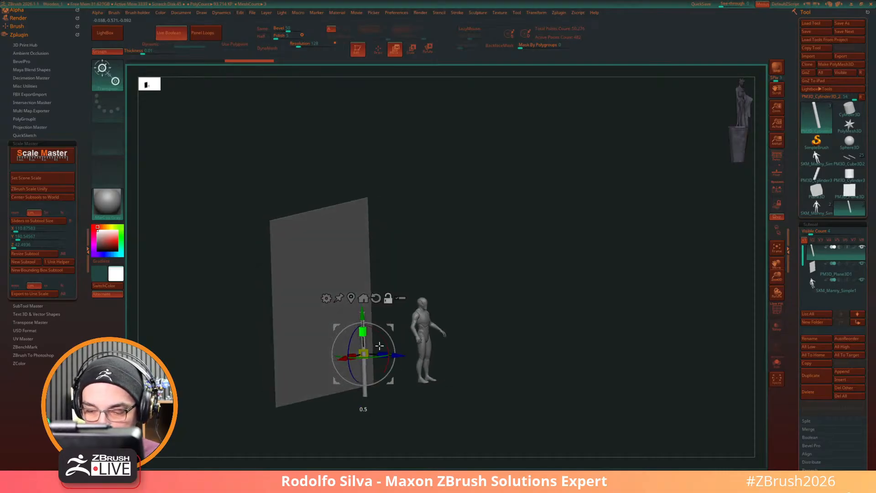
left_click_drag(363, 332, 364, 315)
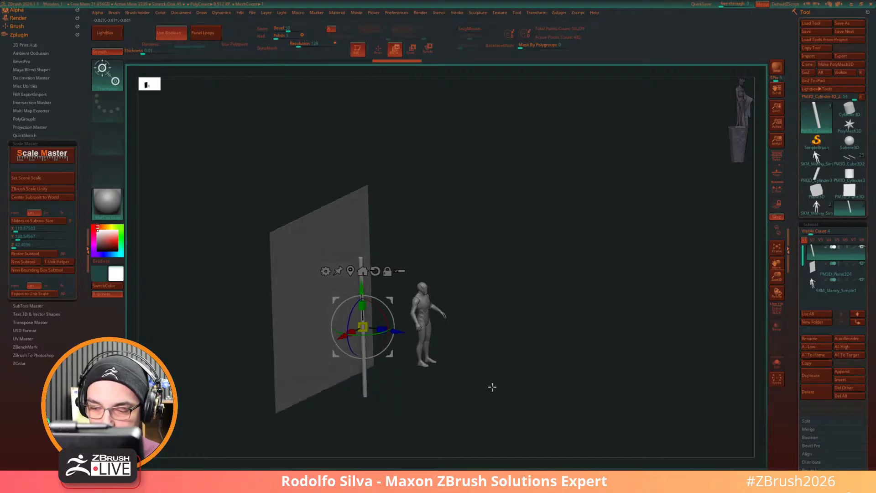
left_click_drag(491, 385, 478, 413, "shift")
left_click_drag(325, 327, 250, 407)
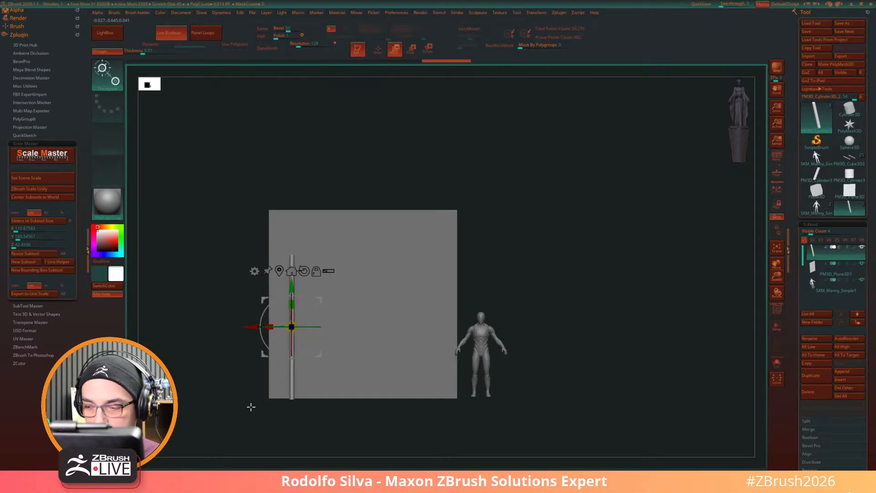
left_click_drag(720, 306, 685, 369)
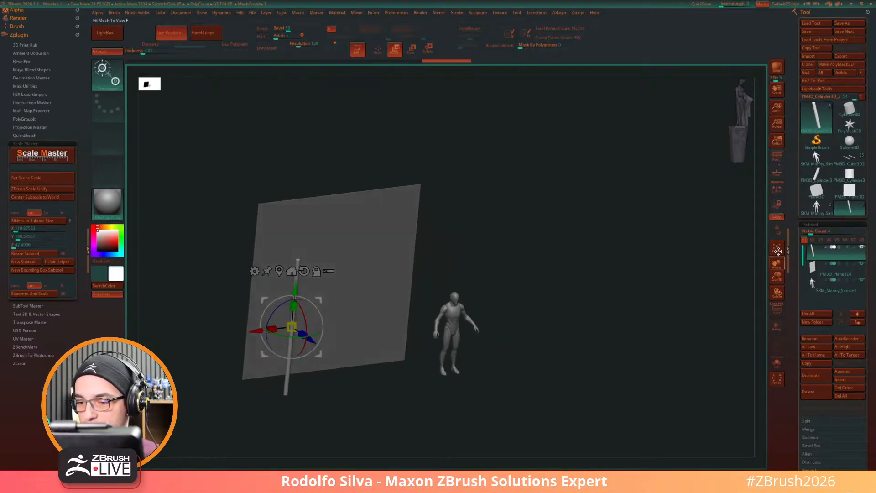
Step: Turn on ArrayMesh for the post with Transpose and Lock Position enabled, and reset the array stage
left_click(814, 223)
left_click(820, 232)
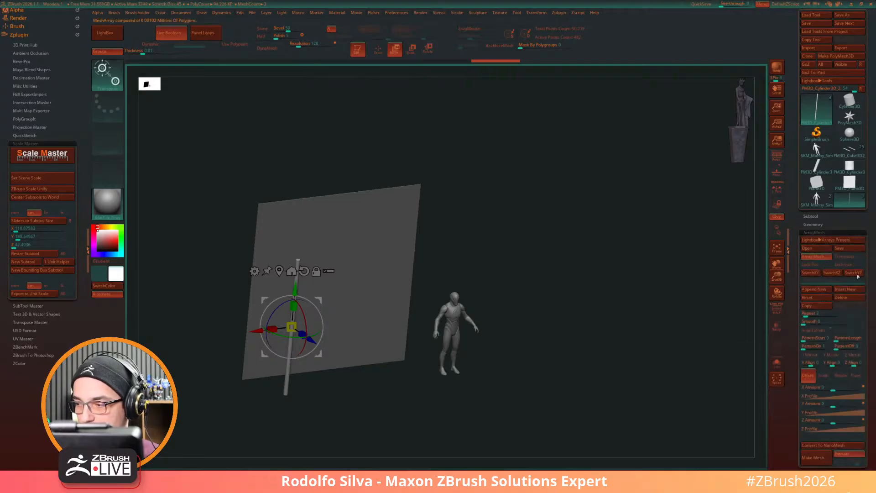
left_click(850, 257)
left_click_drag(664, 372, 601, 383, "shift")
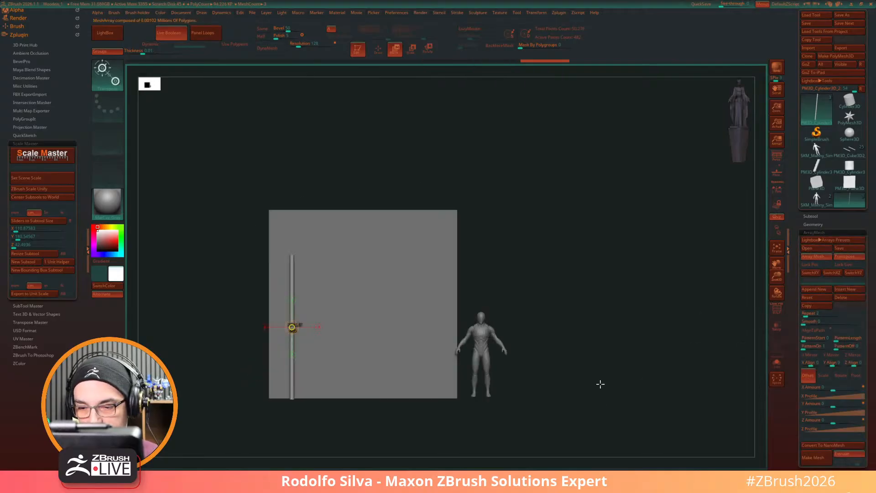
left_click(816, 264)
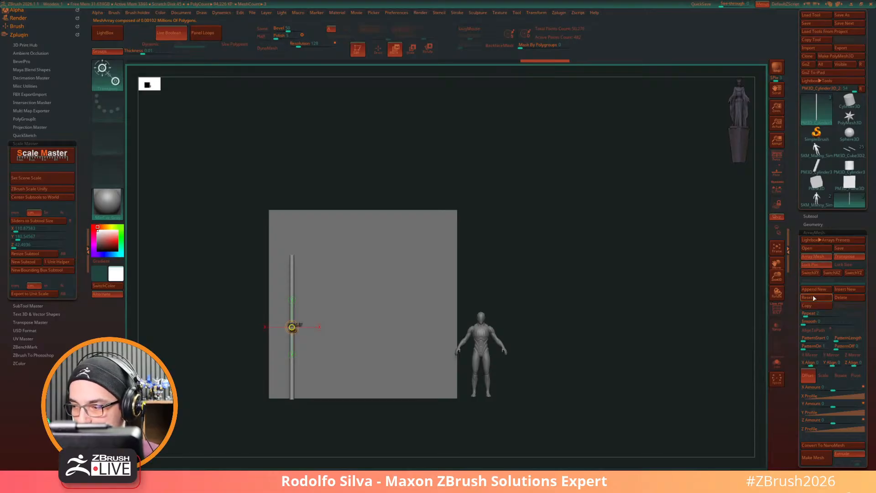
left_click(814, 298)
Step: Mirror the arrayed post across X and move the resulting pair forward, away from the plane
left_click_drag(567, 365, 585, 396)
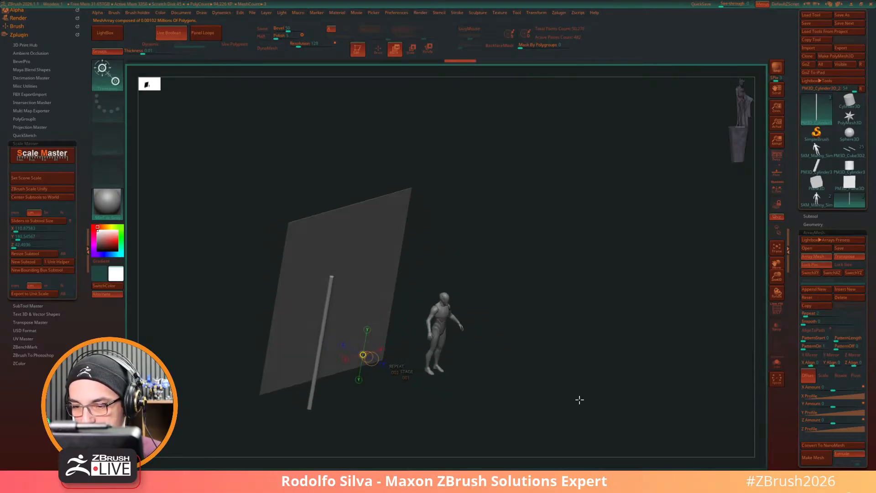
left_click(817, 356)
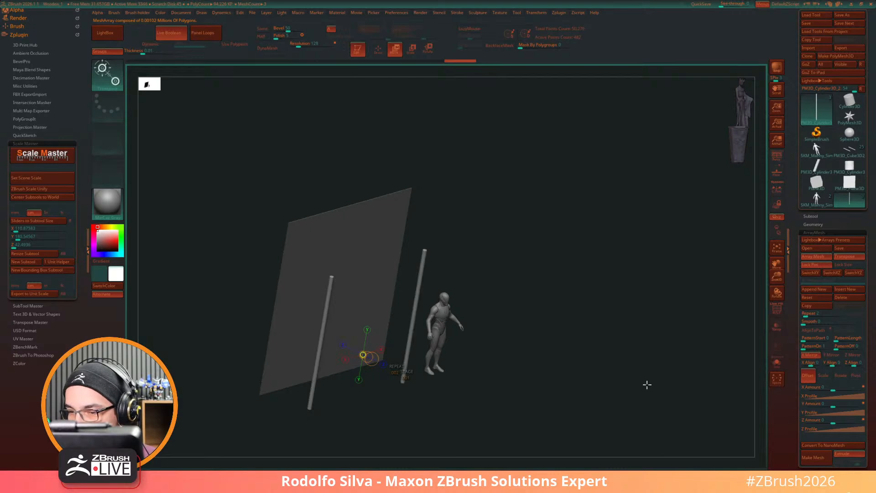
left_click_drag(645, 383, 576, 391)
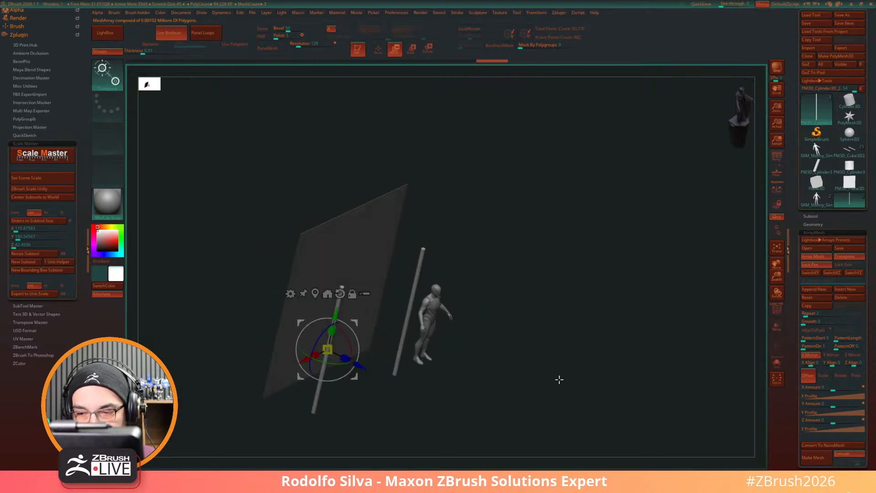
mouse_move(346, 334)
left_mouse_down()
mouse_move(350, 342)
mouse_move(346, 334)
left_mouse_up()
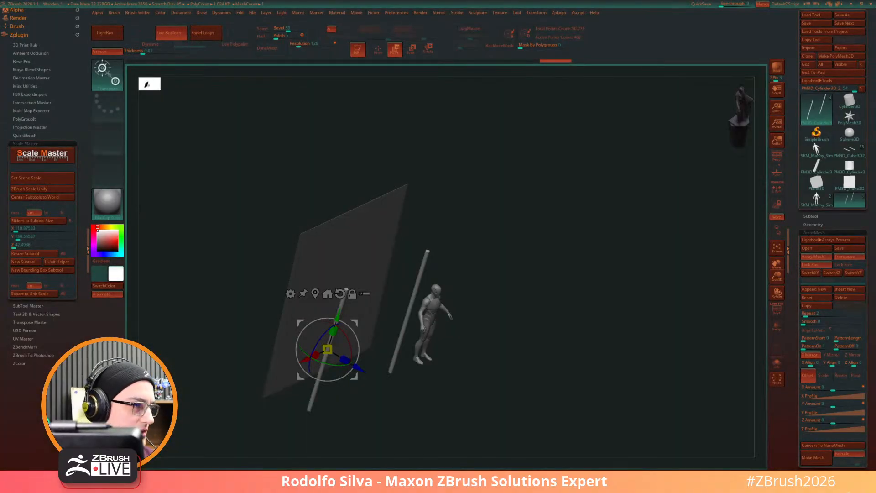
left_click_drag(593, 336, 525, 344)
left_click_drag(367, 351, 446, 350)
left_click_drag(510, 324, 502, 367)
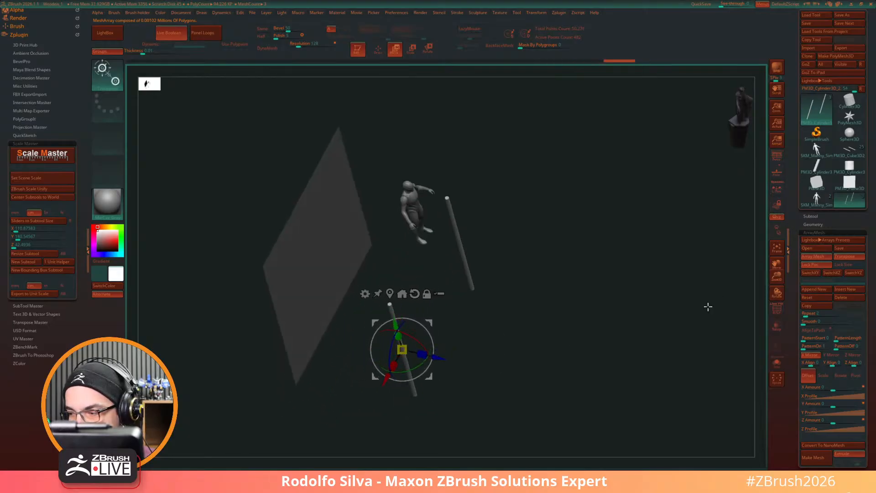
Step: Append a second array stage mirrored across Z to form four posts, and bring the front and rear pairs closer together
left_click(831, 289)
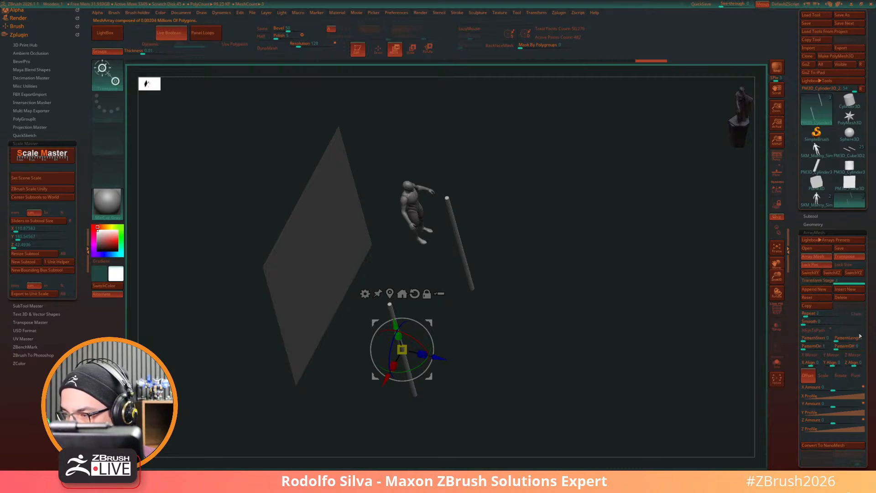
left_click(854, 355)
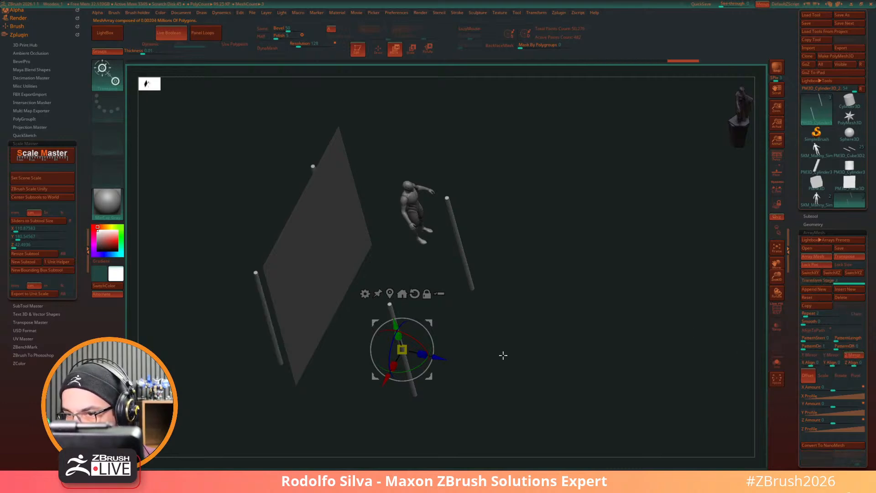
left_click_drag(441, 356, 409, 358)
left_click_drag(472, 358, 418, 358)
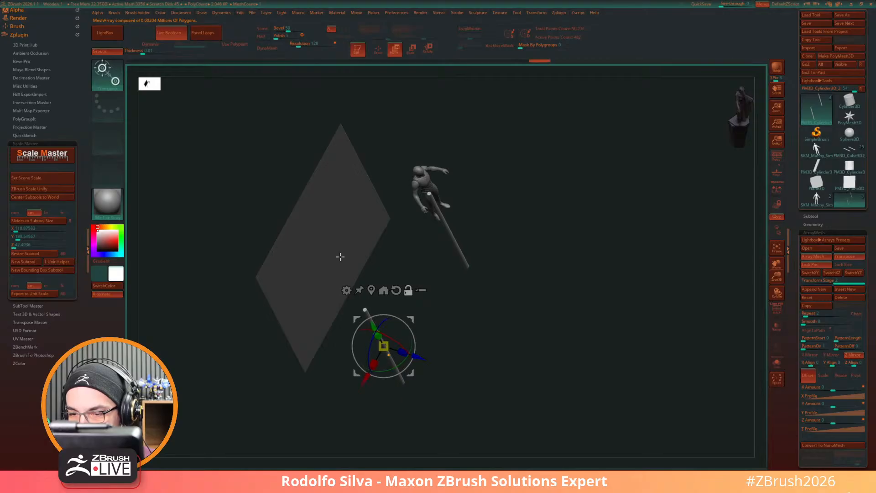
Step: Make the plane the active subtool and push it back behind the rear posts
left_click(340, 255)
left_click_drag(382, 306, 329, 322)
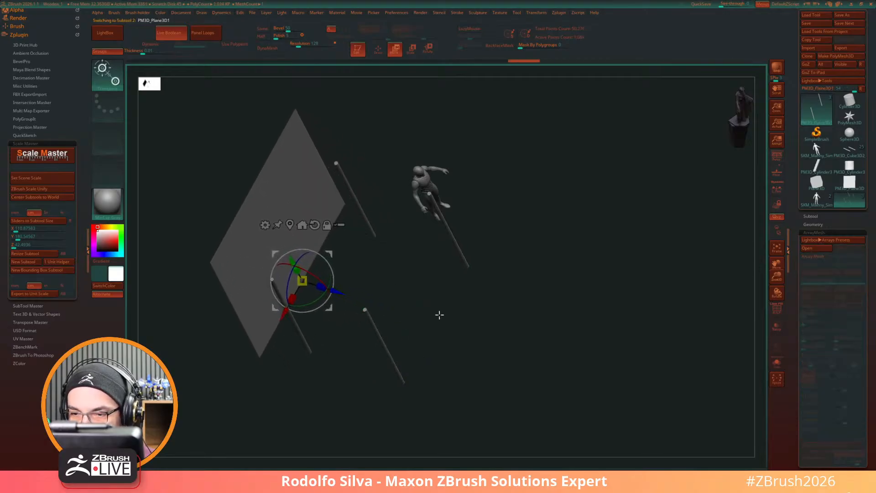
left_click_drag(486, 319, 488, 313)
Step: Reselect the arrayed posts and shift them slightly inward along X, checking the spacing from the front
left_click(416, 332, "alt")
left_click_drag(487, 343, 469, 365, "alt")
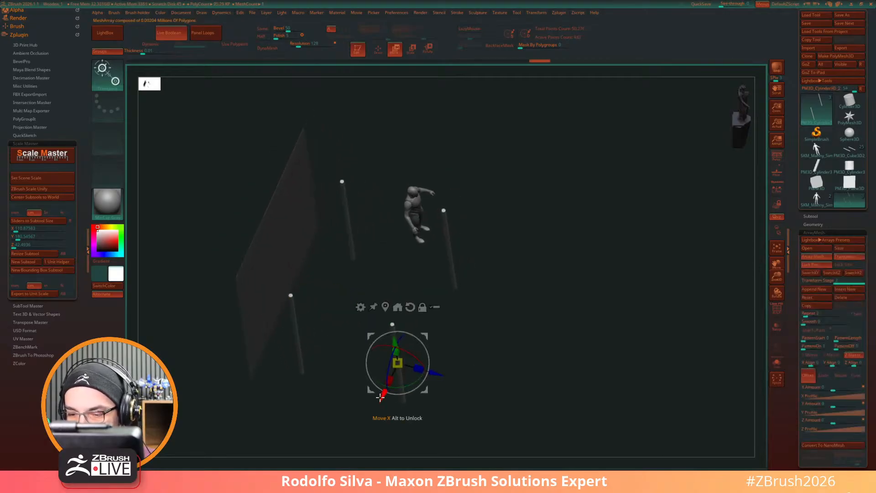
left_click_drag(383, 398, 387, 390)
left_click_drag(488, 345, 514, 323)
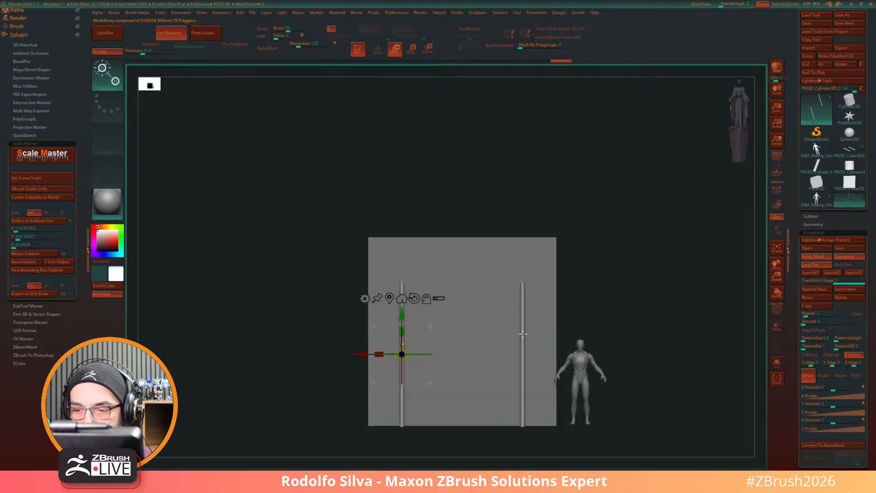
left_click_drag(624, 314, 626, 317)
key("q")
key("shift+d")
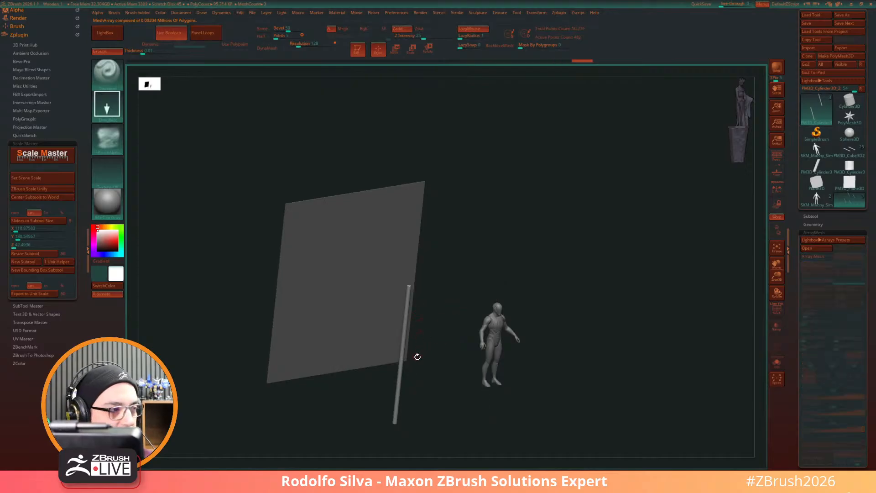
key("ctrl+shift+z")
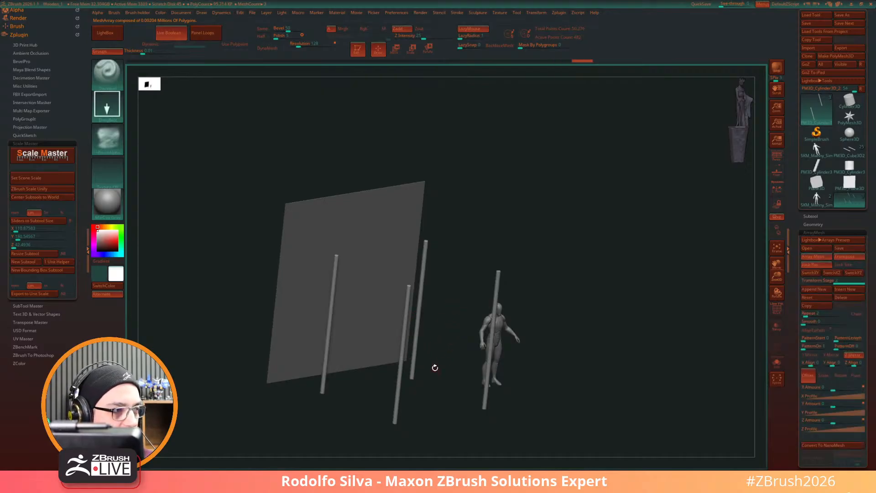
Step: Scale the four arrayed posts up slightly along their height and check them against the mannequin
key("w")
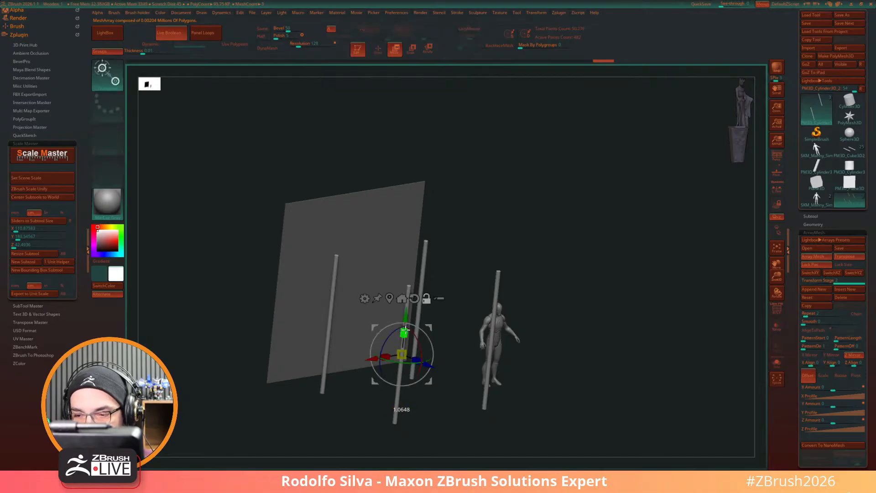
left_click_drag(406, 326, 406, 322)
left_click_drag(597, 336, 598, 336)
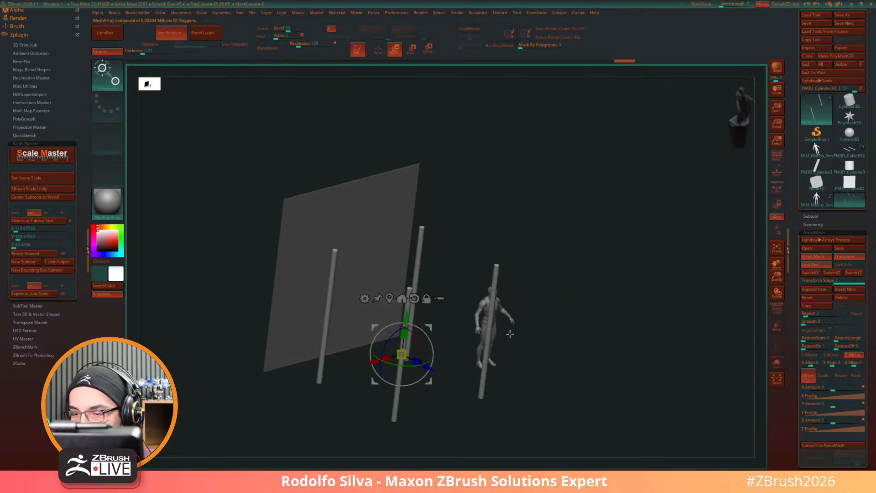
left_click_drag(529, 341, 544, 356)
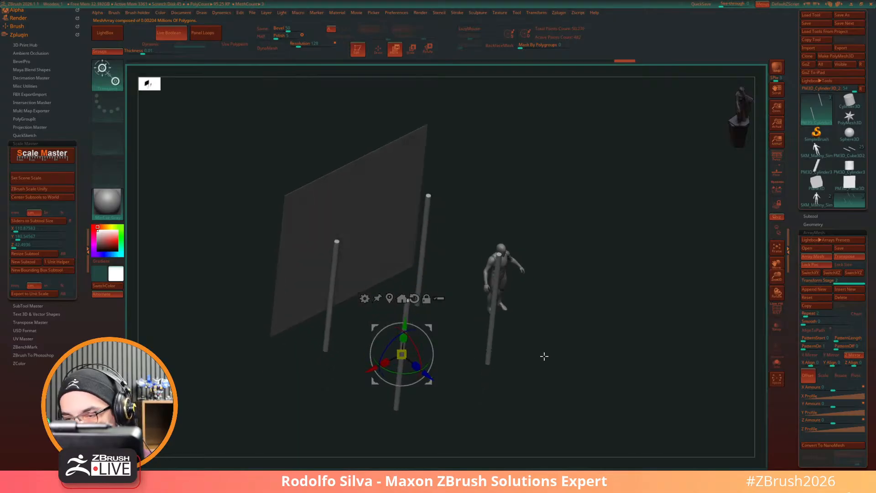
Step: Duplicate the four arrayed posts with a small offset and split the unmasked copy into its own subtool
mouse_move(428, 377)
left_mouse_down()
mouse_move(412, 378)
mouse_move(405, 368)
mouse_move(413, 374)
left_mouse_up()
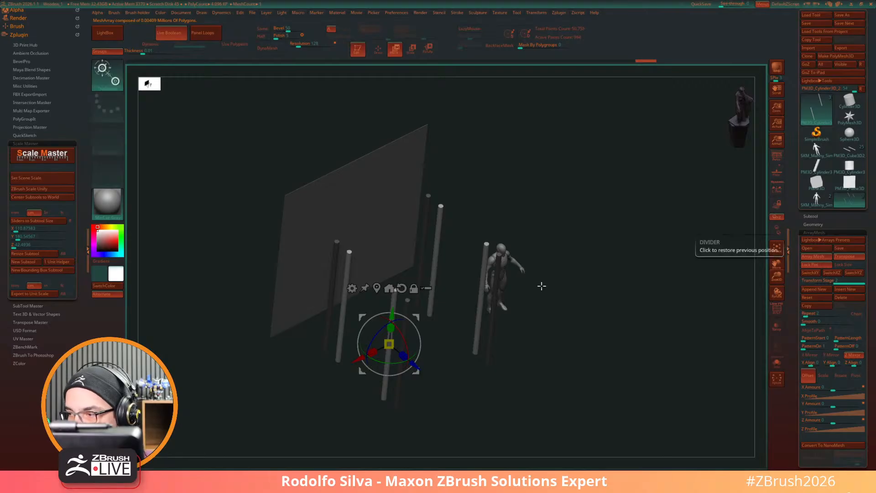
key("ctrl+space")
scroll(750, 287, "up", 10)
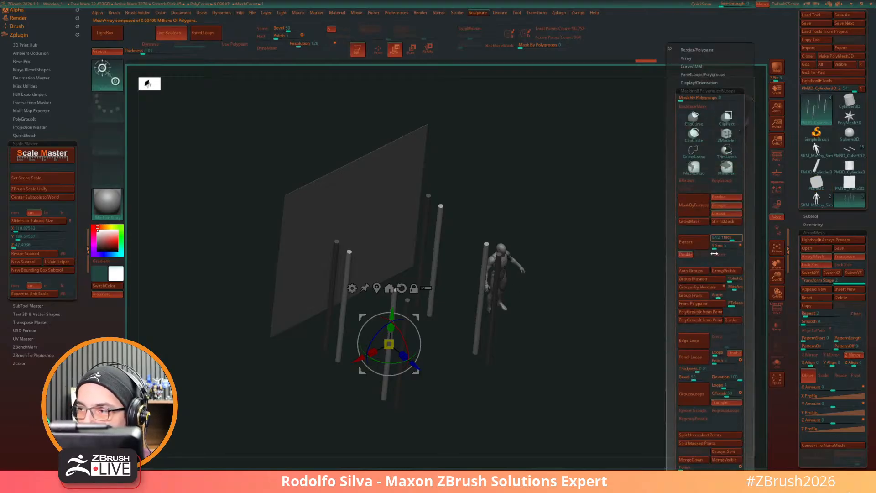
left_click_drag(750, 287, 750, 282)
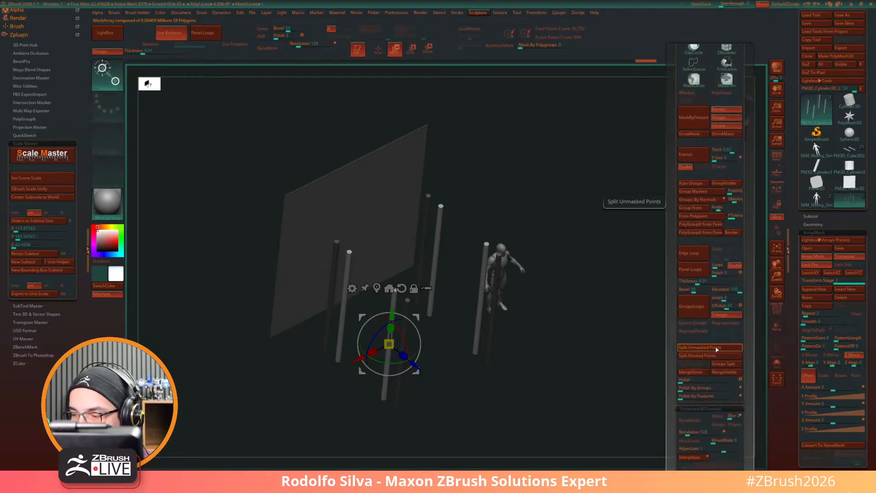
left_click(718, 348)
left_click_drag(523, 370, 593, 331)
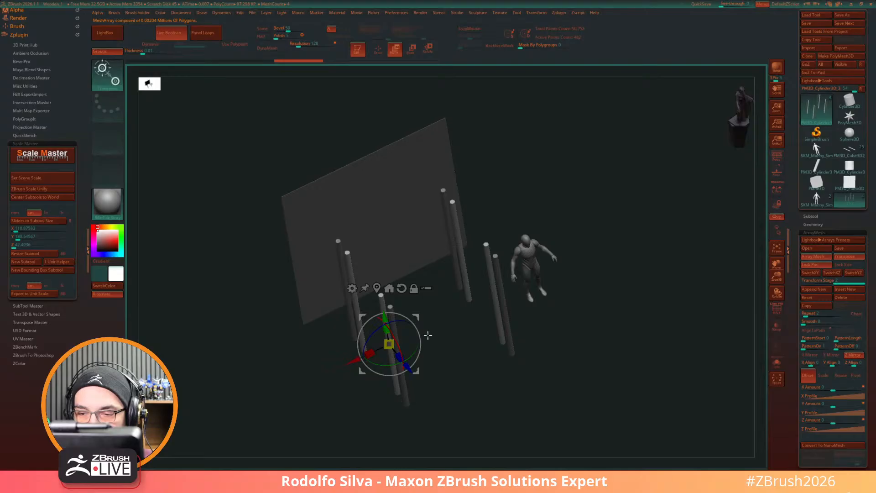
Step: Delete the copied posts' second array stage and lay the remaining pair horizontally as beams across the post tops
left_click(848, 292)
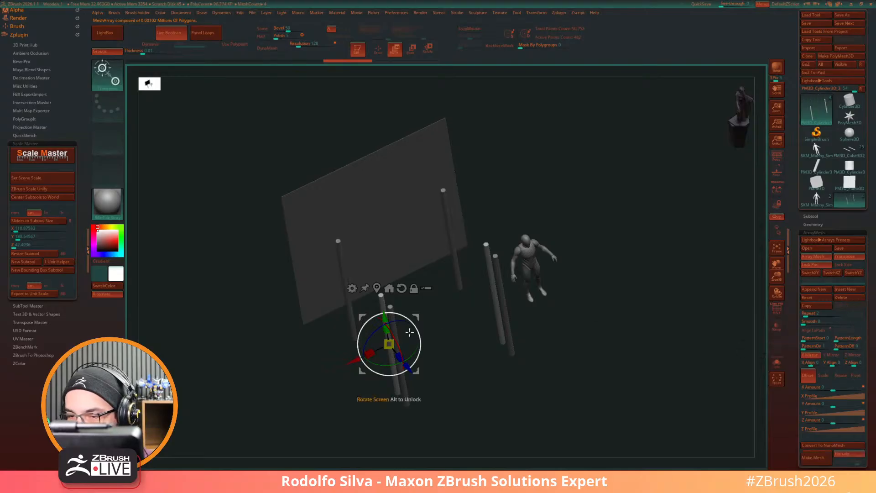
left_click_drag(413, 368, 382, 309)
left_click_drag(575, 332, 564, 303, "shift")
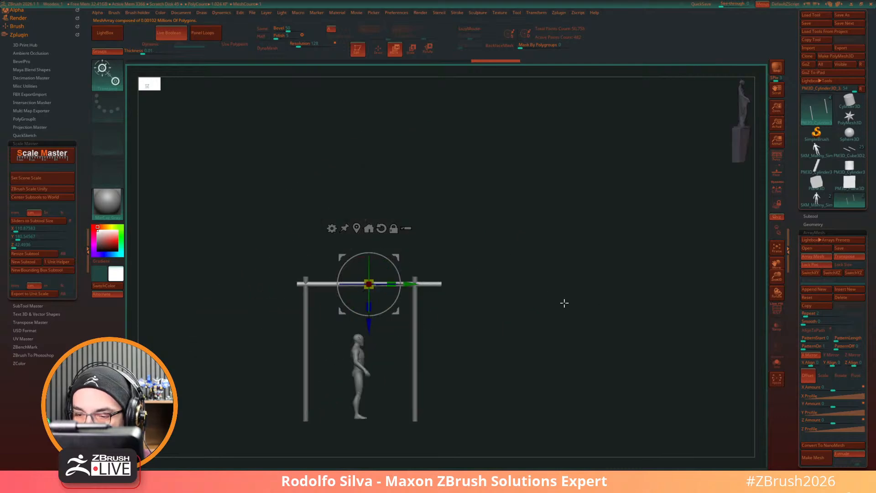
left_click_drag(411, 285, 564, 324)
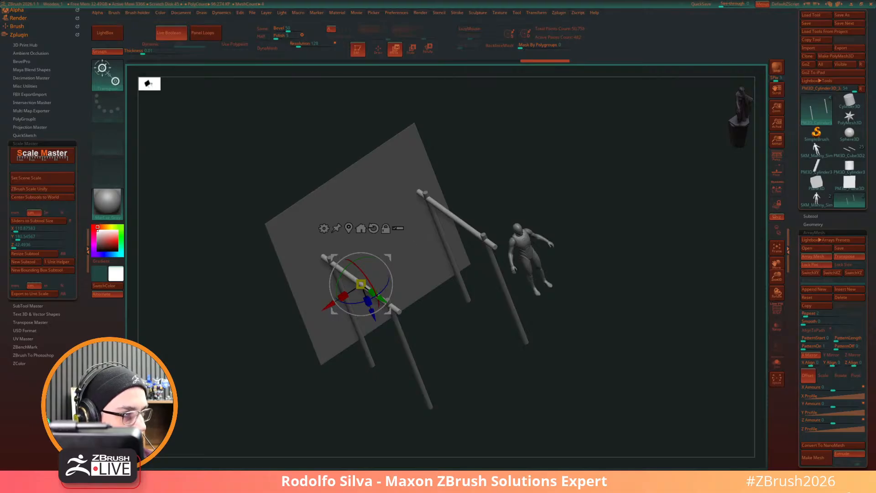
left_click_drag(493, 374, 528, 336)
Step: Tilt the horizontal bars into diagonal braces rising forward from the middle of the rear posts
left_click_drag(388, 275, 311, 315)
left_click_drag(490, 315, 504, 306, "shift")
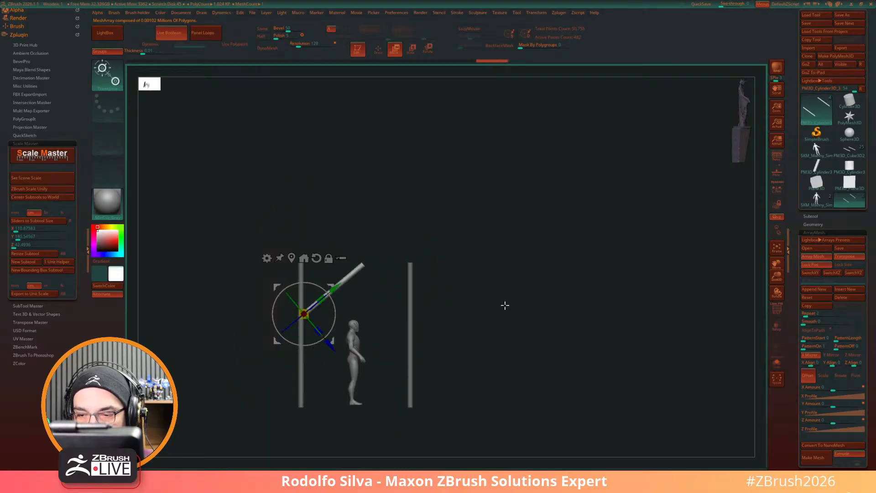
mouse_move(322, 302)
left_mouse_down()
mouse_move(336, 306)
mouse_move(319, 301)
left_mouse_up()
left_click_drag(493, 317, 483, 342)
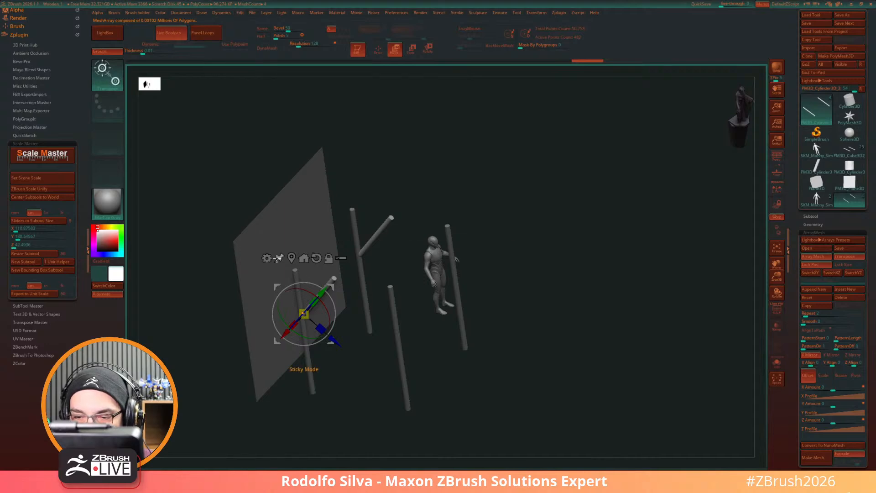
Step: Replace the round braces with a cube primitive and stretch it into a thin bar along the diagonal
left_click(266, 258)
left_click(336, 260)
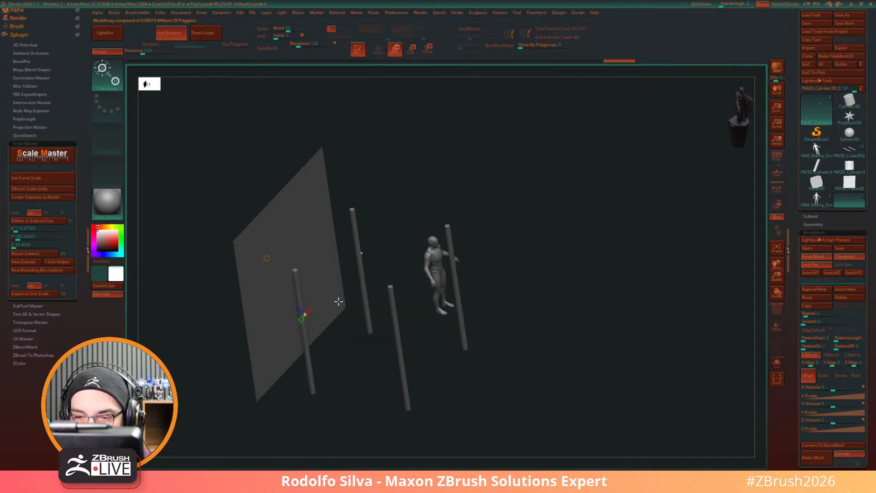
left_click_drag(314, 305, 509, 207)
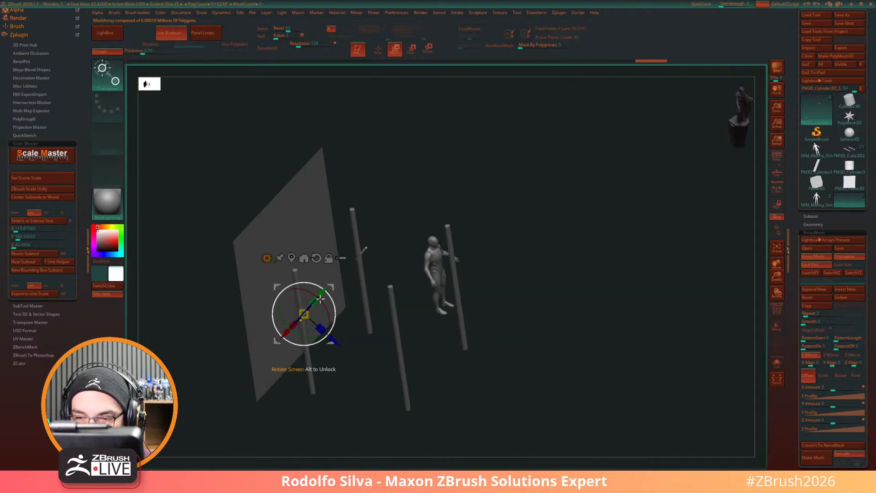
left_click_drag(315, 303, 488, 220)
left_click_drag(393, 300, 379, 381)
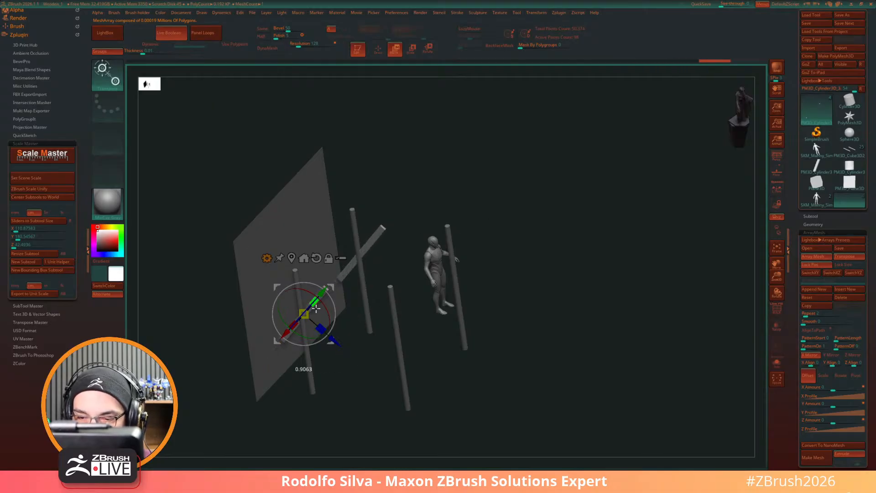
Step: Align the box braces' lower ends with the rear posts from the side and scale them to about 0.92 along their length
left_click_drag(325, 291, 352, 282)
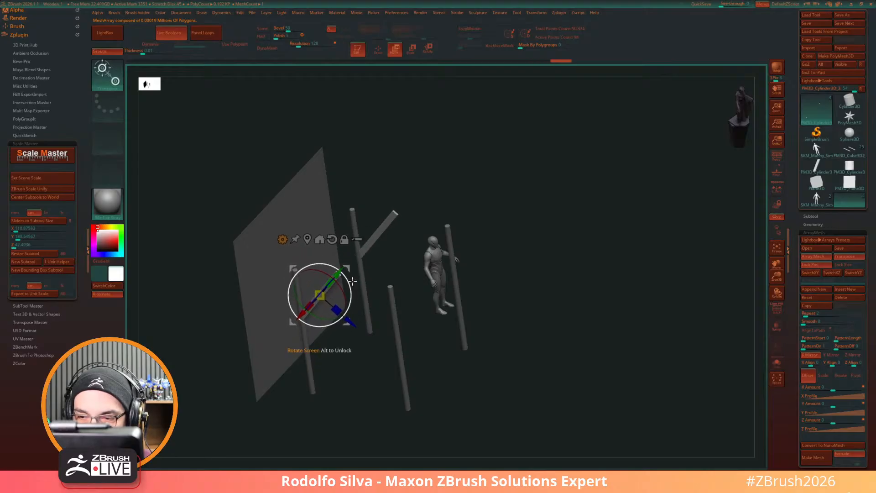
left_click_drag(530, 283, 554, 287, "shift")
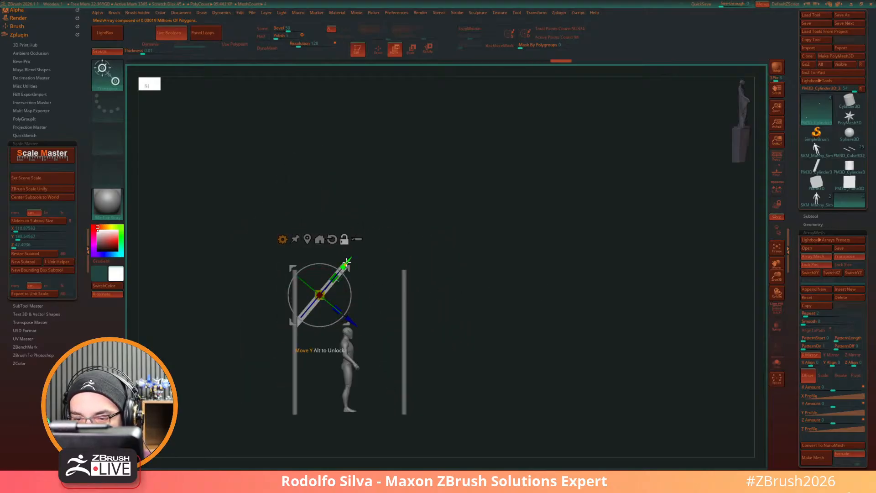
left_click_drag(336, 282, 312, 311)
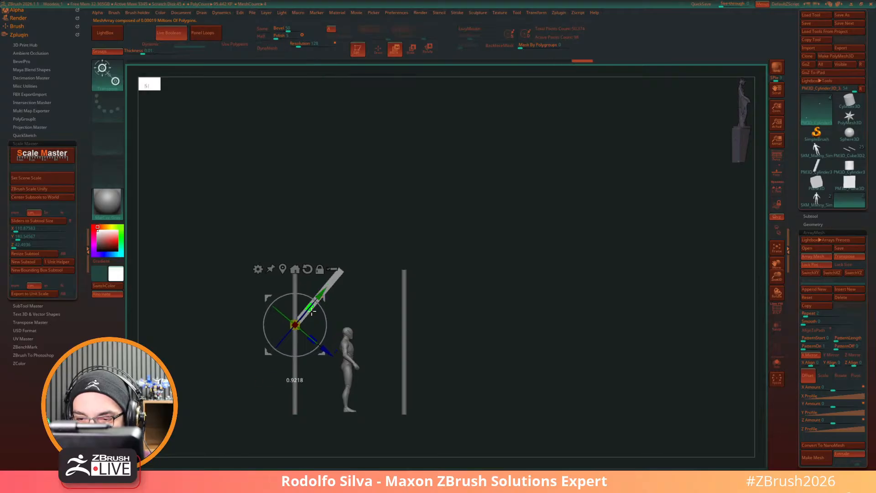
left_click_drag(442, 309, 418, 330)
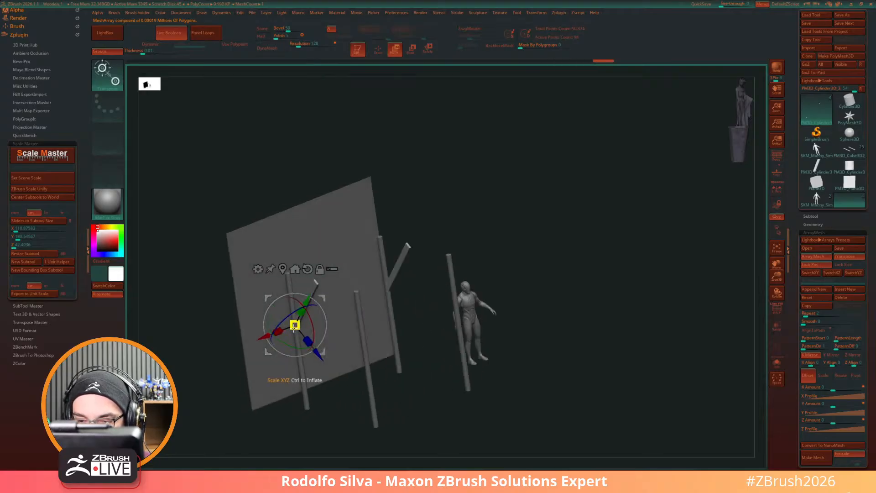
left_click_drag(277, 334, 278, 336)
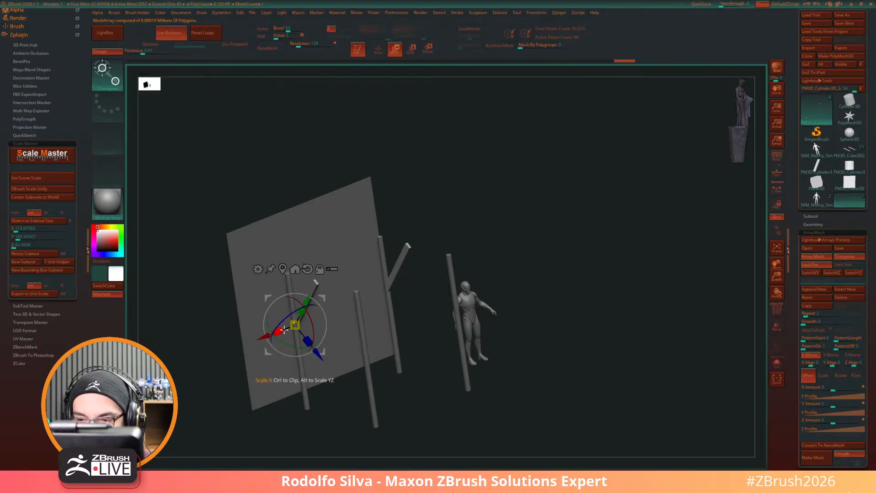
left_click_drag(529, 288, 570, 259)
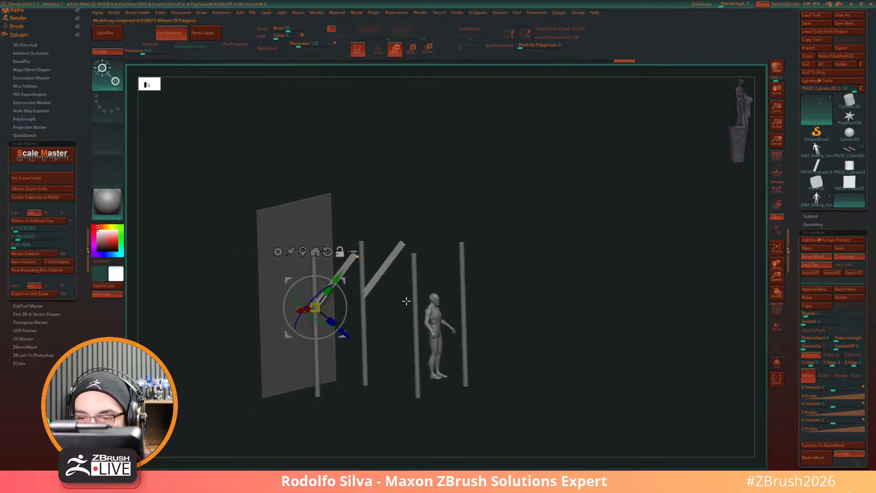
Step: Select the arrayed posts, place their pivot at the base, and scale their height down to about 0.86
left_click(414, 298, "alt")
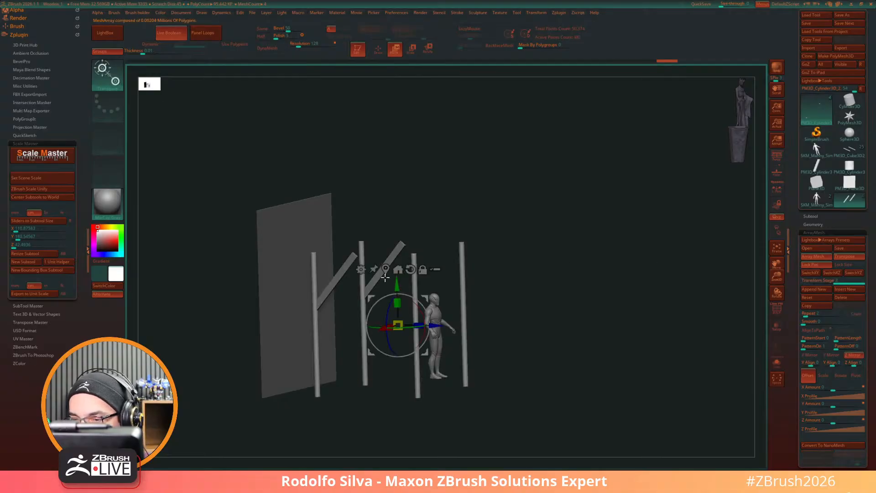
left_click(386, 270)
left_click_drag(416, 287, 421, 379, "alt")
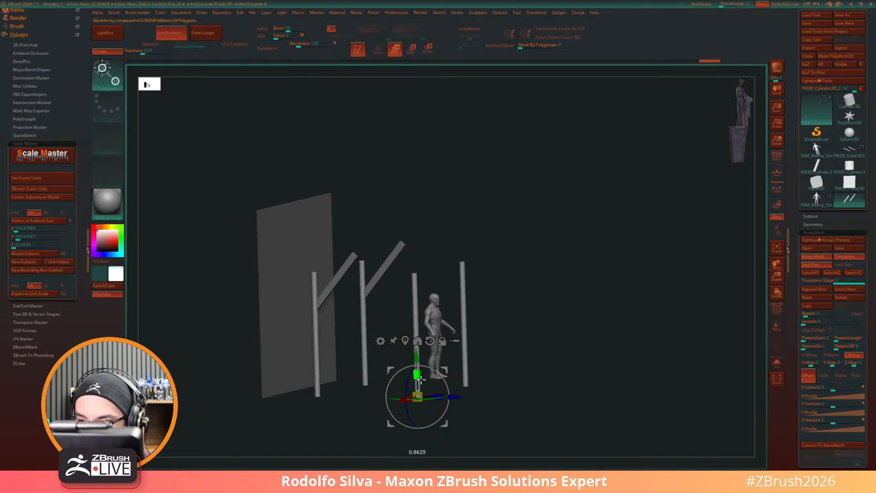
left_click_drag(611, 366, 496, 378)
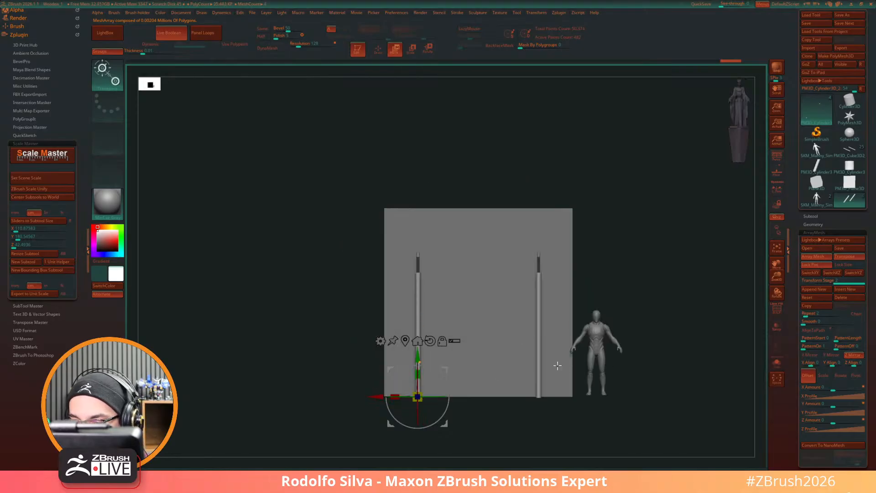
left_click_drag(674, 348, 691, 335)
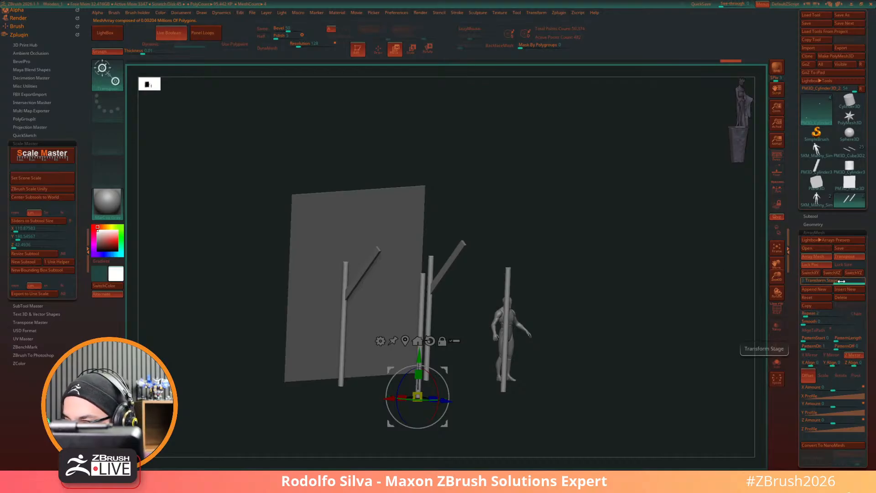
Step: Try adjusting post height through the Scale Y Amount of the first and second array stages, and undo the change
left_click_drag(841, 281, 815, 284)
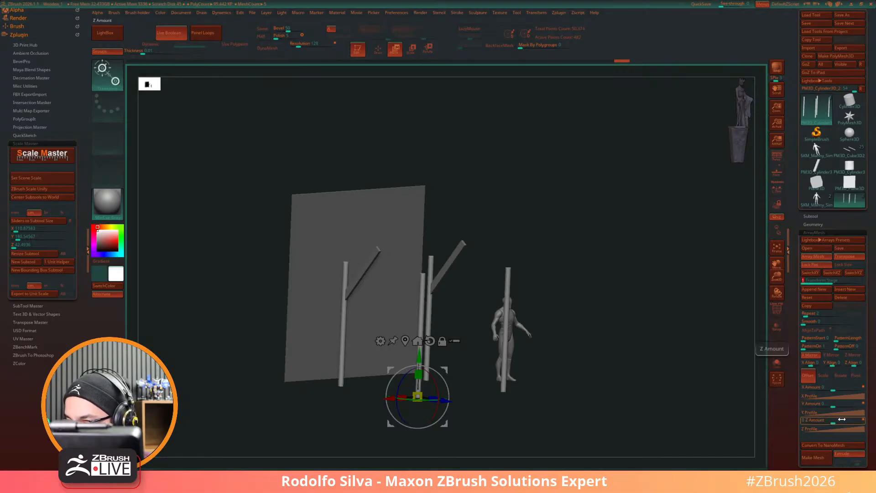
left_click(823, 375)
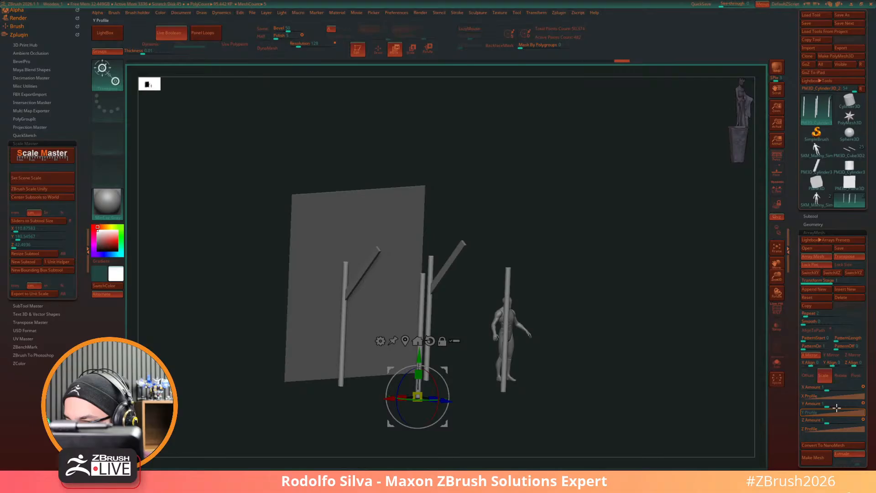
left_click(842, 411)
left_click_drag(828, 407, 830, 407)
left_click(844, 281)
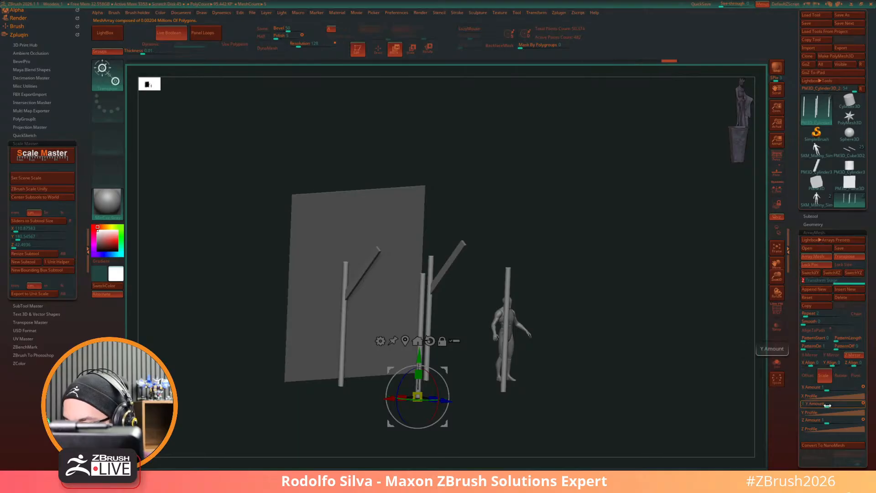
left_click_drag(829, 407, 827, 407)
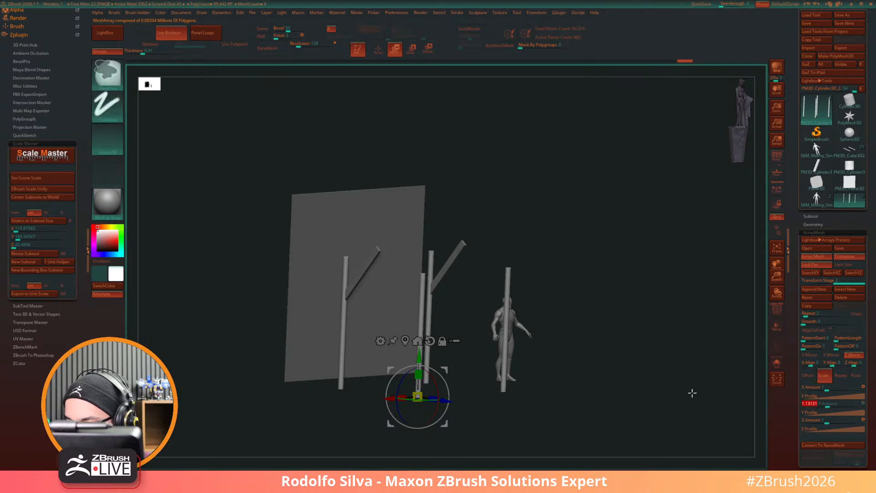
key("ctrl+z")
Step: Try raising the second array stage's Y scale to about 2.32 and anchoring its Transpose line at the front post's base
left_click_drag(692, 397, 688, 391, "shift")
key("y")
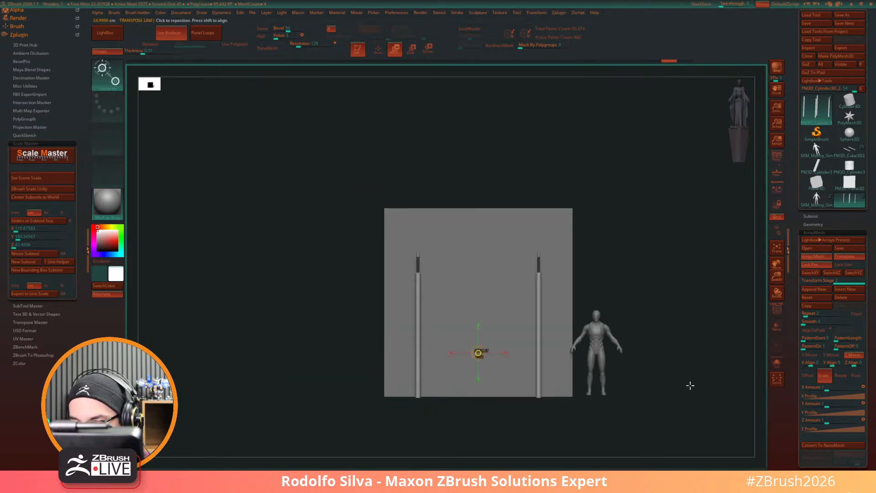
left_click_drag(480, 353, 482, 357)
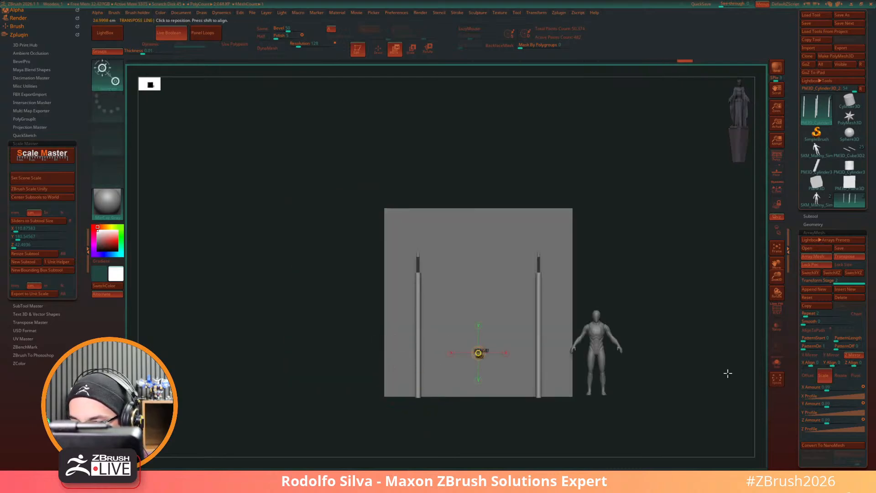
mouse_move(830, 407)
left_mouse_down()
mouse_move(858, 408)
mouse_move(831, 408)
left_mouse_up()
left_click_drag(639, 404, 667, 405, "shift")
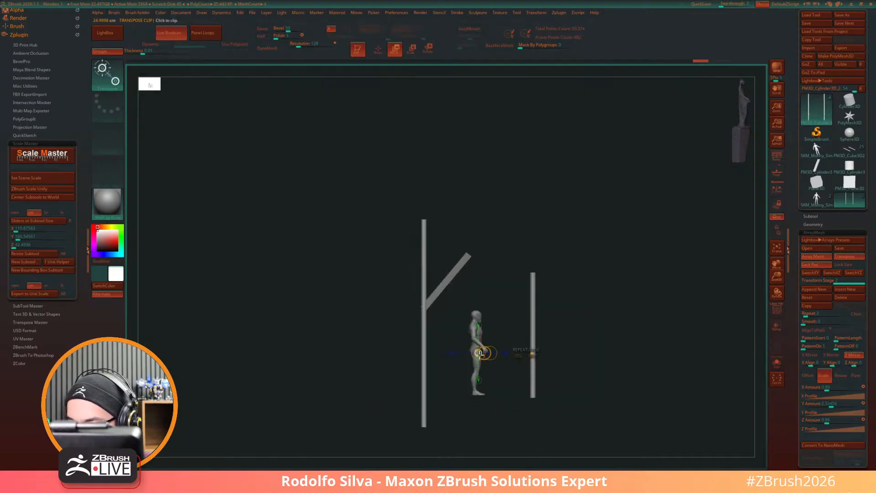
left_click_drag(478, 353, 531, 398)
left_click_drag(636, 382, 622, 281)
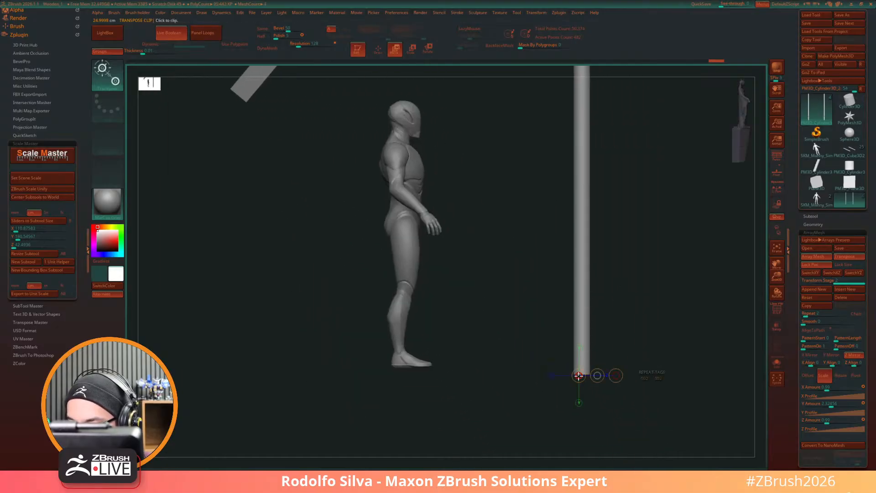
left_click_drag(579, 375, 584, 375)
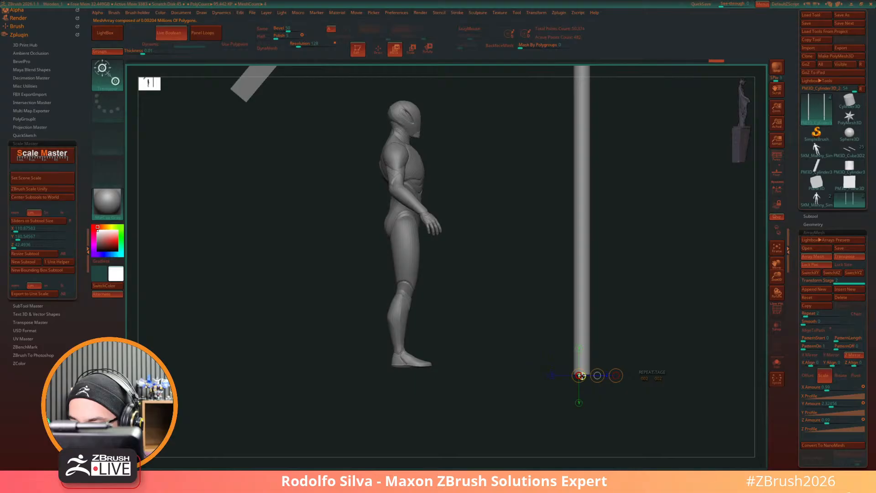
left_click_drag(678, 393, 619, 372, "alt")
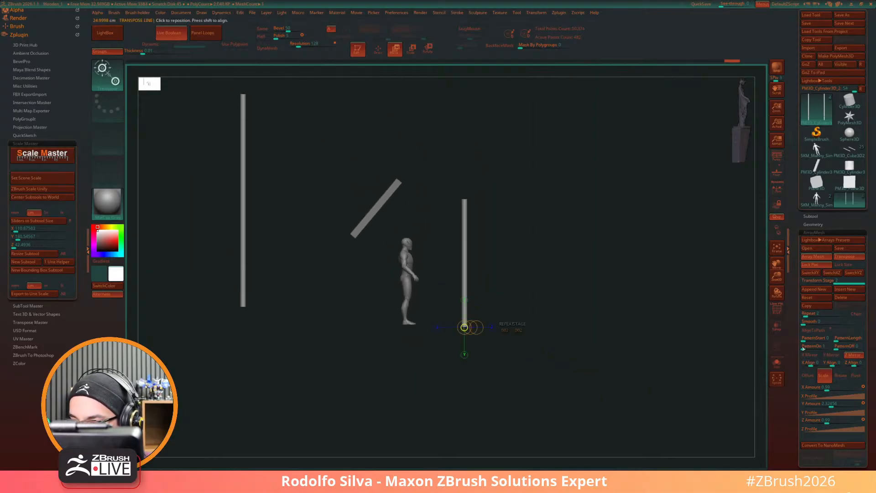
Step: Reset the posts' second and first array stages, toggling the position lock while switching between them
left_click(817, 297)
left_click_drag(705, 323, 662, 351)
left_click(812, 264)
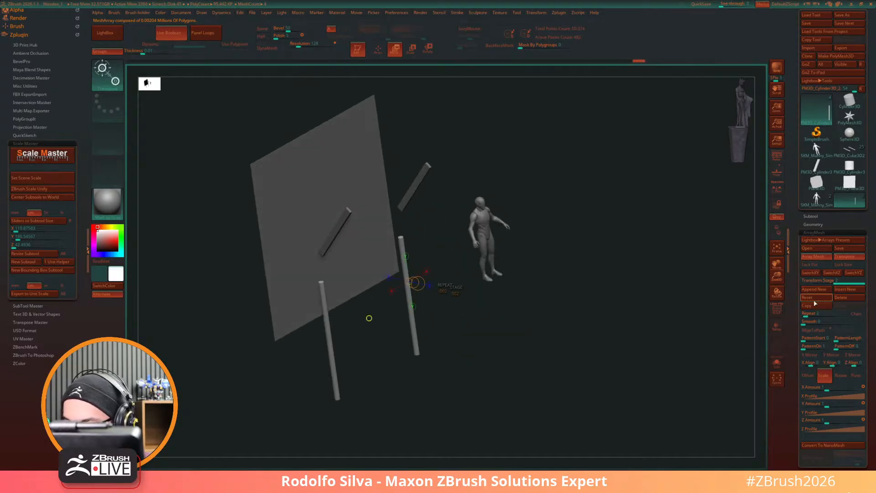
left_click(815, 282)
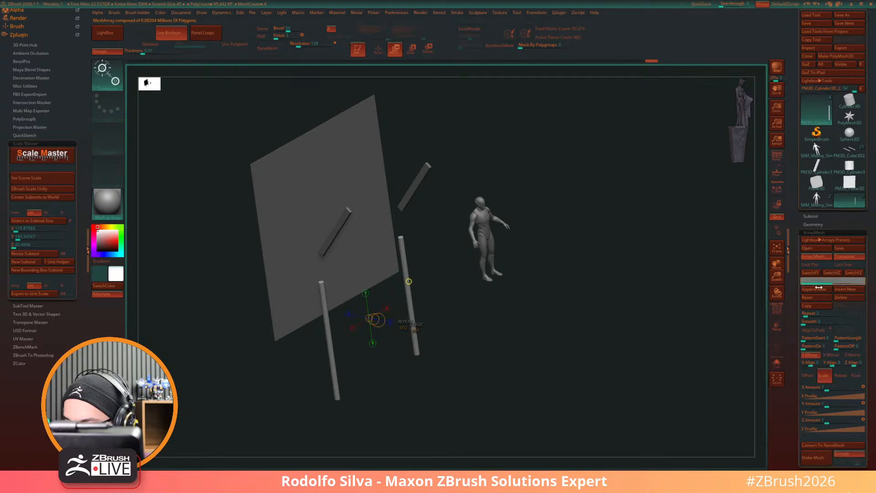
left_click(817, 265)
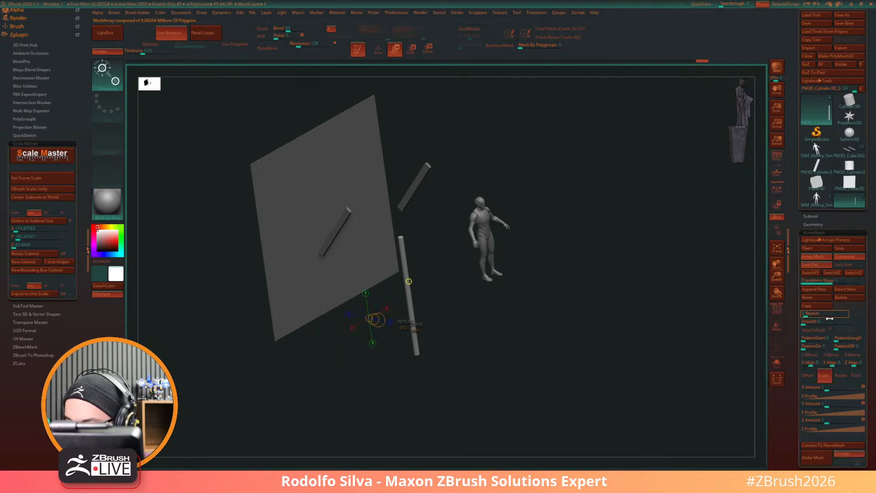
Step: Mirror the post across Z in the second array stage to form a front and rear pair
left_click_drag(833, 281, 855, 283)
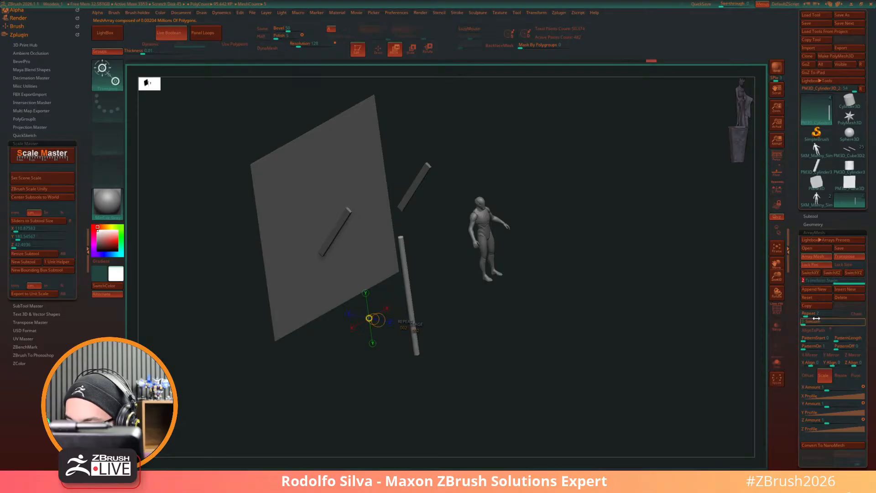
left_click(854, 356)
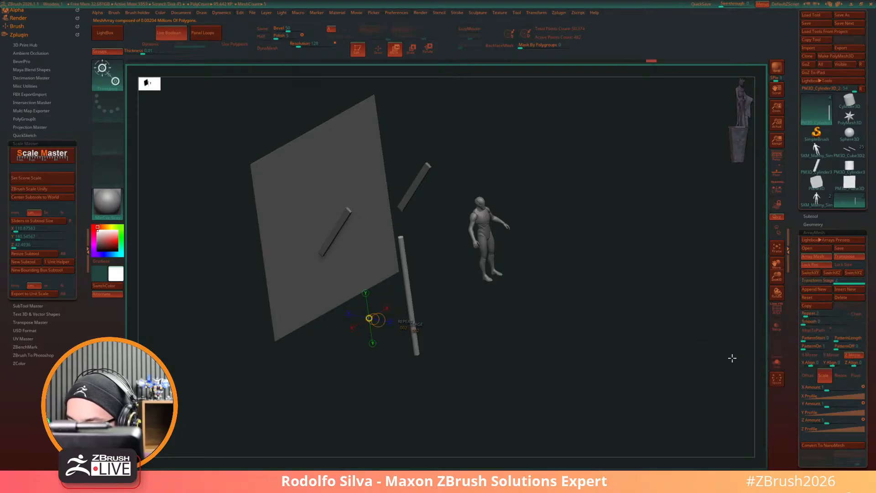
left_click_drag(507, 351, 516, 364)
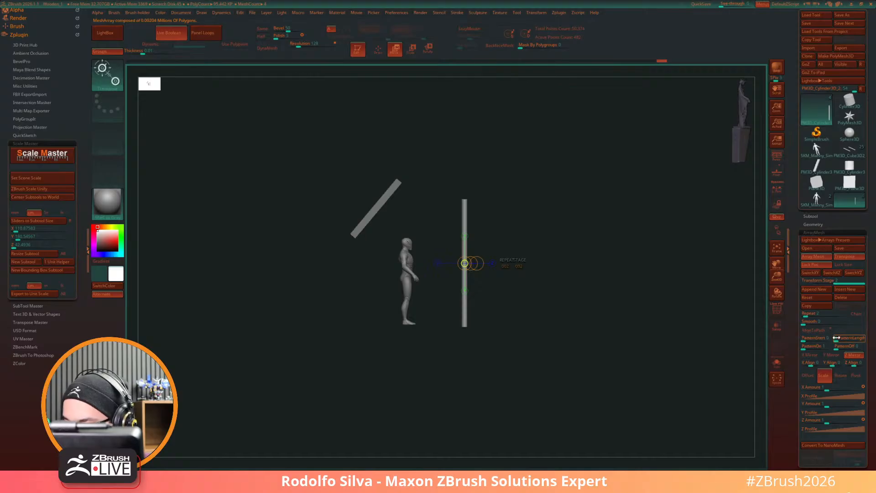
left_click(854, 355)
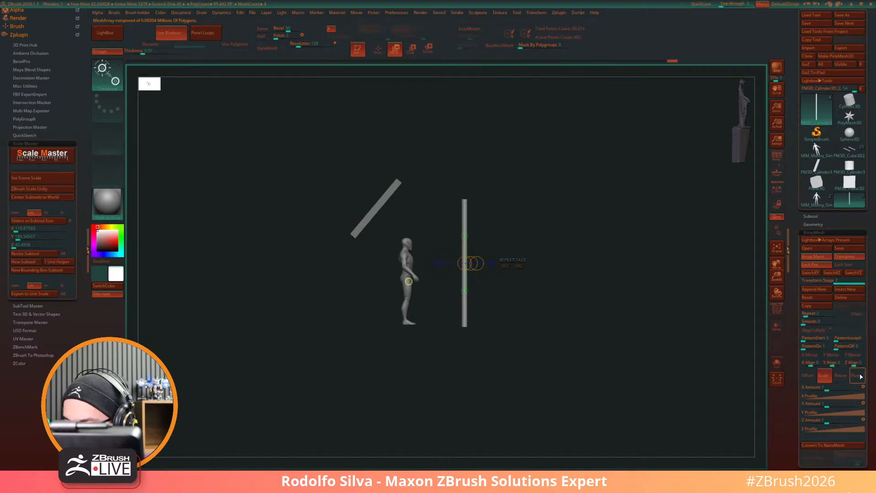
left_click(854, 355)
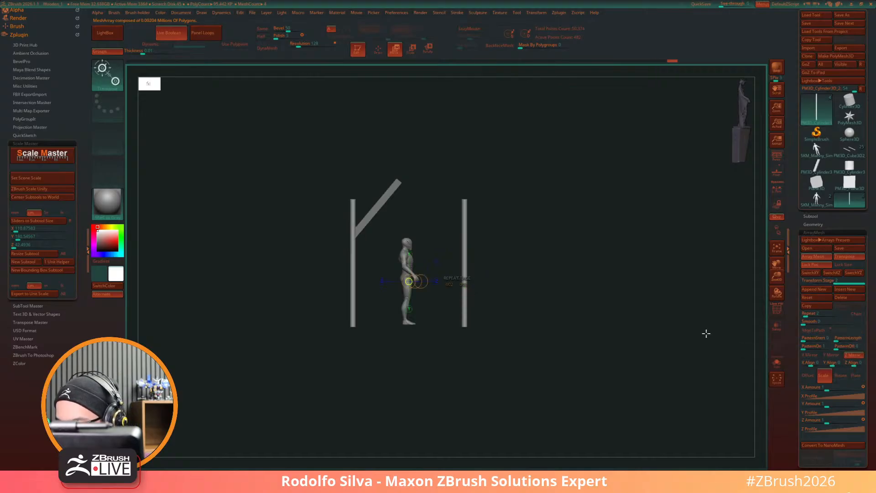
left_click_drag(706, 334, 577, 366)
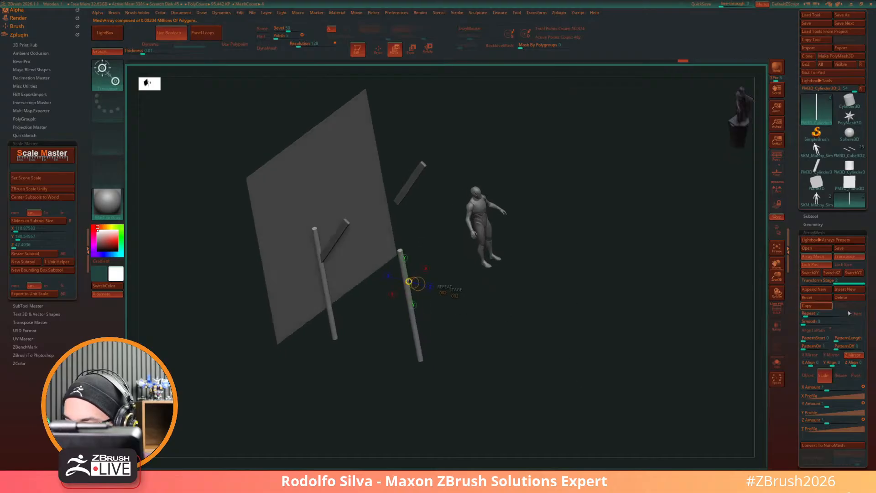
Step: Delete the first array stage and place the remaining Z-mirror stage's anchor at ground level
left_click(813, 283)
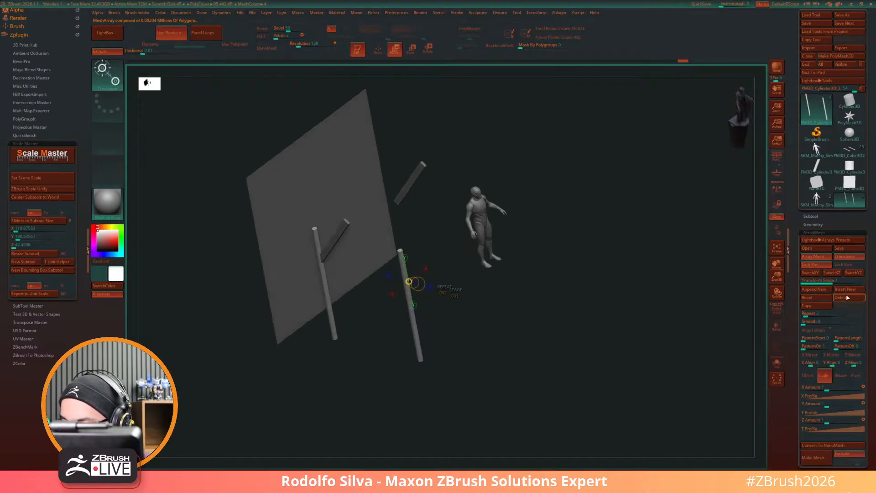
left_click(854, 355)
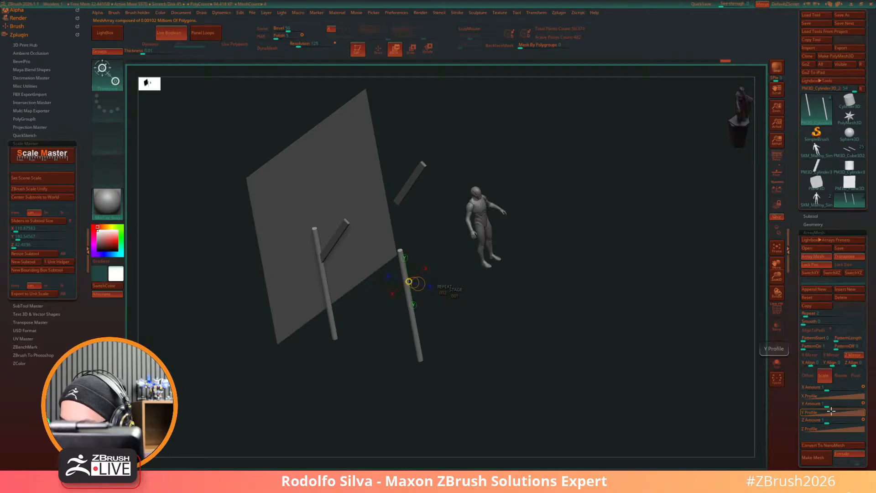
left_click_drag(660, 372, 615, 365, "shift")
left_click_drag(408, 281, 409, 327)
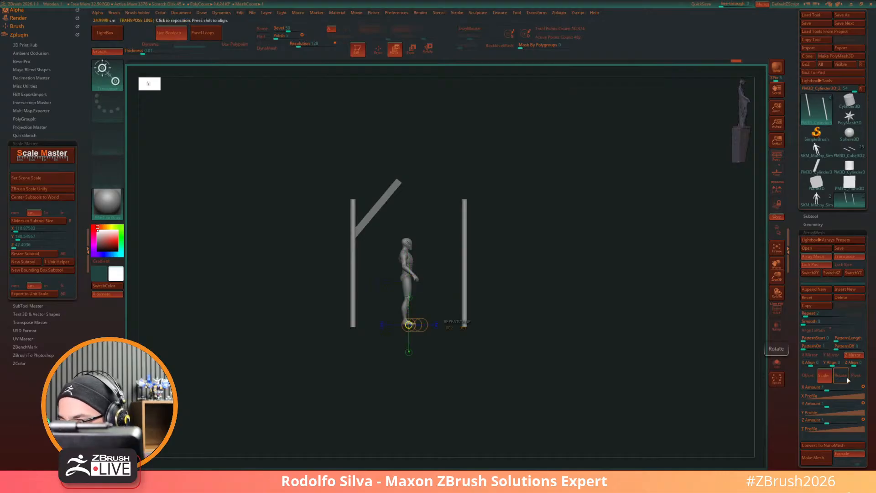
Step: Raise the mirror stage's Y scale to about 1.3 and nudge its anchor to line the rear post up with the brace
left_click_drag(834, 406, 827, 404)
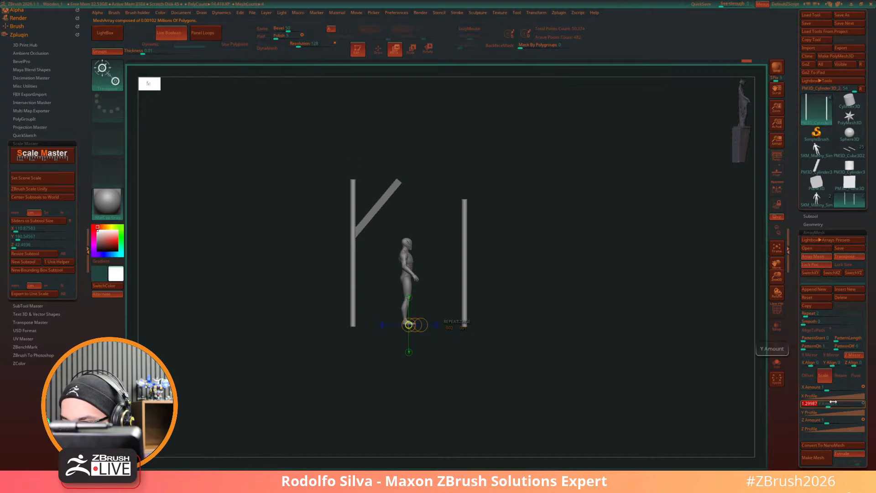
right_click_drag(548, 354, 562, 373, "ctrl")
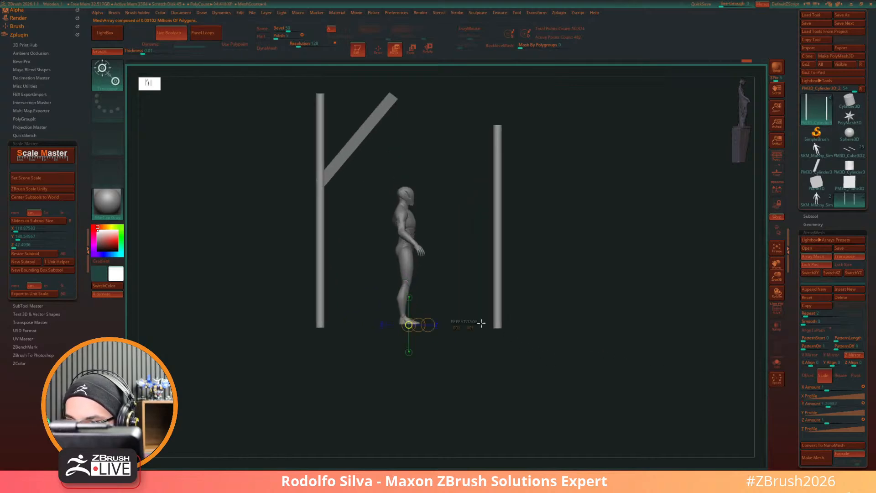
mouse_move(409, 325)
left_mouse_down()
mouse_move(495, 327)
mouse_move(408, 326)
left_mouse_up()
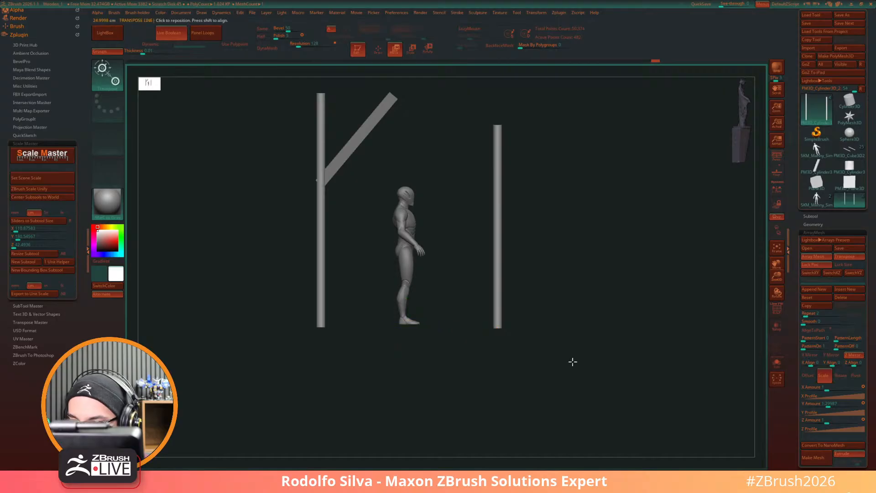
Step: Append a new array stage that mirrors the post pair across X, giving four posts
left_click_drag(573, 362, 561, 378)
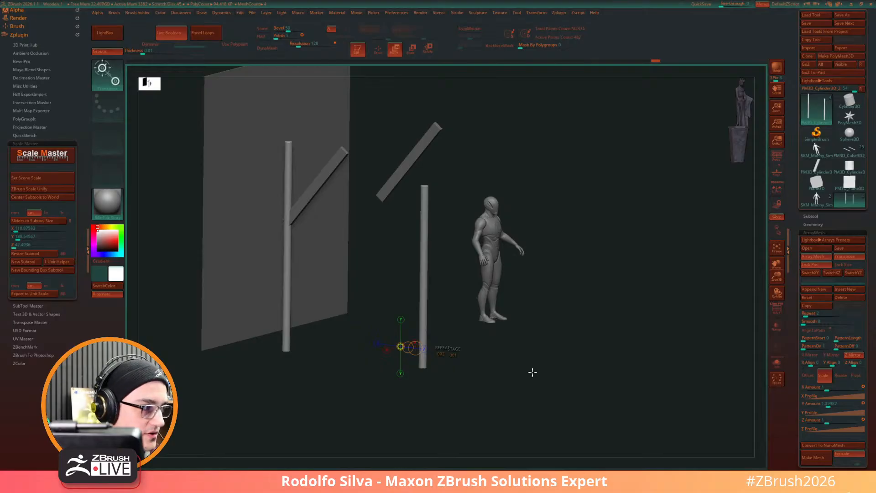
left_click_drag(533, 372, 576, 373, "shift")
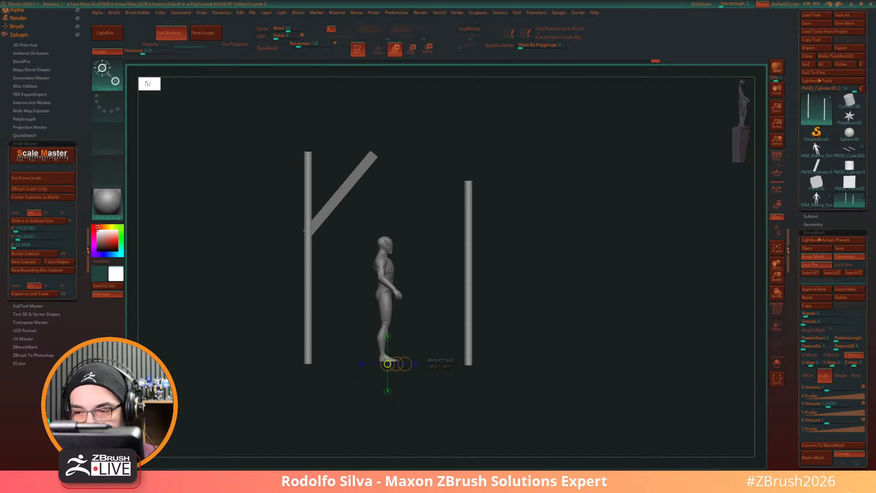
mouse_move(595, 338)
left_mouse_down()
mouse_move(585, 354)
mouse_move(603, 349)
left_mouse_up()
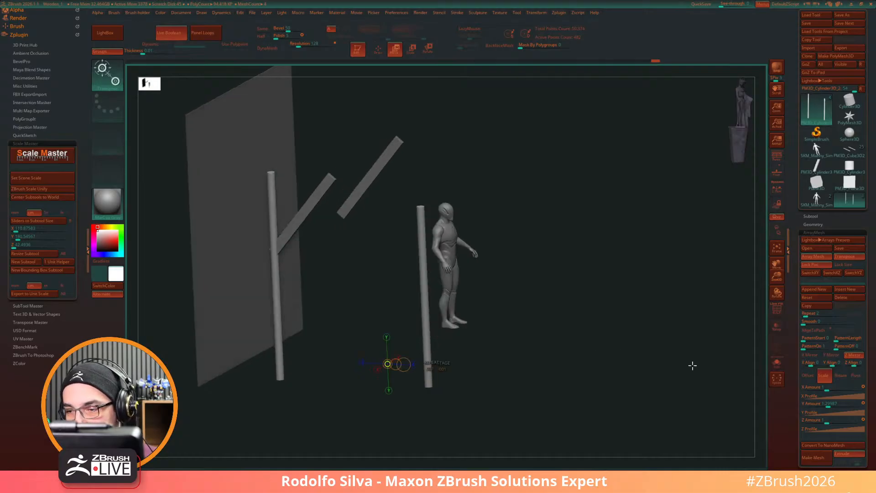
left_click(814, 289)
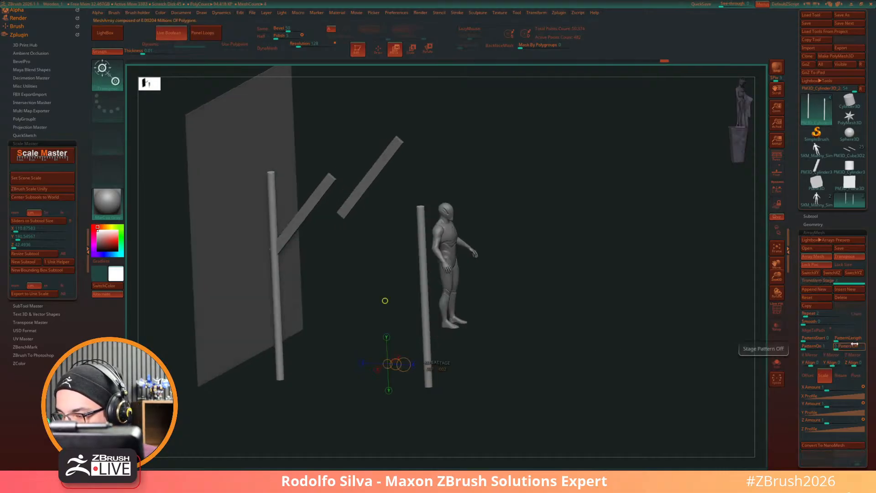
left_click(811, 355)
left_click_drag(601, 375, 644, 367)
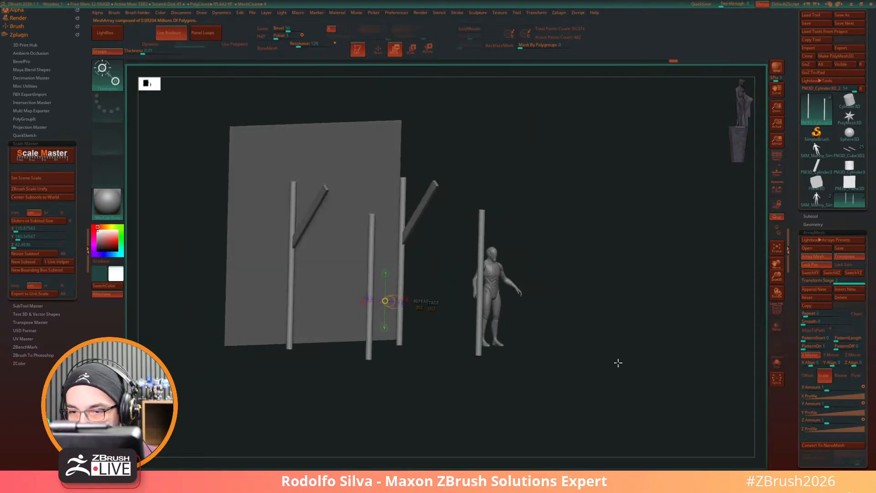
Step: Select the brace subtool and place a rotated duplicate of the brace at the top of the rear post
left_click(813, 217)
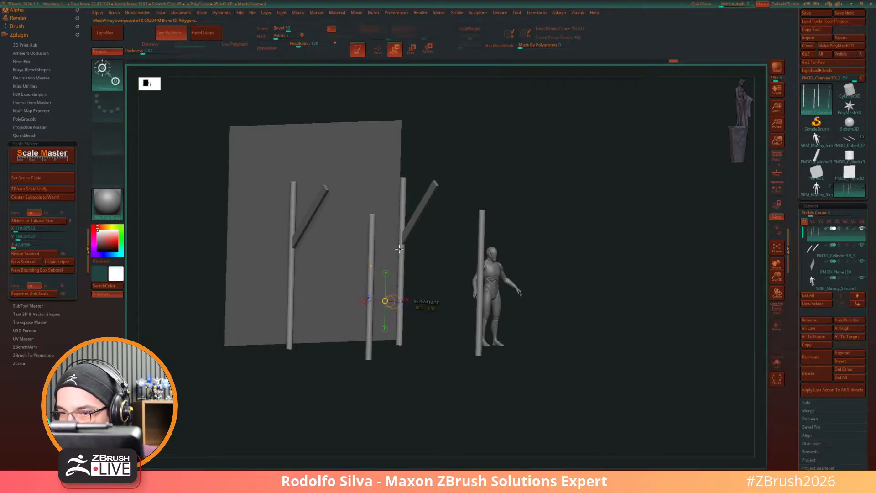
left_click(318, 207, "alt")
left_click_drag(456, 269, 588, 289)
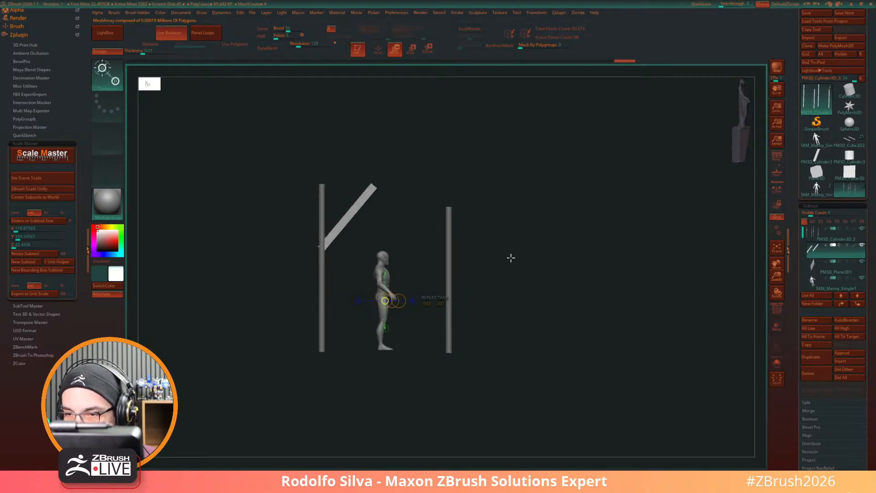
key("y")
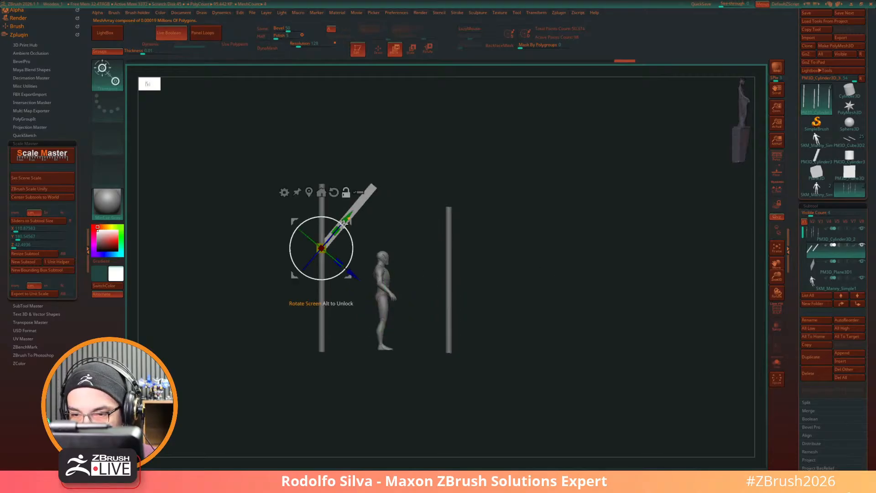
left_click_drag(323, 219, 356, 232)
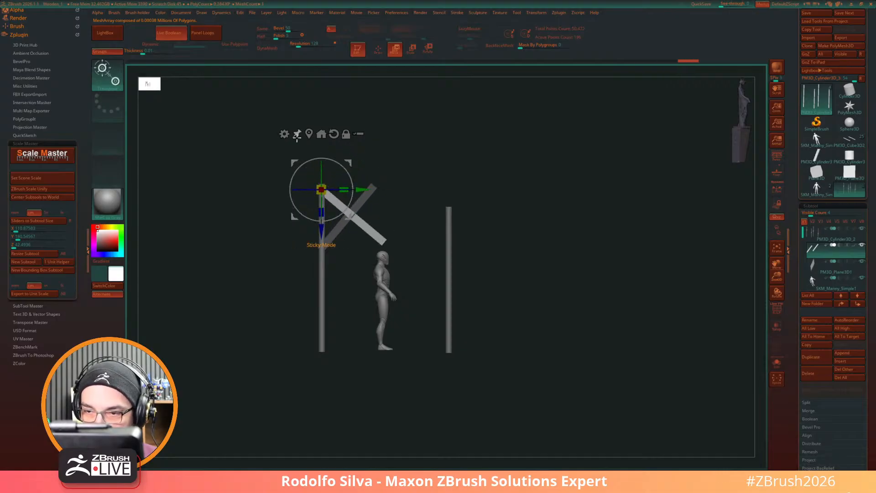
Step: Replace the brace copy with a cylinder primitive and scale it down to about 0.1
left_click(285, 134)
left_click(319, 133)
left_click_drag(489, 228, 521, 268)
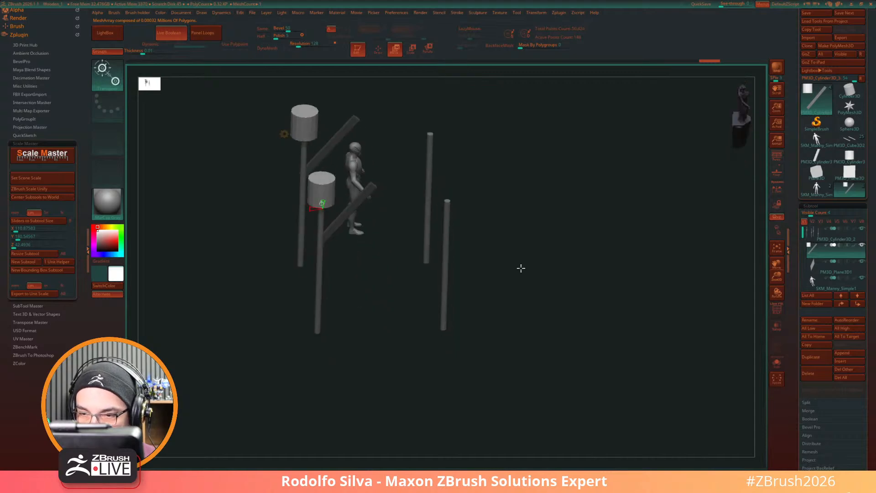
left_click_drag(320, 189, 305, 160)
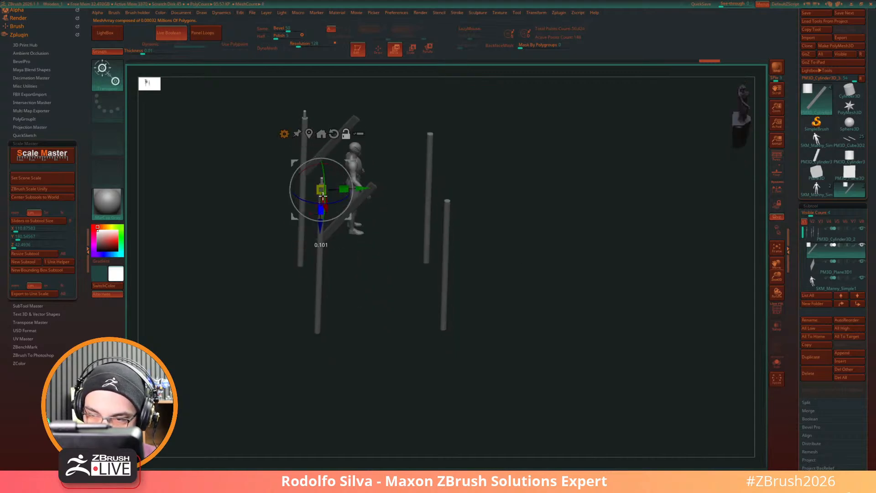
Step: Turn the cylinder horizontal and stretch it into a crossbeam spanning the rear post's top and the brace's upper end
left_click_drag(323, 196, 372, 228)
left_click_drag(282, 191, 333, 188)
left_click_drag(502, 287, 534, 301)
left_click_drag(296, 190, 327, 188)
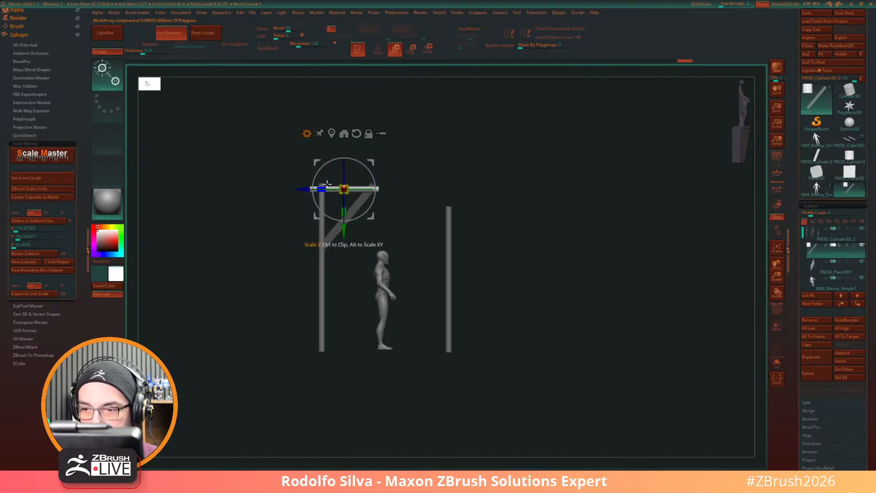
Step: Invert the mask and split off the unmasked points so the braces and crossbeams become separate subtools
mouse_move(573, 314)
left_mouse_down("alt")
mouse_move(535, 372)
mouse_move(577, 362)
mouse_move(593, 332)
mouse_move(588, 352)
mouse_move(395, 268)
left_mouse_up("alt")
key("q")
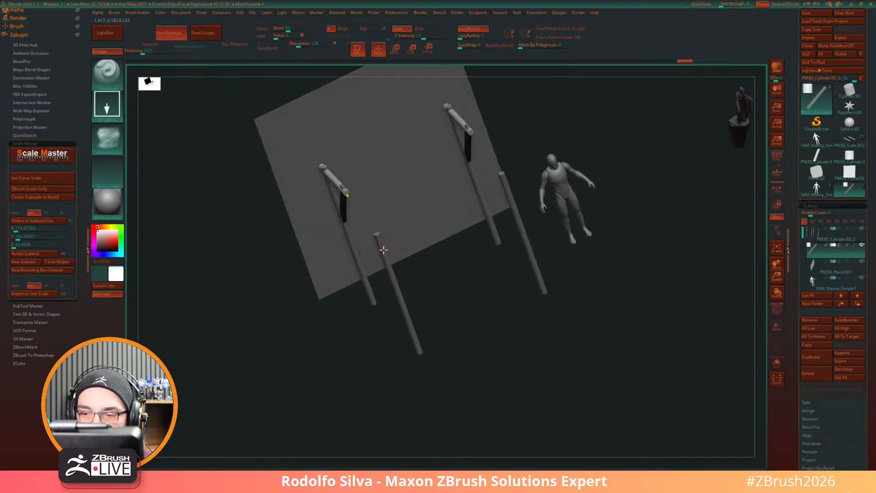
left_click_drag(453, 292, 475, 258)
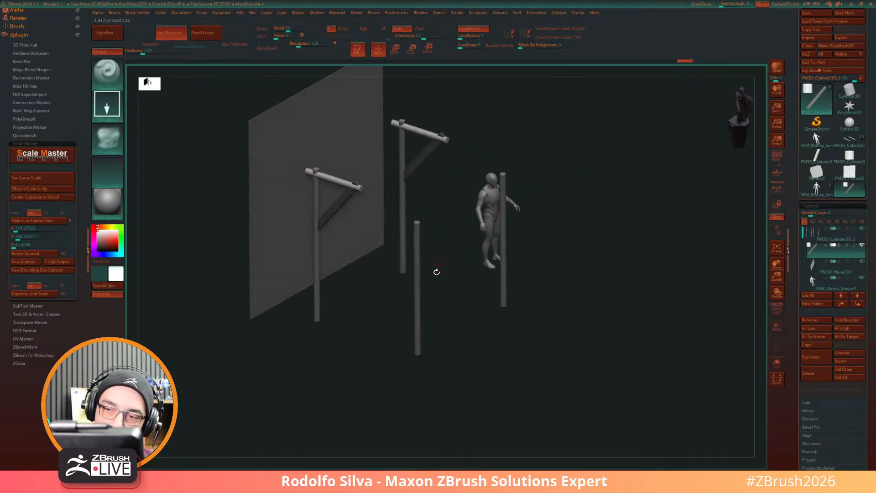
left_click_drag(523, 349, 503, 367)
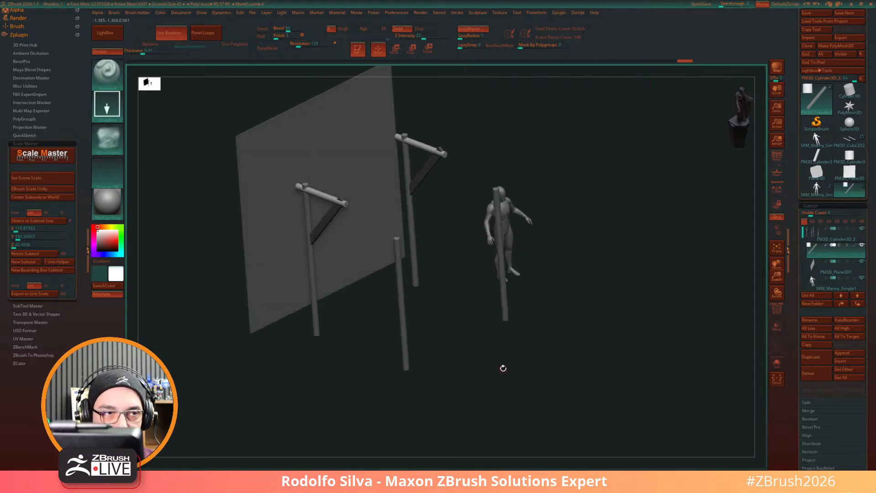
left_click_drag(503, 368, 539, 365)
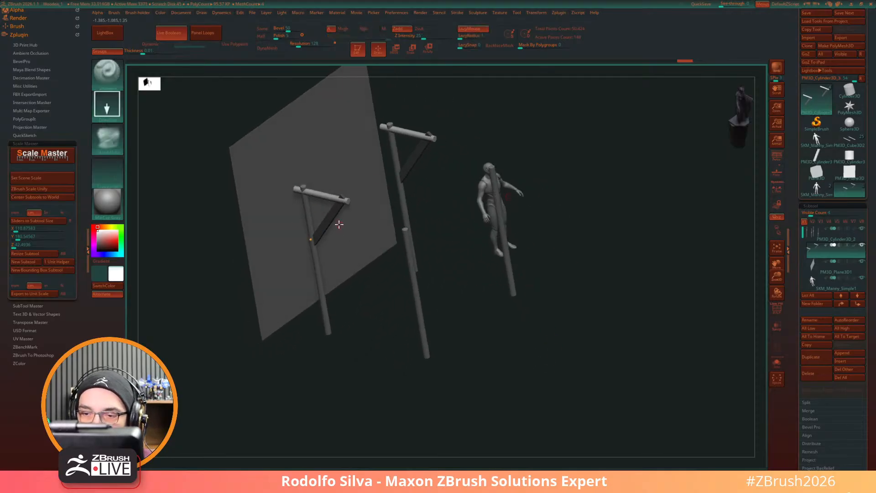
left_click(375, 322, "ctrl")
key("2")
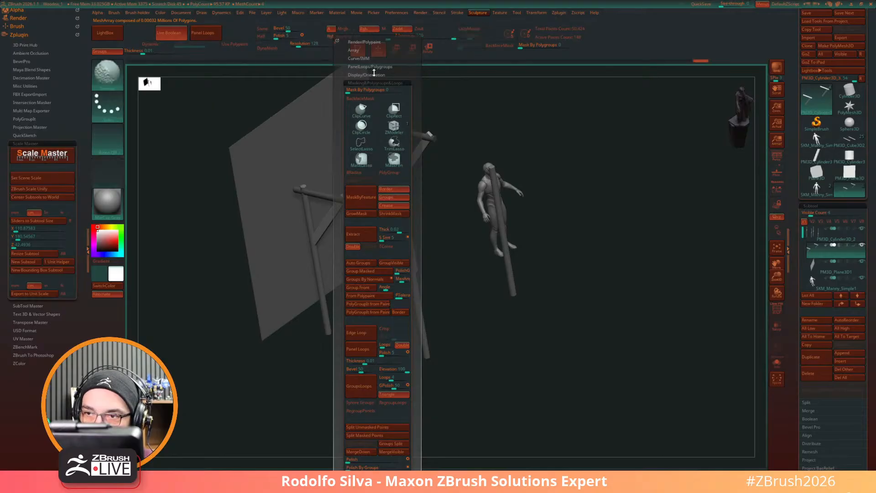
left_click(375, 74)
left_click(387, 74)
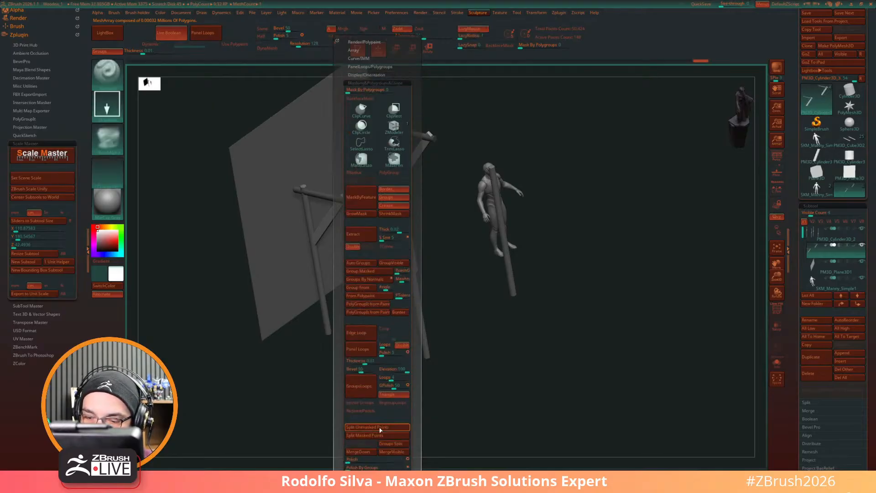
left_click(382, 430)
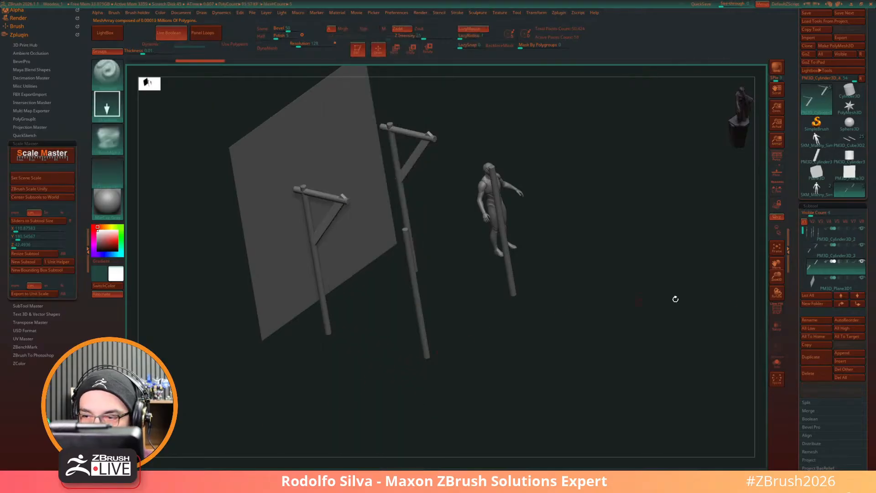
Step: Duplicate the brace subtool, show its polyframe, and align the gizmo with the brace's length at its middle
left_click(826, 358)
key("w")
left_click_drag(470, 348, 546, 366, "shift")
key("shift+f")
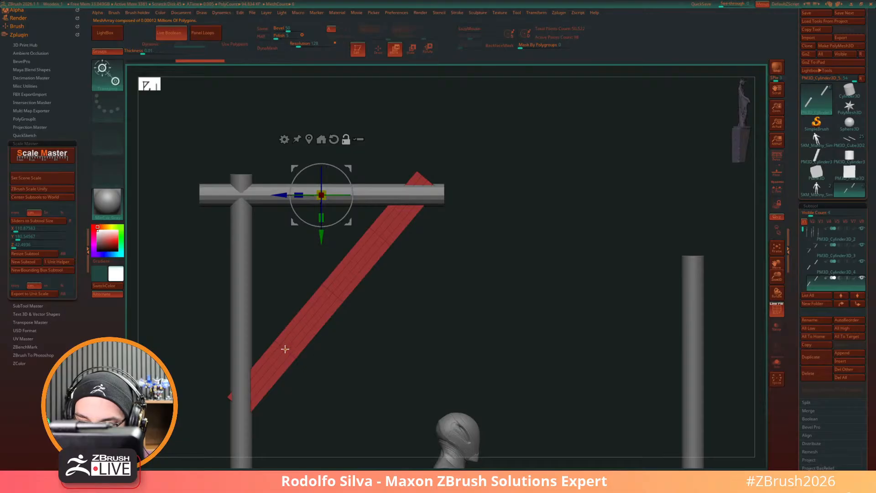
left_click(285, 349)
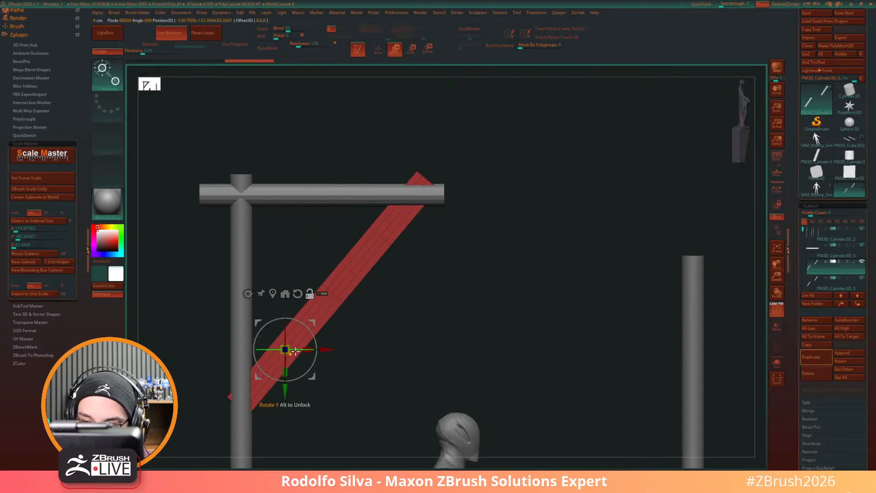
left_click_drag(332, 292, 281, 350, "alt")
right_click_drag(475, 329, 452, 296, "ctrl")
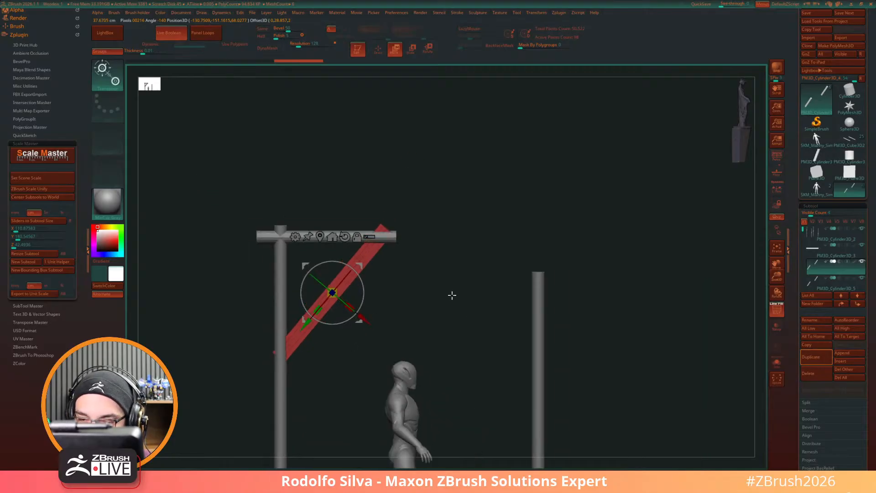
left_click_drag(426, 302, 370, 299)
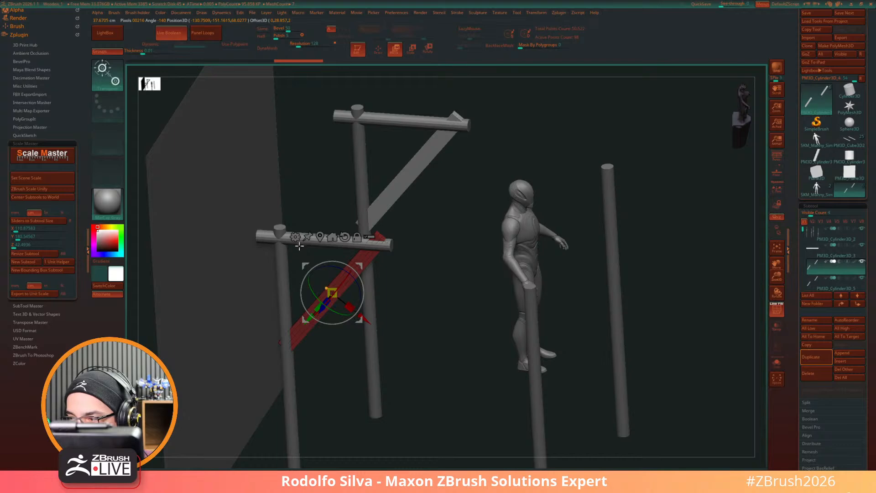
Step: Reset the brace copy's orientation and rotate it into a horizontal bar in the front view
left_click(345, 238)
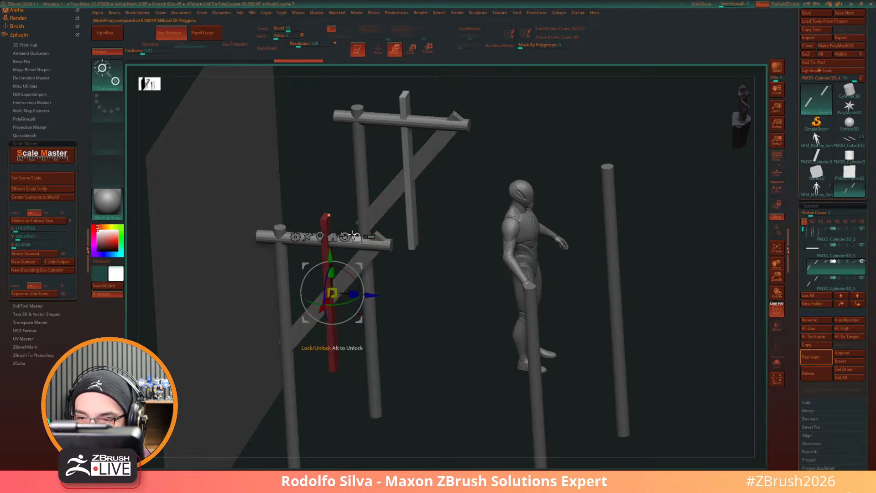
left_click_drag(425, 327, 407, 328, "shift")
left_click_drag(359, 283, 326, 278)
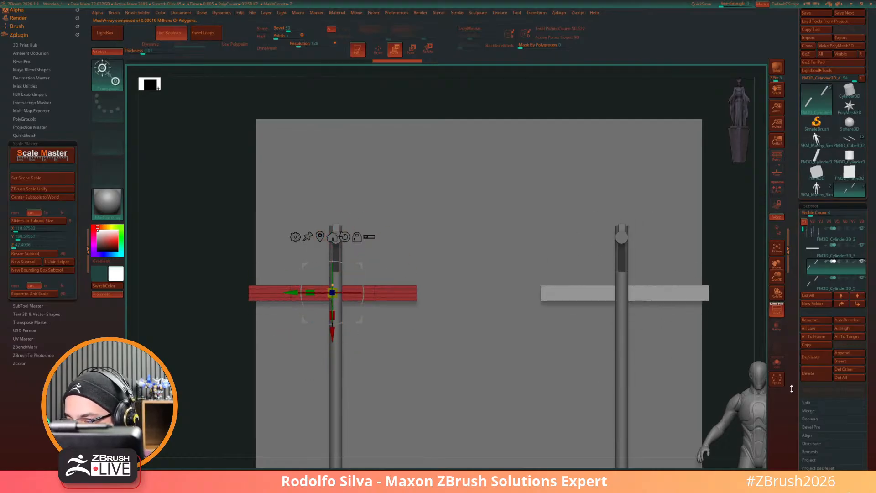
Step: Turn off the bar's X mirroring and center the bar between the two rear posts
scroll(792, 388, "down", 10)
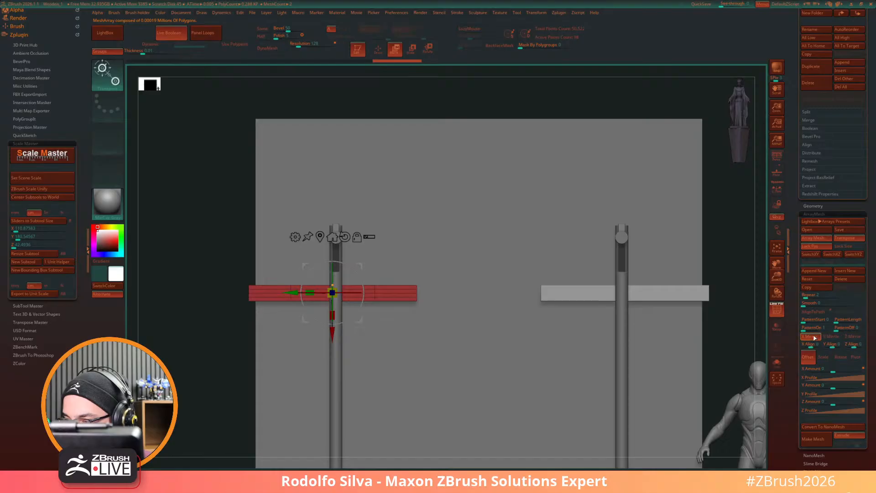
left_click(813, 337)
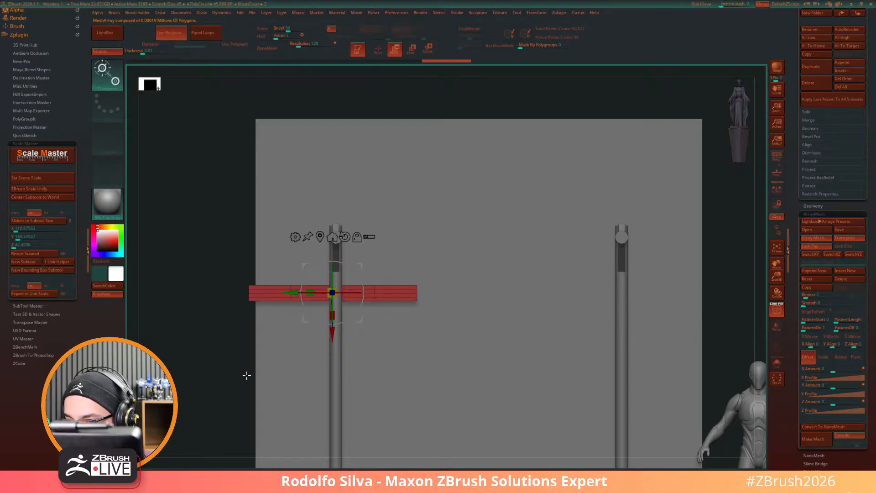
left_click_drag(293, 293, 442, 360)
Step: Move the bar back by 0.5 into line with the rear posts and lower it by about 0.24
left_click_drag(211, 385, 247, 387)
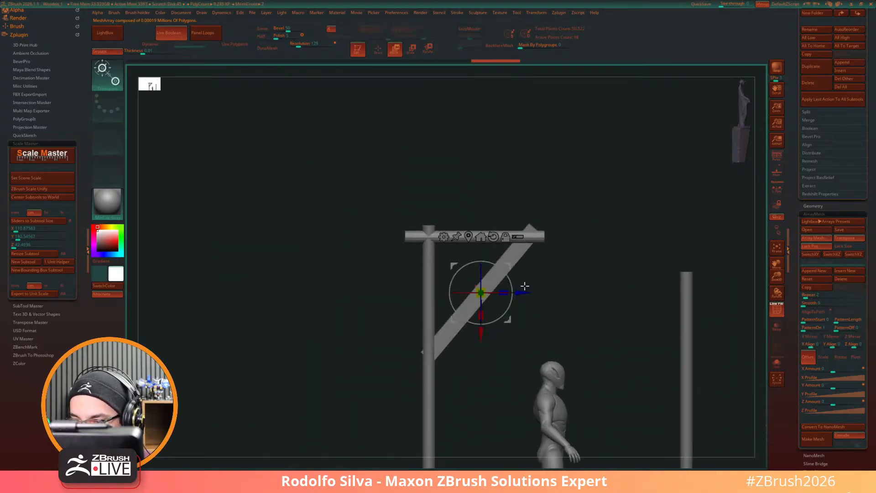
left_click_drag(525, 285, 472, 308)
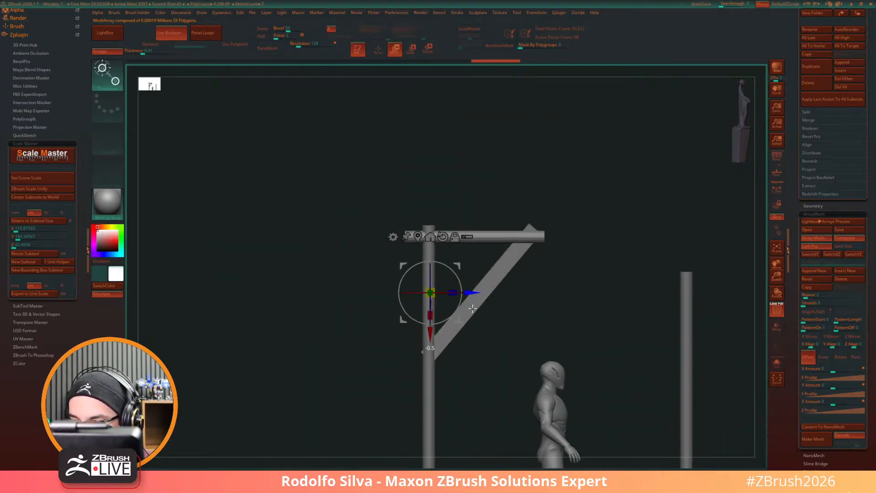
left_click_drag(430, 333, 430, 358)
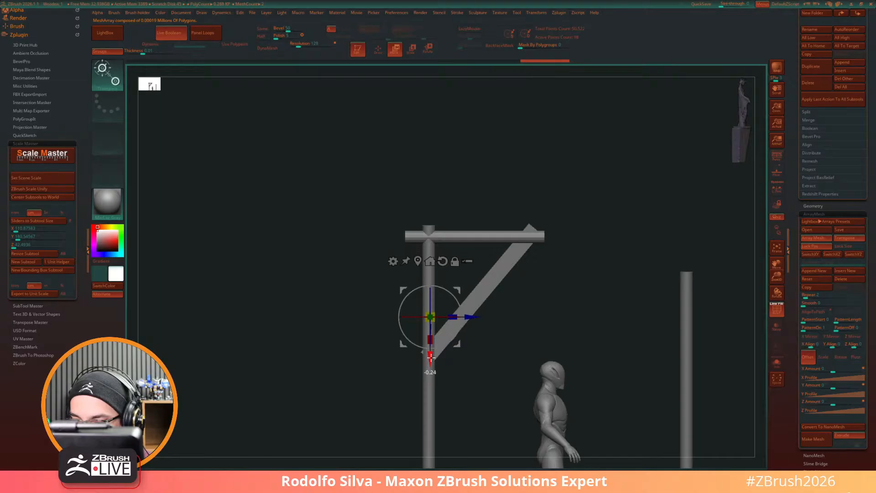
Step: Stretch the bar to span the rear posts, copy it upward as a second, taller bar, and hide the polyframe
left_click_drag(518, 347, 370, 331)
left_click_drag(439, 352, 437, 331)
key("shift+f")
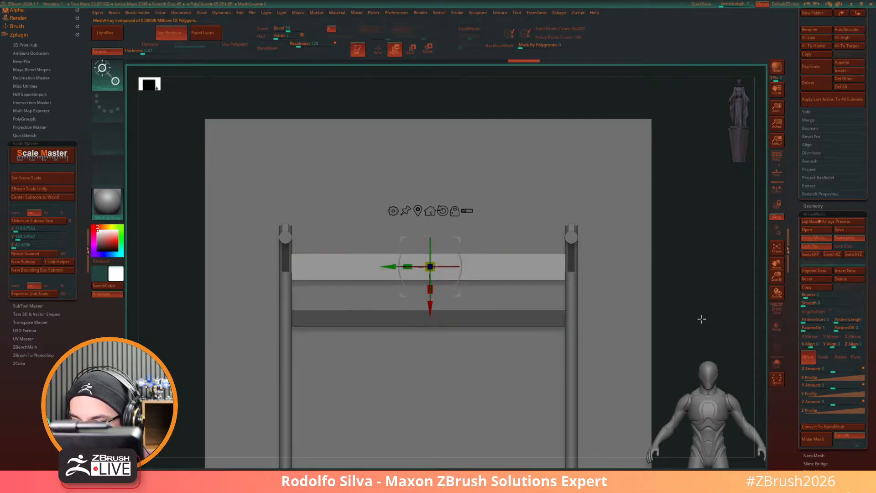
left_click_drag(703, 319, 682, 296, "alt")
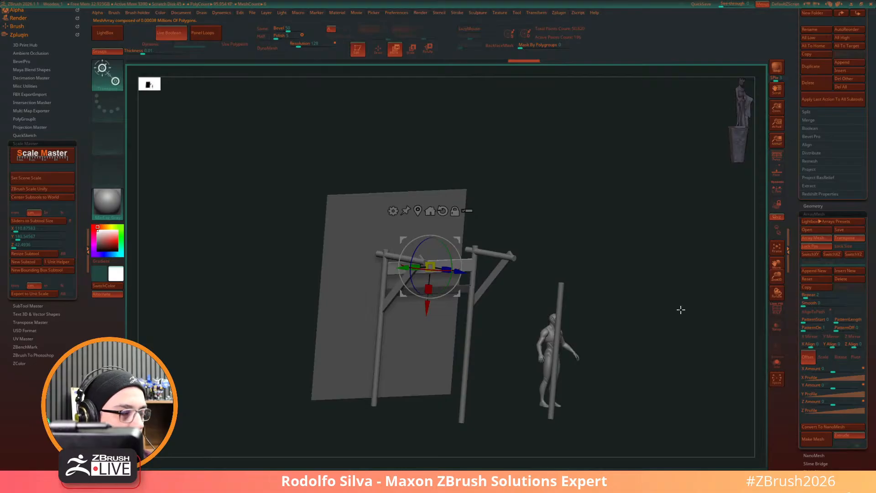
mouse_move(681, 310)
left_mouse_down()
mouse_move(665, 327)
mouse_move(675, 327)
mouse_move(687, 296)
left_mouse_up()
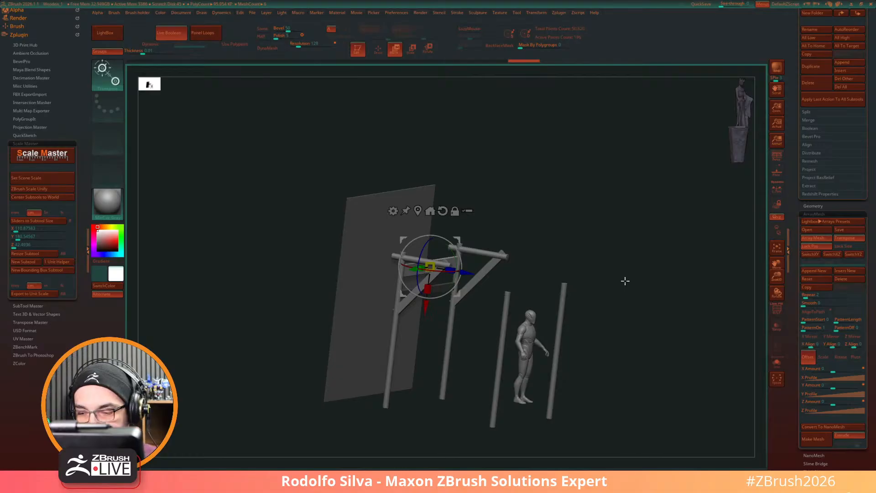
left_click_drag(625, 281, 606, 338)
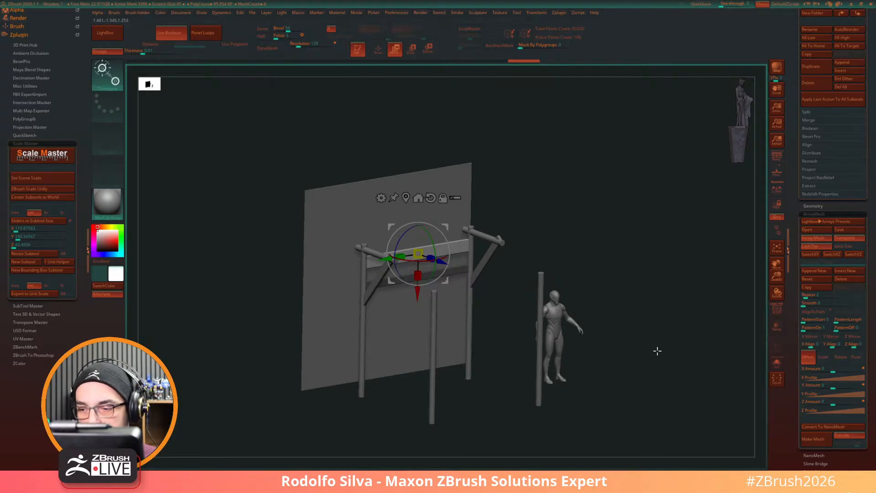
left_click_drag(658, 351, 694, 296)
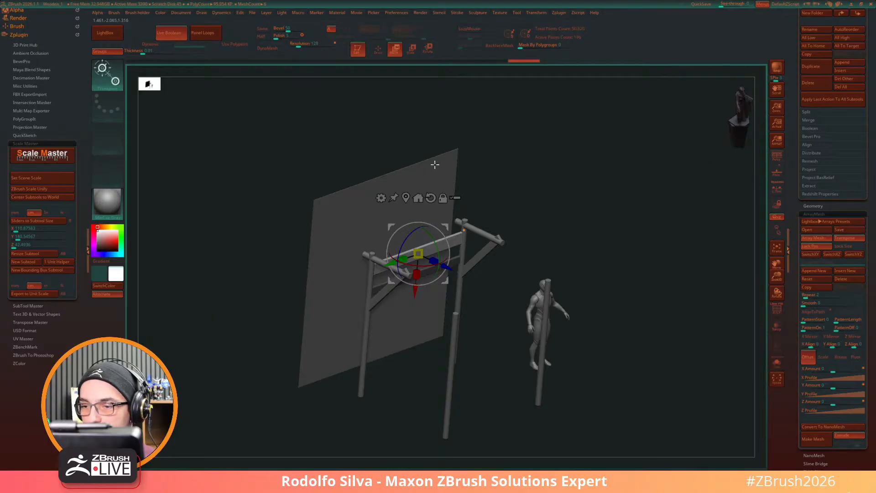
Step: Select the backdrop plane, show its polyframe in the front view, and duplicate it
left_click(450, 173, "alt")
left_click_drag(648, 307, 627, 283)
left_click_drag(600, 336, 628, 334, "alt")
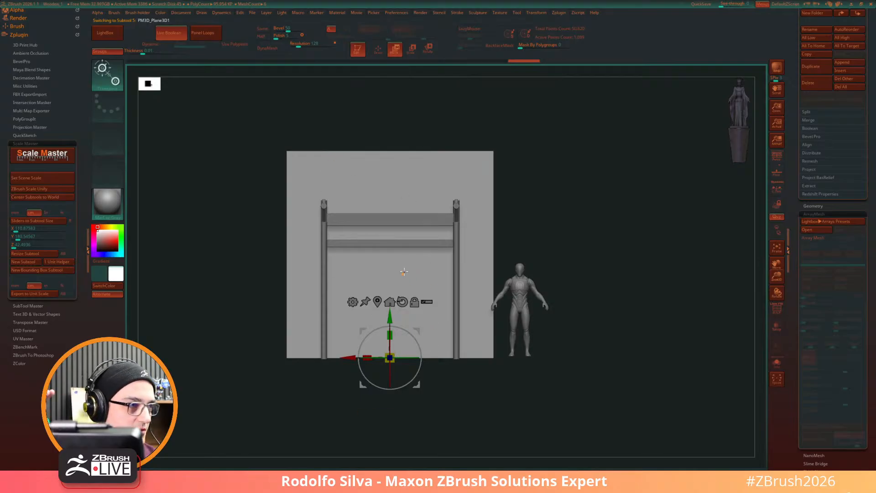
left_click_drag(594, 298, 604, 319)
key("shift+f")
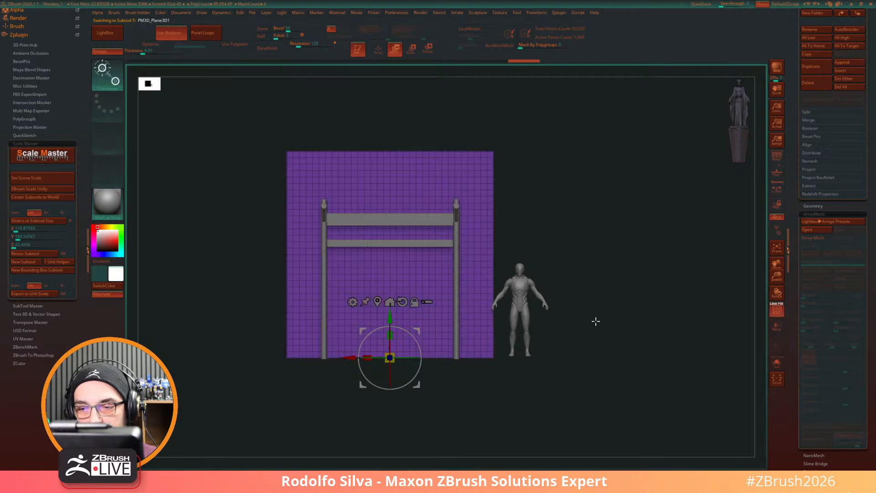
left_click(816, 70)
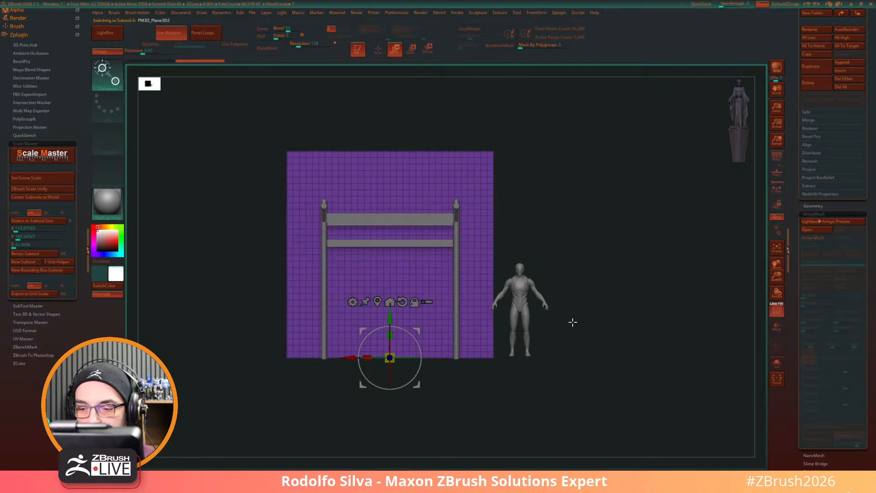
Step: Try to simplify the plane copy's grid by deleting edge loops with a higher angle tolerance
left_click_drag(572, 323, 609, 309)
left_click(814, 205)
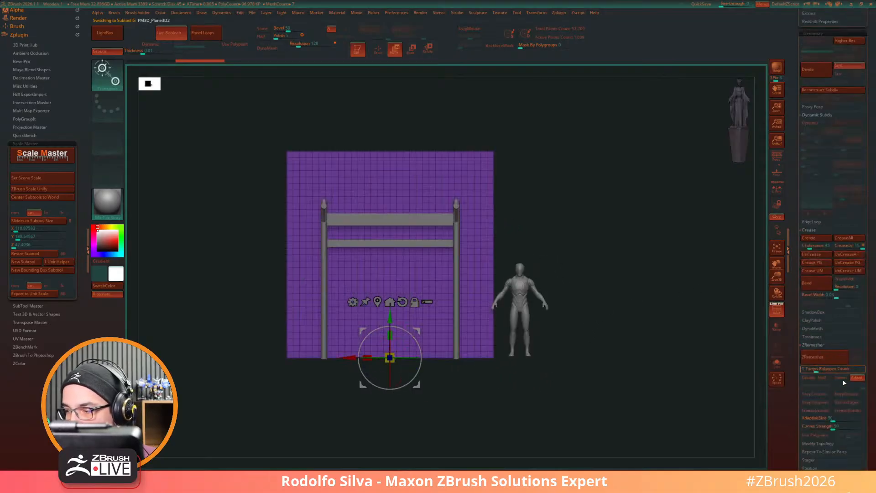
left_click(818, 229)
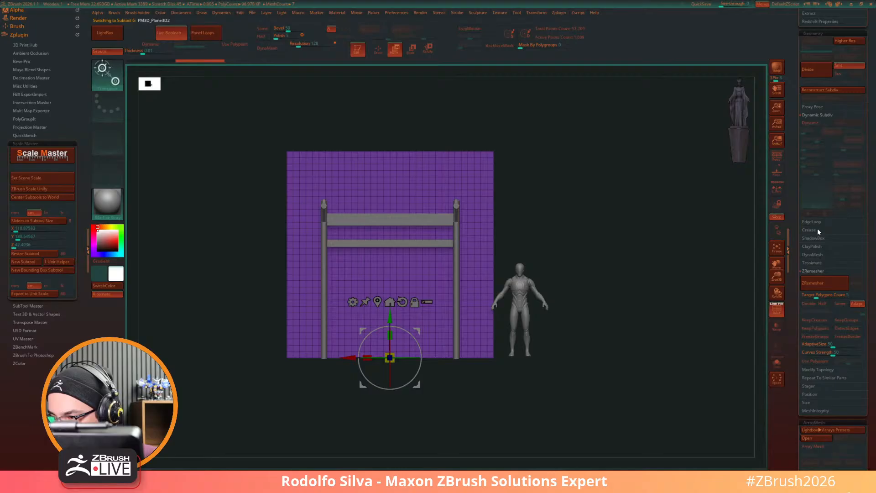
left_click(828, 270)
left_click(828, 278)
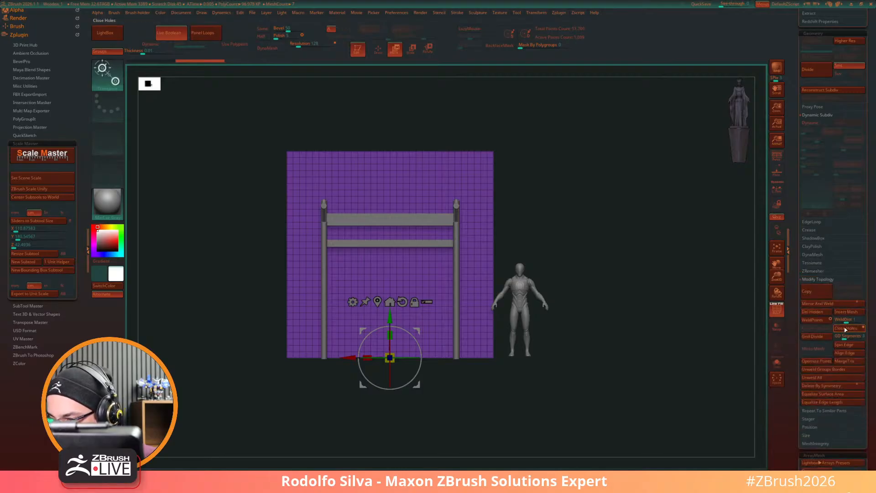
left_click(821, 222)
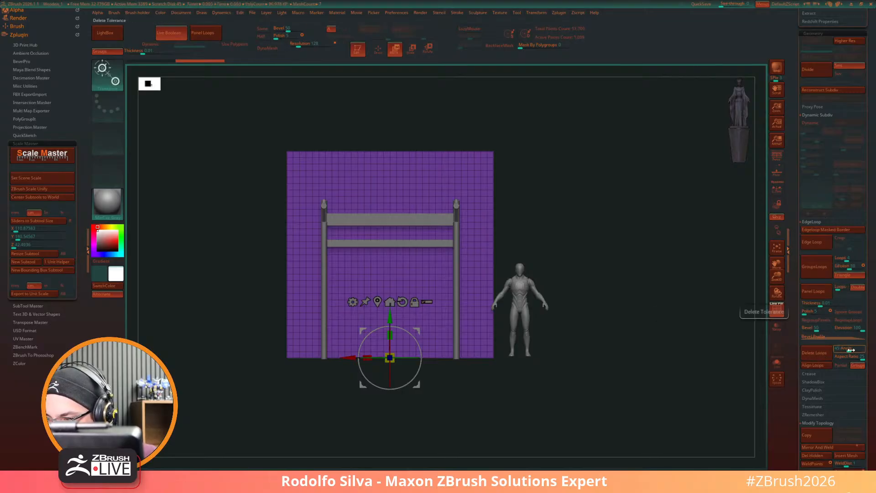
mouse_move(852, 350)
left_mouse_down()
mouse_move(836, 352)
mouse_move(866, 351)
left_mouse_up()
left_click(819, 356)
Step: Give one half of the plane copy its own polygroup and try isolating a central vertical strip
mouse_move(631, 345)
left_mouse_down()
mouse_move(656, 344)
mouse_move(666, 369)
left_mouse_up()
key("q")
key("w")
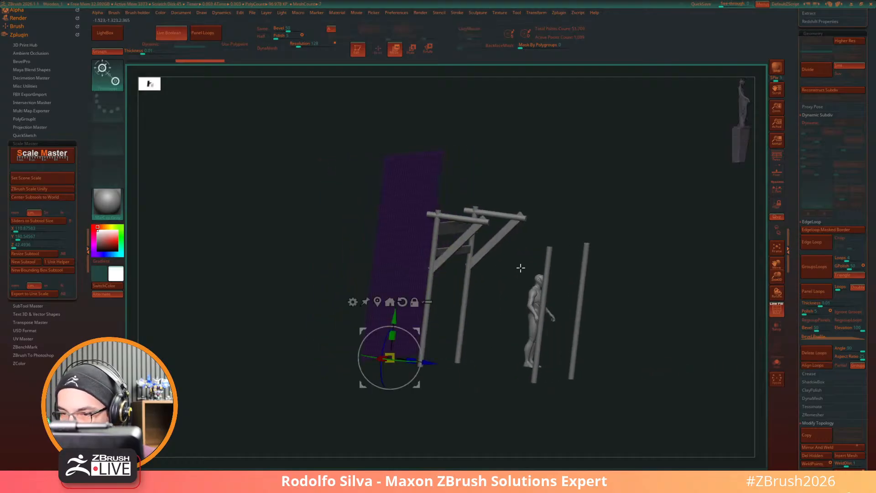
left_click_drag(518, 266, 616, 333, "shift")
left_click_drag(572, 114, 389, 418, "ctrl+shift")
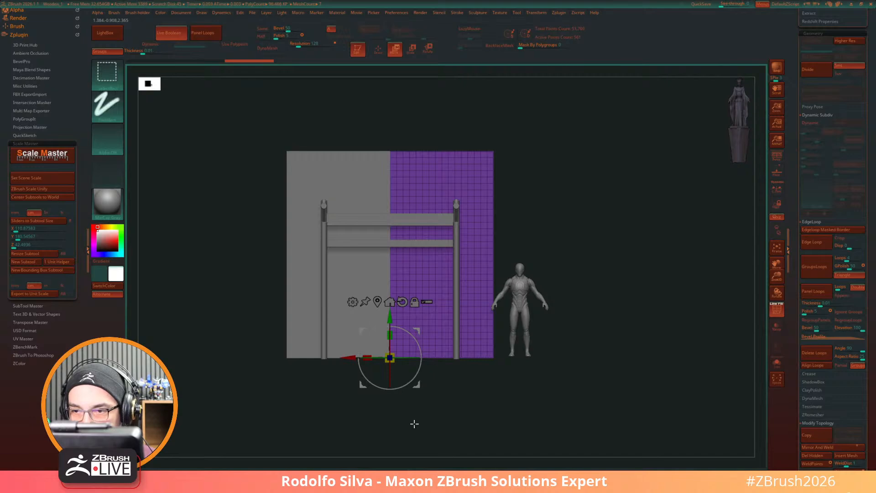
left_click(581, 335, "ctrl+shift")
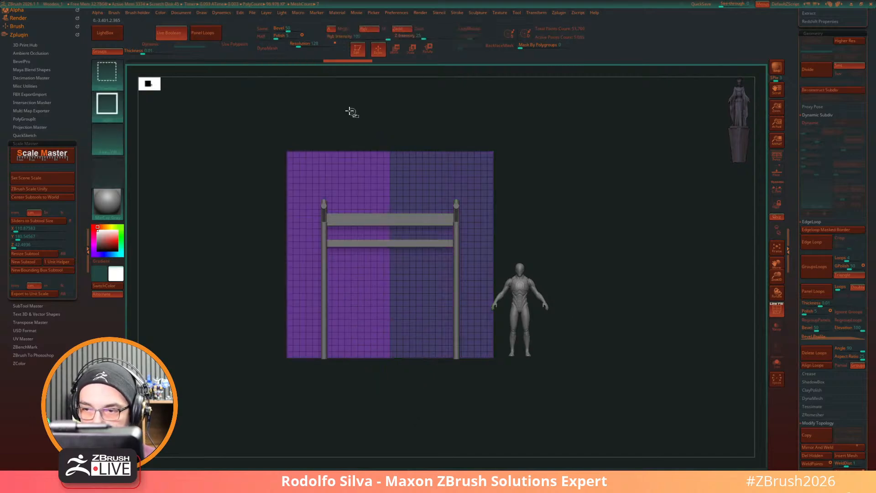
left_click_drag(346, 110, 441, 358, "ctrl+shift")
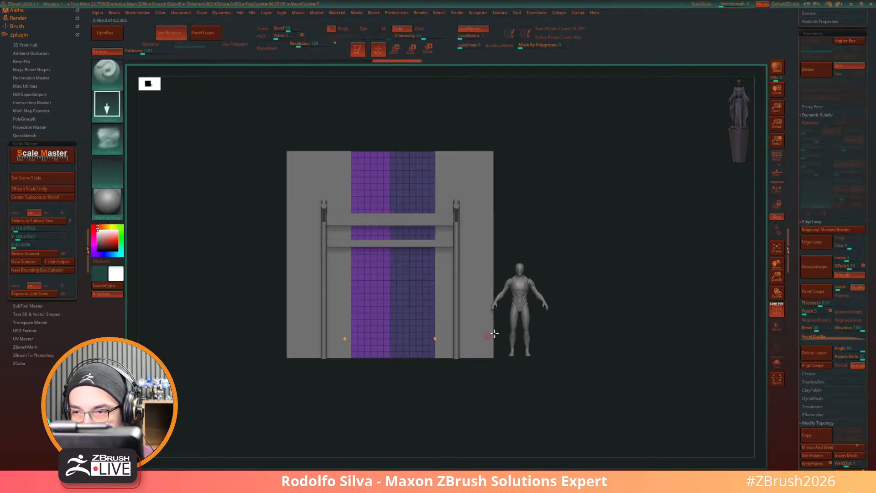
left_click(596, 323, "ctrl+shift")
Step: Show only matching vertical strips along both sides of the plane copy, adjust their width, and assign them one polygroup
left_click_drag(553, 117, 438, 388, "ctrl+shift")
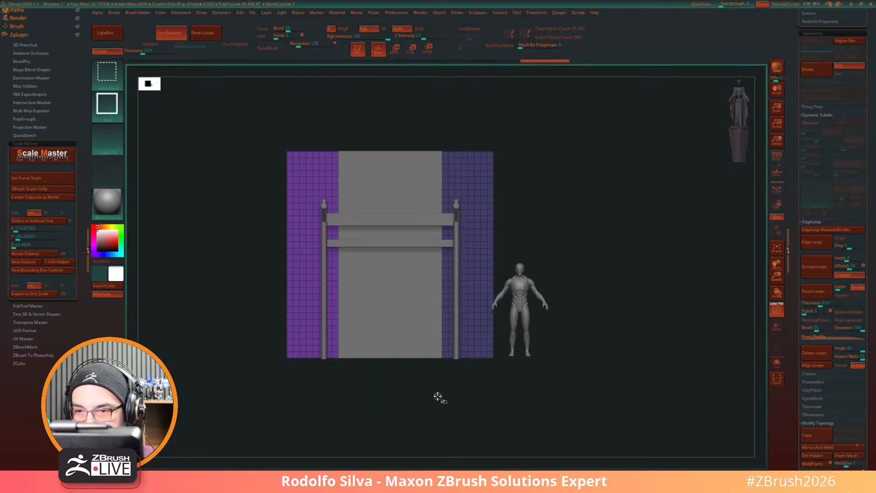
key("ctrl+shift+s")
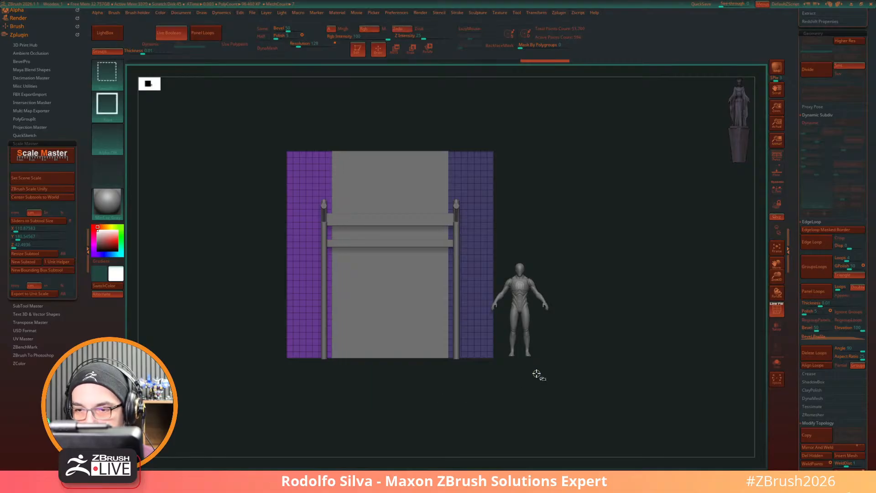
key("ctrl+shift+x")
key("ctrl+shift+x")
key("ctrl+shift+x")
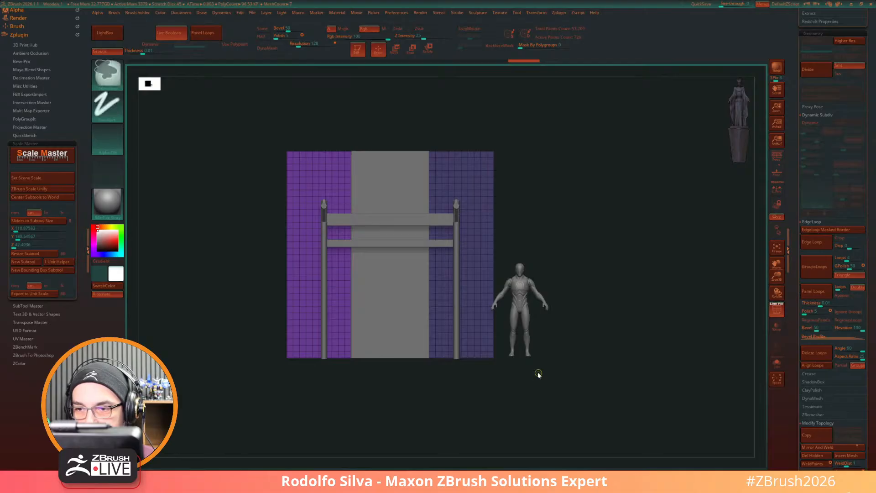
key("ctrl+s")
key("Escape")
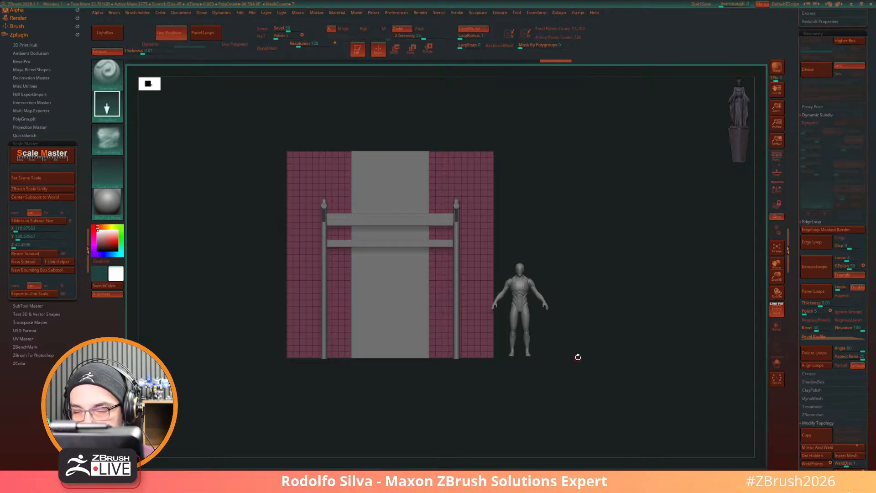
Step: Auto-group the two side strips into separate polygroups, group the central strip as a third, and show the whole plane
key("ctrl+2")
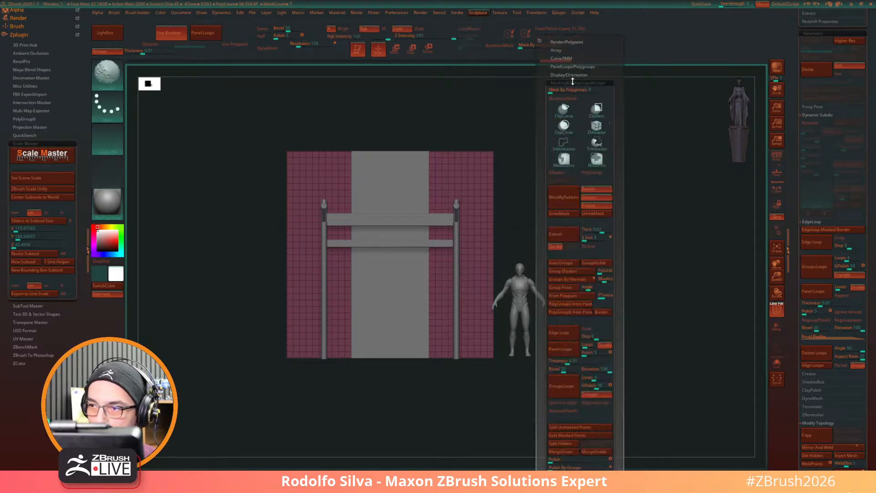
left_click(565, 264)
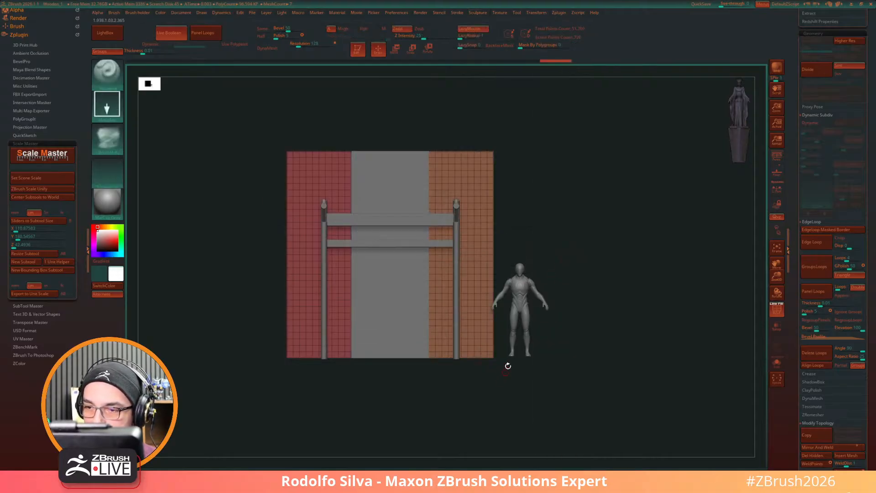
left_click(600, 346, "ctrl+shift")
key("ctrl+z")
left_click_drag(602, 346, 593, 360, "ctrl+shift")
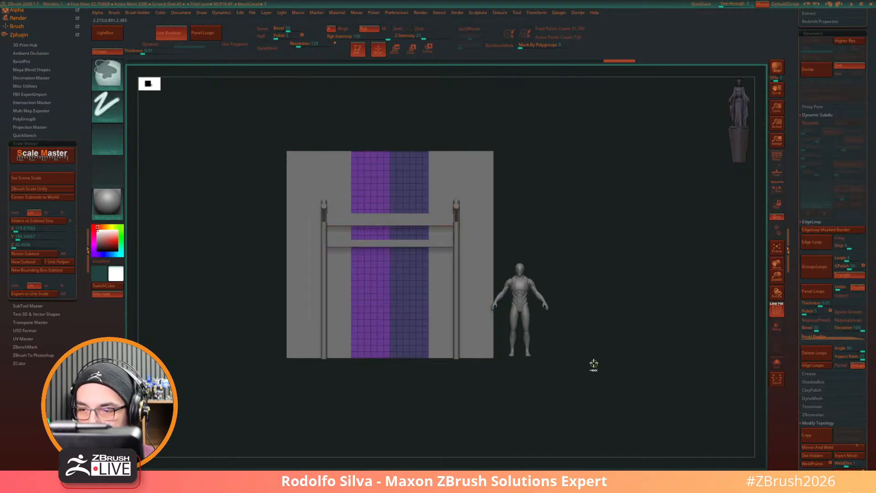
key("ctrl+w")
left_click(606, 354, "ctrl+shift")
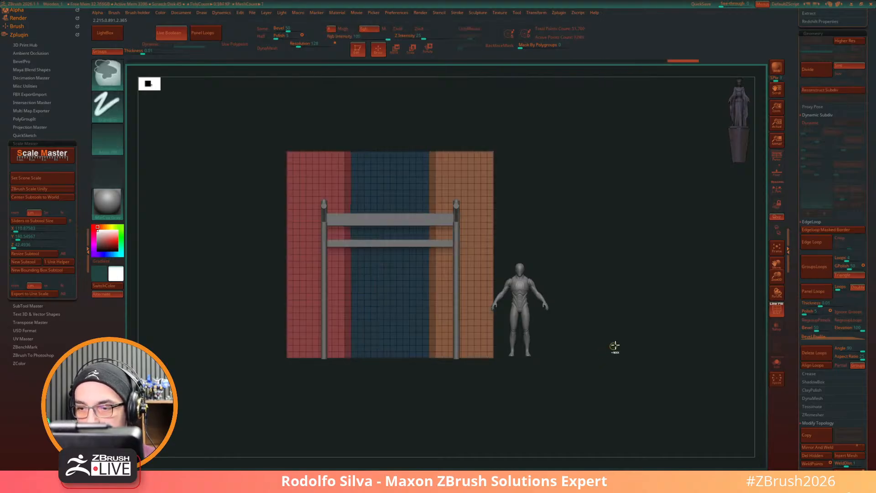
left_click_drag(607, 354, 619, 356)
Step: Tilt the three-striped plane copy into a sloping canopy and move its lower edge to the front posts' tops
left_click_drag(579, 420, 636, 390)
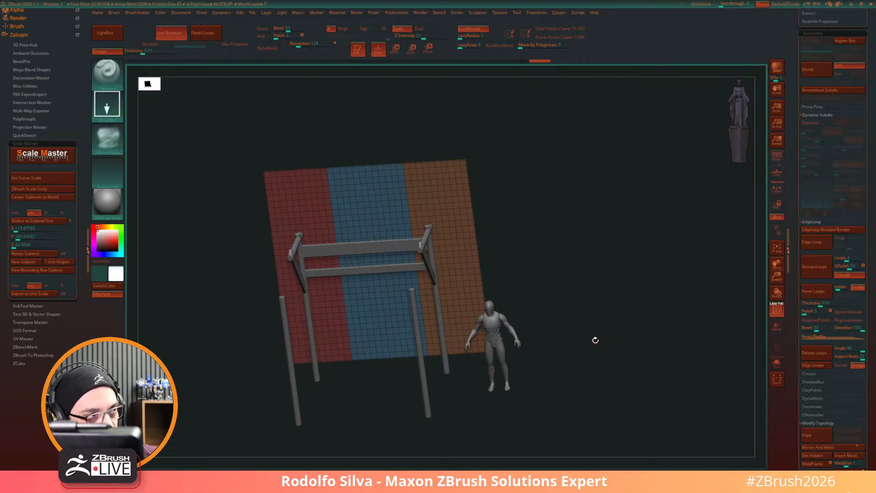
left_click_drag(595, 340, 608, 307)
key("w")
left_click_drag(405, 343, 477, 322, "ctrl")
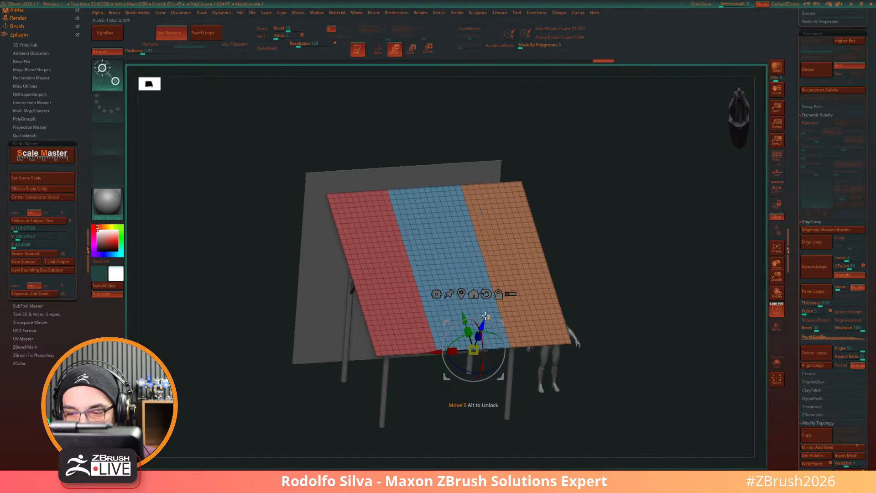
left_click_drag(586, 330, 626, 333)
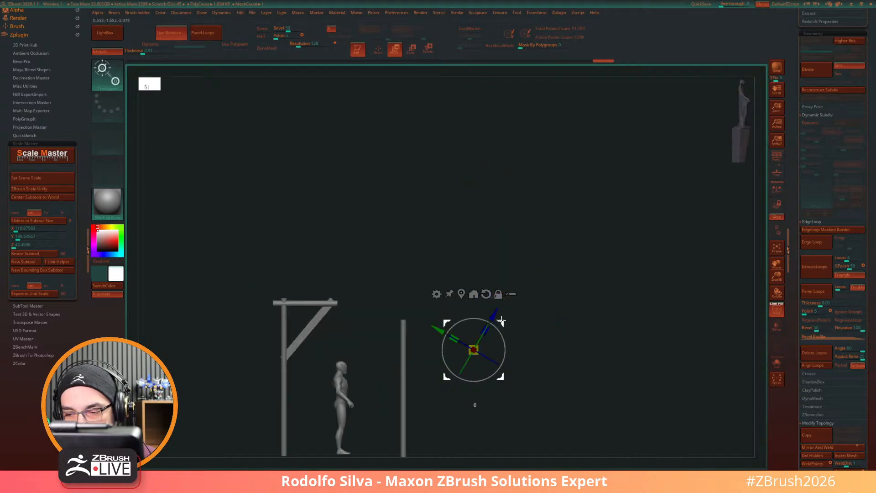
left_click_drag(501, 320, 434, 287)
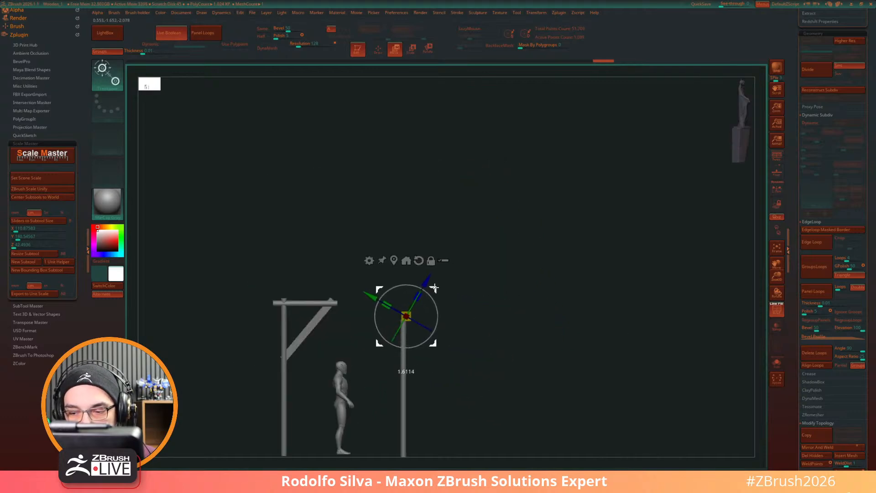
Step: Turn off the polyframe, hide the canopy strips overhanging the posts on both sides, and delete the hidden geometry
left_click_drag(477, 364, 507, 371)
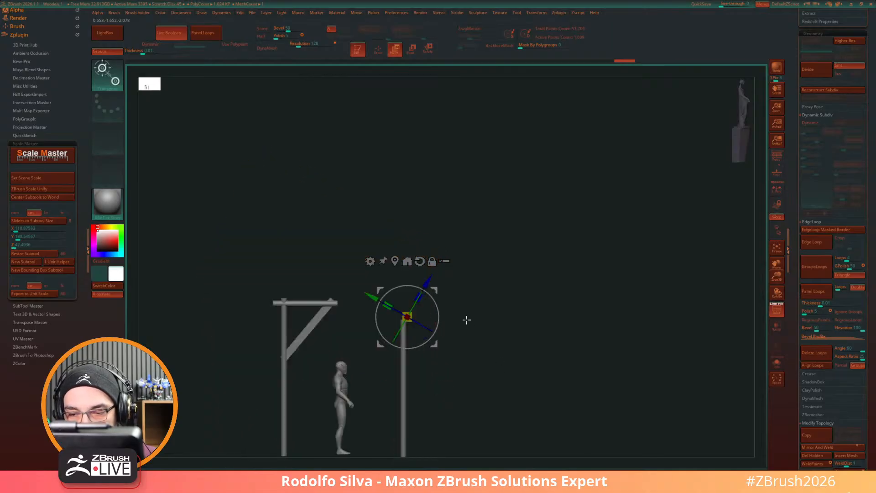
left_click_drag(465, 319, 476, 341)
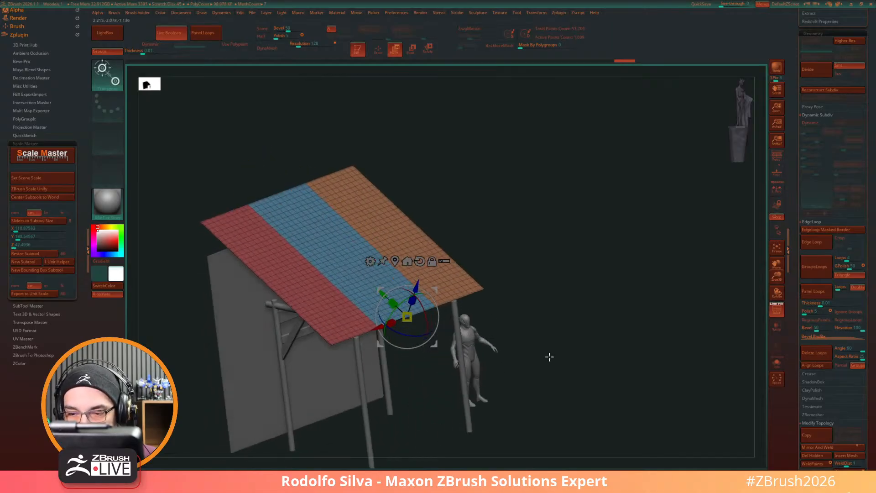
key("shift+f")
left_click_drag(563, 362, 586, 345)
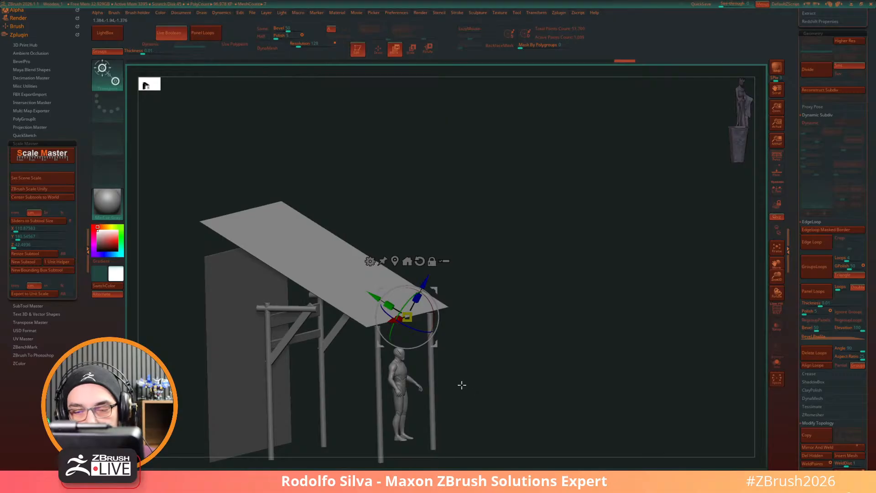
left_click_drag(459, 382, 551, 389, "shift")
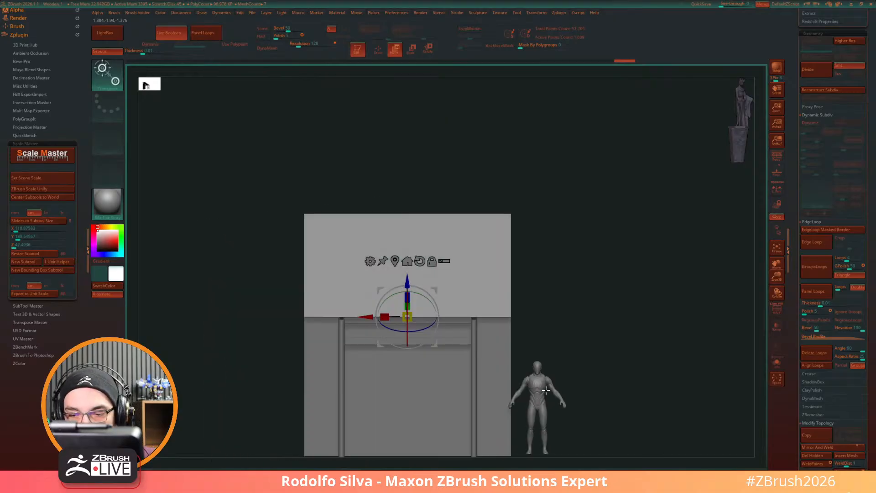
left_click_drag(576, 182, 485, 406, "ctrl+shift")
left_click(579, 285, "ctrl+shift")
left_click_drag(569, 181, 481, 379, "ctrl+alt+shift")
left_click_drag(571, 389, 621, 372)
key("ctrl+space")
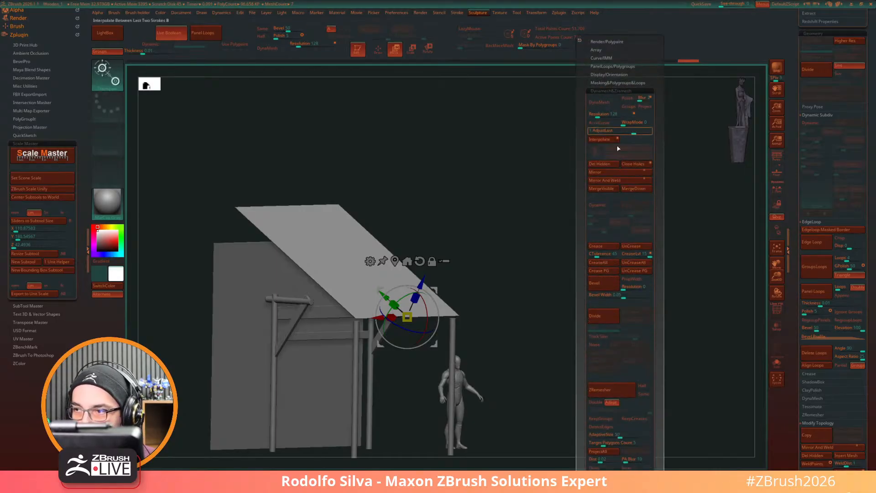
mouse_move(531, 359)
left_mouse_down()
mouse_move(553, 356)
mouse_move(530, 359)
left_mouse_up()
Step: Select the large vertical rear plane and move it back, clear of the stall frame
key("q")
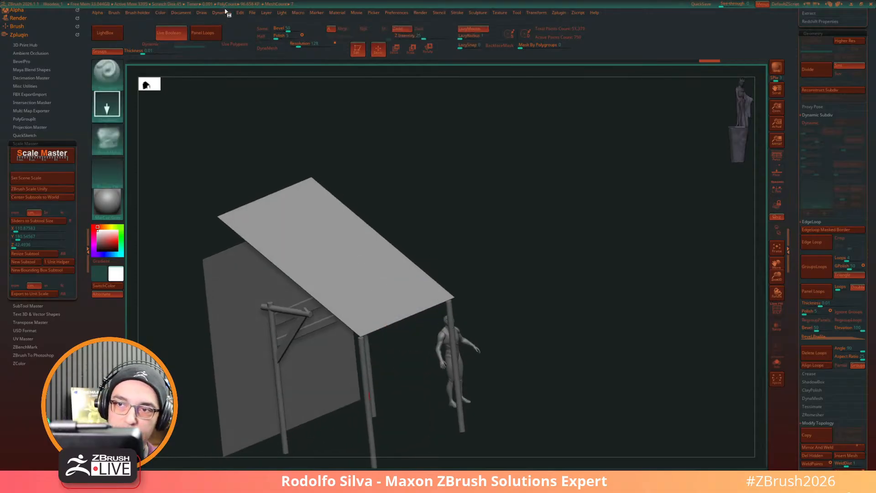
left_click(221, 12)
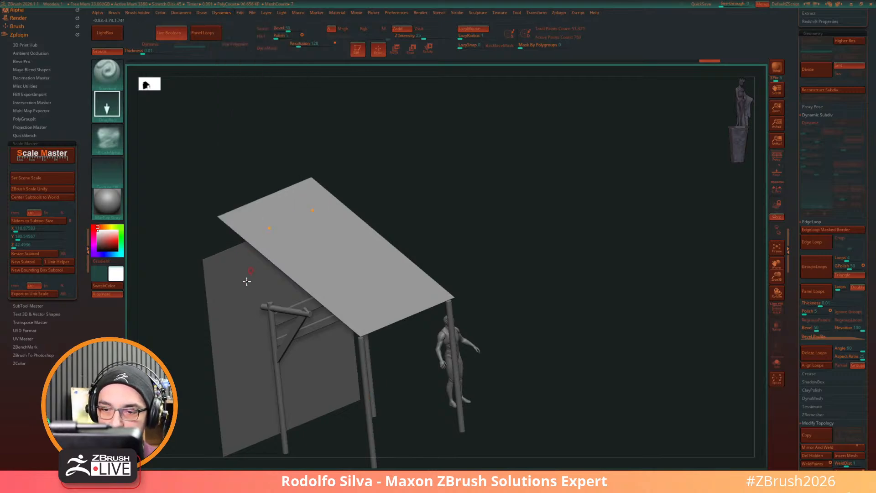
left_click(249, 299, "alt")
key("w")
left_click_drag(325, 433, 185, 427)
Step: Activate Dynamic Subdiv on the sloping canopy and give it a thickness of about 0.05
left_click(429, 301, "alt")
key("d")
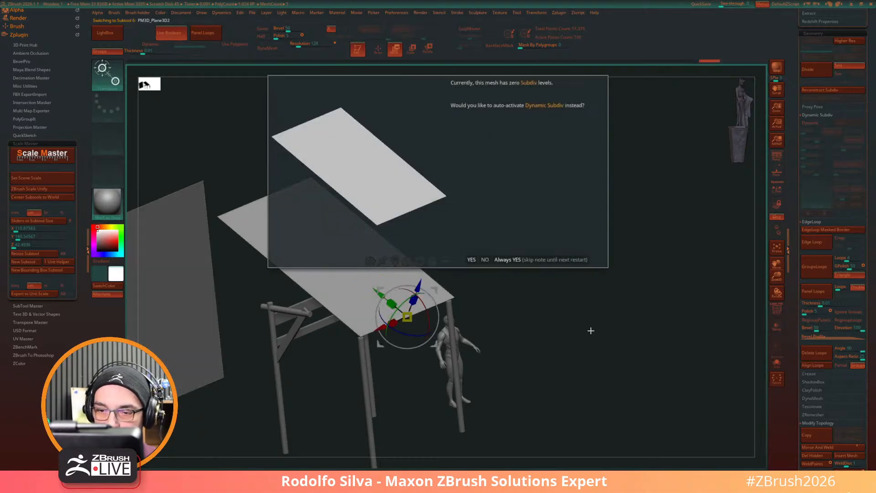
left_click(549, 264)
left_click_drag(828, 29, 833, 31)
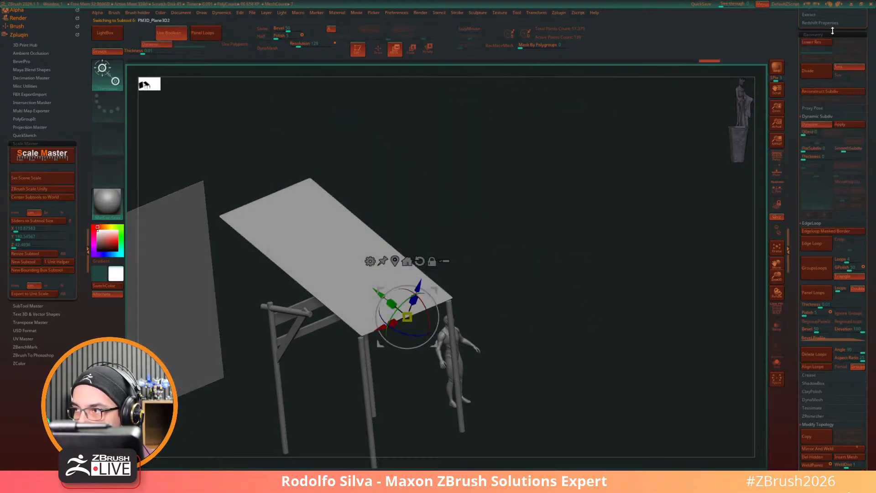
mouse_move(817, 158)
left_mouse_down()
mouse_move(832, 158)
mouse_move(801, 174)
left_mouse_up()
left_click(826, 159)
left_click(851, 166)
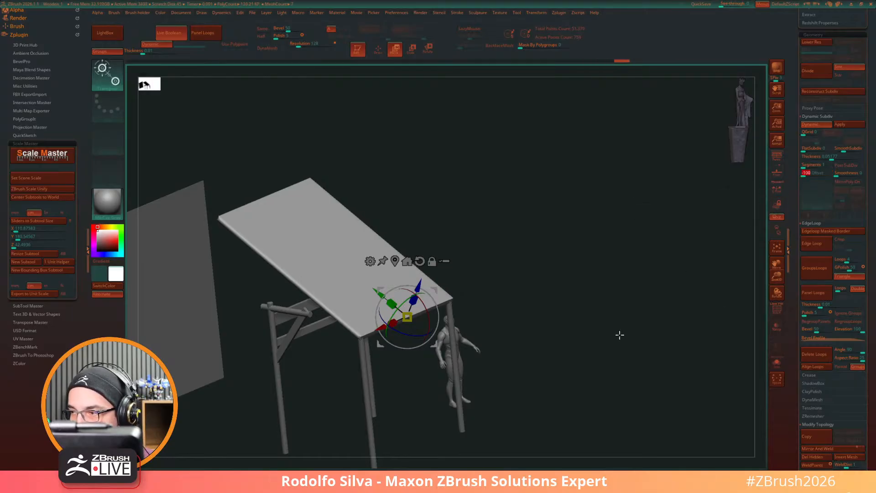
Step: Set the canopy's Dynamic Subdiv offset to 100 and reduce its thickness to about 0.029
left_click(811, 177)
left_click_drag(825, 178, 840, 178)
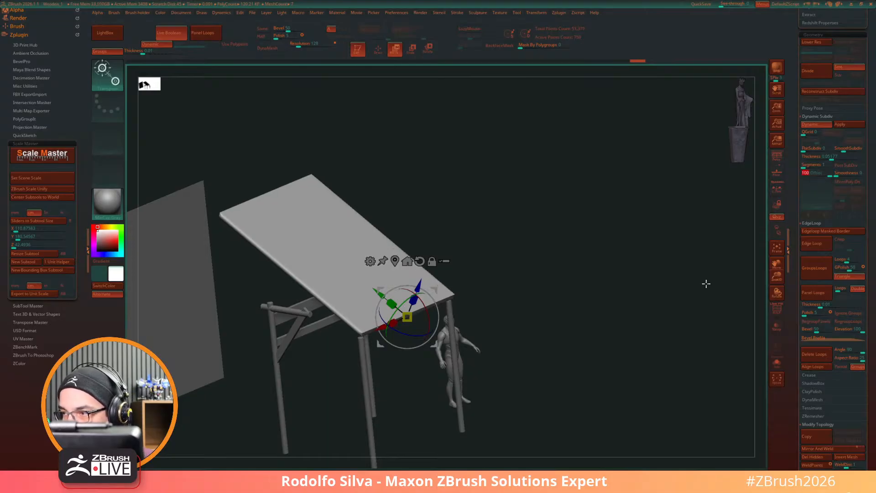
left_click_drag(830, 158, 827, 159)
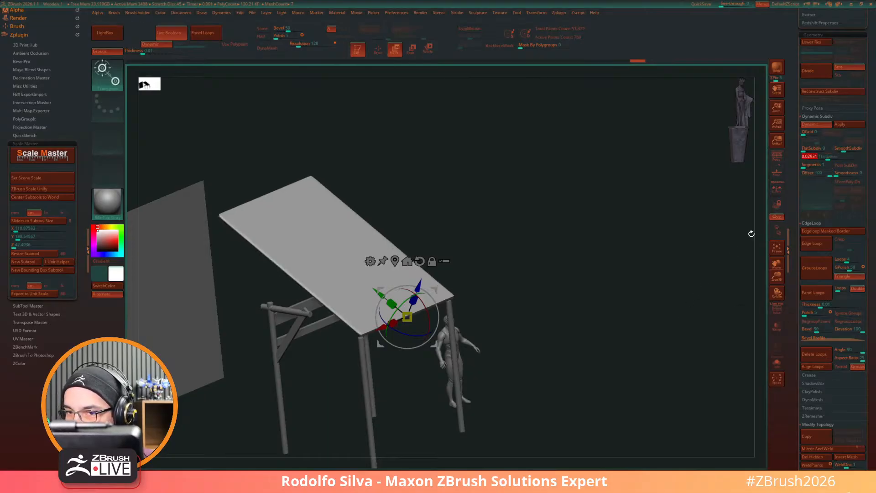
key("space")
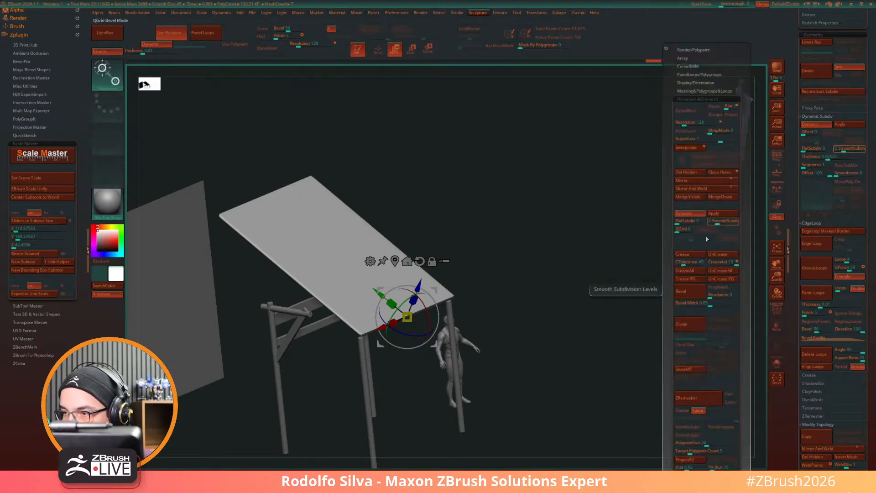
left_click(696, 255)
left_click_drag(594, 357, 604, 371)
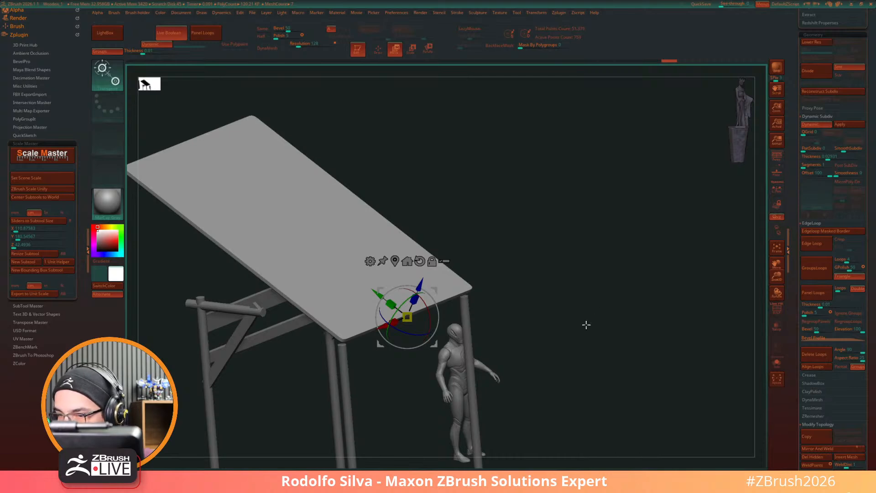
left_click_drag(587, 325, 655, 310)
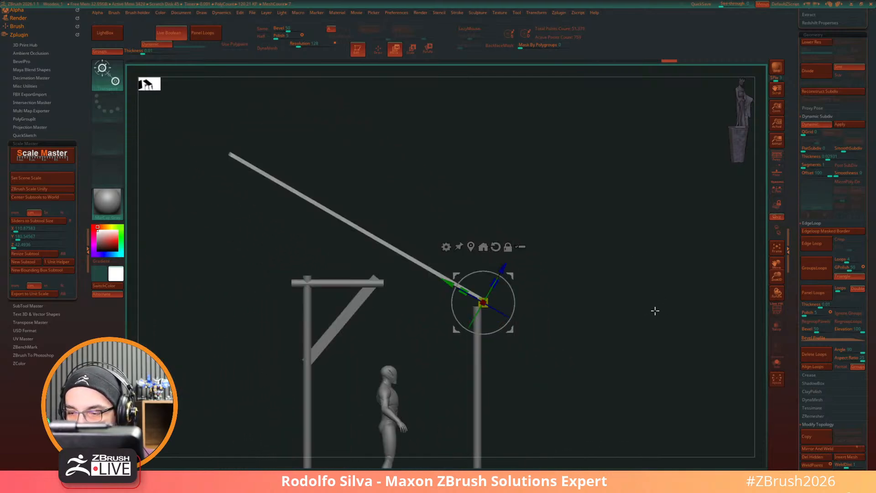
Step: Turn on Collision Volume in the dynamics settings for the canopy's cloth simulation
left_click(35, 35)
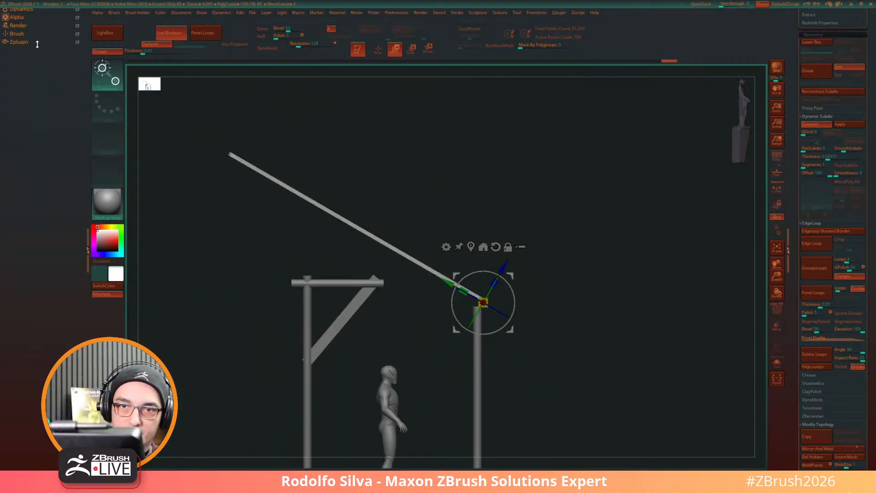
left_click_drag(38, 44, 39, 94)
left_click(38, 20)
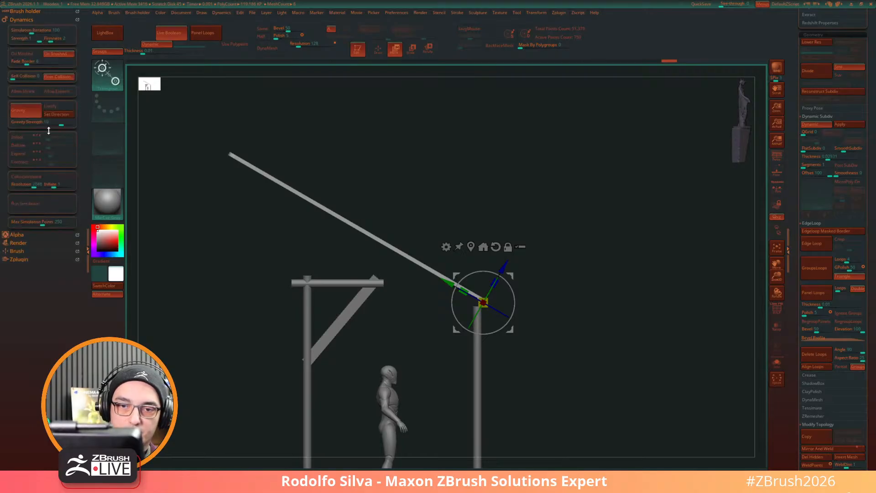
left_click(28, 177)
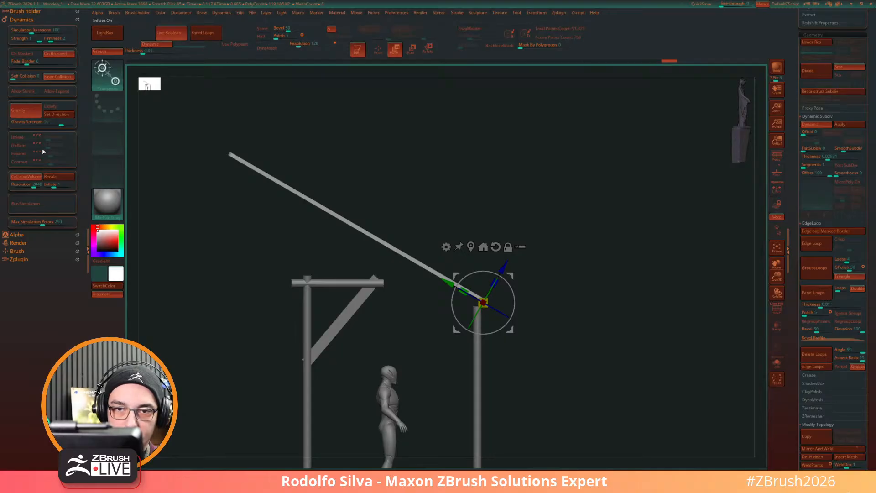
Step: Try twice to drape the canopy over the stall frame with a gravity cloth simulation
left_click(46, 204)
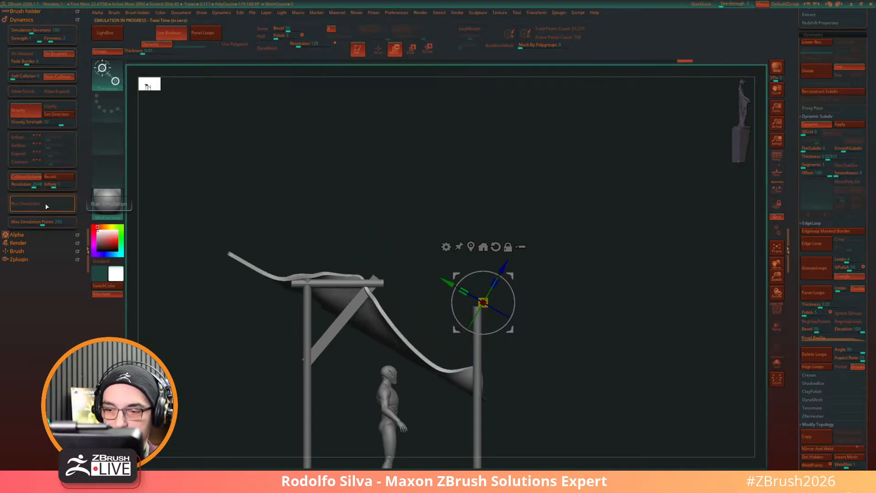
left_click_drag(597, 383, 561, 396)
key("ctrl+z")
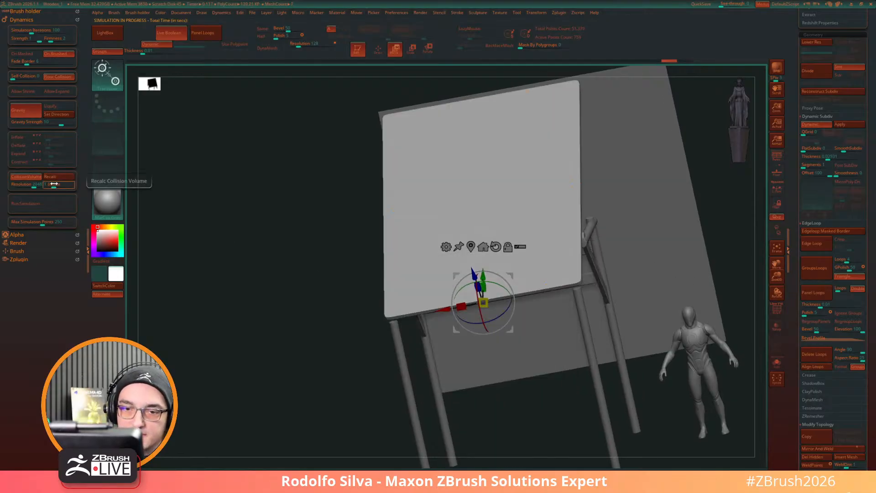
left_click(51, 206)
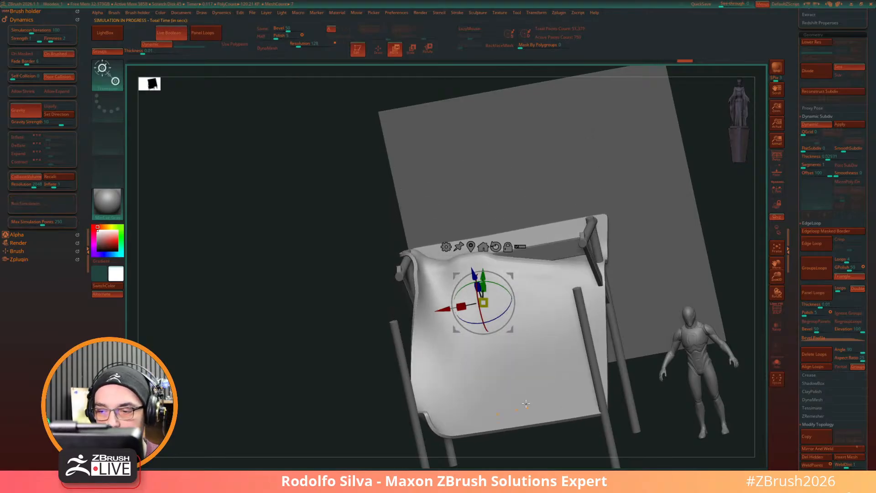
left_click_drag(519, 425, 637, 361)
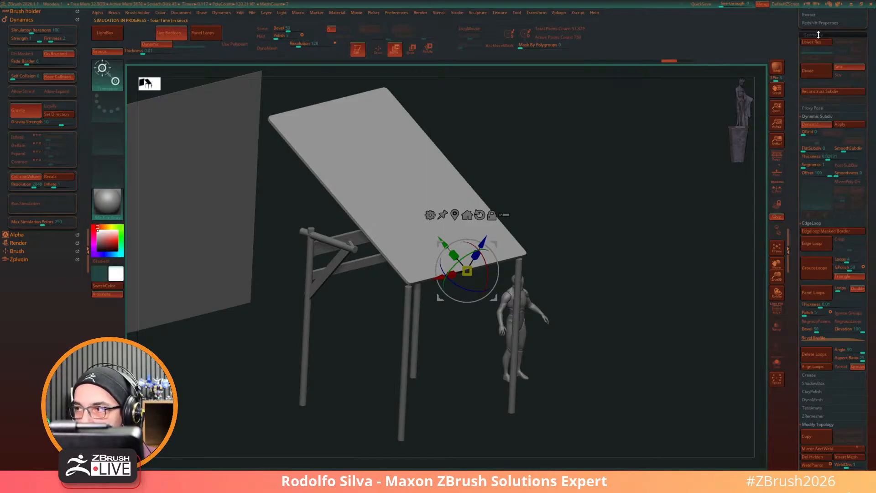
Step: Rotate the canopy to a shallower slope, keeping its lower edge at the front posts' tops
scroll(800, 55, "up", 5)
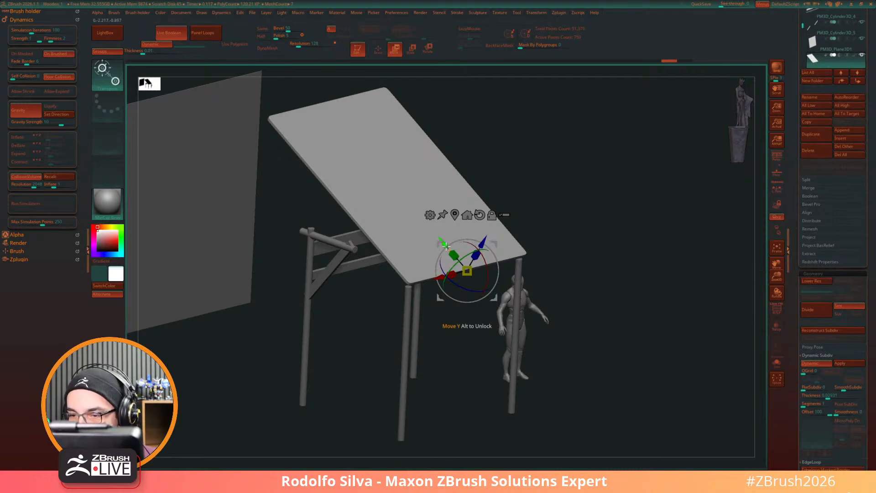
mouse_move(446, 247)
left_mouse_down()
mouse_move(486, 259)
mouse_move(475, 246)
mouse_move(488, 266)
left_mouse_up()
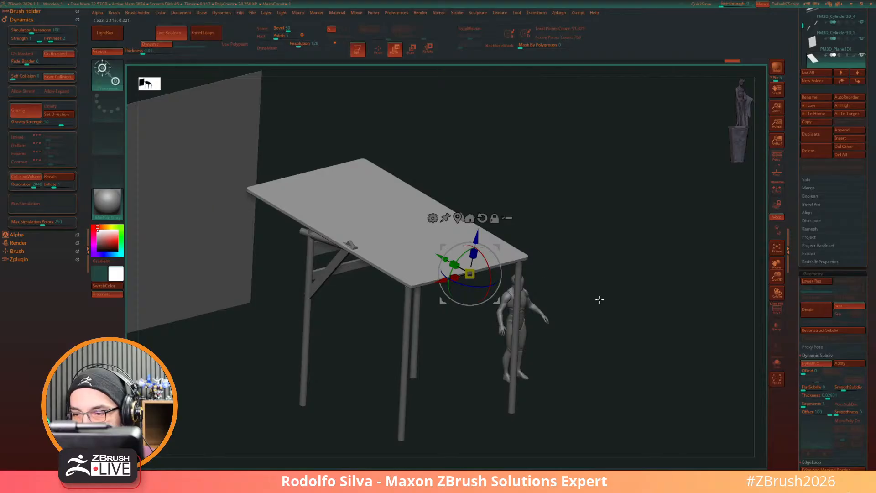
left_click_drag(600, 299, 599, 289)
left_click_drag(496, 267, 498, 268)
Step: Select the diagonal brace, show its polyframe, and center the gizmo on it in the side view
left_click(340, 244, "alt")
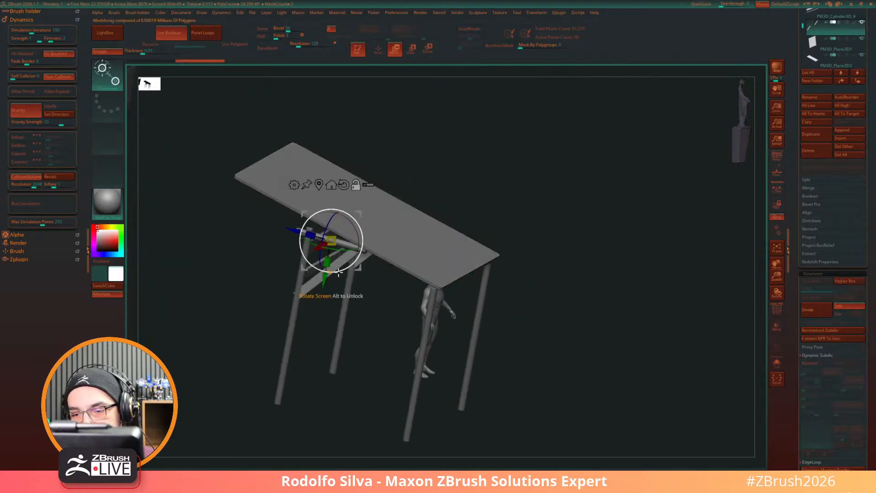
key("shift+f")
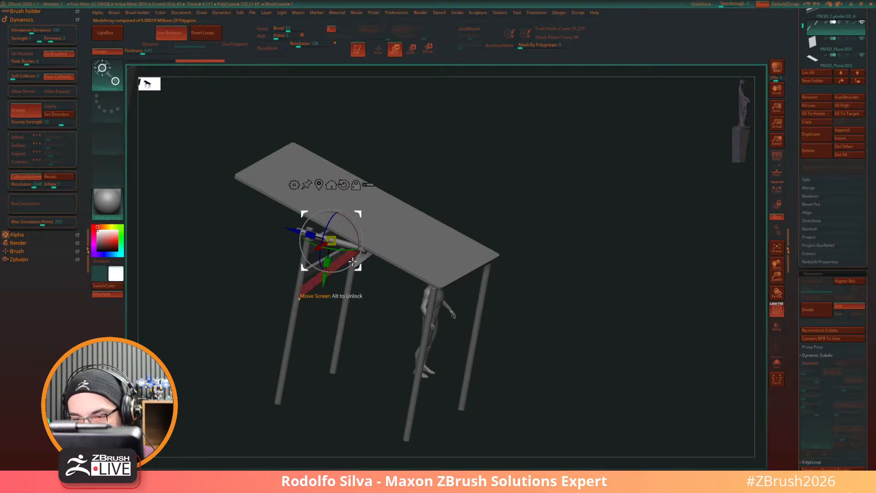
left_click(319, 185)
mouse_move(378, 331)
left_mouse_down("alt")
mouse_move(415, 375)
mouse_move(365, 337)
left_mouse_up("alt")
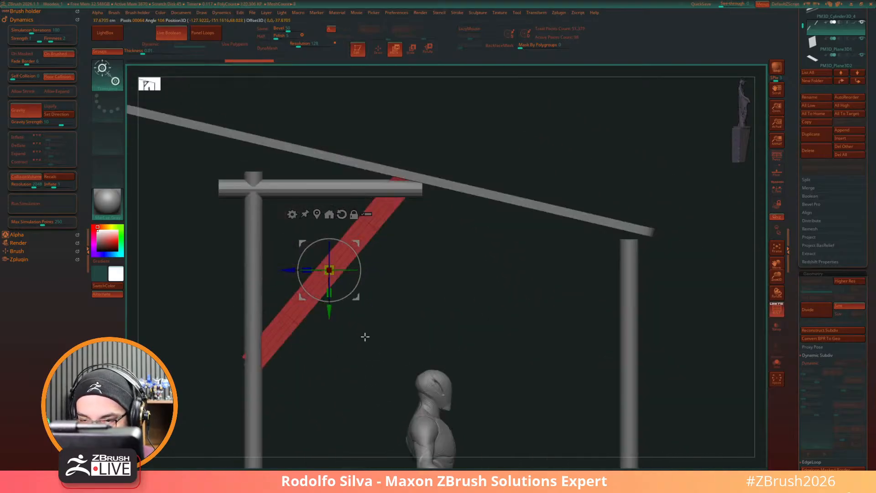
Step: Try shortening the diagonal brace along its length so its ends stay within the post and crossbeam
left_click(287, 318, "alt")
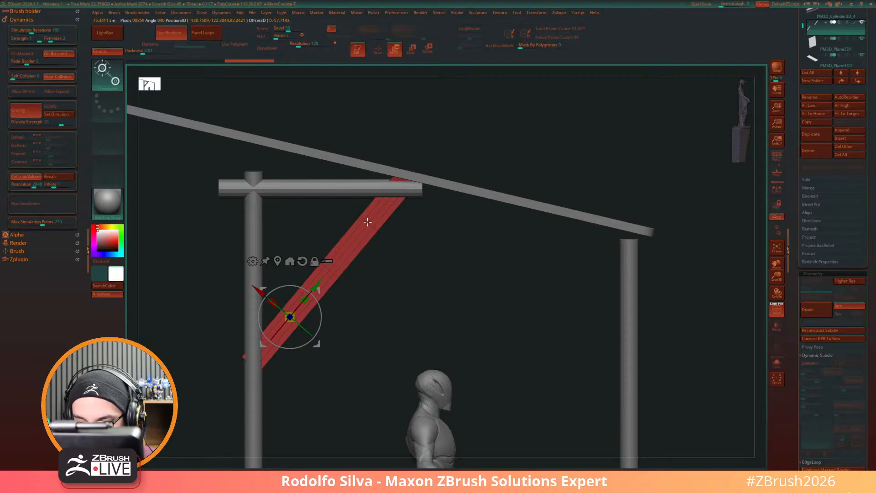
left_click_drag(308, 300, 307, 302)
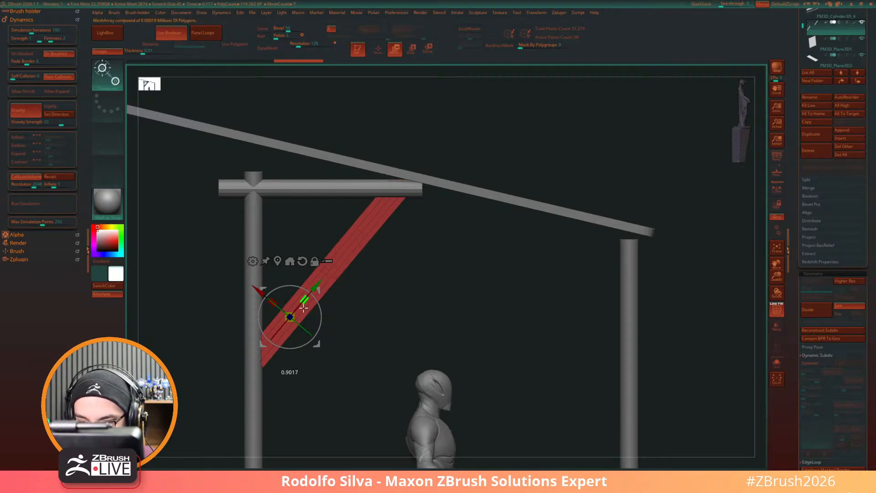
left_click_drag(303, 309, 304, 310)
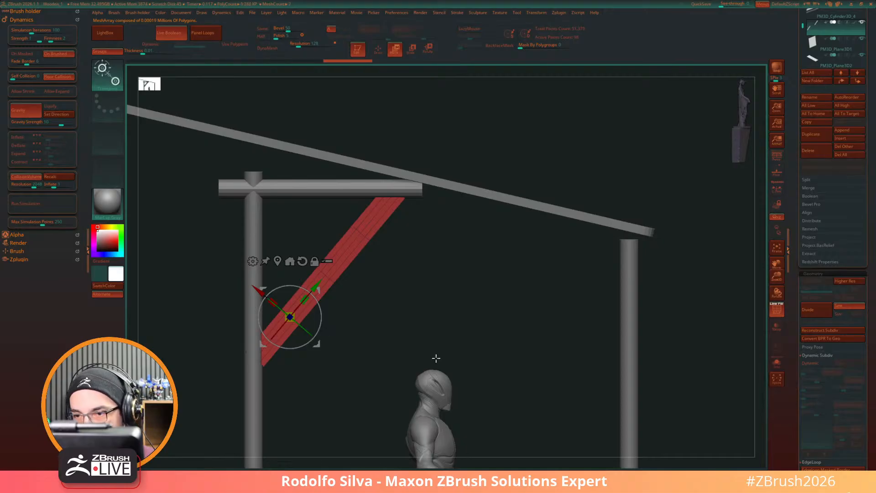
Step: Leave the transform gizmo and choose a curve-based cutting brush for trimming the brace
key("q")
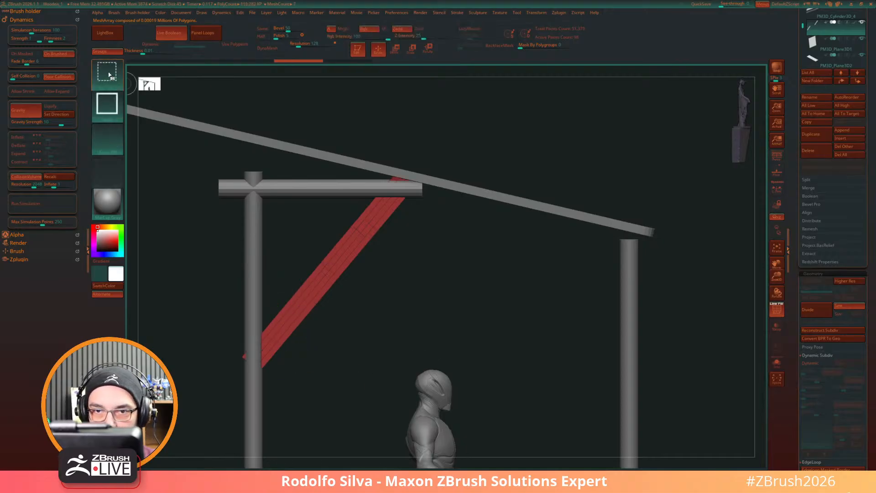
left_click(110, 75)
left_click(190, 82)
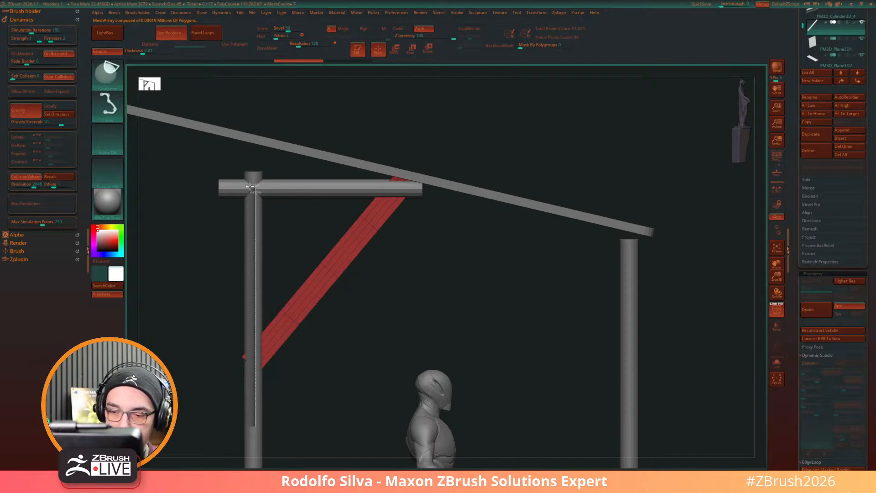
Step: Try a vertical cut along the rear post, undo it, and DynaMesh the brace at a higher resolution
left_click_drag(250, 169, 252, 169, "ctrl+shift")
key("ctrl+z")
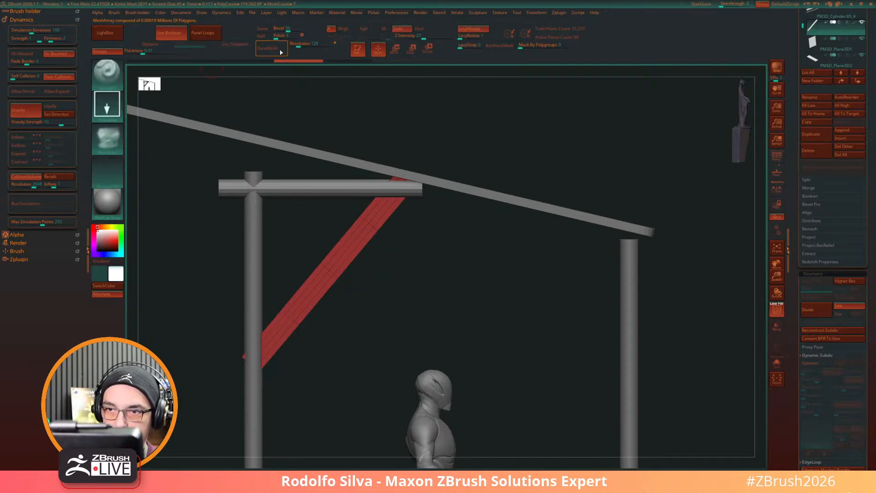
left_click(294, 46)
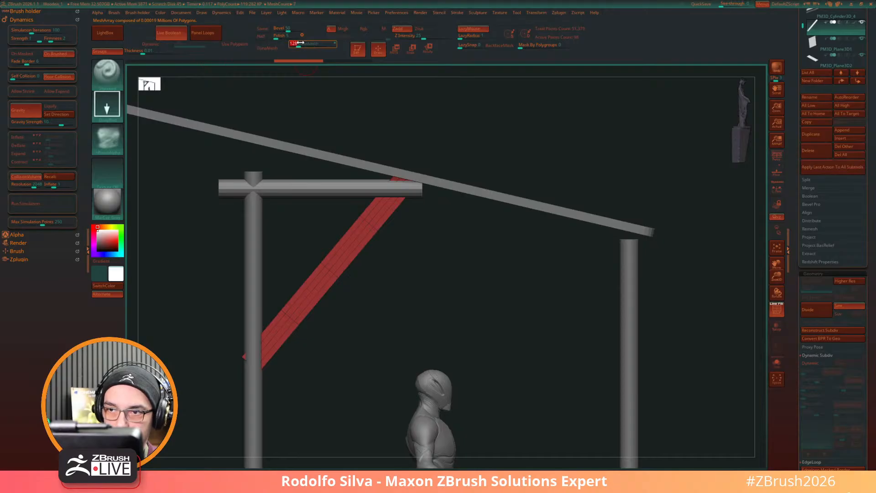
left_click(270, 48)
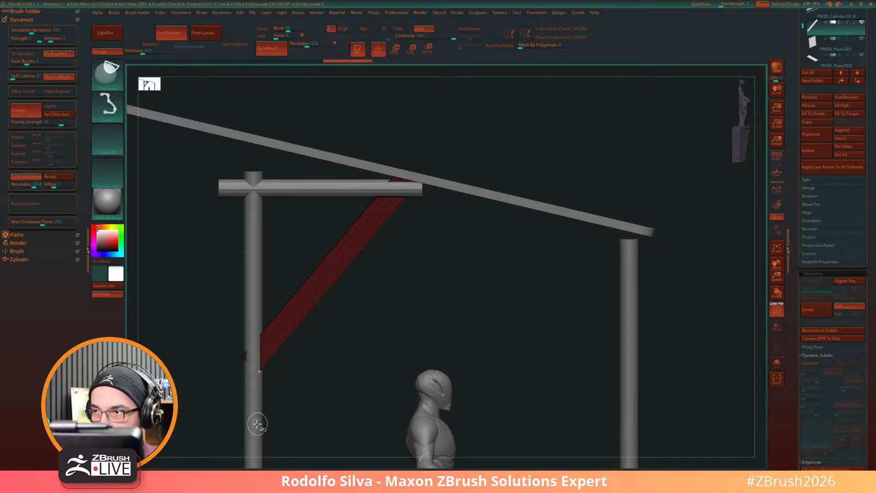
Step: Trim off the diagonal brace's ends with one vertical cut along the rear post and one horizontal cut along the crossbeam
left_click_drag(257, 424, 254, 130, "ctrl+shift")
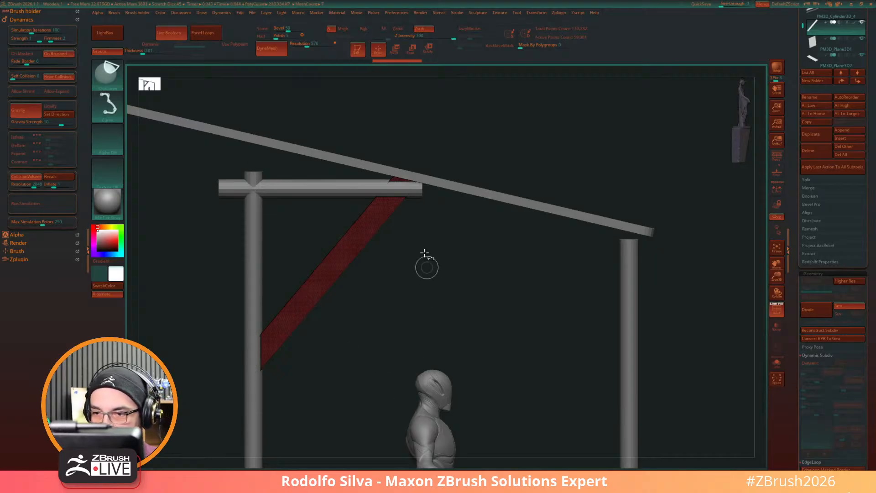
mouse_move(295, 187)
left_mouse_down("ctrl+shift")
mouse_move(532, 179)
mouse_move(520, 180)
left_mouse_up("ctrl+shift")
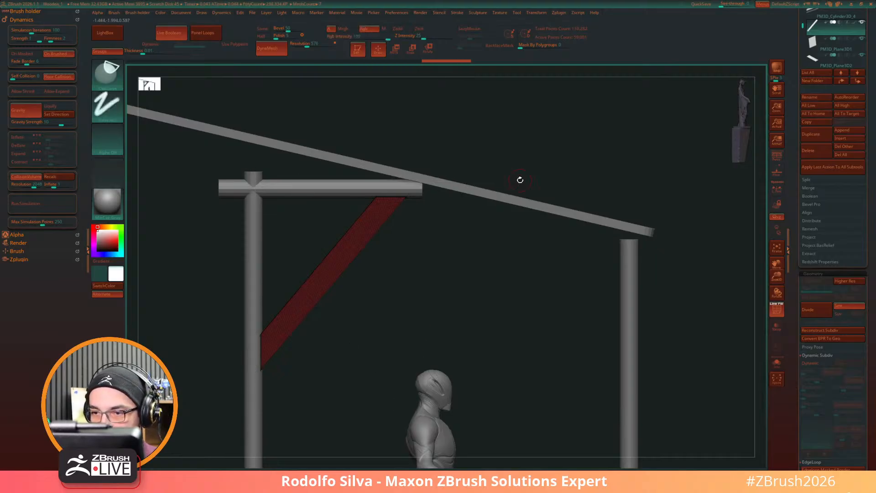
mouse_move(544, 332)
left_mouse_down()
mouse_move(530, 336)
mouse_move(530, 362)
mouse_move(516, 346)
mouse_move(512, 384)
left_mouse_up()
left_click_drag(459, 330, 479, 338)
Step: Select the upper side crossbeam, turn on Dynamic Subdivision for it, and check the stall from several angles
left_click(363, 215, "alt")
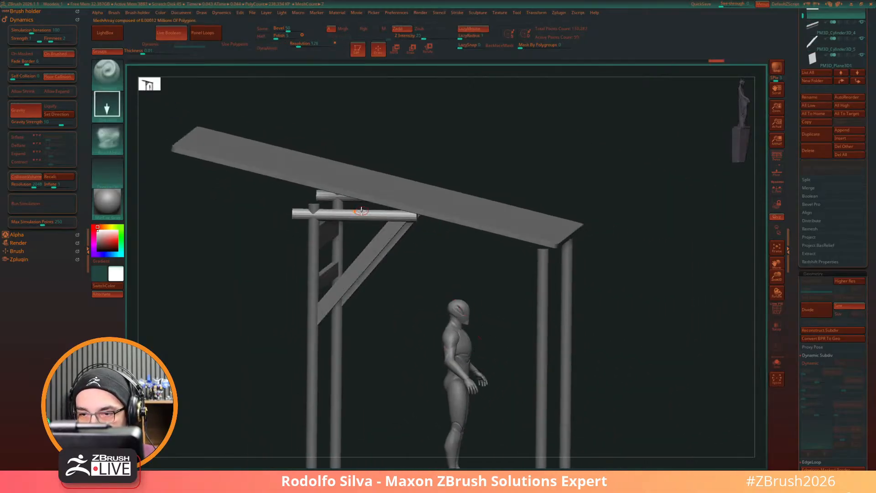
key("ctrl+g")
left_click(528, 257)
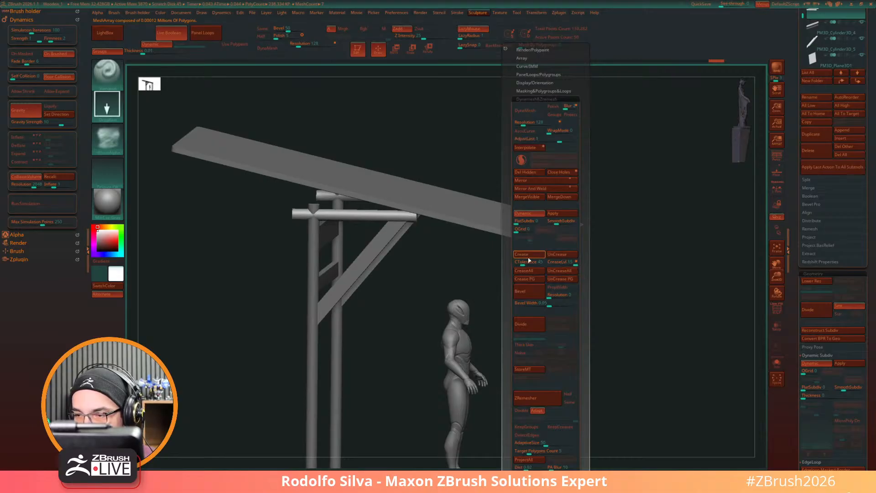
left_click_drag(636, 350, 409, 226)
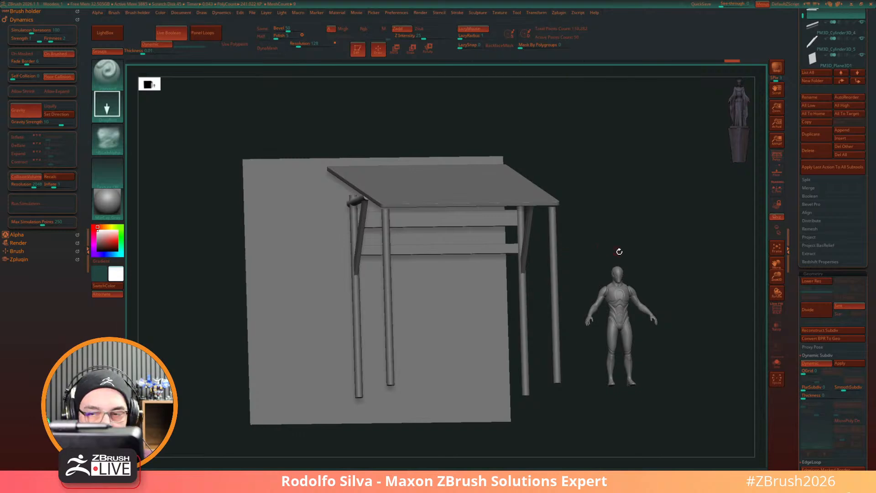
left_click_drag(619, 251, 401, 233)
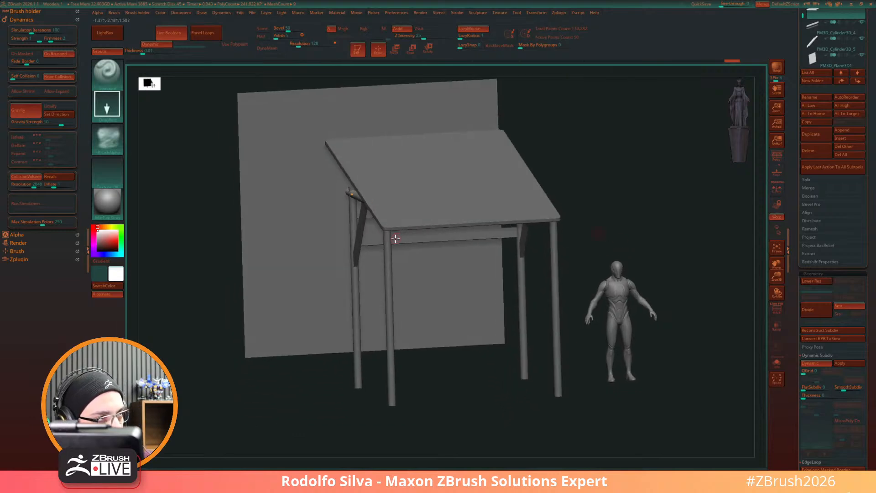
left_click_drag(635, 243, 648, 236)
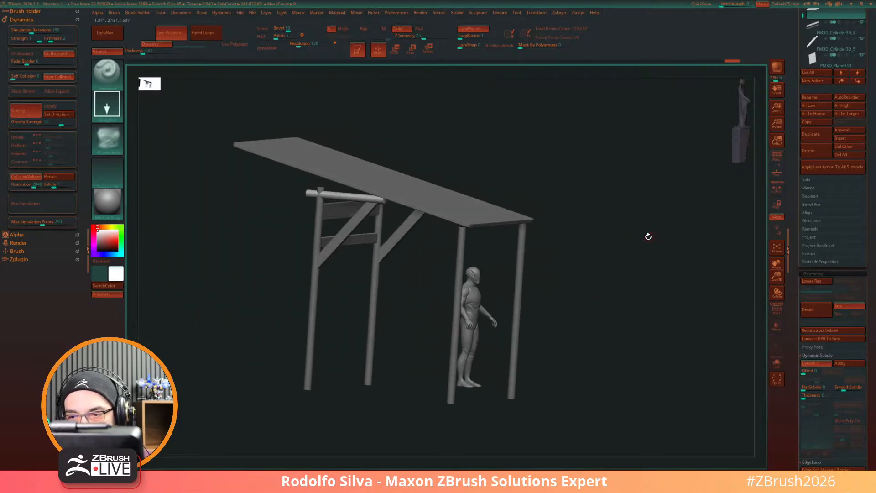
Step: Bring up the move gizmo on a front post in the side view, and select the canopy
left_click(459, 275, "alt")
left_click_drag(620, 265, 625, 260, "shift")
key("w")
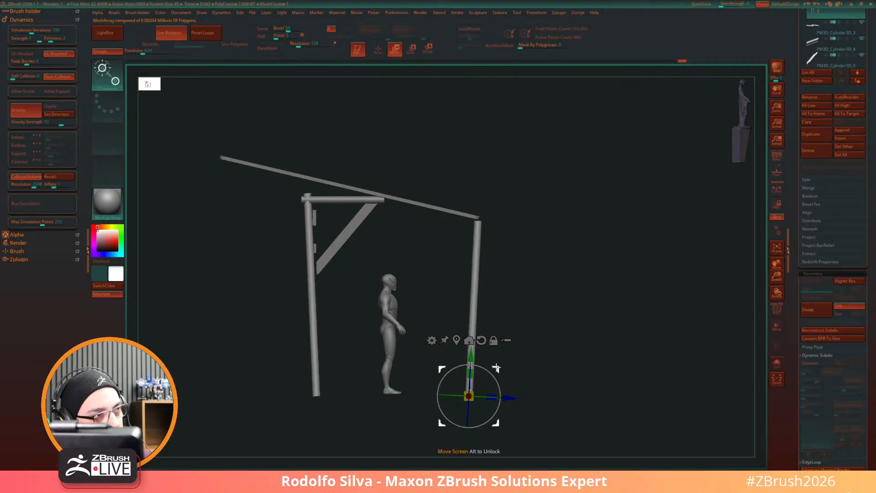
left_click_drag(495, 373, 503, 396)
left_click_drag(556, 350, 577, 340)
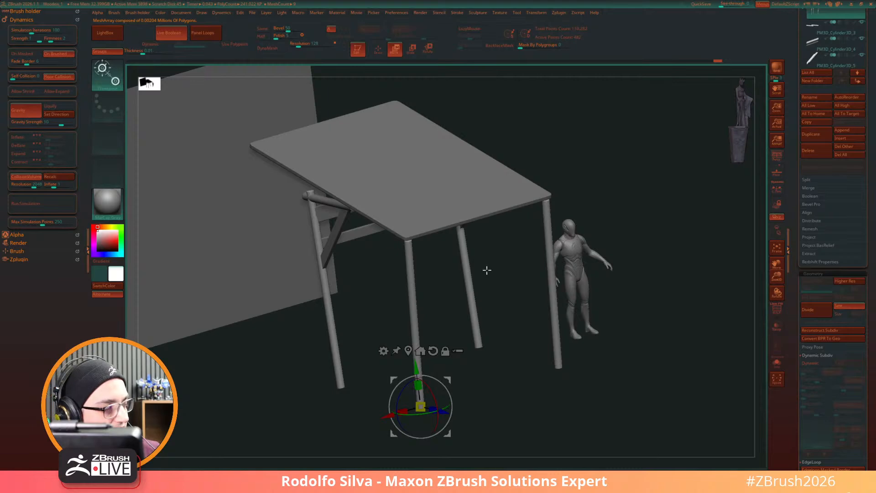
left_click(468, 212, "alt")
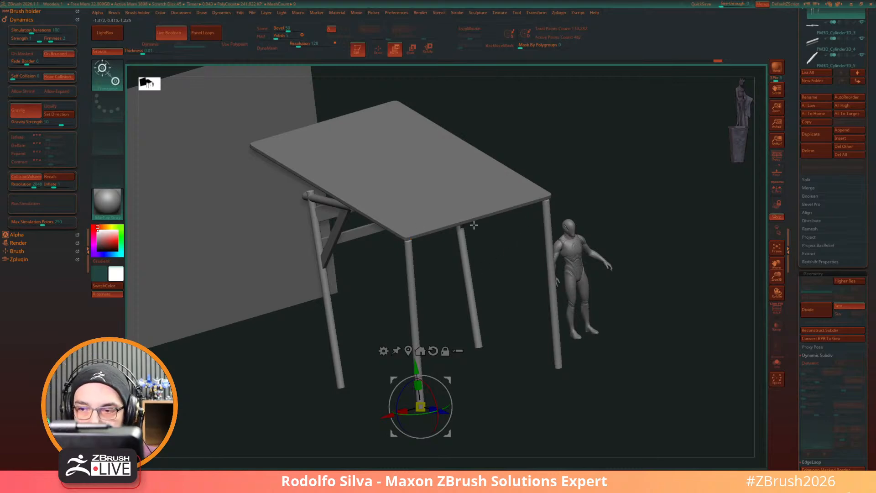
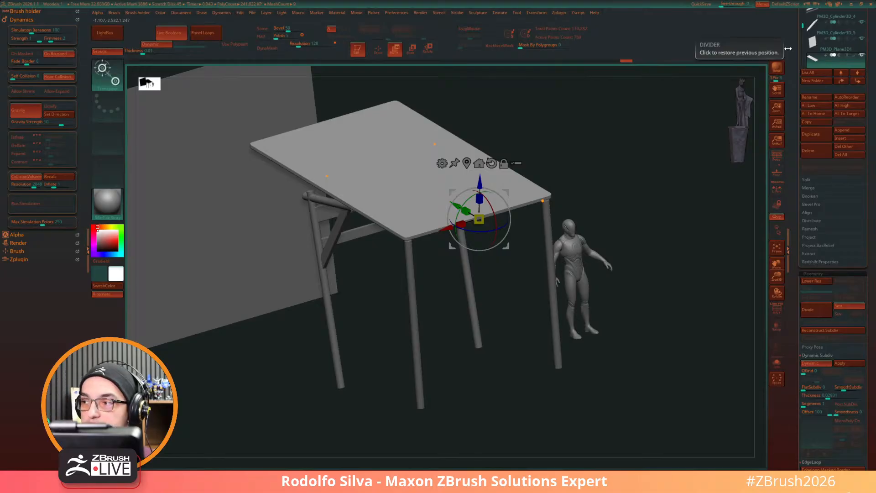
Step: Switch to the tool with the detailed wooden cart and examine its plank and rail sculpting up close
left_click_drag(792, 56, 792, 177)
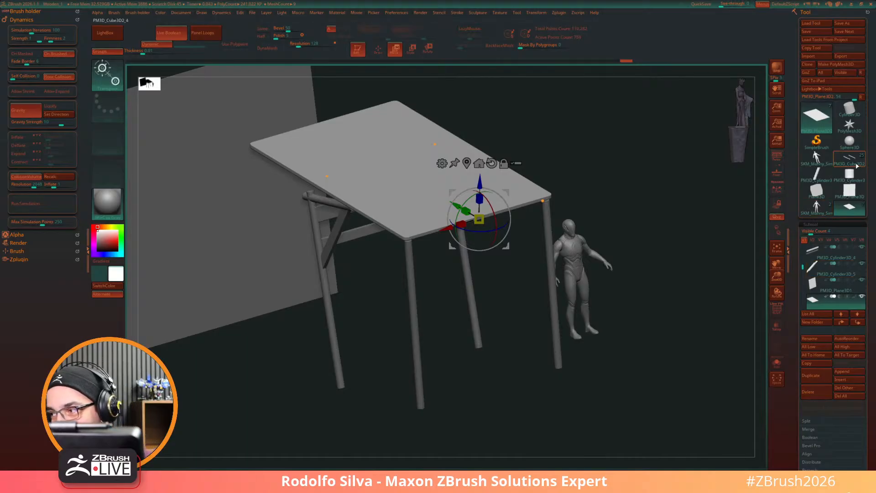
left_click(812, 211)
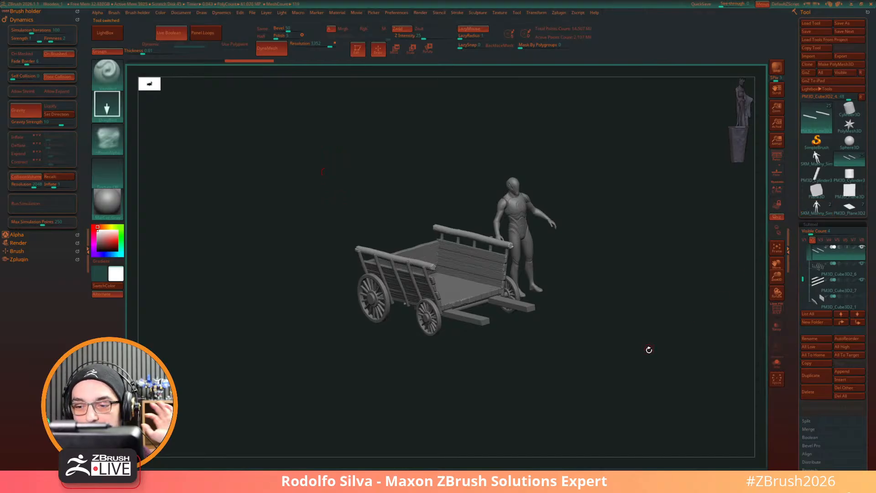
left_click_drag(647, 350, 621, 289)
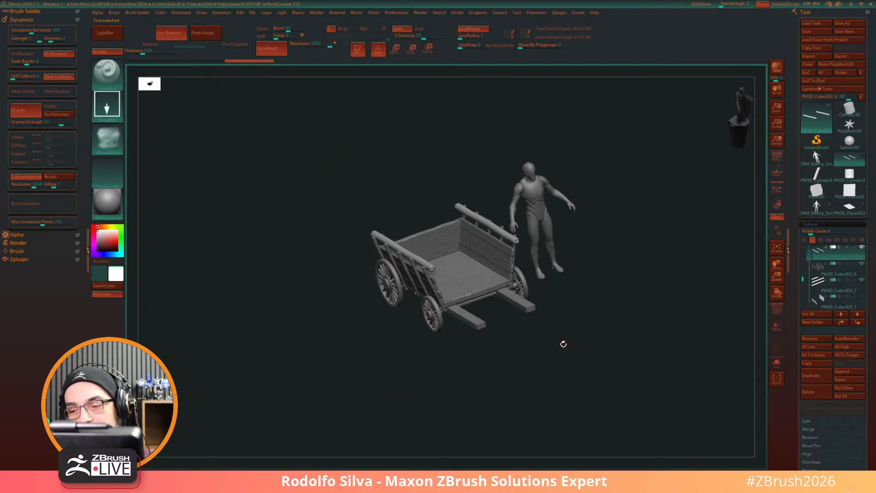
left_click_drag(564, 344, 644, 403)
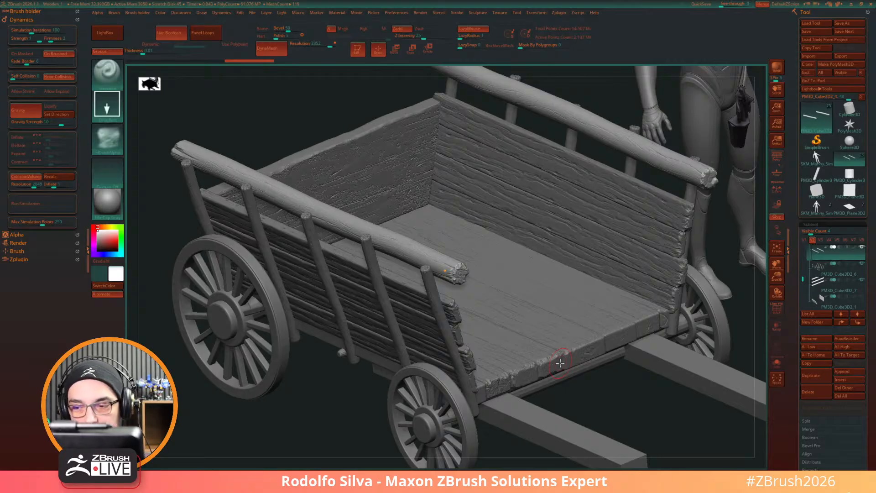
left_click_drag(605, 400, 585, 376, "alt")
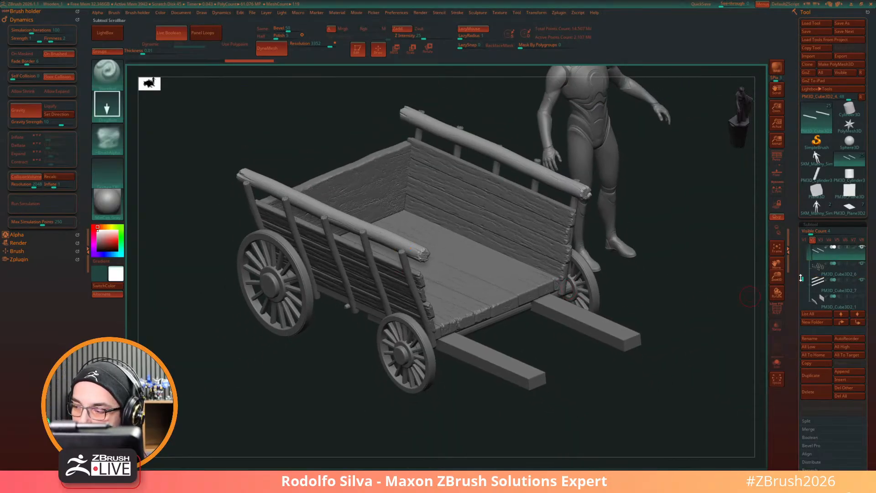
Step: Go to the start of the cart tool's subtool list and compare the visibility sets, returning to the cart's set
left_click_drag(803, 279, 831, 233)
left_click_drag(800, 313, 802, 290)
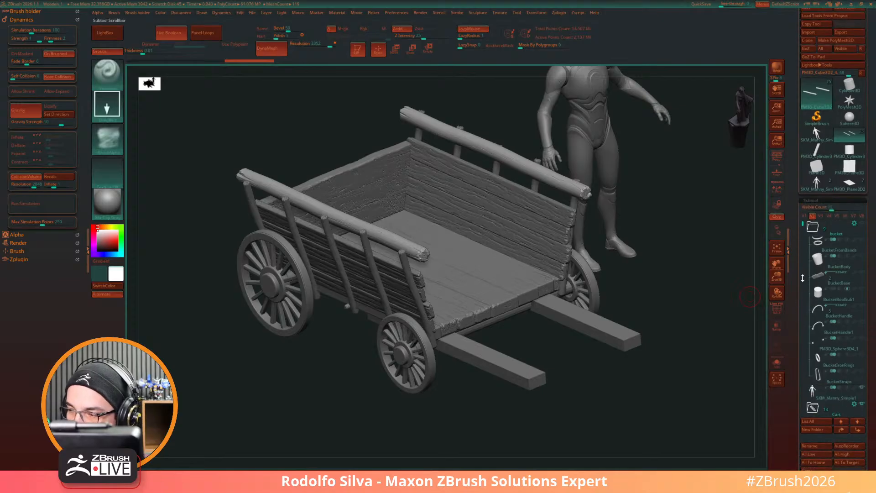
left_click(806, 218)
left_click(822, 218)
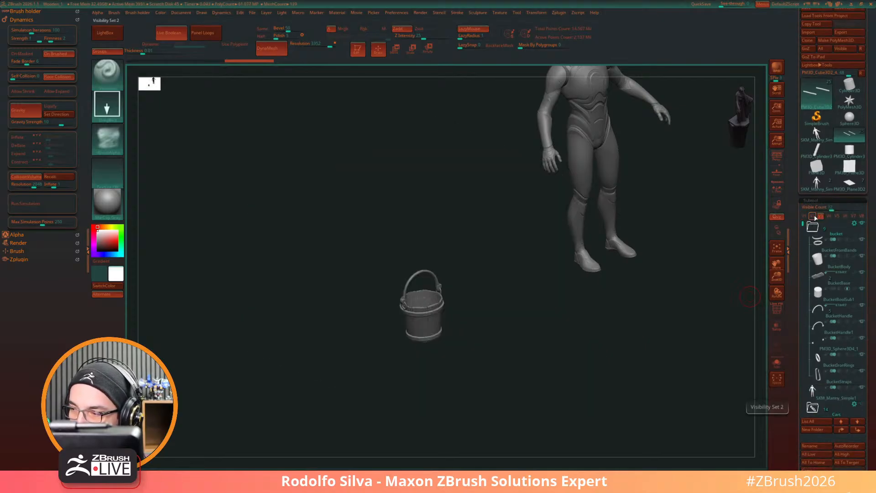
left_click(814, 218)
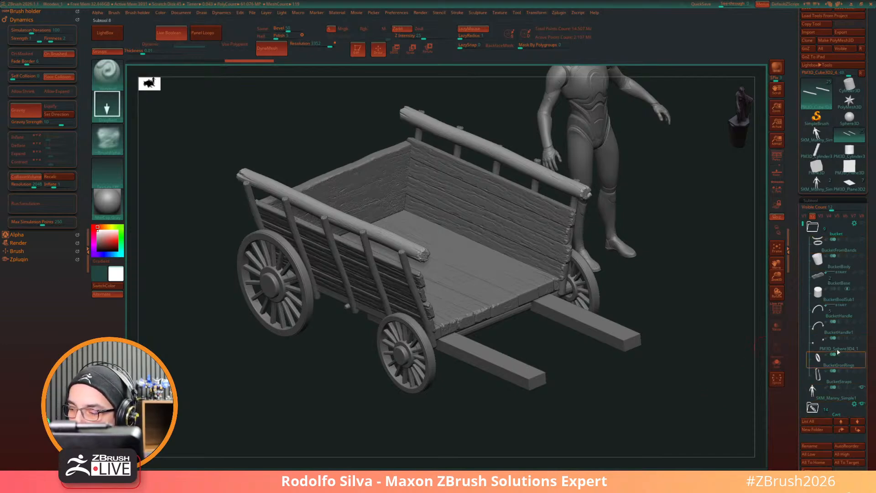
mouse_move(803, 224)
left_mouse_down()
mouse_move(804, 305)
mouse_move(803, 224)
left_mouse_up()
mouse_move(818, 282)
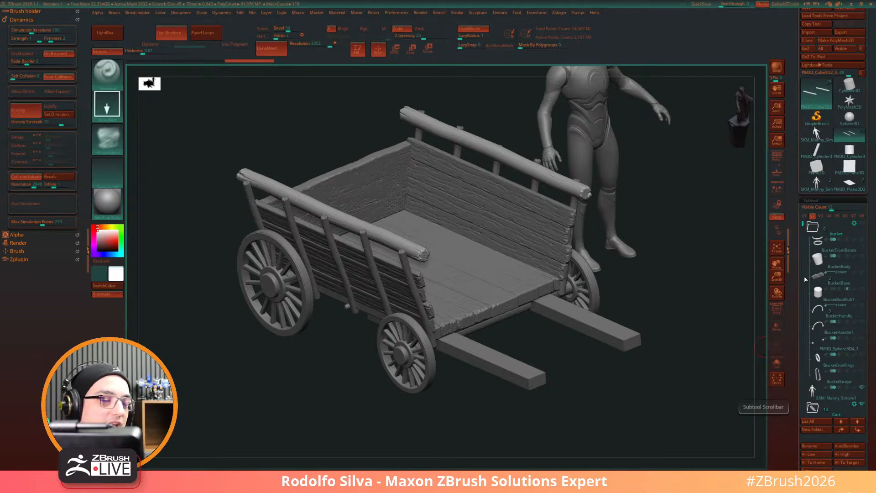
Step: Isolate and frame the cart's two side rails to examine them, and show and frame the whole cart again
left_click_drag(585, 394, 589, 381)
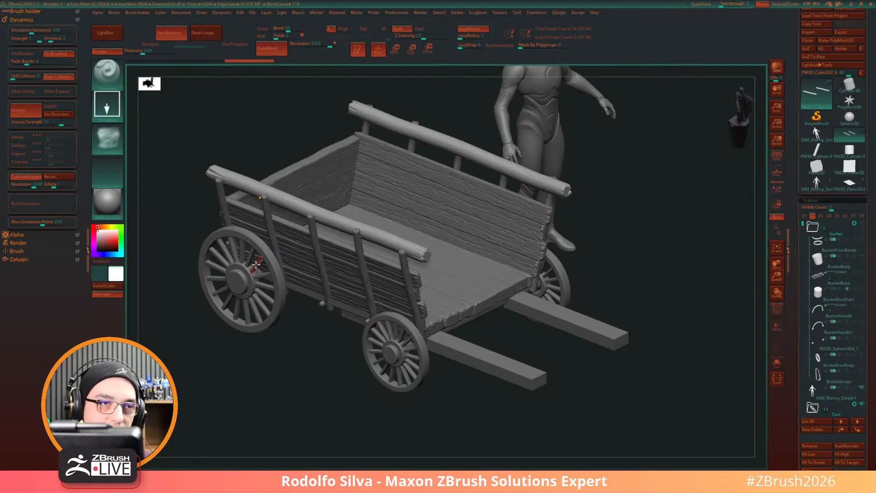
left_click(624, 367)
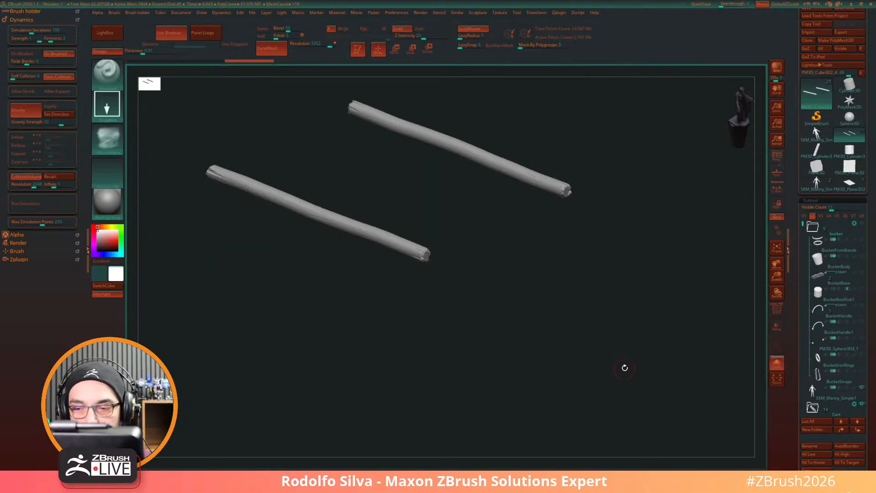
key("f")
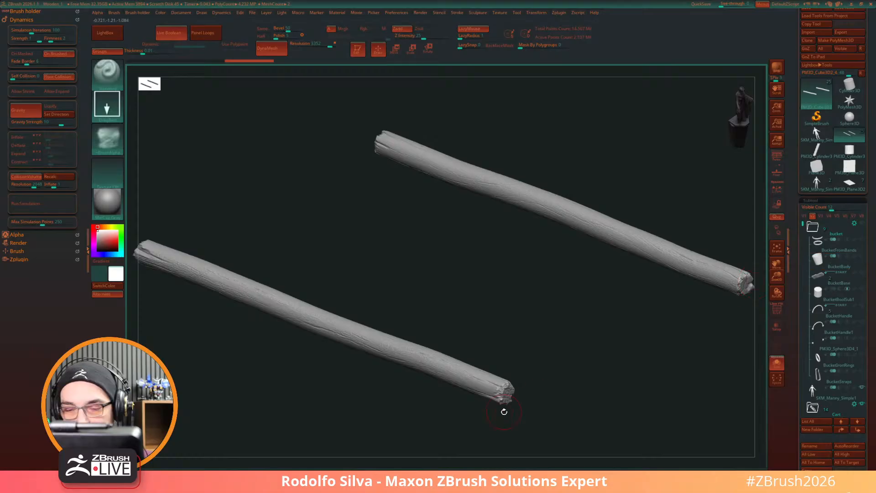
left_click(505, 414)
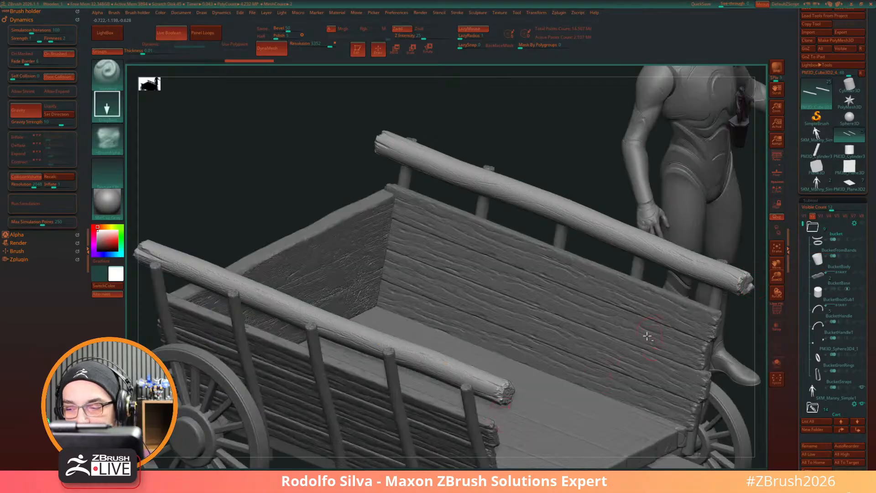
key("f")
left_click_drag(637, 212, 634, 200, "alt")
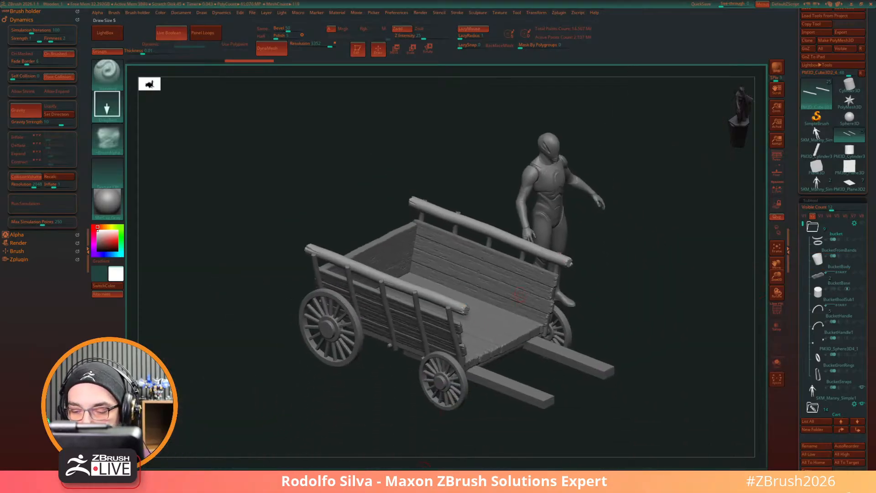
left_click(447, 491)
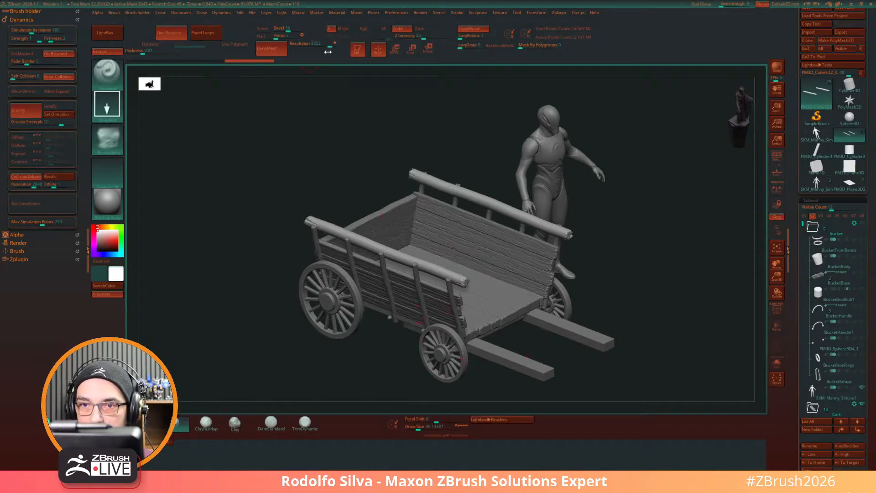
left_click(578, 13)
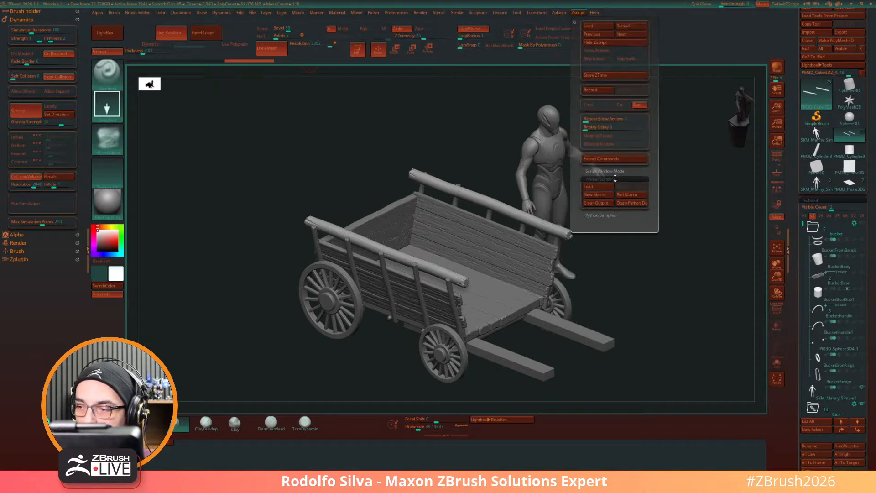
left_click(612, 179)
left_click(604, 187)
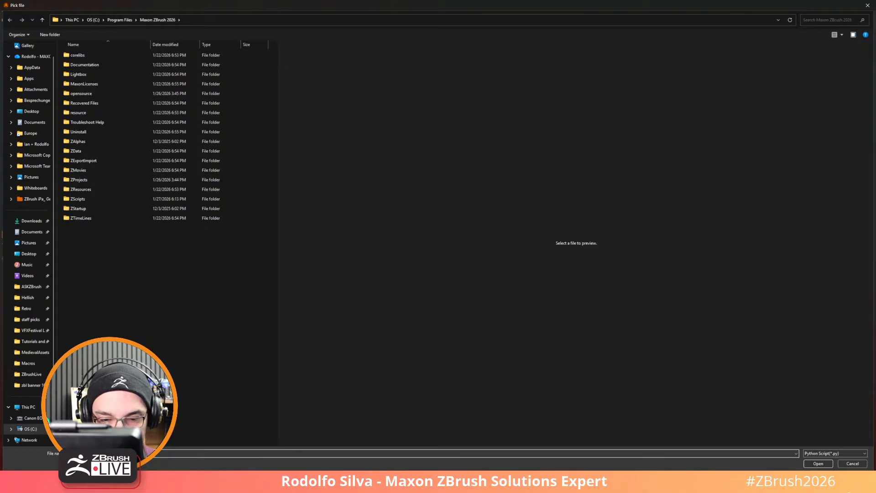
left_click(867, 5)
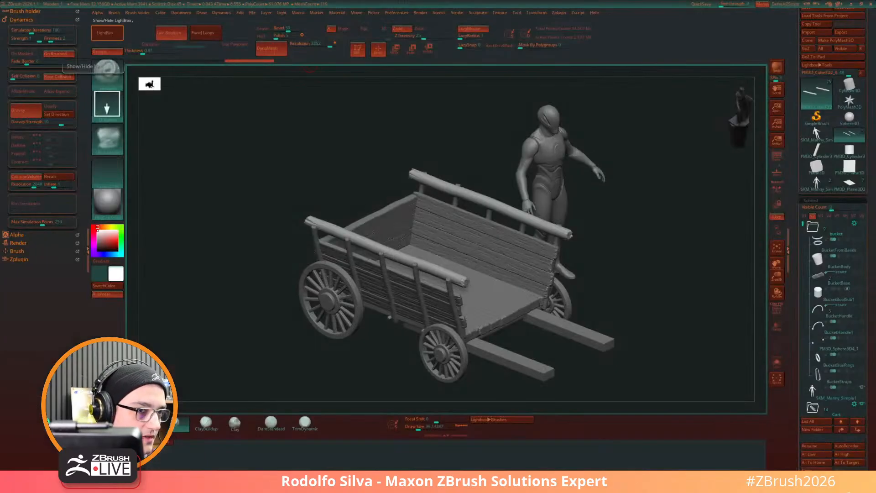
Step: Load the Python script RenameAllSubtools 1.py from the public Lightbox backup's ZStartup\Macros folder
key("alt+Tab")
key("alt+Tab")
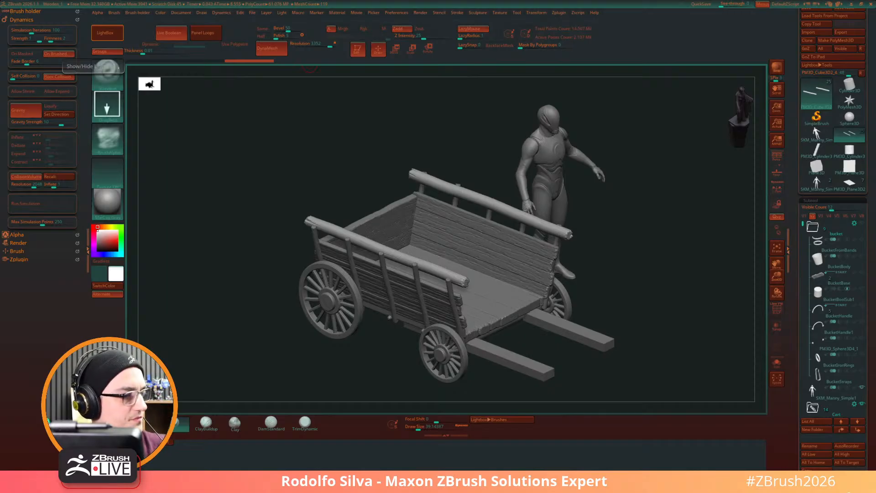
left_click(580, 13)
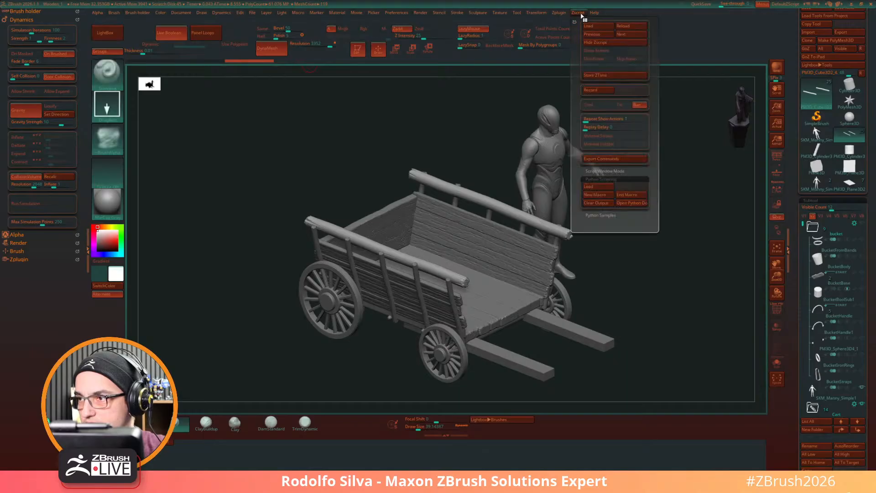
left_click(596, 187)
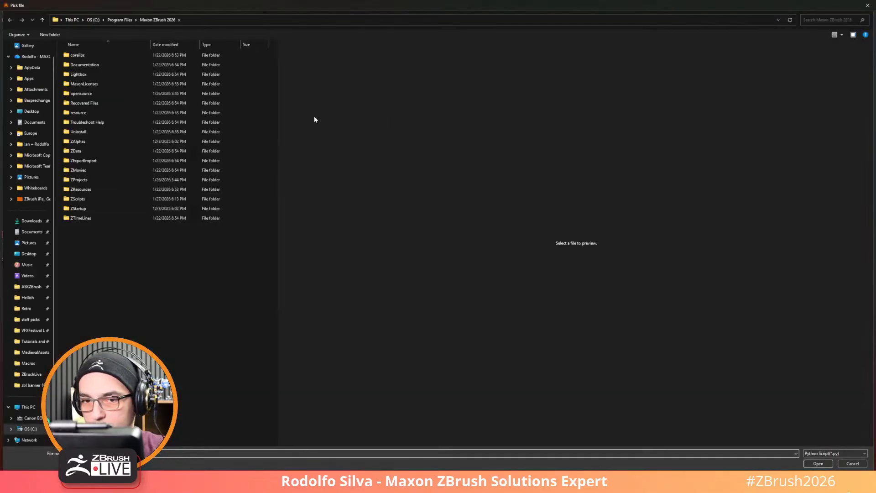
left_click(272, 19)
type("C:\\Users\\Rodolfo Silva\\OneDrive - MAXON Computer GmbH\\Desktop\\Rodolfo\\WorkFolder\\BackupsZBRUSH\\Rodolfo Public Lightbox\\ZStartup\\Macros")
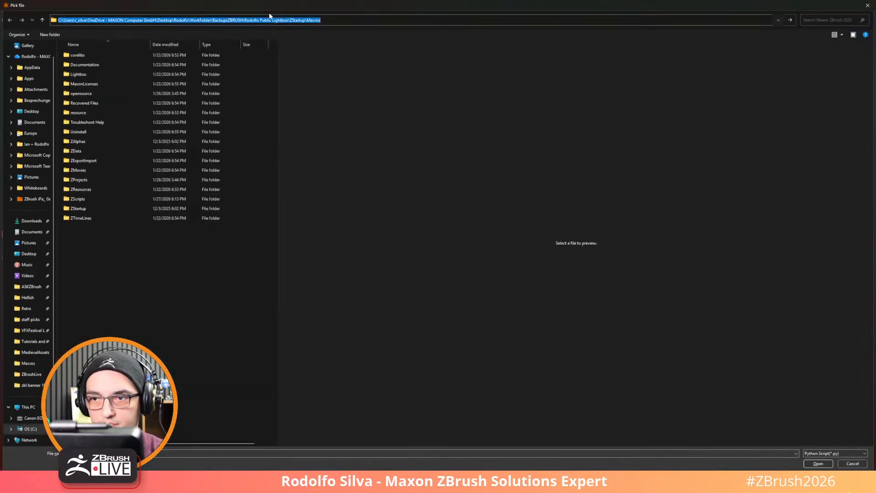
key("Return")
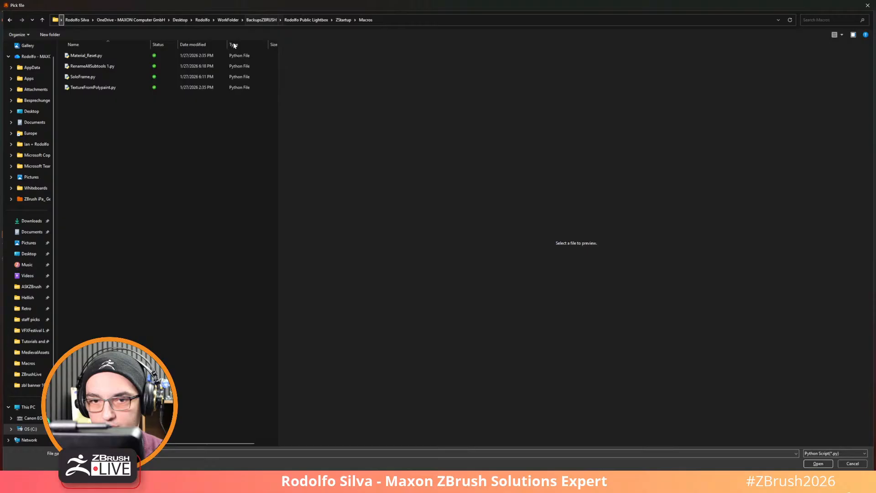
left_click(94, 68)
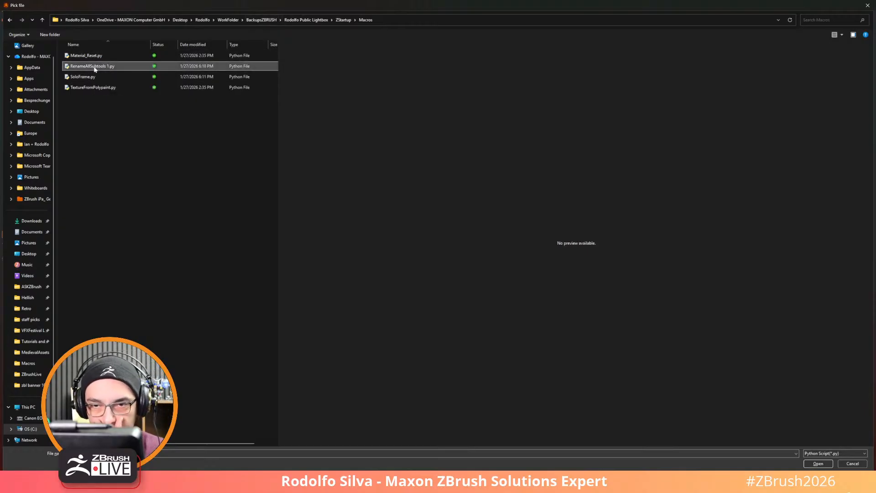
double_click(95, 68)
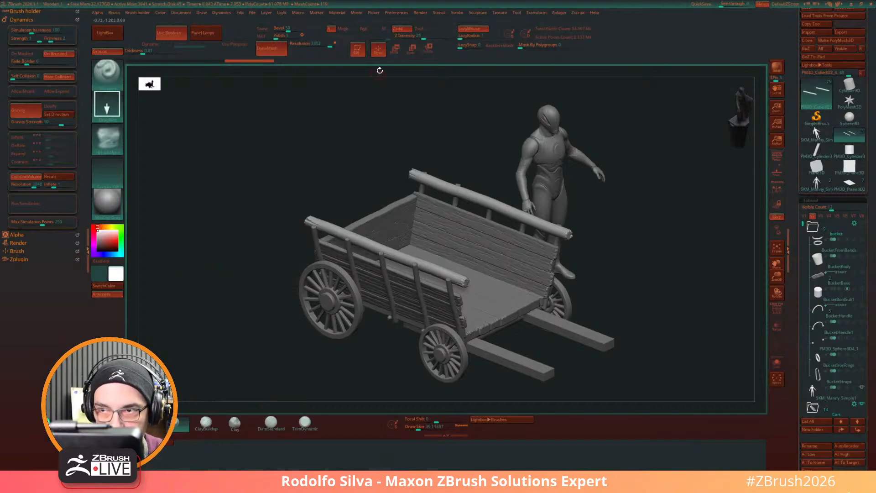
Step: Enable interface customization and place the RenameAllSubtools 1 macro button in the free area of the top shelf
left_click(388, 13)
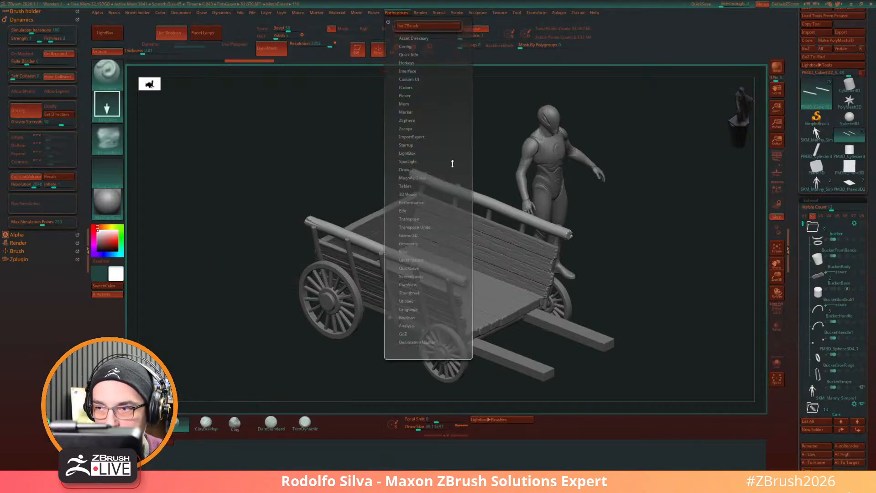
left_click(410, 46)
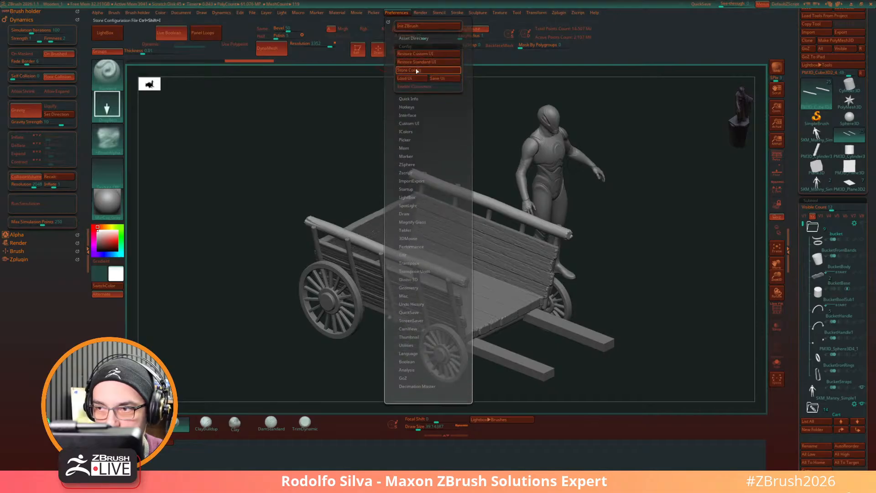
left_click(414, 87)
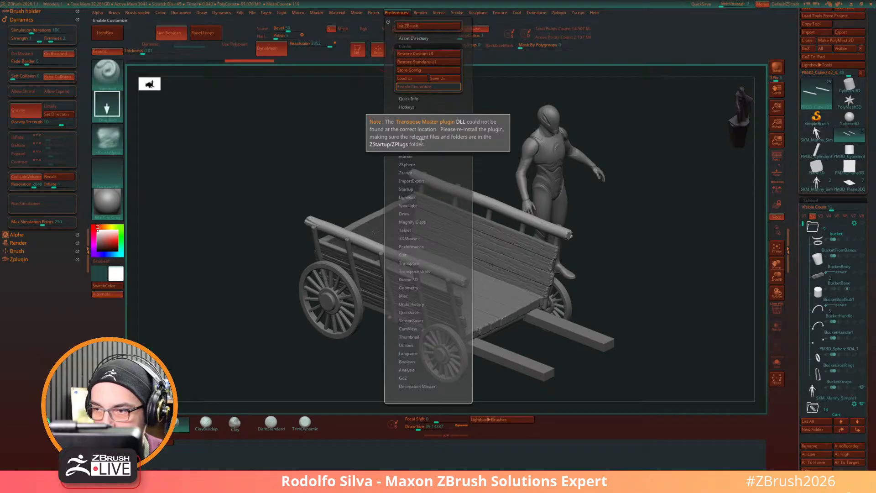
left_click(387, 135)
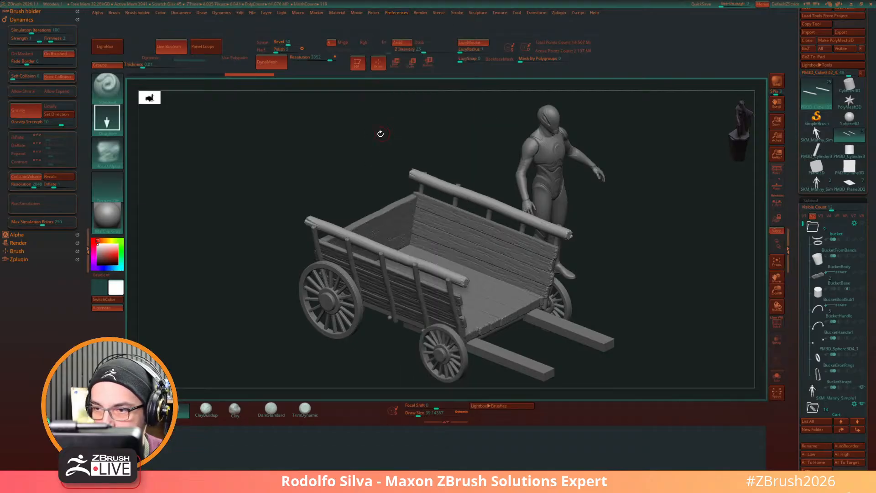
left_click_drag(158, 433, 648, 48, "ctrl+alt")
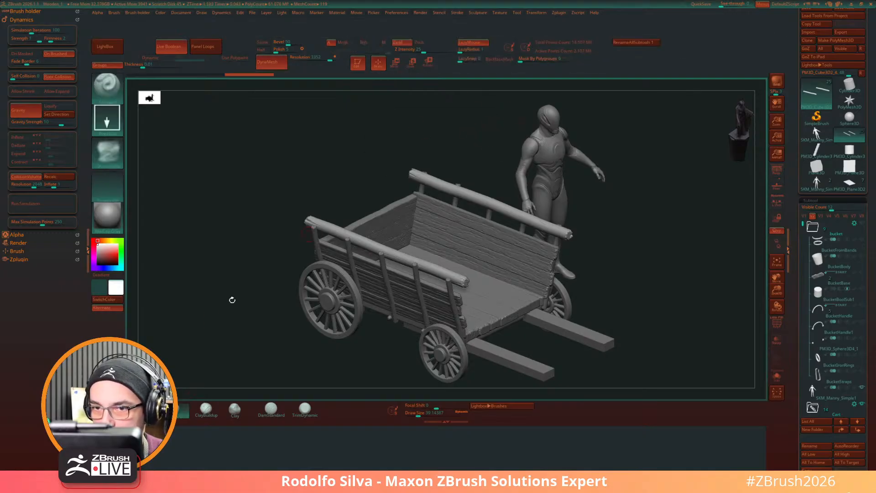
Step: Collapse the bottom tray and turn interface customization off again
left_click(450, 423)
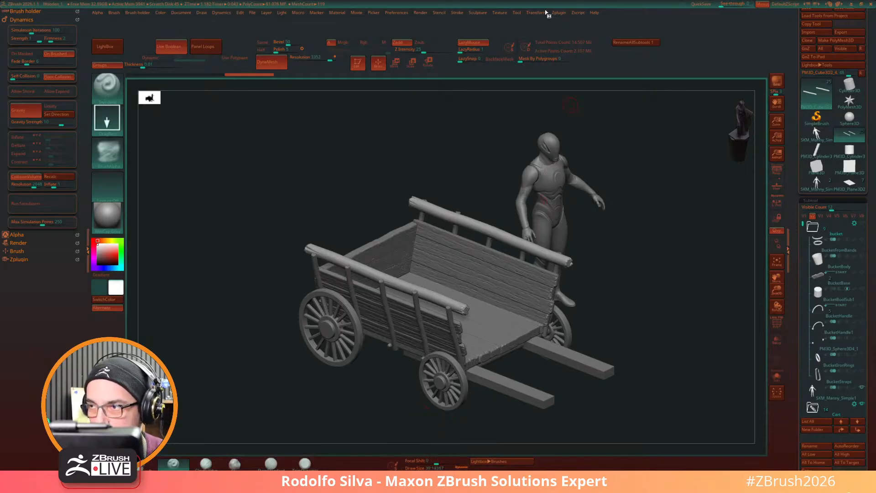
left_click(578, 13)
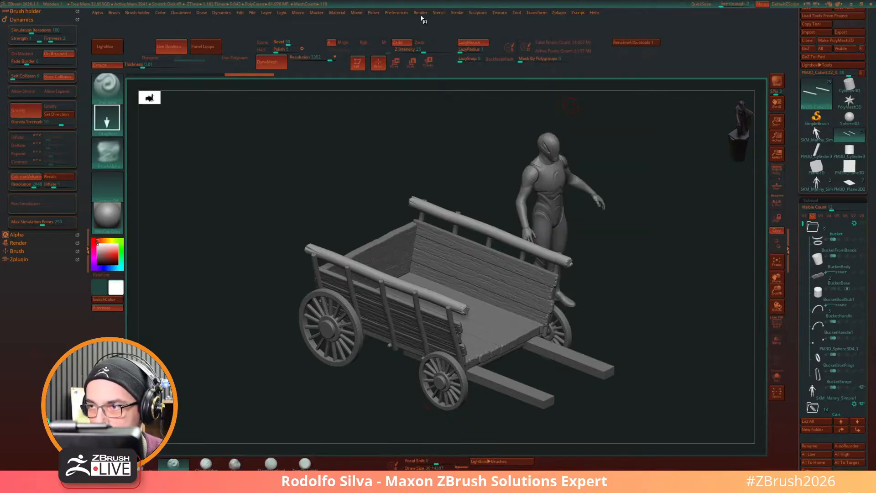
left_click(397, 12)
left_click(414, 63)
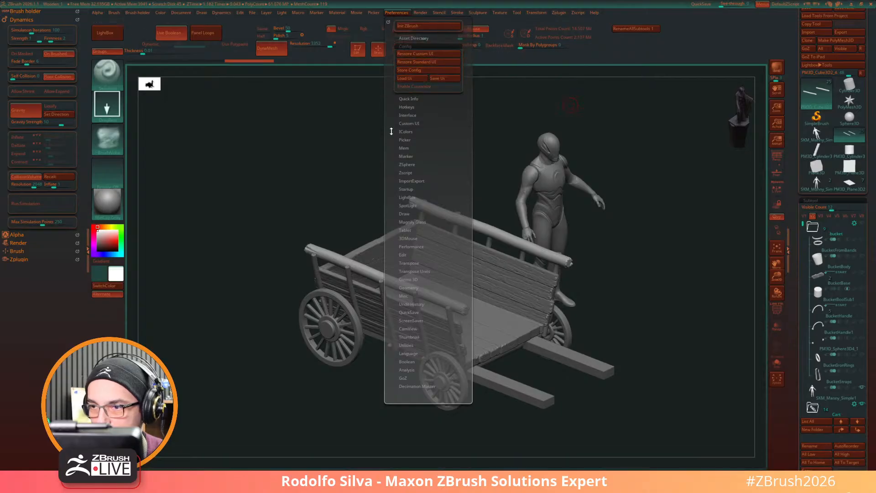
Step: Run the RenameAllSubtools 1 macro, name the cart's two side rails Log_01_High, and copy that name for reuse
left_click_drag(620, 244, 535, 271, "alt")
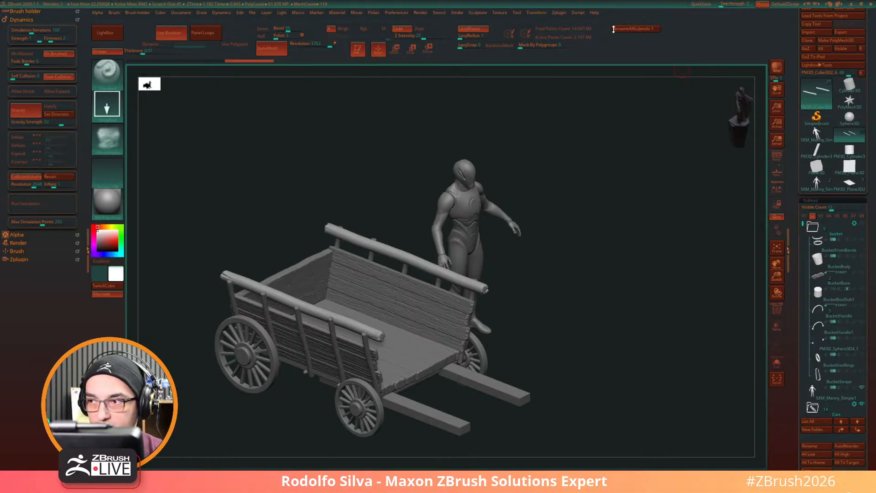
left_click(624, 29)
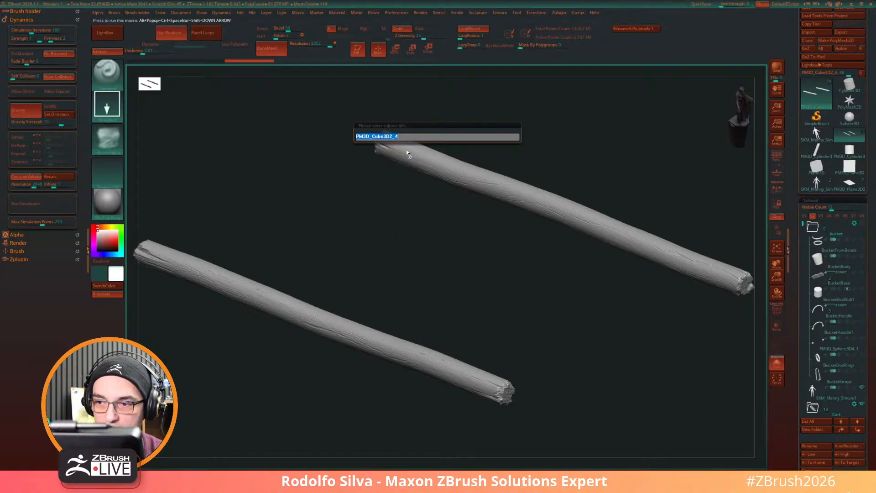
key("BackSpace")
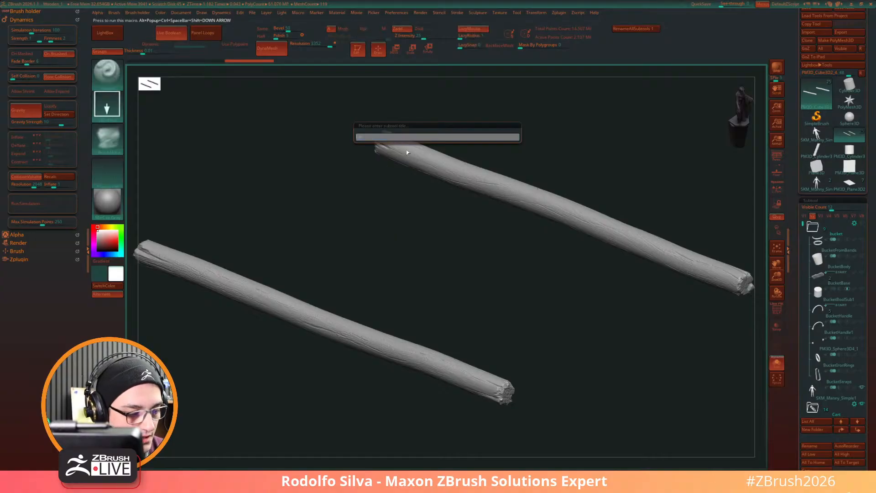
type("Log_01_")
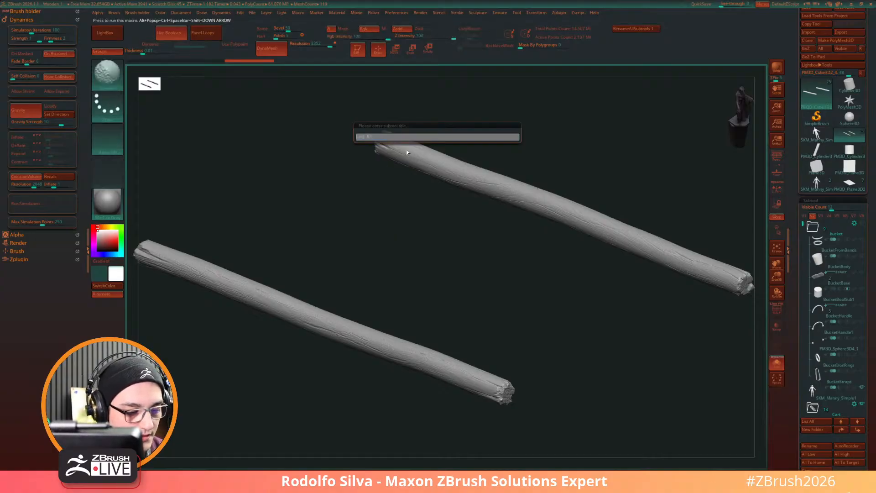
type("##")
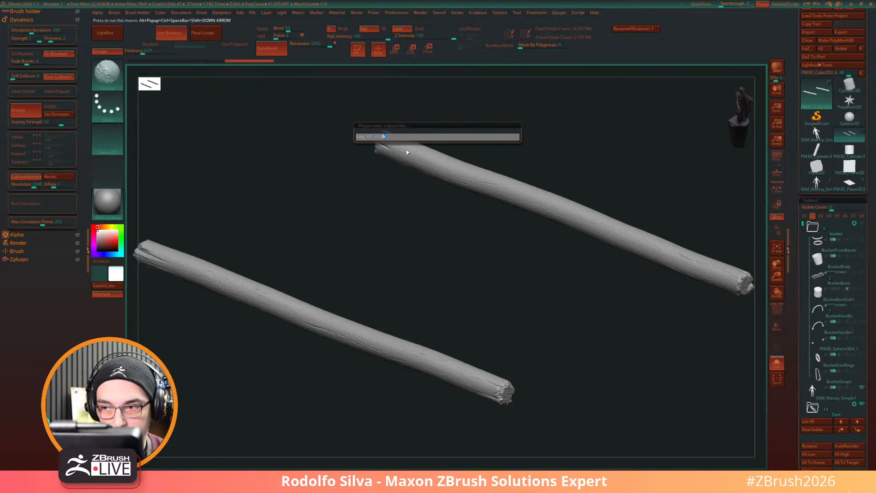
key("shift+Left")
key("shift+Left")
key("shift+Left")
key("shift+Left")
key("shift+Left")
key("shift+Left")
key("shift+Left")
key("shift+Left")
key("shift+Left")
key("shift+Left")
key("shift+Left")
key("ctrl+c")
key("Return")
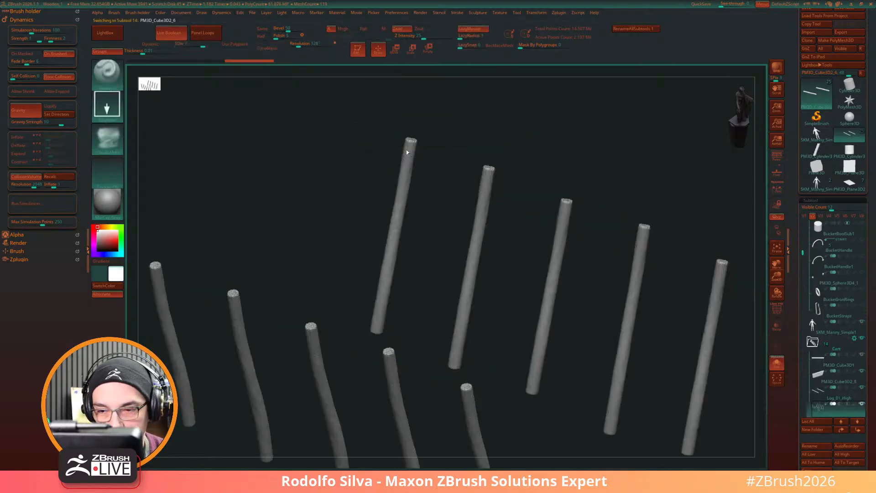
Step: Name the upright side posts Strut_01_High, adapting the copied name
key("ctrl+v")
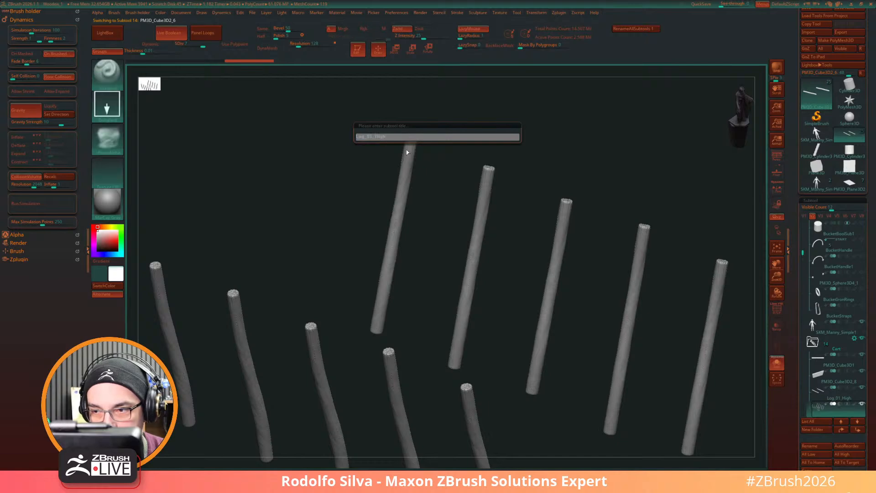
key("Delete")
key("Delete")
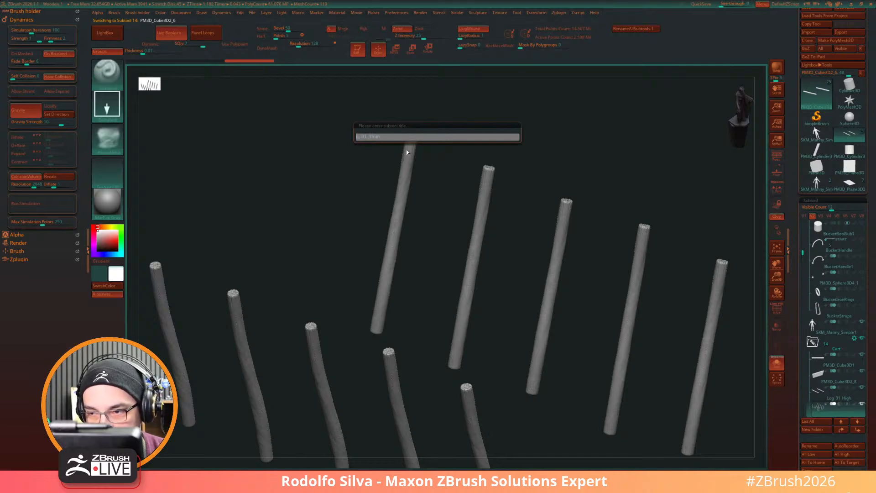
type("Stick")
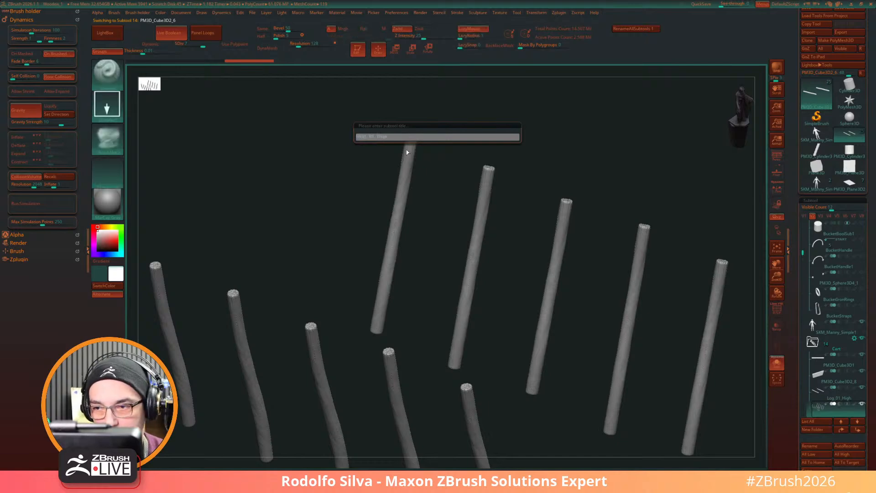
key("Return")
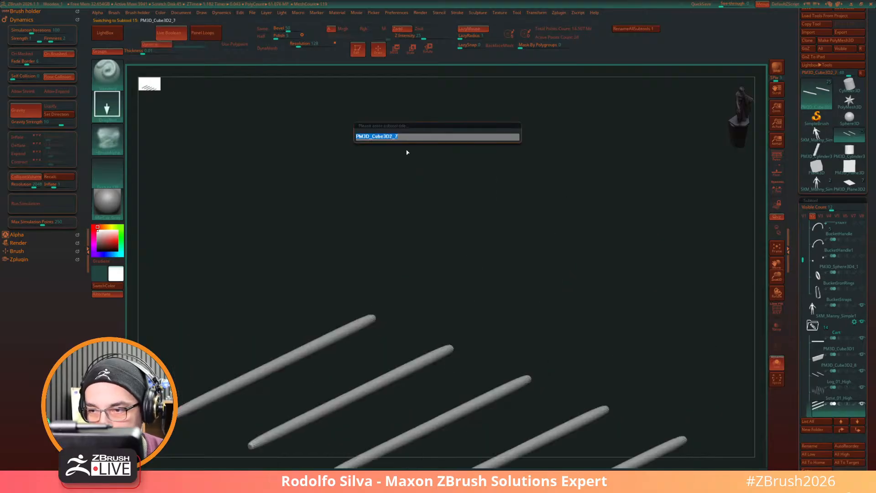
Step: Name the group of parallel slanted bars Strut_02_High, adapting the copied name
key("ctrl+v")
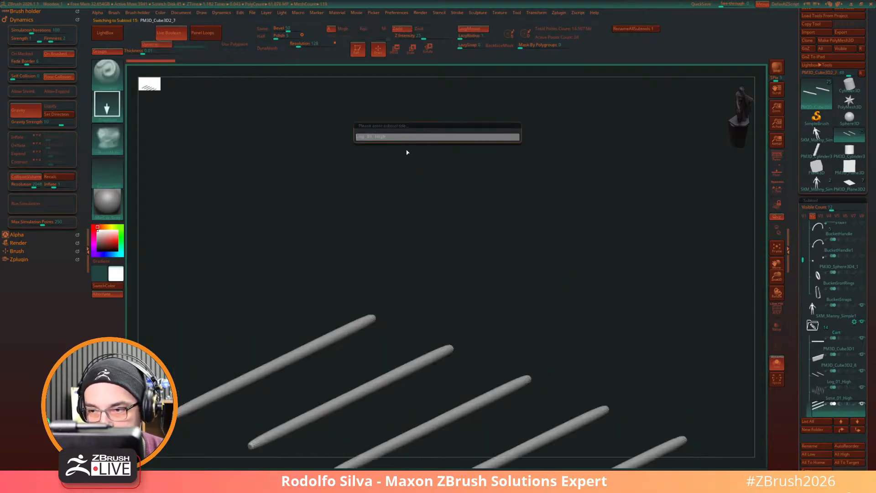
key("Delete")
key("Delete")
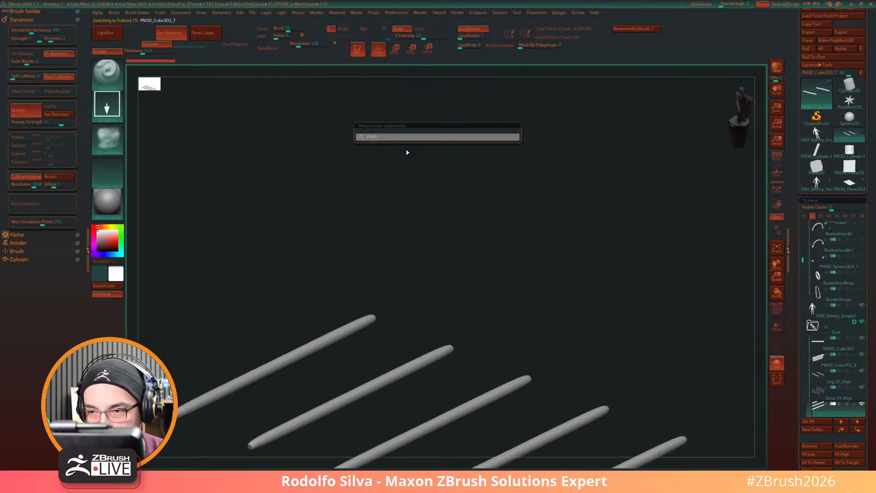
type("Bea")
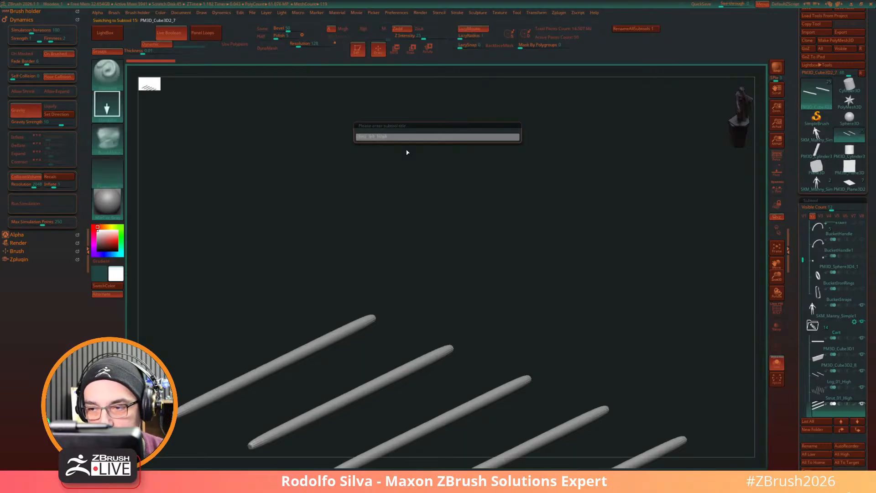
key("Return")
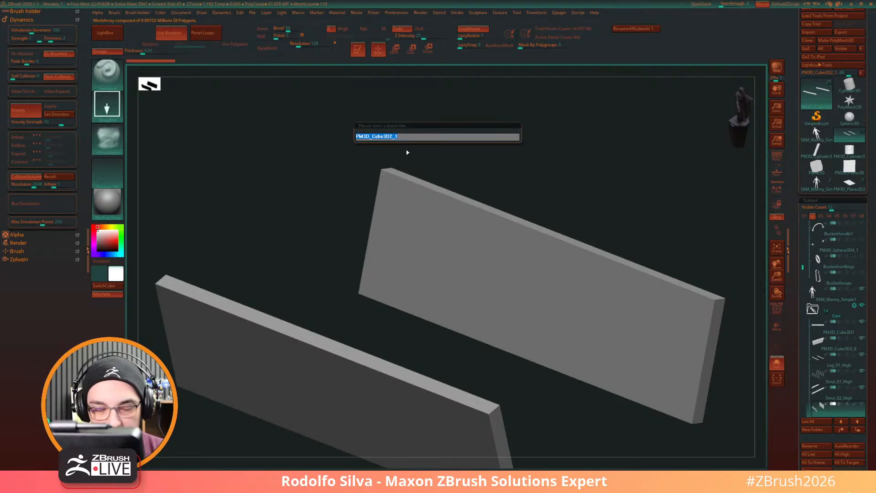
Step: Keep the plain side panels' existing name and start the sculpted side planks' name from the copied one, keeping only its High ending
key("Return")
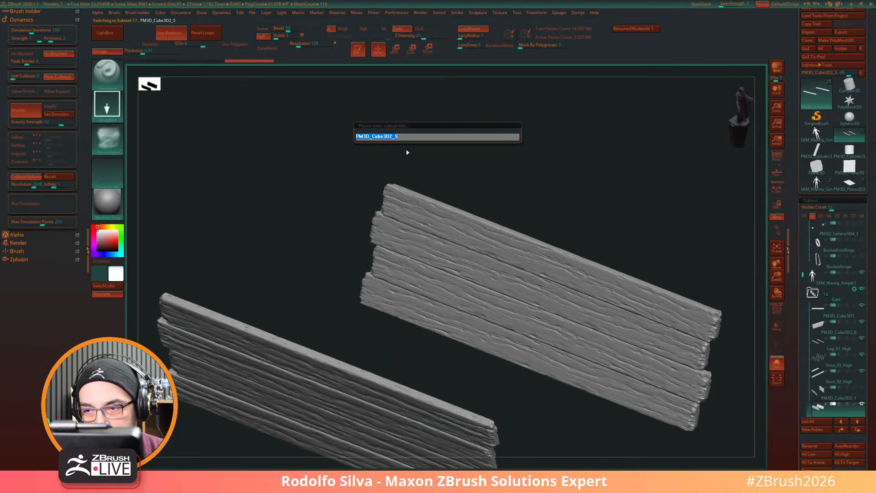
key("ctrl+v")
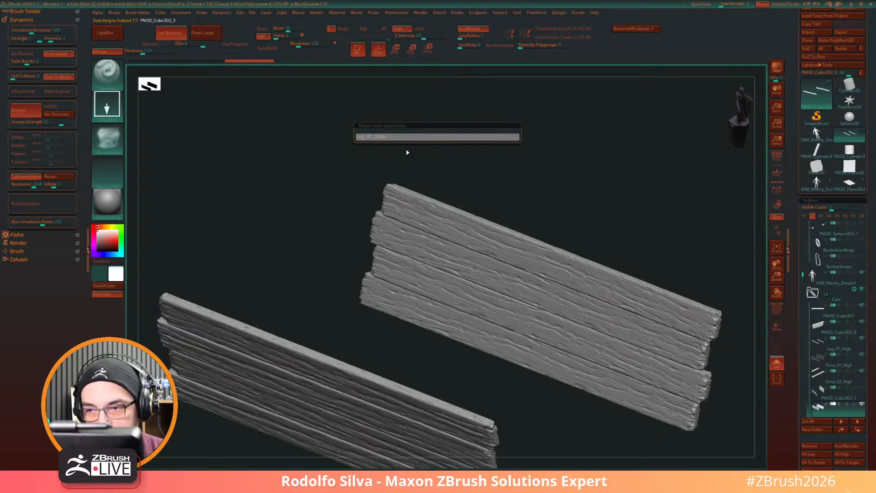
key("Delete")
key("Delete")
key("Delete")
key("Delete")
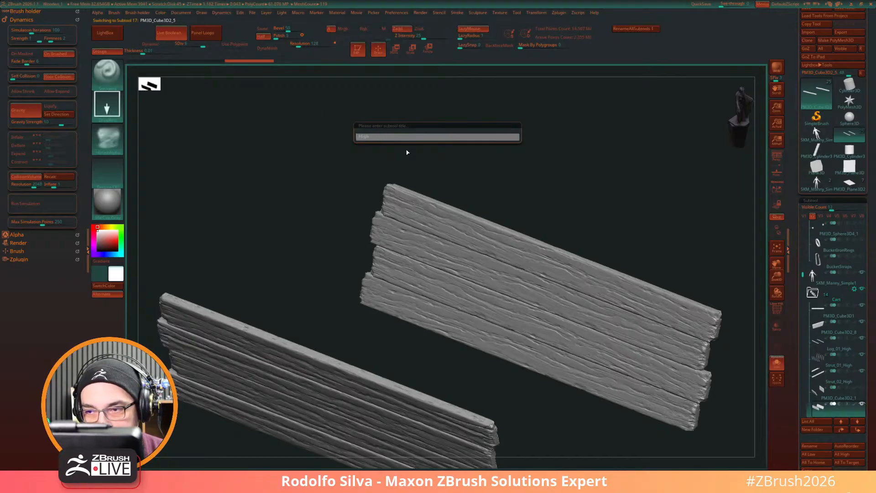
Step: Name the wooden side planks subtool Side_High and the thick wheel rim subtool Wheel_High
type("Side_")
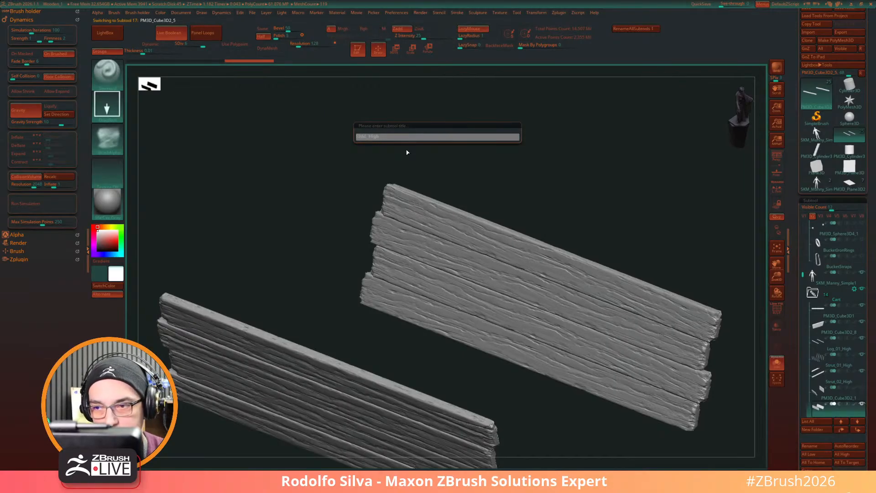
key("Return")
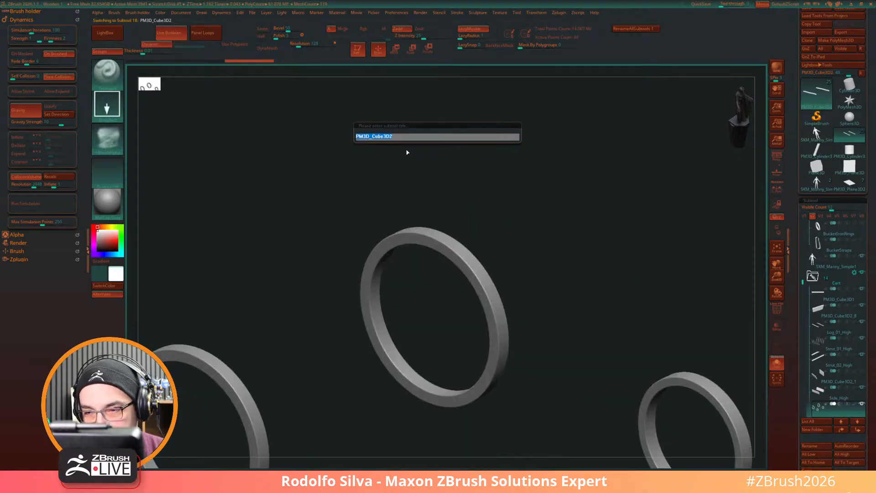
key("ctrl+v")
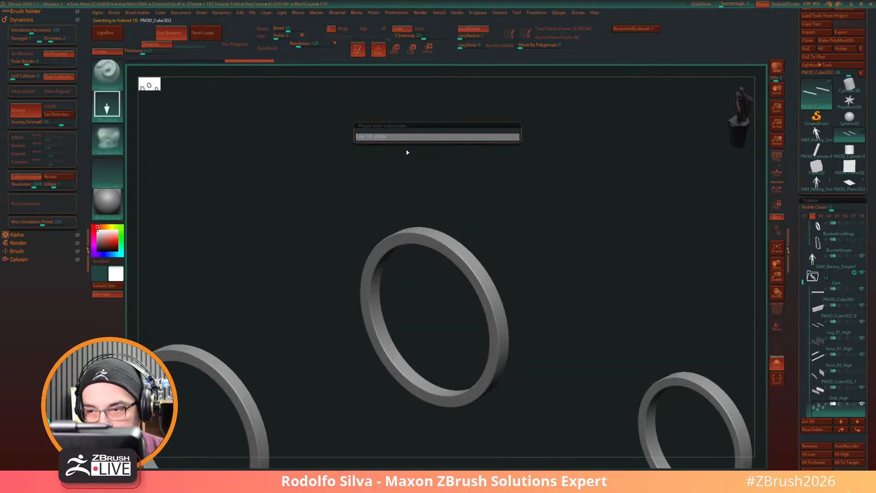
type("Wheel")
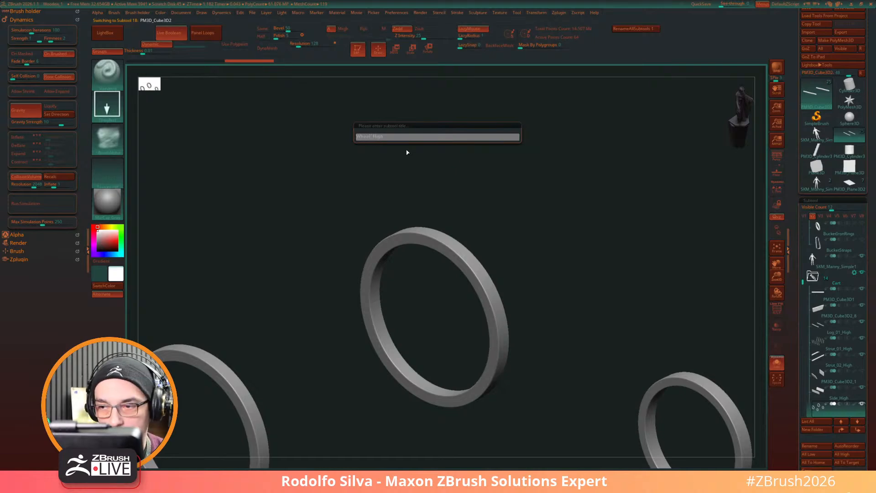
key("Return")
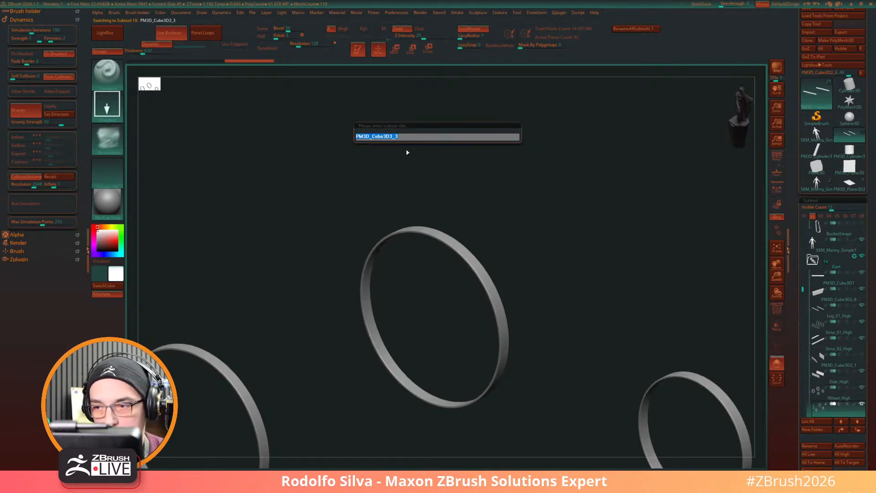
Step: Name the thin outer wheel ring subtool WheelCover_High and the wheel spokes subtool Wheel_Stuff_High
type("WheelCol")
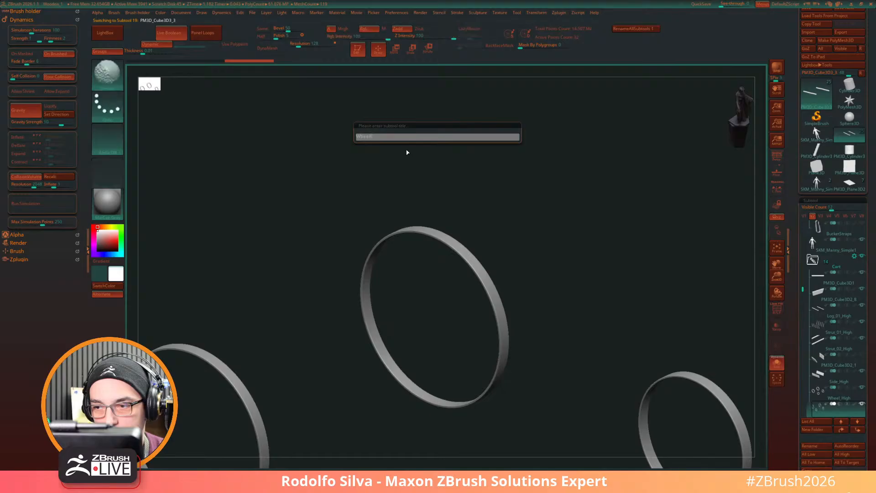
type("er_Hig")
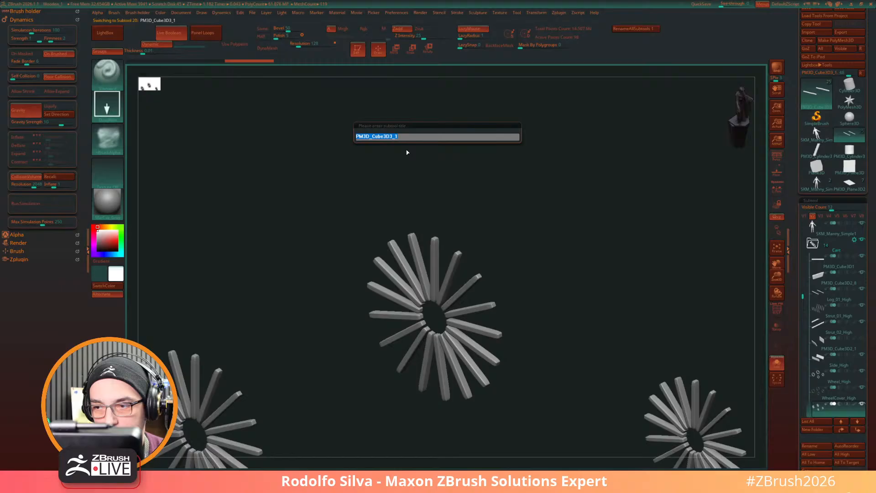
key("ctrl+v")
type("W")
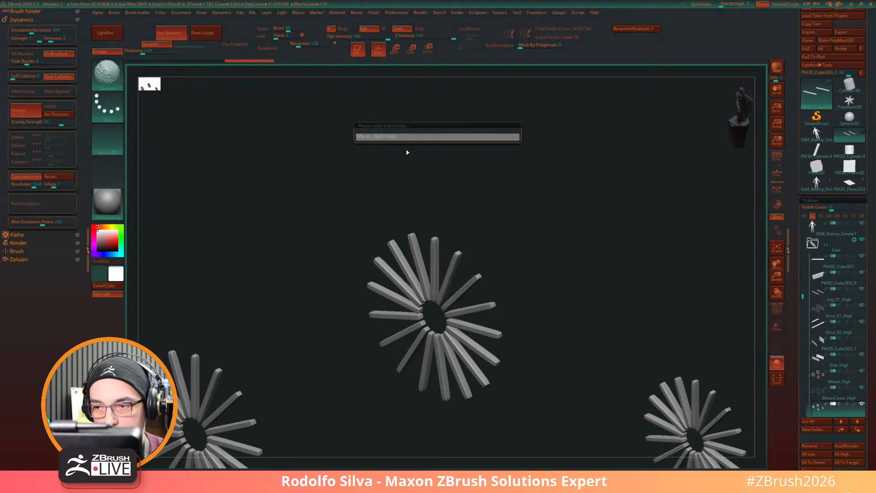
key("Return")
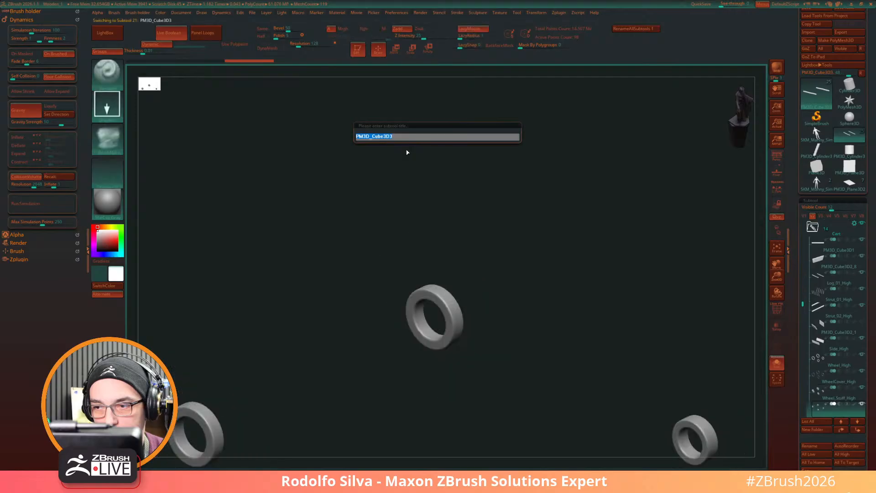
Step: Name the wheel hub ring subtool WheelCap_High
key("ctrl+v")
key("BackSpace")
key("BackSpace")
key("BackSpace")
key("BackSpace")
type("Wheel")
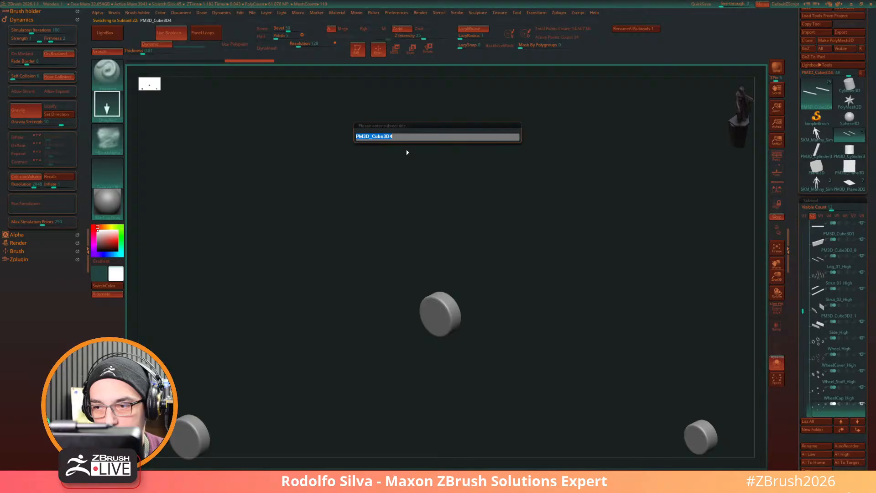
Step: Keep the existing names of the remaining subtools, end the batch renaming and show the whole cart
key("Return")
key("Return")
key("Return")
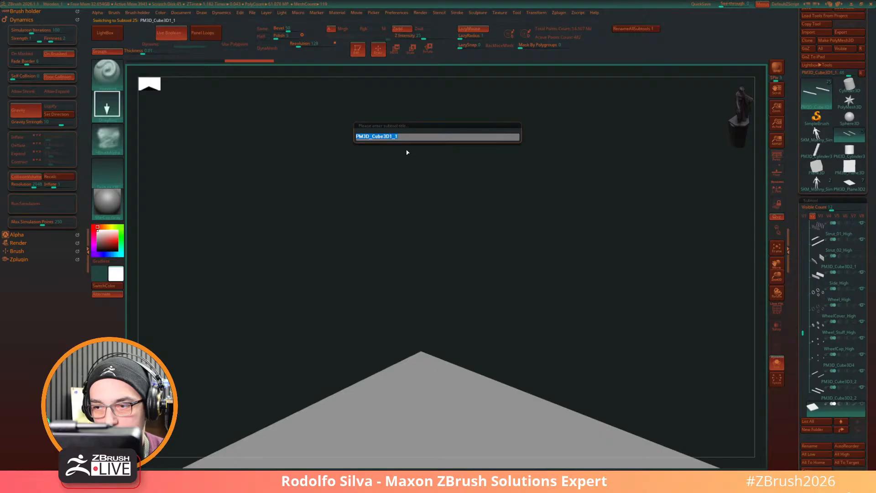
key("Return")
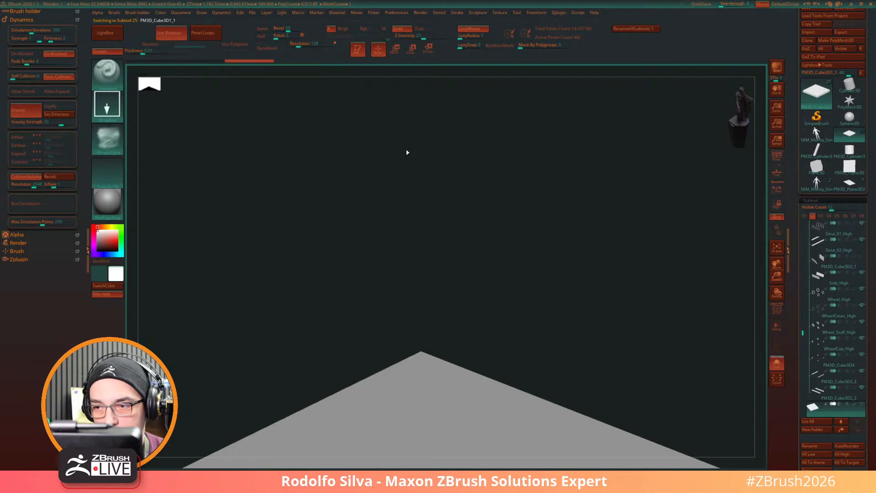
left_click_drag(498, 319, 497, 258)
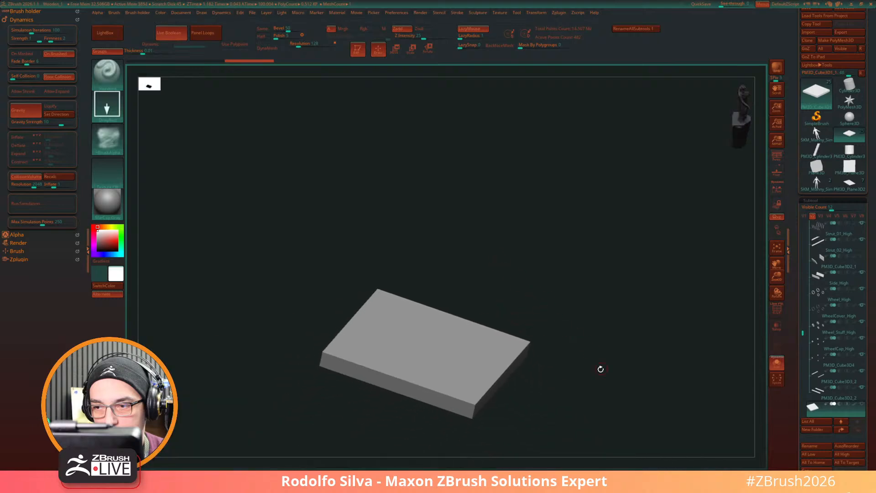
left_click(590, 377)
left_click_drag(627, 363, 611, 336)
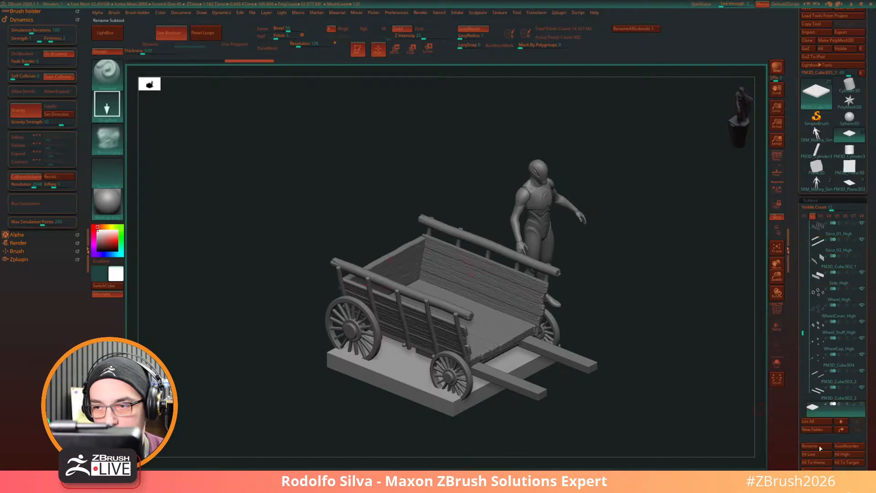
Step: Switch to the slanted-roof shelter tool PM3D_Plane3D2 and view it from the front
mouse_move(808, 286)
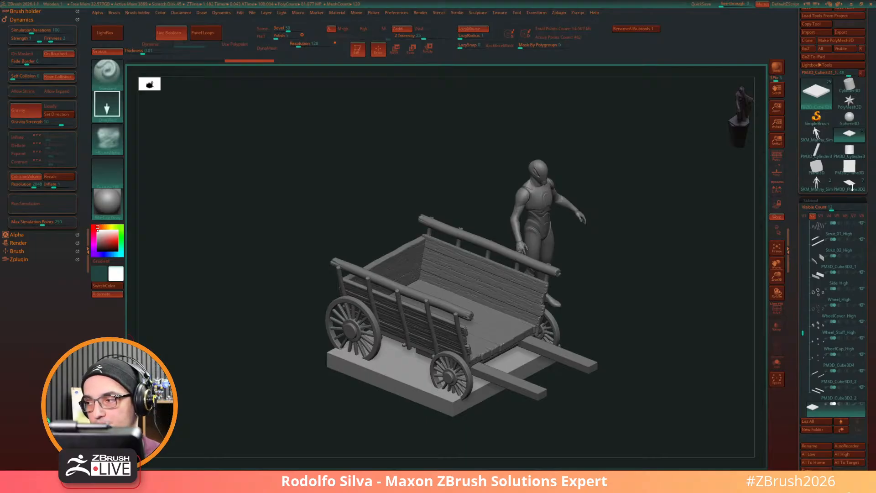
left_click(851, 184)
left_click_drag(663, 309, 597, 330)
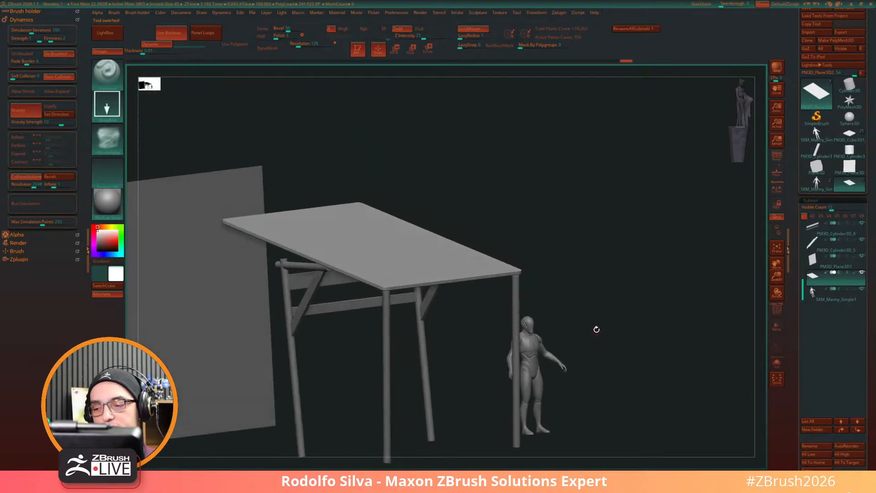
left_click_drag(597, 330, 594, 332, "shift")
left_click_drag(272, 393, 233, 328, "alt")
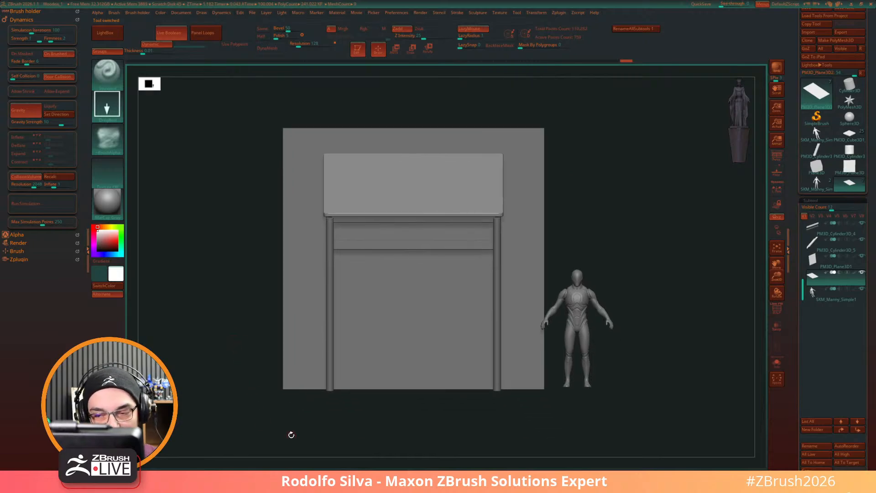
key("b")
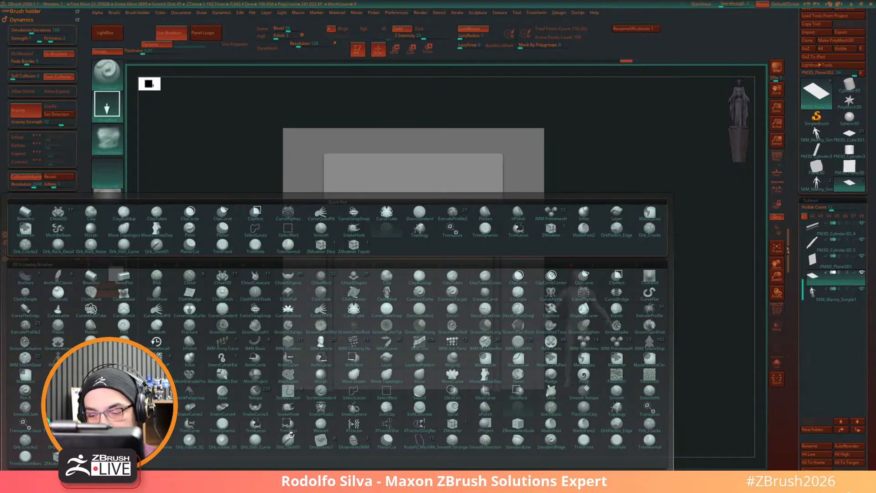
mouse_move(427, 450)
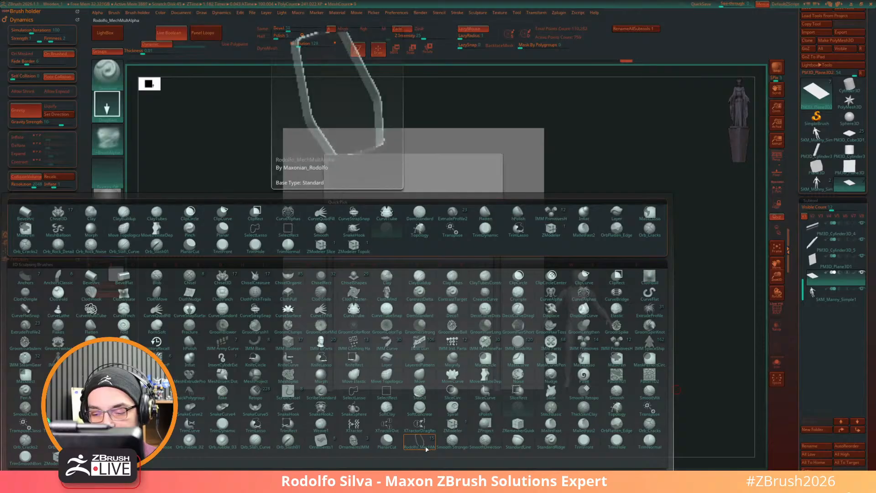
mouse_move(326, 452)
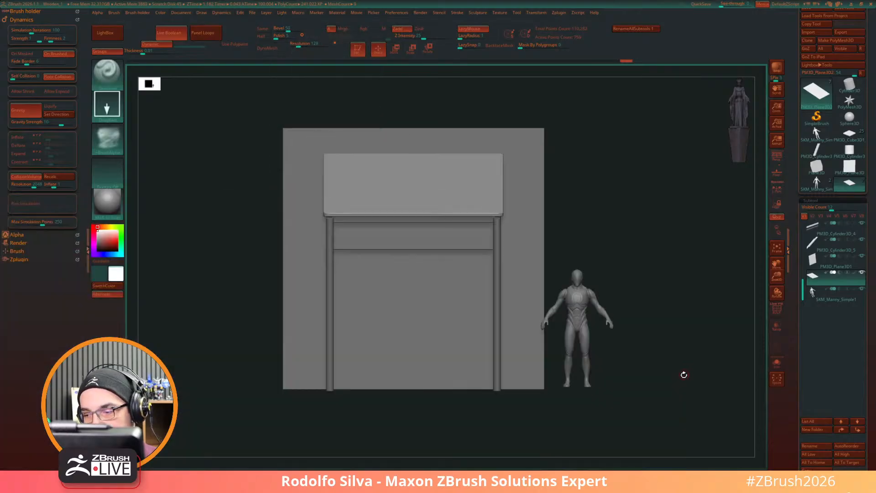
Step: Set the roof plane's dynamic subdivision thickness to 0.0207 and raise its SmoothSubdiv level
mouse_move(682, 374)
left_mouse_down()
mouse_move(692, 385)
mouse_move(627, 381)
left_mouse_up()
left_click(811, 201)
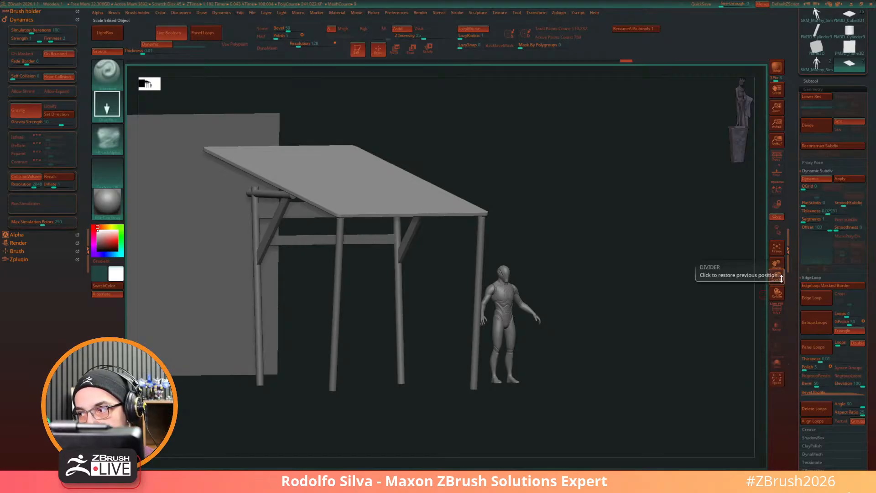
left_click_drag(697, 365, 706, 367, "alt")
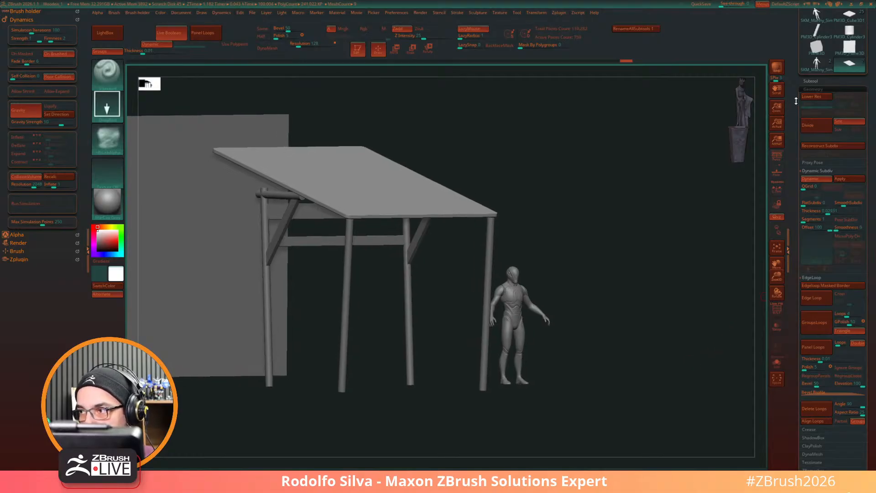
left_click_drag(797, 101, 788, 132)
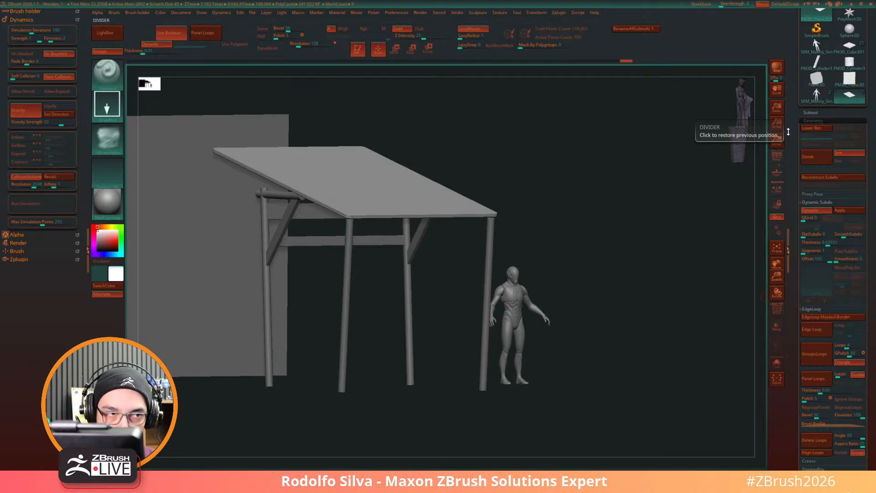
mouse_move(794, 160)
left_mouse_down()
mouse_move(787, 74)
mouse_move(796, 148)
left_mouse_up()
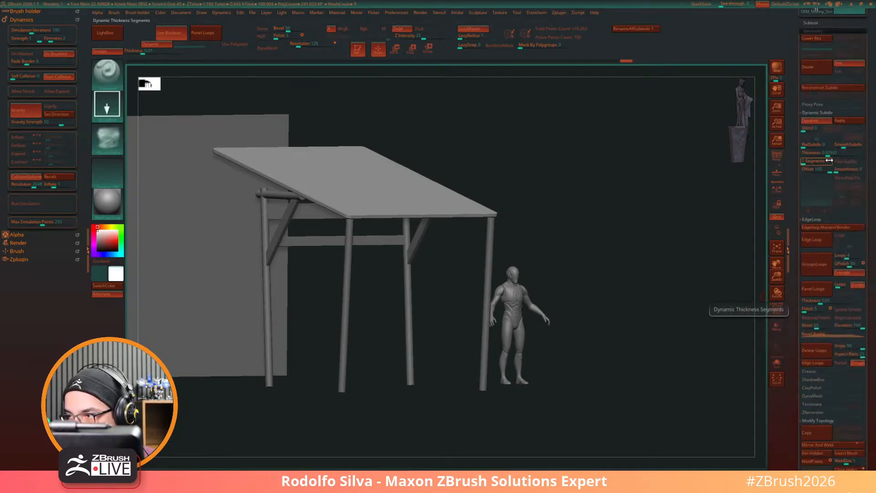
left_click(827, 156)
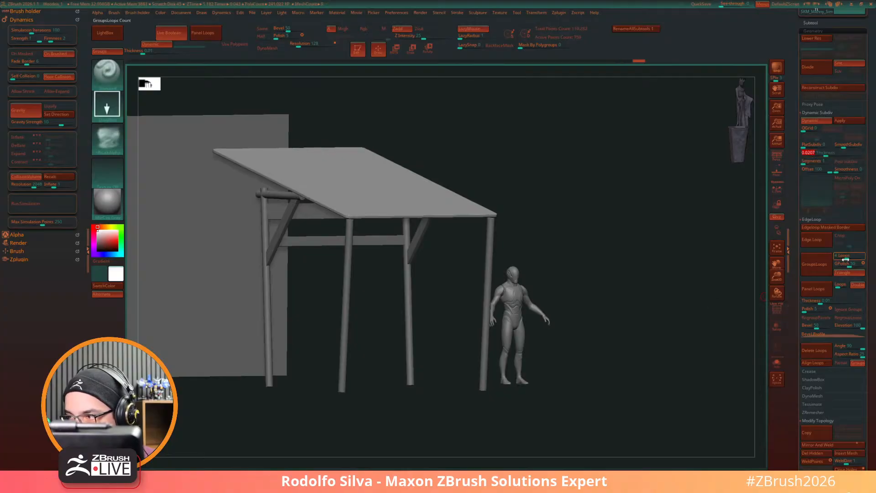
left_click(846, 147)
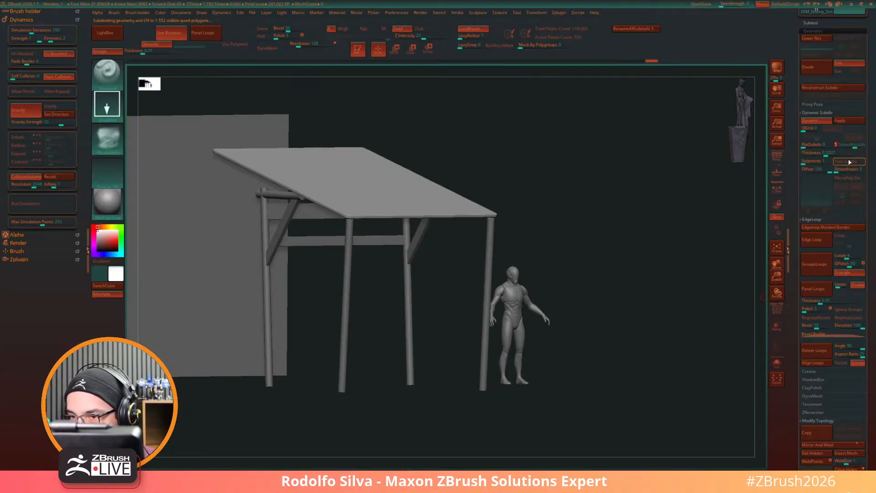
Step: Select the horizontal beam between the shelter's rear posts and display its polygon wireframe
left_click_drag(656, 318, 599, 349)
key("shift+f")
key("shift+f")
key("shift+f")
key("shift+f")
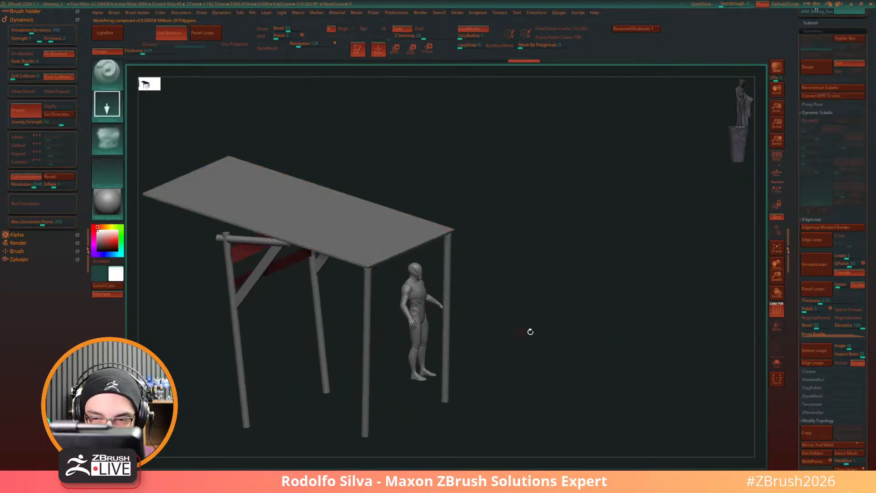
left_click_drag(522, 316, 567, 318)
key("ctrl+z")
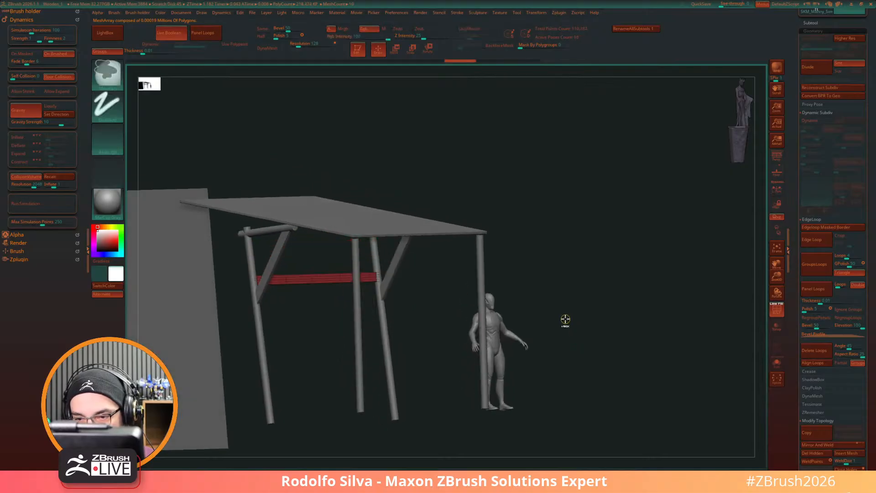
key("ctrl+shift+z")
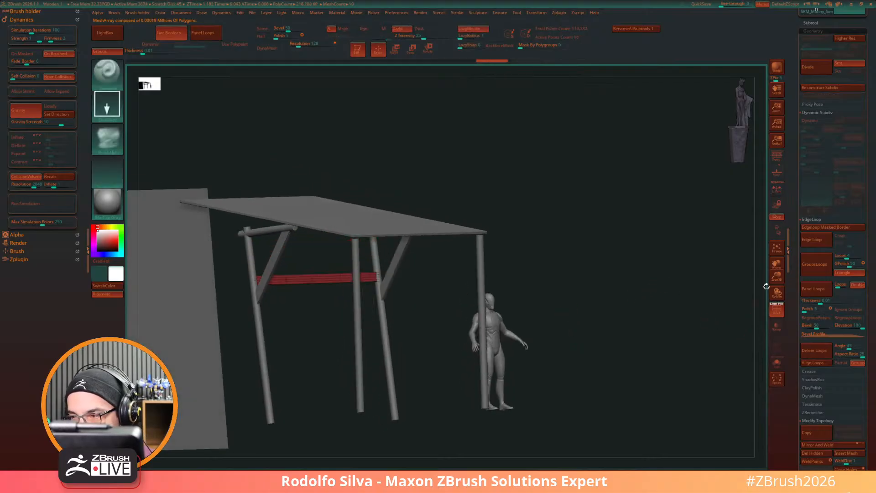
Step: Turn on Array Mesh for the horizontal beam and show its transpose line in front view
left_click(814, 32)
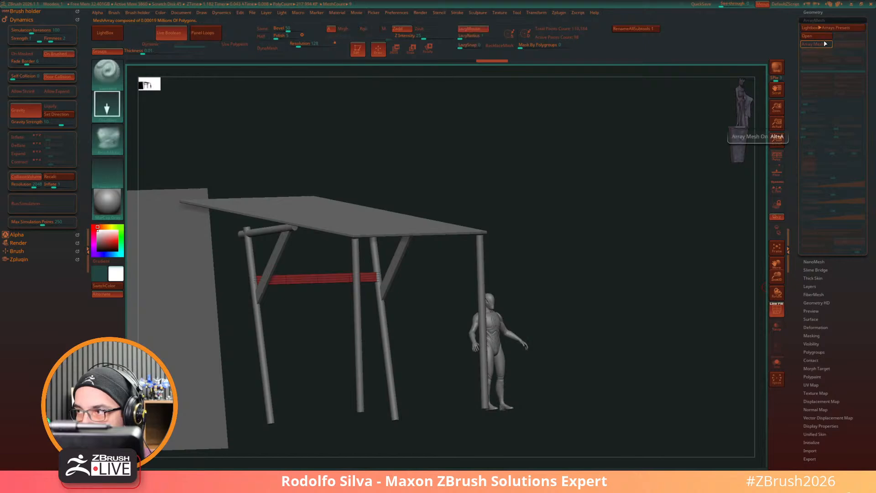
left_click(824, 46)
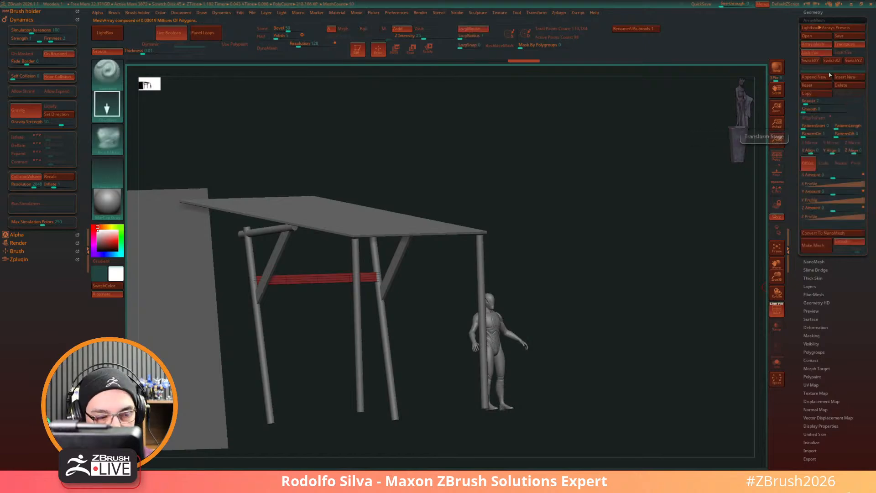
left_click_drag(678, 268, 646, 313)
key("w")
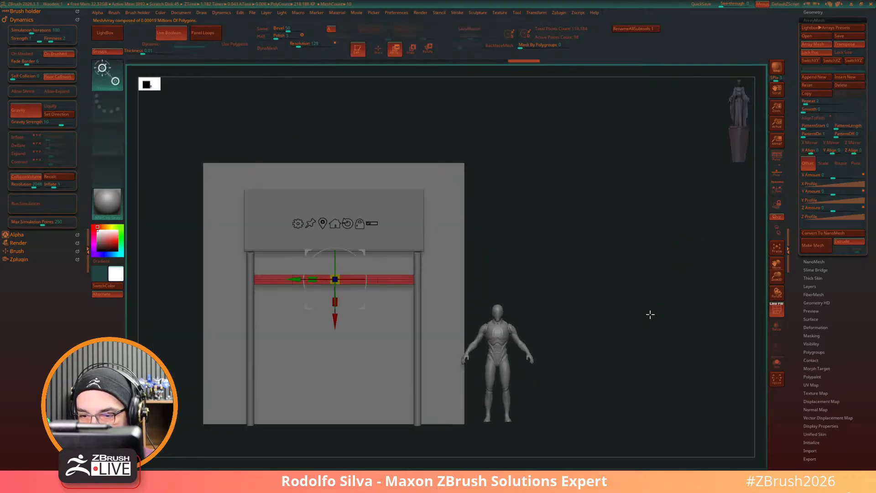
key("y")
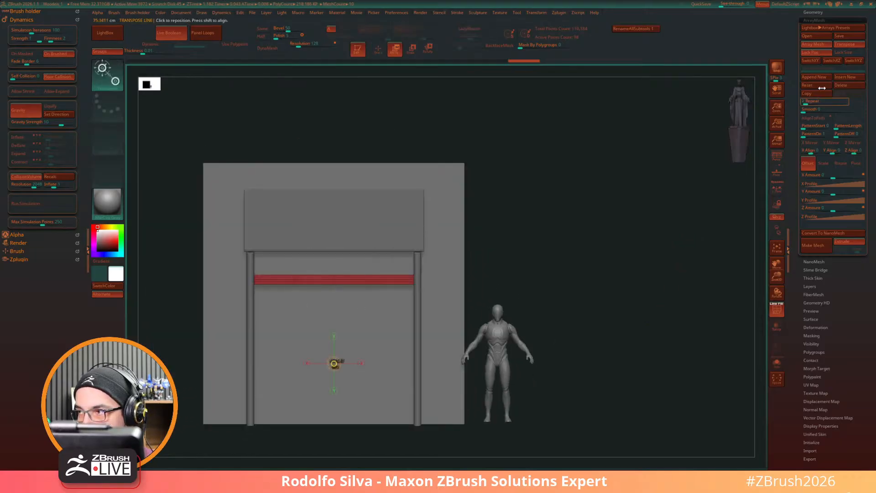
Step: Unlock the beam array's position, reset the array and lock its position again
left_click(821, 53)
left_click(820, 87)
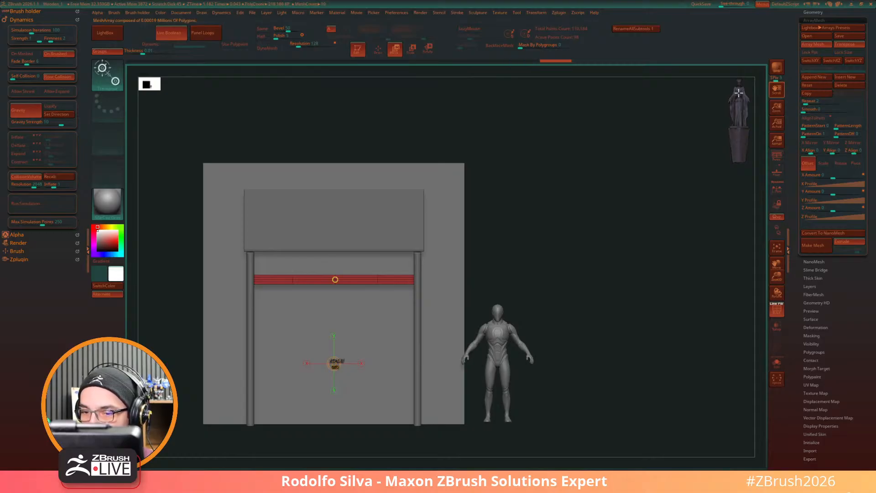
left_click(825, 52)
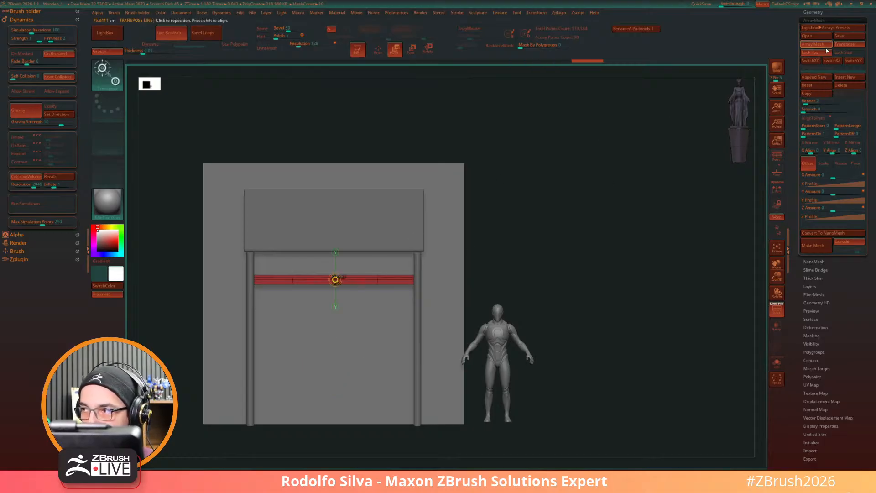
Step: Offset the arrayed beam copy upward along Y and set its Y scale amount to about 2.05
mouse_move(834, 194)
left_mouse_down()
mouse_move(841, 195)
mouse_move(809, 195)
mouse_move(829, 194)
left_mouse_up()
left_click(827, 166)
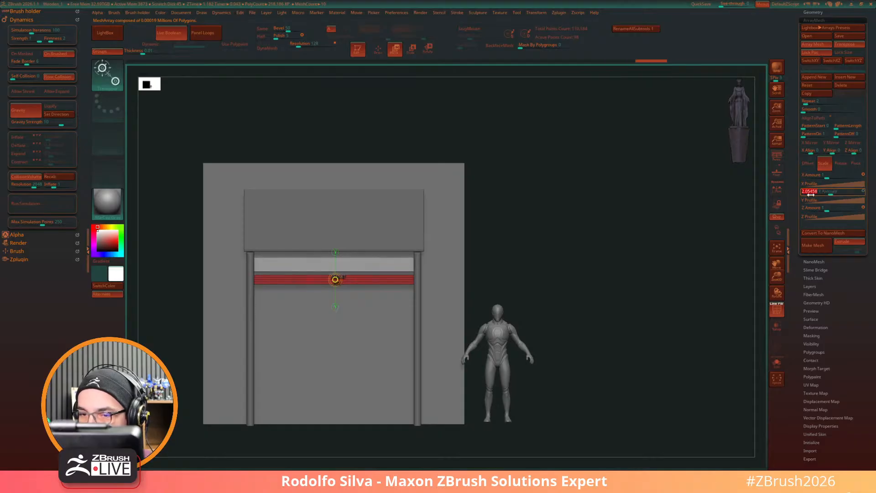
left_click_drag(621, 318, 502, 276)
left_click(336, 253)
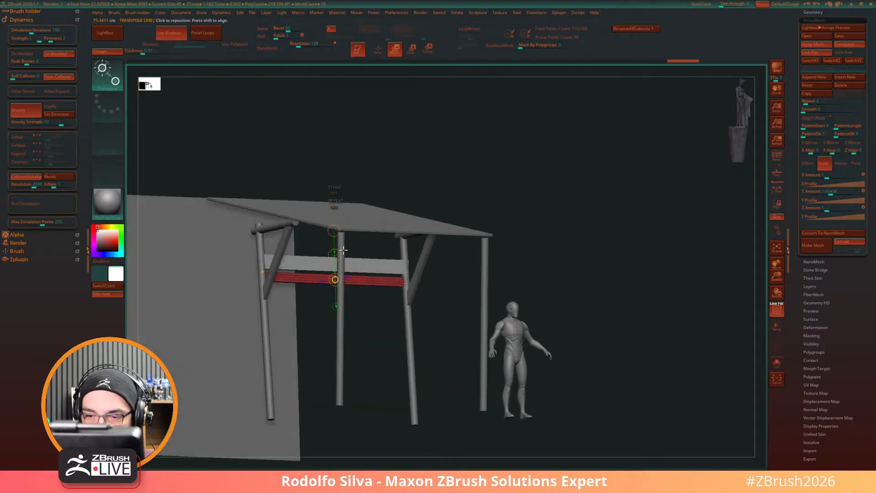
Step: Try scaling the arrayed beam copy with the transpose line, undoing the unwanted changes
key("e")
left_click_drag(338, 231, 388, 221)
key("ctrl+z")
key("ctrl+z")
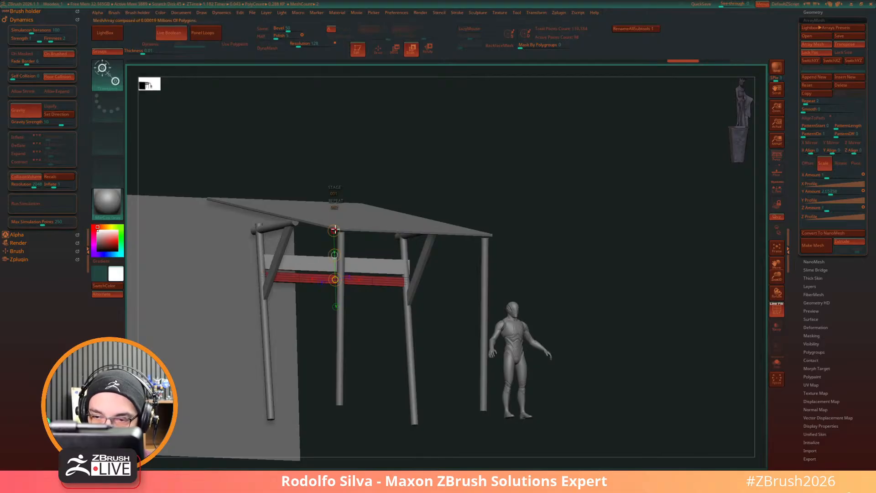
mouse_move(334, 231)
left_mouse_down()
mouse_move(336, 222)
mouse_move(337, 239)
mouse_move(338, 231)
left_mouse_up()
key("ctrl+z")
key("w")
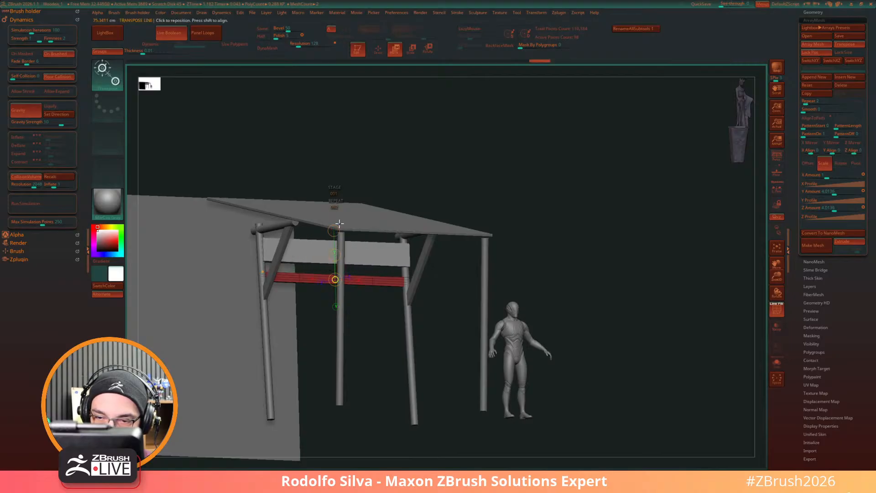
Step: Thin the arrayed beam copy in depth by scaling it with the transpose line in side view
left_click_drag(449, 312, 546, 317)
key("e")
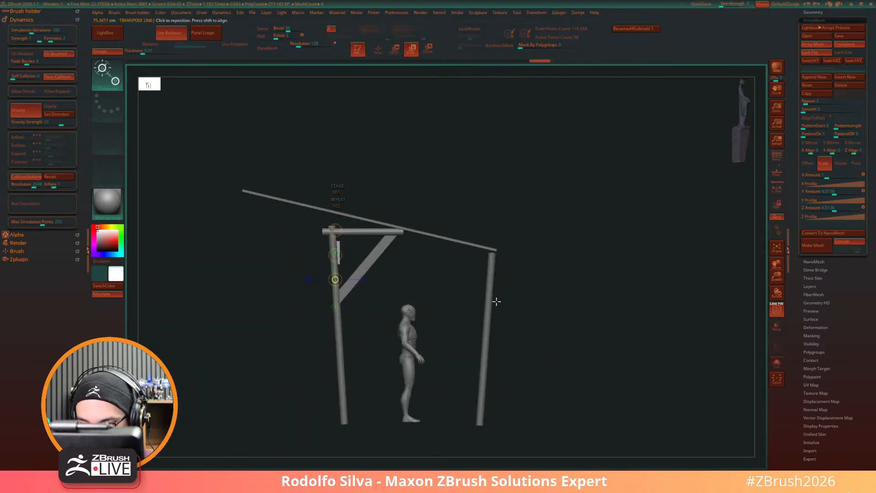
key("r")
key("e")
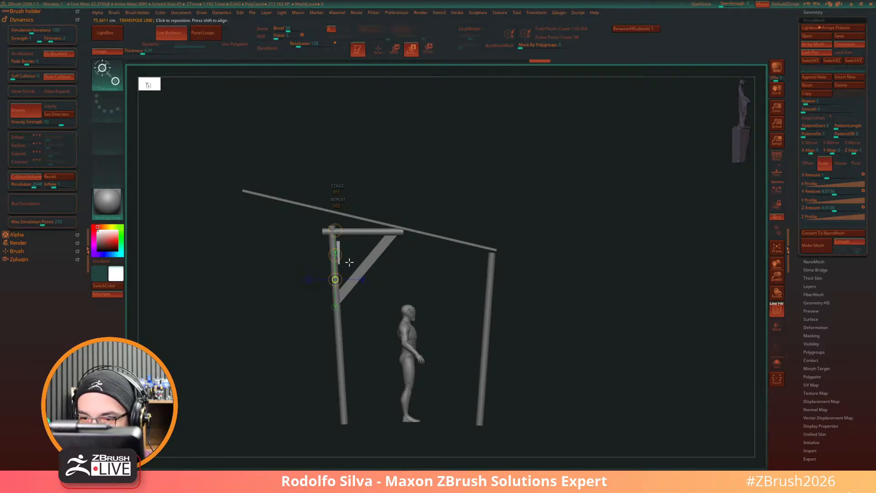
left_click_drag(384, 279, 340, 257)
left_click(335, 252)
left_click_drag(552, 307, 516, 294)
key("w")
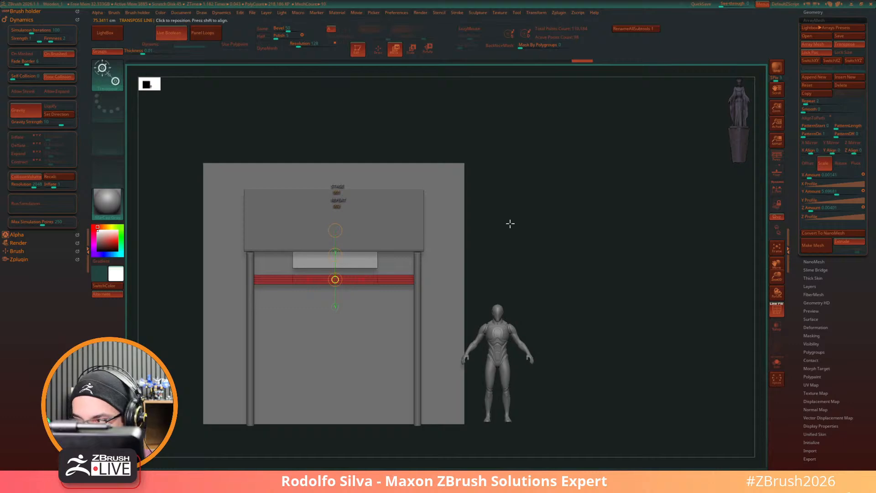
Step: Restore the arrayed beam copy's X scale amount to 1 and reduce its height with the Y scale amount
left_click(814, 177)
left_click_drag(814, 177, 828, 176)
key("Return")
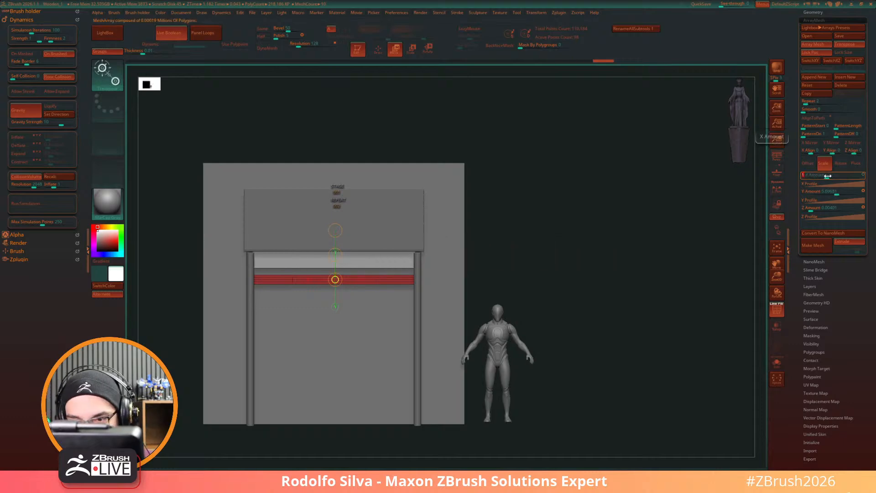
left_click_drag(593, 280, 616, 258)
left_click_drag(802, 195, 825, 178)
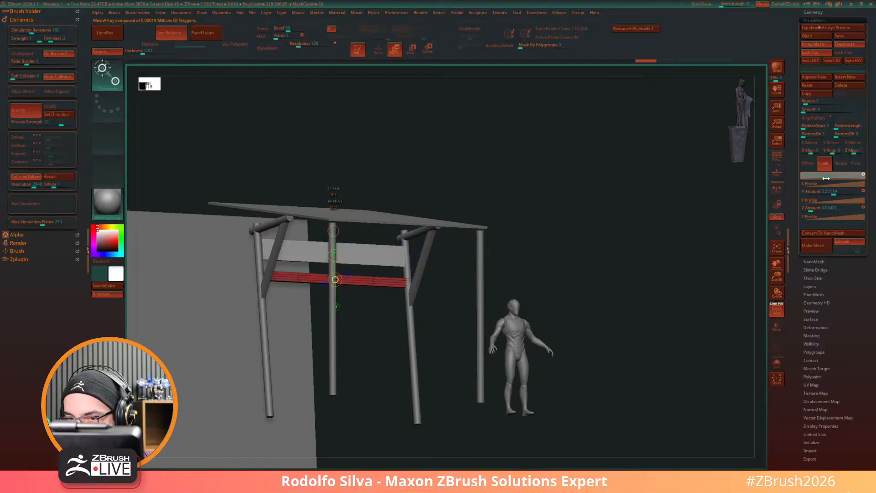
left_click_drag(659, 299, 657, 302, "shift")
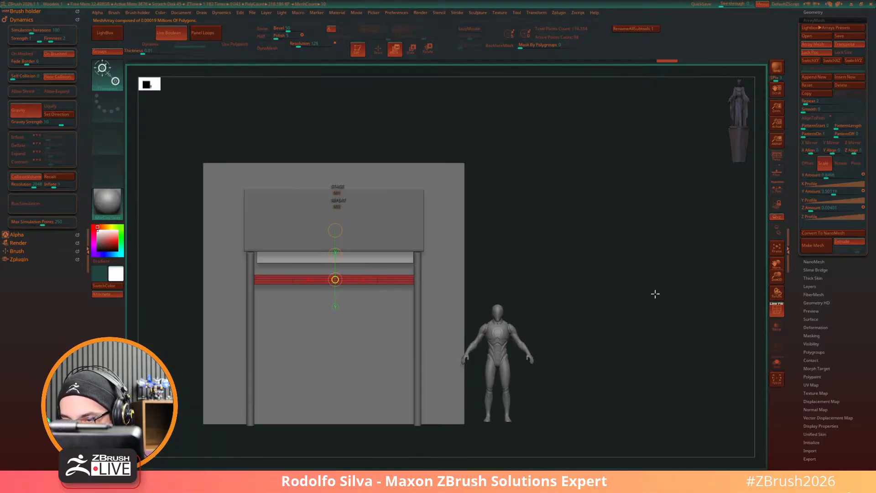
Step: Raise the arrayed beam copy slightly toward the roof edge and set its X scale amount to 1
left_click(808, 163)
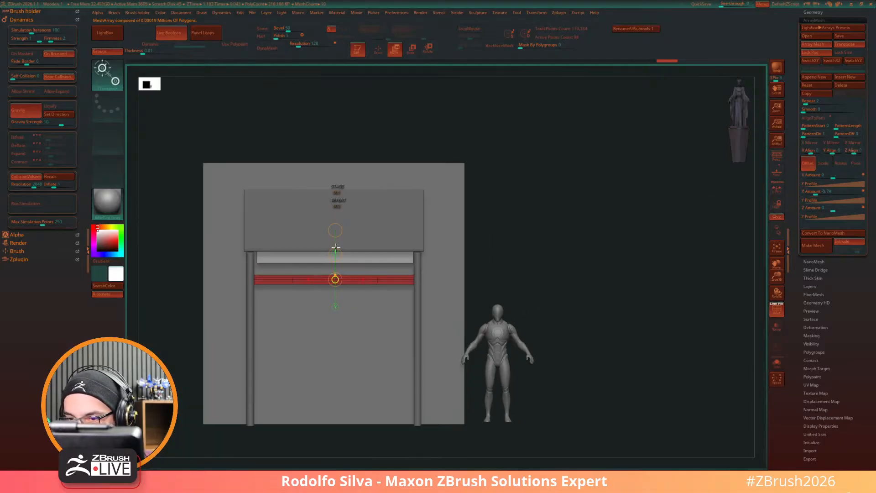
left_click_drag(336, 254, 335, 249)
left_click_drag(519, 277, 638, 258)
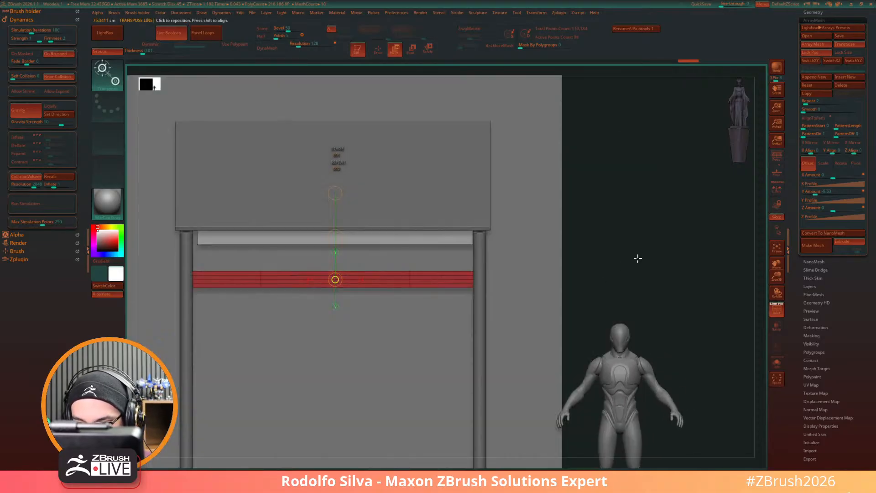
left_click(828, 164)
left_click(829, 177)
type("1")
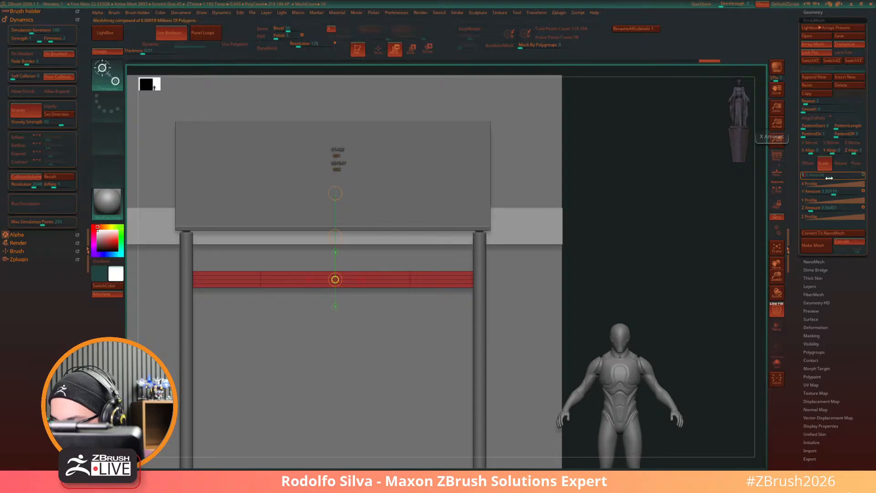
key("Return")
Step: Shift the beam array sideways to fit between the rear posts and tilt it about 4.6 degrees to follow their lean
left_click_drag(646, 269, 594, 252)
key("y")
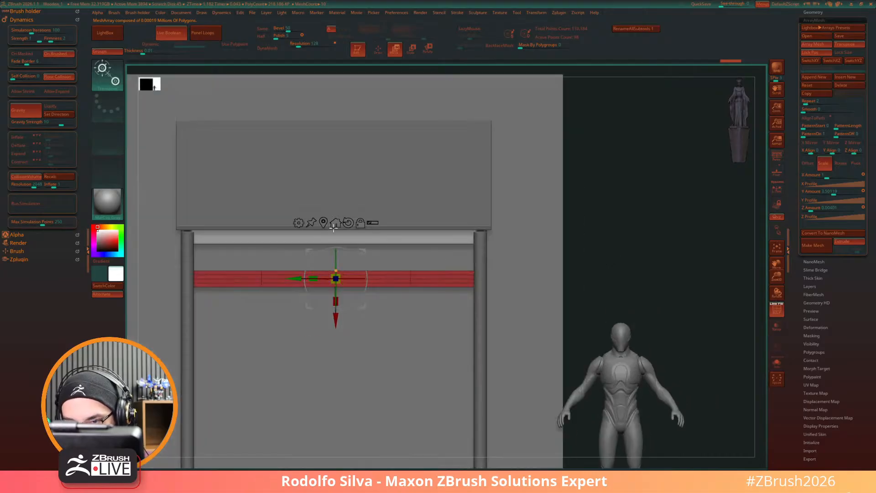
left_click_drag(299, 279, 297, 282)
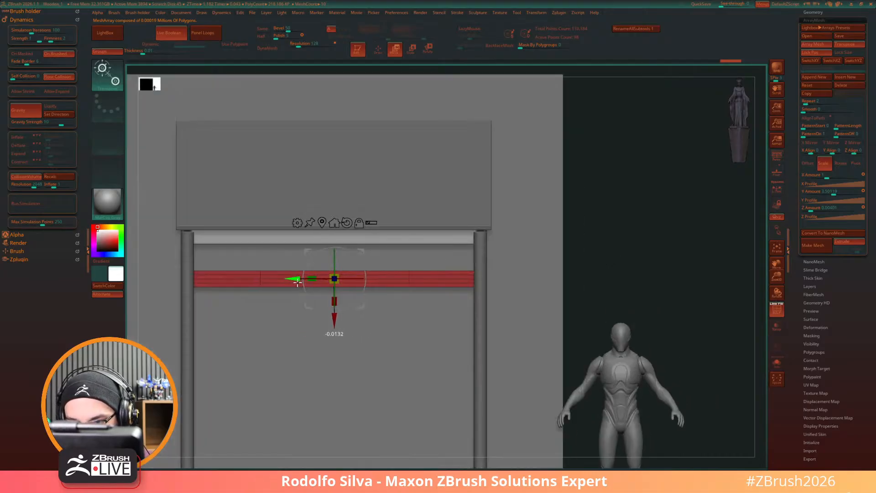
left_click_drag(650, 250, 645, 246)
left_click_drag(298, 277, 316, 280)
left_click_drag(504, 305, 571, 283, "alt")
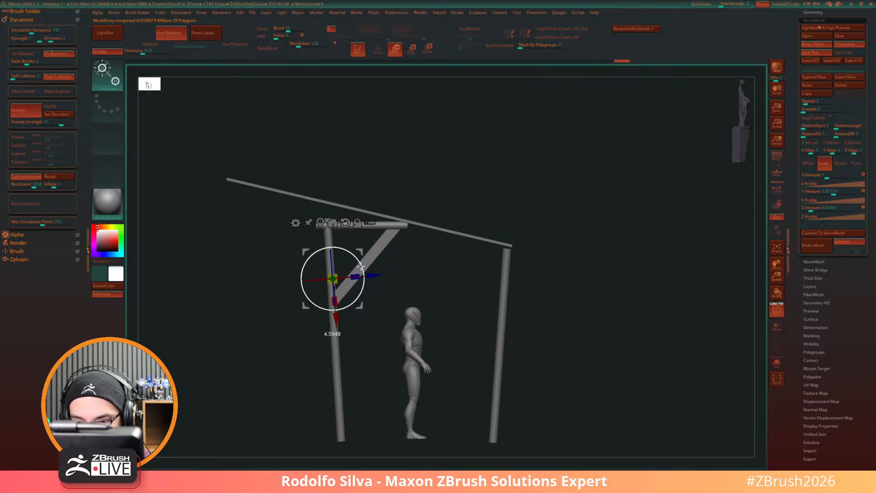
mouse_move(612, 278)
left_mouse_down()
mouse_move(601, 294)
mouse_move(581, 293)
mouse_move(573, 314)
mouse_move(603, 397)
mouse_move(579, 360)
mouse_move(602, 366)
left_mouse_up()
key("q")
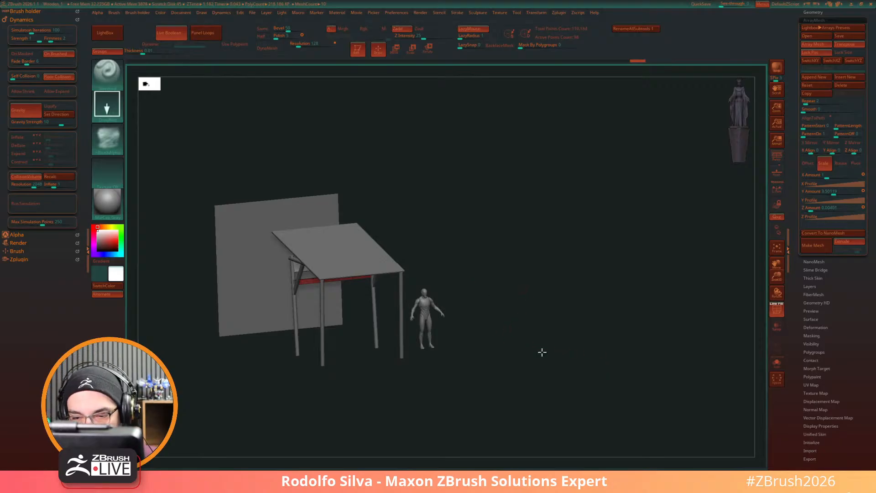
Step: Append a cube subtool to the shelter and convert it to a parametric cube primitive
left_click_drag(542, 351, 485, 280)
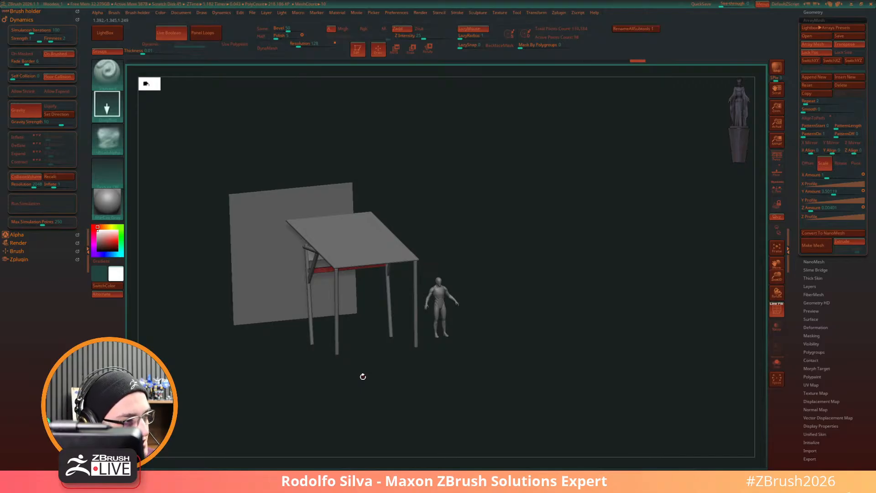
left_click_drag(552, 335, 576, 382)
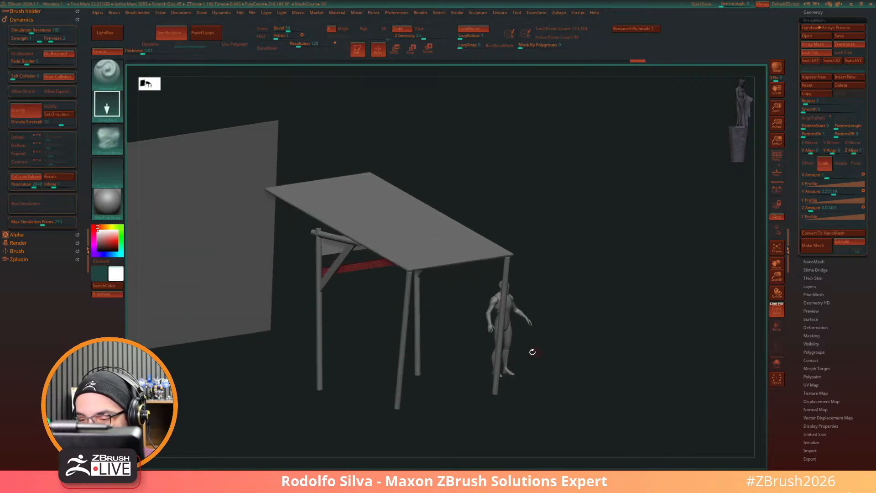
left_click_drag(794, 148, 800, 268)
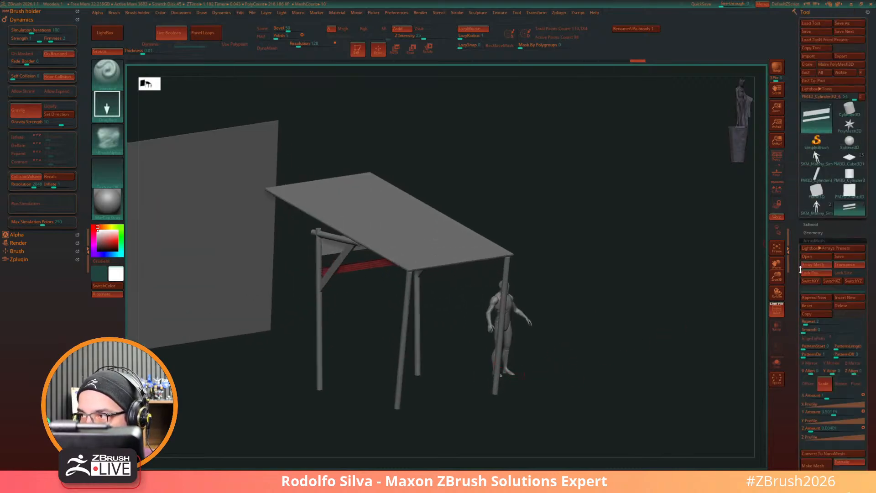
left_click(833, 220, "shift")
scroll(833, 220, "down", 3)
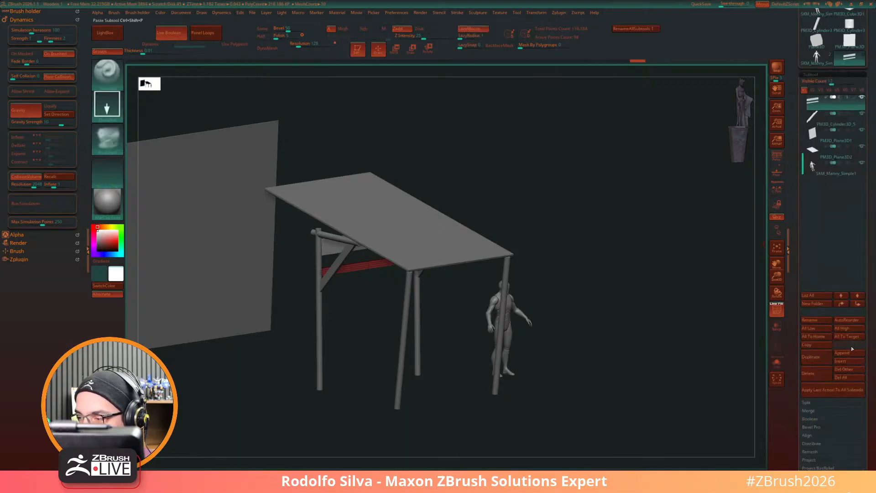
left_click(849, 352)
left_click(548, 363)
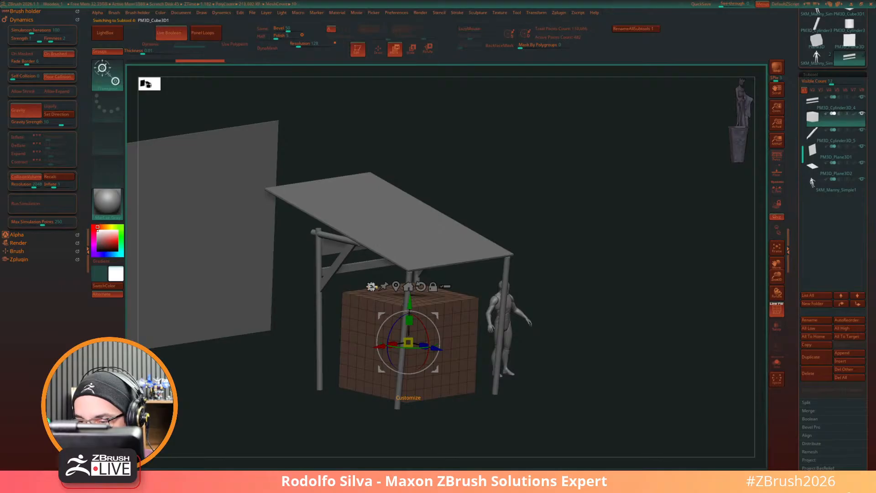
left_click(372, 287)
left_click(439, 287)
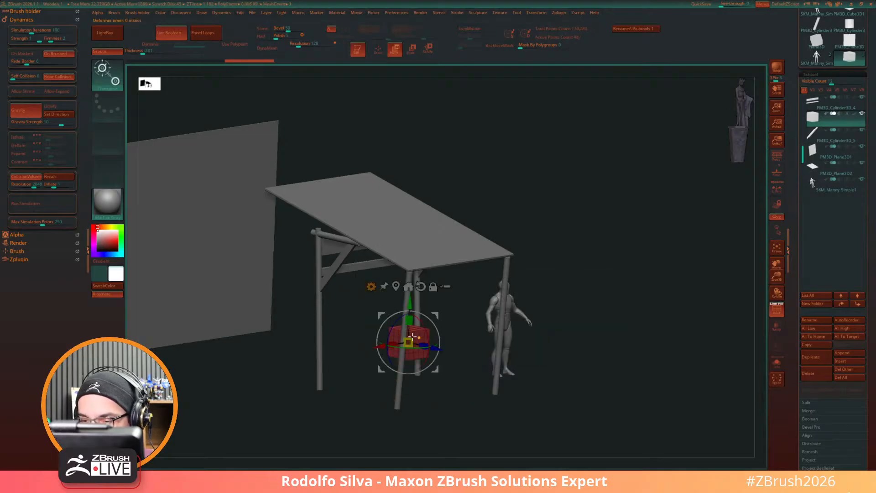
Step: Move the cube beside the mannequin and reshape it into a thin, wide tabletop slab
left_click_drag(412, 335, 376, 347)
left_click_drag(566, 389, 552, 392, "shift")
left_click(543, 333)
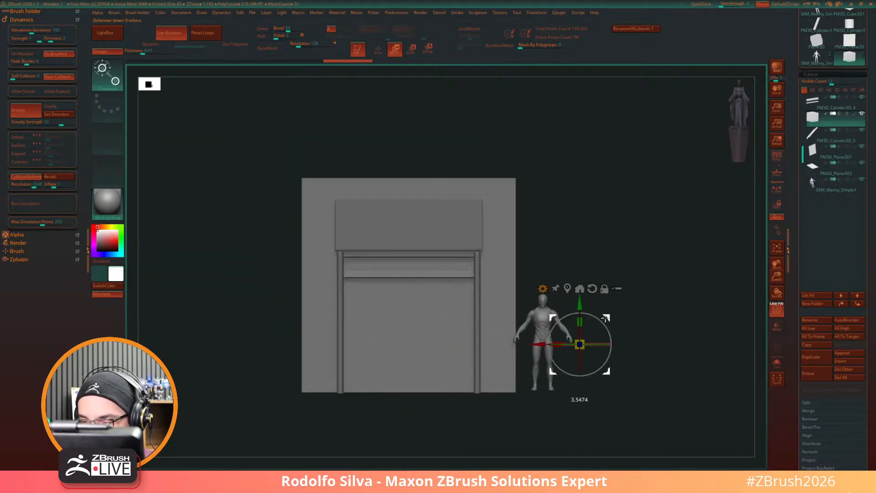
mouse_move(582, 318)
left_mouse_down()
mouse_move(581, 337)
mouse_move(582, 329)
left_mouse_up()
left_click_drag(613, 360, 634, 413)
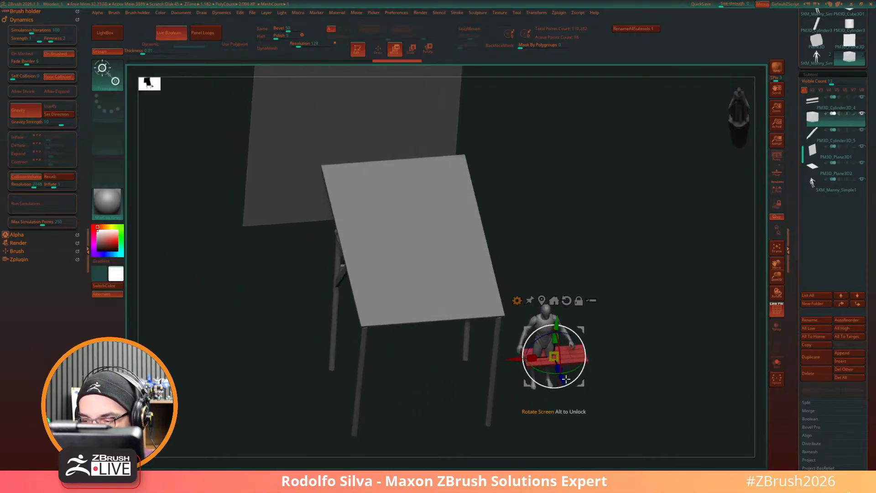
left_click_drag(560, 379, 566, 394)
Step: Slide the slab in front of the mannequin's legs to compare its width and height with the figure
left_click_drag(639, 387, 631, 385, "shift")
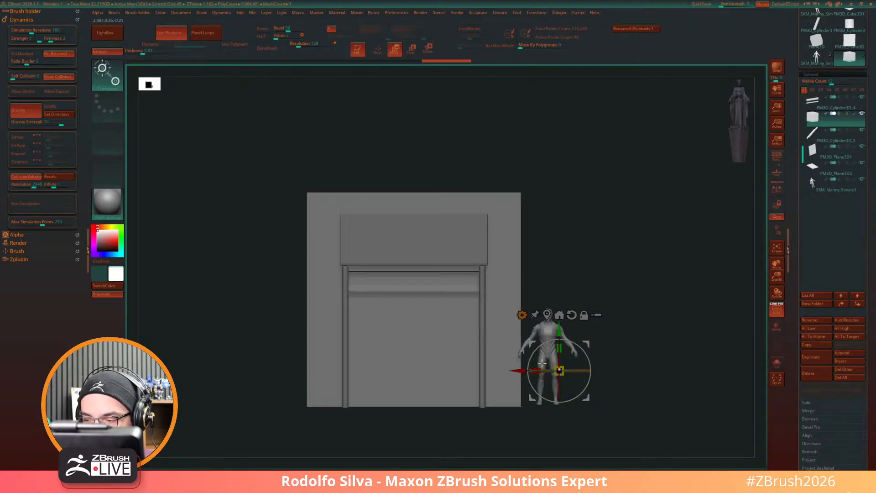
left_click_drag(538, 370, 536, 370)
left_click_drag(650, 375, 571, 352)
left_click_drag(467, 306, 451, 316)
left_click_drag(598, 338, 612, 302)
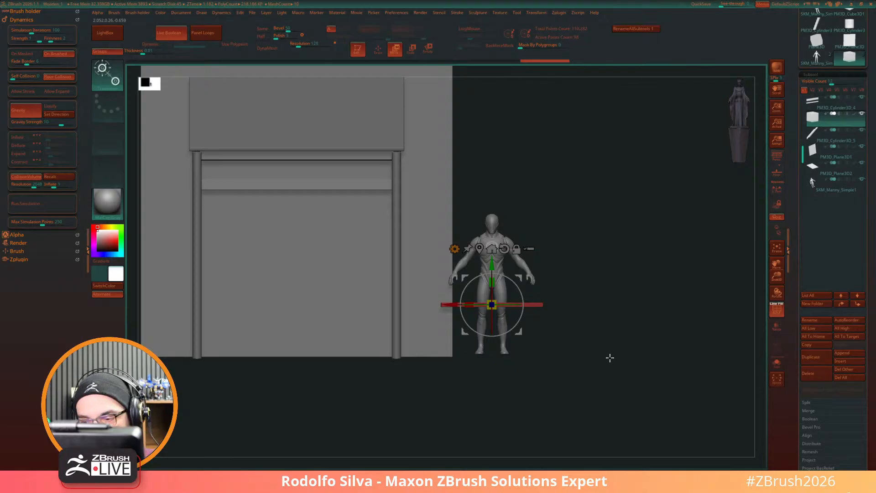
left_click_drag(609, 358, 586, 378)
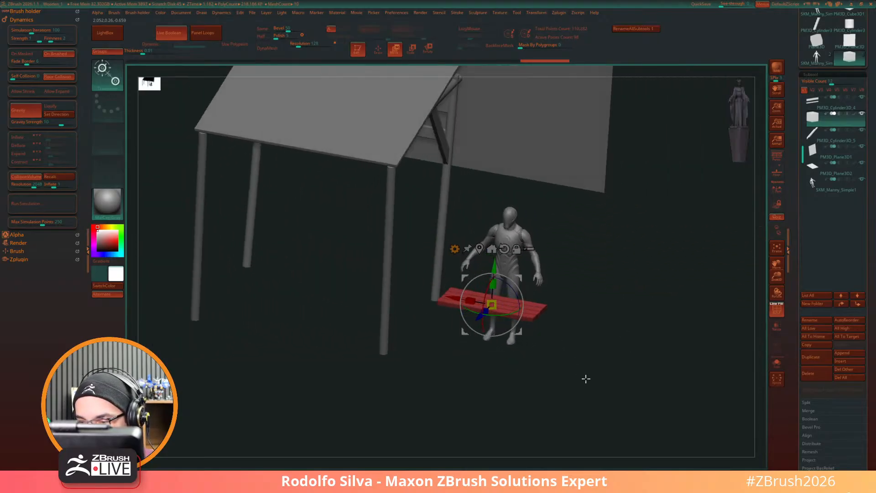
Step: Move the slab under the shelter roof, placing it between the front posts at table height
left_click(492, 250)
left_click_drag(444, 362, 423, 391)
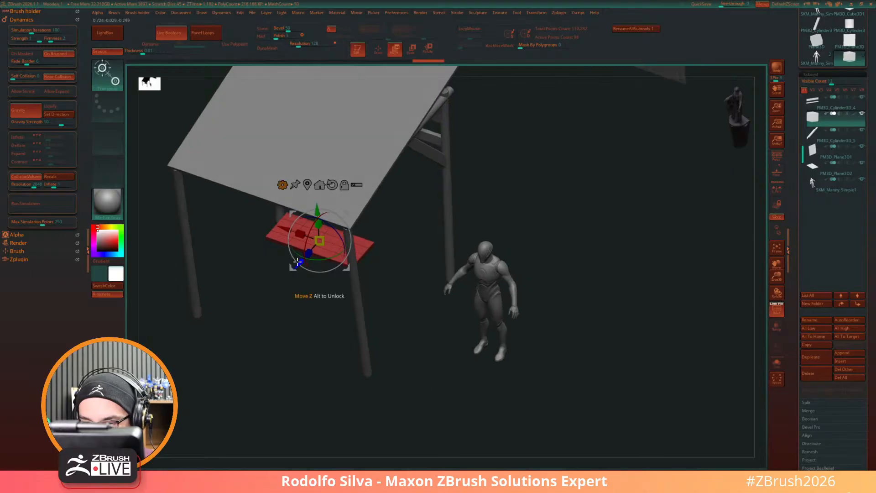
left_click_drag(299, 264, 269, 316)
left_click_drag(313, 391, 293, 346, "shift")
left_click_drag(283, 242, 319, 264)
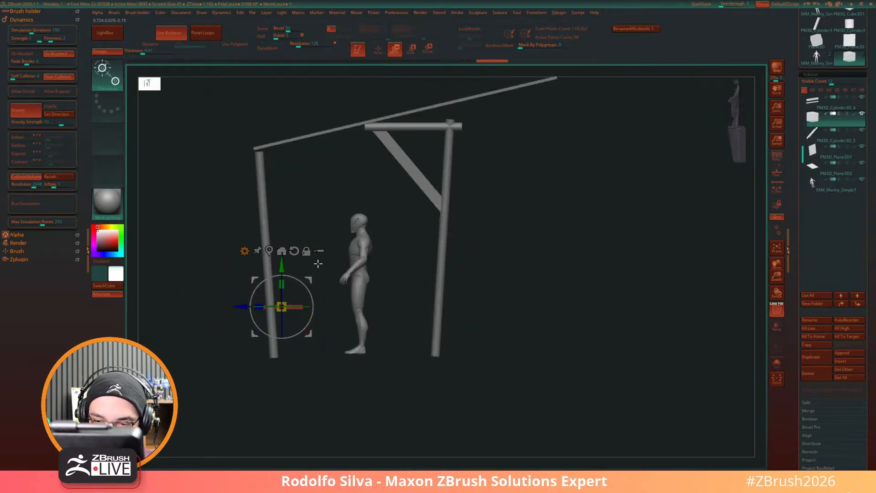
left_click_drag(355, 399, 472, 384)
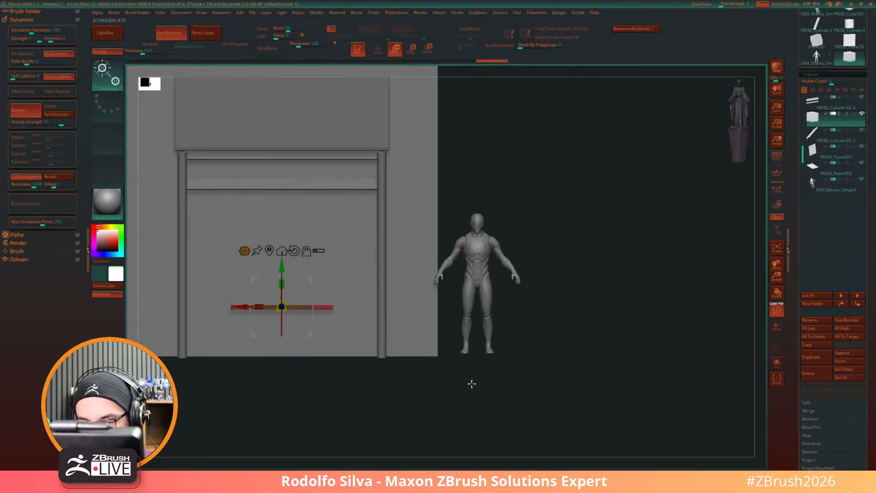
left_click_drag(570, 372, 385, 416, "shift")
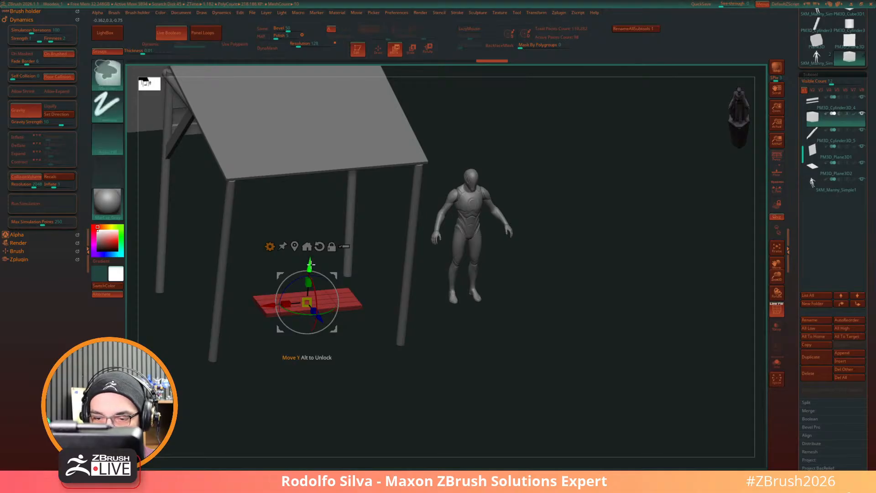
Step: Duplicate the slab downward, turn the copy into a cube primitive and scale it into a narrow leg beneath the tabletop
left_click_drag(311, 264, 309, 290, "ctrl")
left_click(268, 272)
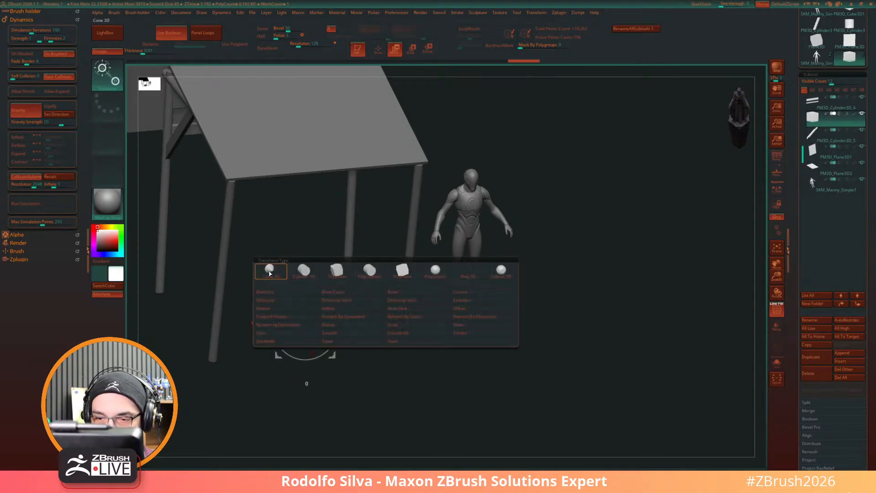
left_click(338, 272)
left_click_drag(306, 315, 319, 335)
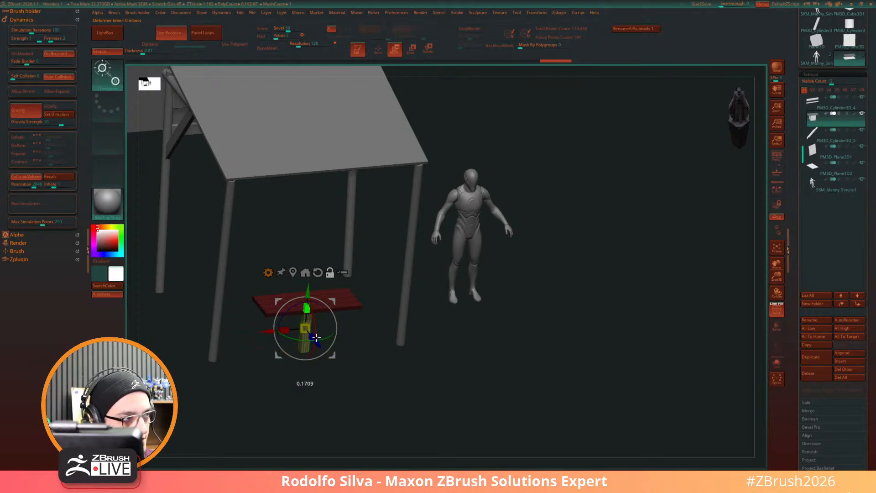
left_click_drag(354, 389, 417, 396)
left_click_drag(348, 327, 361, 325)
left_click_drag(399, 351, 362, 347, "shift")
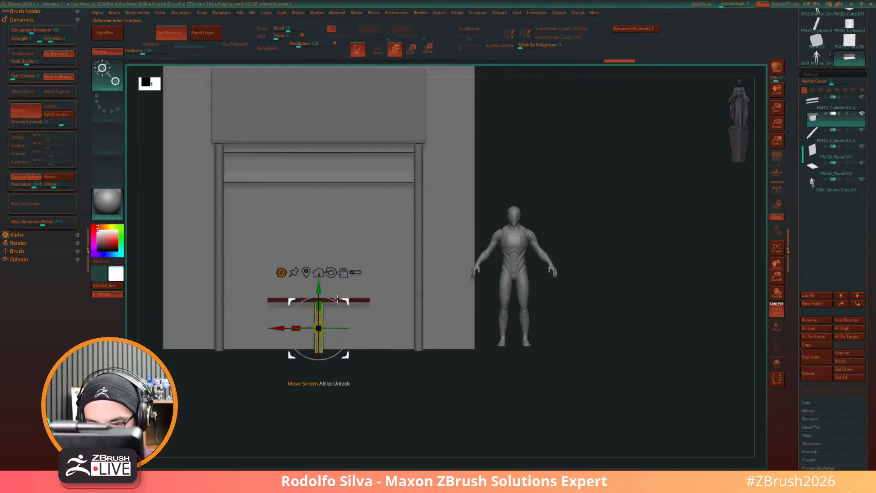
Step: Nudge the leg up against the tabletop, then split the unmasked leg into its own subtool and select it
left_click_drag(319, 288, 319, 284)
left_click_drag(374, 390, 318, 402)
left_click_drag(282, 332, 244, 361)
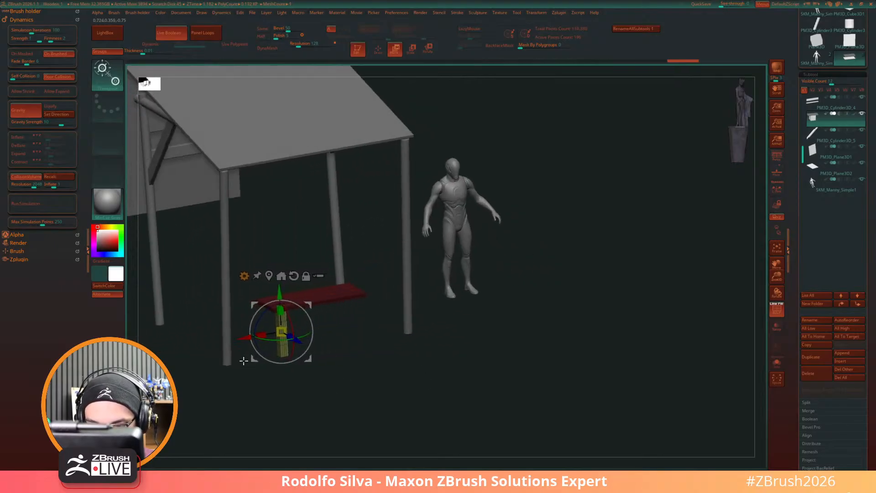
key("space")
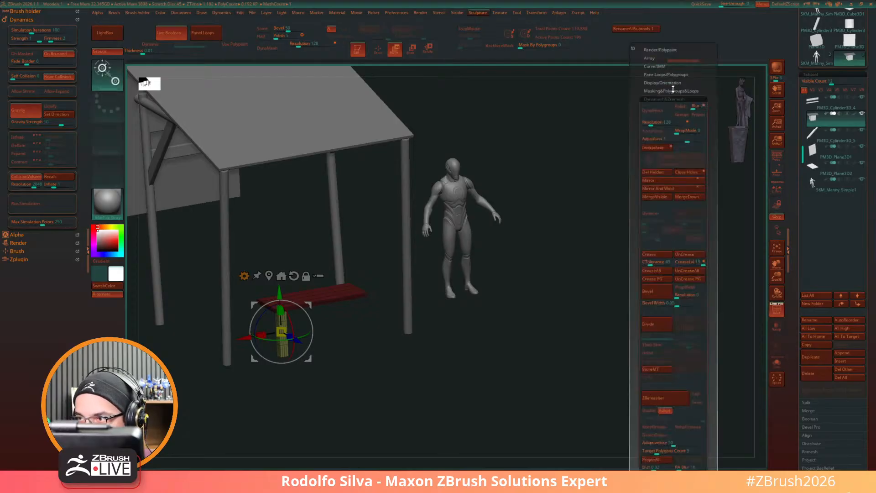
left_click(673, 90)
left_click_drag(638, 388, 645, 364)
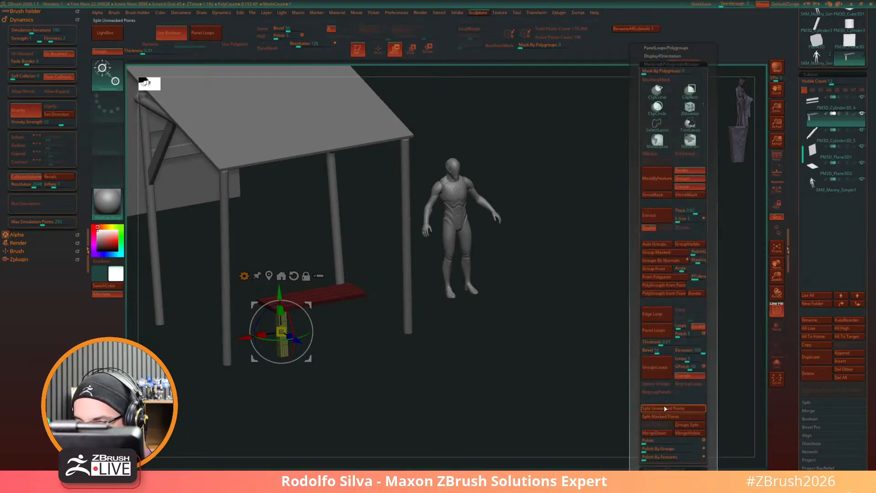
left_click(665, 409)
key("Down")
Step: Enable ArrayMesh with Transpose on the leg and try offsetting its copy along the X axis
scroll(805, 212, "down", 6)
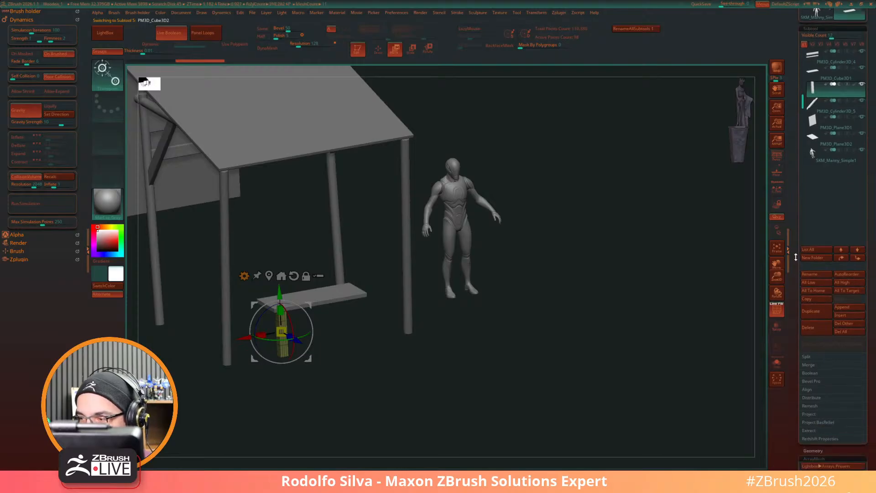
left_click(816, 247)
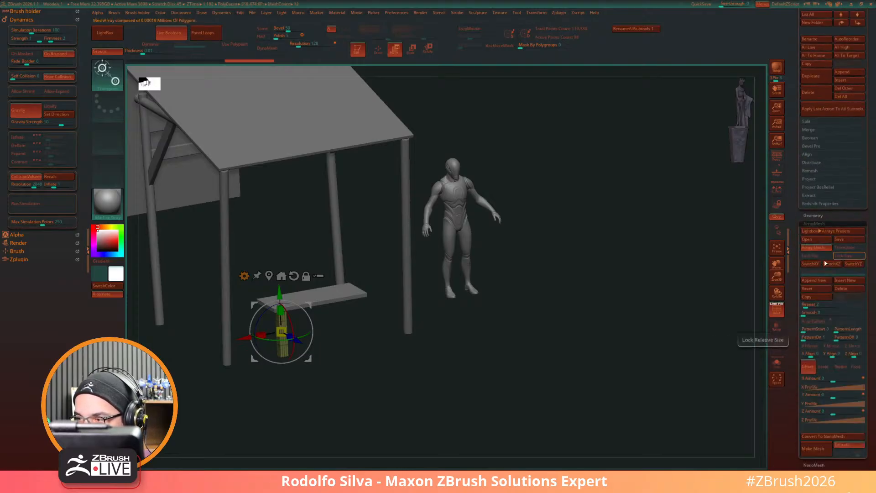
left_click(844, 248)
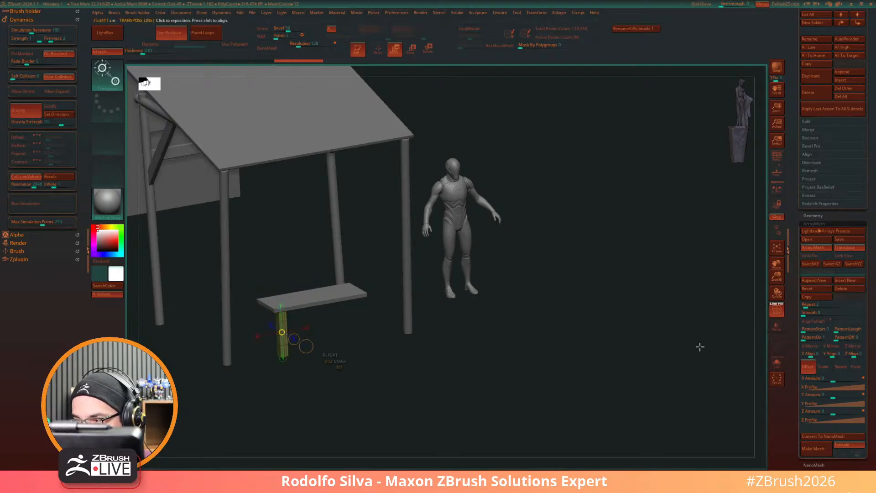
left_click_drag(700, 347, 688, 347, "shift")
left_click_drag(731, 322, 767, 308)
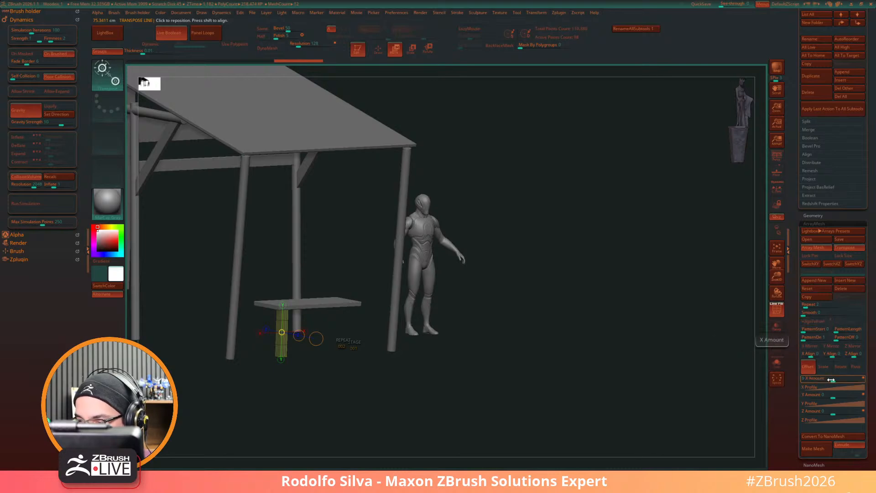
left_click_drag(831, 380, 826, 379)
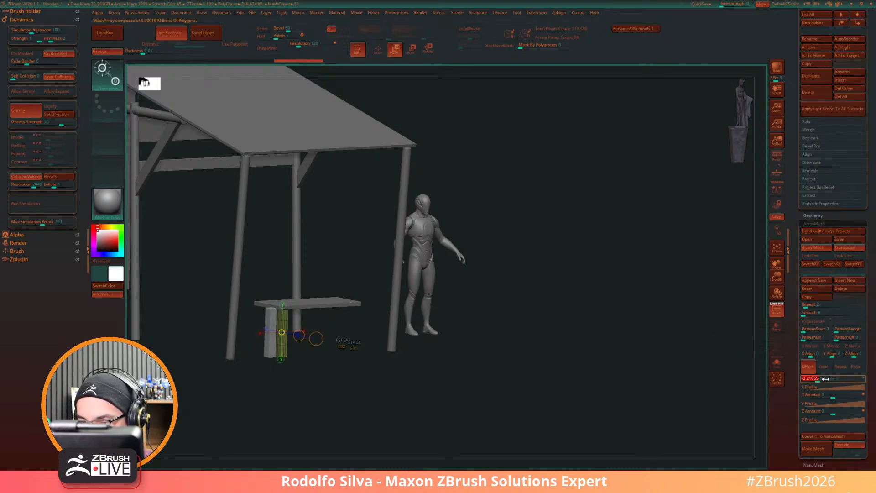
key("ctrl+z")
Step: Offset the leg's array copy across the tabletop's depth with a Z Amount of about 10.17
left_click_drag(826, 415, 850, 409)
left_click_drag(580, 395, 713, 362, "shift")
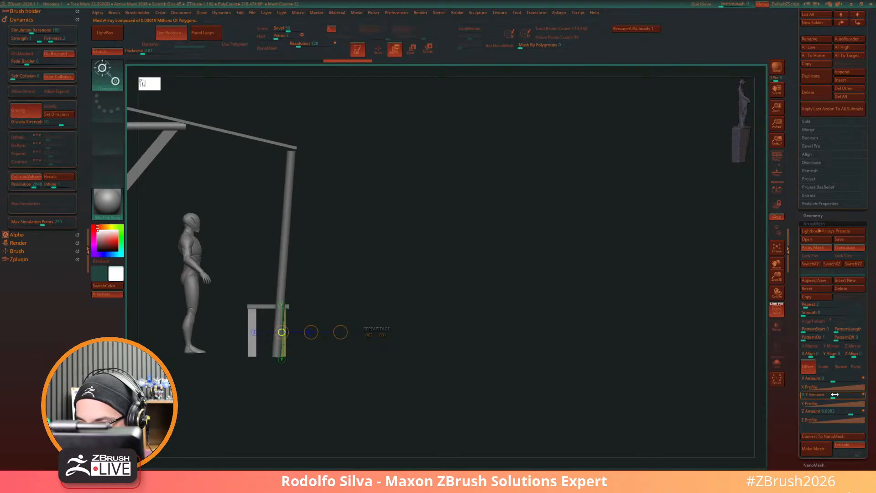
left_click_drag(850, 414, 850, 416)
left_click_drag(698, 385, 581, 404)
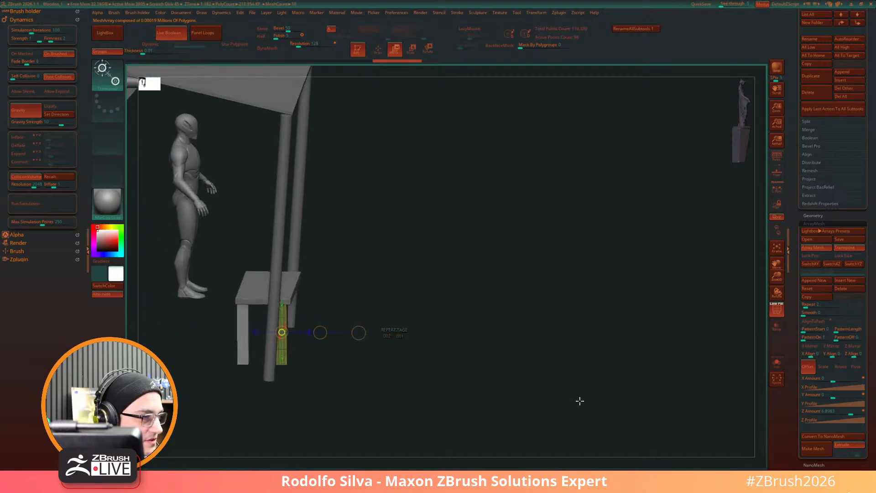
left_click_drag(581, 402, 587, 406)
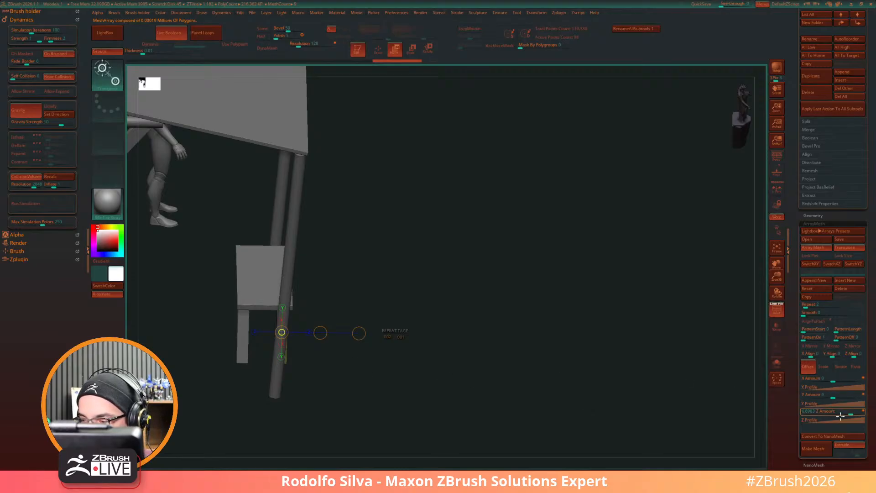
left_click_drag(850, 415, 852, 414)
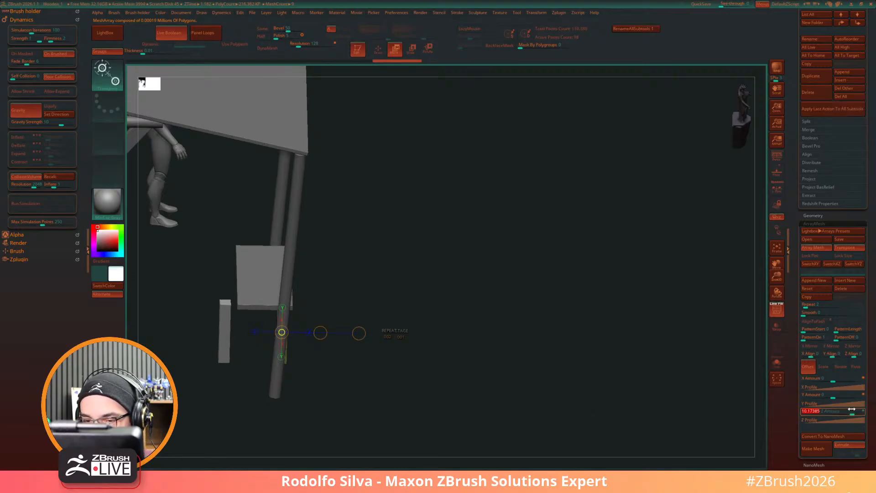
Step: Select the tabletop, center the gizmo on it and stretch its depth to cover both legs
left_click_drag(576, 403, 520, 404)
left_click(294, 271, "alt")
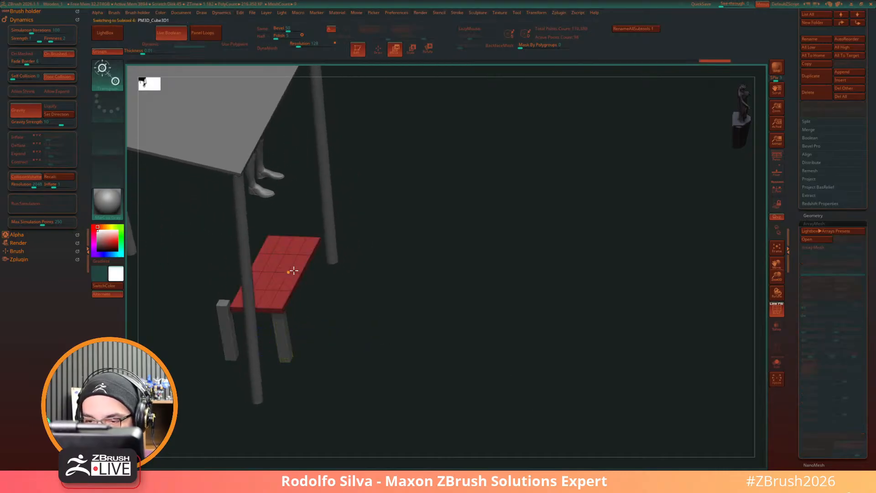
key("y")
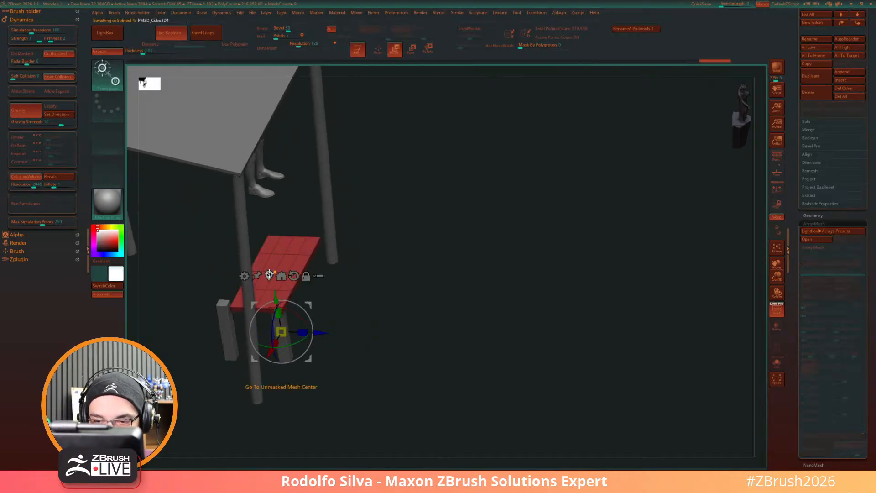
left_click(271, 274)
mouse_move(296, 274)
left_mouse_down()
mouse_move(316, 276)
mouse_move(310, 278)
left_mouse_up()
Step: Append a second array stage to the leg with Lock Pos and X Mirror, placing a matching pair at the tabletop's other end
left_click_drag(417, 361, 370, 352)
left_click(258, 342, "alt")
left_click_drag(426, 365, 442, 357, "shift")
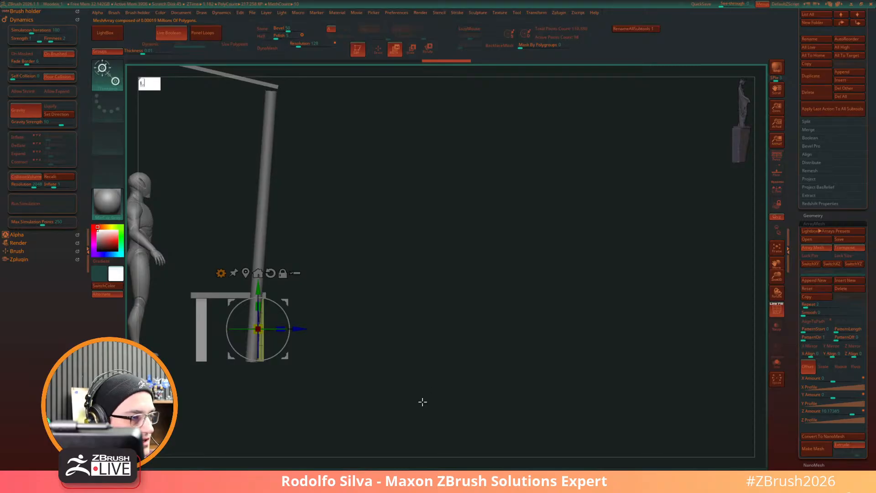
mouse_move(462, 378)
left_mouse_down()
mouse_move(472, 382)
mouse_move(454, 390)
left_mouse_up()
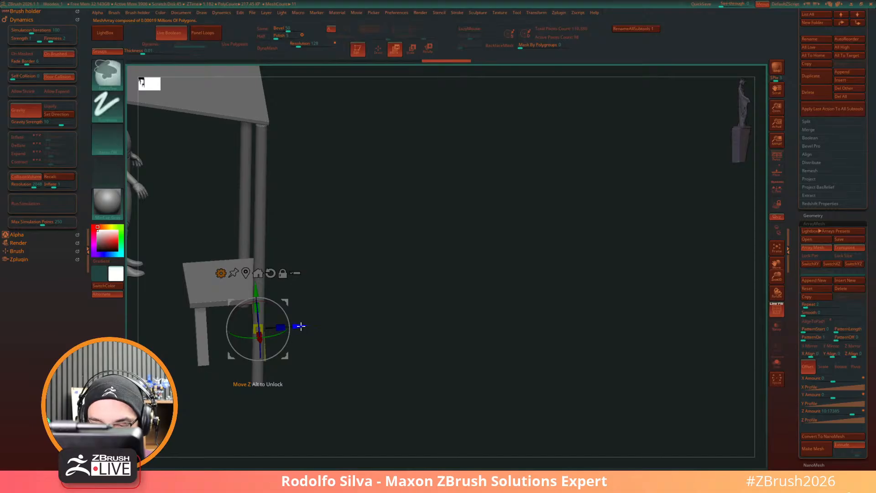
left_click_drag(444, 333, 440, 352, "alt")
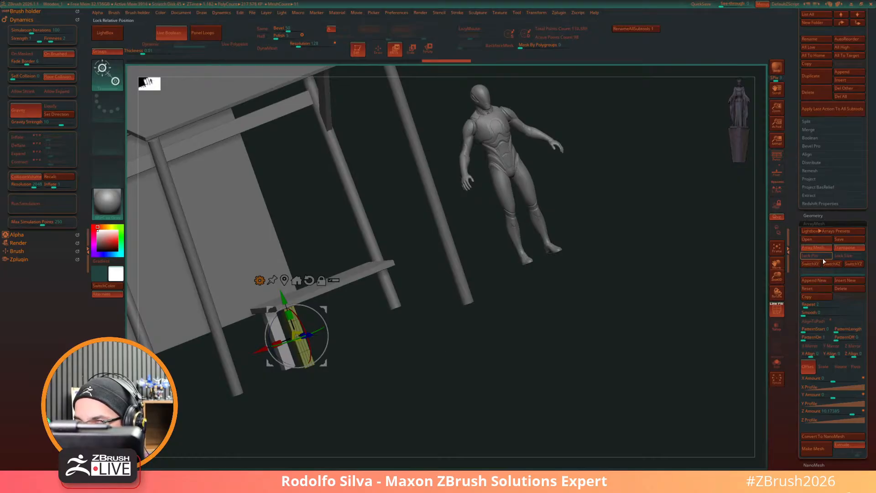
left_click(824, 281)
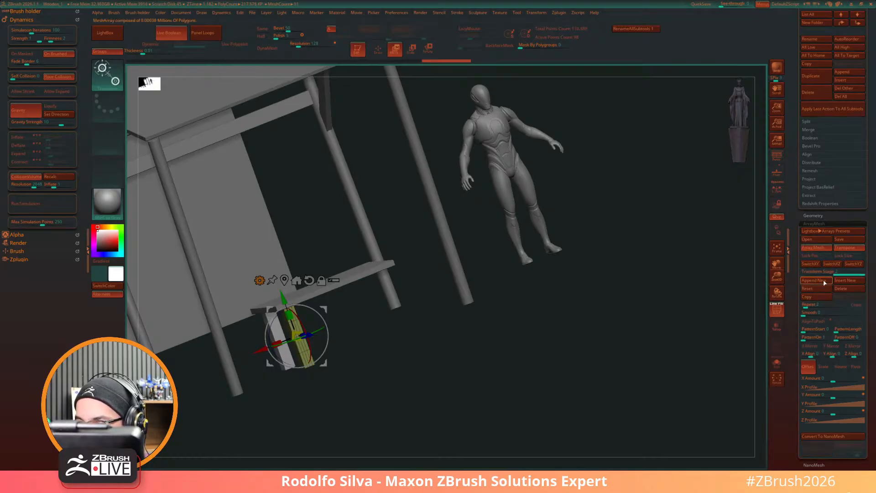
left_click(821, 256)
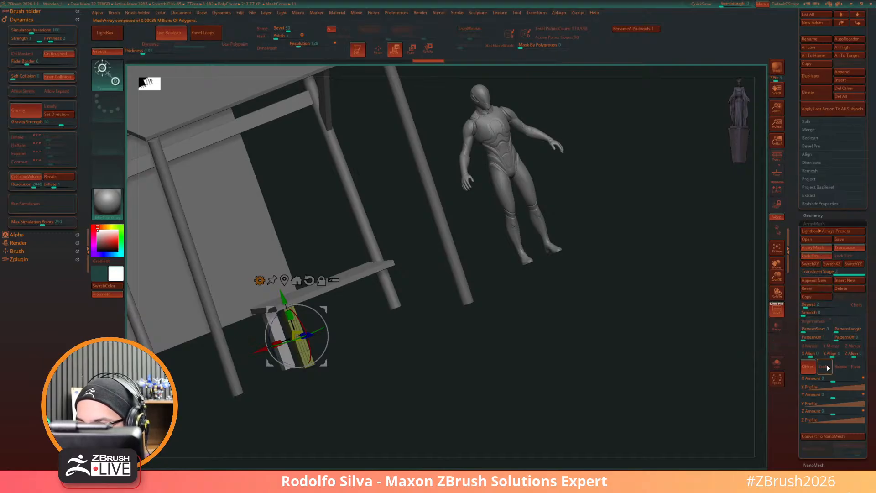
left_click(813, 346)
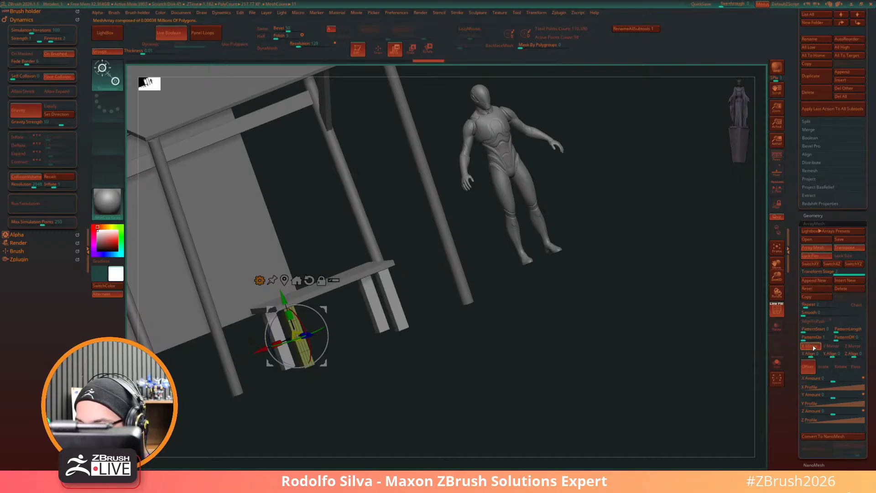
left_click_drag(590, 354, 539, 389)
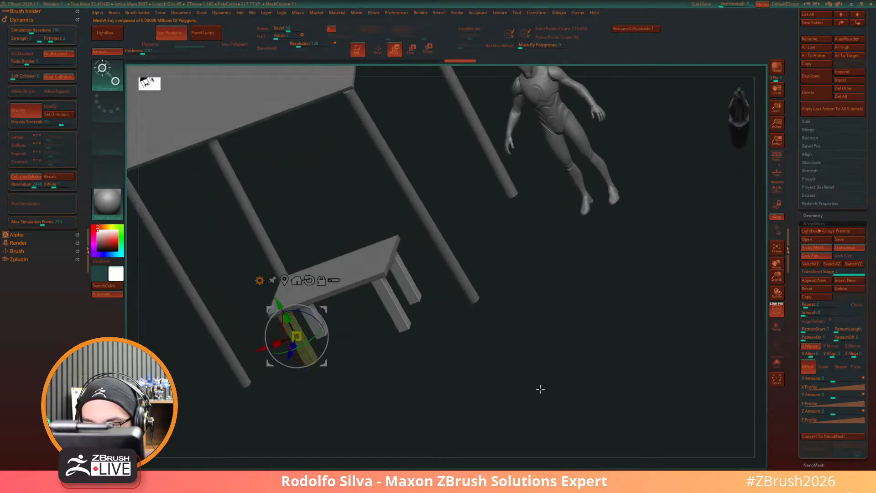
left_click_drag(477, 382, 456, 329)
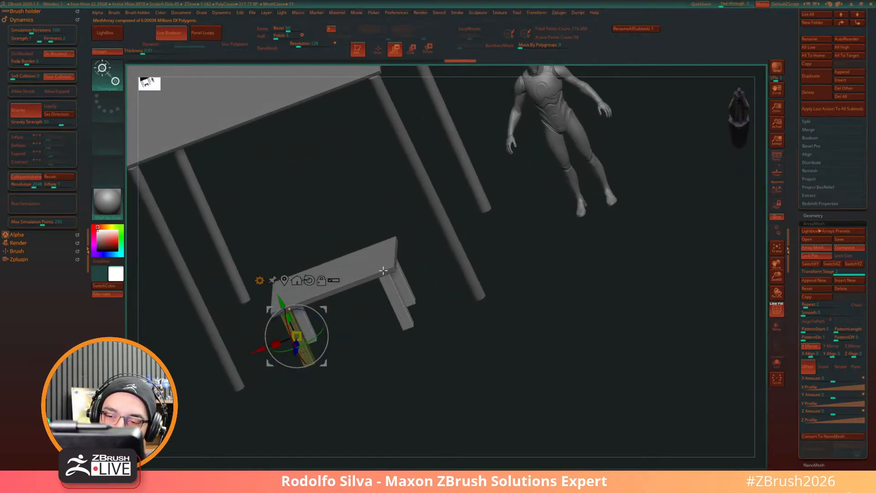
Step: Append a third array stage to the legs with an X Amount of 2, repeating them sideways beyond the tabletop
left_click(823, 280)
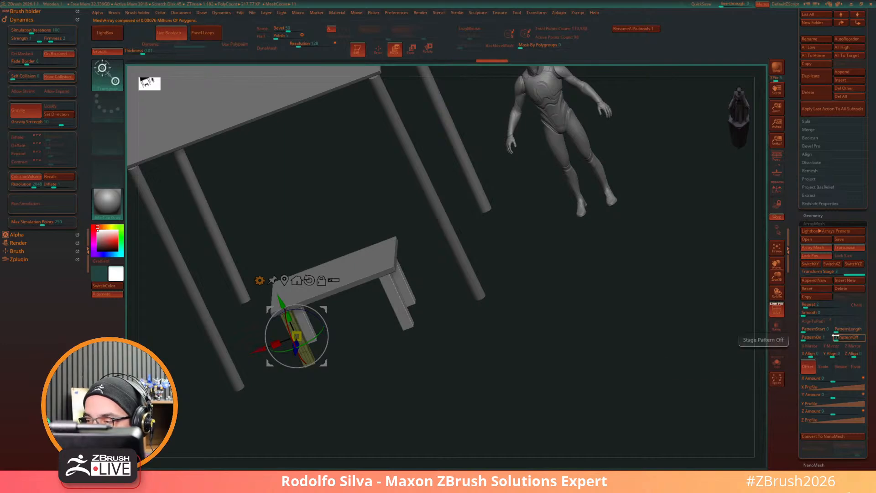
left_click_drag(827, 378, 847, 380)
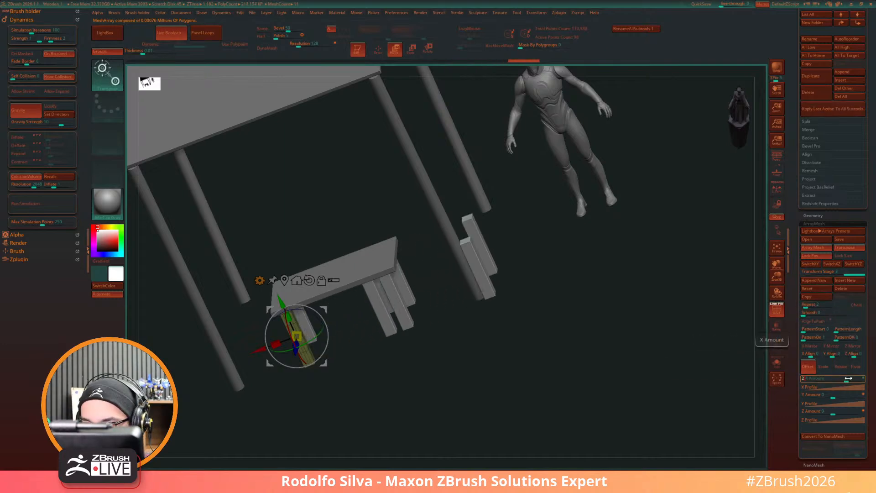
left_click_drag(590, 364, 584, 432)
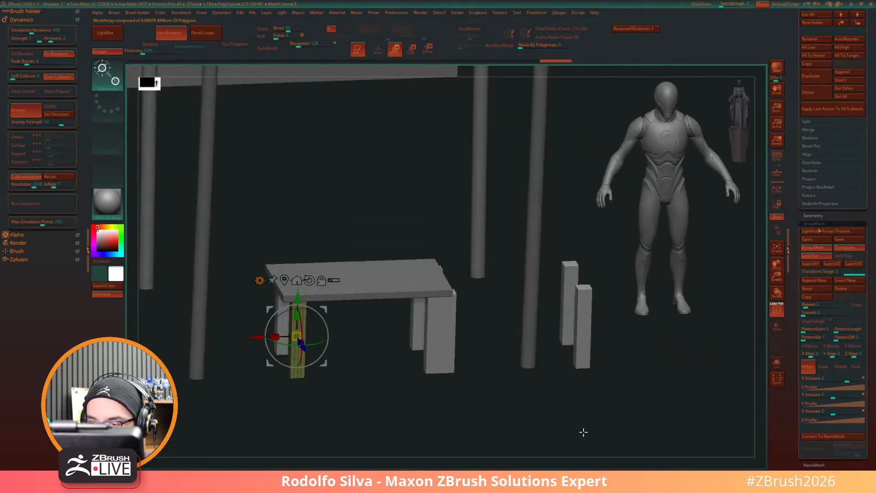
Step: Enable ArrayMesh with Lock Pos on the tabletop and try pasting the legs' array stage settings onto it
left_click(416, 281)
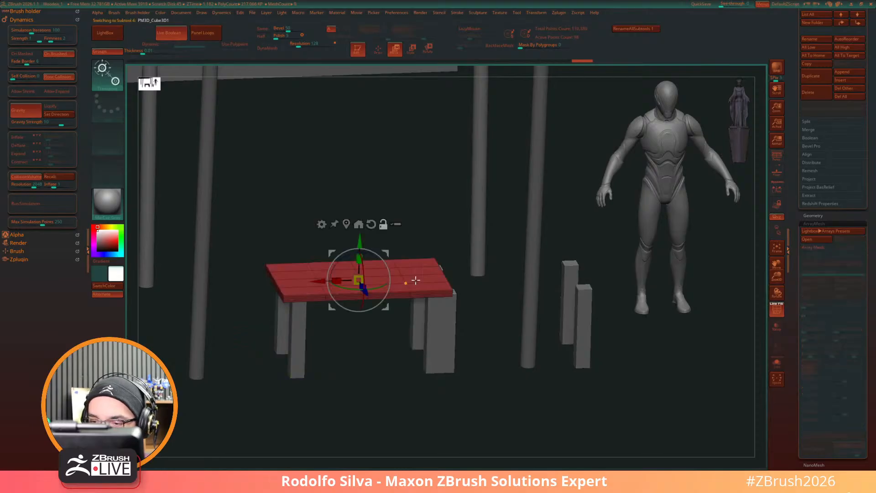
left_click(827, 249)
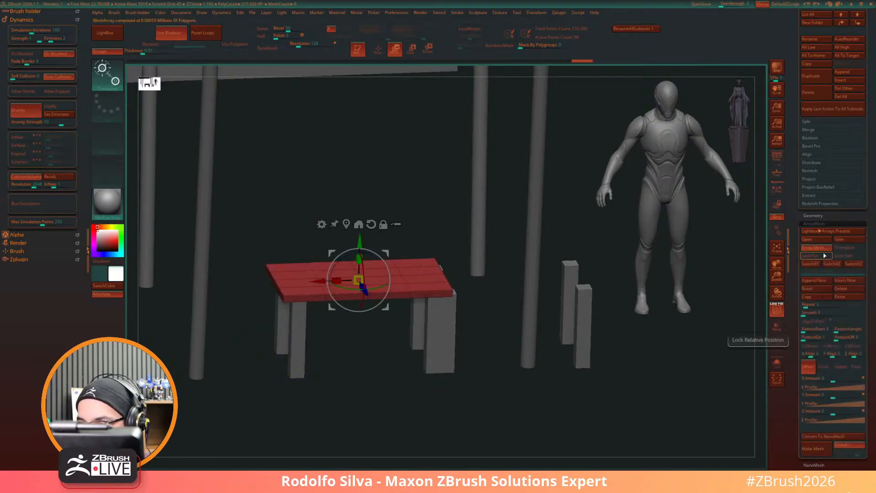
left_click(820, 257)
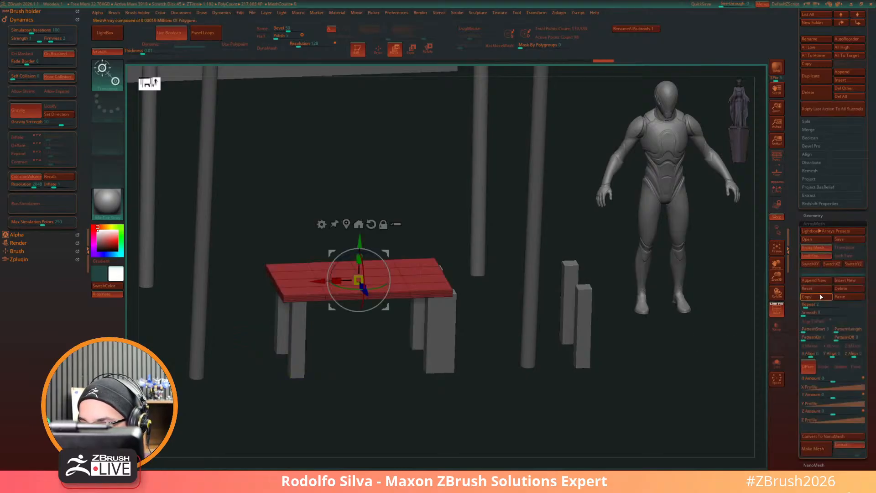
left_click(854, 297)
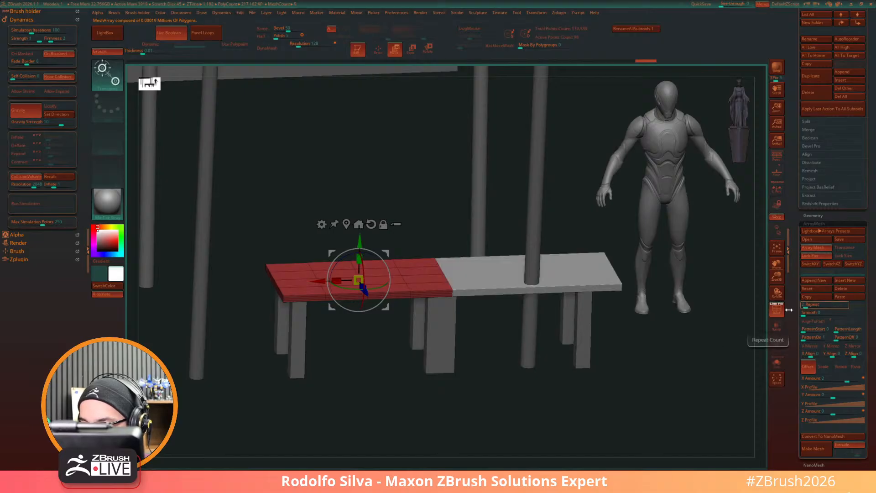
left_click_drag(582, 417, 582, 396)
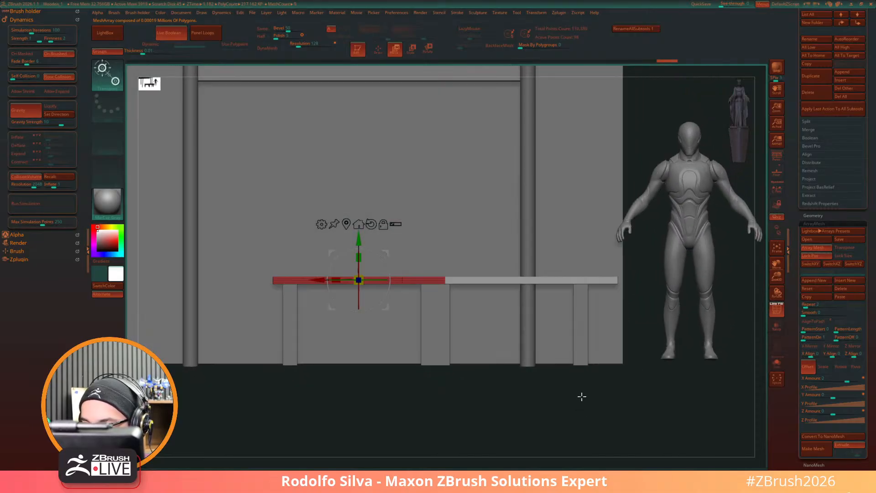
key("ctrl+z")
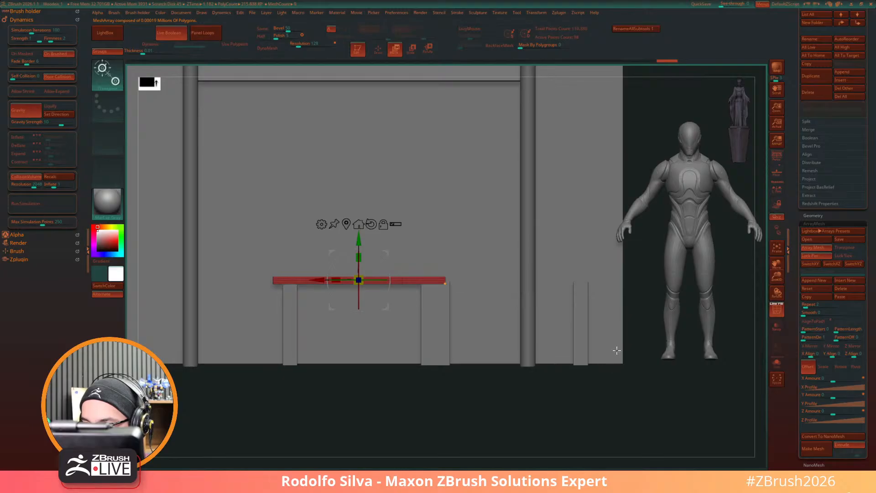
Step: Delete the arrayed legs subtool and turn on Lock Size for the tabletop's array
left_click_drag(653, 351, 614, 417)
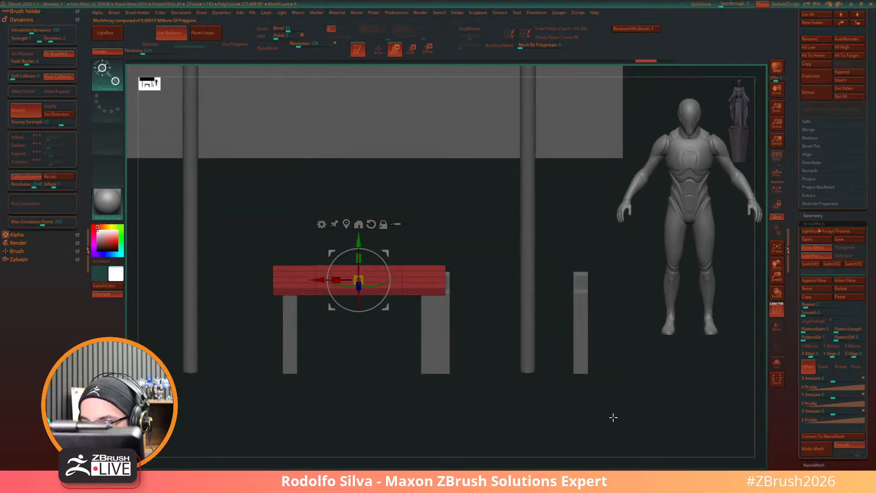
left_click(429, 332, "alt")
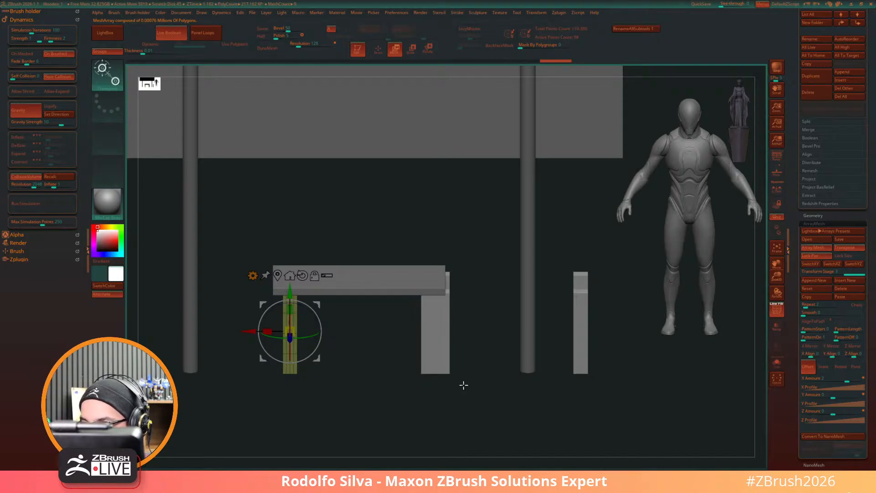
left_click(822, 93)
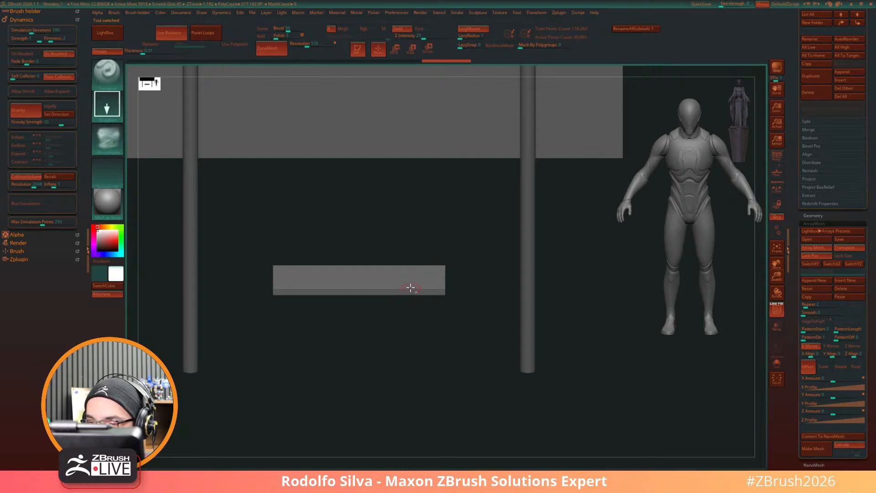
left_click(846, 260)
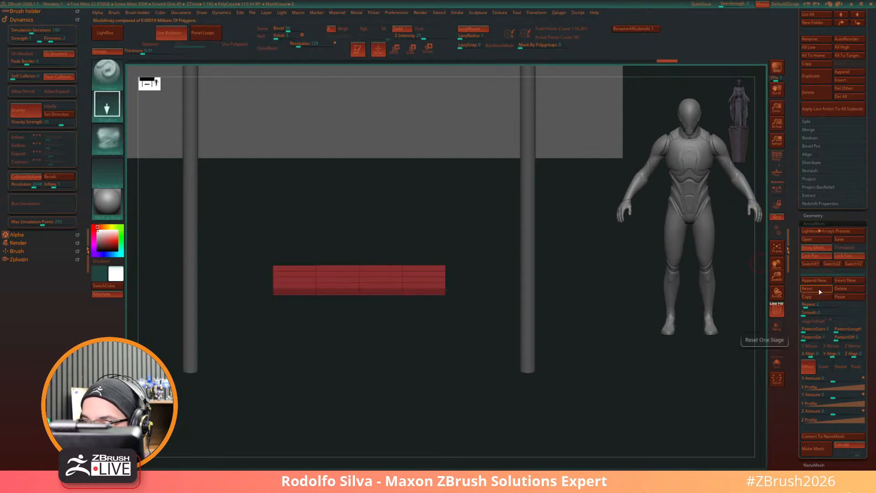
Step: Duplicate the tabletop below itself and turn the copy into a cube primitive for the table leg
left_click_drag(685, 360, 631, 362)
key("w")
left_click_drag(359, 228, 359, 287)
right_click(323, 242)
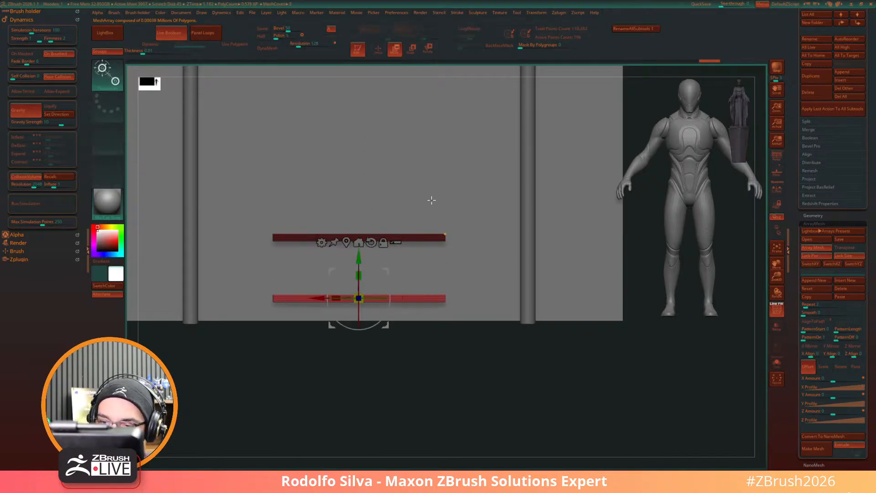
left_click(324, 242)
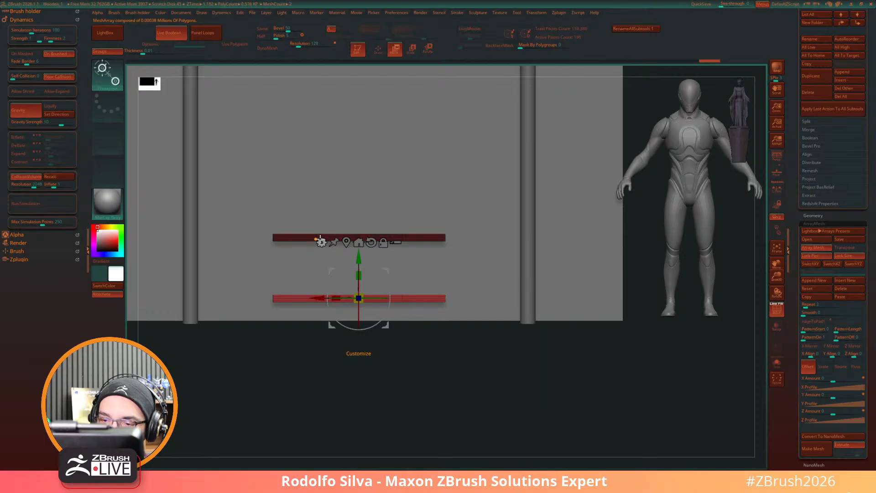
left_click(321, 241)
left_click(385, 240)
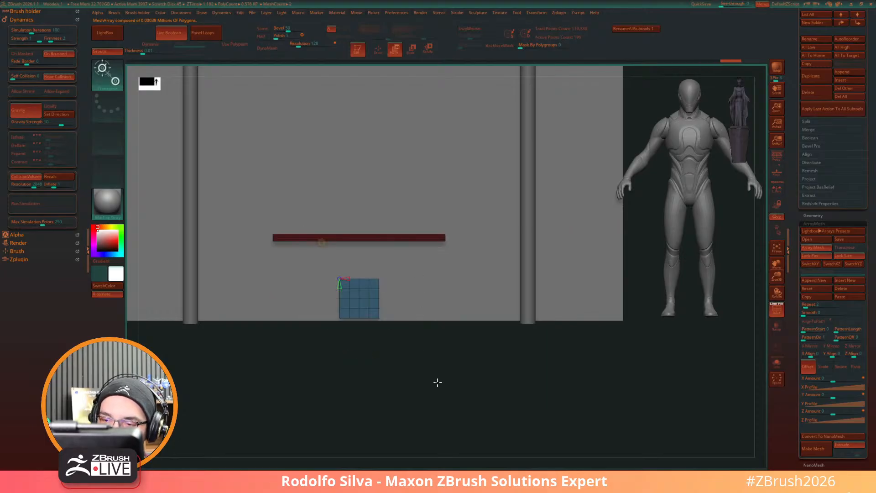
Step: Scale the cube down to a slim leg and raise it to meet the tabletop's underside
left_click_drag(438, 382, 448, 411)
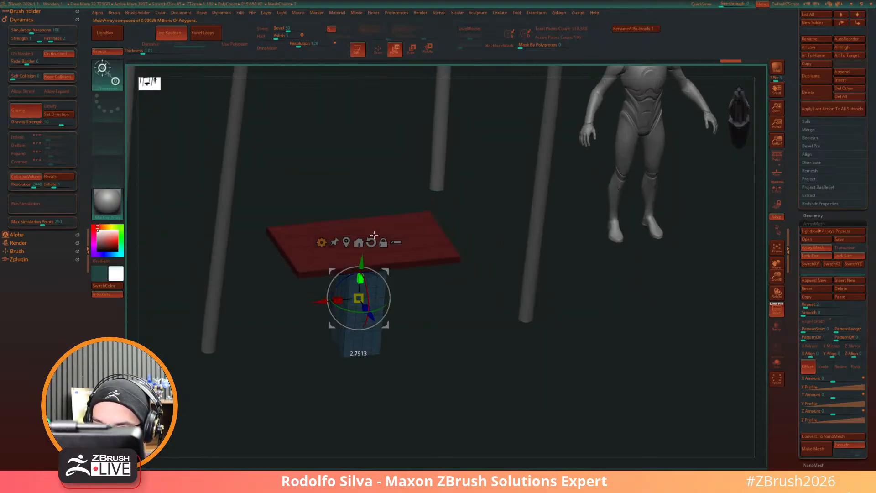
left_click_drag(360, 279, 375, 299, "alt")
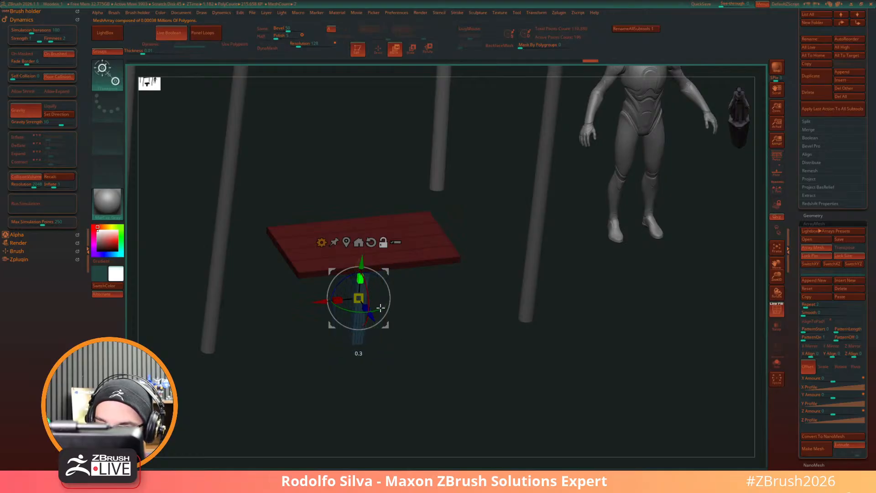
left_click_drag(431, 356, 460, 348, "shift")
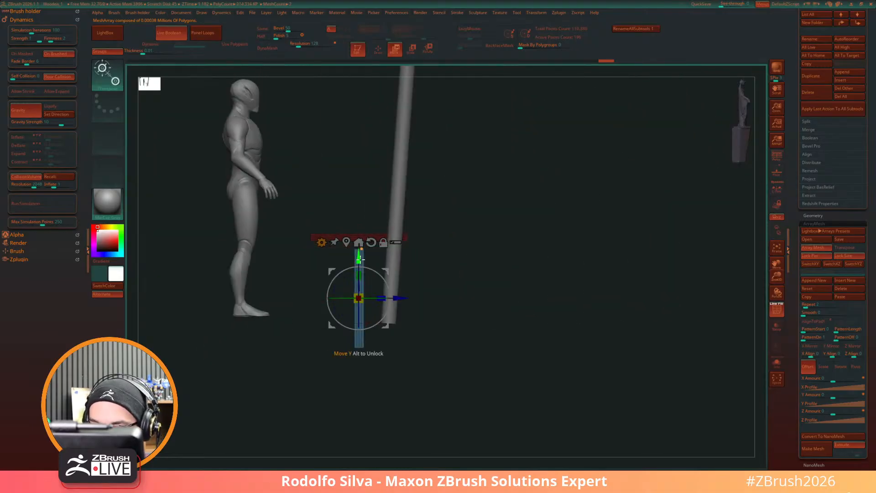
left_click_drag(359, 275, 397, 238)
left_click_drag(520, 356, 558, 300)
Step: Enable ArrayMesh Transpose for the leg and position it under one corner of the tabletop
left_click(847, 249)
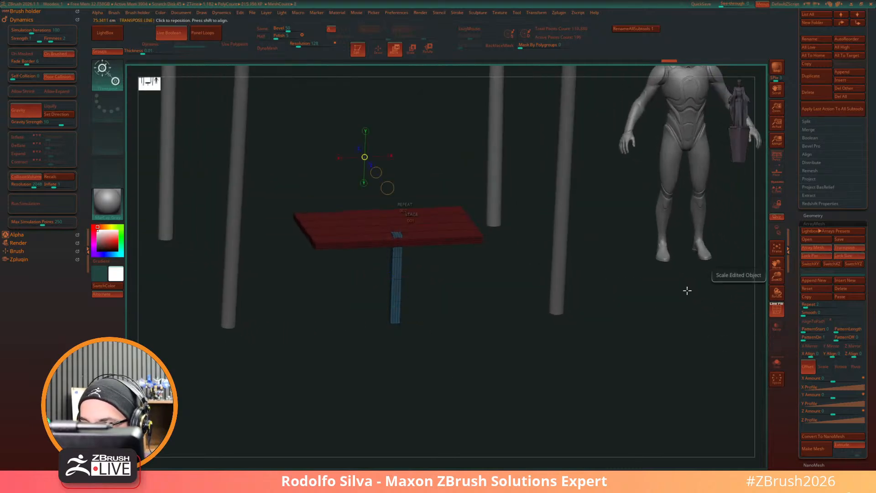
left_click_drag(528, 378, 519, 356, "shift")
left_click_drag(405, 327, 445, 395)
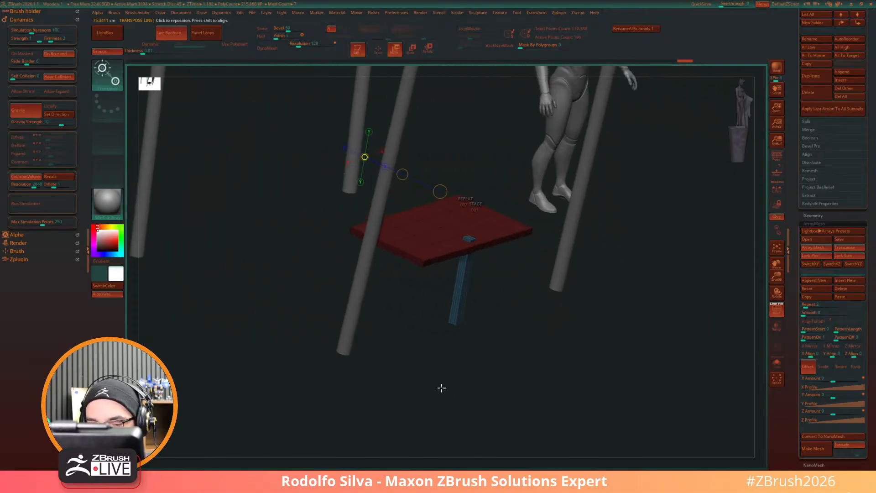
key("y")
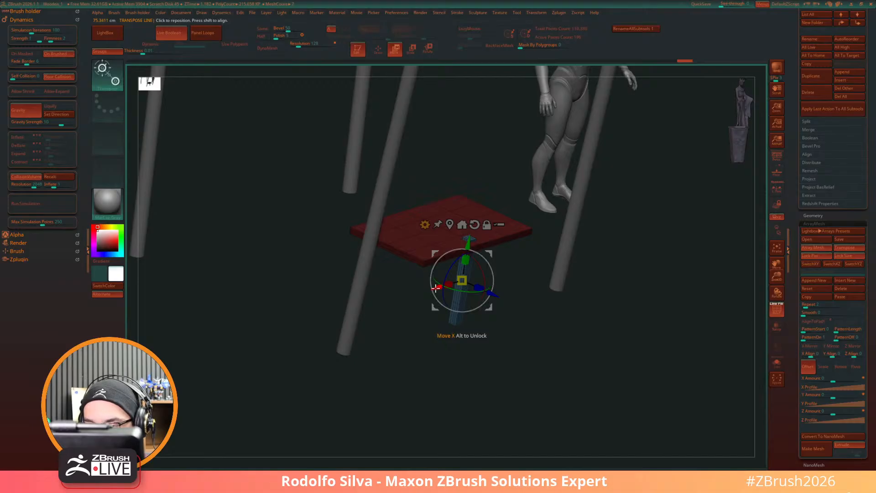
left_click_drag(436, 288, 400, 337)
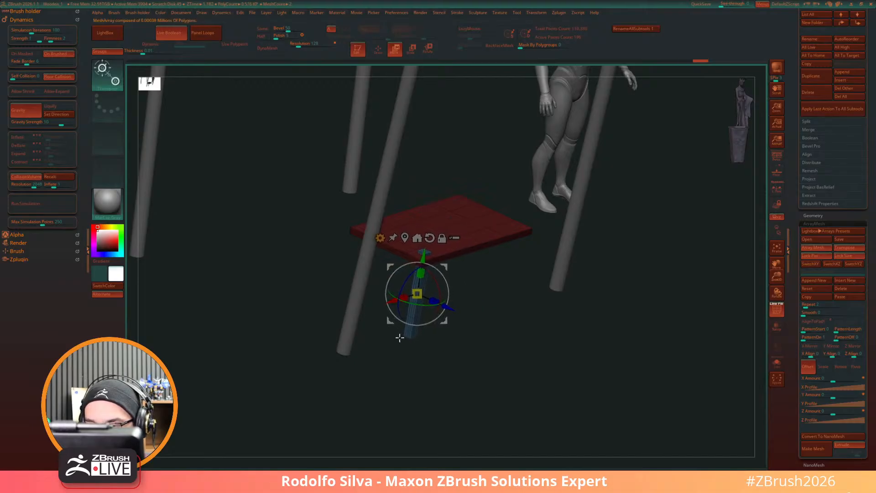
left_click_drag(422, 281, 422, 280)
left_click_drag(514, 361, 480, 339)
left_click_drag(484, 376, 511, 377, "shift")
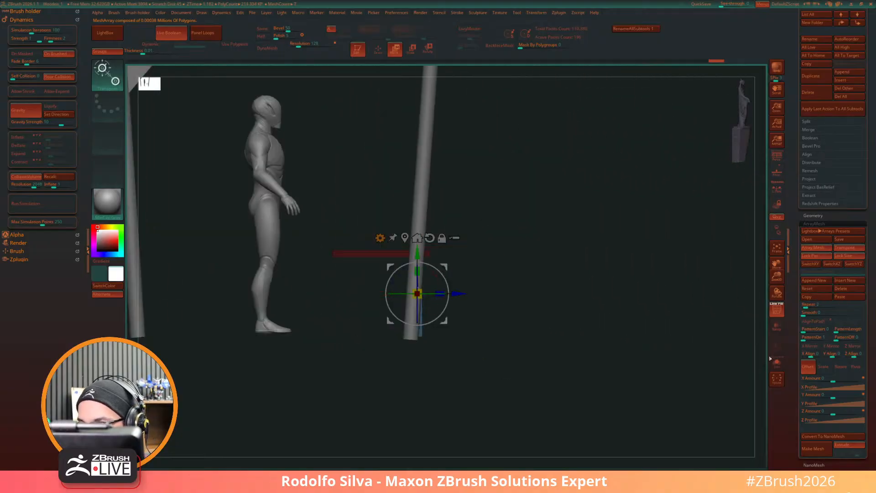
left_click_drag(679, 373, 665, 397)
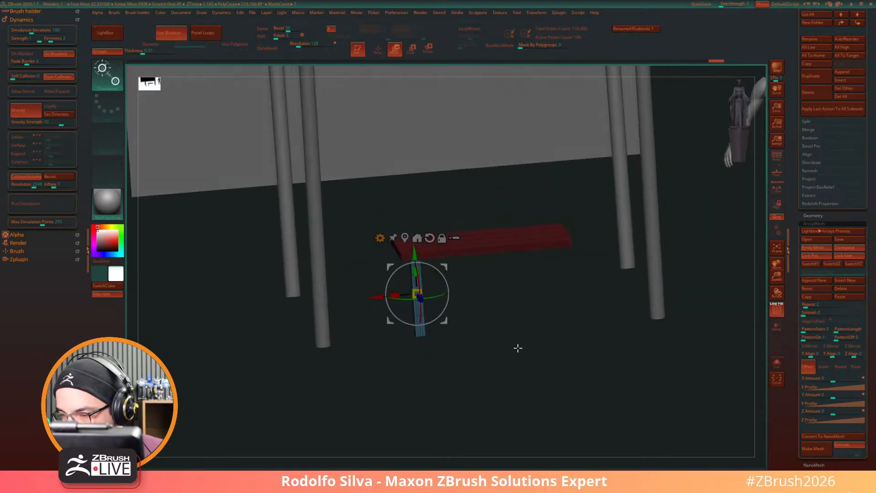
mouse_move(544, 387)
left_mouse_down()
mouse_move(536, 401)
mouse_move(554, 391)
mouse_move(540, 348)
mouse_move(522, 381)
left_mouse_up()
Step: Turn on Z Mirror for the leg's array and set Z Amount to about -3.71, placing a copy under the opposite long edge
left_click(478, 12)
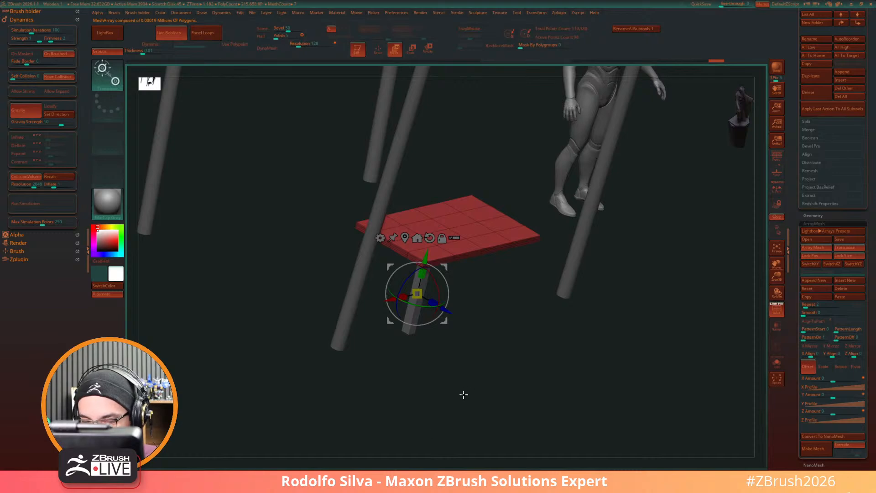
left_click(412, 322, "alt")
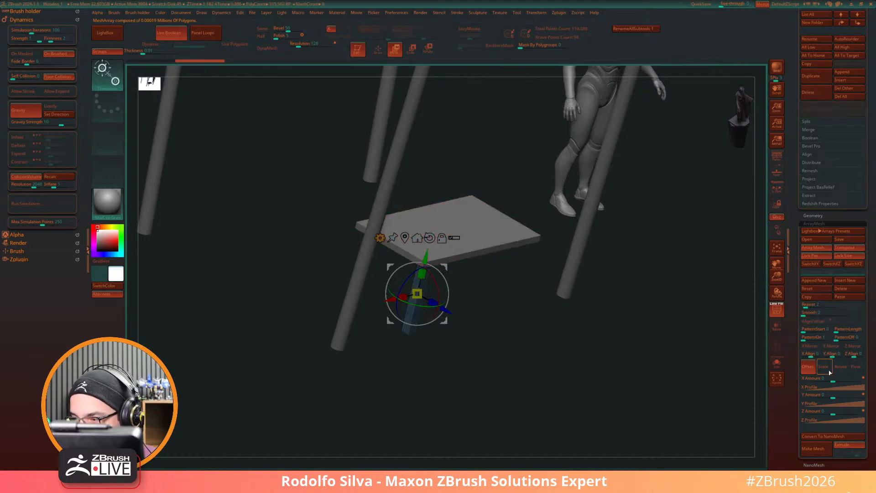
left_click(852, 346)
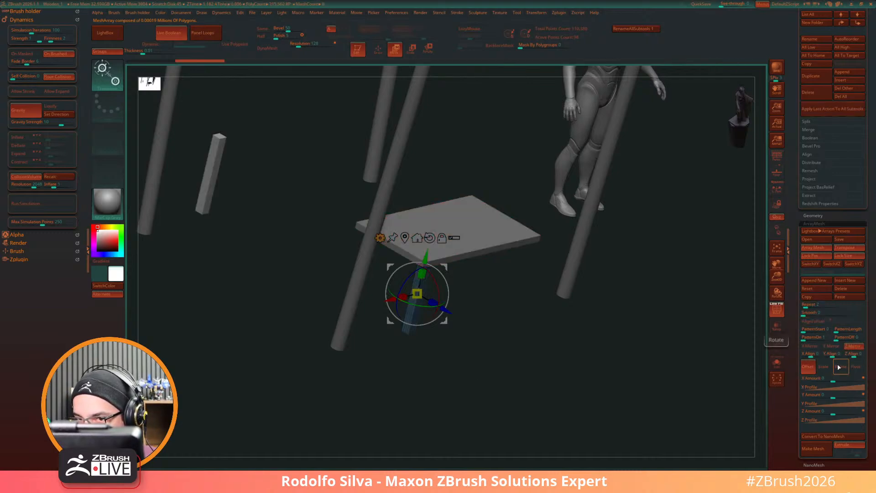
left_click_drag(835, 414, 817, 419)
left_click_drag(568, 392, 593, 387)
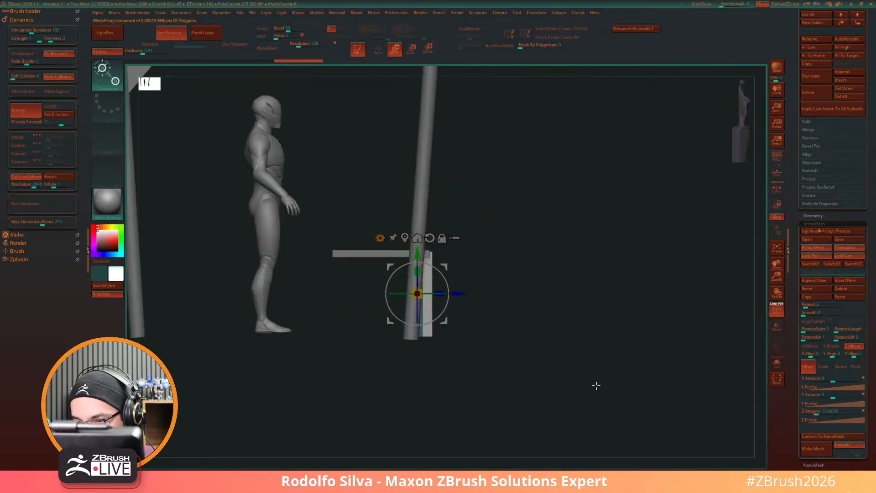
mouse_move(817, 411)
left_mouse_down()
mouse_move(842, 406)
mouse_move(817, 413)
mouse_move(824, 415)
left_mouse_up()
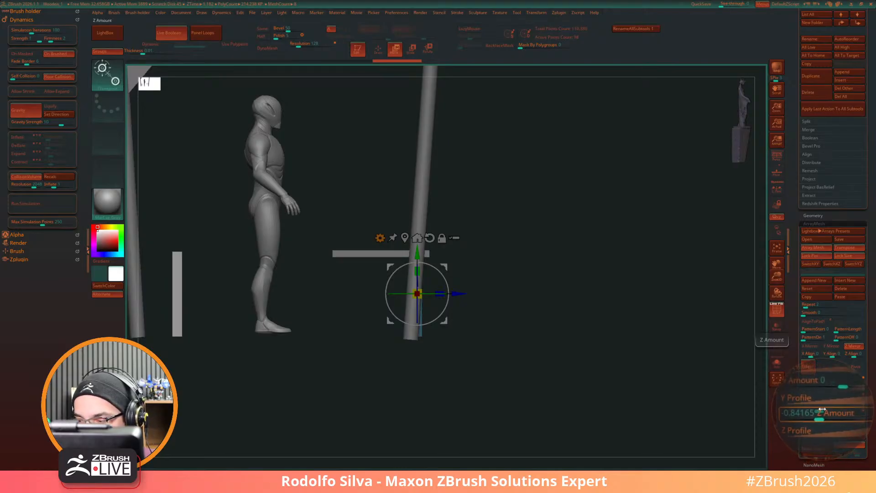
left_click_drag(821, 414, 840, 402)
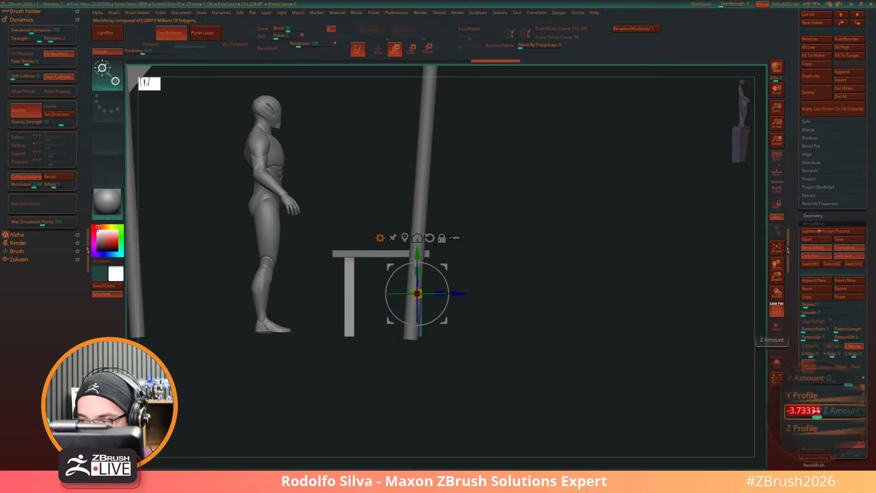
left_click_drag(827, 408, 818, 411)
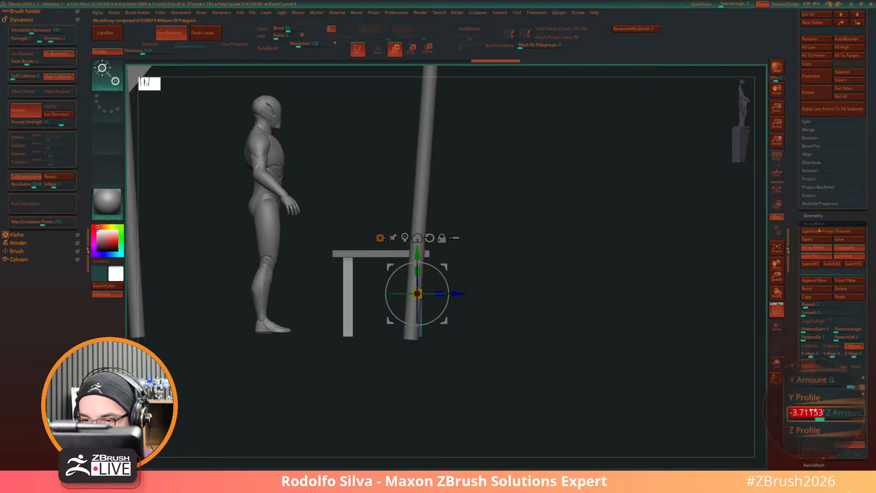
right_click_drag(687, 398, 630, 408)
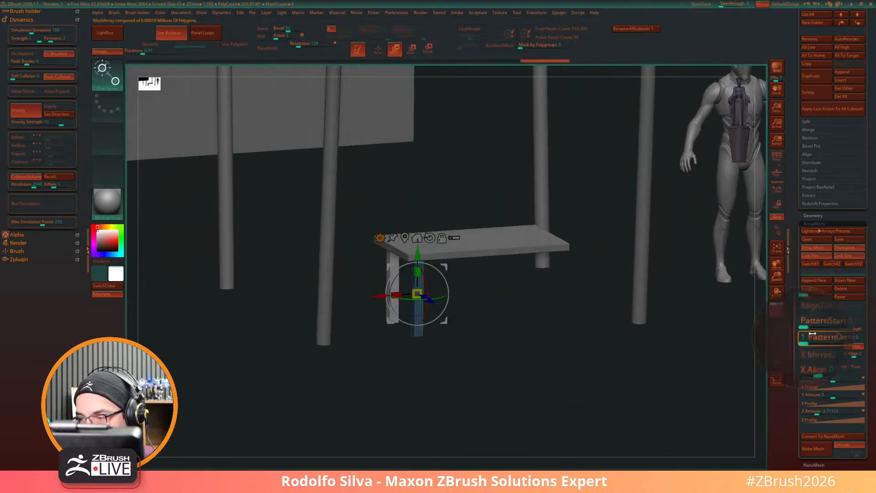
Step: Append a second array stage to the leg with X Mirror, creating the pair at the tabletop's other end
left_click(823, 284)
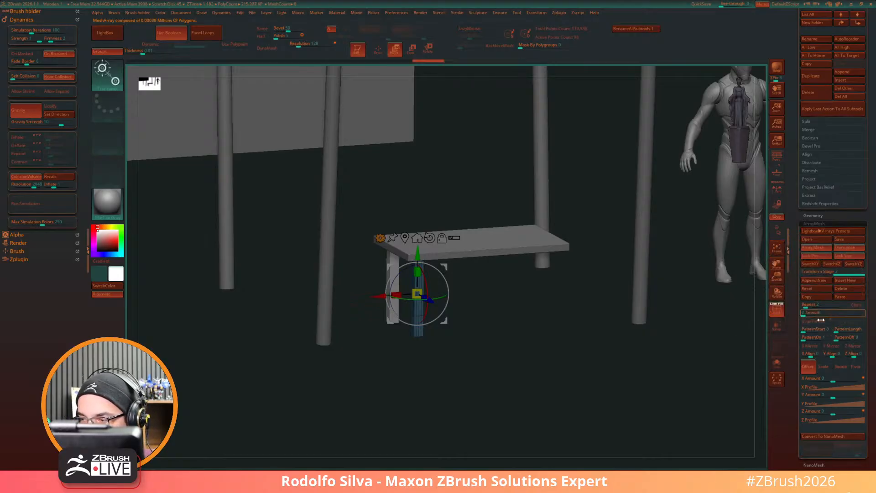
left_click(818, 346)
left_click_drag(677, 366, 624, 392)
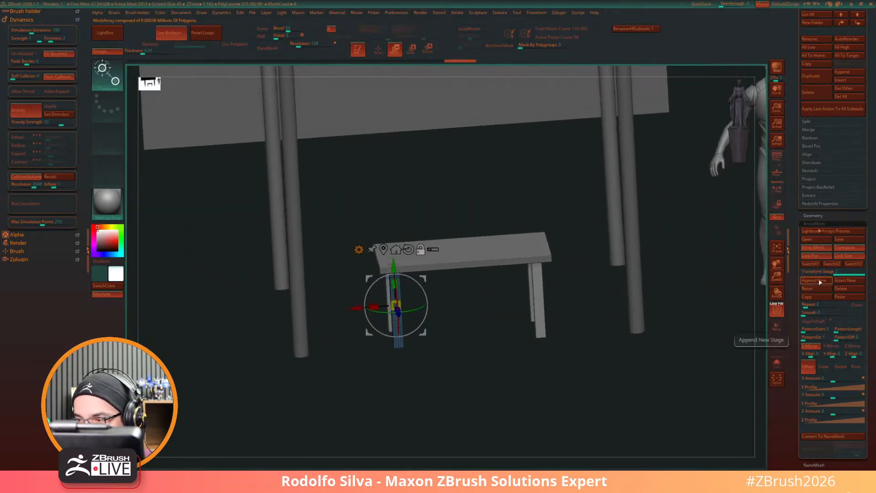
Step: Append a third array stage to the leg and keep Lock Pos enabled for it
left_click(823, 283)
left_click_drag(713, 365, 656, 377)
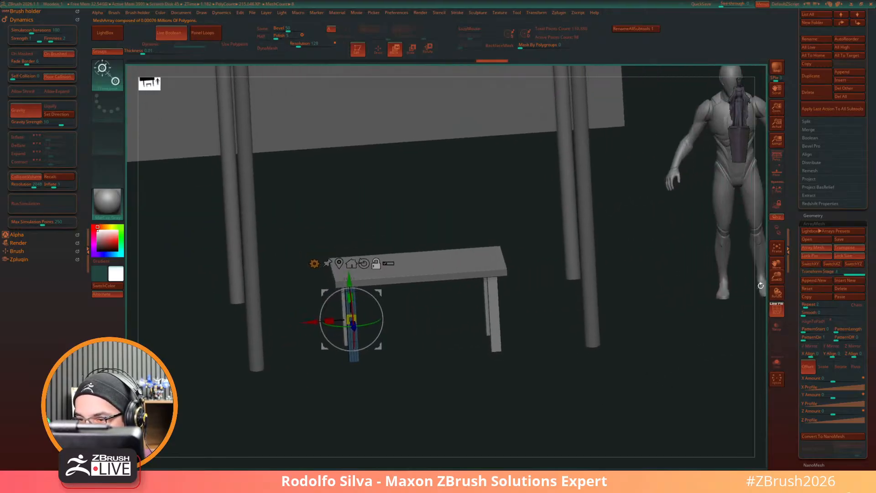
key("y")
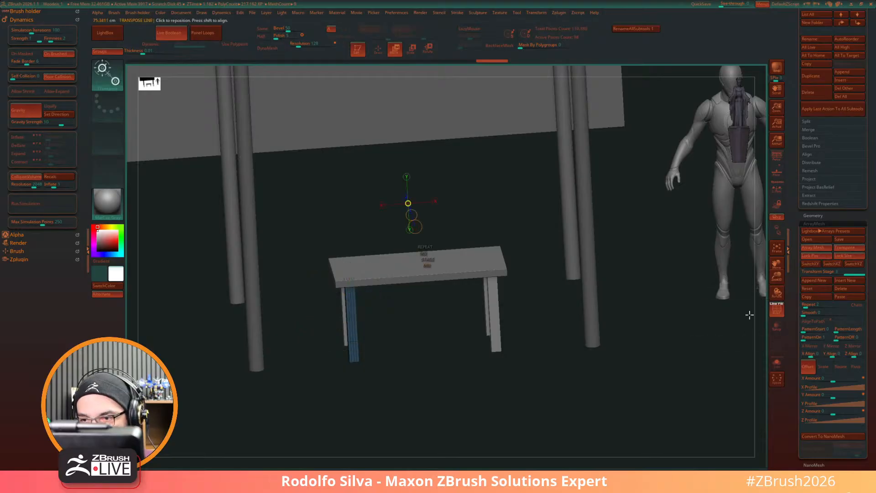
key("y")
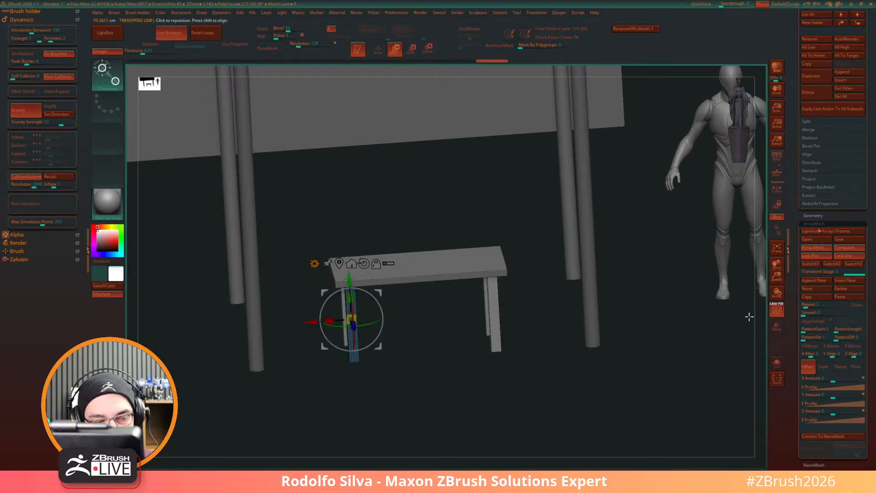
left_click(813, 264)
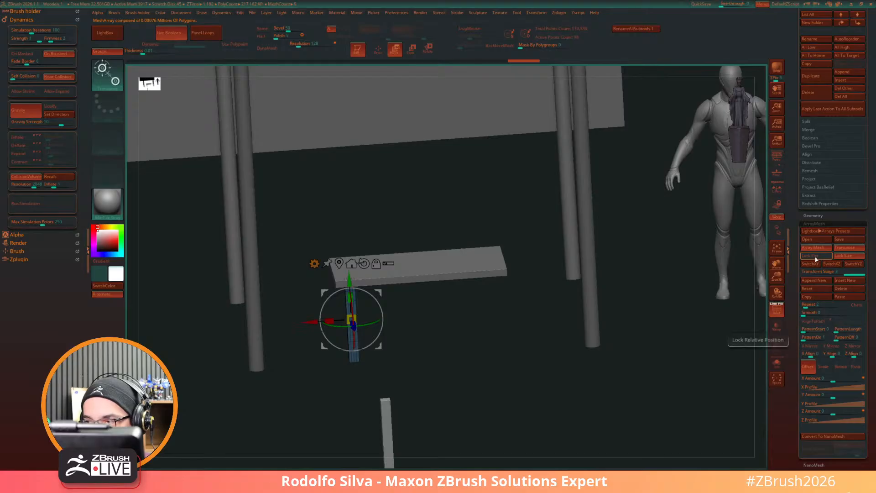
left_click(814, 264)
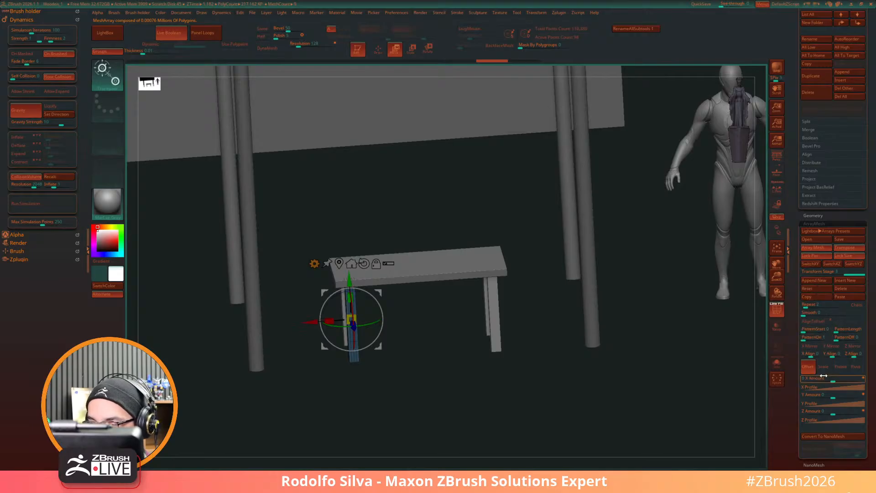
Step: Try an X Amount of 2 on the legs' third array stage, then reset that stage
left_click_drag(835, 381, 844, 375)
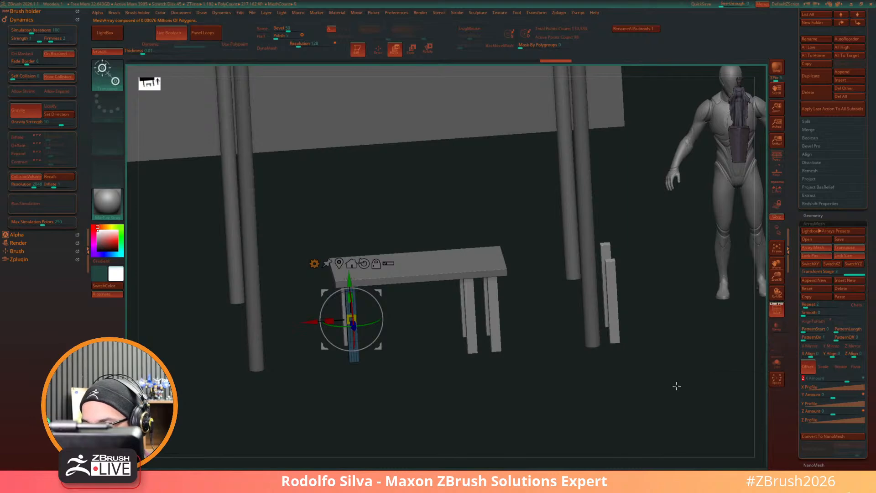
left_click_drag(677, 385, 650, 376)
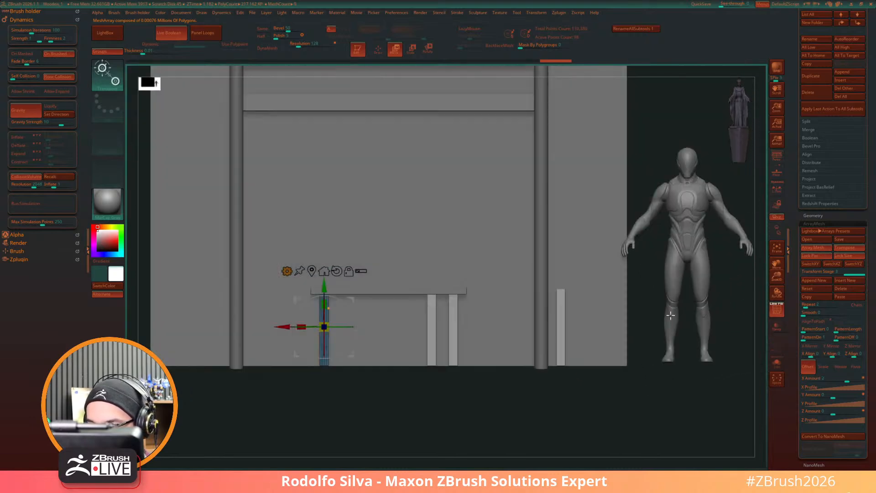
left_click(815, 289)
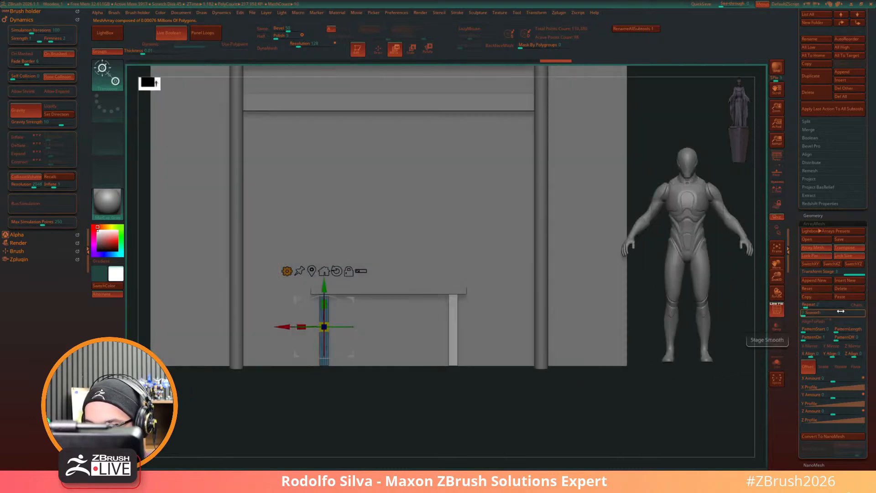
Step: Set the third stage's X Amount to 2 so the leg set repeats sideways
key("y")
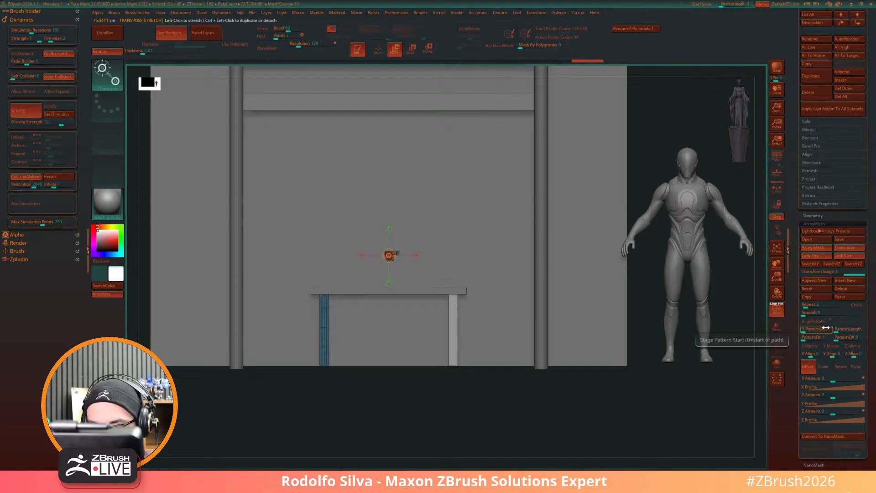
key("y")
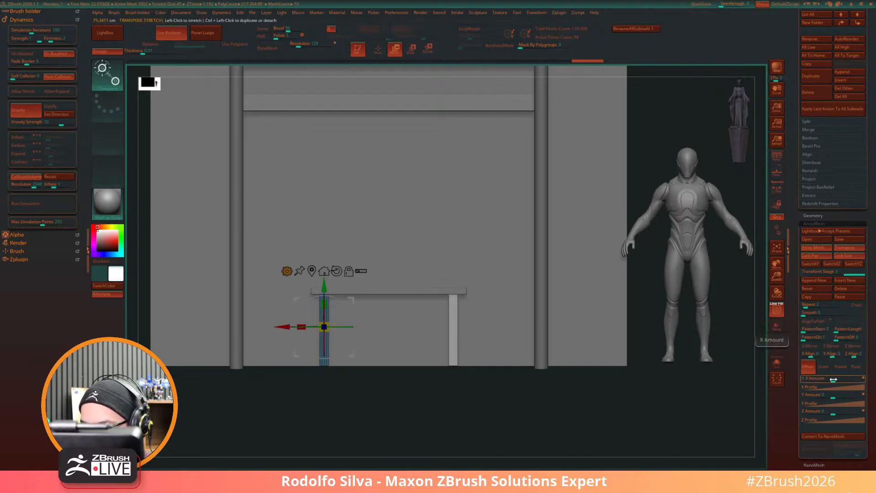
mouse_move(842, 381)
left_mouse_down()
mouse_move(850, 381)
mouse_move(844, 375)
left_mouse_up()
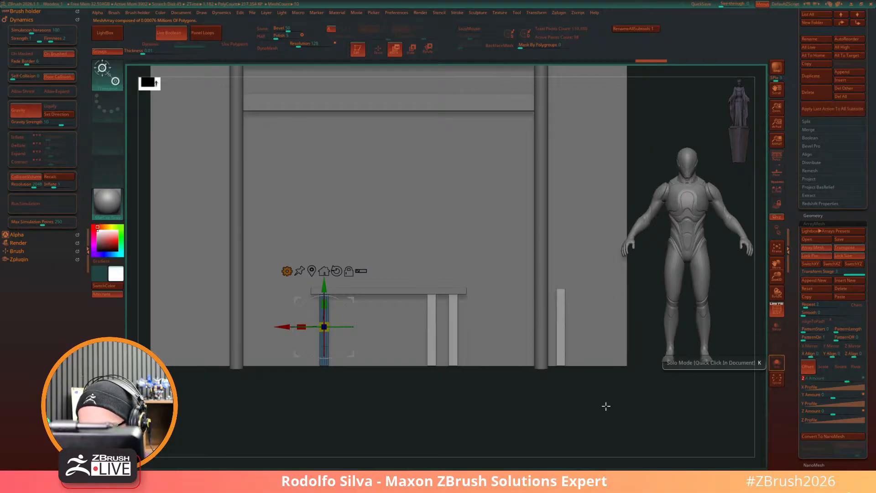
Step: Copy the legs' third array stage and paste it onto a newly appended array stage of the tabletop
left_click_drag(604, 407, 597, 420)
left_click(451, 290, "alt")
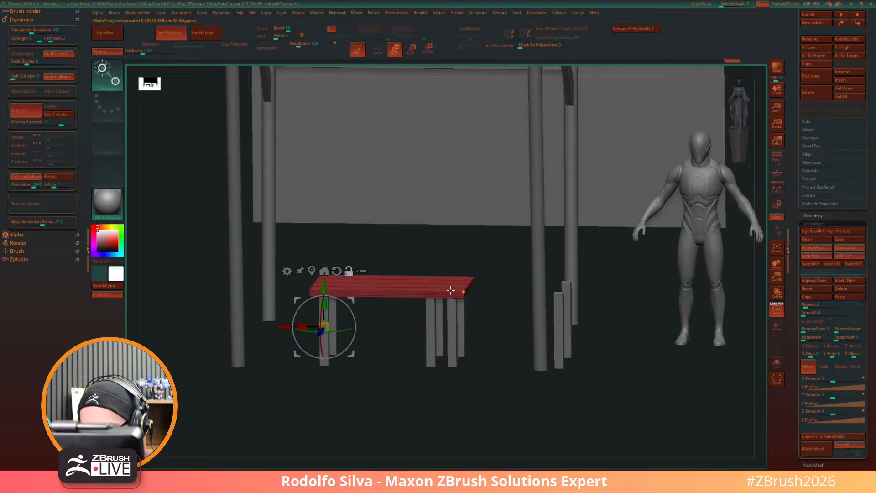
left_click(827, 282)
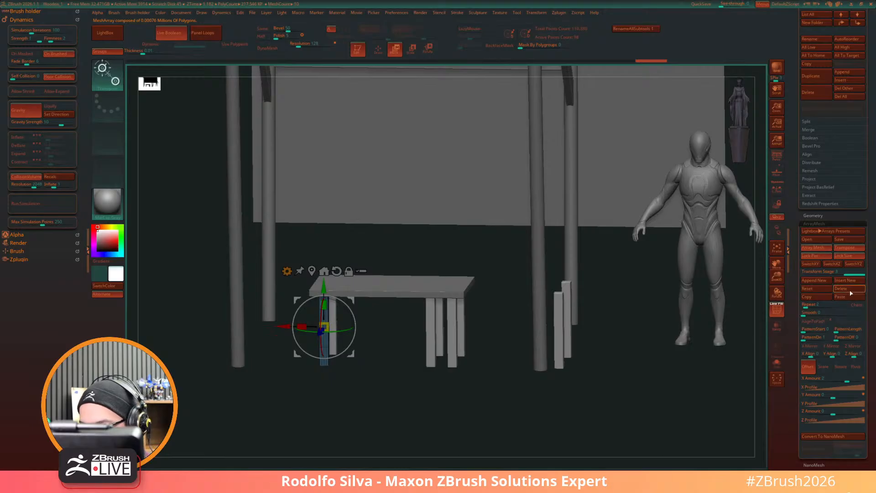
left_click(819, 297)
key("Up")
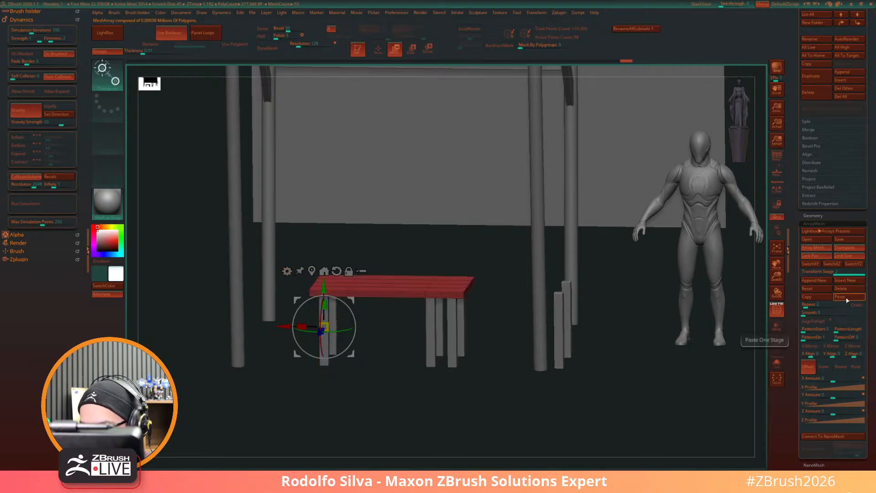
left_click(846, 297)
left_click_drag(654, 364, 641, 361)
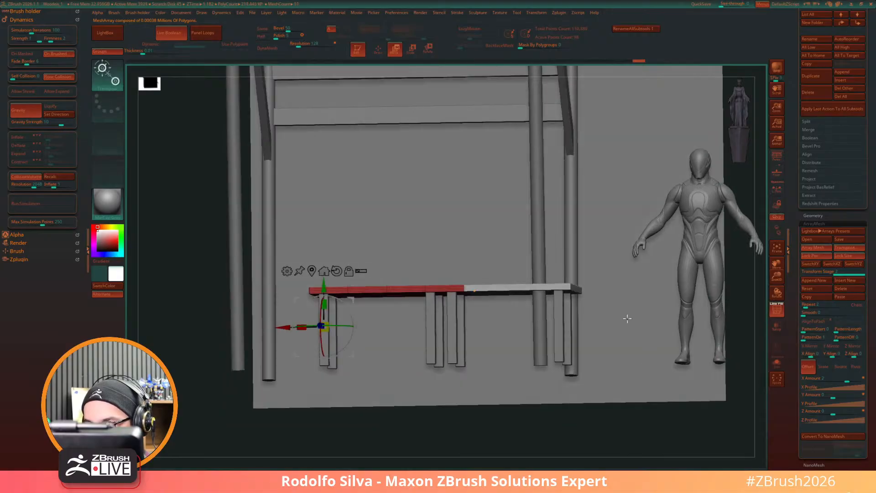
left_click_drag(462, 426, 438, 421)
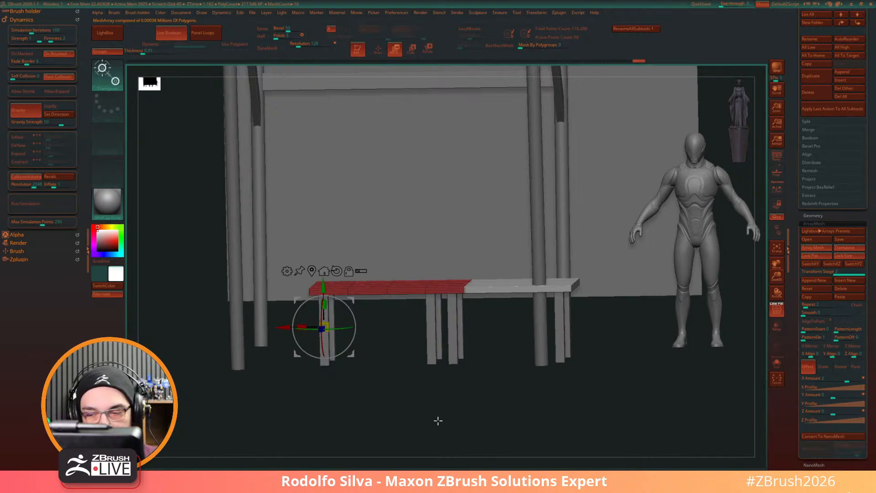
Step: Undo the stage pasted onto the tabletop and delete the legs' third array stage
key("ctrl+z")
left_click(454, 353, "alt")
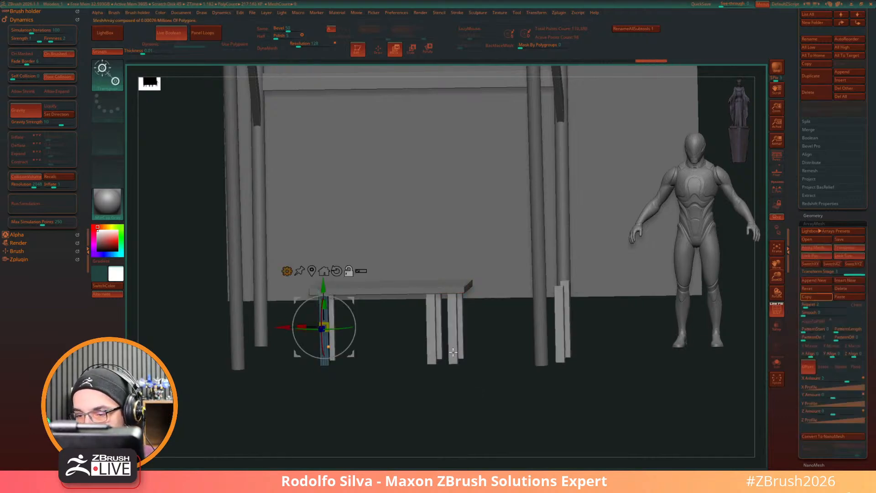
left_click(847, 297)
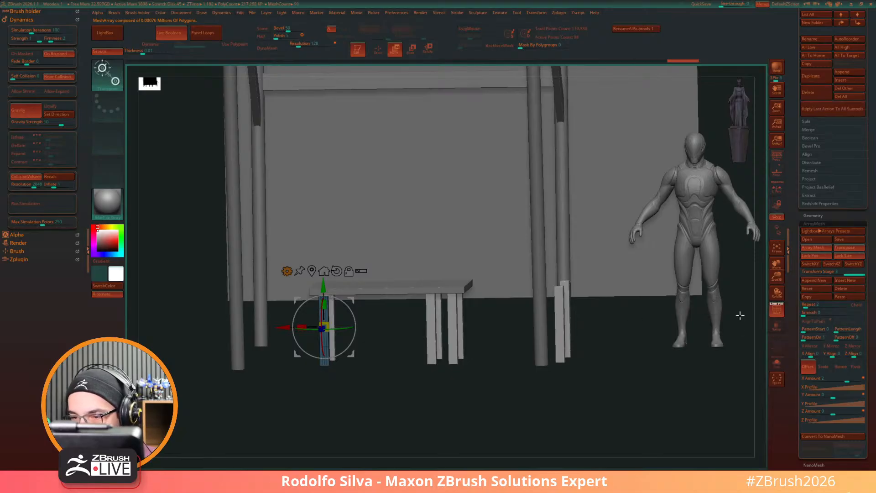
left_click(849, 290)
Step: Make a copy of the leg and move it inward along Z, between the two legs at the table's end
left_click_drag(556, 392, 605, 349)
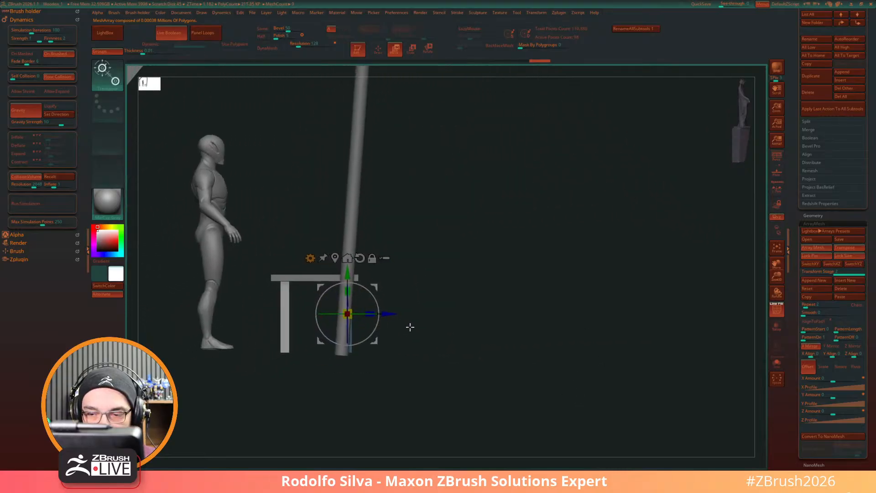
left_click_drag(388, 314, 361, 315)
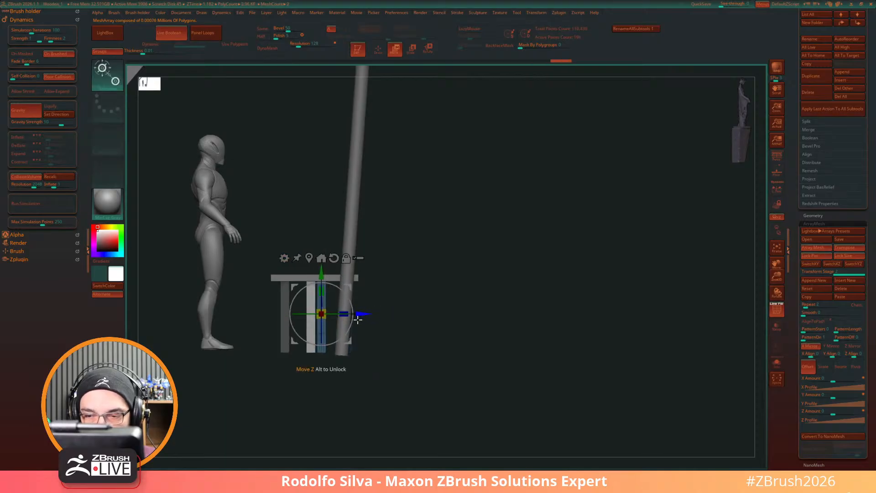
key("ctrl+z")
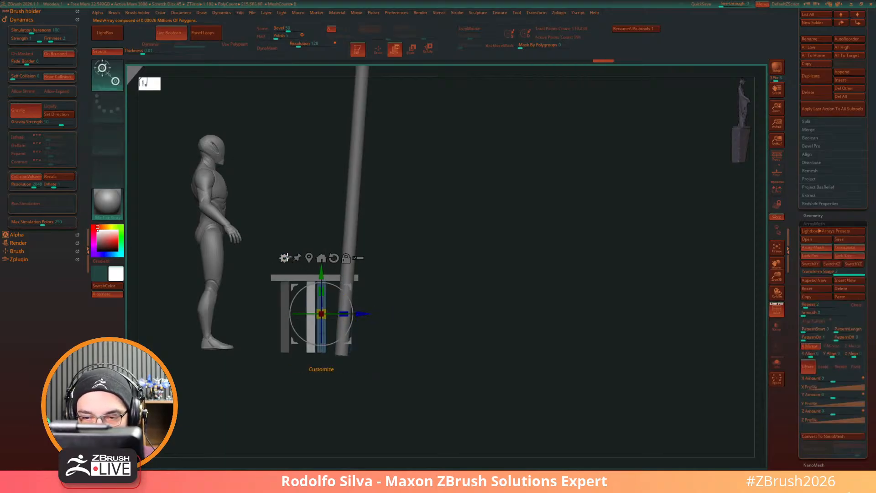
Step: Separate the copied leg into its own subtool with Split Unmasked Points
key("ctrl+space")
left_click(297, 81)
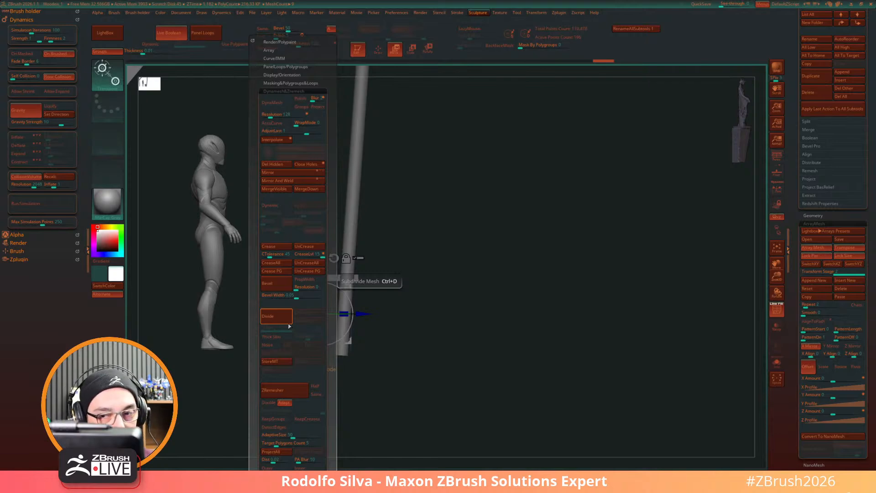
left_click_drag(327, 324, 335, 305)
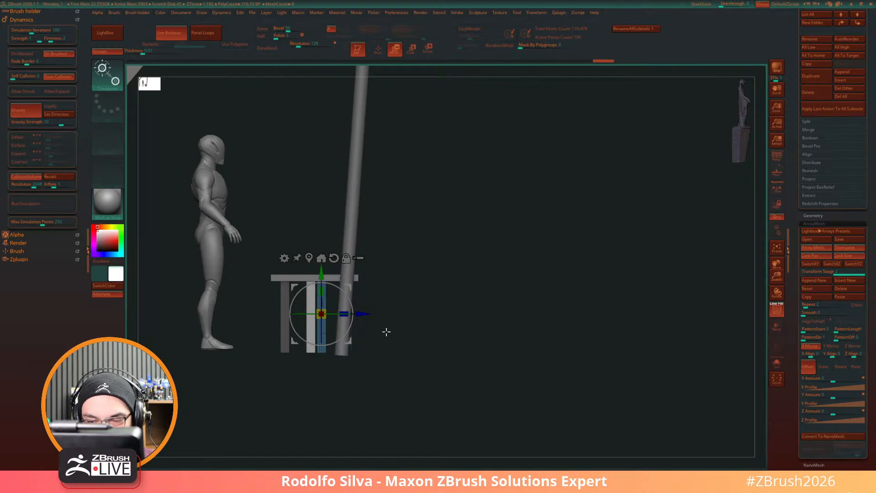
key("ctrl+space")
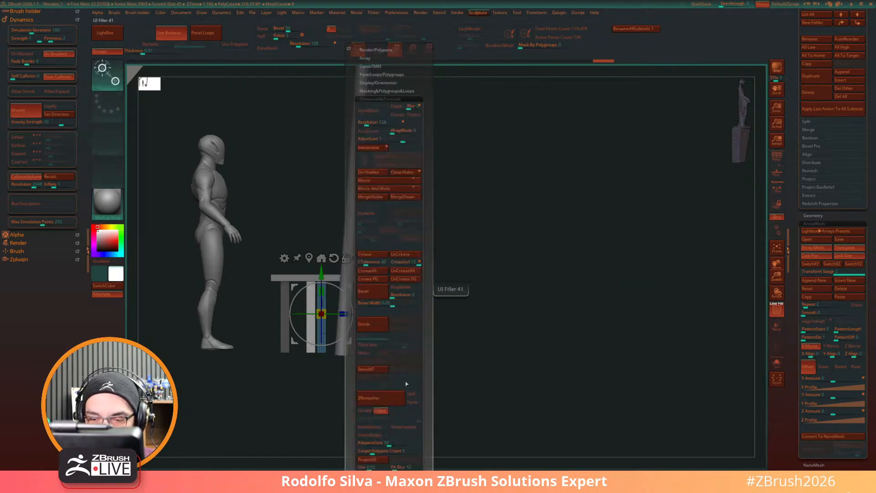
left_click(395, 91)
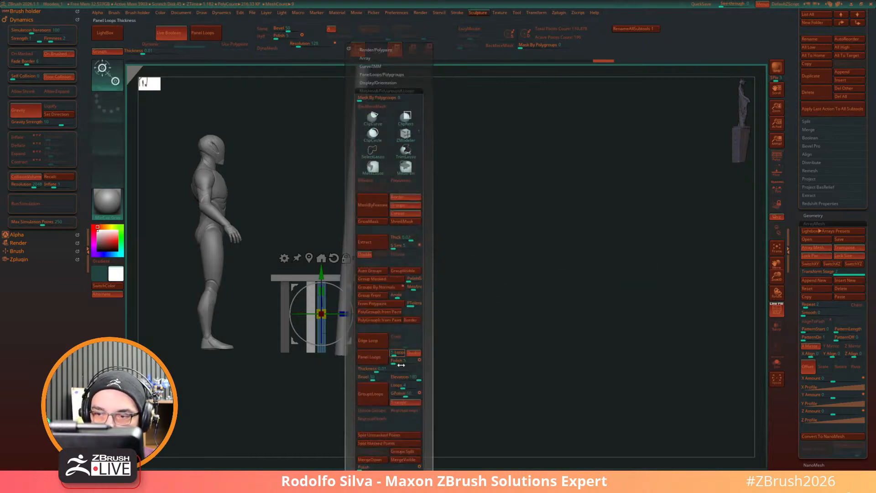
left_click(396, 434)
Step: Turn off the copied leg's array and rotate it about X into a diagonal brace between the two legs
left_click_drag(539, 386, 473, 397)
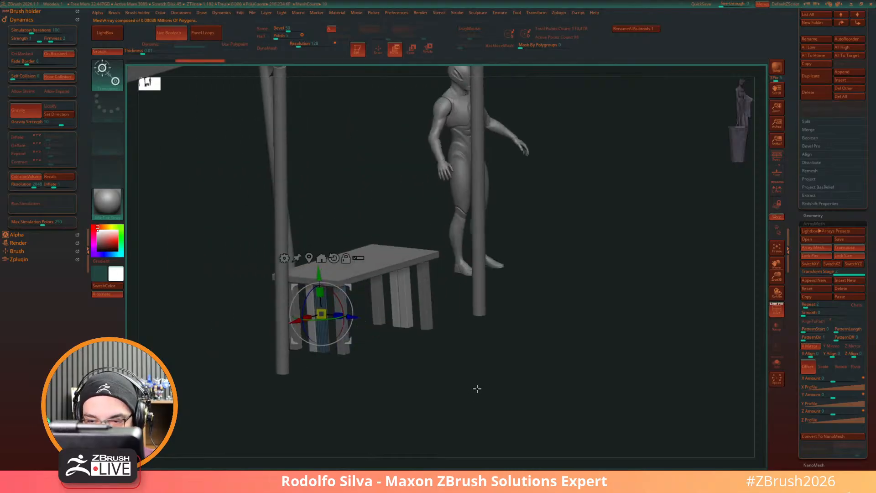
key("ctrl+z")
left_click_drag(392, 351, 406, 356)
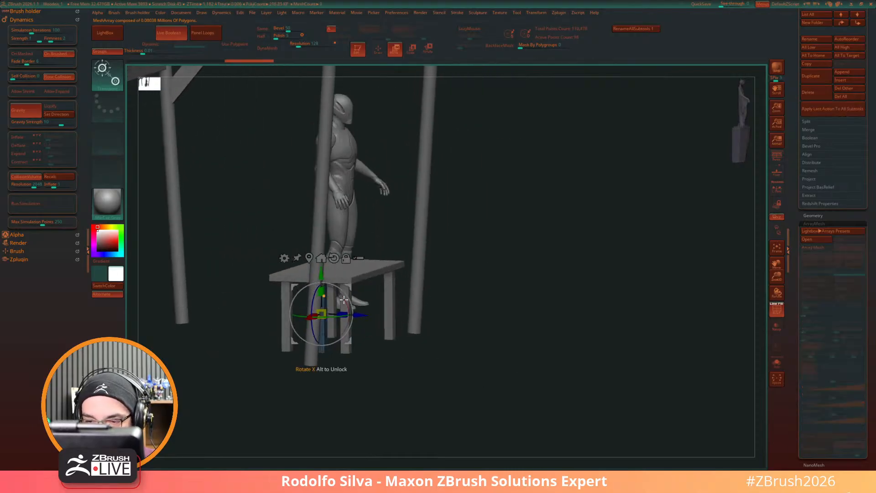
left_click_drag(349, 301, 327, 264)
left_click_drag(484, 365, 385, 394)
left_click_drag(338, 308, 345, 275)
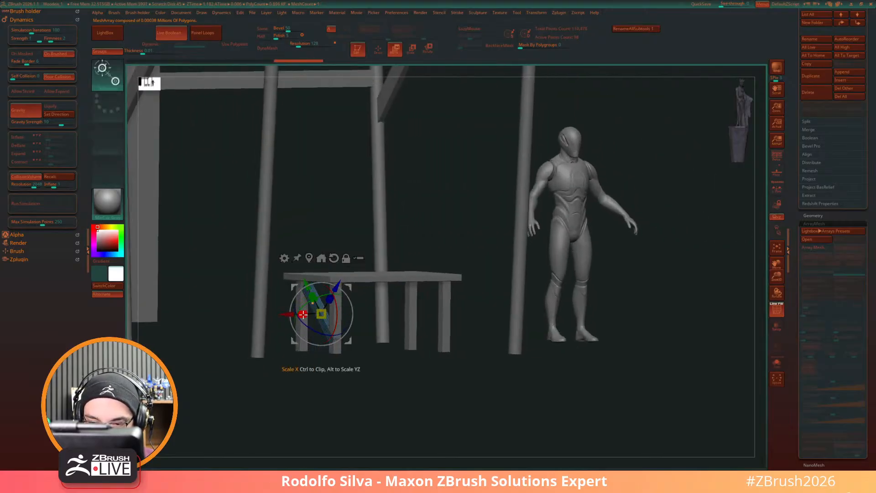
Step: Scale the diagonal brace along its length and nudge it along Z to fit between the table legs
left_click_drag(337, 388, 396, 392)
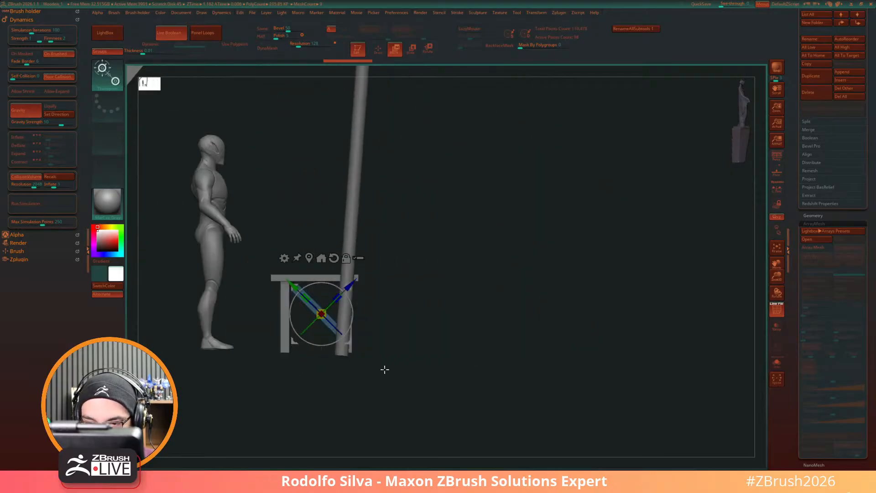
left_click_drag(307, 297, 291, 284)
left_click_drag(347, 282, 347, 285)
left_click_drag(451, 352, 507, 375)
Step: Try ArrayMesh on the brace, deleting a stage and inserting a new one, and undo these changes
left_click(824, 248)
left_click(856, 265)
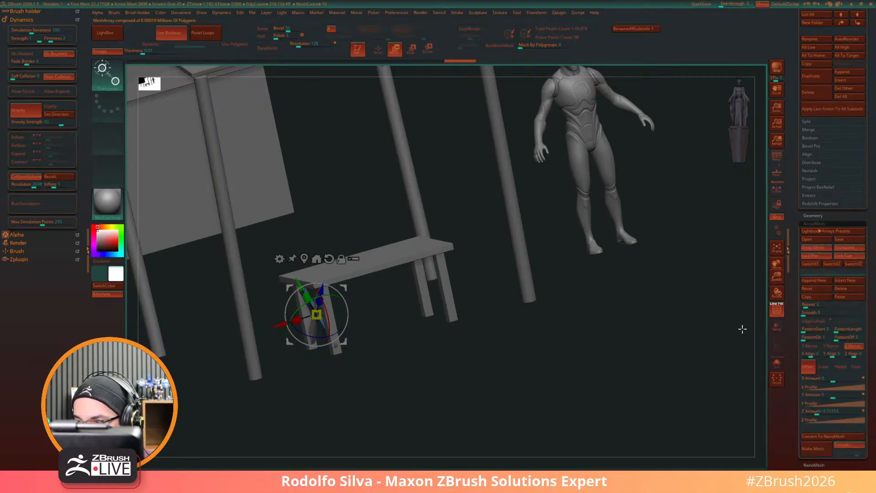
left_click(847, 290)
left_click(810, 276)
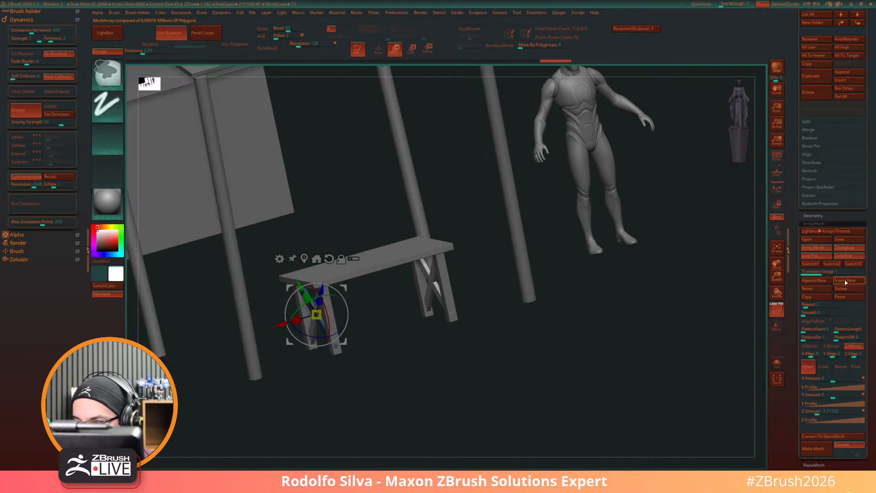
left_click(836, 281)
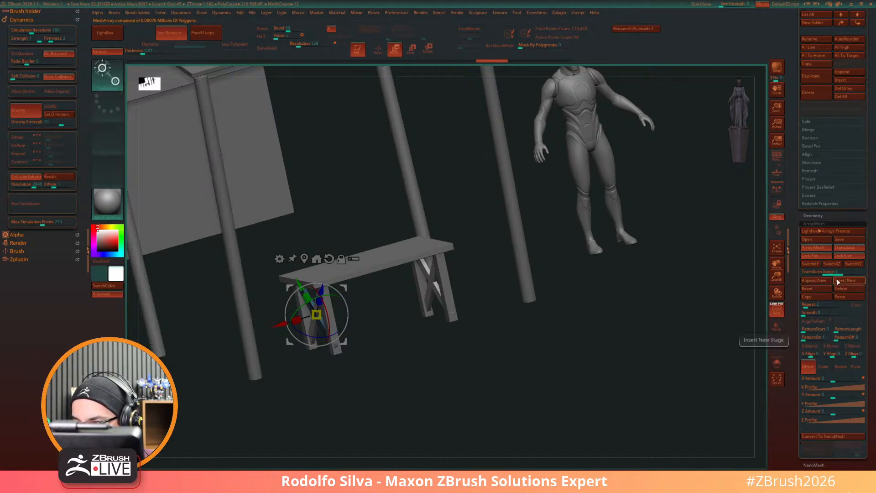
key("ctrl+z")
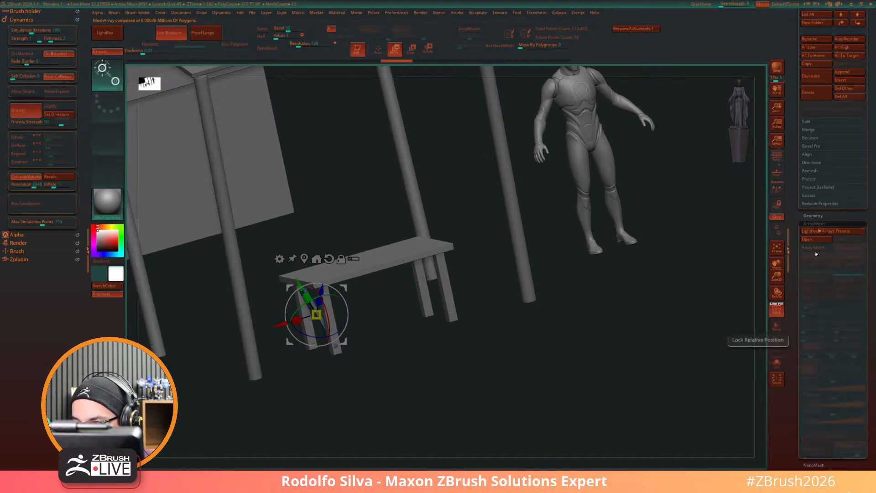
Step: Enable ArrayMesh on the brace again and delete its Z Mirror stage, keeping the X Mirror stage
left_click(817, 249)
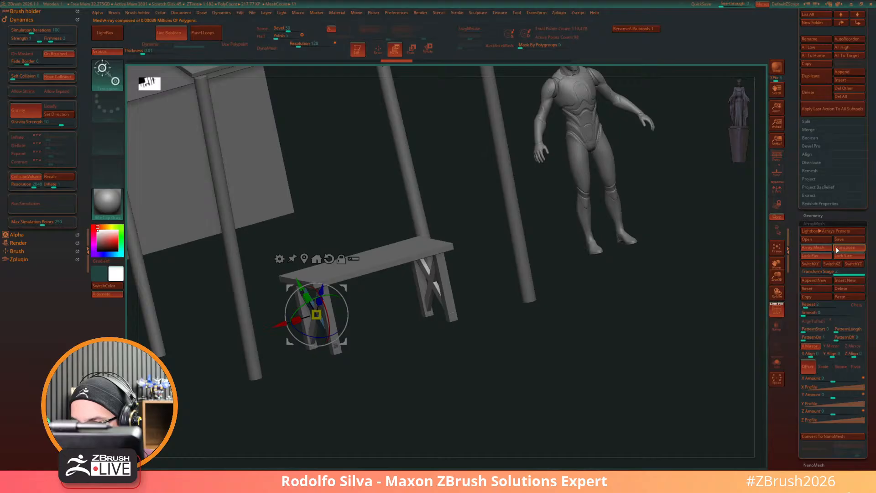
left_click(852, 291)
left_click_drag(681, 314, 624, 339)
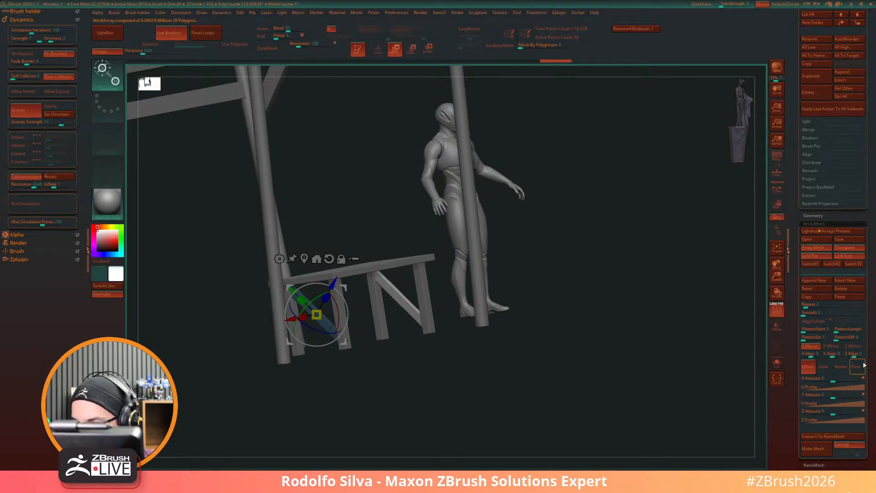
Step: Try Z Mirror on the brace array with Z Amounts of -4 and -3, and reset the Z Amount to 0
left_click(854, 346)
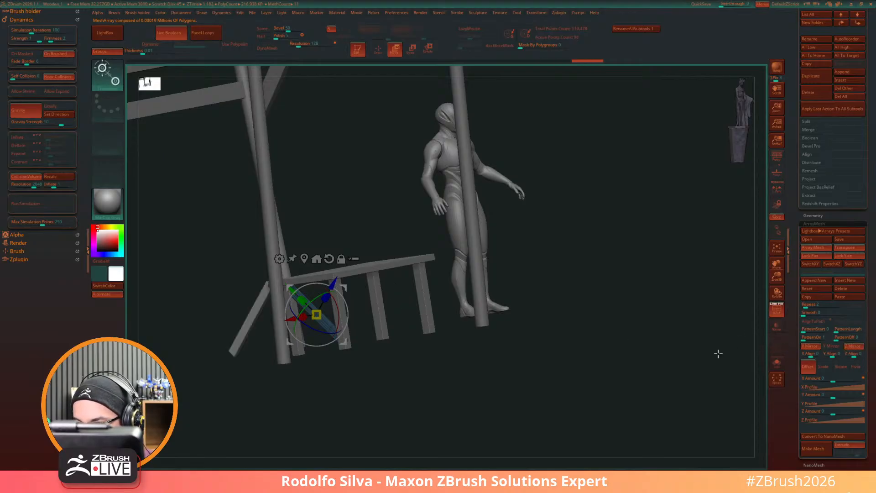
left_click_drag(843, 413, 816, 418)
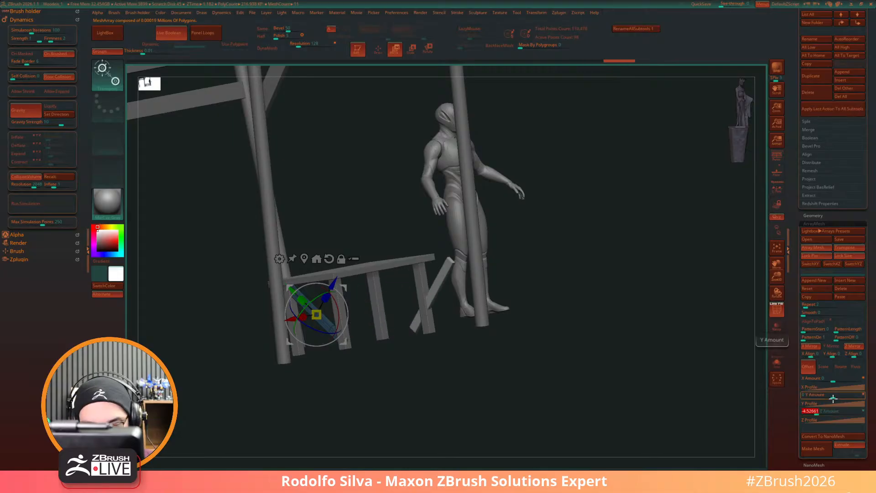
type("-4")
key("Return")
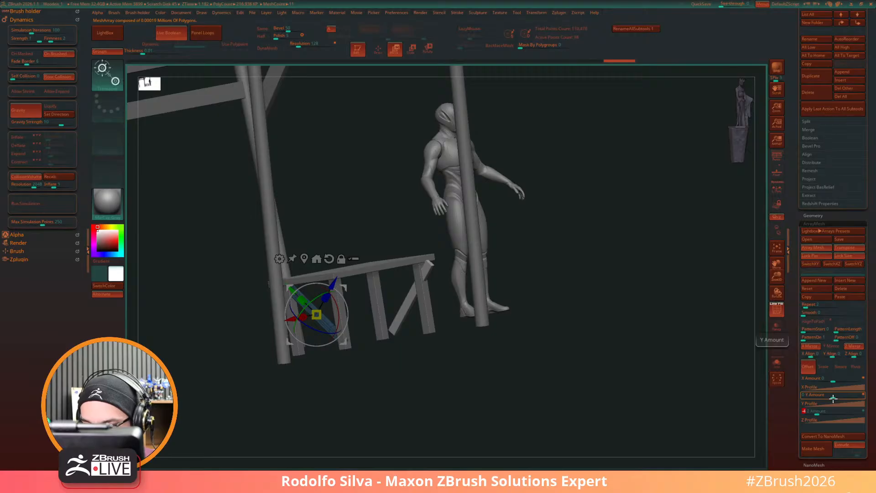
type("3")
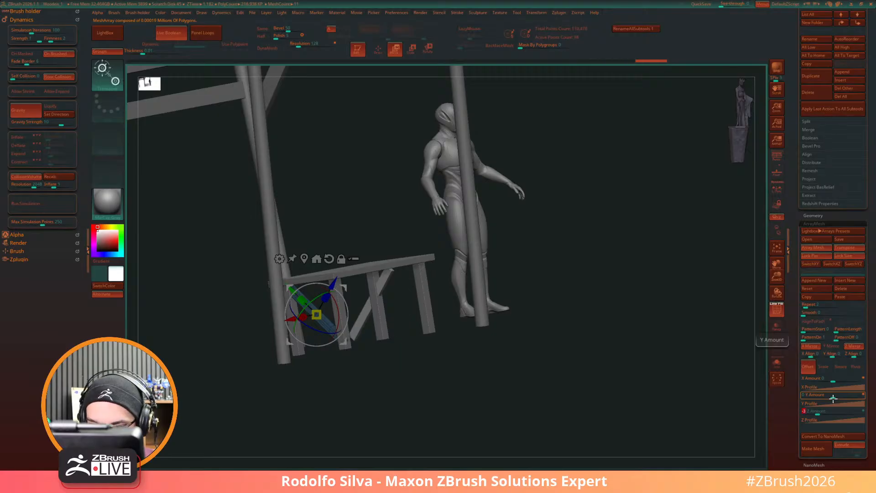
key("Return")
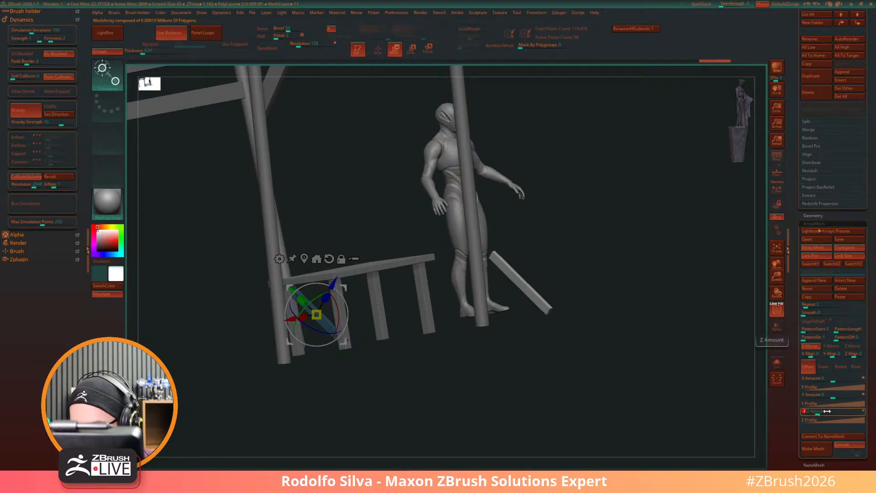
type("0")
Step: Switch back to Draw mode and examine the braced table within the whole shelter from the front and from above
mouse_move(696, 391)
left_mouse_down()
mouse_move(601, 405)
mouse_move(608, 397)
mouse_move(581, 409)
mouse_move(519, 382)
mouse_move(530, 379)
left_mouse_up()
key("q")
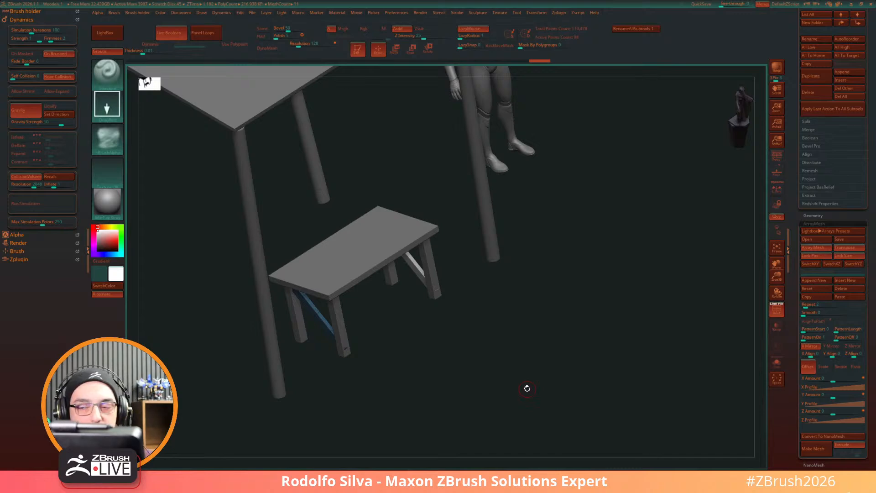
mouse_move(528, 389)
left_mouse_down()
mouse_move(616, 337)
mouse_move(634, 352)
mouse_move(628, 363)
mouse_move(622, 351)
mouse_move(634, 367)
mouse_move(626, 360)
mouse_move(621, 375)
mouse_move(623, 349)
mouse_move(590, 360)
mouse_move(596, 347)
left_mouse_up()
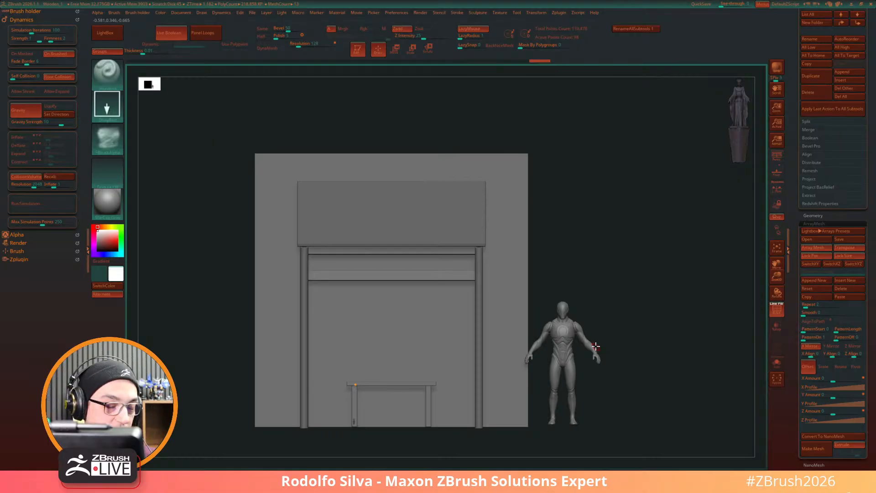
left_click_drag(596, 346, 659, 361)
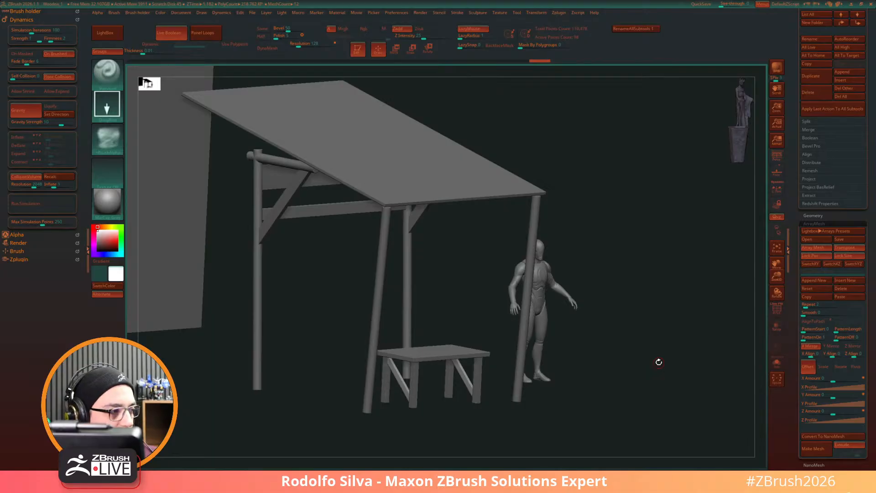
left_click_drag(637, 321, 637, 350)
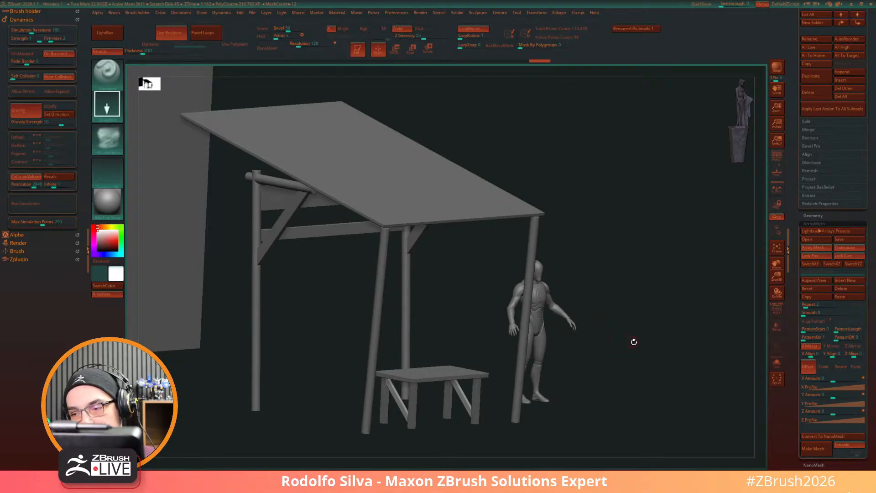
left_click_drag(632, 341, 620, 371)
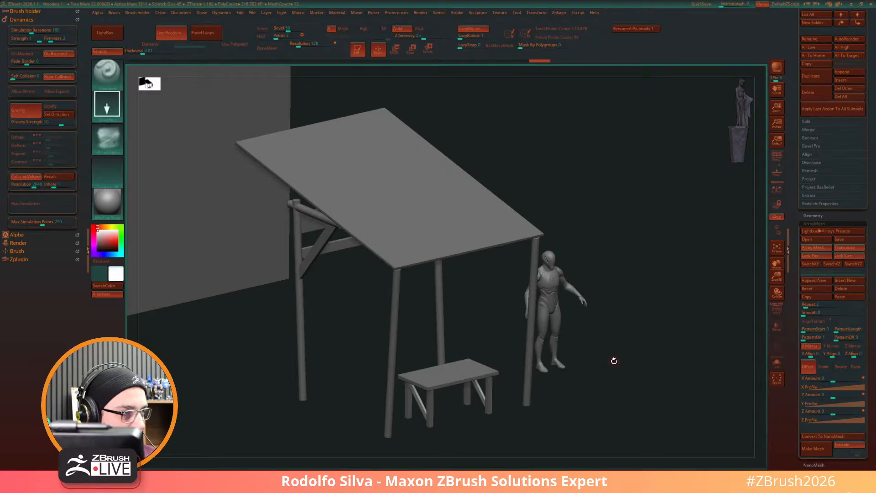
left_click_drag(614, 361, 608, 377)
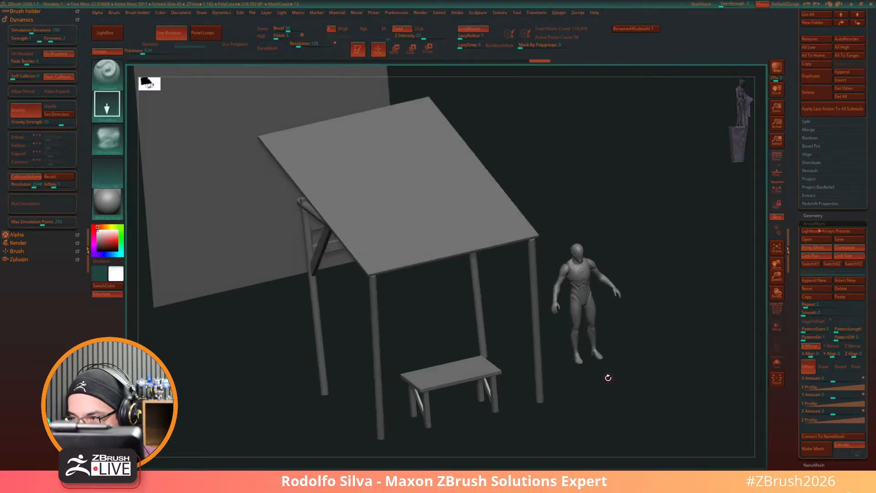
Step: Try turning off Lock Position and X Mirror on the table brace's ArrayMesh with its Transpose controls shown
left_click(817, 256)
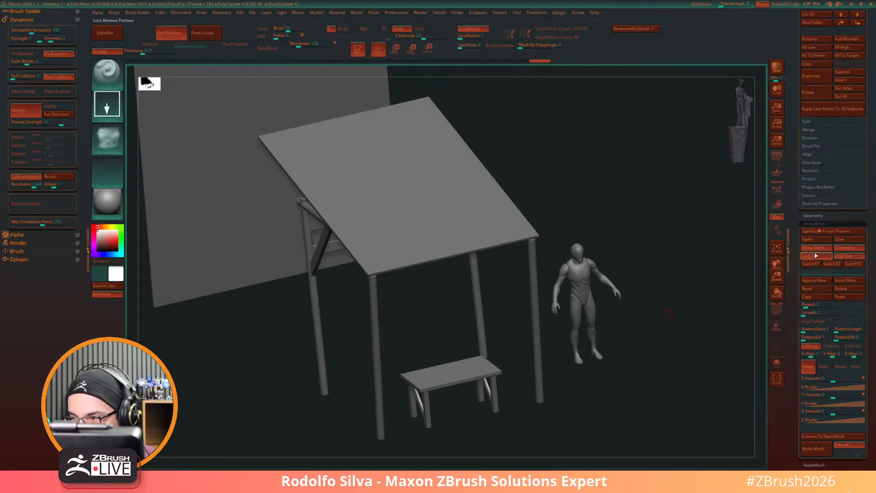
left_click_drag(580, 381, 577, 391)
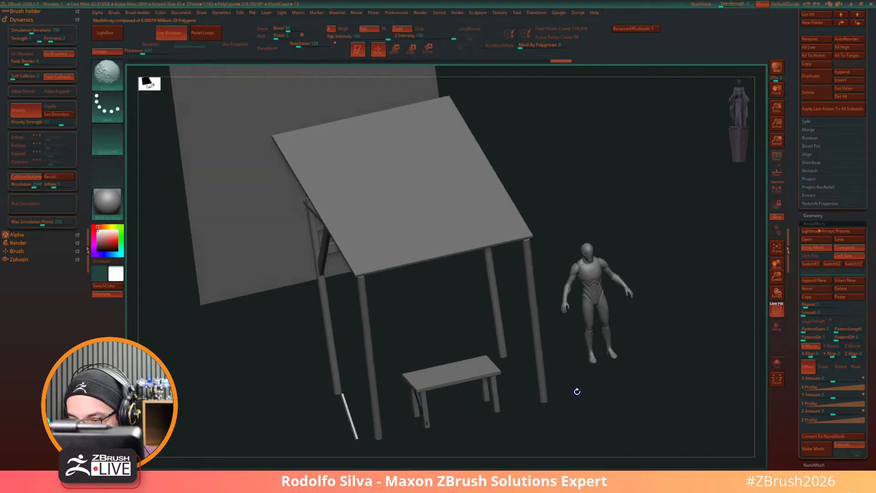
key("w")
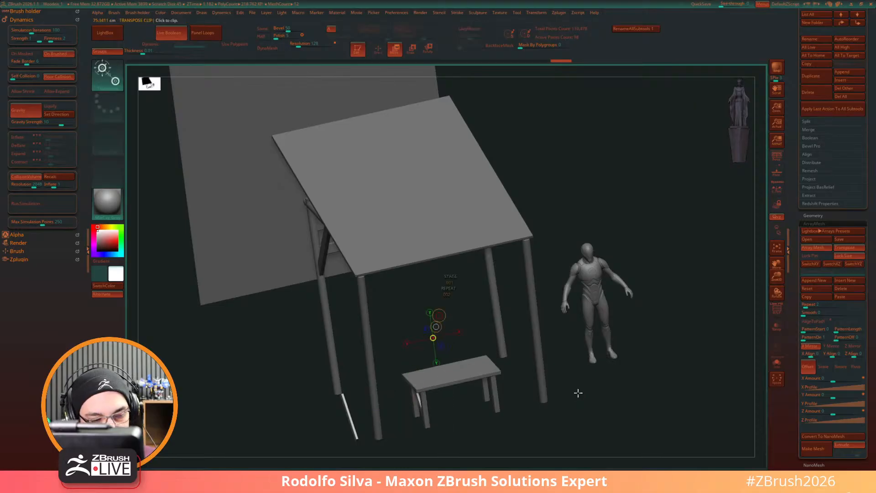
left_click_drag(577, 391, 572, 410, "shift")
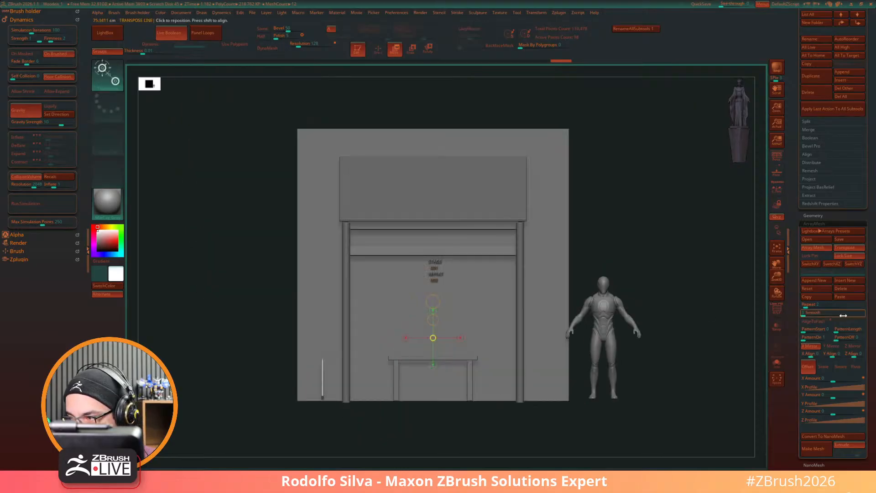
left_click(812, 348)
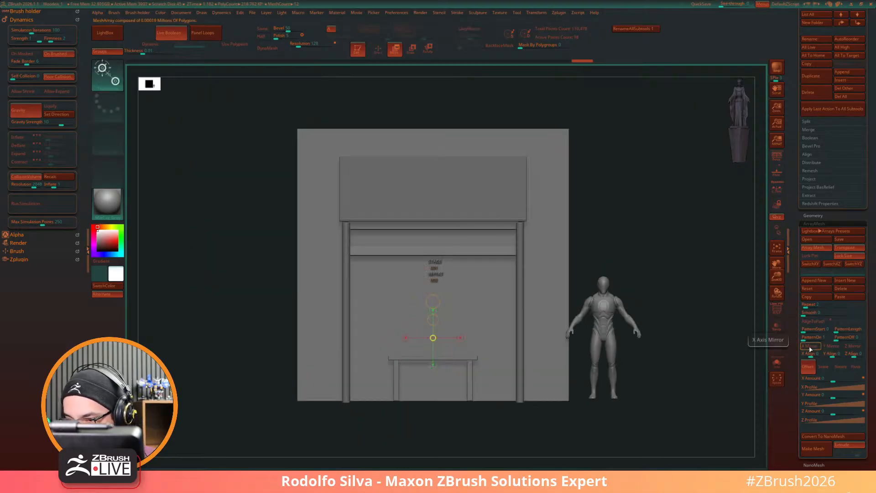
left_click_drag(621, 404, 655, 421)
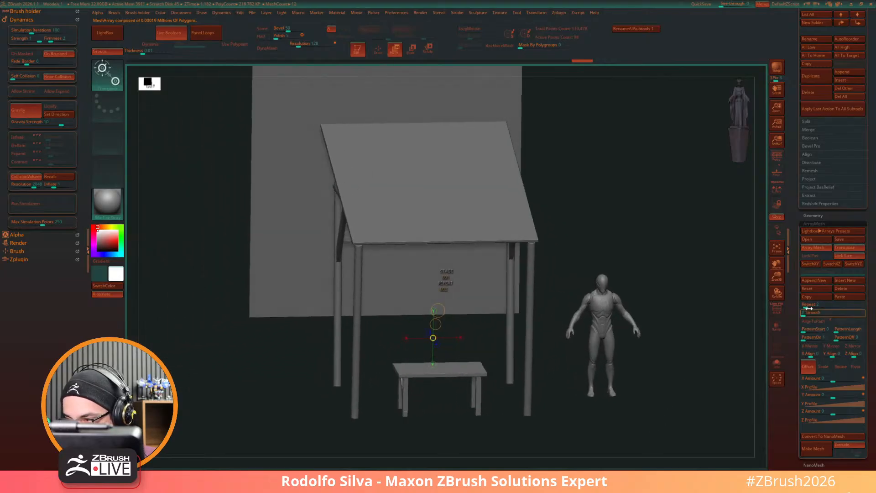
Step: Reset the table brace's array stage and enable X Mirror with Lock Position off
left_click(812, 345)
left_click(818, 290)
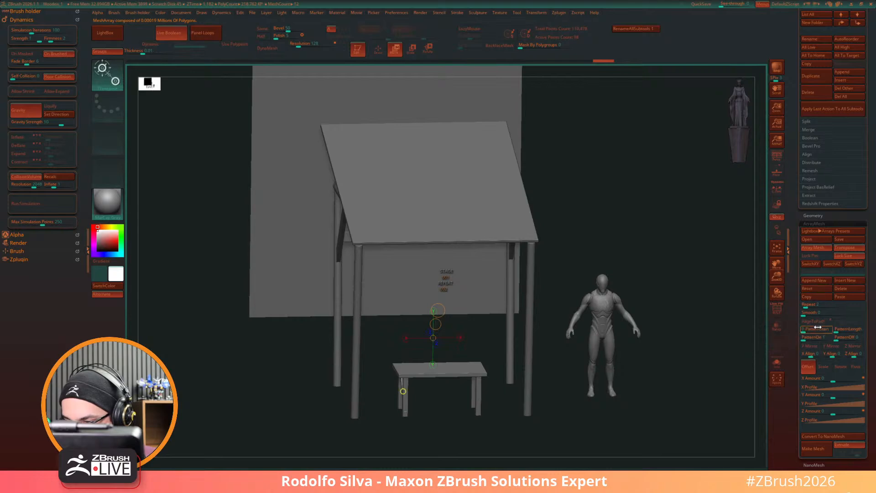
left_click(812, 347)
left_click_drag(727, 377, 755, 334)
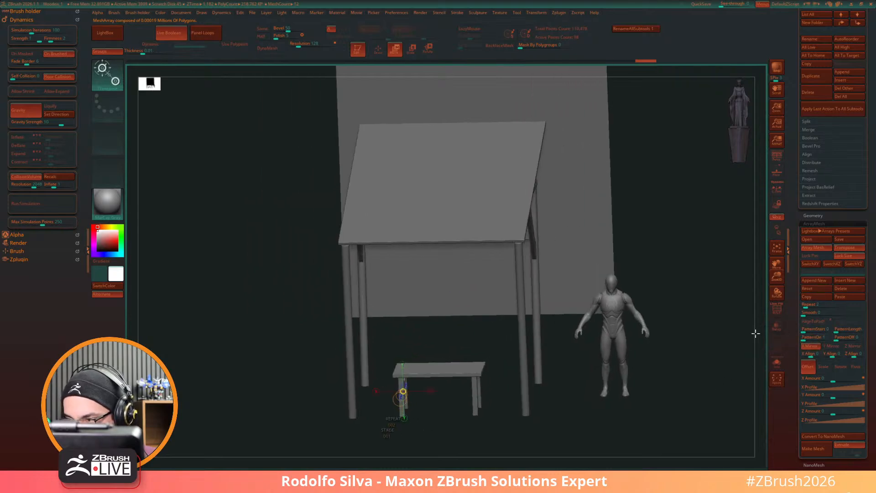
Step: Turn Lock Position back on for the table brace array and reapply X Mirror
left_click(817, 256)
left_click(812, 345)
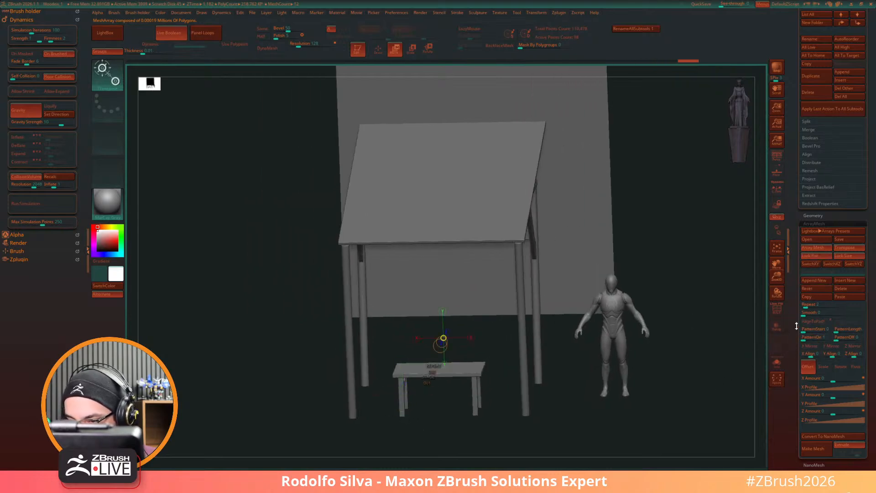
left_click(813, 347)
left_click_drag(685, 372, 653, 393)
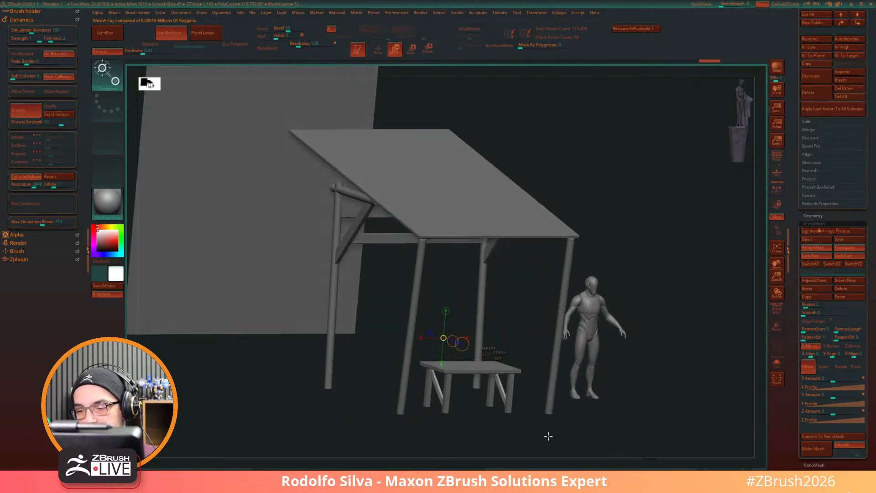
Step: Examine the mirrored table braces and the shelter frame from above, at an angle and in side view
left_click_drag(548, 436, 610, 379)
left_click_drag(617, 400, 593, 386)
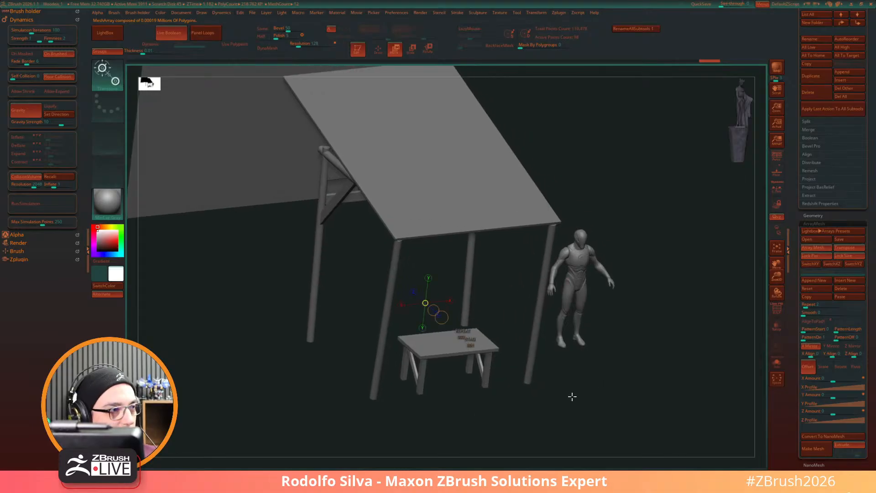
left_click_drag(571, 402, 561, 425)
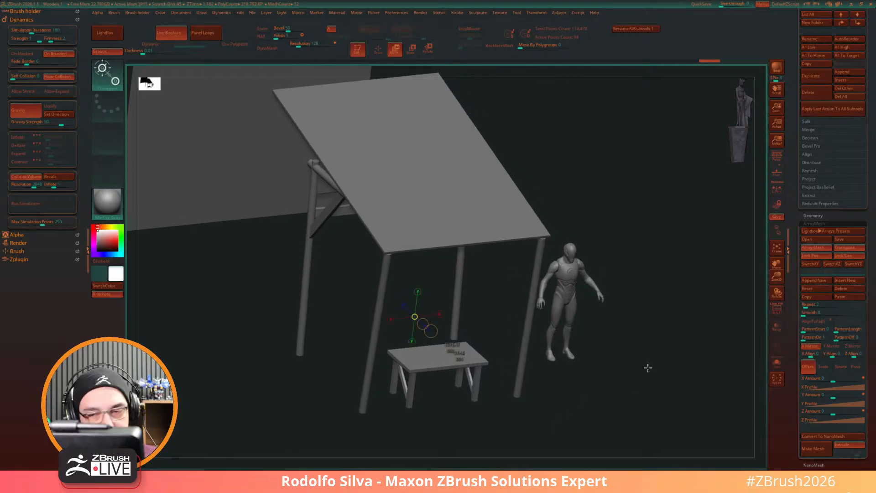
left_click_drag(647, 365, 637, 402)
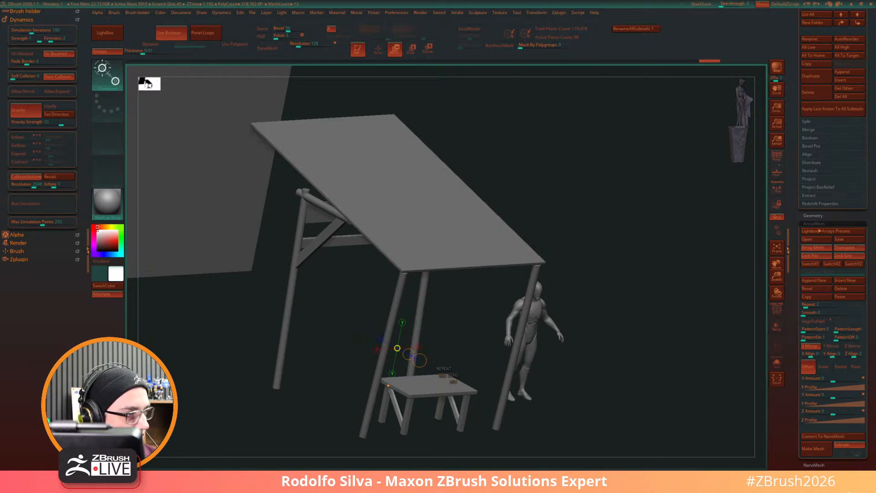
mouse_move(627, 338)
left_mouse_down()
mouse_move(639, 333)
mouse_move(630, 333)
left_mouse_up()
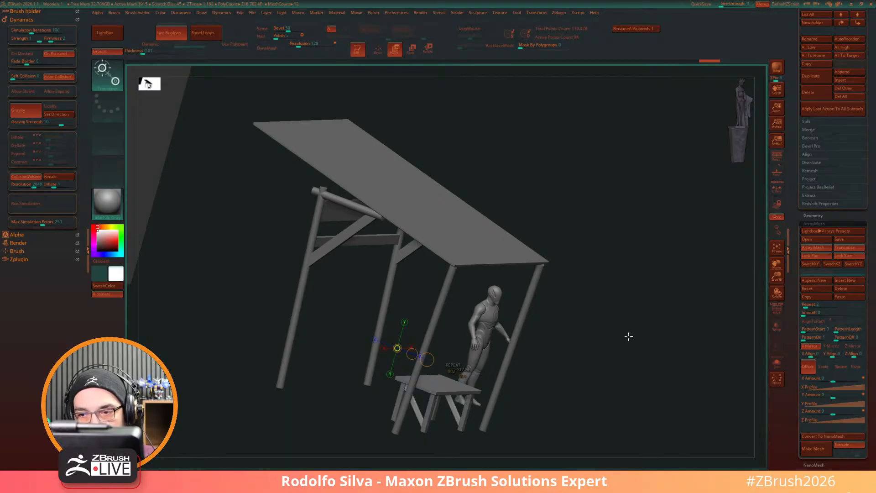
left_click_drag(628, 336, 598, 324, "shift")
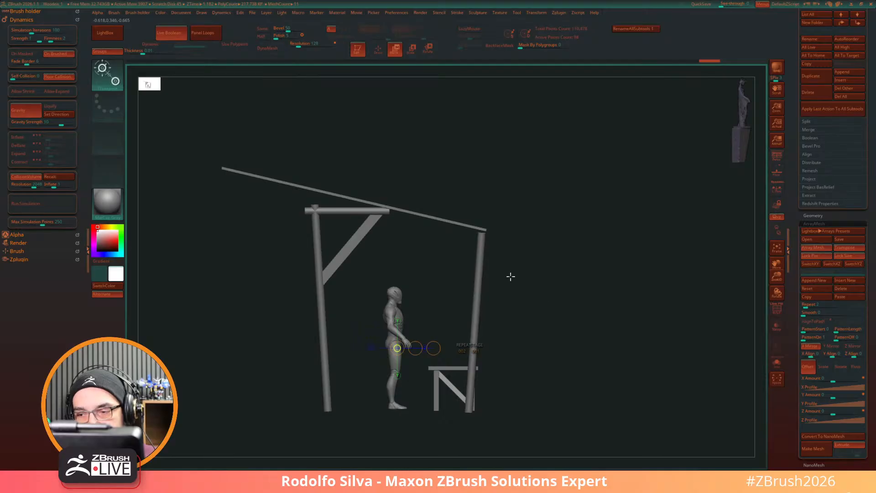
Step: Select the shelter's front post and duplicate it as a new subtool
left_click(479, 292, "alt")
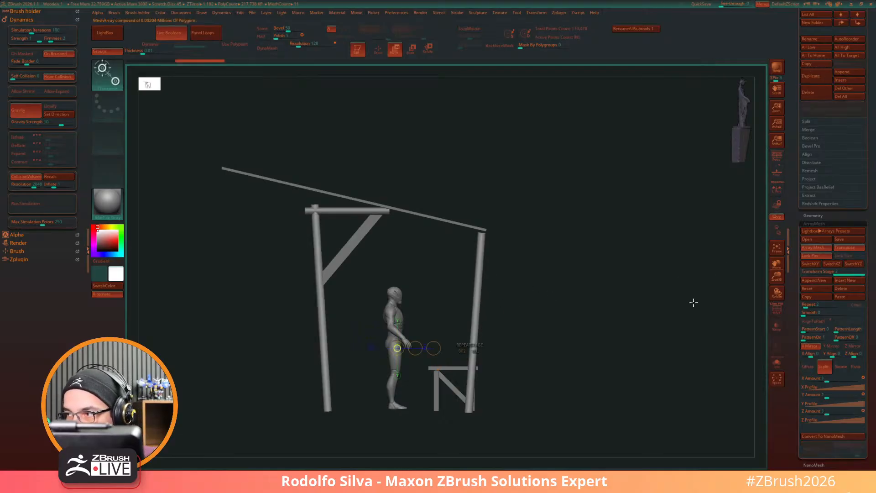
key("ctrl+shift+d")
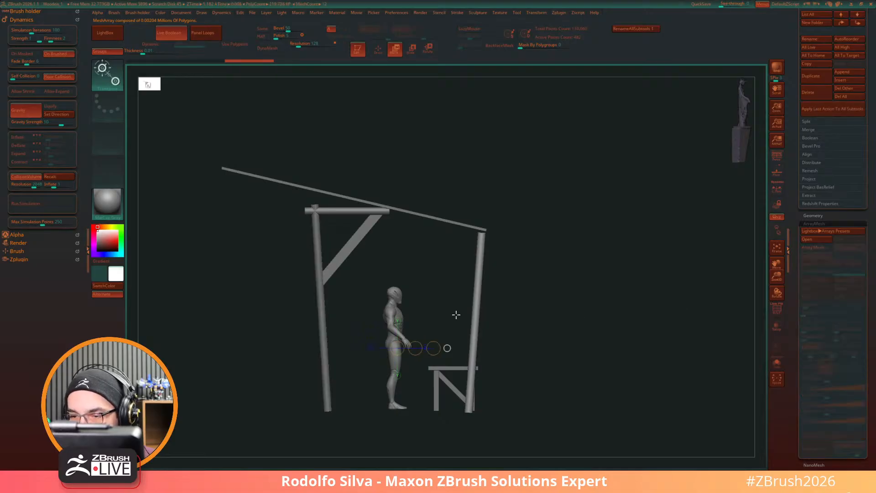
key("y")
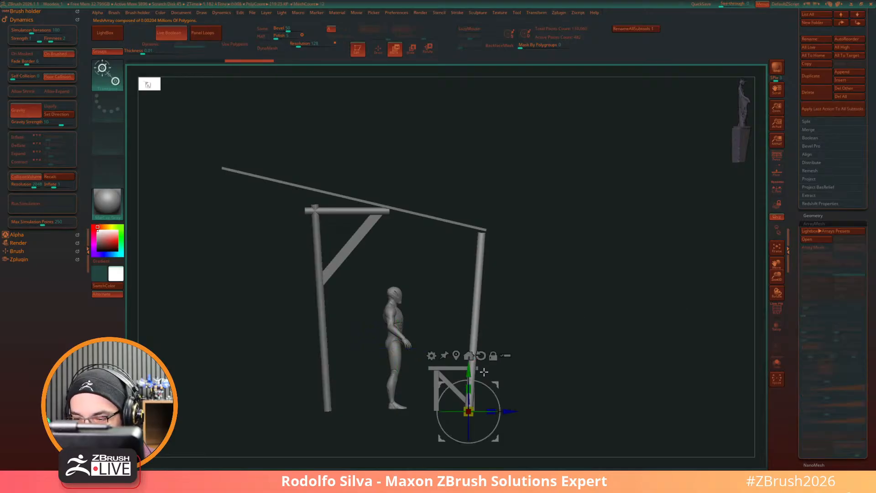
Step: Show the post copy's polyframe, align the gizmo to its tilt and centre the gizmo on the mesh
key("shift+f")
left_click_drag(532, 312, 595, 433, "alt")
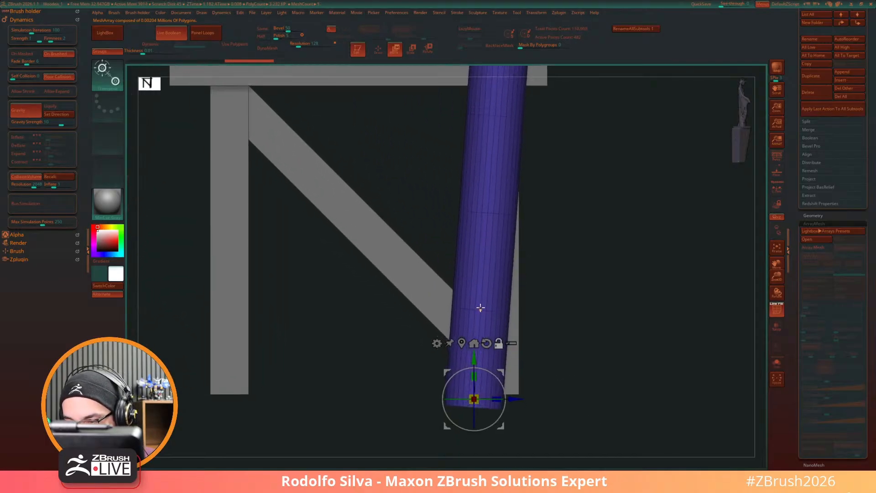
left_click(480, 308)
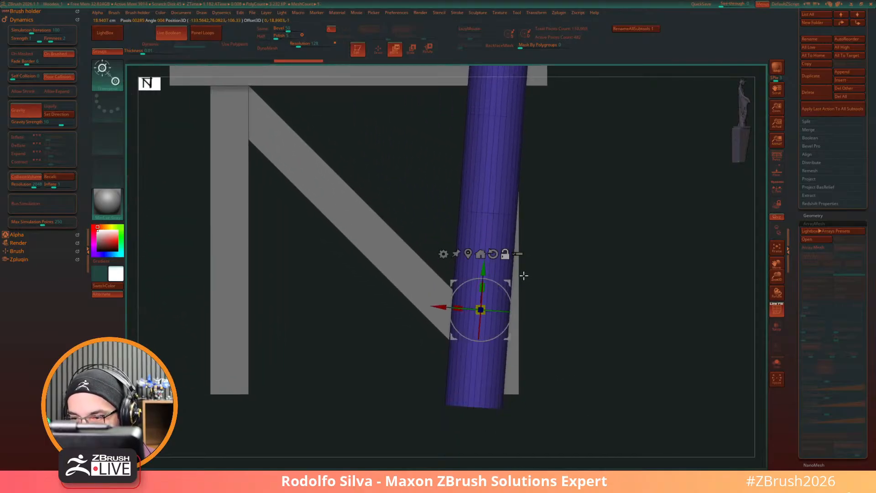
left_click(467, 254)
key("f")
key("f")
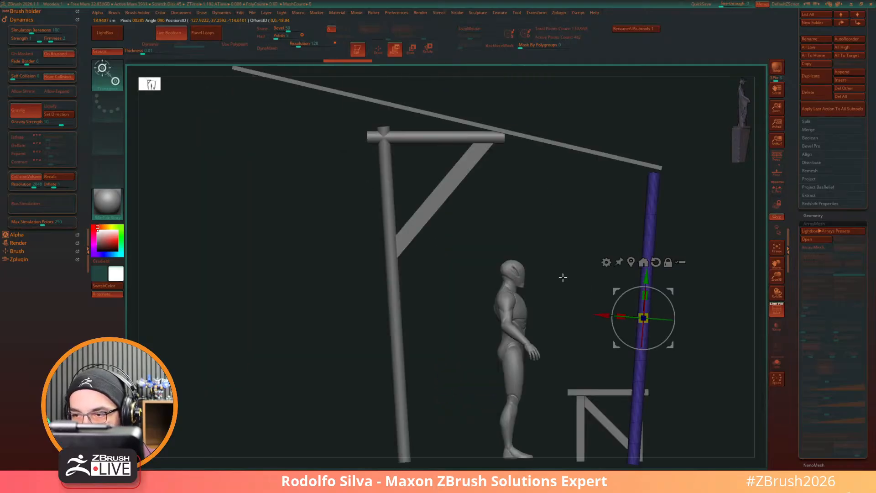
left_click_drag(703, 307, 652, 302, "alt")
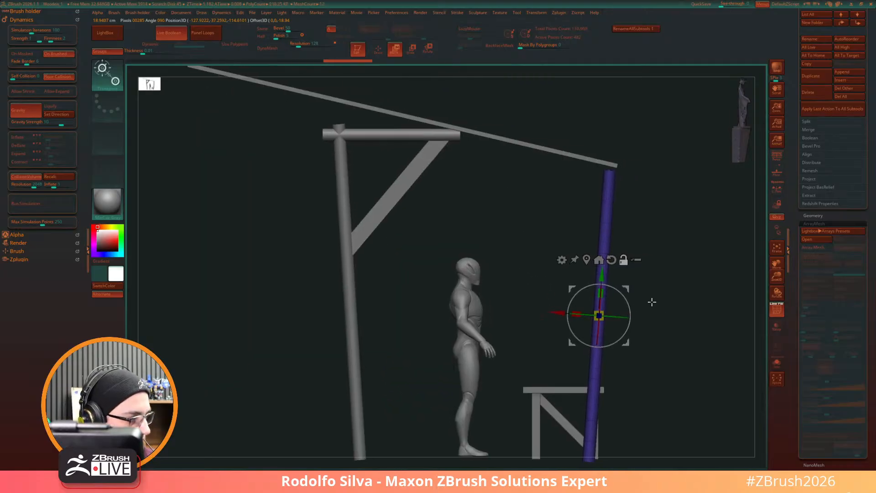
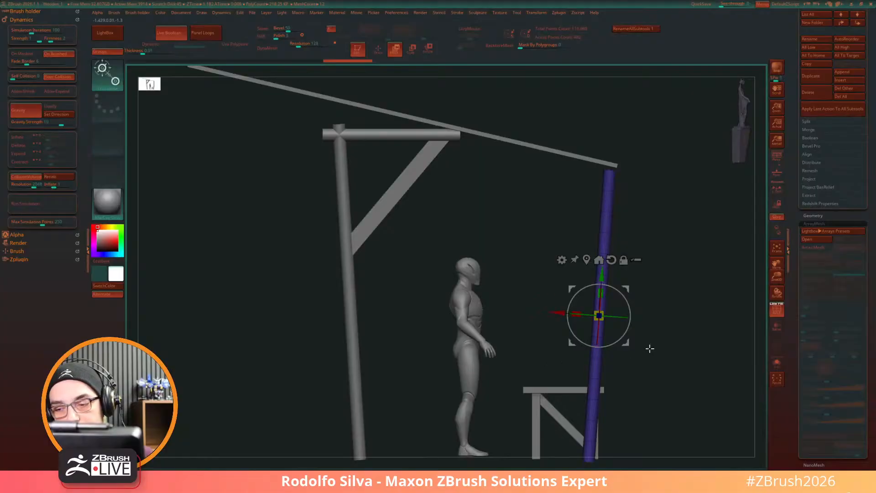
Step: Move the post copy between the front and rear posts and rotate it about 95° into a horizontal crossbeam
left_click_drag(649, 348, 659, 347)
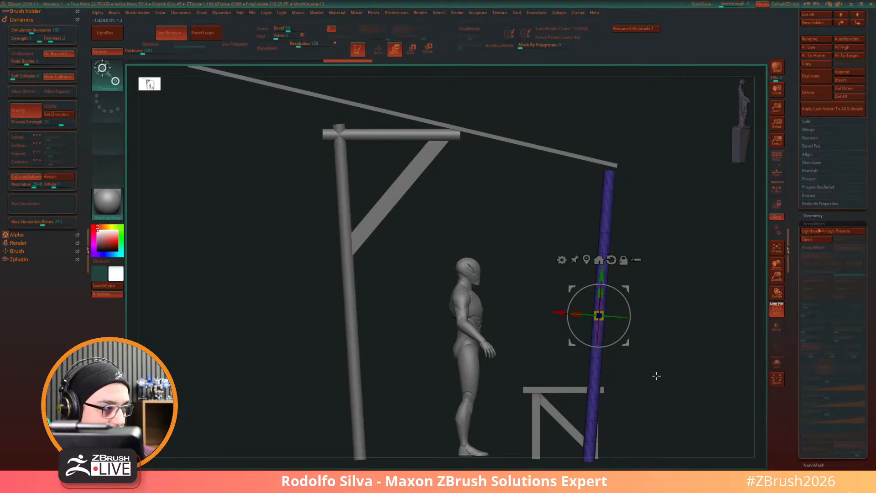
mouse_move(651, 375)
left_mouse_down()
mouse_move(637, 395)
mouse_move(643, 388)
left_mouse_up()
mouse_move(696, 369)
left_mouse_down()
mouse_move(708, 366)
mouse_move(699, 359)
left_mouse_up()
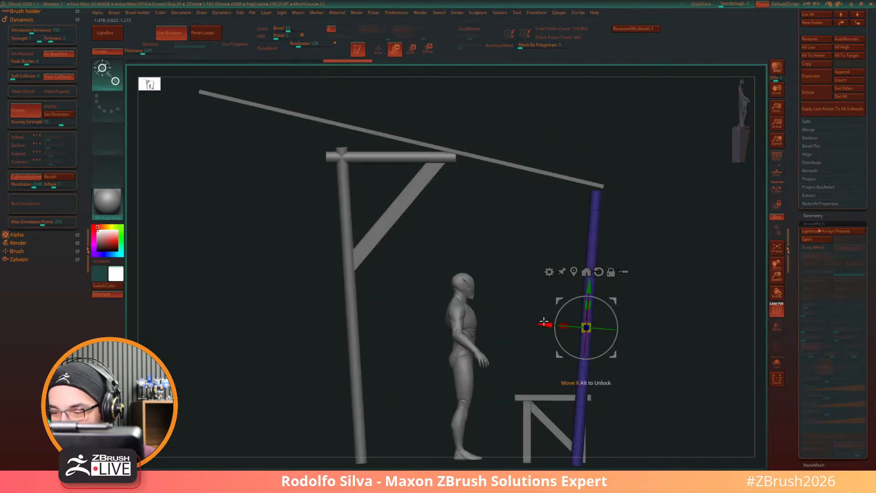
left_click_drag(544, 320, 492, 304)
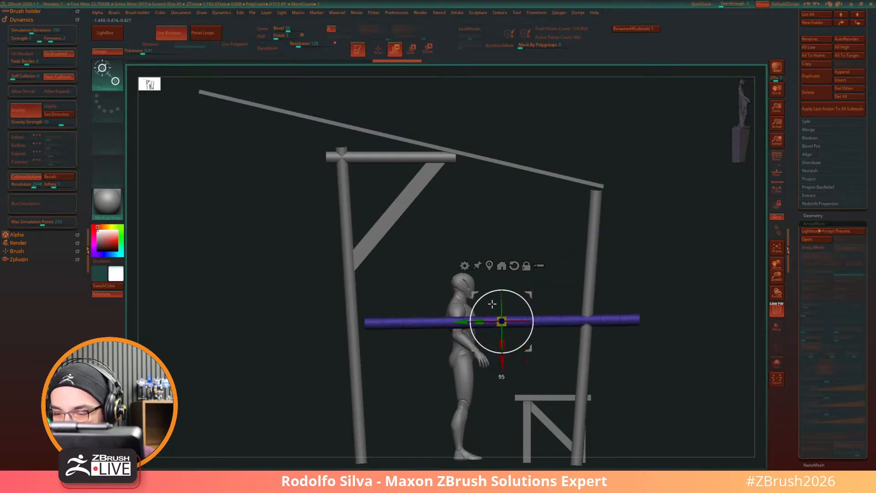
left_click_drag(705, 365, 548, 377)
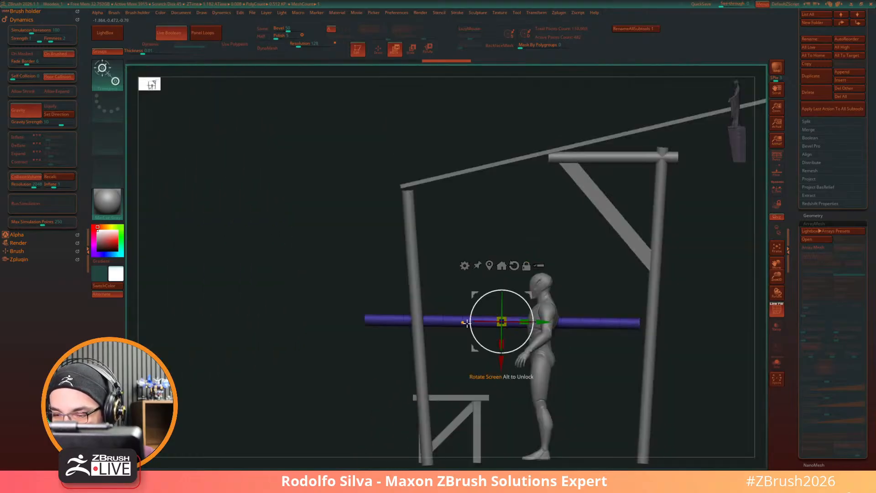
left_click_drag(466, 323, 488, 333)
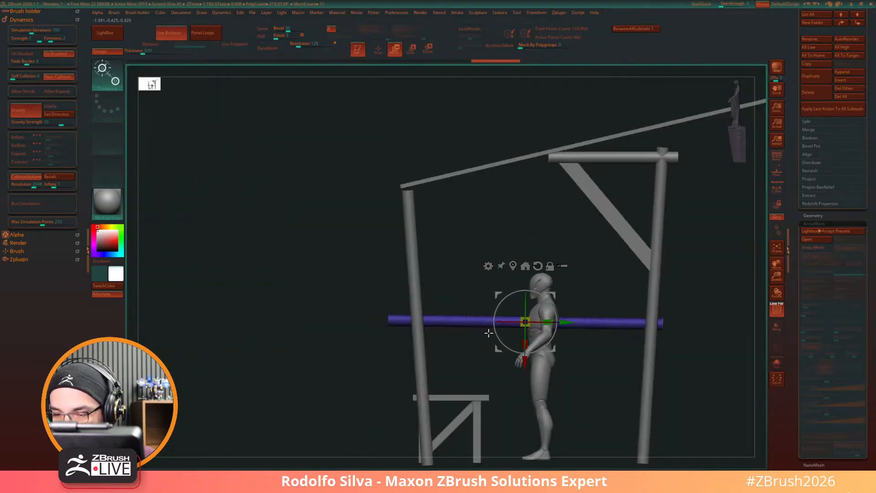
Step: Shift the crossbeam to the outer side of the posts and raise it to the lower end of the diagonal brace
left_click_drag(315, 402, 393, 411, "shift")
left_click_drag(485, 324, 477, 323)
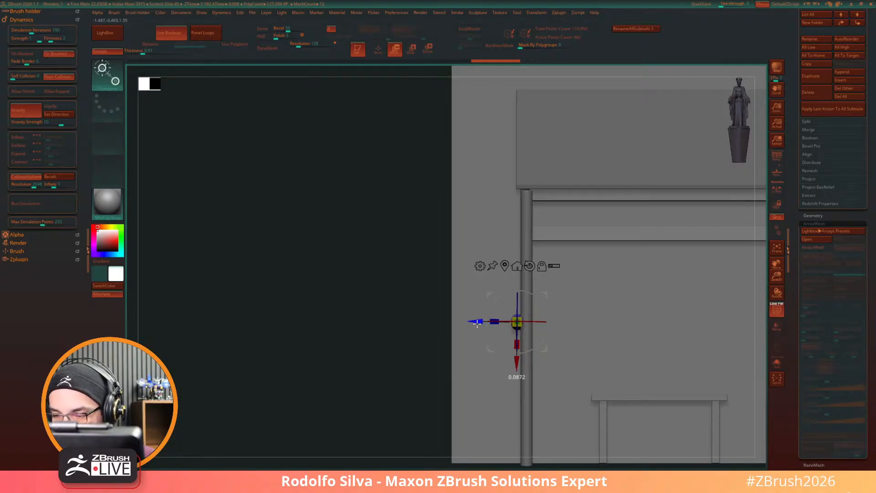
left_click_drag(517, 362, 518, 273)
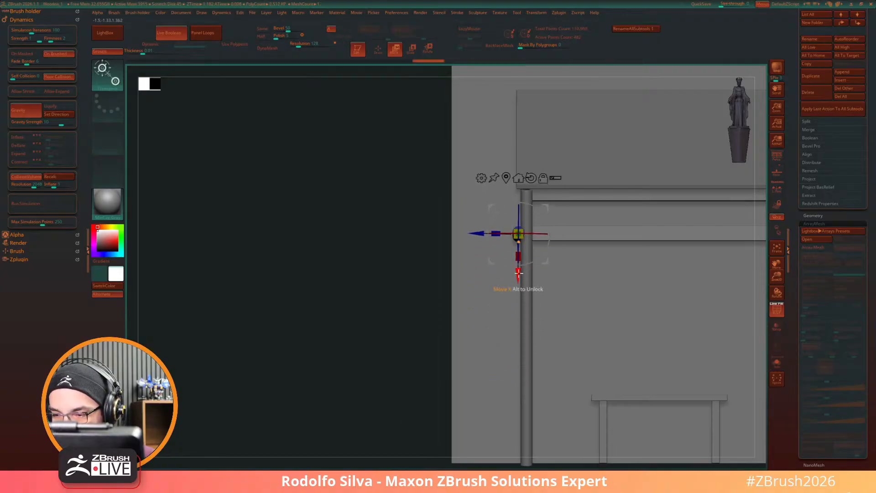
left_click_drag(336, 388, 416, 380)
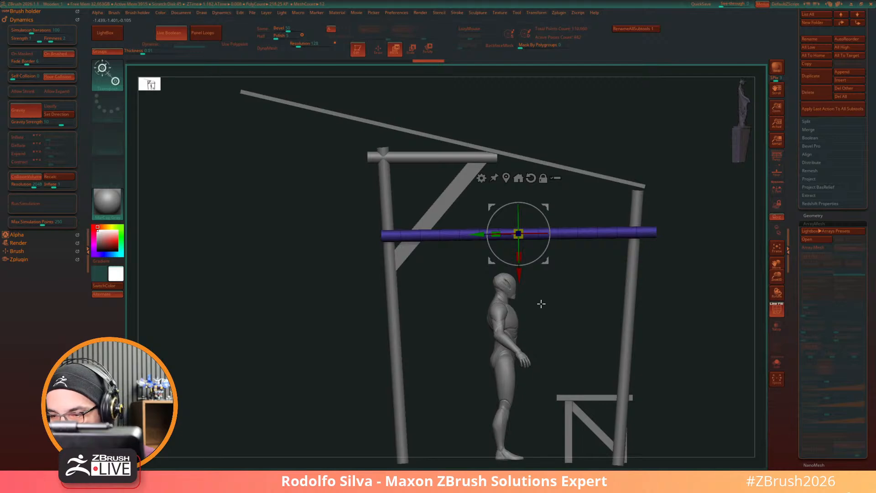
left_click_drag(518, 276, 518, 297)
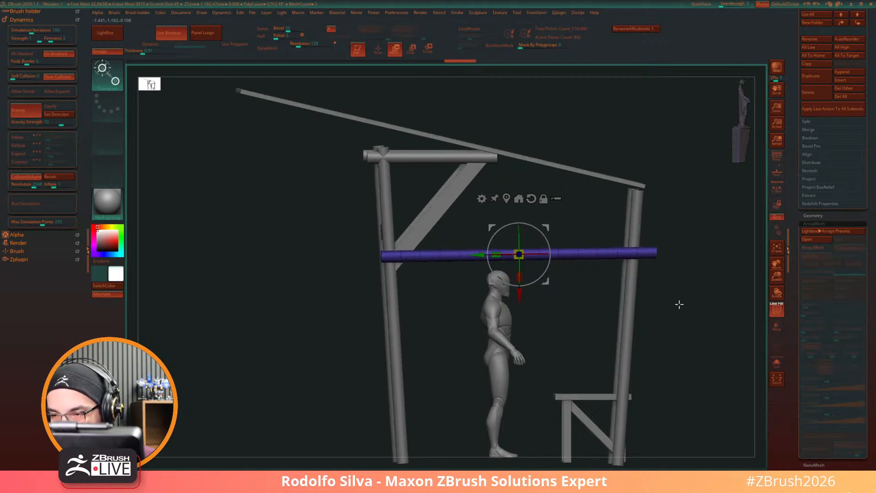
mouse_move(680, 304)
left_mouse_down()
mouse_move(665, 319)
mouse_move(665, 309)
left_mouse_up()
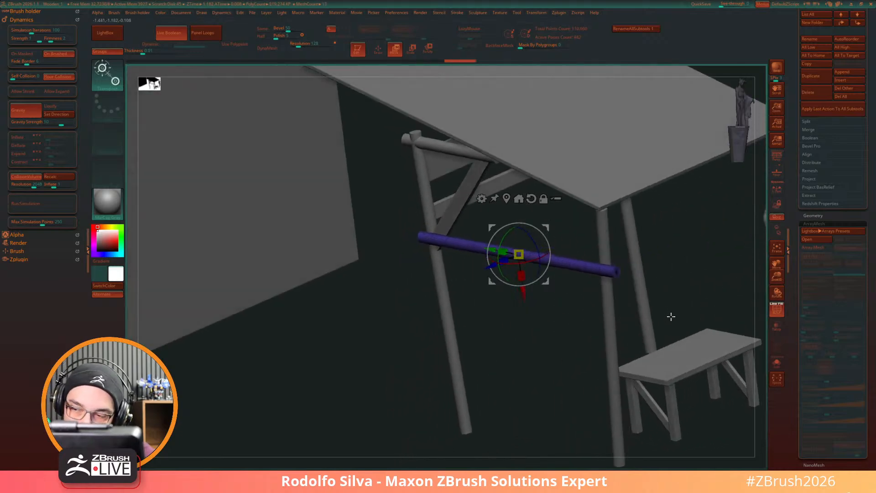
Step: Hide the short sloping beam at the rear post's top and the diagonal brace below it
left_click(447, 145, "alt")
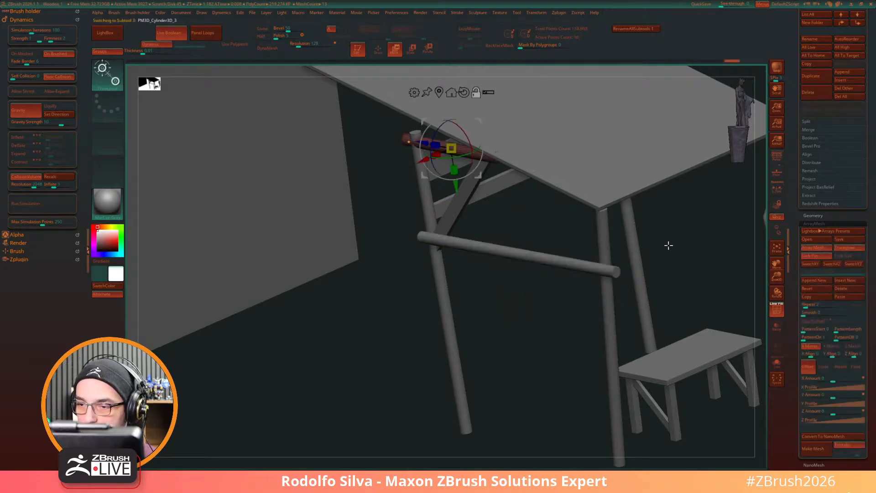
left_click(788, 137)
left_click_drag(793, 186, 799, 287)
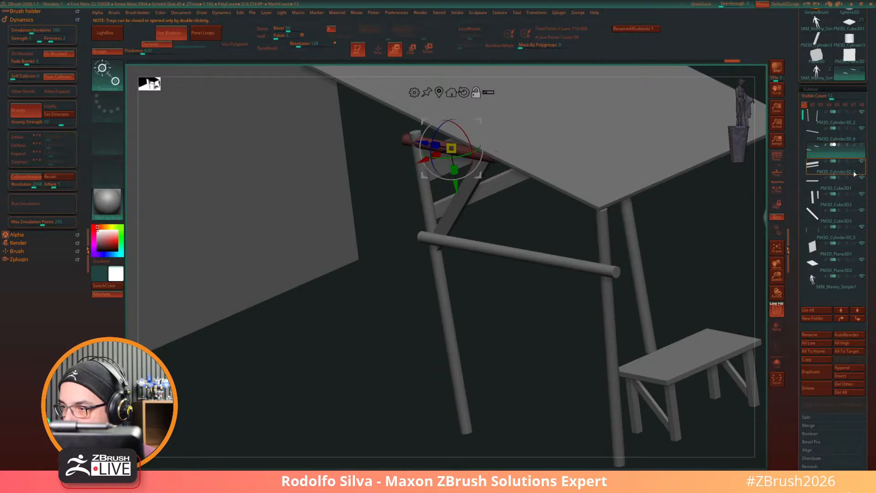
mouse_move(855, 149)
left_click(862, 128)
left_click(862, 129)
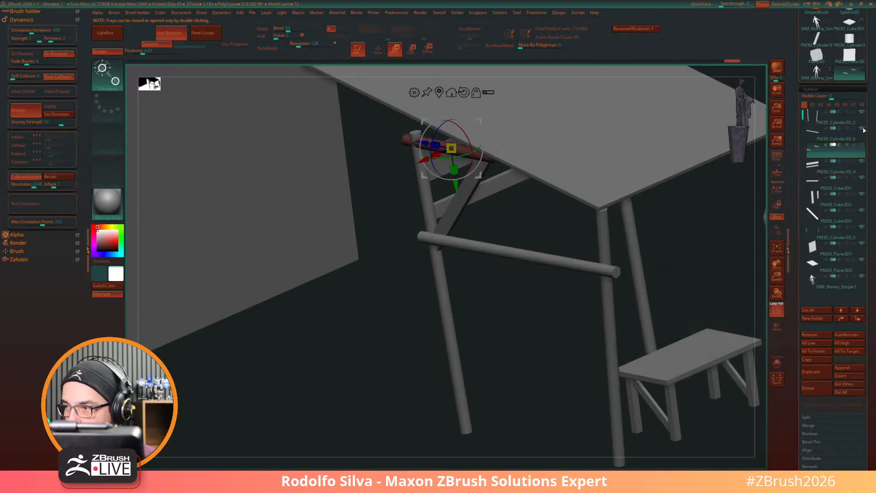
left_click(836, 165)
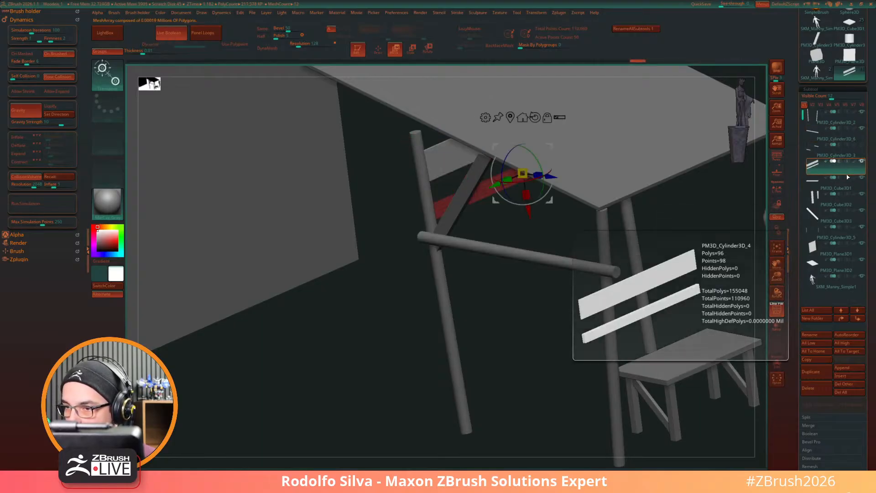
left_click(861, 231)
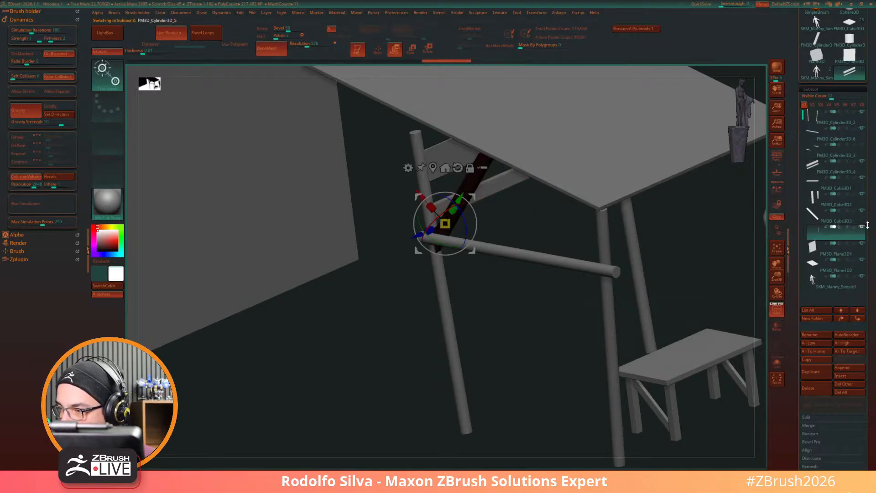
mouse_move(861, 230)
Step: Select the side crossbeam, raise it by about 0.07 and adjust its sideways position against the outer side of the posts
left_click(835, 135)
left_click_drag(542, 337, 570, 355)
left_click_drag(519, 297, 519, 290)
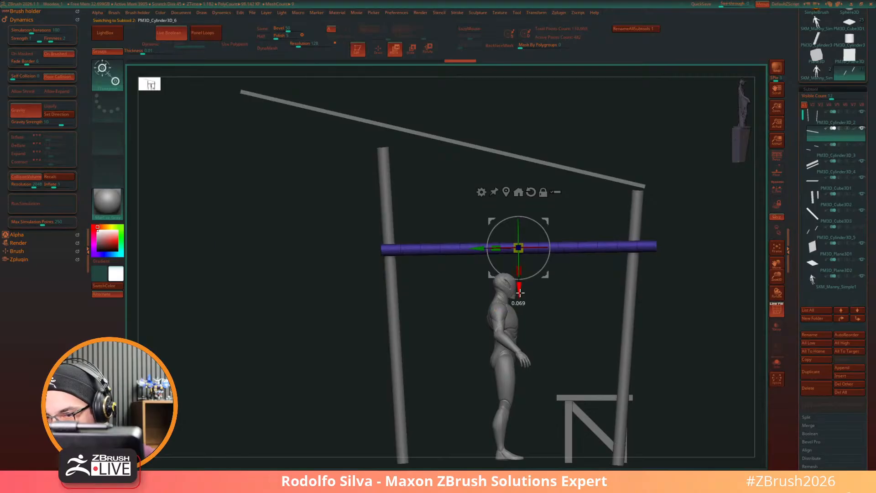
left_click_drag(682, 316, 636, 329)
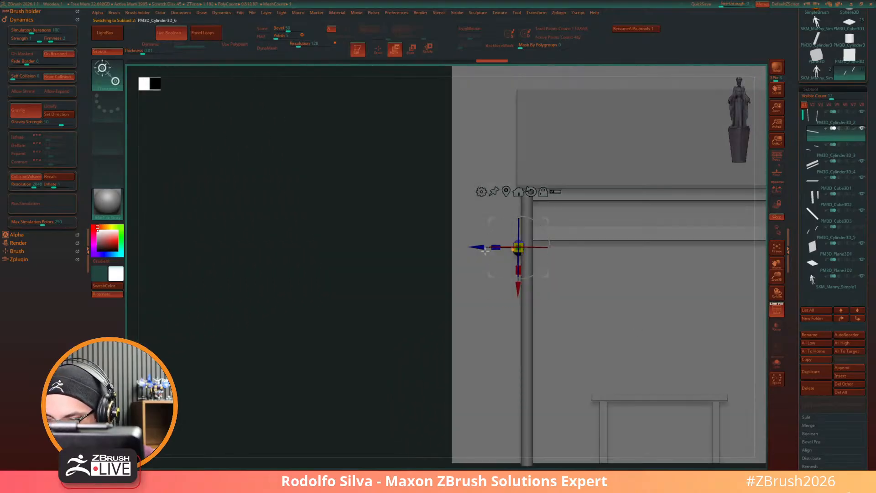
left_click_drag(474, 256, 458, 336)
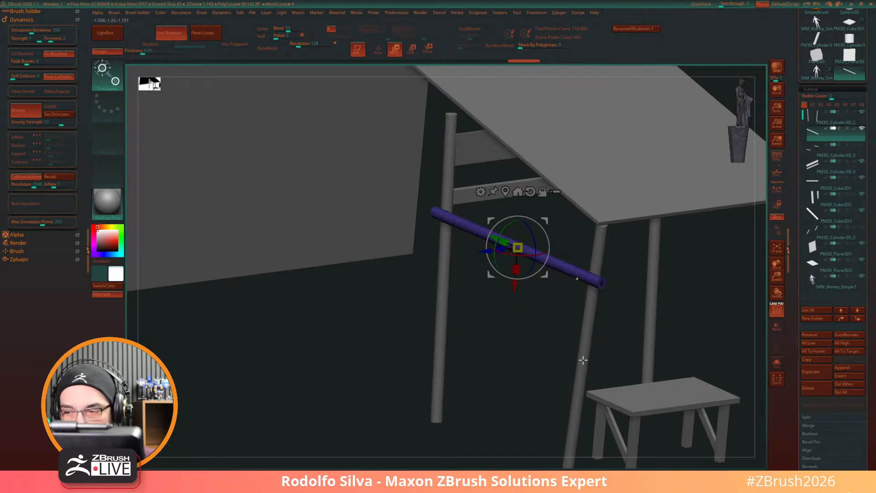
Step: Mirror the side crossbeam to the opposite pair of posts with ArrayMesh, using X Mirror
left_click_drag(616, 281, 530, 293, "alt")
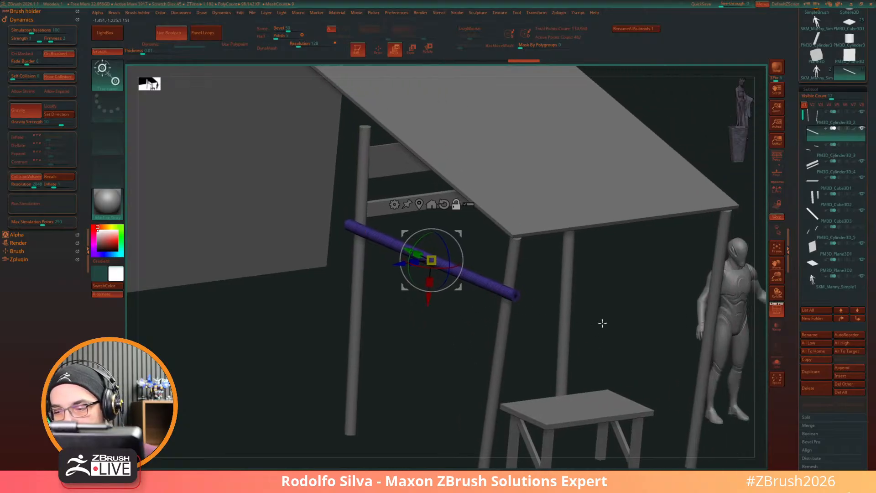
left_click_drag(794, 330, 790, 239)
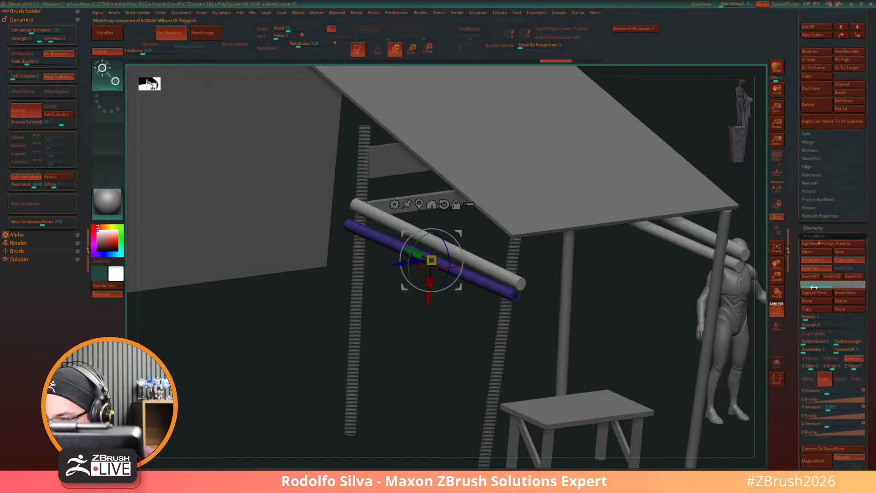
left_click(838, 293)
mouse_move(659, 342)
left_mouse_down()
mouse_move(633, 309)
mouse_move(671, 385)
mouse_move(704, 363)
mouse_move(636, 351)
mouse_move(684, 360)
left_mouse_up()
key("q")
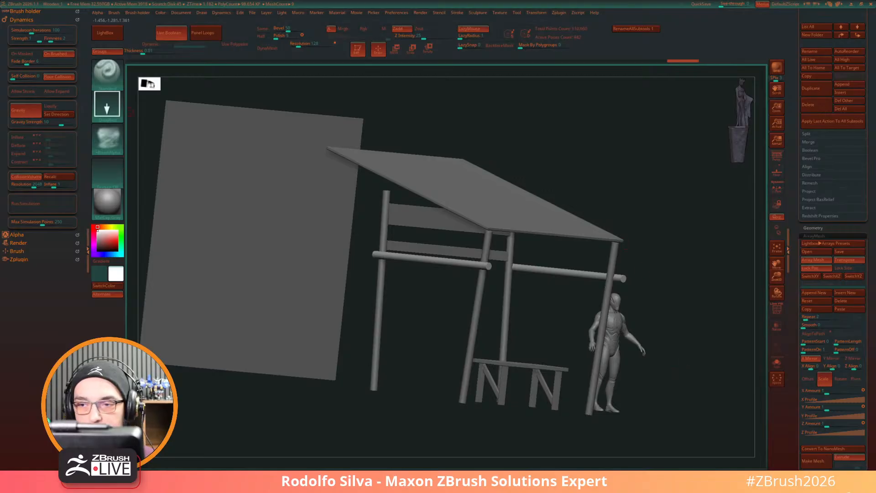
Step: Select the roof plane and slide it along its slope towards the front posts by about 0.41
left_click_drag(684, 363, 702, 374, "shift")
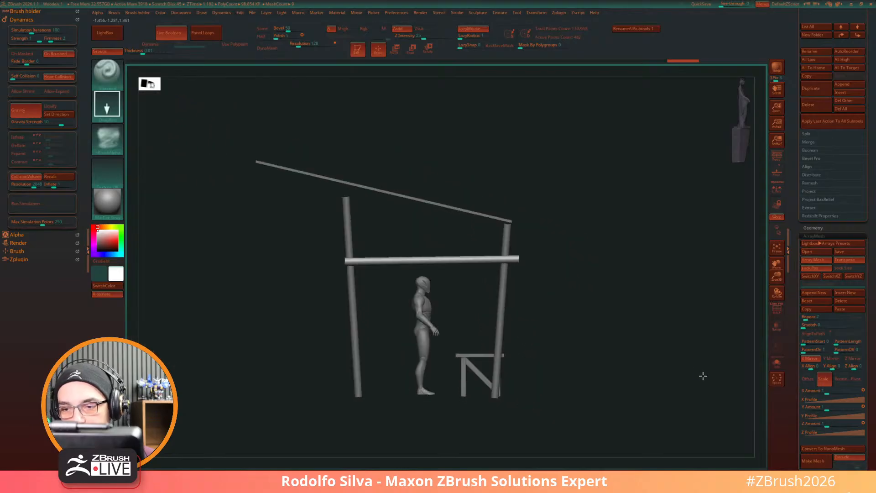
left_click(480, 213, "alt")
key("w")
left_click_drag(472, 213, 491, 243)
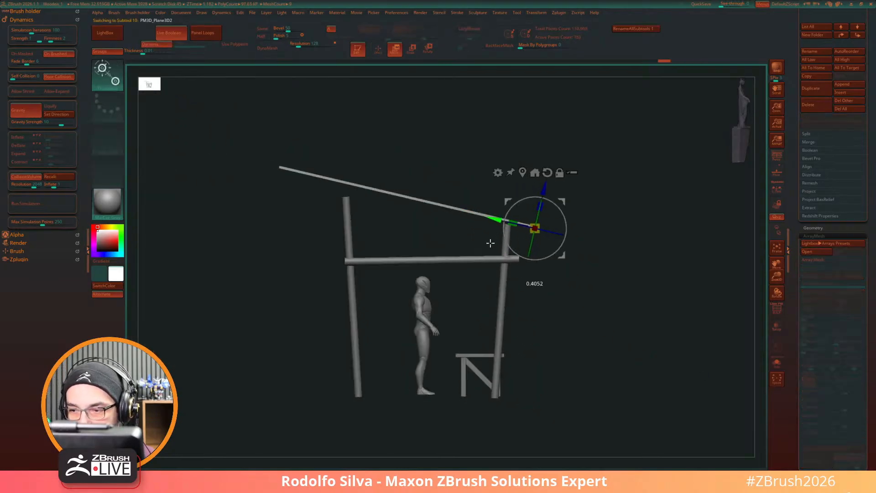
left_click_drag(637, 363, 549, 349)
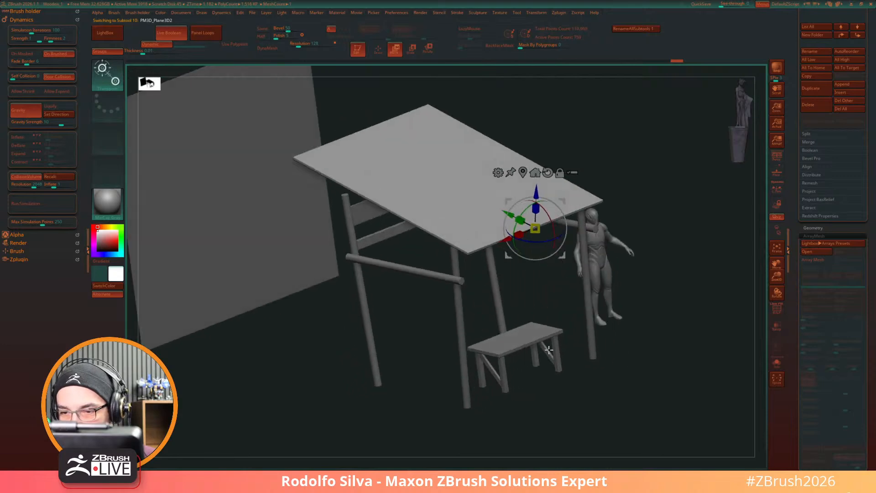
Step: Select the shelter posts and put them in a new subtool folder with the default name
left_click(372, 332)
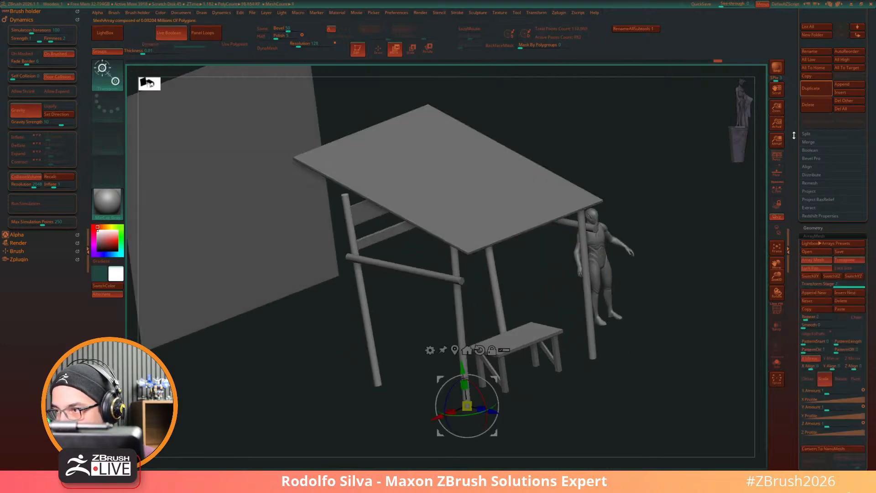
scroll(794, 136, "up", 10)
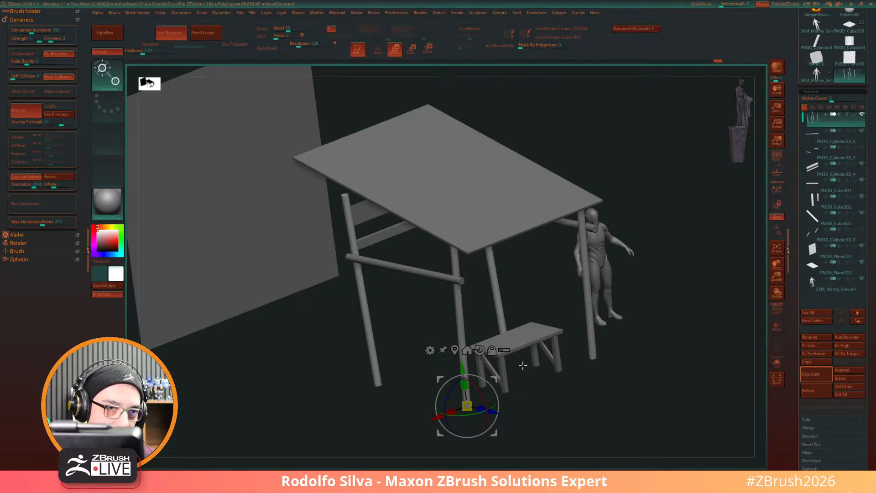
left_click(814, 320)
key("Return")
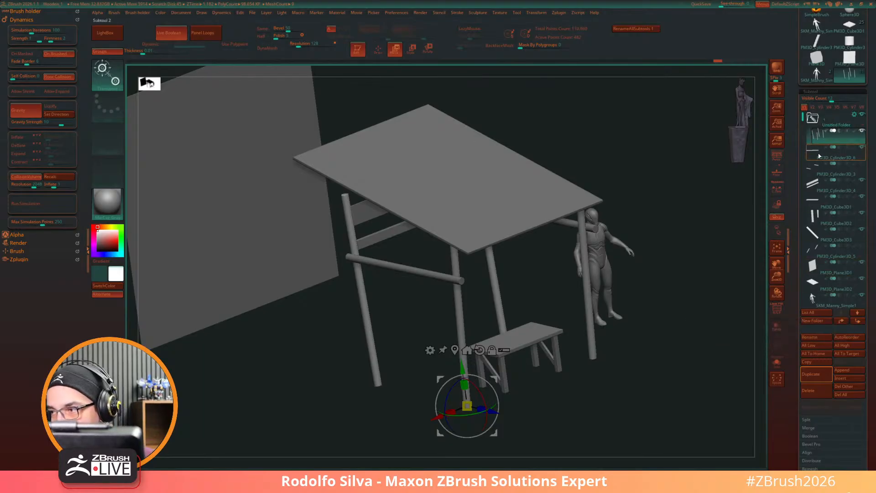
Step: Select the short beam, rear plank and table brace subtools in turn to check which part each one is
left_click(831, 175)
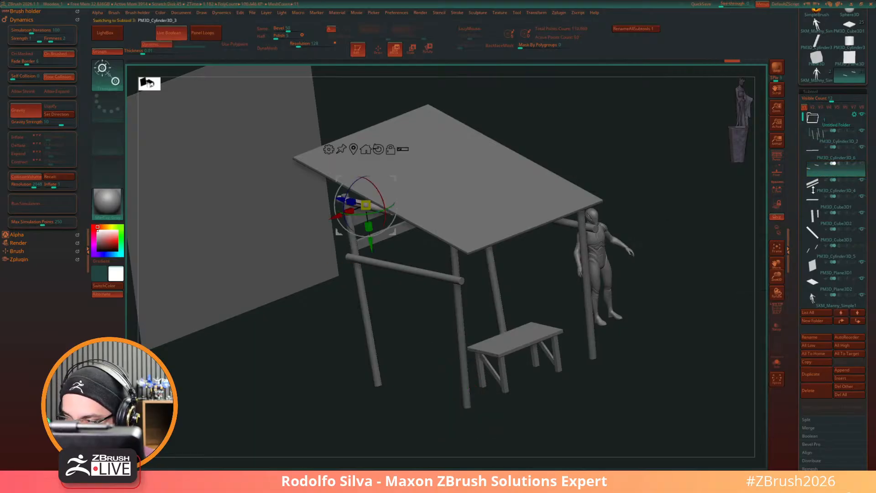
mouse_move(820, 194)
key("q")
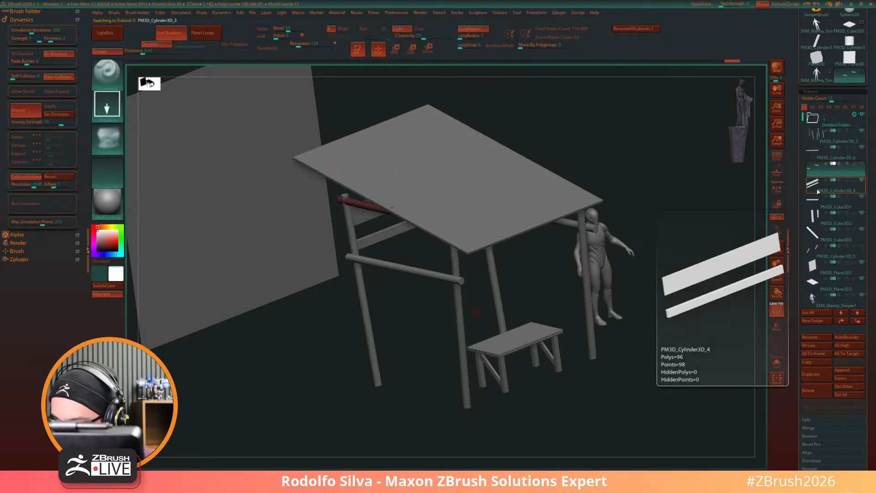
left_click_drag(741, 219, 504, 352)
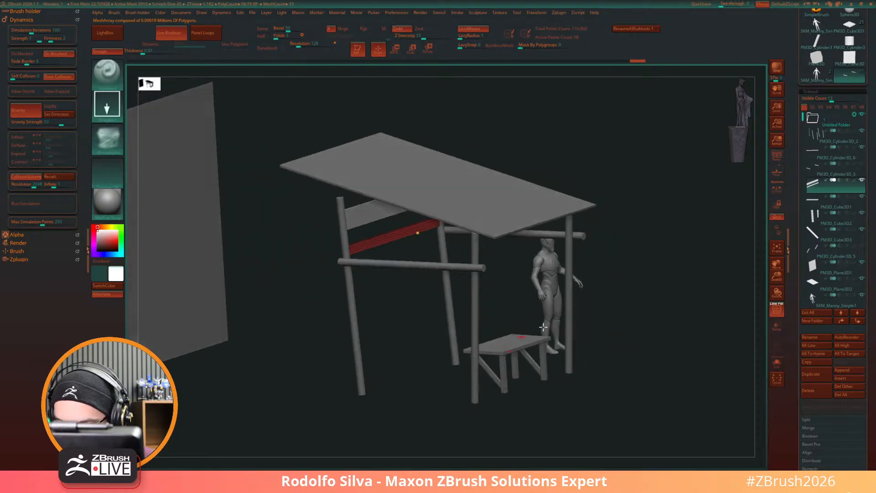
left_click(818, 217)
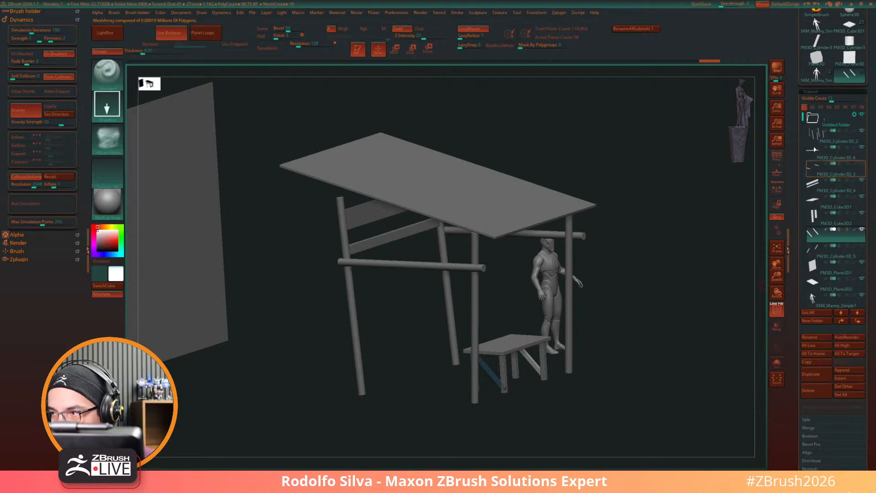
scroll(817, 158, "down", 1)
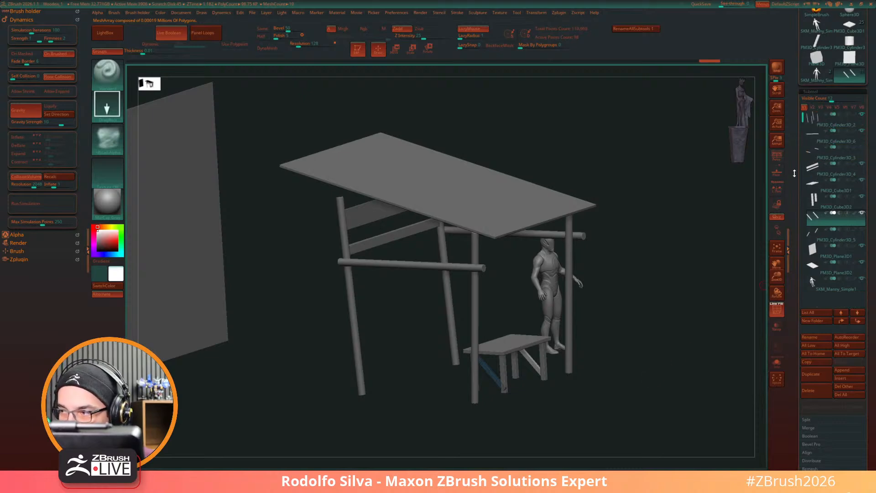
Step: Select the posts again and activate the side crossbeams, roof plane and rear planks with them for multi-transpose
left_click(813, 118)
left_click_drag(679, 393, 669, 402)
key("w")
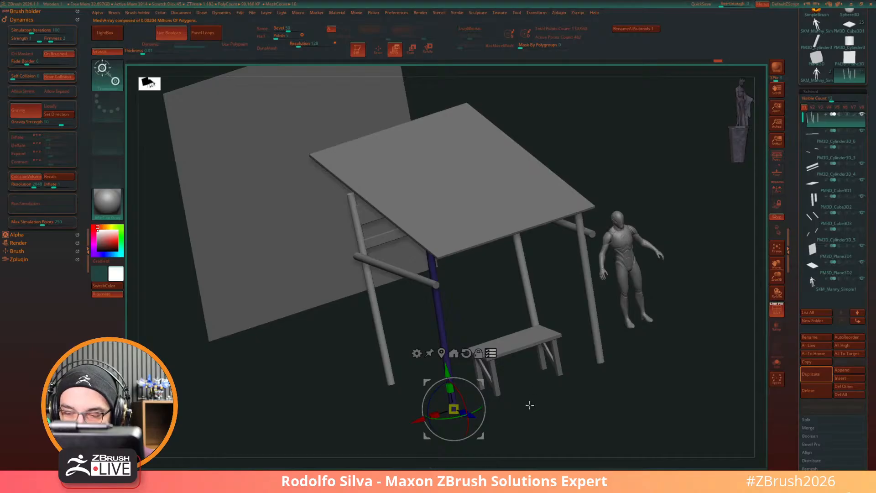
mouse_move(530, 406)
left_mouse_down("shift")
mouse_move(512, 395)
mouse_move(535, 428)
mouse_move(531, 416)
left_mouse_up("shift")
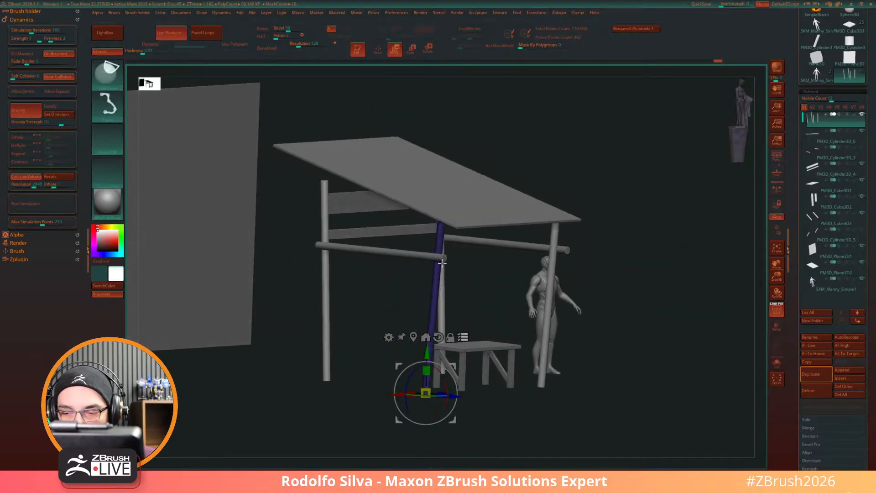
left_click(439, 275, "ctrl+shift")
left_click(506, 245, "ctrl+shift")
left_click(506, 218, "ctrl+shift")
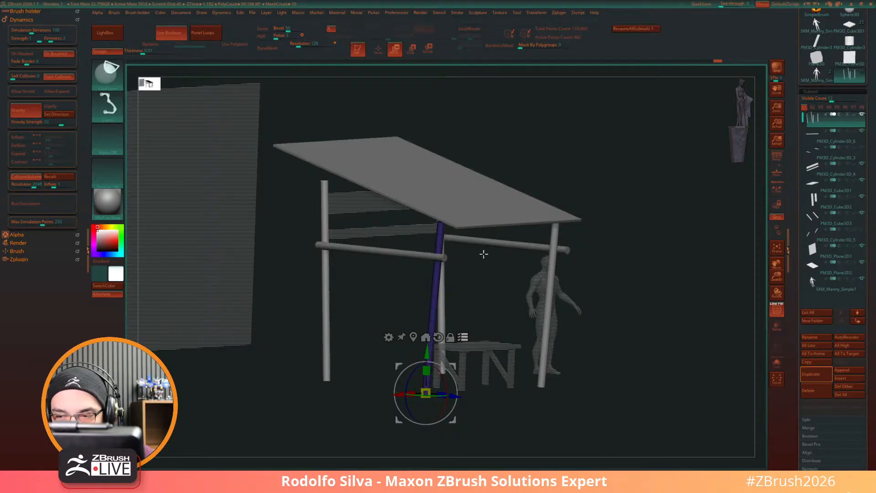
left_click(371, 218, "ctrl+shift")
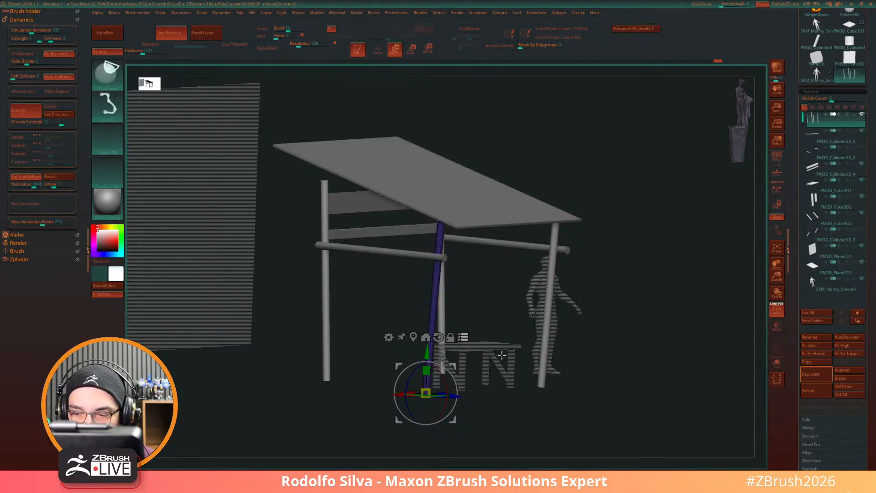
Step: Try a SelectRect rectangle selection around the shelter, and undo it
key("ctrl+z")
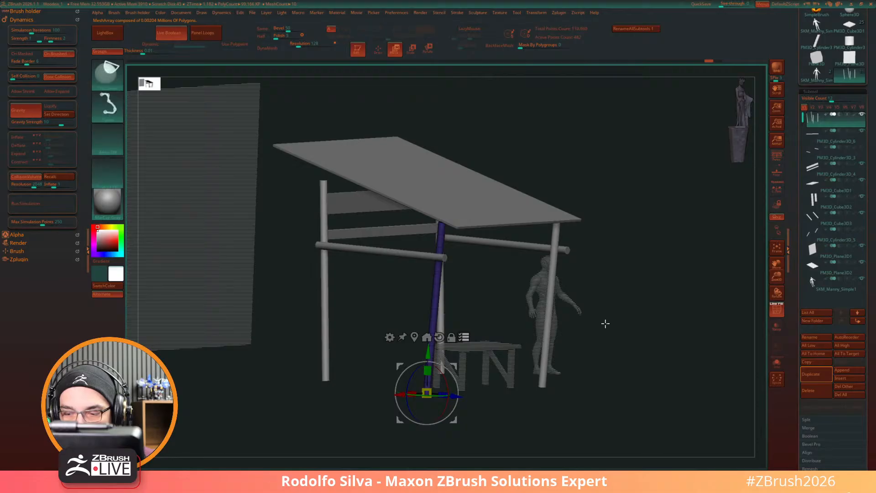
left_click(612, 341, "ctrl+shift")
left_click(614, 327, "ctrl+shift")
left_click_drag(611, 327, 626, 359, "shift")
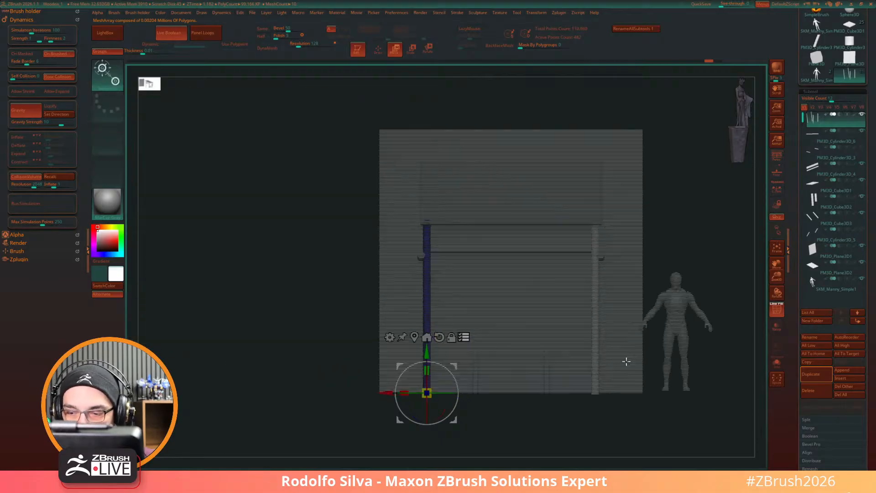
left_click(111, 72, "ctrl+shift")
left_click(281, 81, "ctrl+shift")
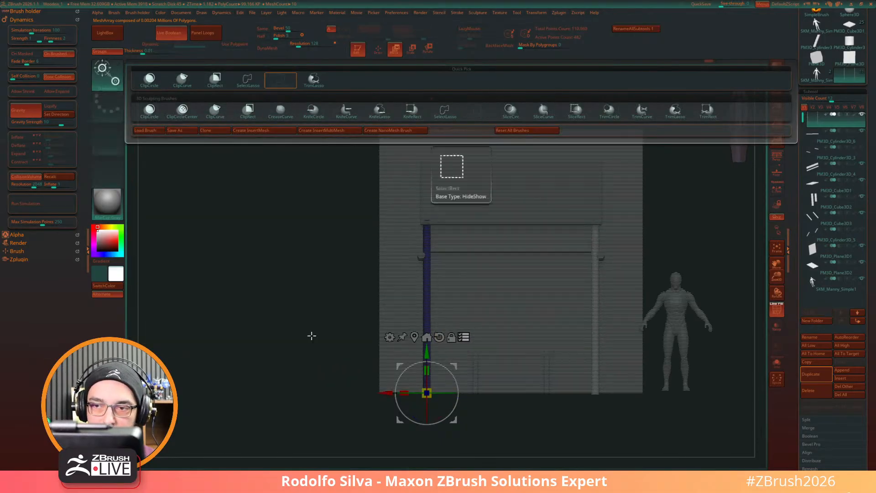
mouse_move(319, 368)
left_mouse_down()
mouse_move(339, 369)
mouse_move(307, 242)
left_mouse_up()
left_click_drag(264, 153, 577, 436, "ctrl+shift")
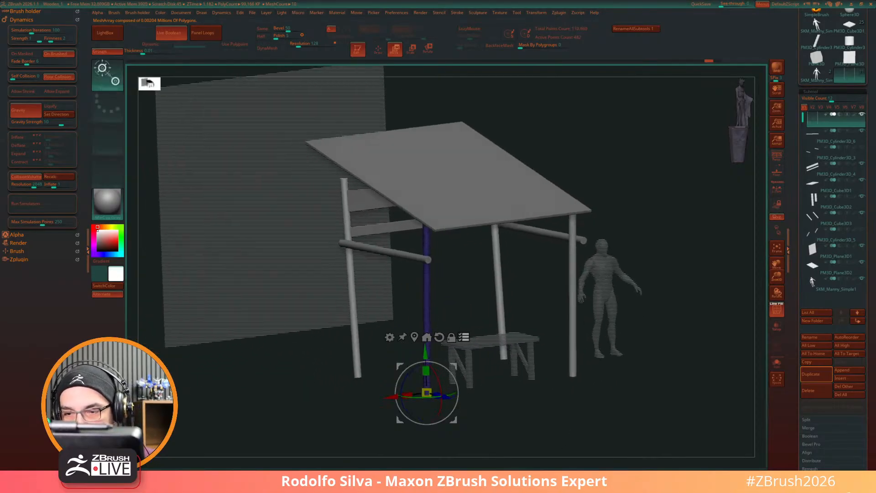
left_click_drag(500, 442, 435, 364)
key("ctrl+z")
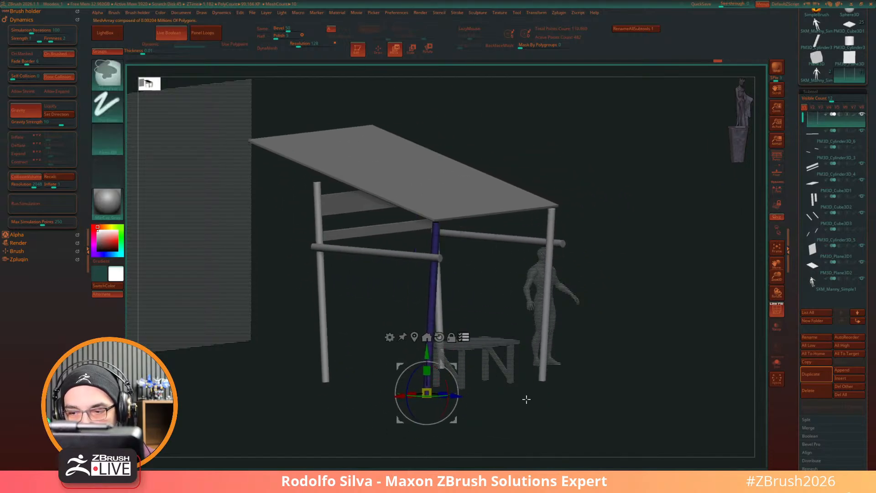
Step: Group the activated shelter subtools in a new folder named Stand, and make the mannequin the active subtool
left_click(816, 321)
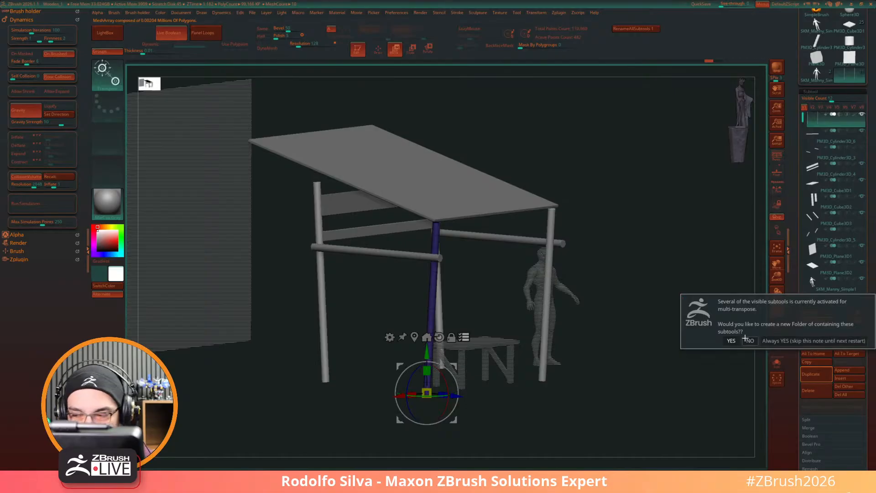
left_click(729, 341)
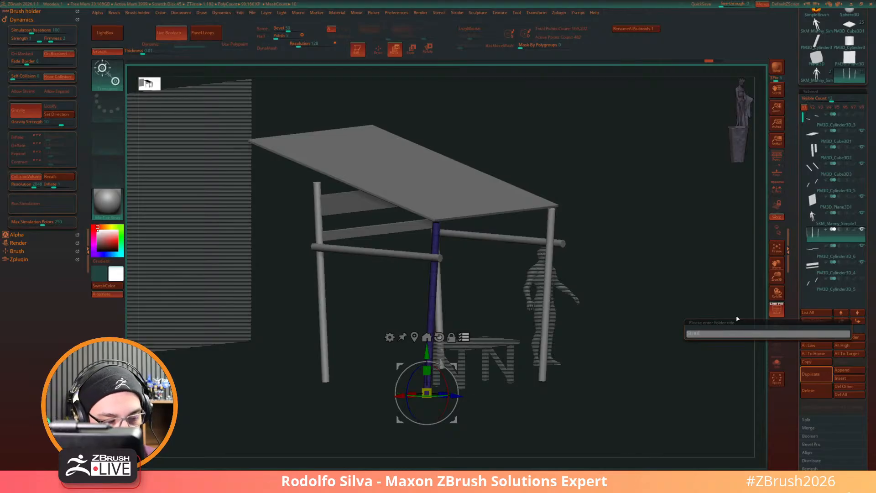
key("Return")
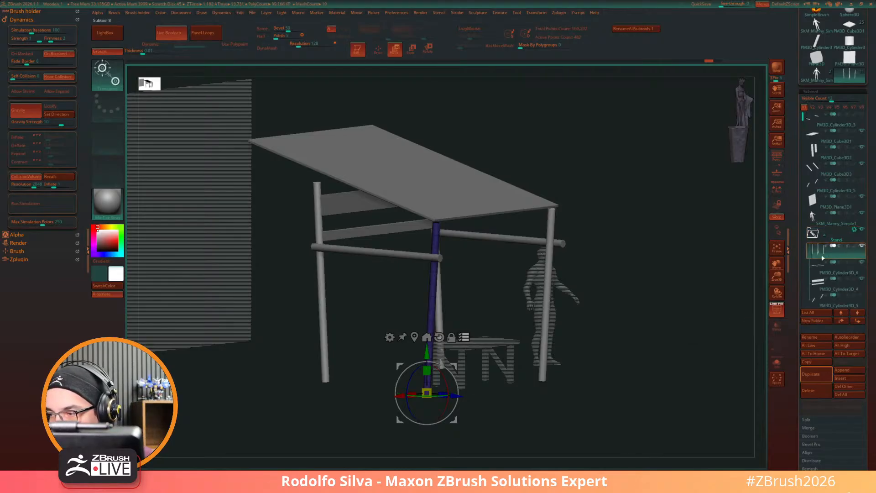
left_click(852, 222)
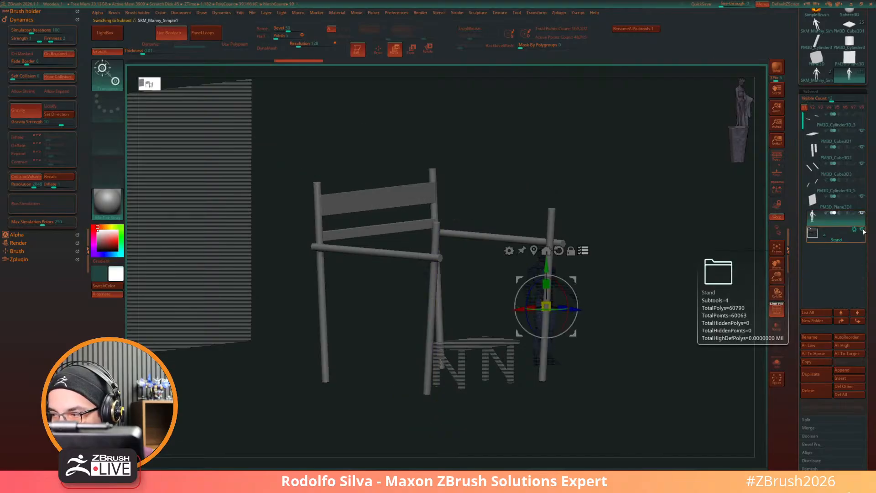
Step: Toggle the Stand folder's visibility to check which shelter parts it holds, and expand its contents
left_click(863, 231)
left_click(863, 231)
left_click(863, 231)
left_click(862, 231)
left_click(863, 231)
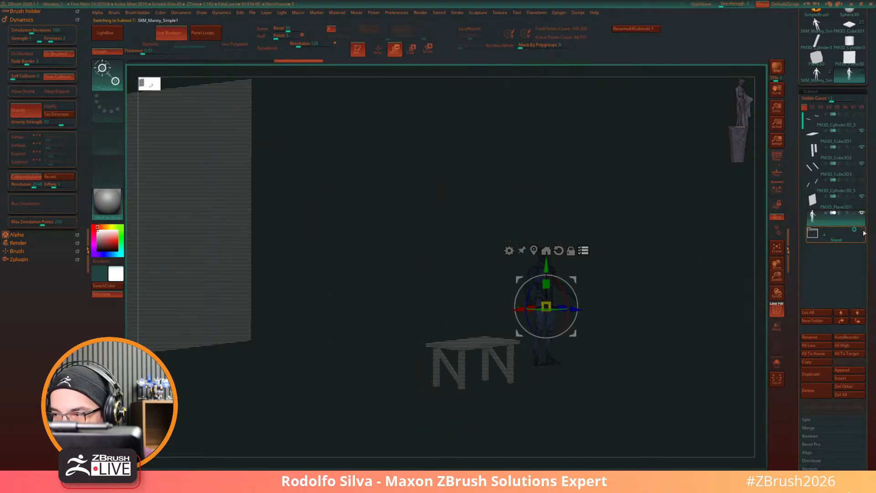
left_click(863, 231)
left_click(812, 234)
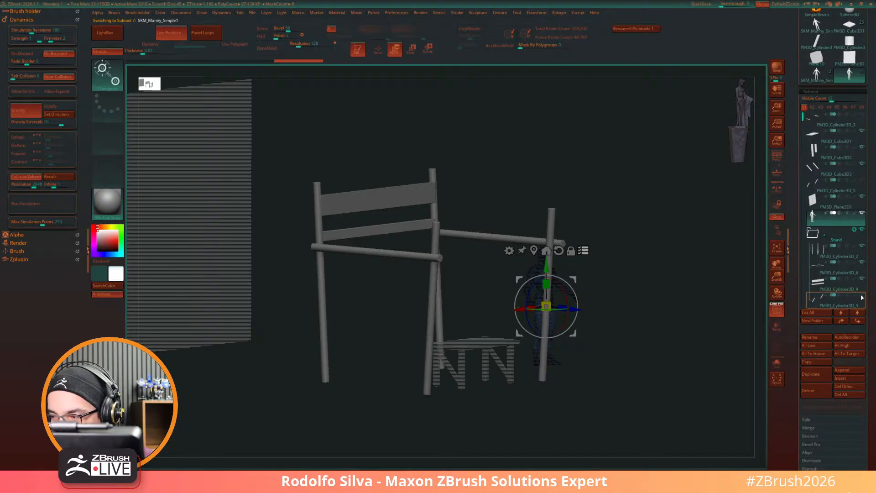
left_click(863, 231)
left_click(862, 231)
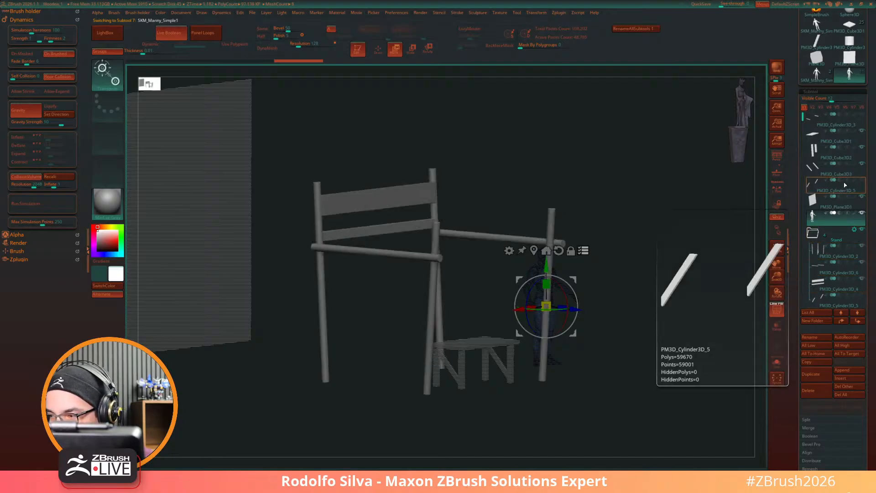
Step: Look through the subtools outside the Stand folder and briefly show the PM3D_Cylinder3D_5 braces to identify them
mouse_move(861, 292)
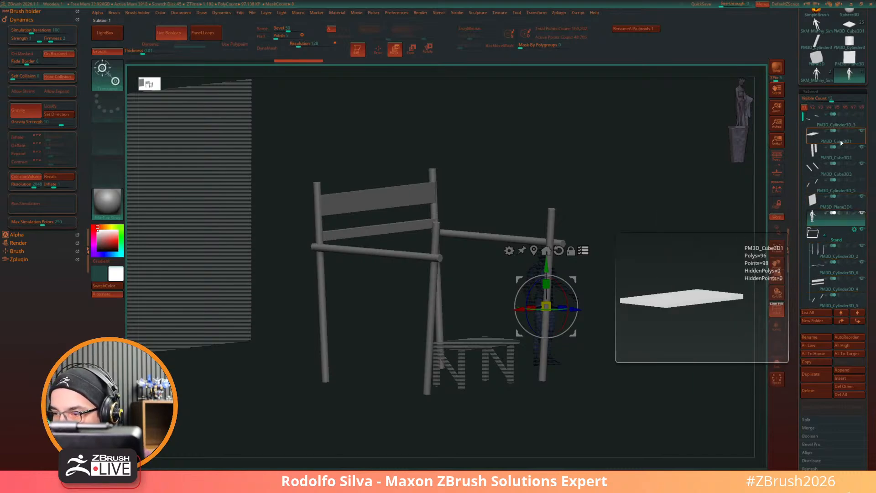
left_click_drag(802, 117, 801, 135)
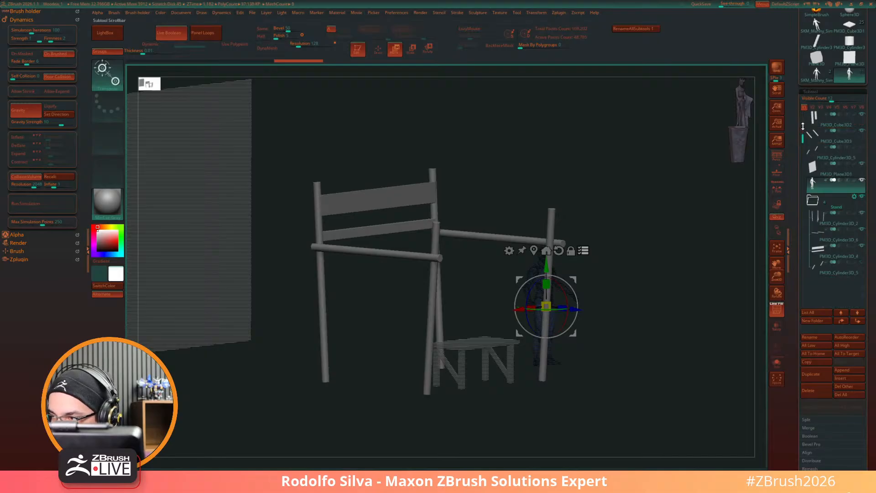
scroll(802, 127, "up", 2)
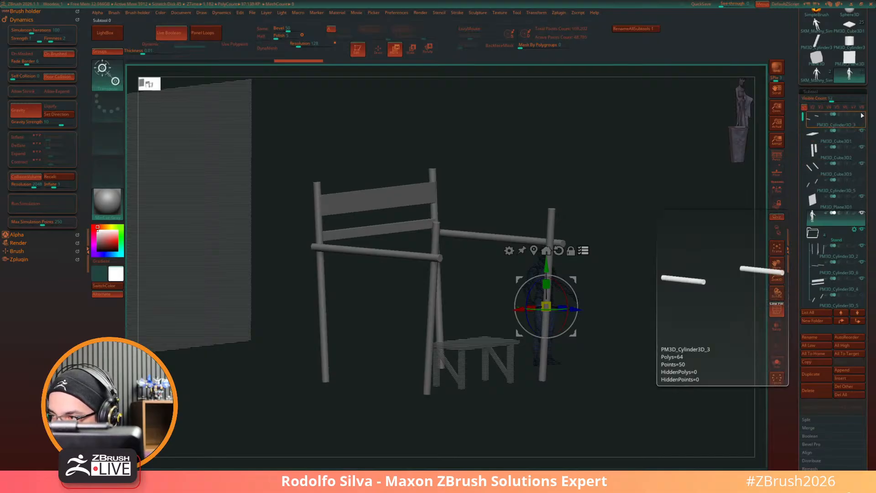
left_click(862, 180)
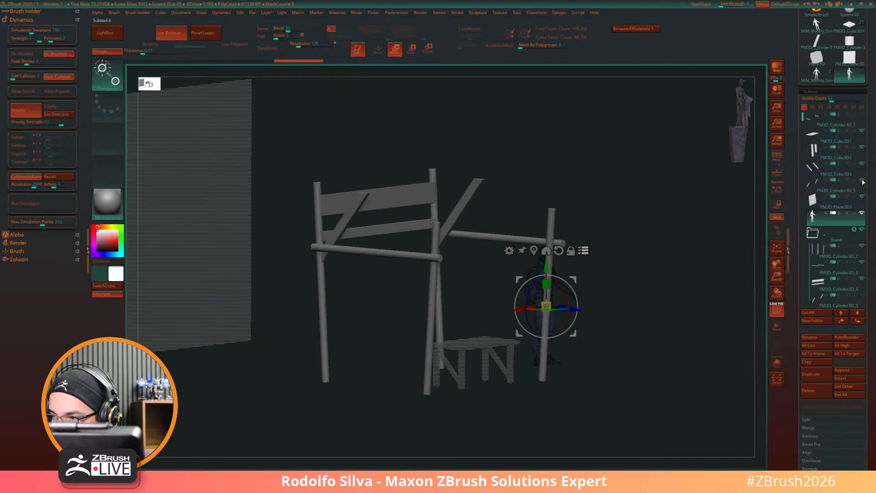
left_click(862, 181)
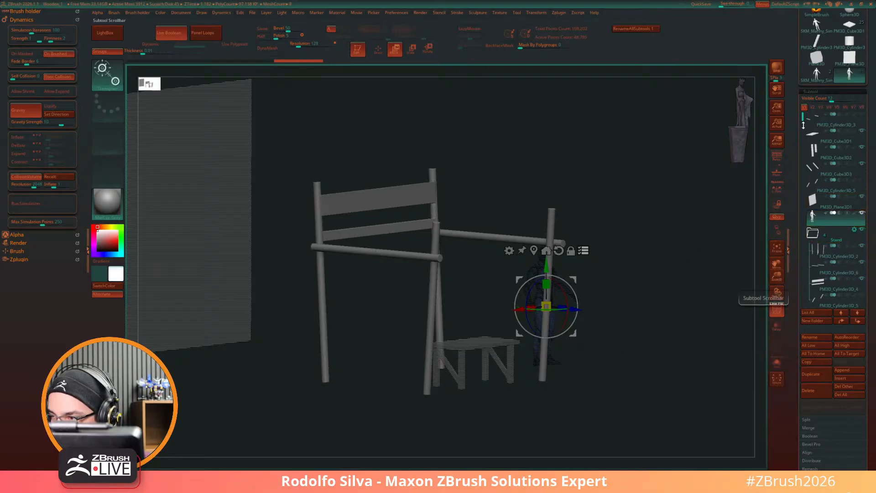
mouse_move(803, 125)
left_mouse_down()
mouse_move(803, 139)
mouse_move(802, 111)
left_mouse_up()
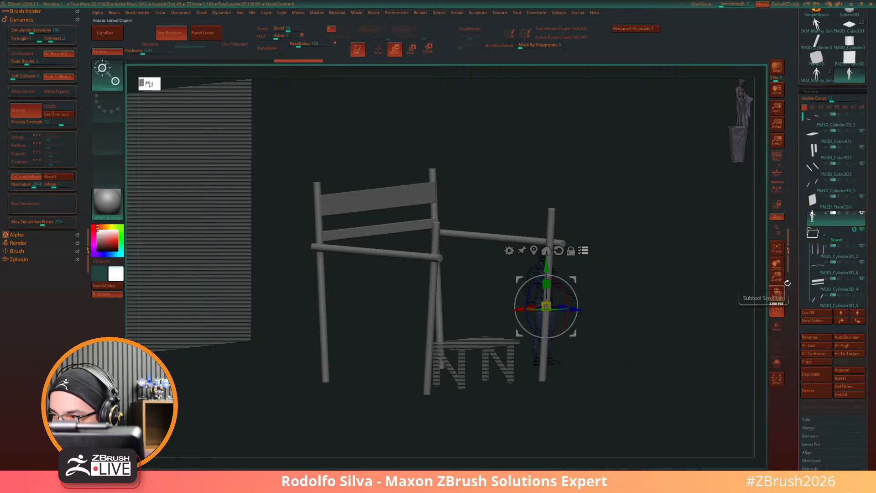
Step: Duplicate the roof plane PM3D_Plane3D1 and move the copy forward to the front of the shelter
left_click(826, 201)
left_click_drag(671, 335, 687, 372)
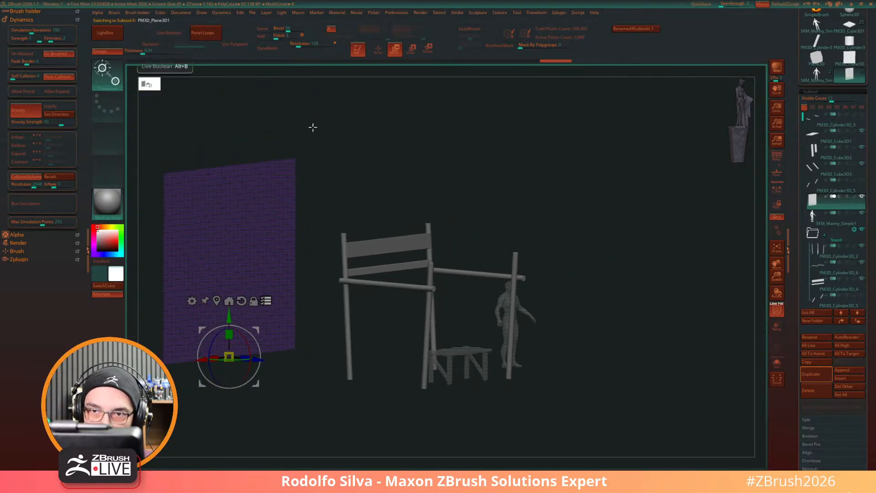
left_click_drag(632, 405, 651, 369)
left_click(821, 377)
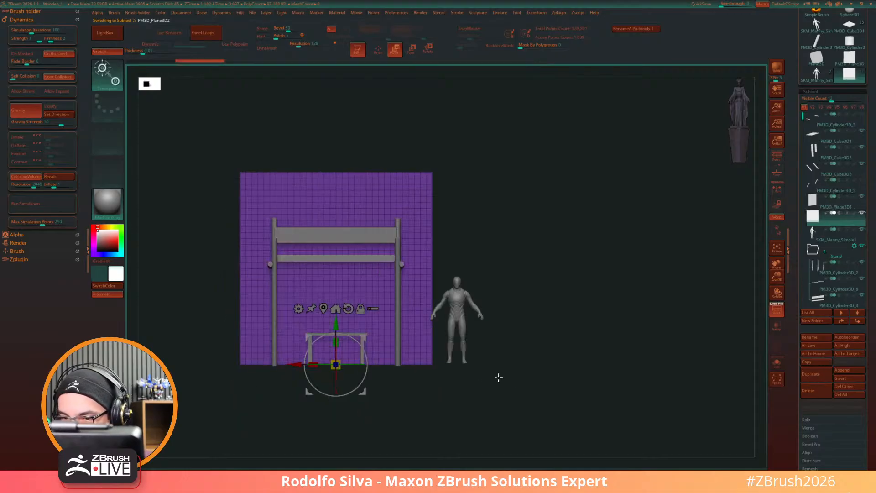
left_click_drag(497, 378, 555, 393)
left_click_drag(378, 369, 720, 386)
left_click_drag(738, 344, 560, 347, "alt")
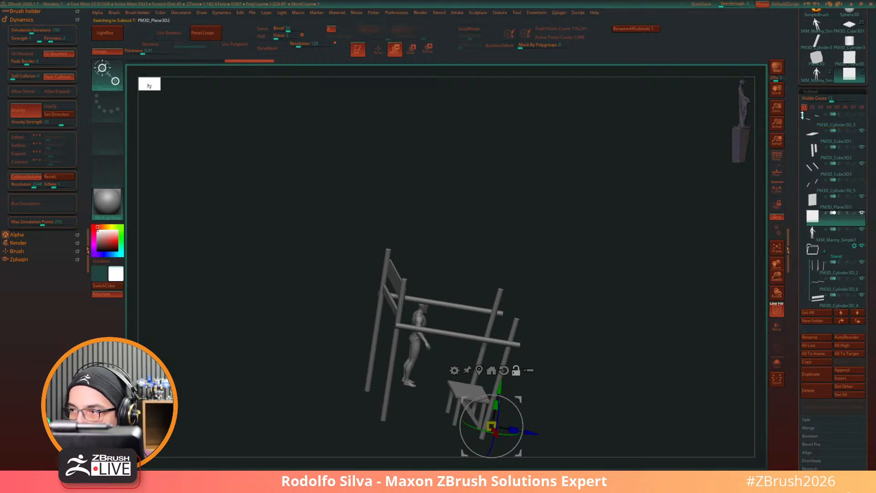
Step: Duplicate the Stand folder together with all its subtools
scroll(802, 115, "down", 2)
left_click(855, 212)
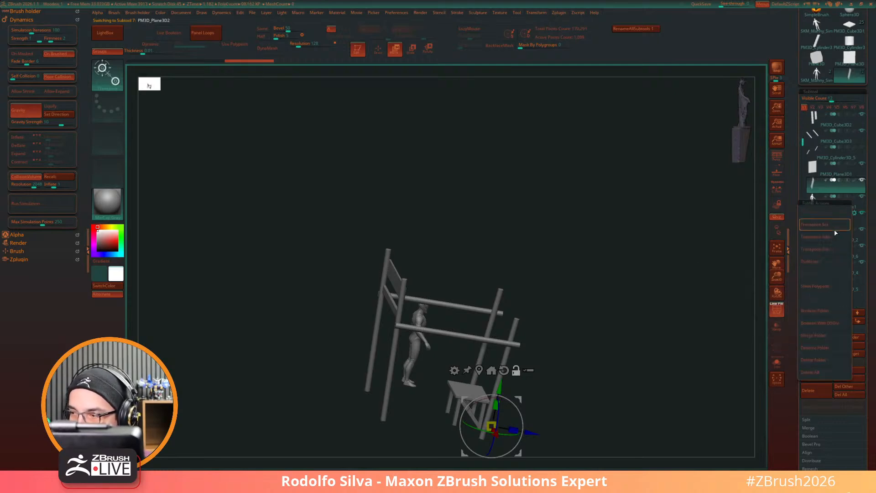
left_click(812, 261)
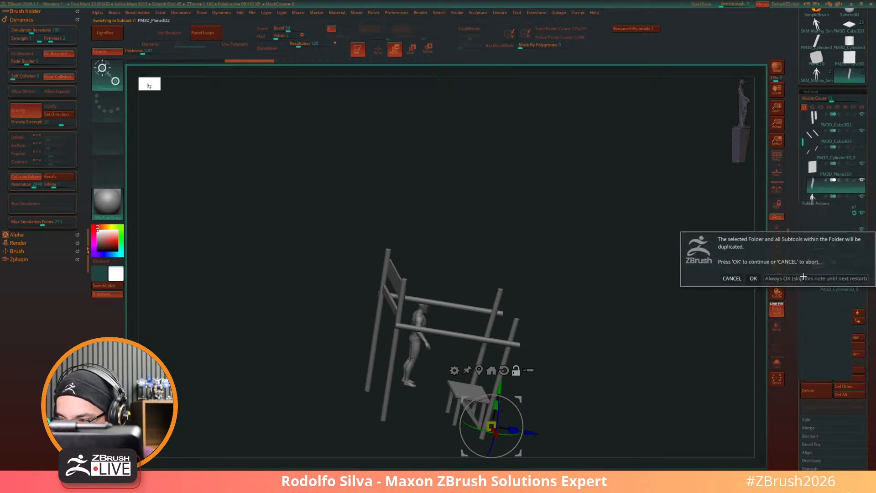
left_click(754, 278)
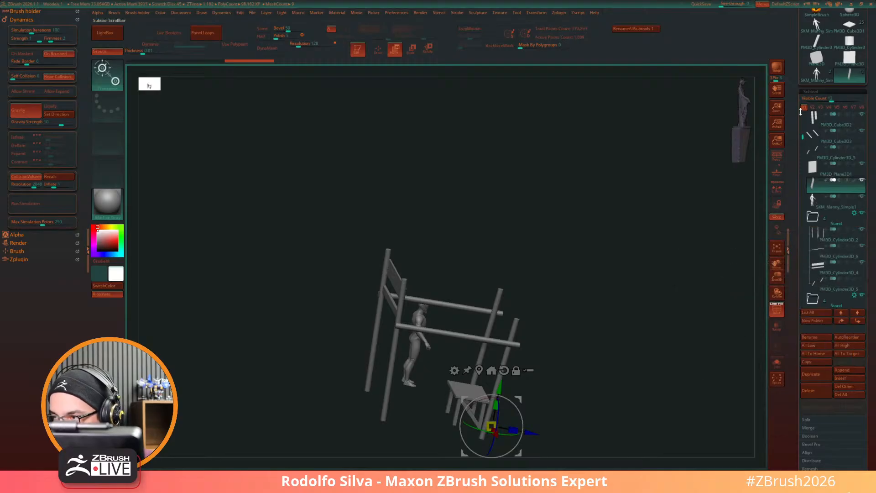
Step: Rename the duplicated Stand folder as Collision
scroll(802, 135, "down", 2)
left_click(855, 263)
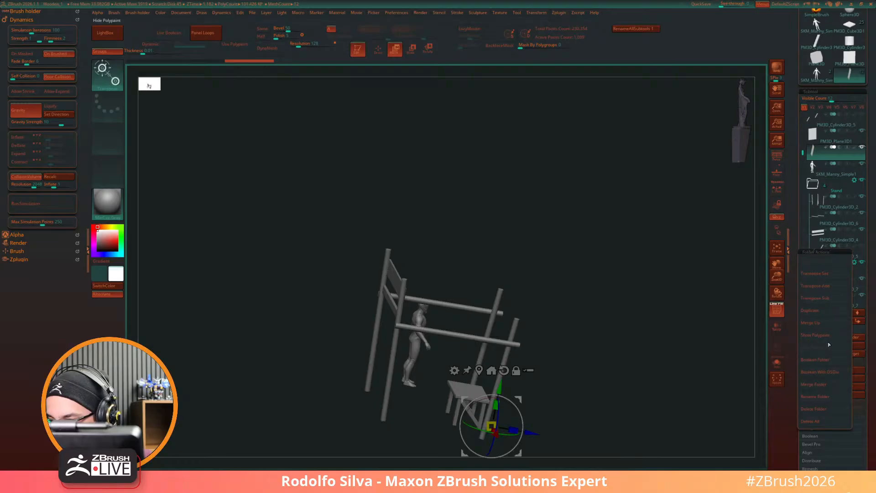
left_click(827, 396)
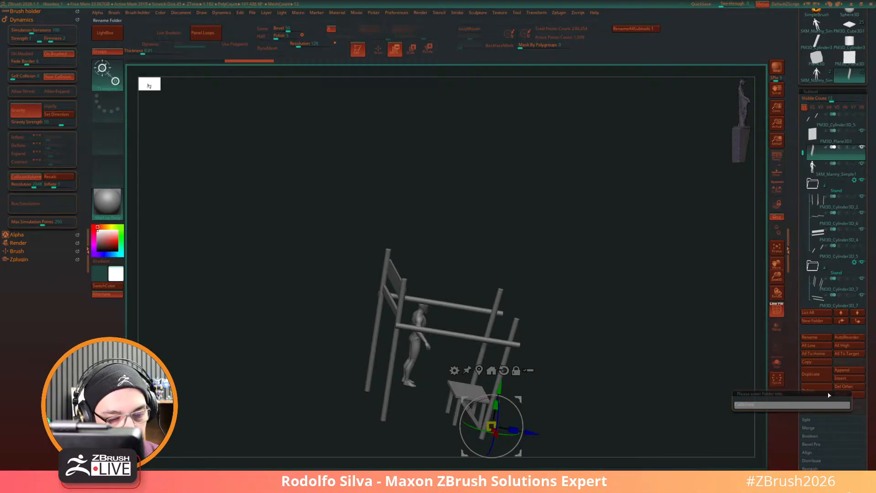
key("Return")
Step: Switch to the second subtool visibility set and show the Collision folder with the loose subtools
left_click_drag(744, 386, 705, 380)
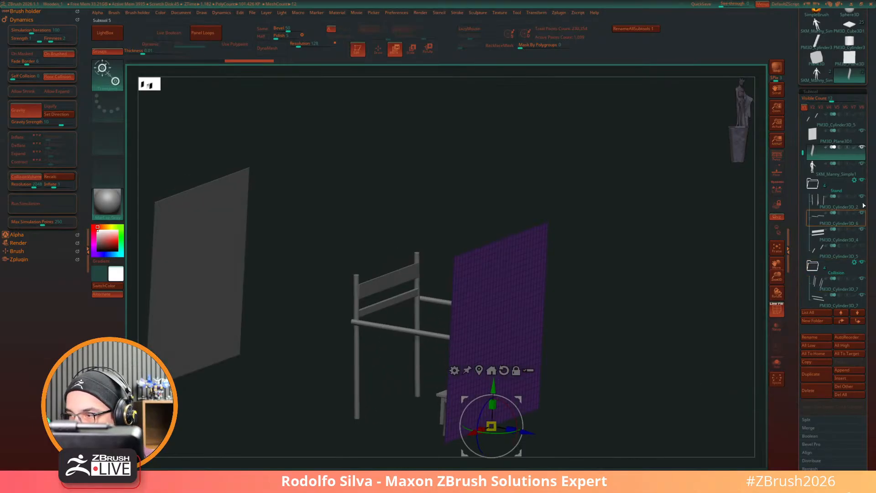
left_click(813, 107)
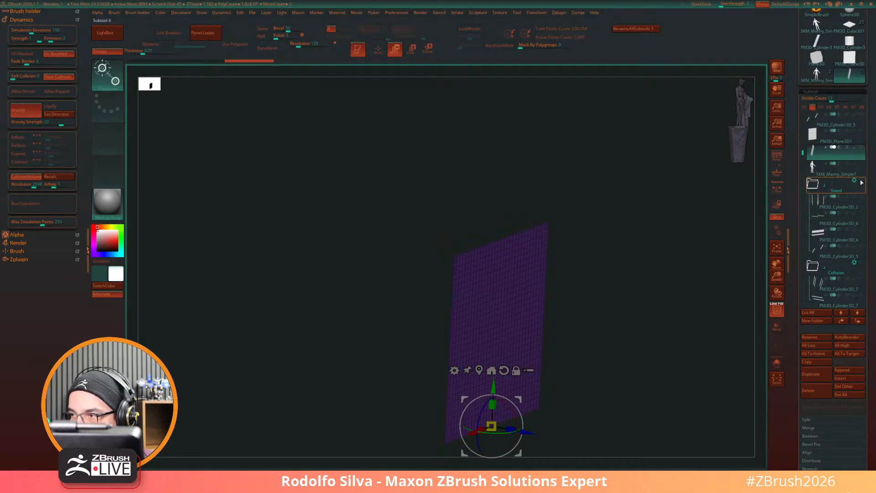
left_click(862, 279, "shift")
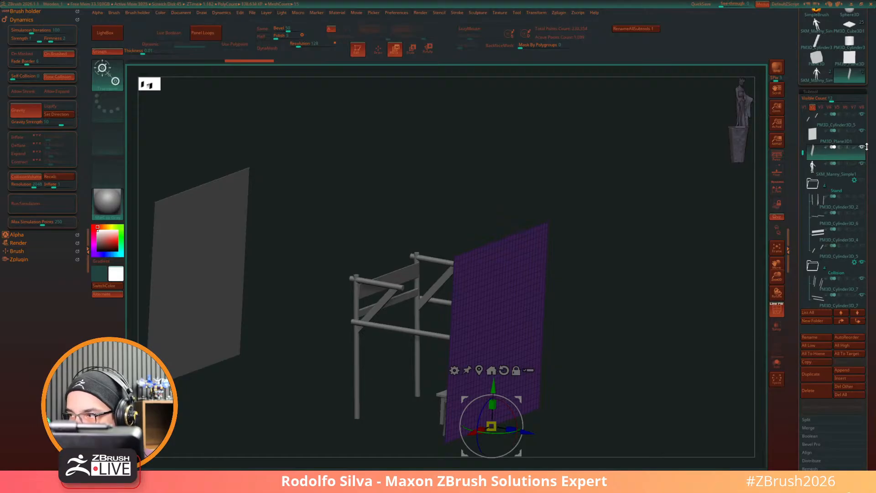
mouse_move(695, 329)
left_mouse_down()
mouse_move(675, 361)
mouse_move(706, 326)
left_mouse_up()
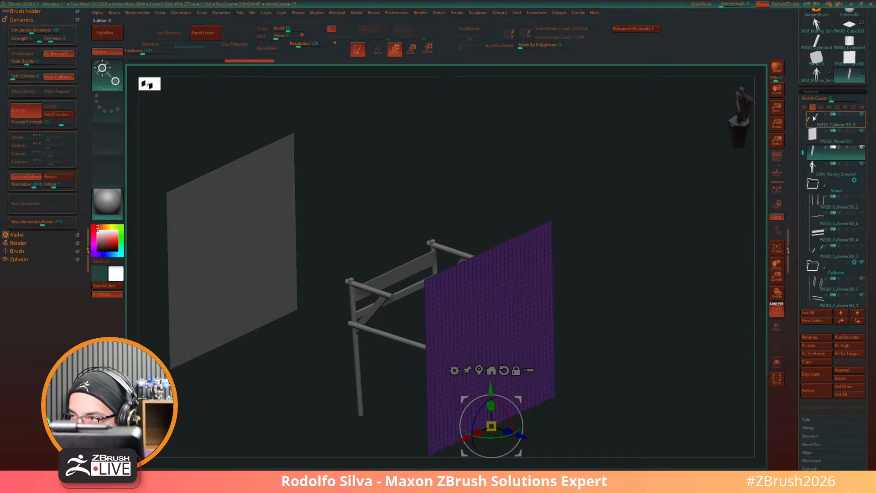
Step: Hide the short beams, table parts, loose braces and original roof plane in this visibility set
left_click_drag(802, 122, 802, 106)
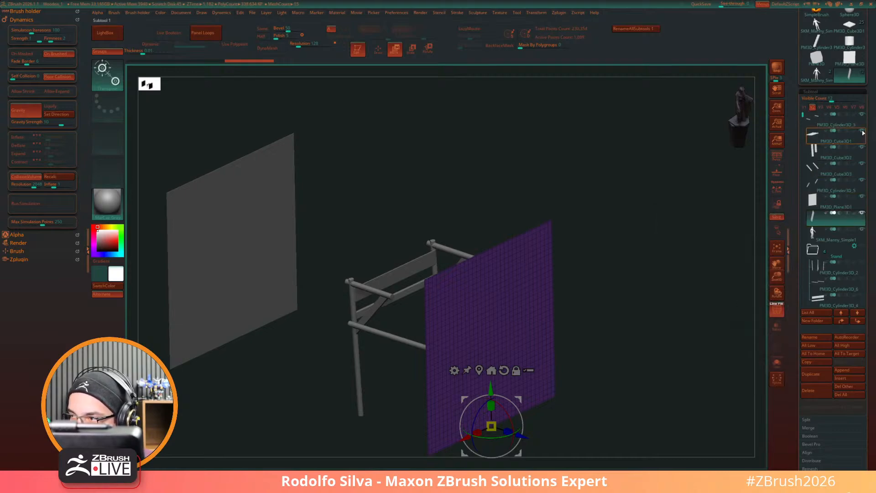
left_click(863, 114)
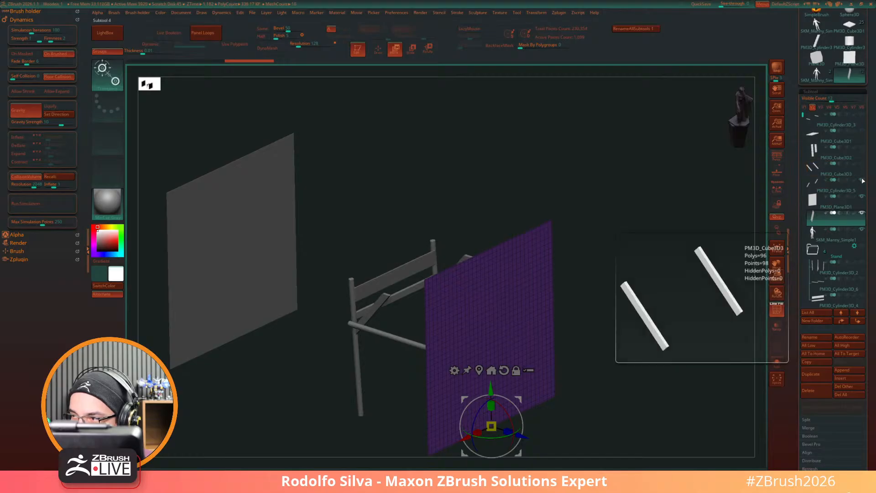
left_click(855, 227)
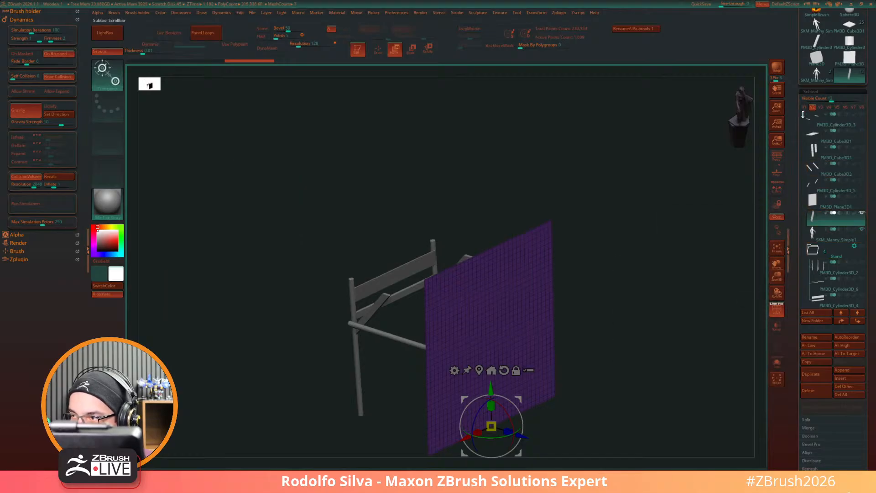
Step: Hide the rear planks, side crossbeams and braces in the Collision folder, leaving its posts shown
left_click_drag(801, 120, 802, 185)
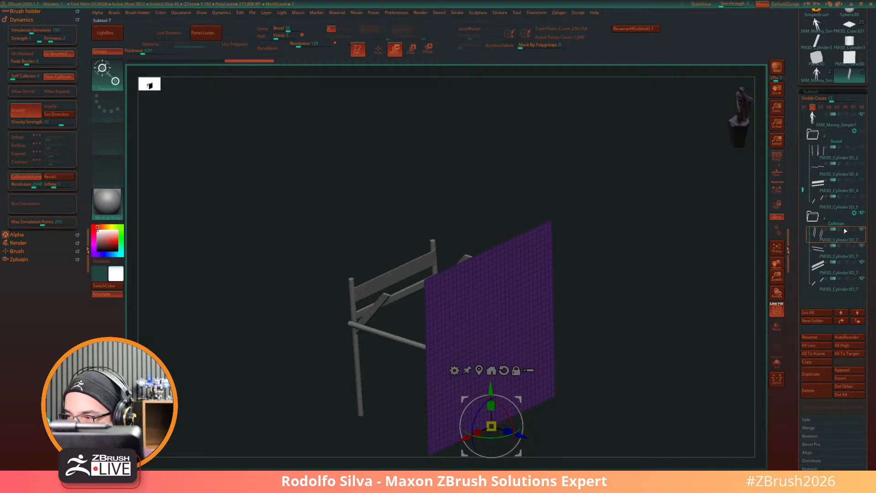
left_click(861, 263)
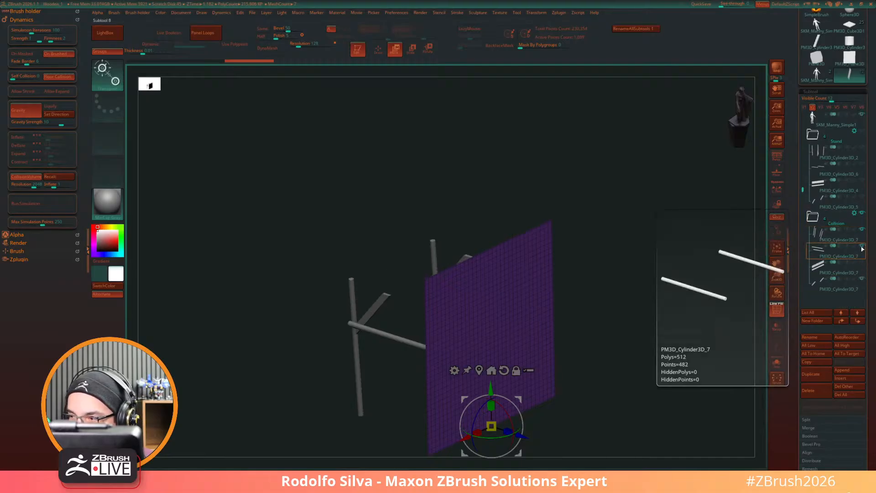
left_click(862, 247)
mouse_move(667, 375)
left_mouse_down()
mouse_move(685, 375)
mouse_move(673, 372)
left_mouse_up()
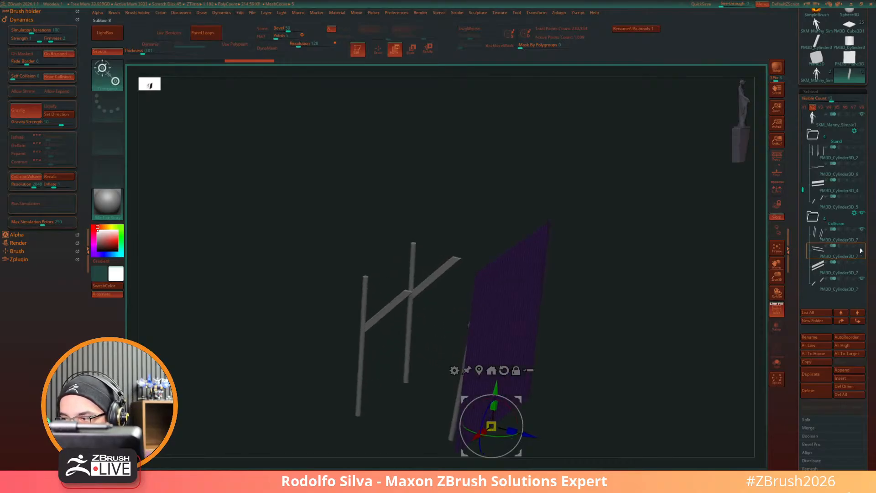
mouse_move(863, 232)
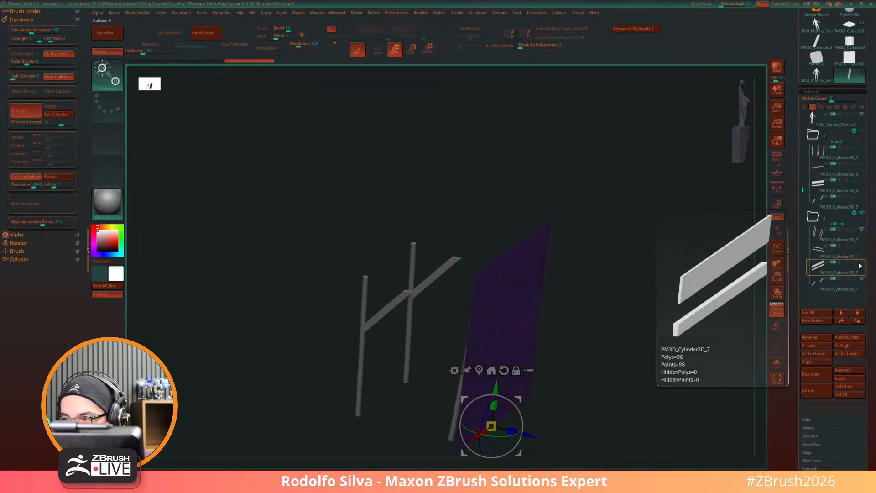
left_click(861, 281)
left_click_drag(669, 354, 667, 354)
Step: Make the Collision folder's posts the active subtool and convert their ArrayMesh into real geometry
left_click(841, 235)
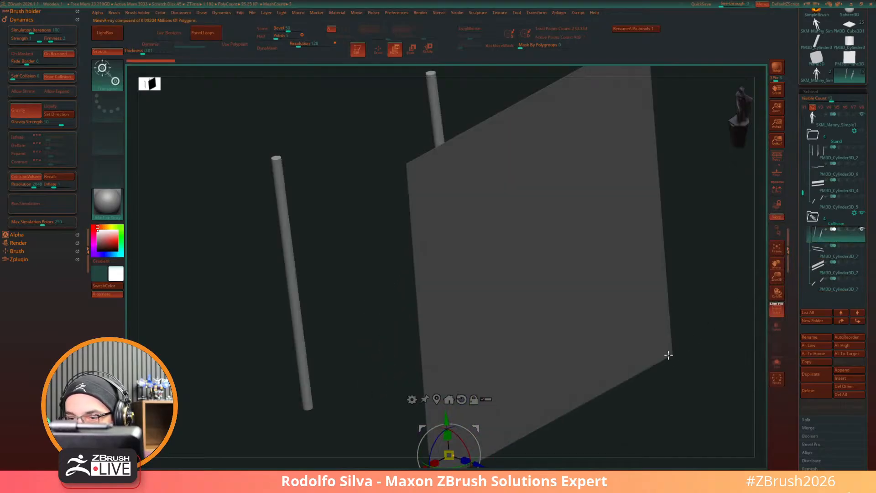
left_click_drag(671, 407, 681, 411)
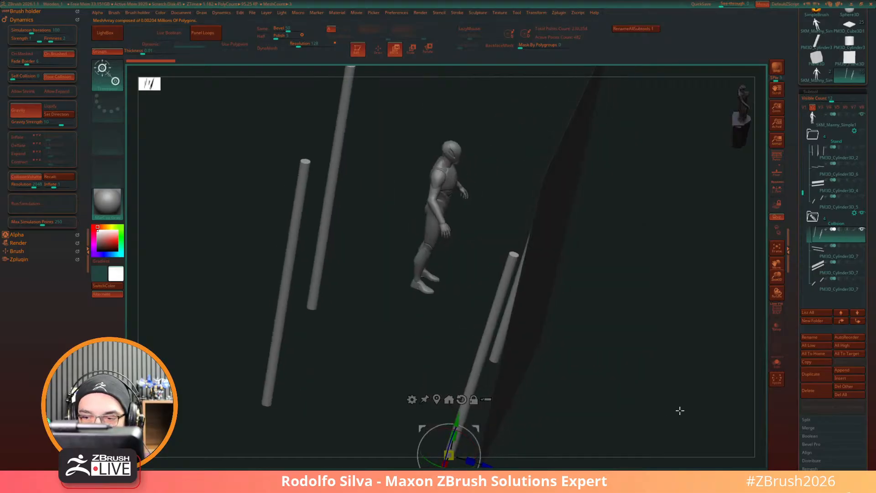
key("shift+f")
scroll(800, 235, "down", 5)
scroll(800, 235, "down", 2)
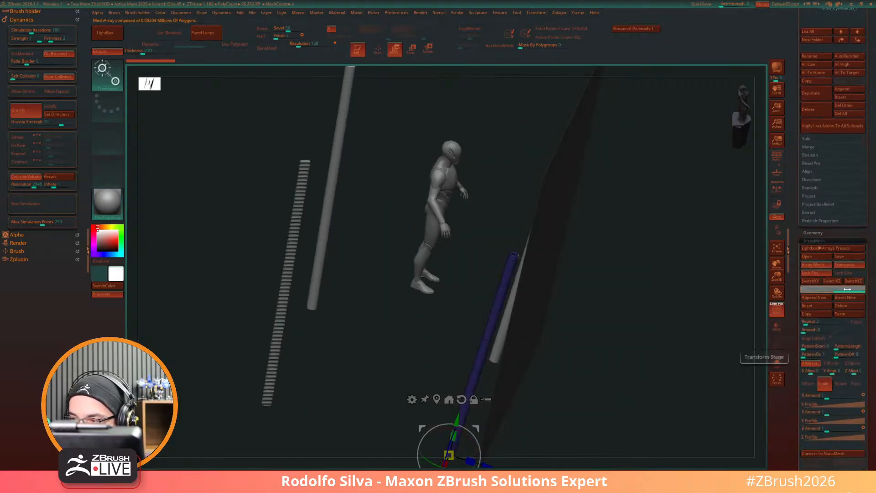
left_click(813, 289)
left_click(830, 465)
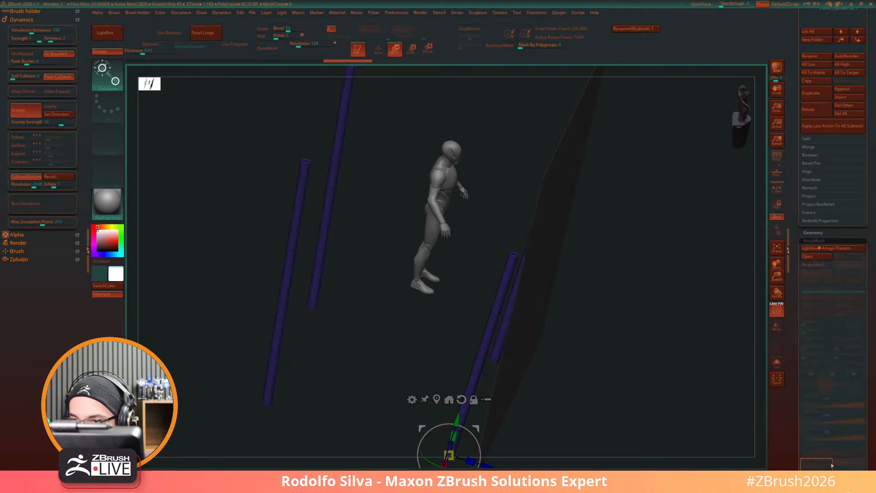
Step: Turn on dynamic subdivision for the Collision folder's posts and apply it as real geometry
key("ctrl+space")
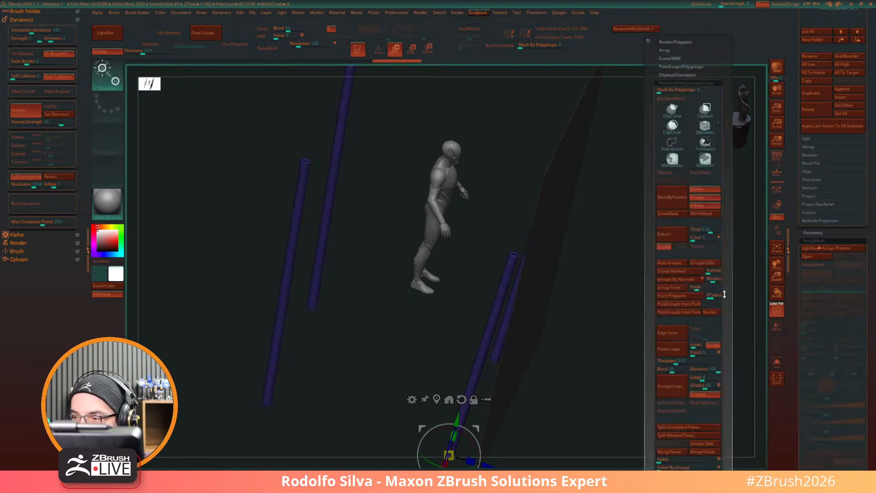
left_click(695, 84)
left_click(696, 91)
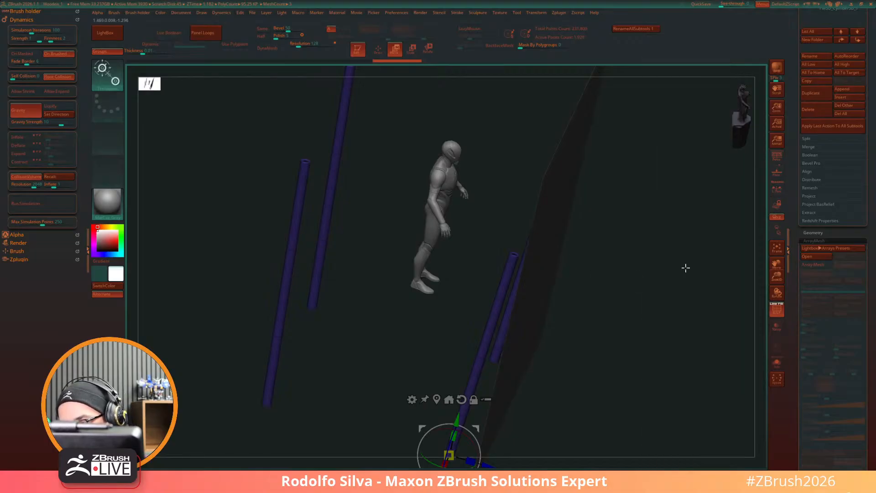
key("ctrl+space")
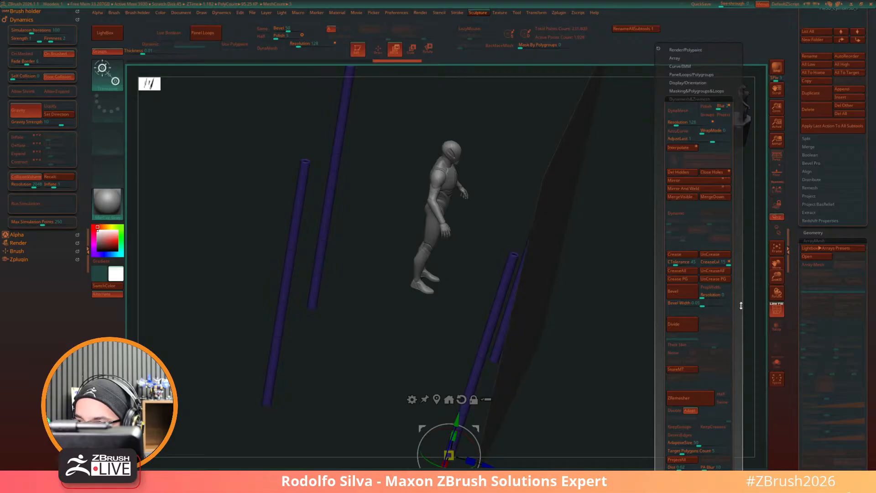
left_click(698, 99)
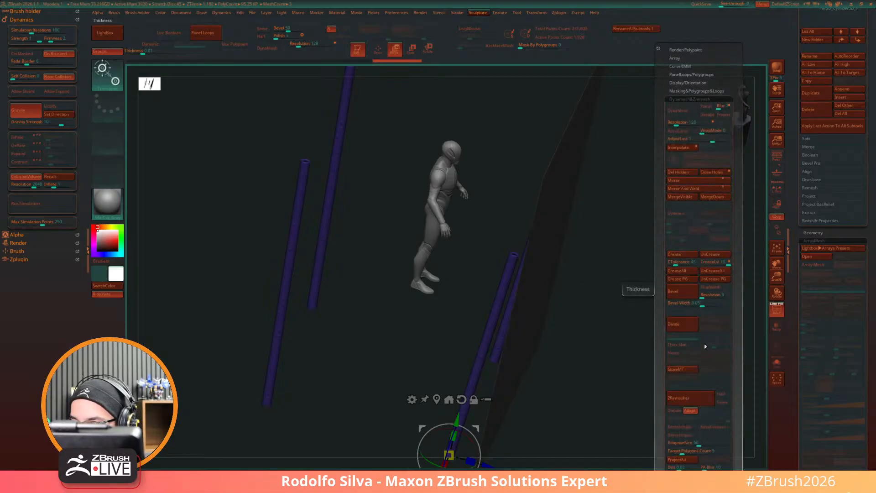
key("d")
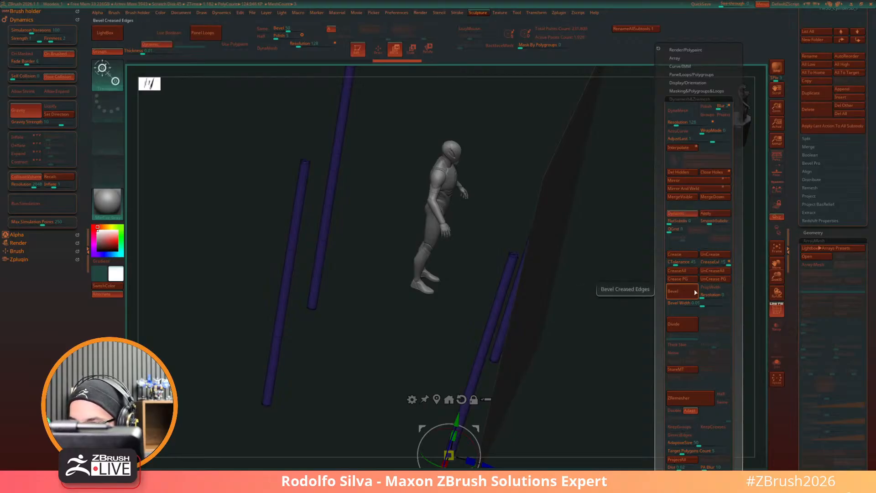
left_click(714, 214)
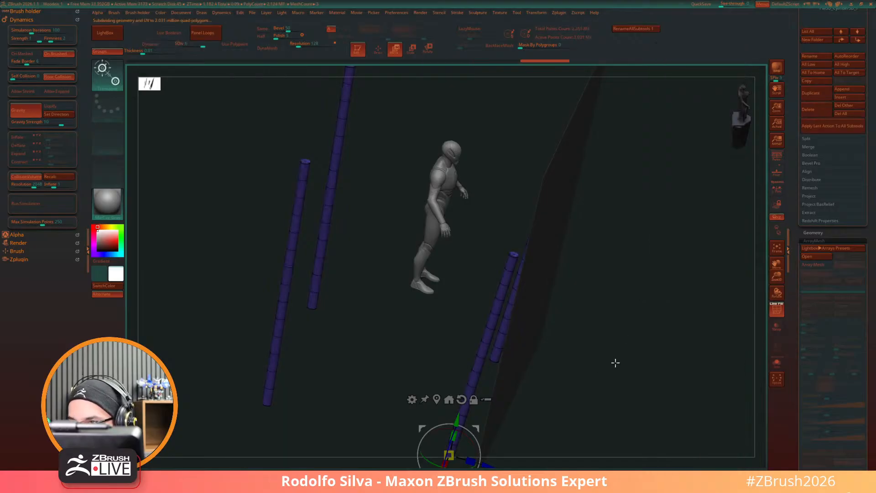
Step: Delete the lower subdivision levels of the posts
left_click(814, 232)
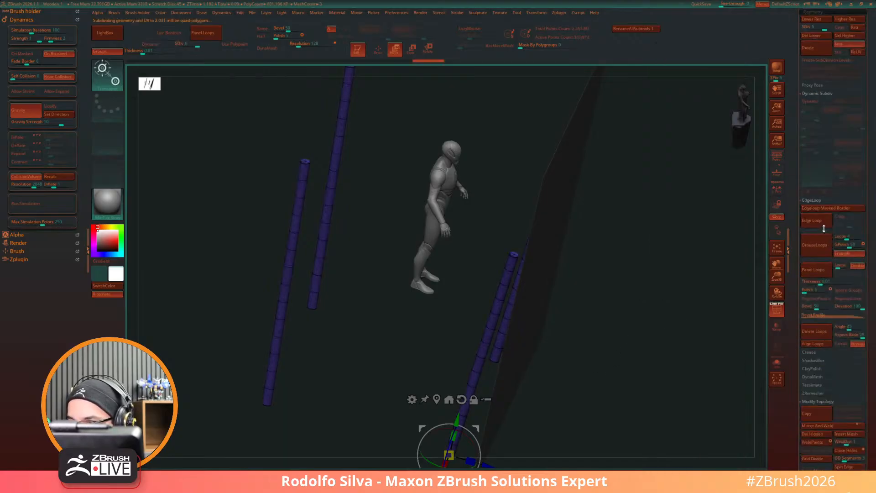
scroll(792, 90, "up", 2)
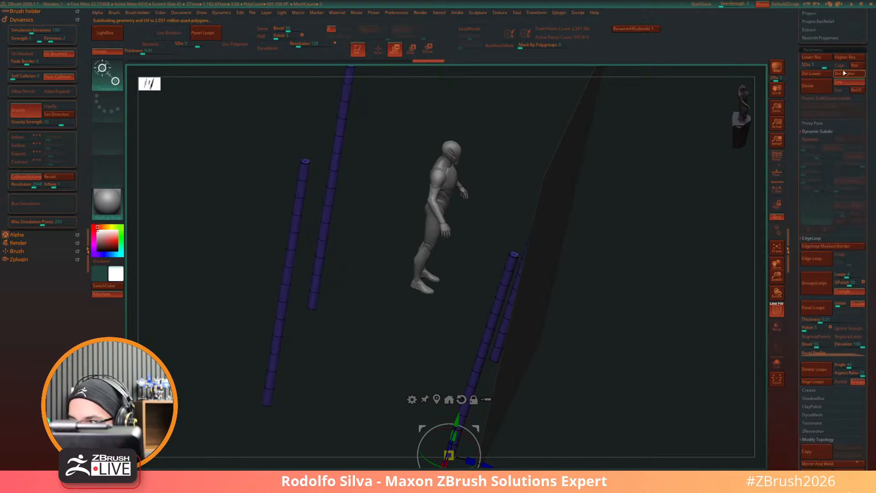
left_click(819, 74)
Step: Make the cloth plane the active subtool and hide its side strips that overhang beyond the posts
left_click_drag(636, 306, 634, 338)
left_click(563, 333, "alt")
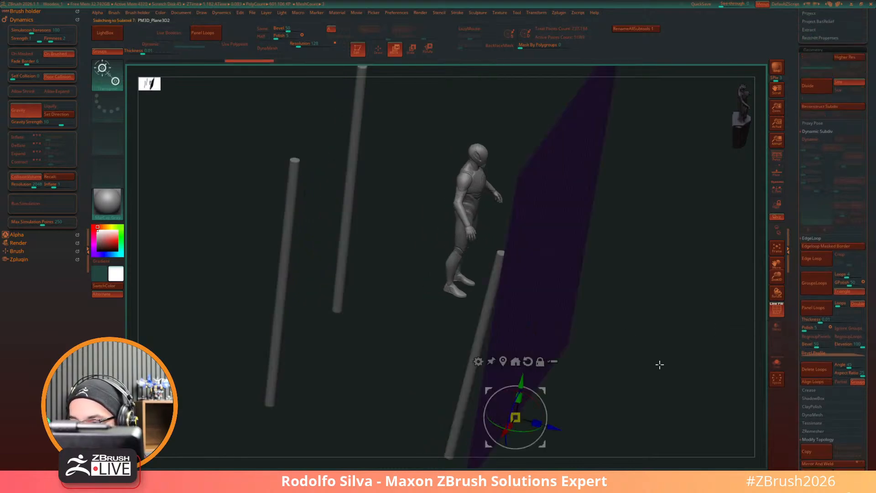
left_click_drag(660, 365, 651, 356)
left_click_drag(702, 365, 590, 351, "alt")
left_click_drag(534, 401, 539, 286)
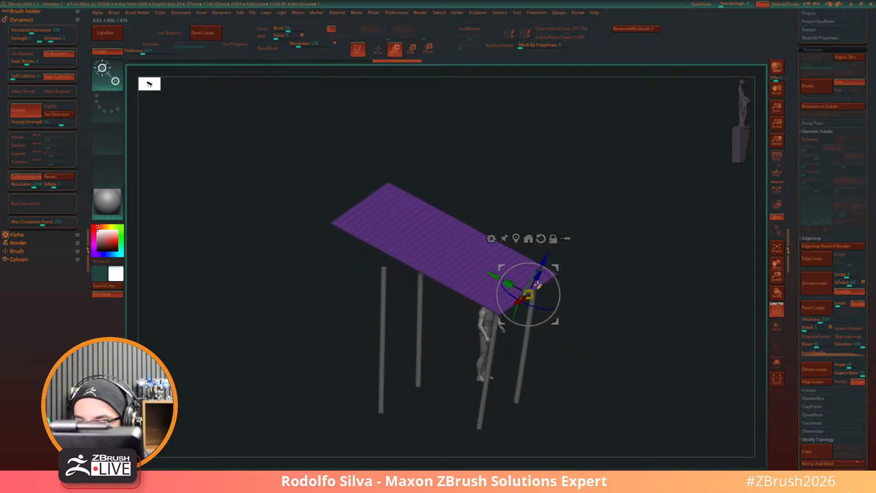
left_click_drag(589, 304, 579, 337)
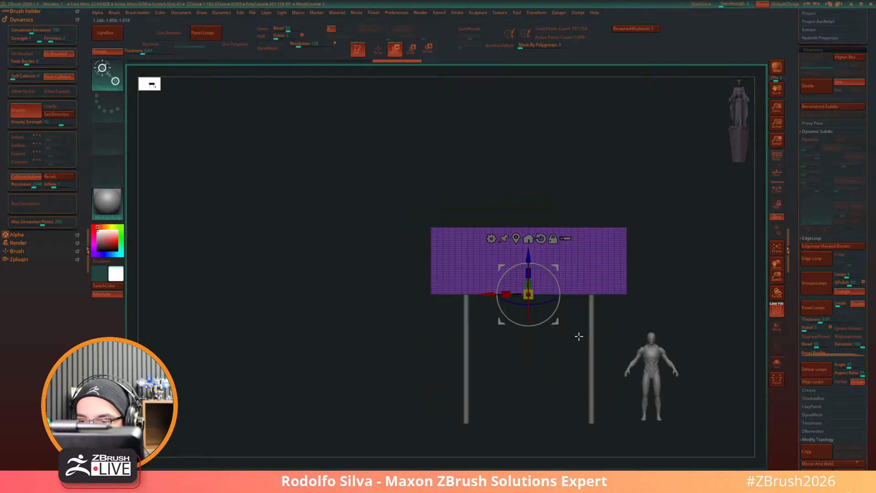
key("q")
left_click_drag(416, 366, 454, 181, "ctrl+shift")
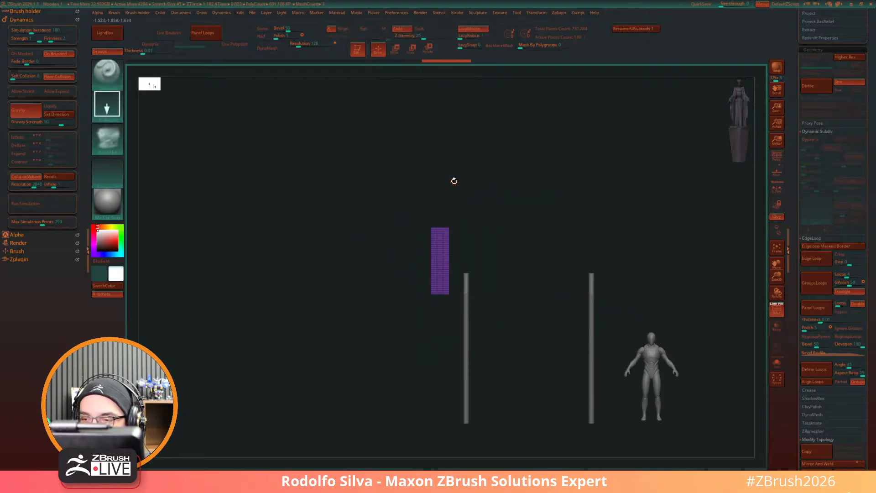
left_click(603, 365, "ctrl+shift")
left_click_drag(403, 362, 453, 183, "ctrl+shift")
left_click_drag(440, 363, 575, 399, "ctrl+alt+shift")
left_click_drag(363, 316, 361, 349)
Step: Turn on dynamic subdivision for the cloth plane and give it a thin thickness with one segment
key("d")
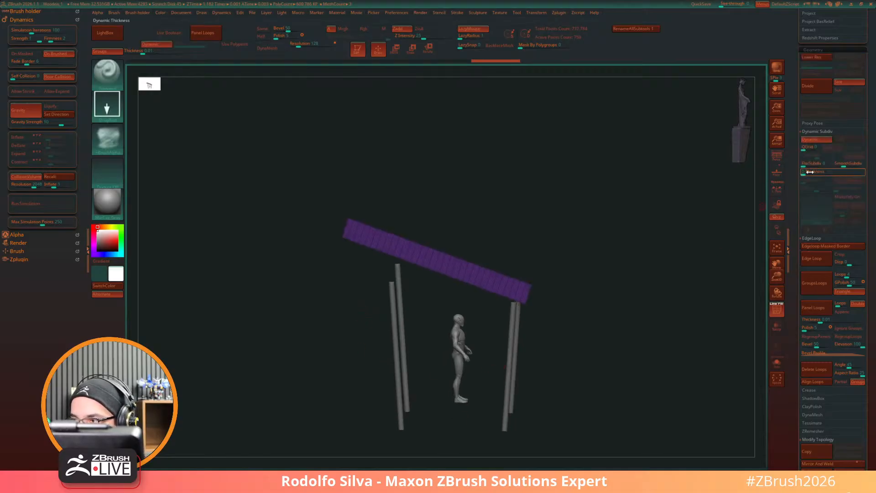
left_click_drag(746, 246, 657, 365)
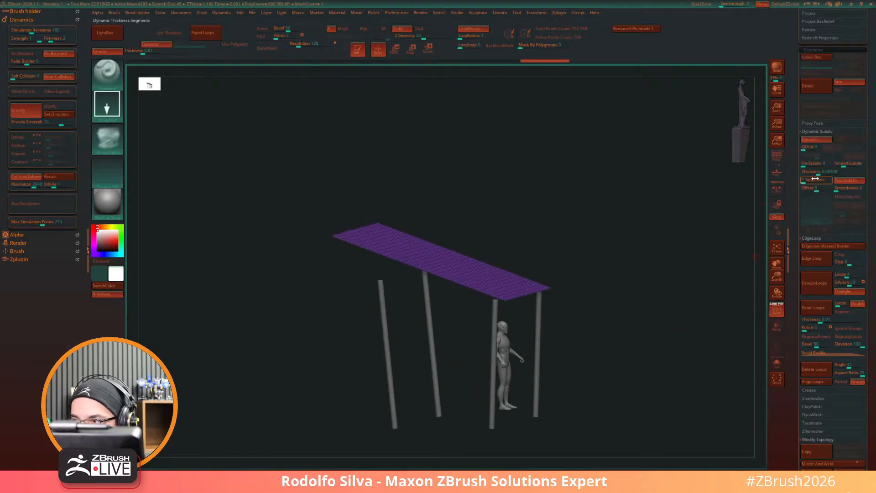
left_click_drag(811, 183, 815, 182)
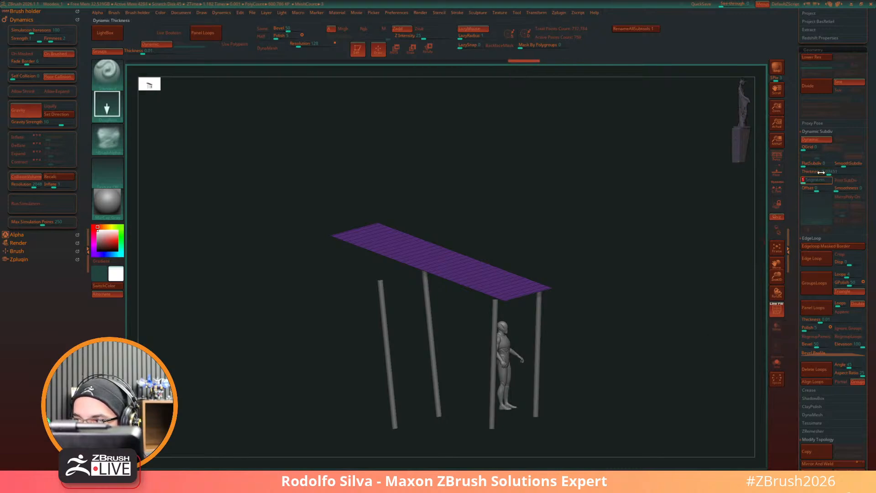
left_click_drag(826, 172, 836, 174)
right_click_drag(665, 324, 676, 360, "ctrl")
key("space")
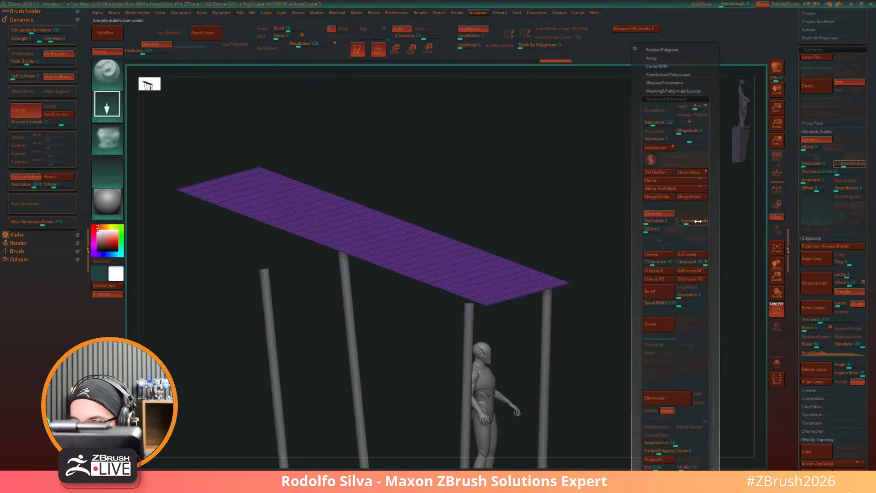
key("d")
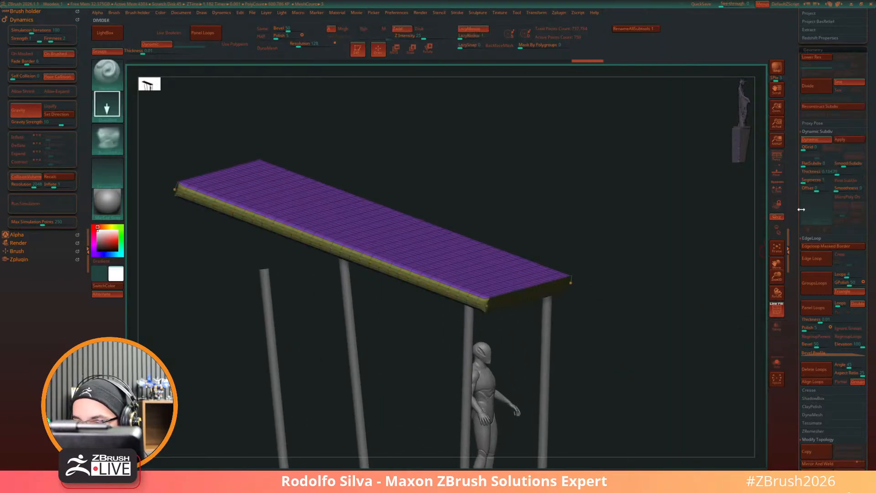
left_click_drag(836, 174, 826, 173)
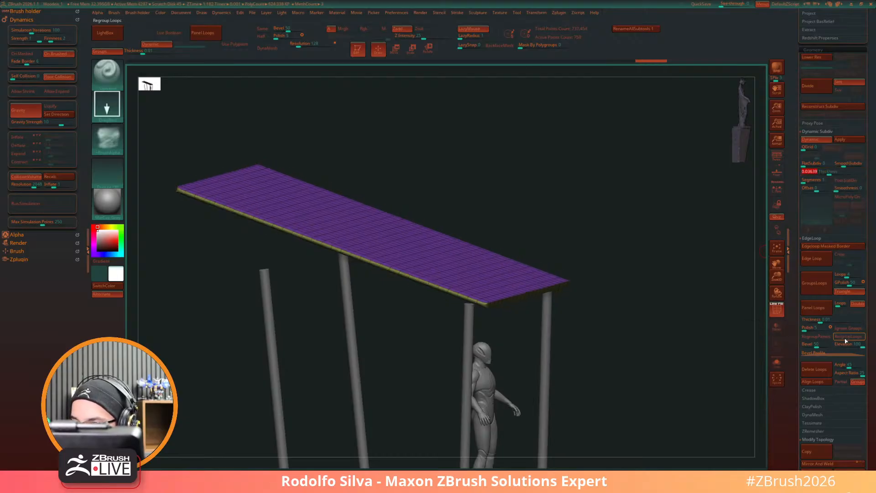
Step: Remove all creases from the cloth plane and turn off the polyframe display
key("space")
left_click(804, 272)
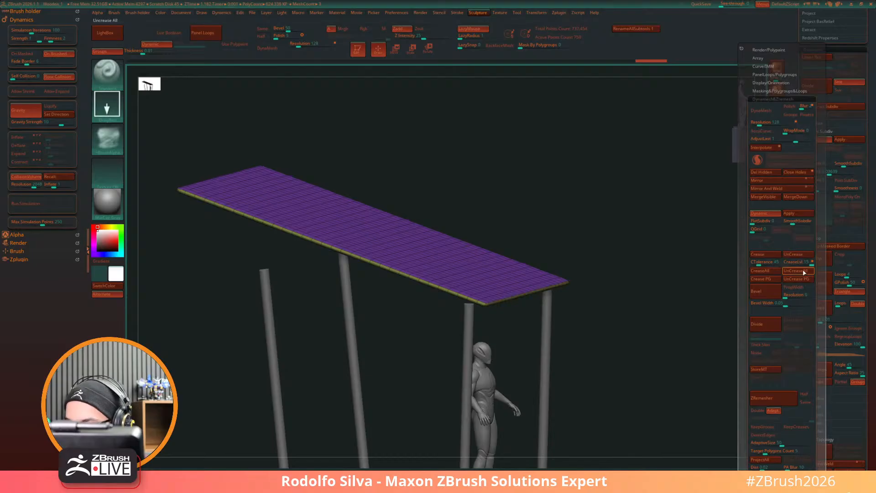
left_click_drag(684, 330, 659, 353)
key("shift+f")
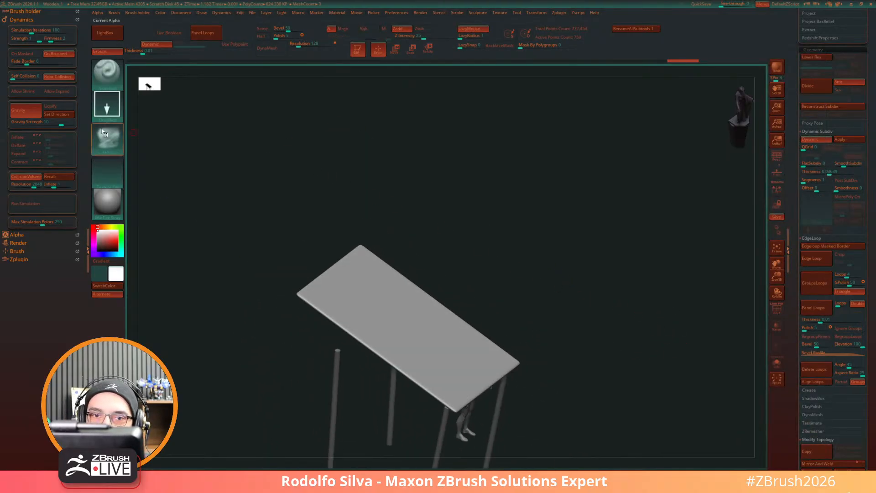
Step: Recalculate the collision volume and set the simulation's gravity strength to 2
left_click(62, 177)
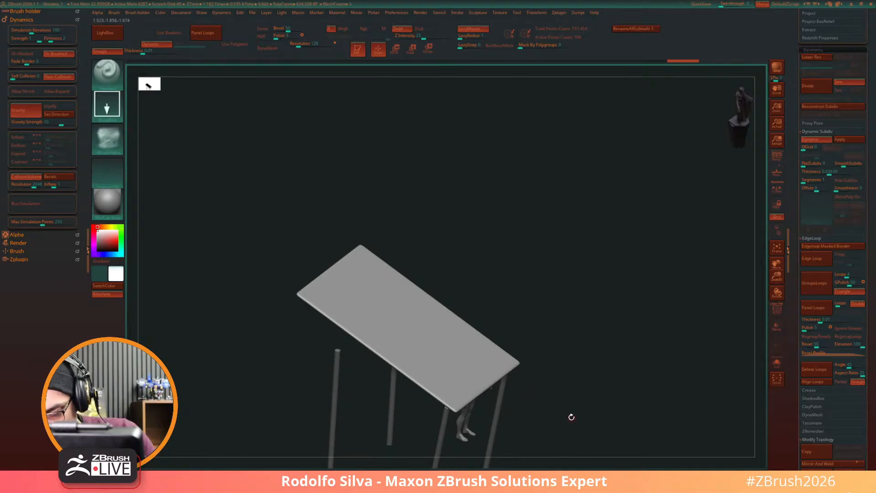
left_click_drag(571, 417, 457, 298)
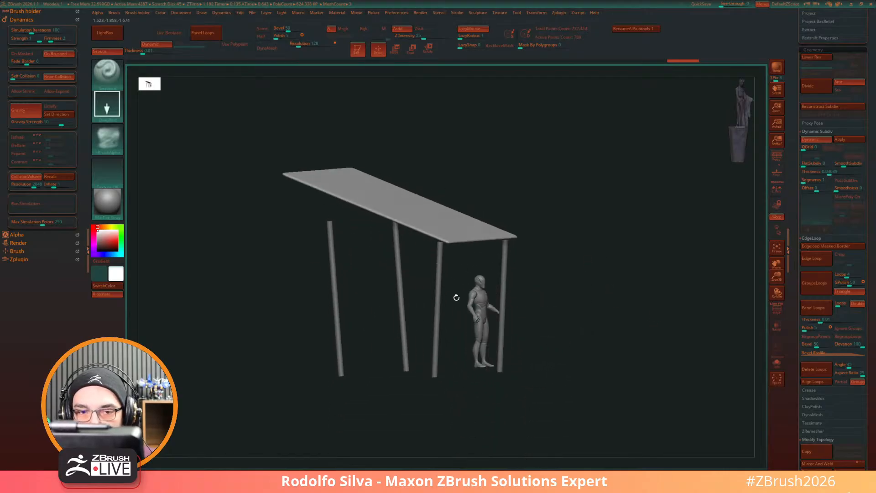
left_click(49, 121)
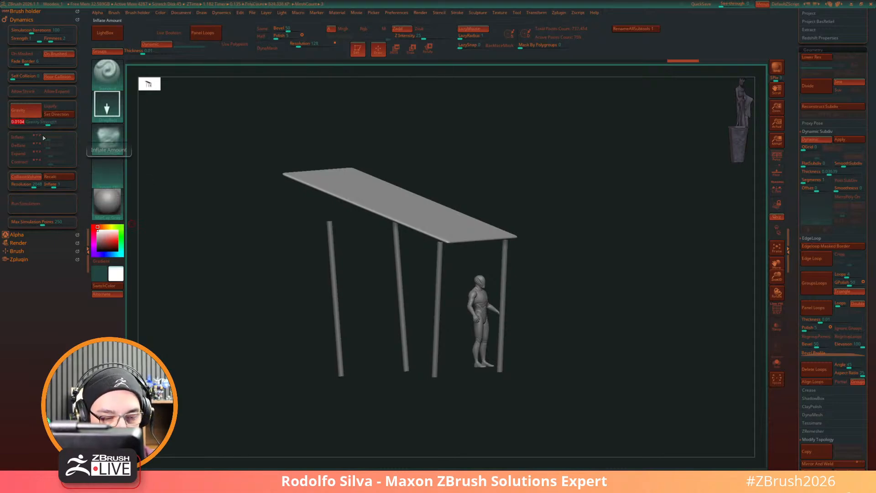
type("2")
key("Return")
Step: Try the cloth simulation on the roof plane and undo its result
left_click(55, 205)
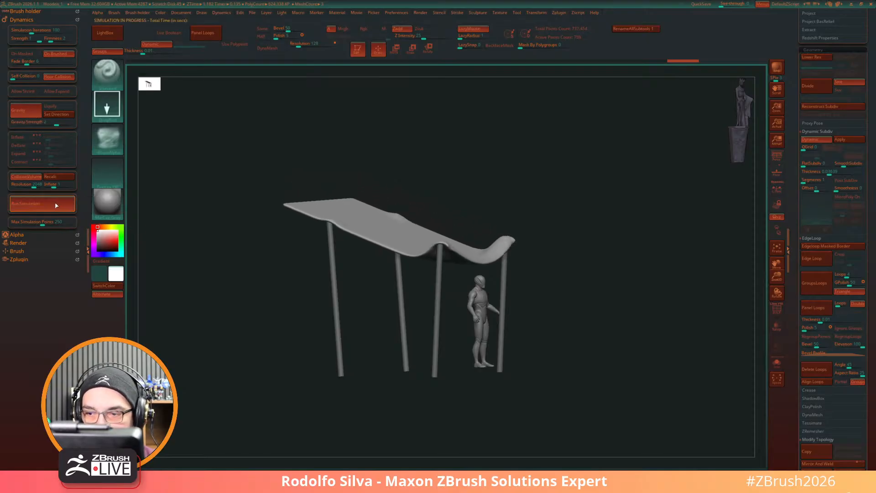
left_click_drag(498, 255, 514, 311)
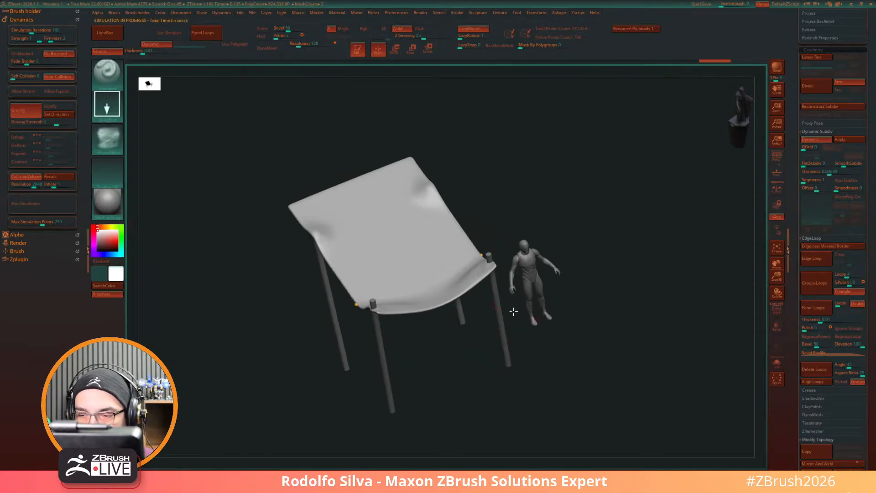
key("ctrl+z")
Step: Divide the cloth plane's mesh once with the Smt option off, keeping dynamic subdivision on
key("shift+f")
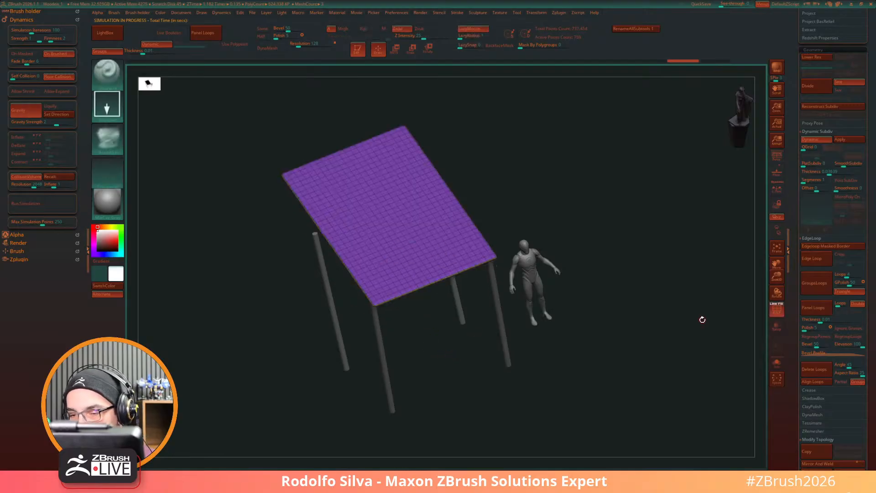
key("shift+d")
key("ctrl+d")
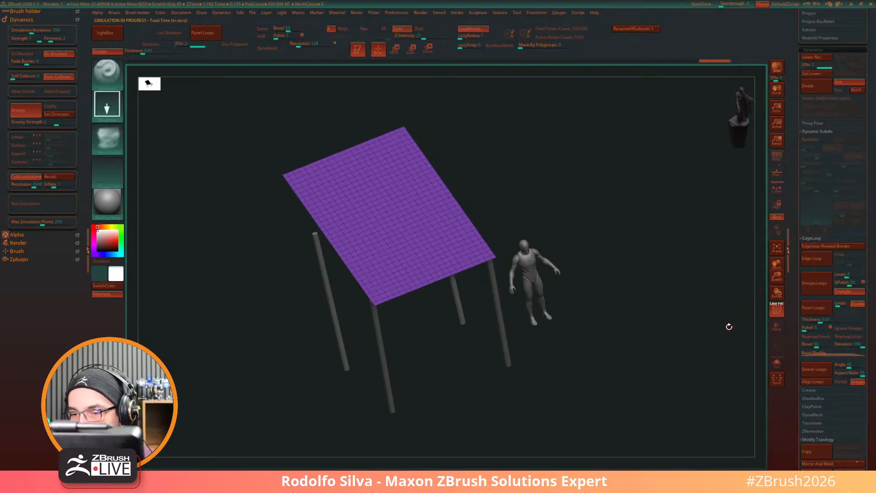
key("shift+d")
left_click(847, 82)
left_click(827, 89)
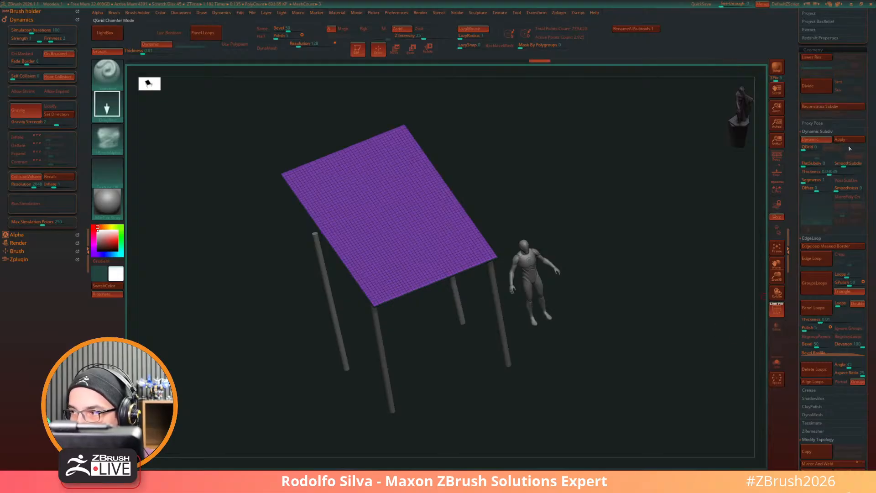
Step: Try the cloth simulation twice on the denser plane and undo the first run
key("shift+f")
left_click_drag(612, 362, 637, 362)
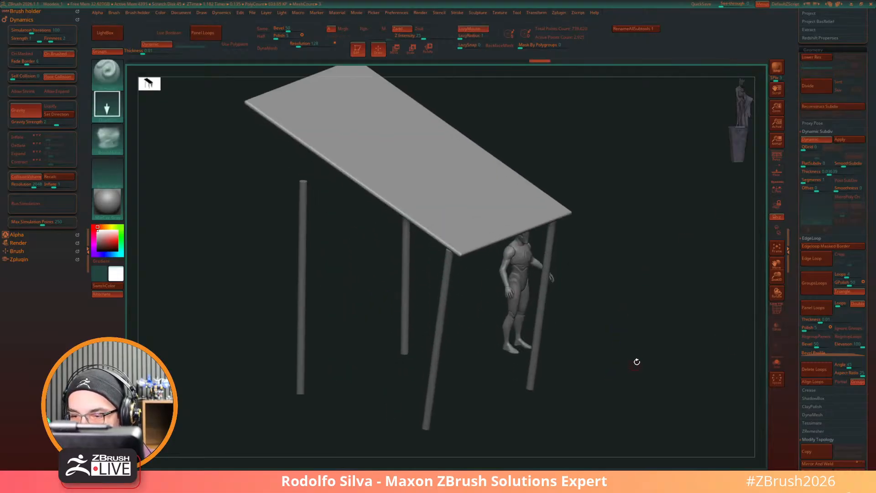
left_click(50, 203)
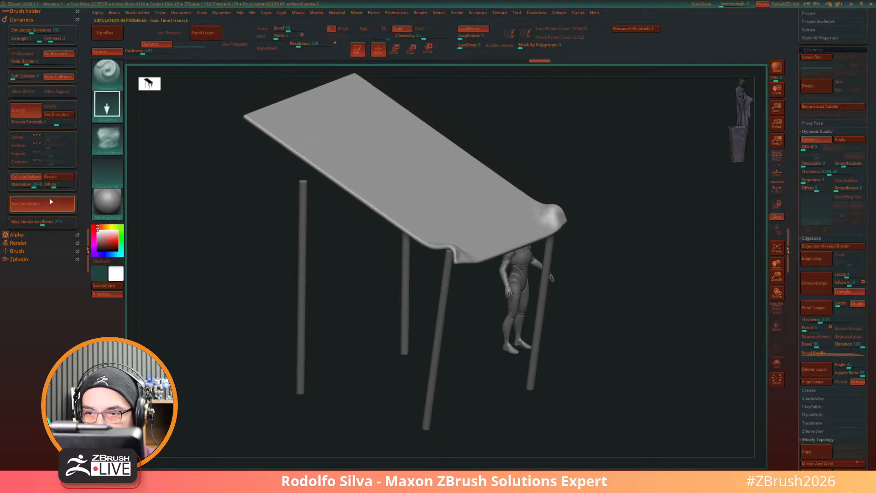
left_click(51, 203)
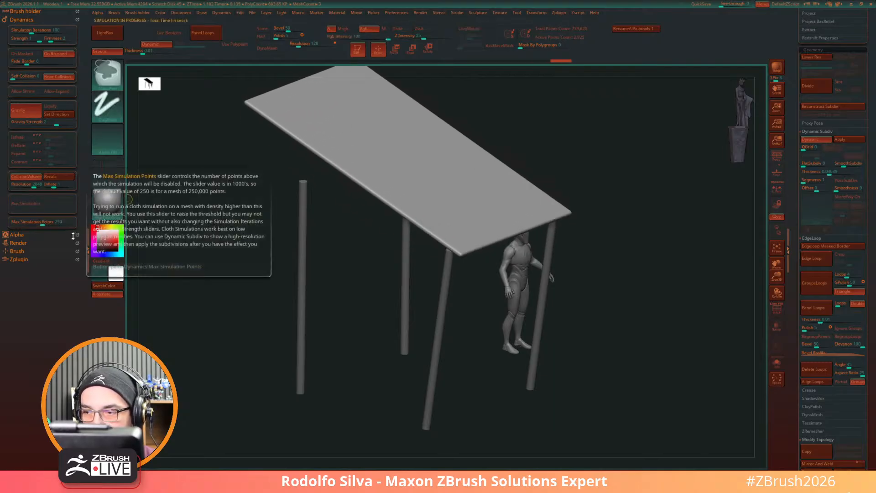
key("ctrl+z")
left_click(60, 207)
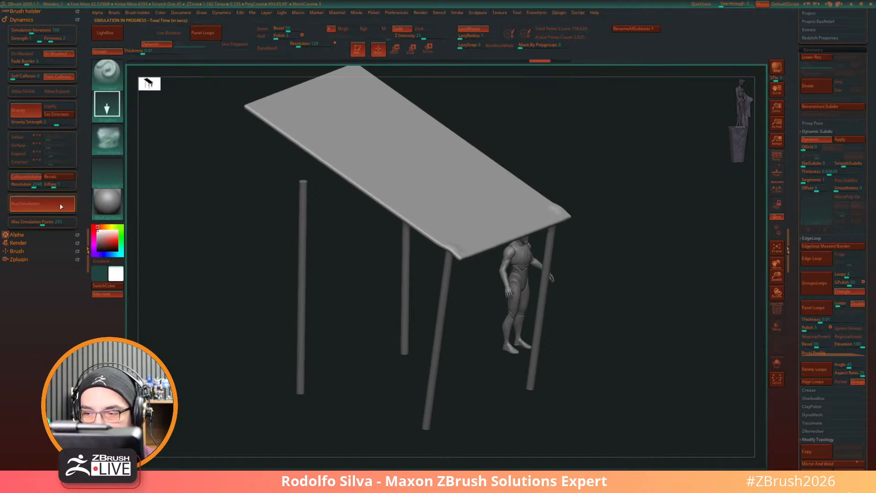
left_click(61, 208)
Step: Mask the two corners at the cloth plane's low end where it rests on the posts
left_click_drag(612, 360, 571, 354)
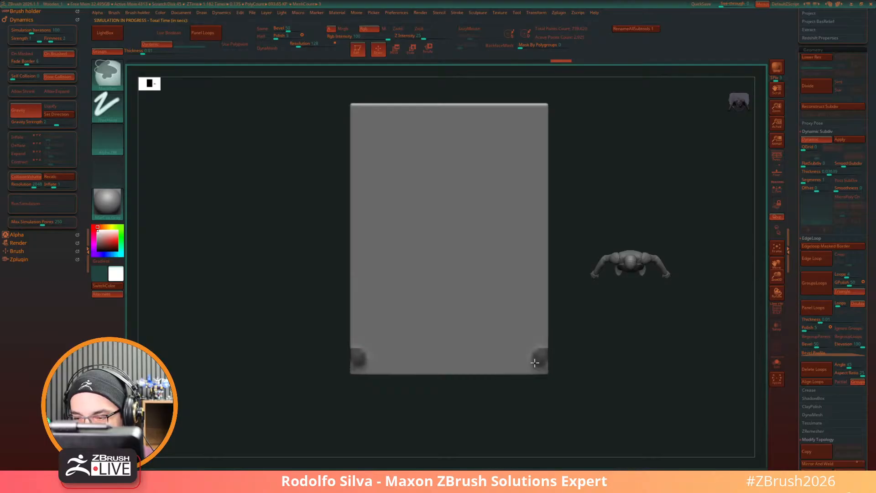
left_click_drag(534, 363, 548, 364, "ctrl")
left_click(543, 365, "ctrl")
left_click(548, 364, "ctrl+alt")
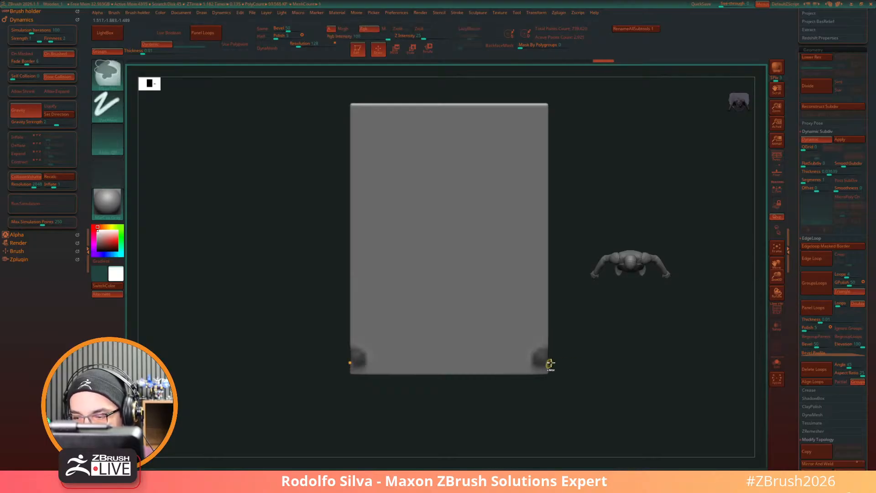
left_click_drag(587, 334, 528, 365, "ctrl")
left_click(541, 353, "ctrl")
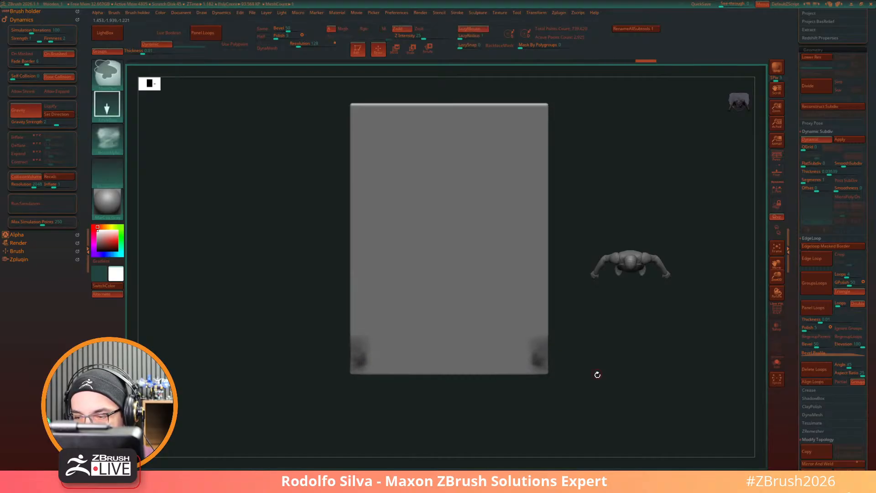
Step: Try the cloth simulation with the two low corners masked, raise Firmness for another run, and undo that run
mouse_move(597, 373)
left_mouse_down()
mouse_move(617, 360)
mouse_move(621, 377)
left_mouse_up()
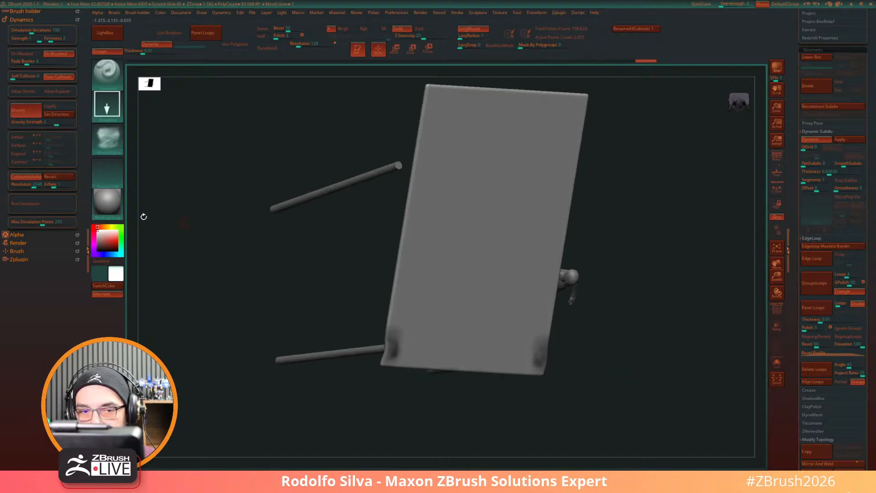
left_click(45, 204)
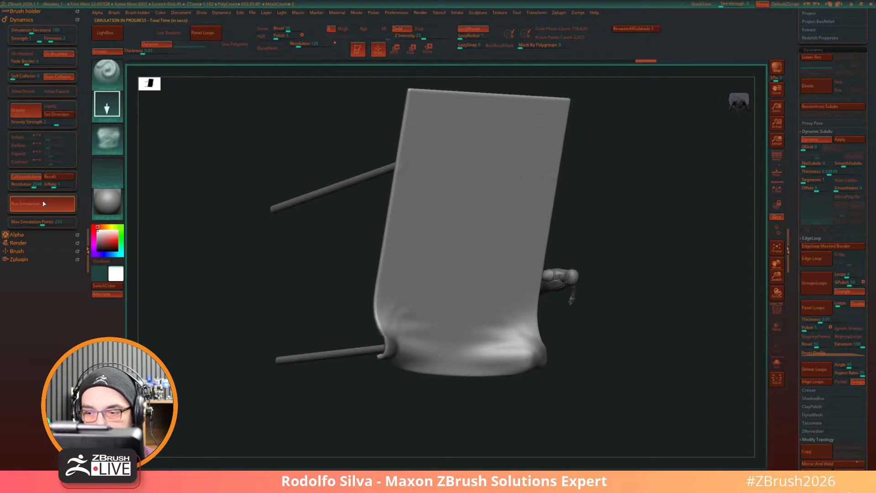
left_click(44, 204)
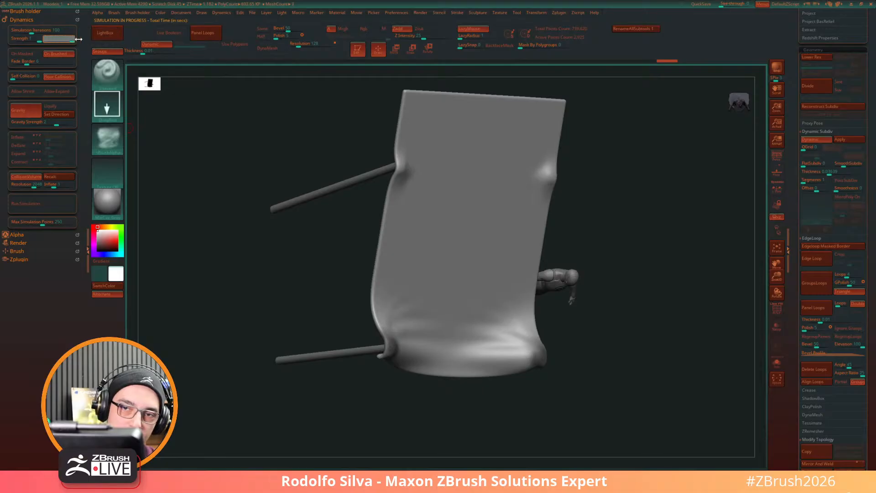
left_click(55, 203)
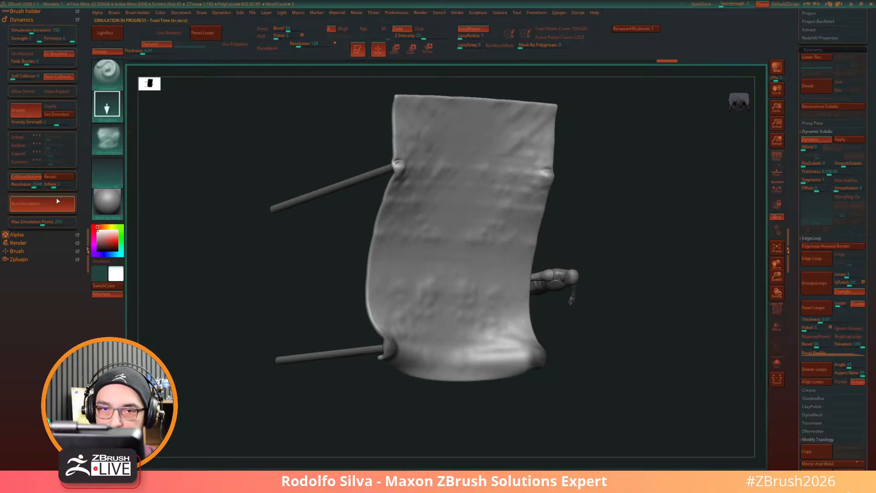
left_click(56, 204)
key("ctrl+z")
Step: Set the cloth Firmness to 4, run the simulation again and inspect the drape over the posts
left_click_drag(608, 307, 630, 314)
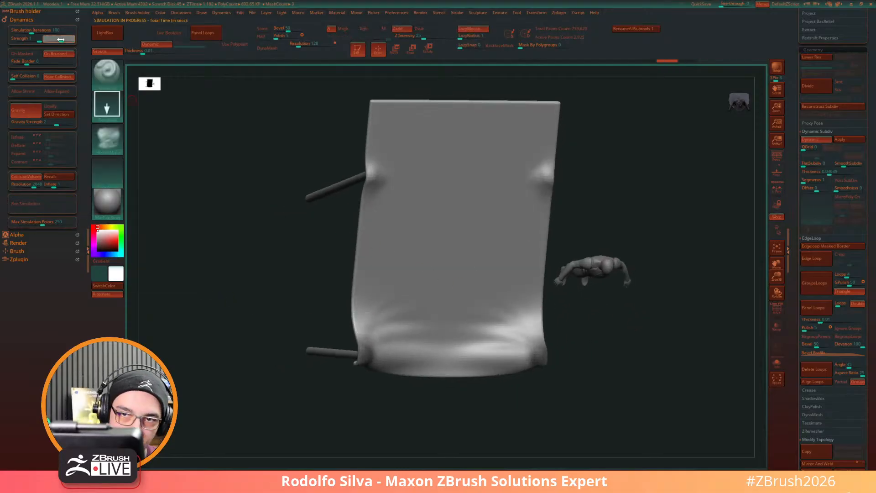
left_click(53, 203)
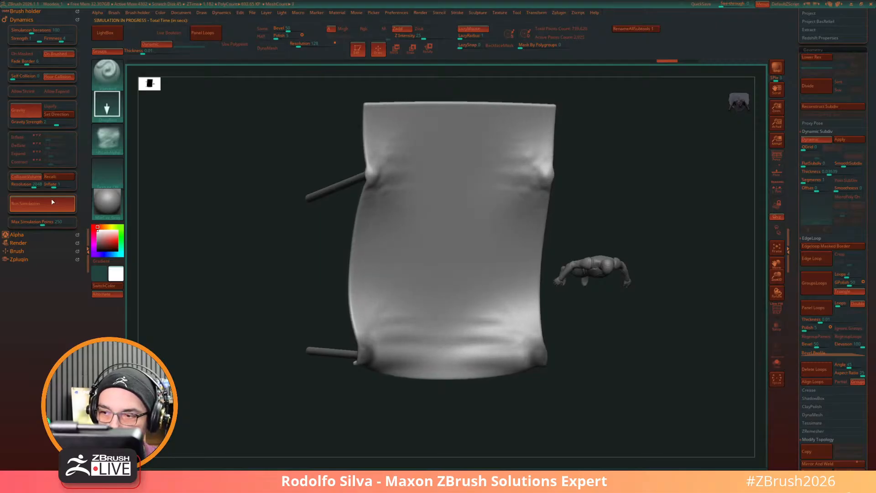
mouse_move(657, 397)
left_mouse_down()
mouse_move(665, 382)
mouse_move(647, 311)
mouse_move(658, 295)
mouse_move(560, 172)
mouse_move(590, 327)
mouse_move(632, 333)
mouse_move(604, 354)
mouse_move(638, 320)
mouse_move(641, 379)
mouse_move(620, 292)
left_mouse_up()
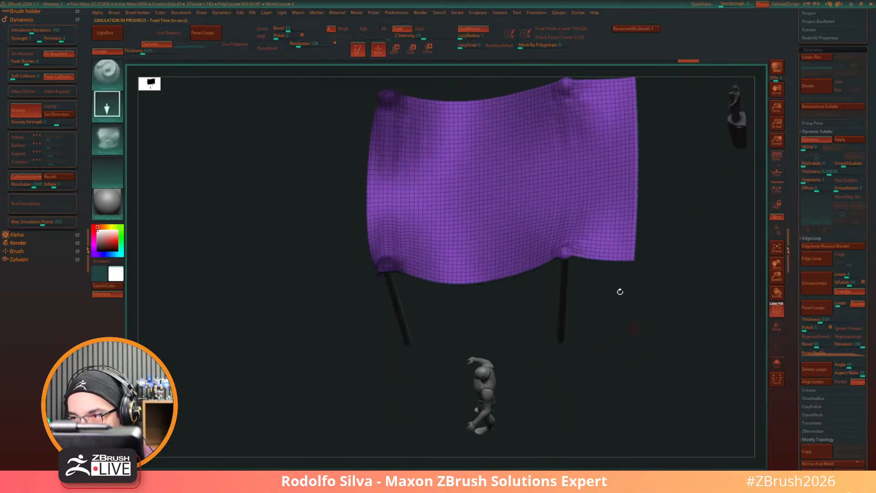
Step: Restore the flat, unmasked cloth plane, reposition it over the posts and recalculate the collision volume
mouse_move(580, 322)
left_mouse_down()
mouse_move(618, 342)
mouse_move(620, 327)
mouse_move(612, 329)
mouse_move(618, 341)
left_mouse_up()
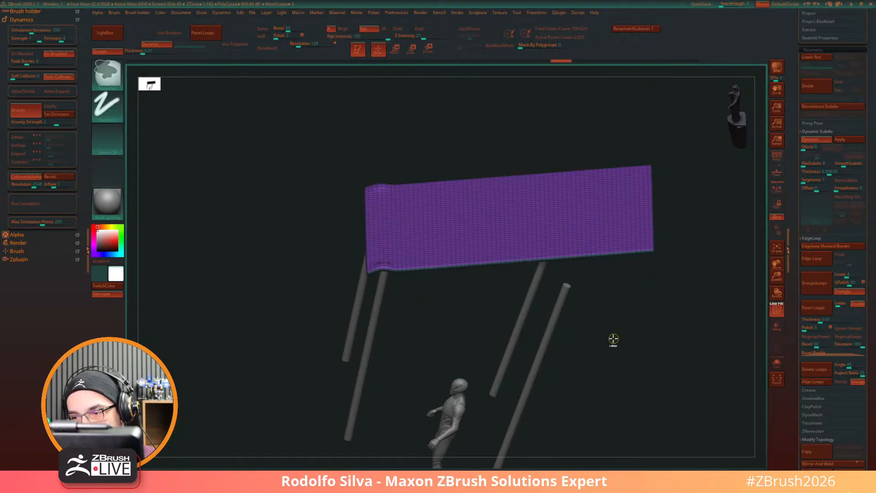
mouse_move(612, 337)
left_mouse_down()
mouse_move(625, 334)
mouse_move(630, 357)
mouse_move(630, 331)
left_mouse_up()
key("w")
left_click_drag(393, 264, 399, 275)
left_click_drag(614, 299, 622, 323)
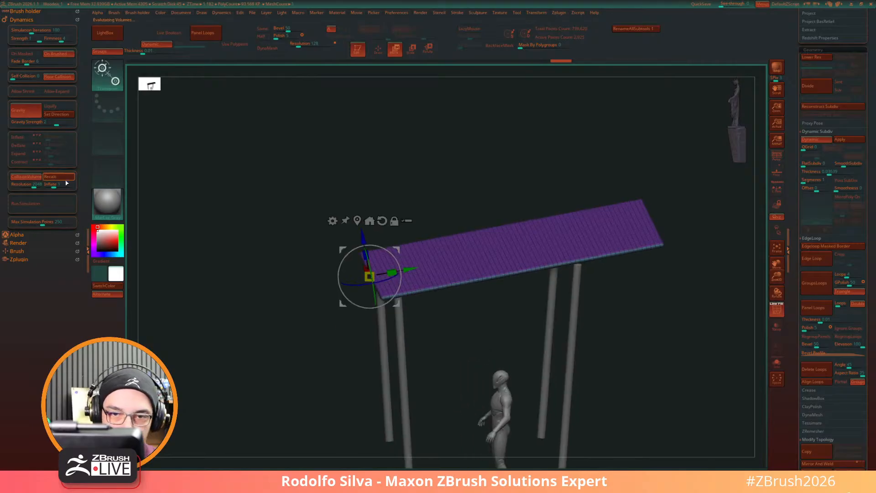
left_click_drag(684, 335, 673, 345)
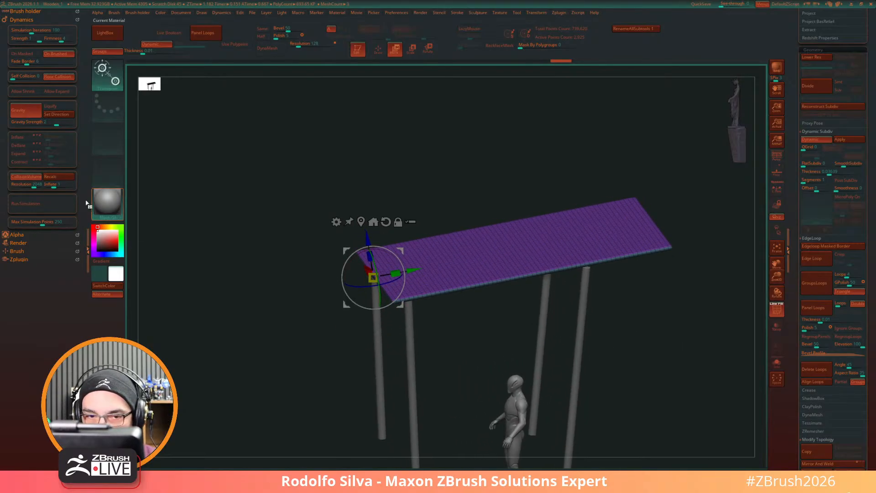
left_click_drag(323, 413, 346, 419)
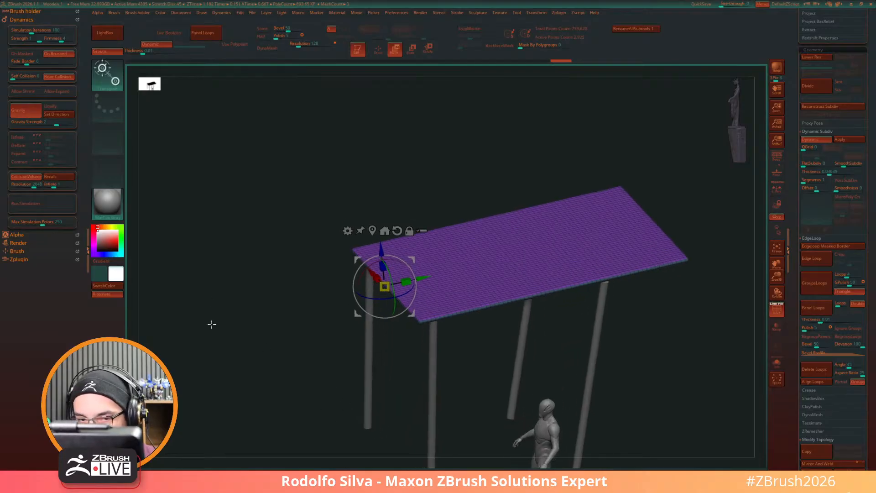
left_click_drag(242, 382, 229, 383)
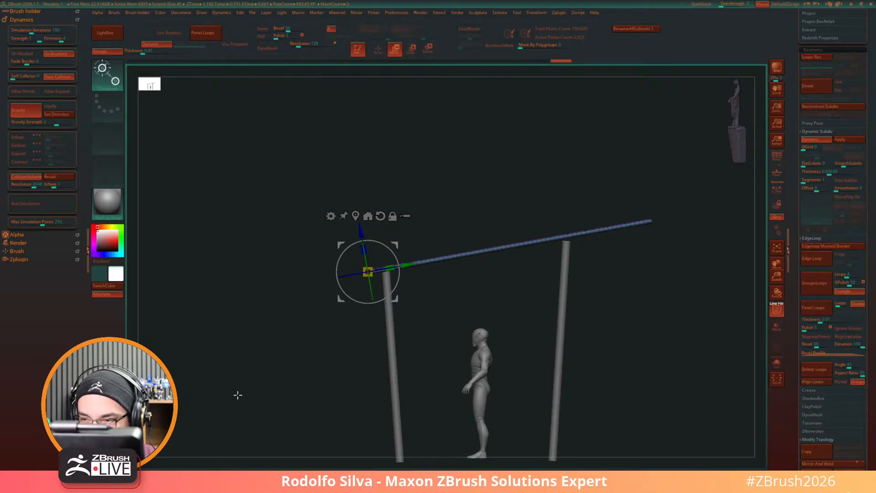
Step: Try the simulation on the unmasked cloth plane and undo its result
left_click(49, 206)
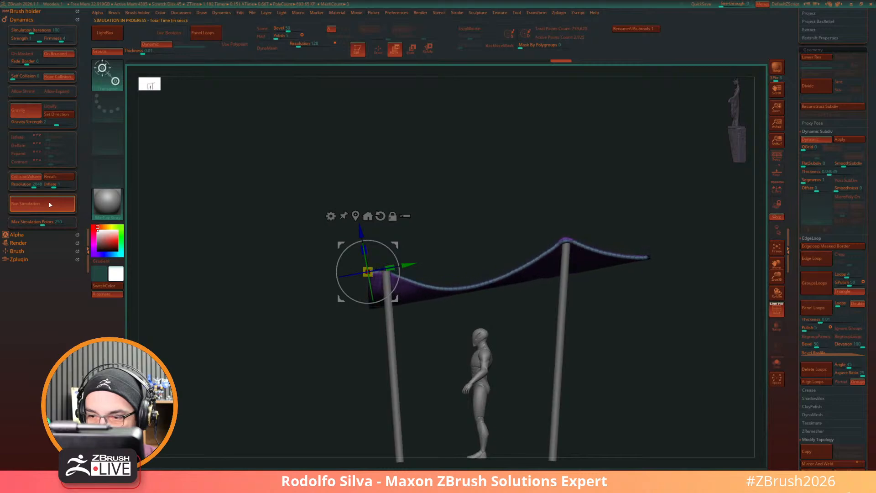
left_click(52, 208)
key("ctrl+z")
Step: Run the cloth simulation briefly so the plane settles lightly onto the four posts
left_click_drag(292, 382, 332, 400)
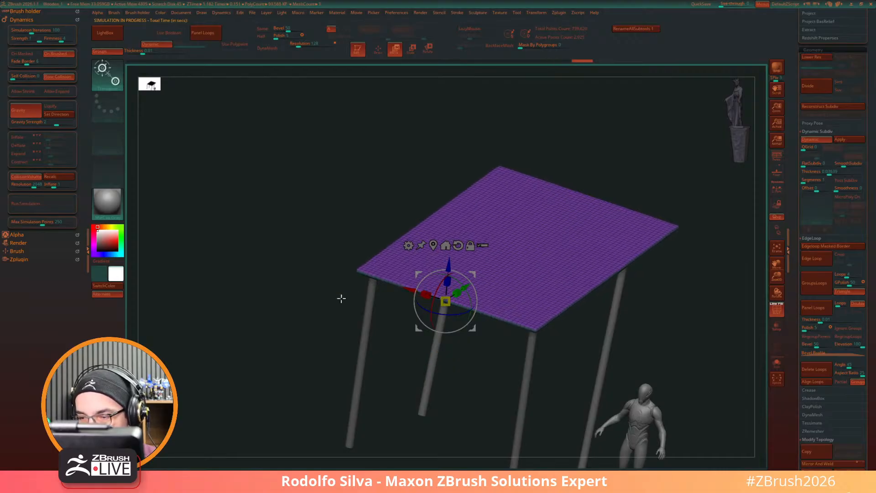
left_click(45, 204)
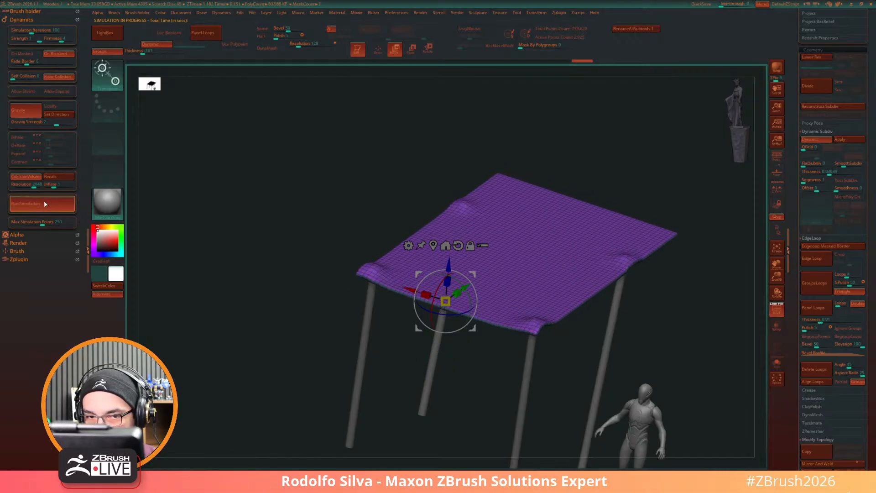
left_click(45, 207)
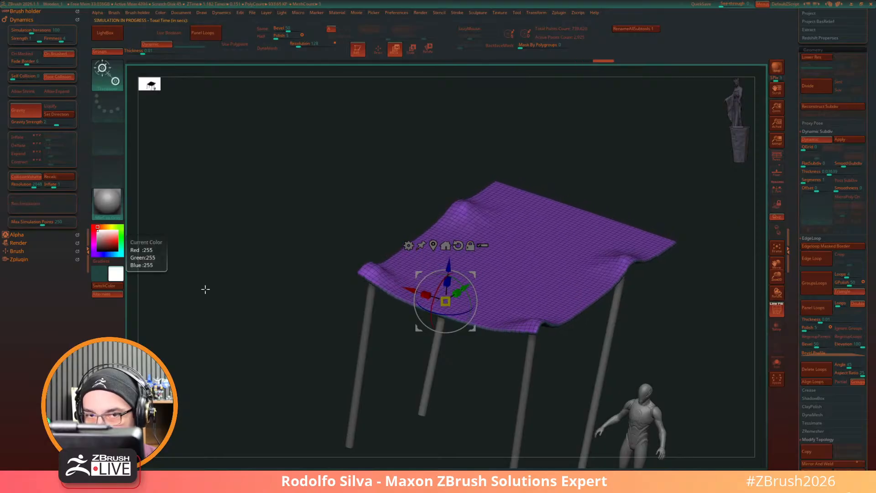
Step: Mask the cloth at the four spots where it rests on the post tops
left_click_drag(283, 365, 321, 408)
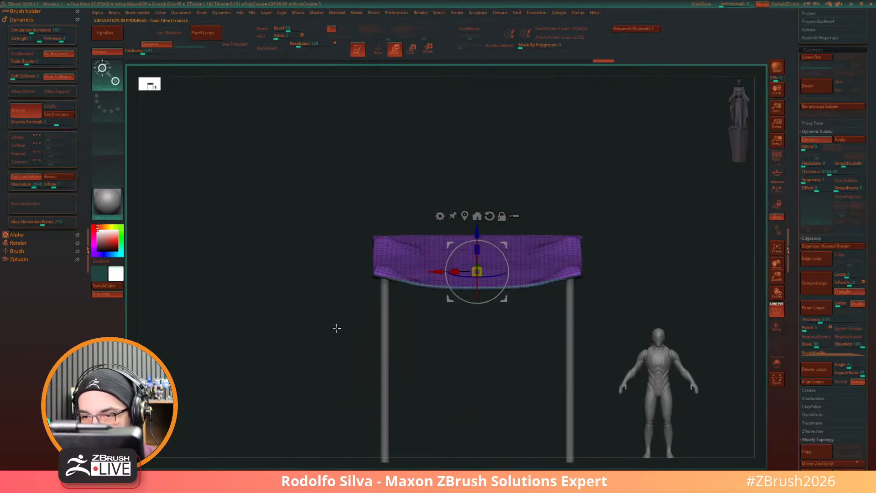
mouse_move(428, 359)
left_mouse_down()
mouse_move(456, 379)
mouse_move(469, 407)
mouse_move(393, 250)
left_mouse_up()
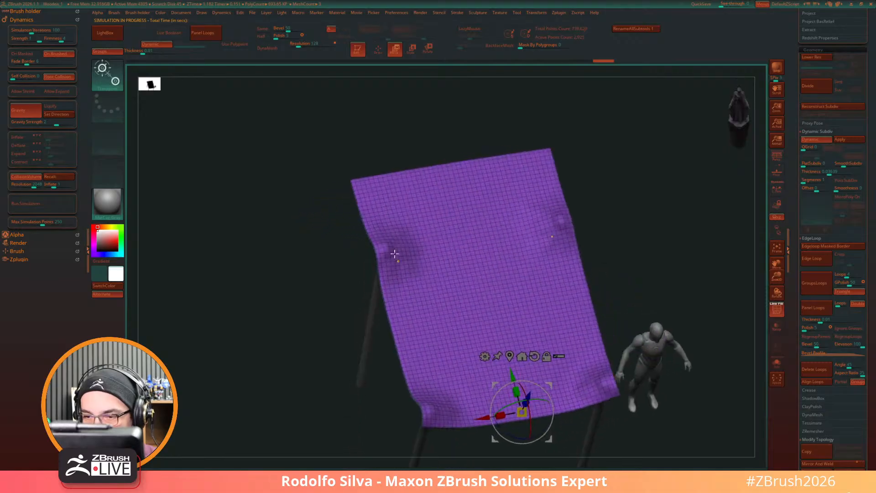
key("q")
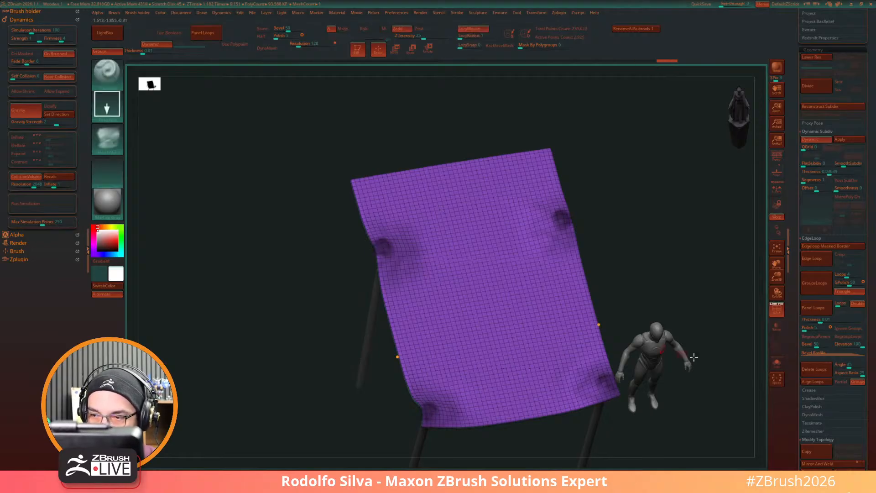
left_click_drag(709, 330, 701, 274)
key("shift+f")
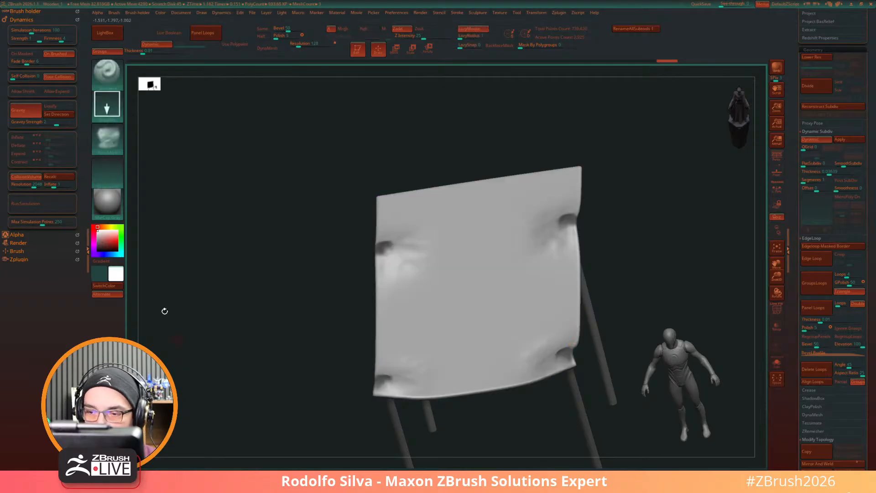
Step: Simulate the masked cloth, set Firmness to 1 and continue the simulation until the roof sags between the posts
left_click(63, 207)
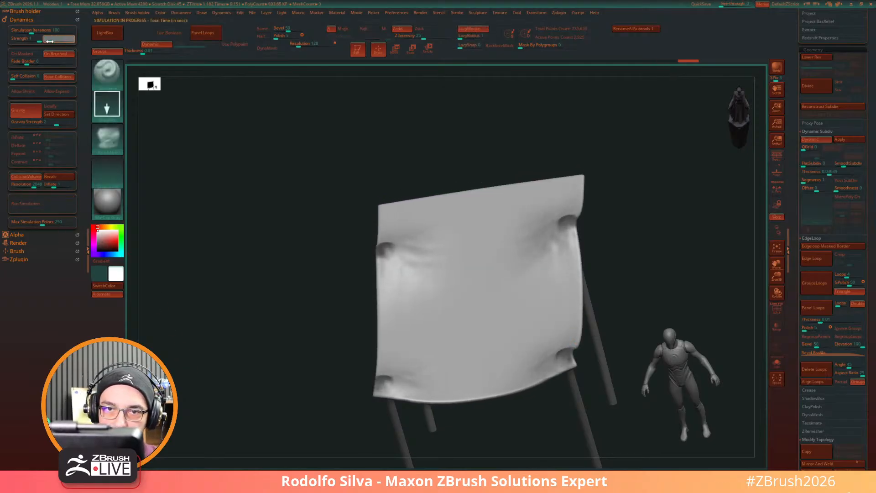
left_click(51, 207)
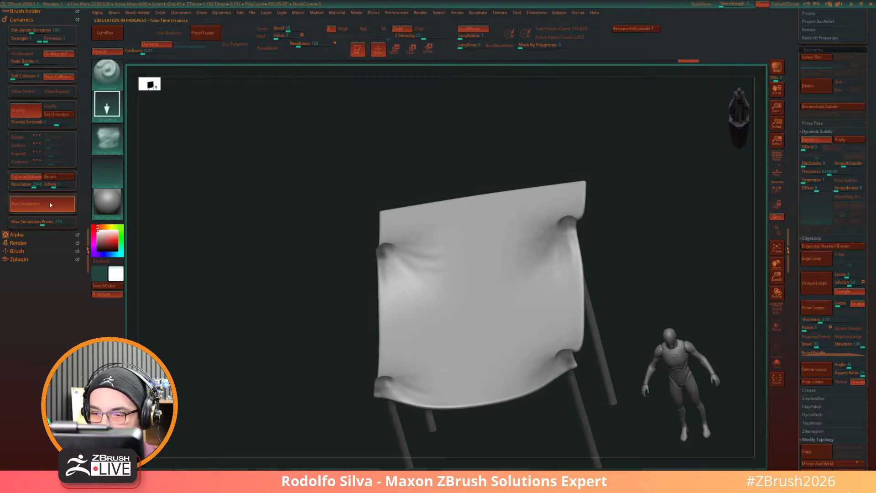
left_click_drag(634, 261, 522, 301)
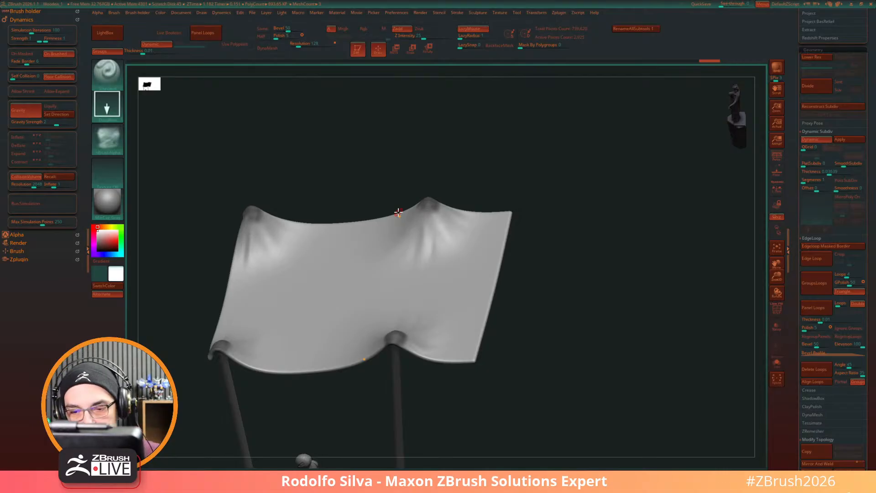
left_click_drag(399, 212, 565, 374)
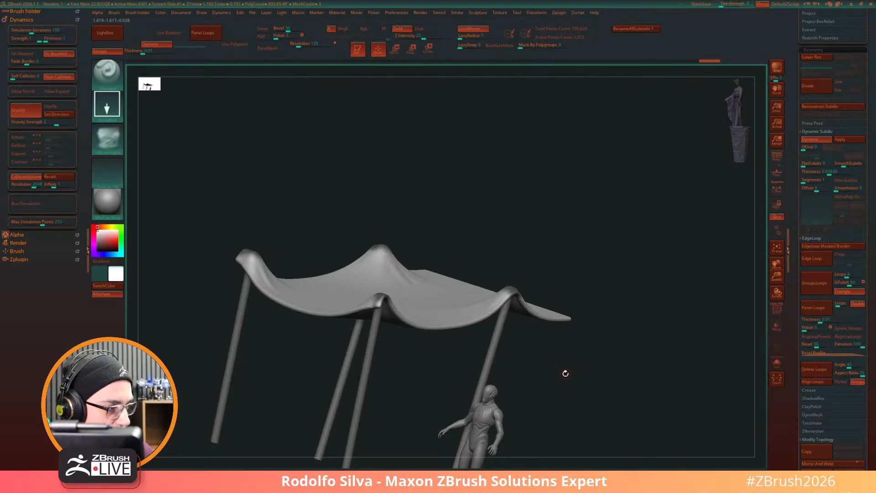
left_click_drag(636, 368, 638, 312)
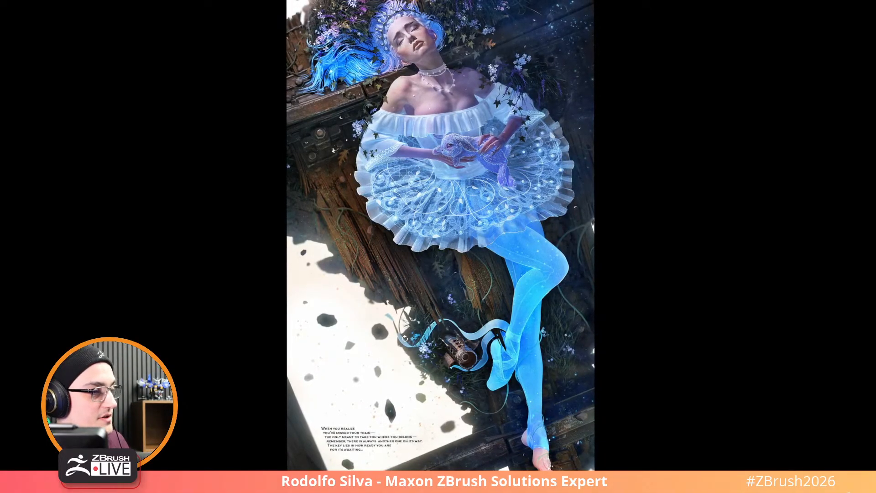
Step: Switch back to ZBrush and hide the part of the cloth that overhangs beyond the high posts
key("alt+Tab")
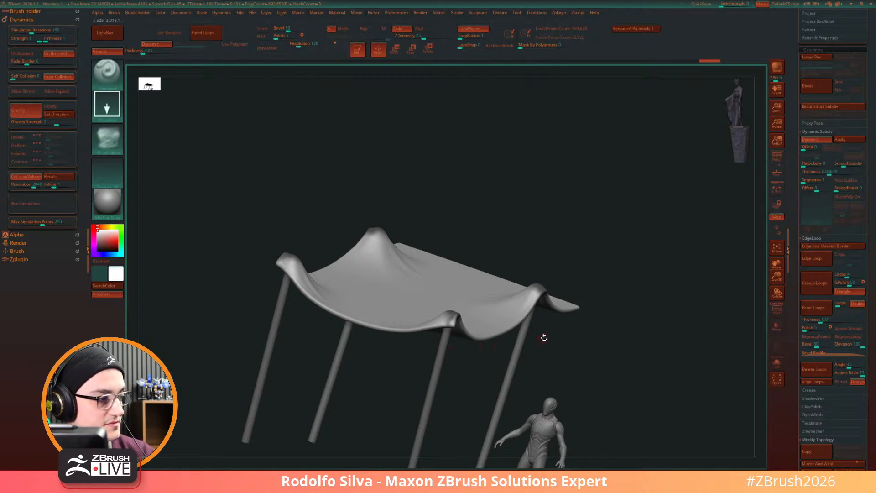
left_click_drag(552, 341, 520, 273)
key("shift+f")
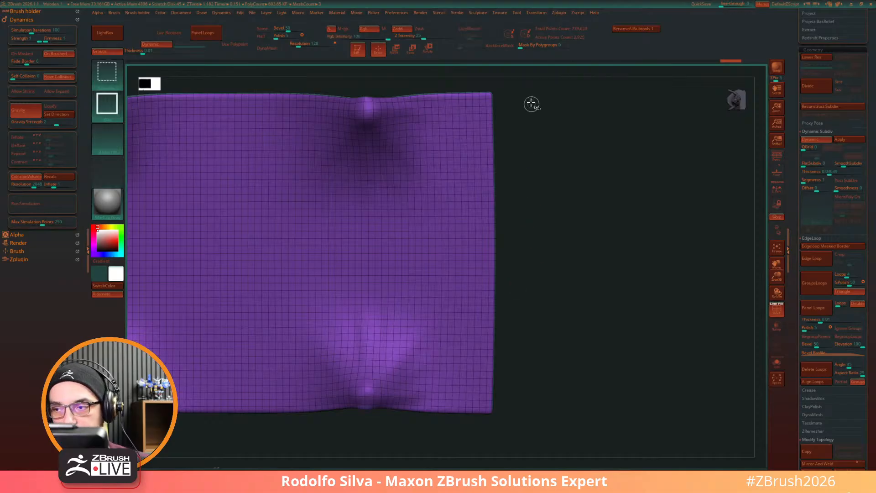
mouse_move(534, 88)
left_mouse_down("ctrl+shift")
mouse_move(438, 377)
mouse_move(380, 440)
left_mouse_up("ctrl+shift")
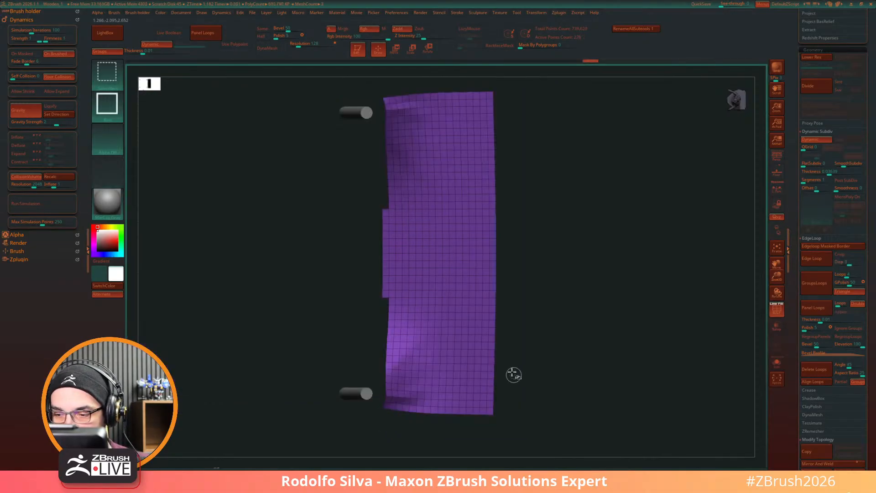
left_click_drag(368, 196, 380, 314, "ctrl+alt+shift")
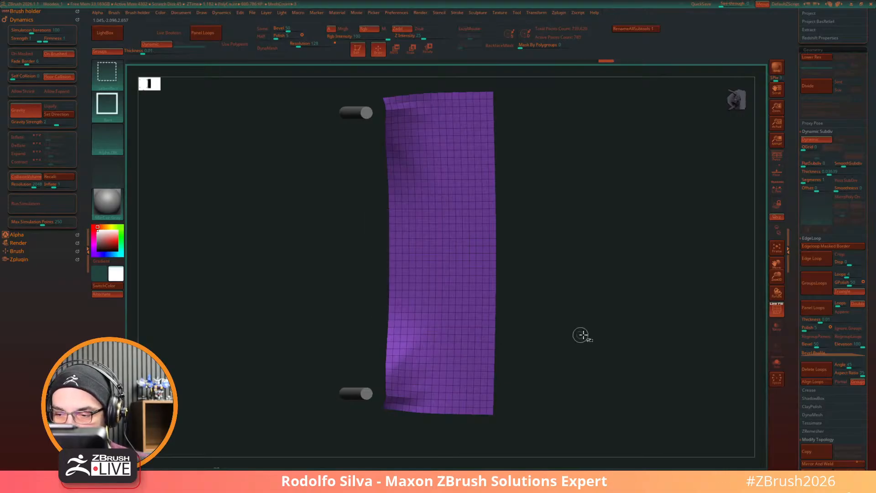
left_click(575, 369, "ctrl+shift")
Step: Delete the hidden overhang from the cloth roof with Del Hidden and bring up the subtool list
left_click_drag(573, 371, 471, 297, "alt")
key("w")
left_click_drag(229, 166, 229, 171)
key("ctrl+1")
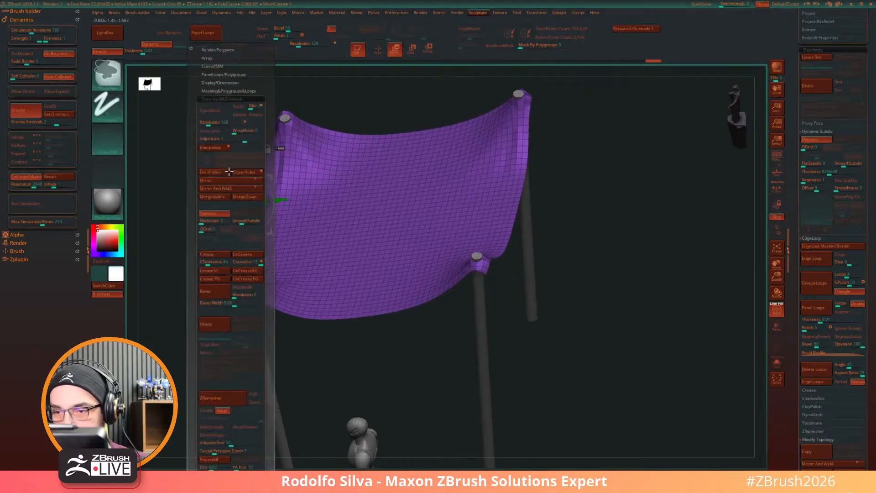
key("ctrl+1")
left_click(288, 172)
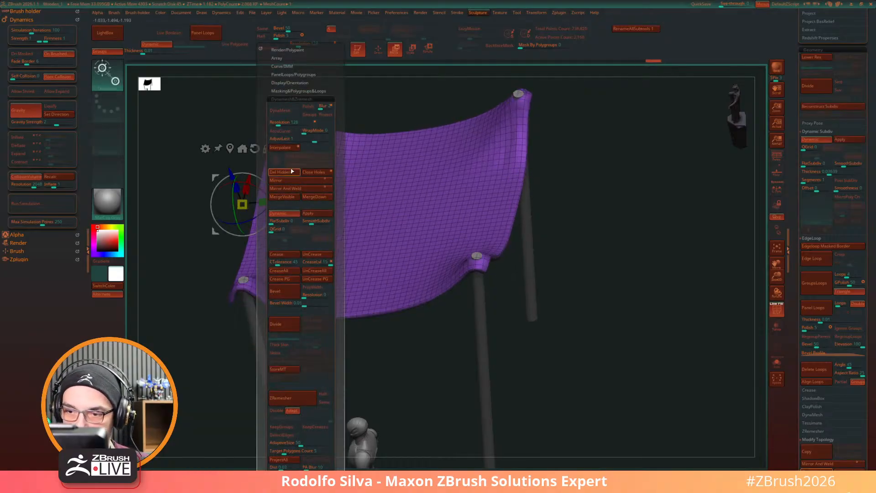
left_click_drag(627, 311, 632, 346, "alt")
key("shift+f")
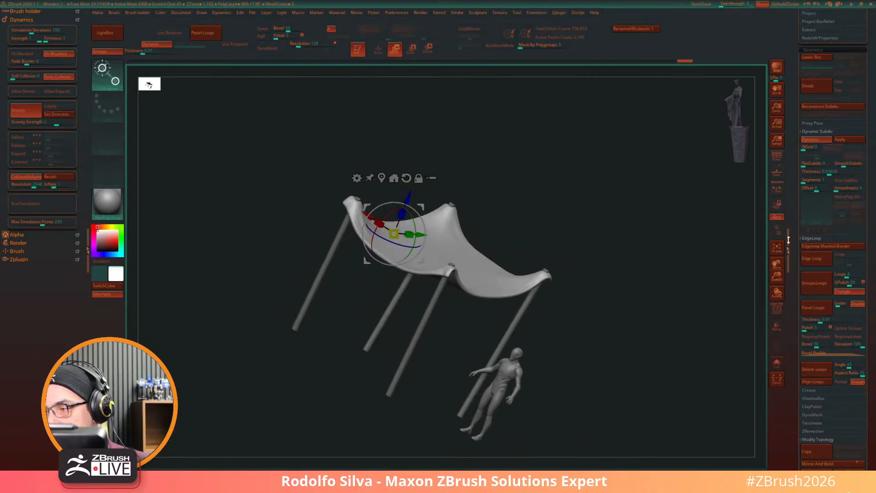
left_click_drag(795, 89, 800, 190)
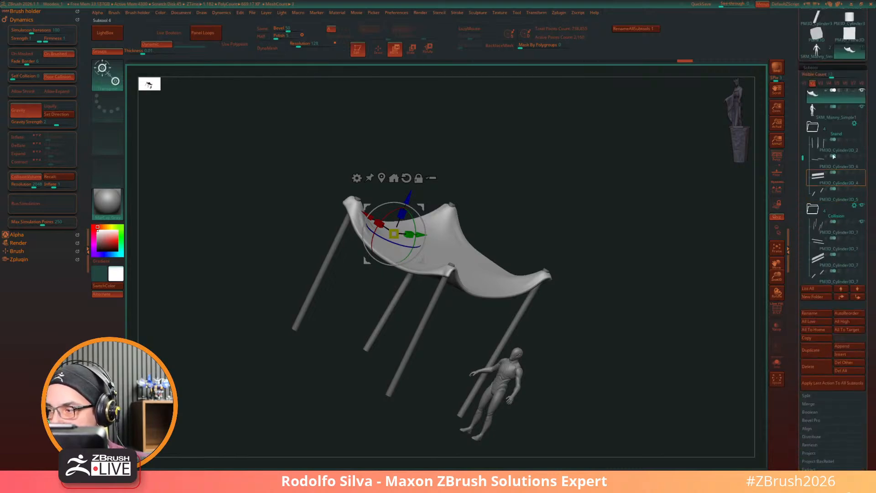
Step: Swap the visible Collision parts for the full stand and examine how the draped canopy sits on it
left_click(861, 207)
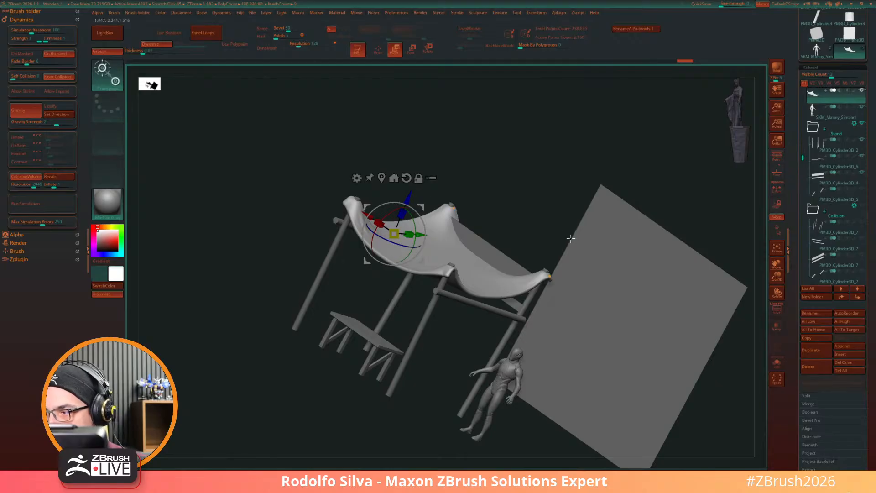
left_click_drag(572, 238, 549, 225)
left_click_drag(657, 388, 612, 352)
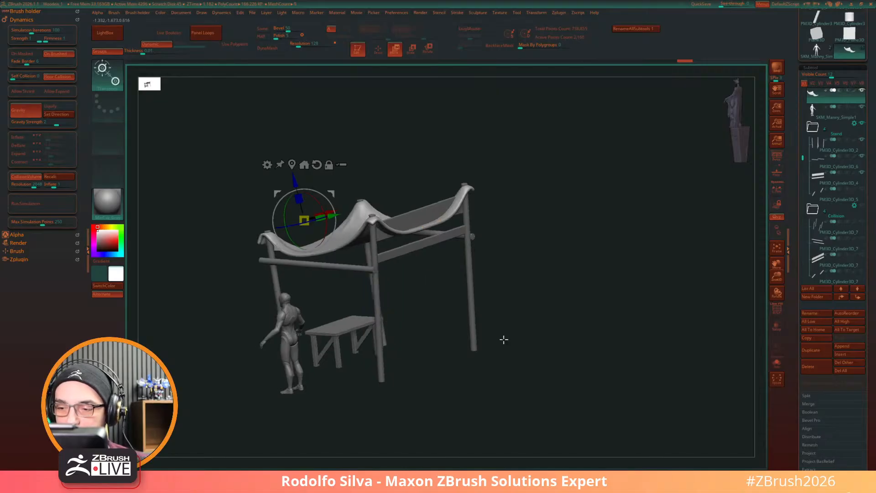
left_click_drag(502, 338, 548, 347)
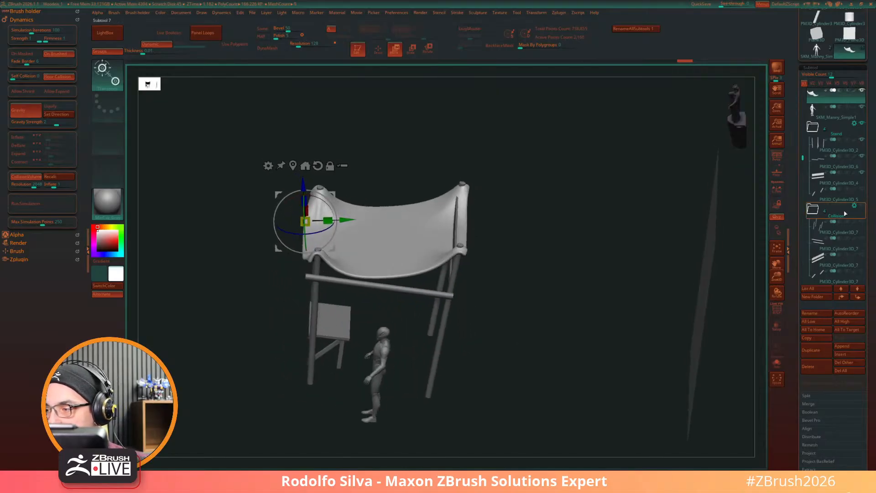
Step: Undo the recent canopy changes back to the flatter cloth resting on the four collision poles
key("ctrl+z")
key("ctrl+z")
key("ctrl+z")
key("ctrl+z")
key("ctrl+z")
key("ctrl+z")
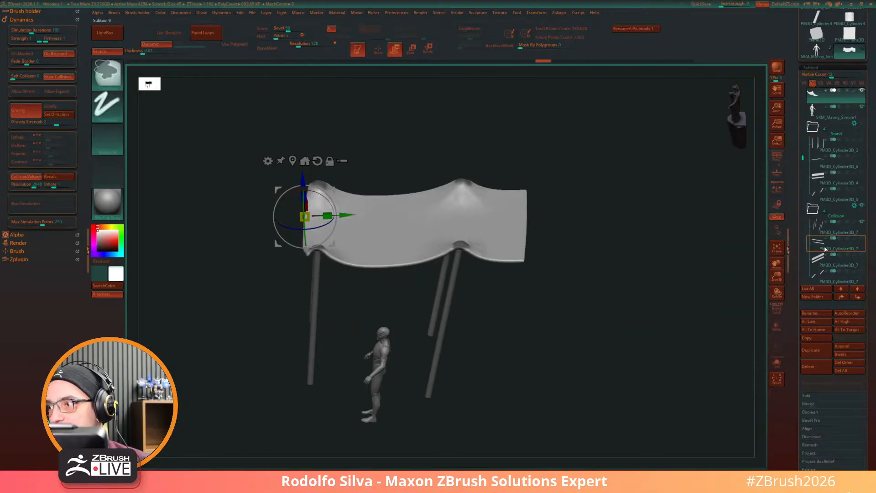
left_click_drag(662, 393, 641, 387)
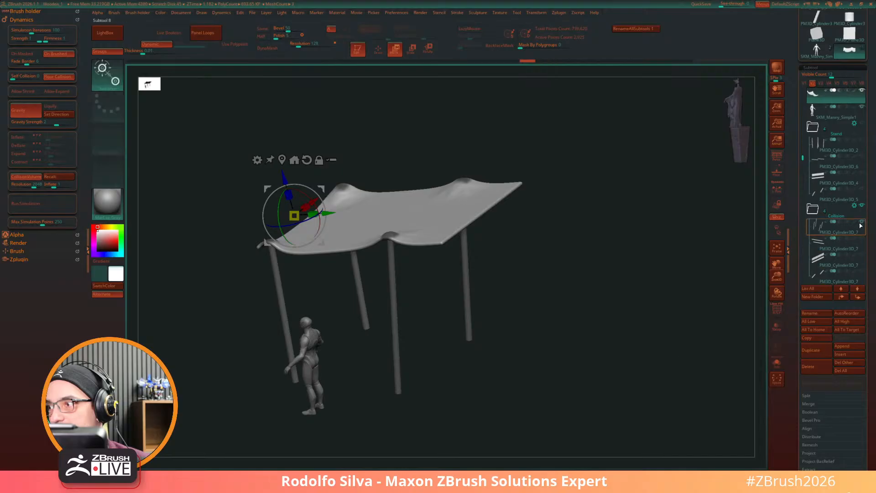
Step: Make the two cross planks in the Collision folder visible and select them, leaving the round crossbars hidden
left_click_drag(805, 156, 805, 174)
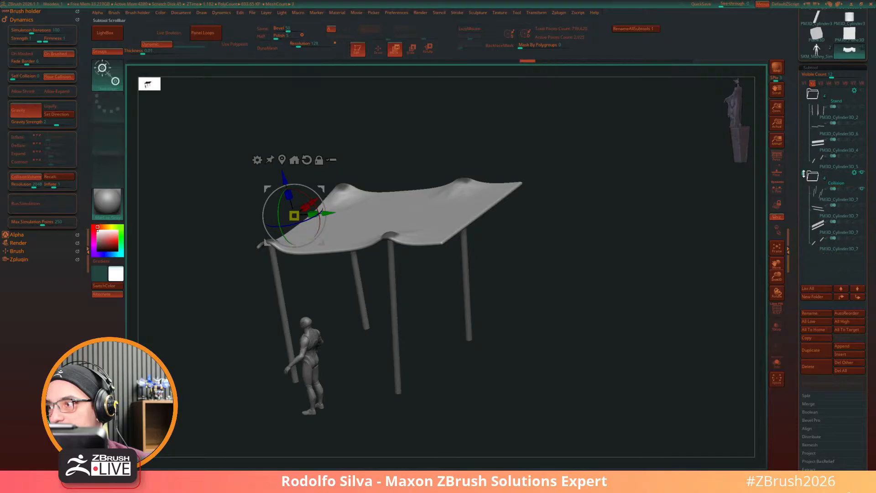
mouse_move(857, 199)
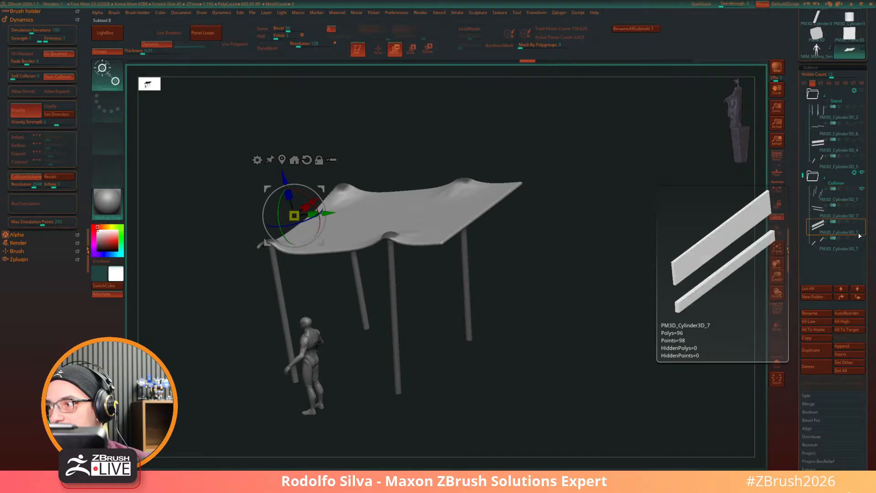
left_click(860, 209)
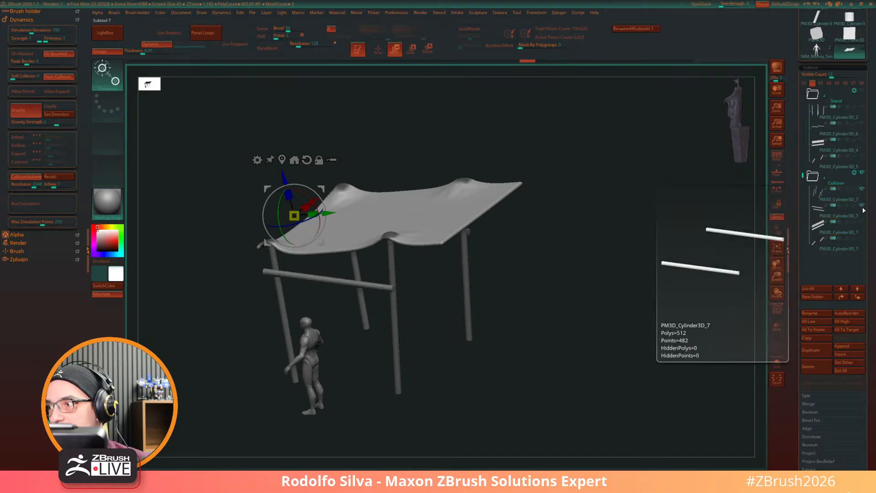
left_click(862, 207)
left_click(860, 223)
left_click(842, 233)
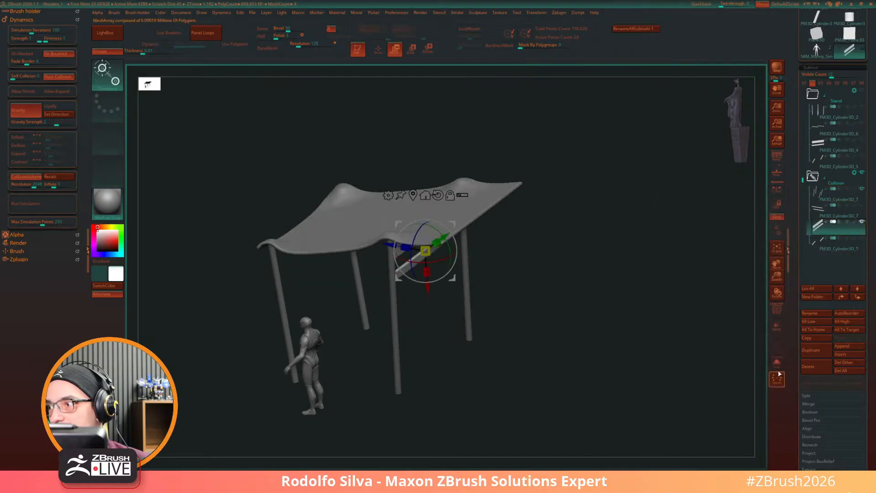
Step: Convert the ArrayMesh of the collision planks into real geometry with Make Mesh
left_click_drag(793, 325, 791, 211)
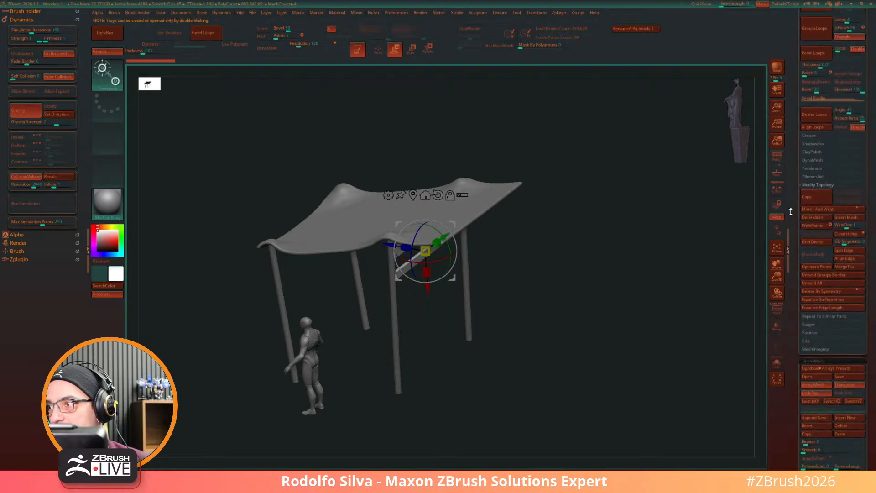
left_click_drag(795, 406, 805, 339)
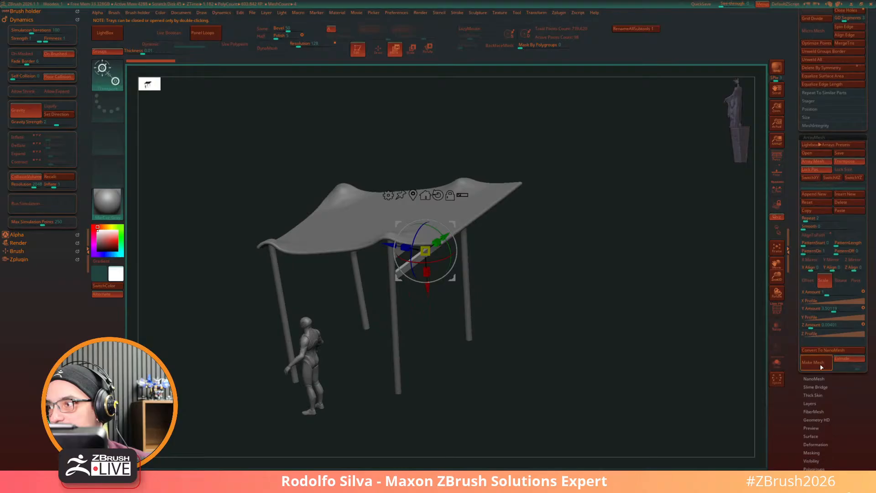
left_click_drag(585, 362, 465, 223)
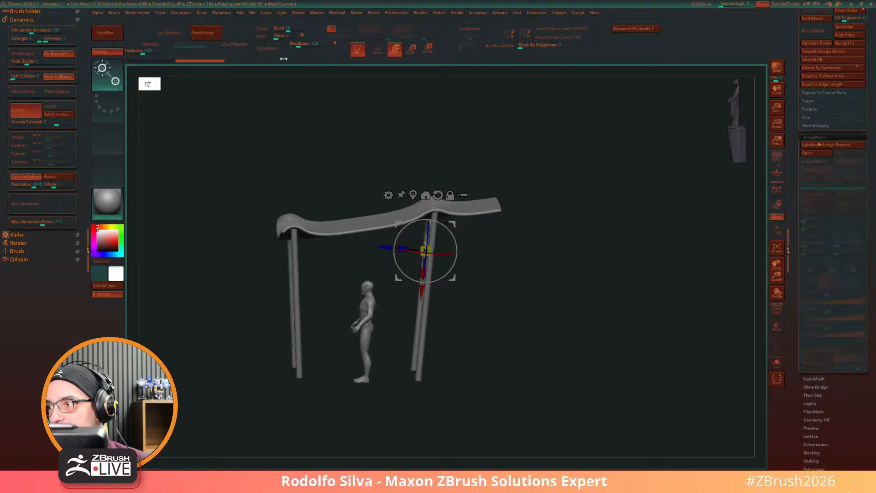
Step: Raise the DynaMesh resolution, apply DynaMesh to the collision planks and clear the mask on them
left_click_drag(545, 273, 553, 295)
left_click_drag(303, 45, 305, 45)
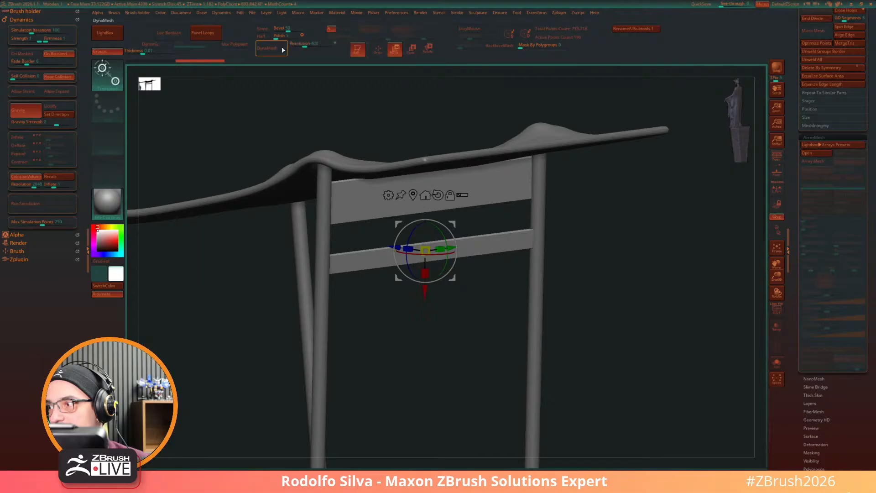
left_click(283, 49)
mouse_move(653, 348)
left_mouse_down()
mouse_move(658, 354)
mouse_move(653, 347)
left_mouse_up()
left_click(653, 347, "ctrl")
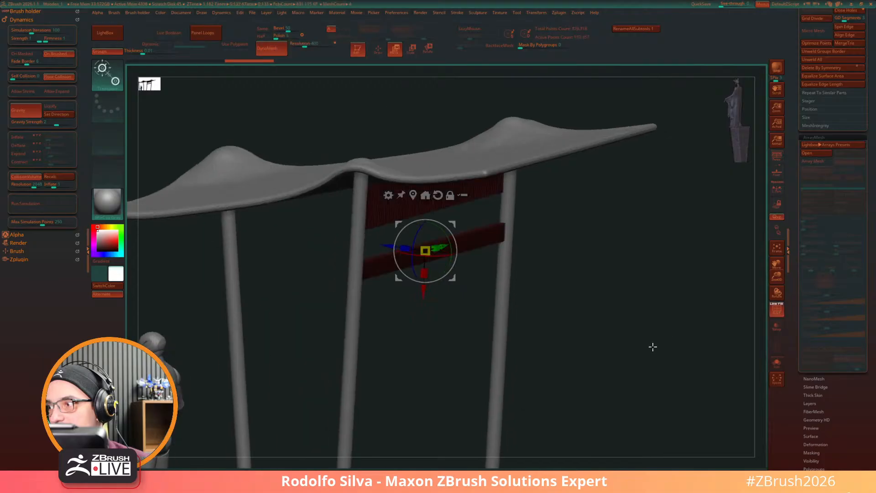
left_click(653, 347, "ctrl")
Step: Select the canopy cloth and run the gravity simulation with the collision volume recalculated to include the planks
left_click(539, 151, "alt")
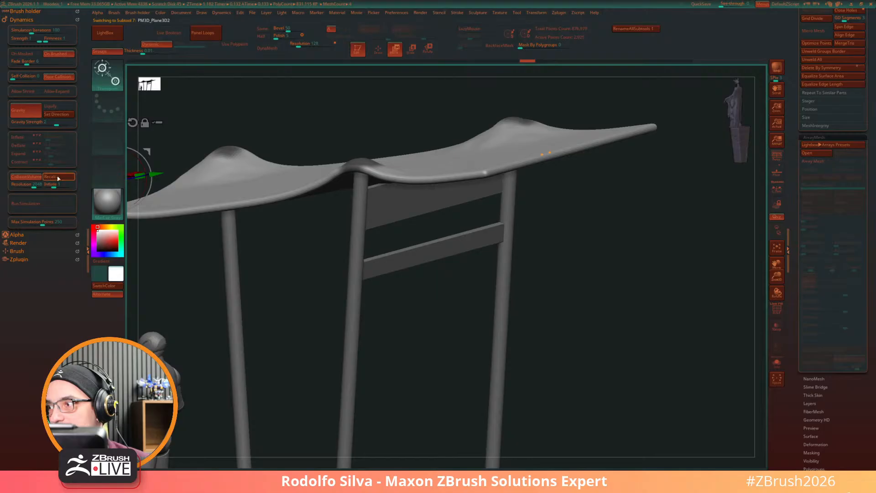
left_click_drag(611, 358, 553, 307)
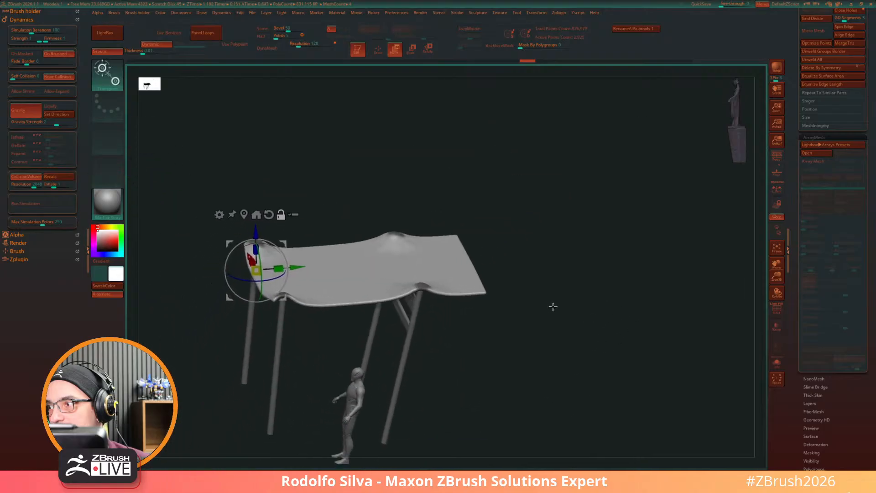
left_click(41, 205)
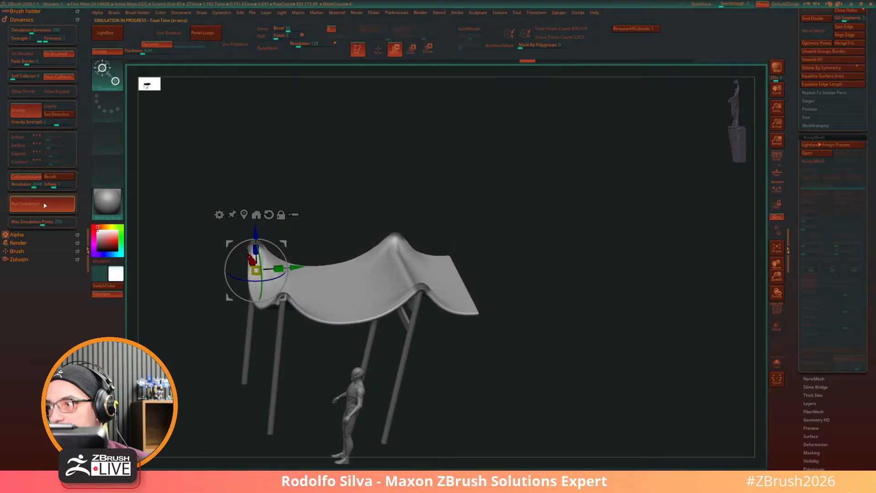
left_click(45, 205)
left_click_drag(499, 375, 517, 357)
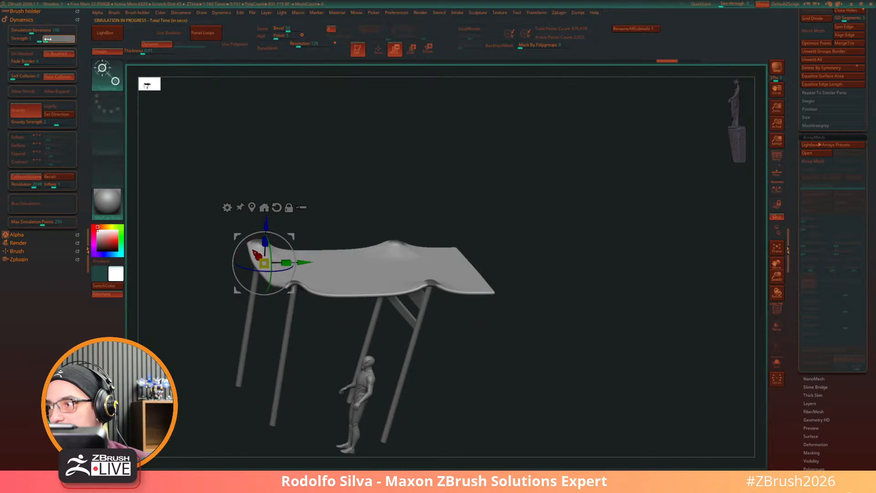
Step: Rerun the cloth simulation from the flatter canopy with Firmness set to 2, stopping once it sags between the poles
left_click(52, 206)
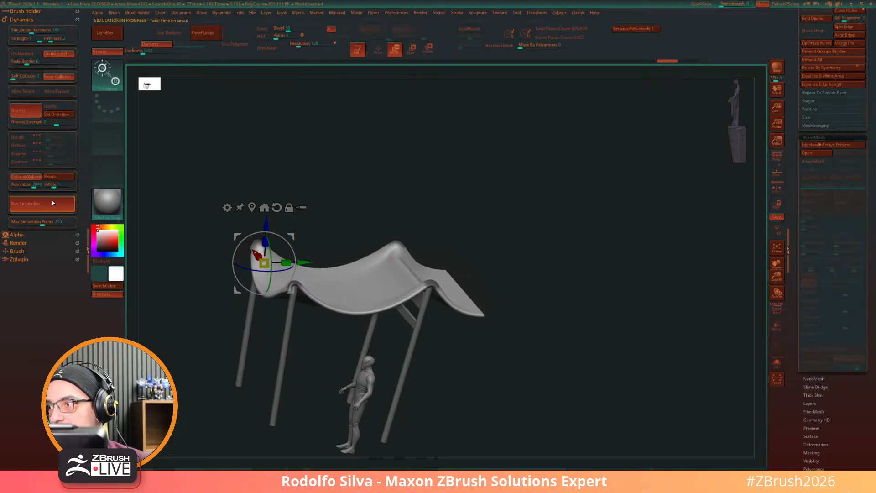
left_click(54, 204)
left_click_drag(507, 371, 520, 395)
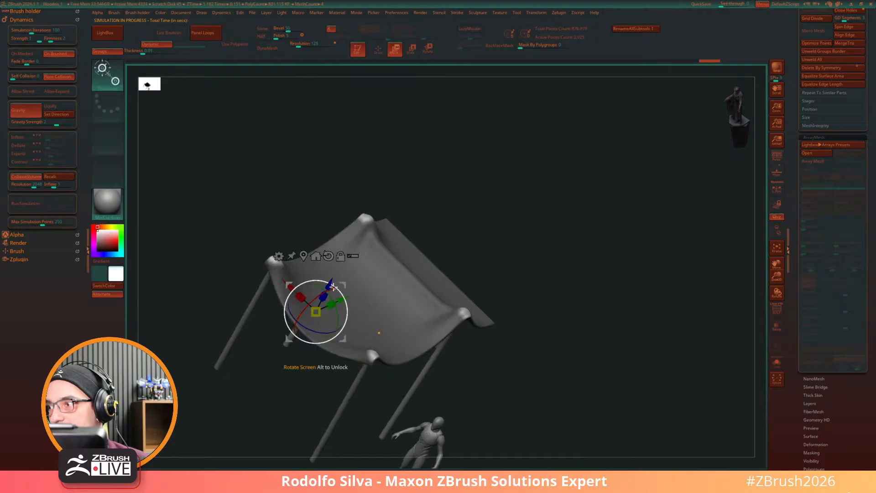
Step: Try lowering the canopy slightly along its vertical axis, and undo the move
left_click_drag(328, 286, 327, 290)
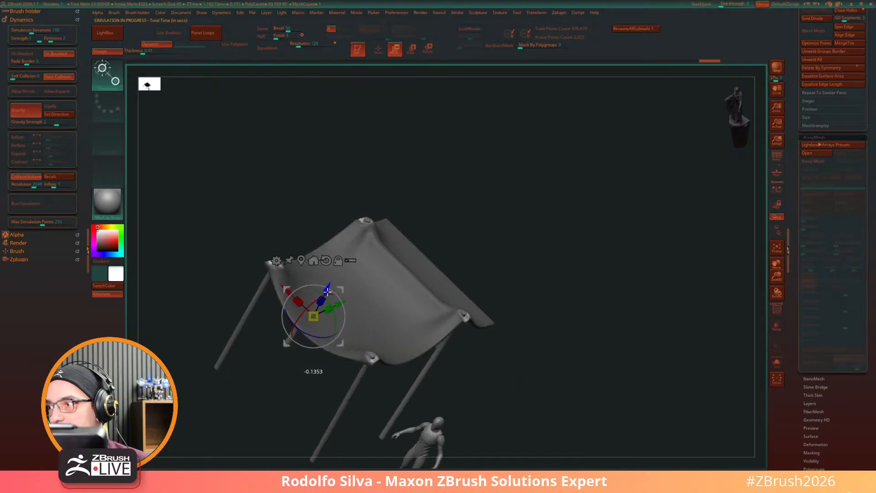
key("ctrl+z")
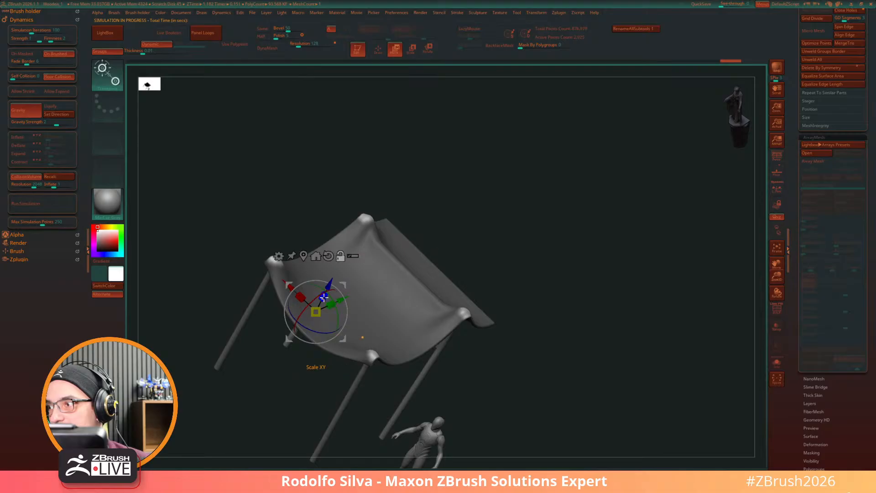
Step: Enable Deflate with an amount of 1 and briefly run the simulation on the canopy
key("q")
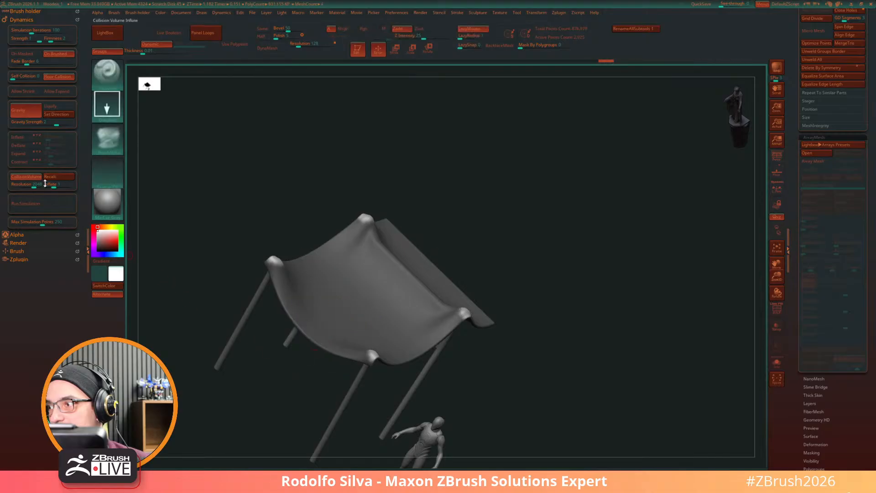
left_click(26, 146)
left_click(47, 205)
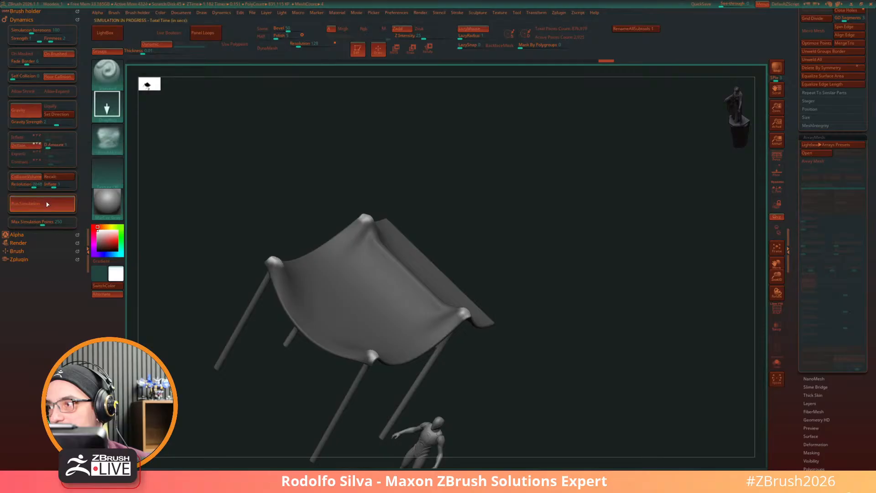
left_click(51, 211)
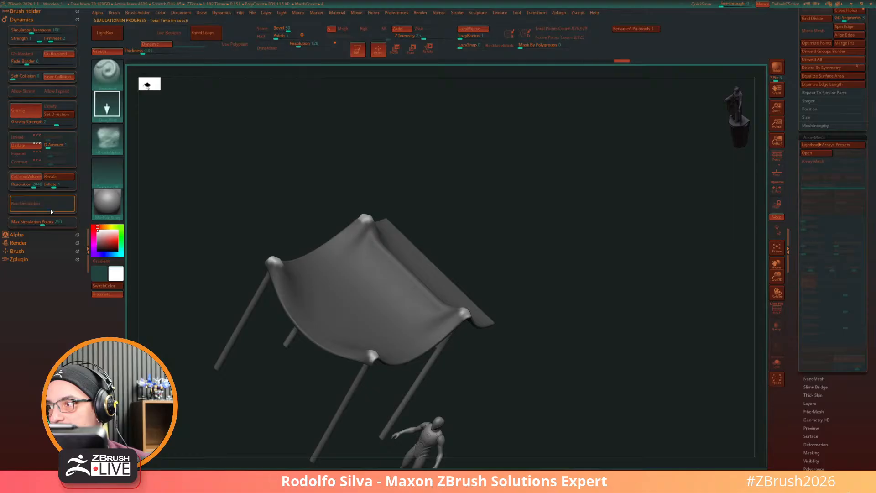
Step: Replace Deflate with Contract at an amount of 1 and briefly rerun the canopy simulation
left_click(21, 161)
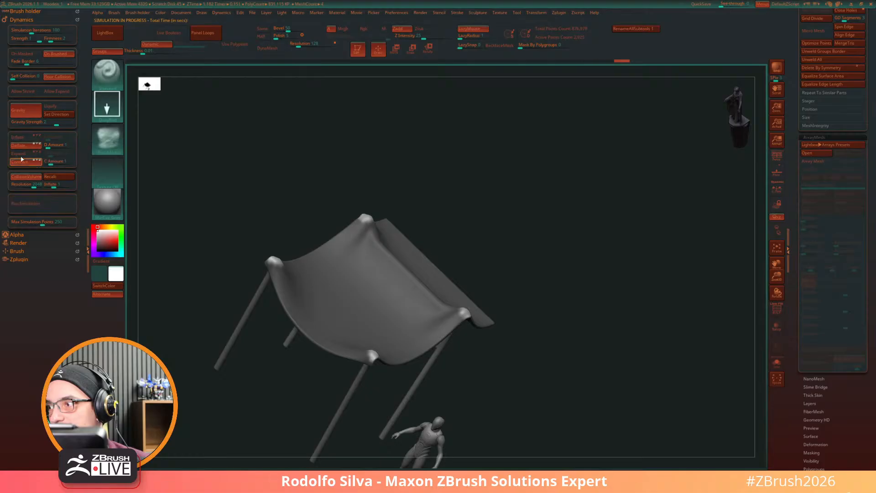
left_click(42, 205)
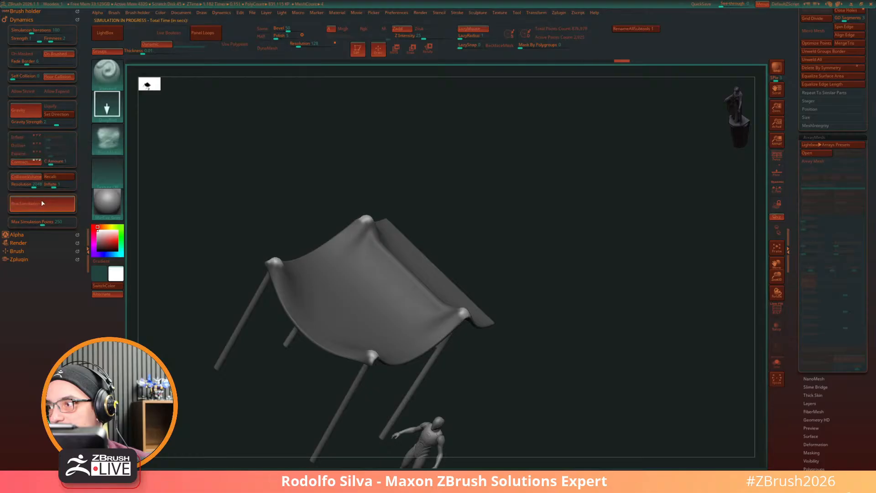
left_click(43, 203)
Step: Lower the canopy slightly along its vertical axis with the gizmo so it sits closer to the pole tops
key("w")
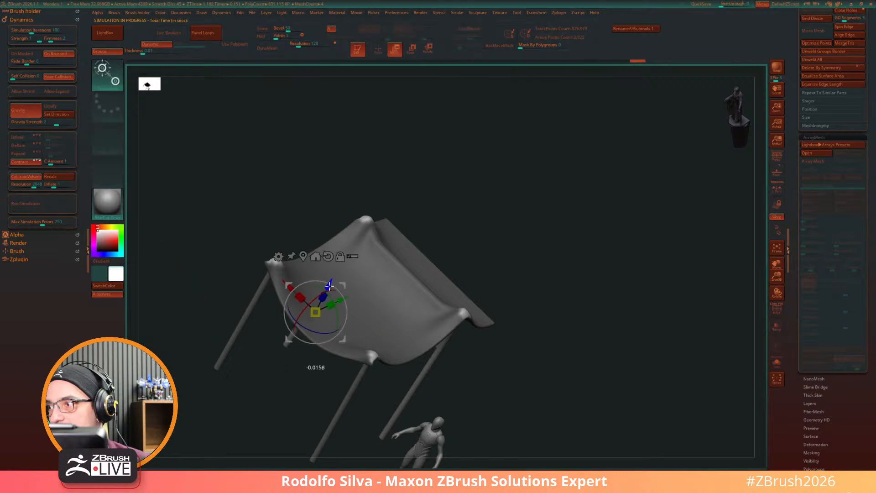
left_click_drag(330, 286, 327, 289)
mouse_move(533, 368)
left_mouse_down()
mouse_move(525, 415)
mouse_move(546, 384)
left_mouse_up()
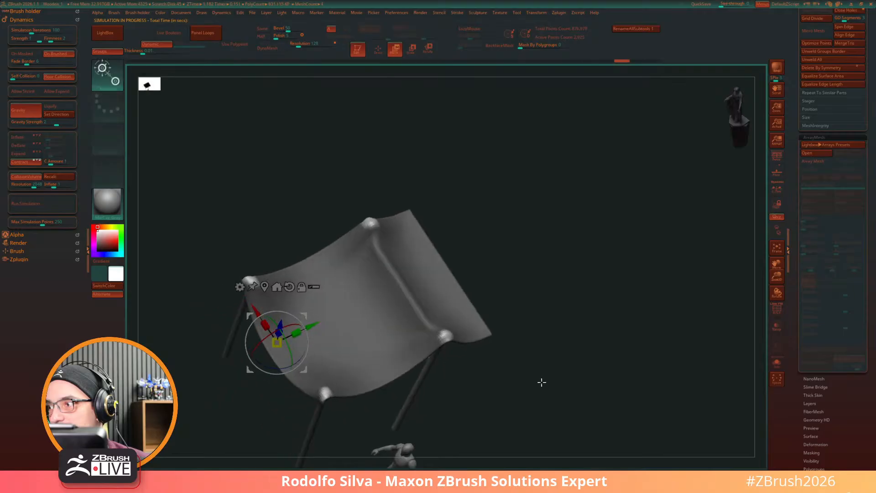
Step: Return to draw mode and display the canopy's polygon wireframe in a straight view of the whole sheet
key("q")
mouse_move(564, 385)
left_mouse_down()
mouse_move(587, 371)
mouse_move(574, 394)
mouse_move(567, 343)
mouse_move(557, 366)
mouse_move(577, 366)
mouse_move(570, 340)
mouse_move(577, 388)
mouse_move(595, 354)
mouse_move(592, 374)
mouse_move(618, 378)
mouse_move(557, 379)
mouse_move(548, 315)
mouse_move(540, 379)
left_mouse_up()
key("shift+f")
left_click_drag(501, 351, 513, 377, "alt")
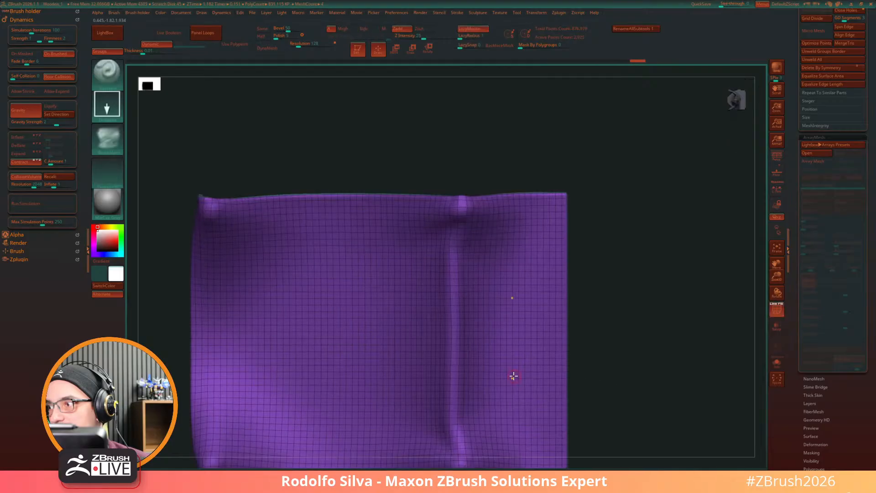
Step: Activate the ZModeler brush and set the visibility selection brush to SelectLasso
key("b")
key("z")
key("m")
left_click_drag(585, 374, 575, 248, "alt")
left_click_drag(586, 323, 581, 369, "alt")
key("ctrl+shift")
left_click(108, 78)
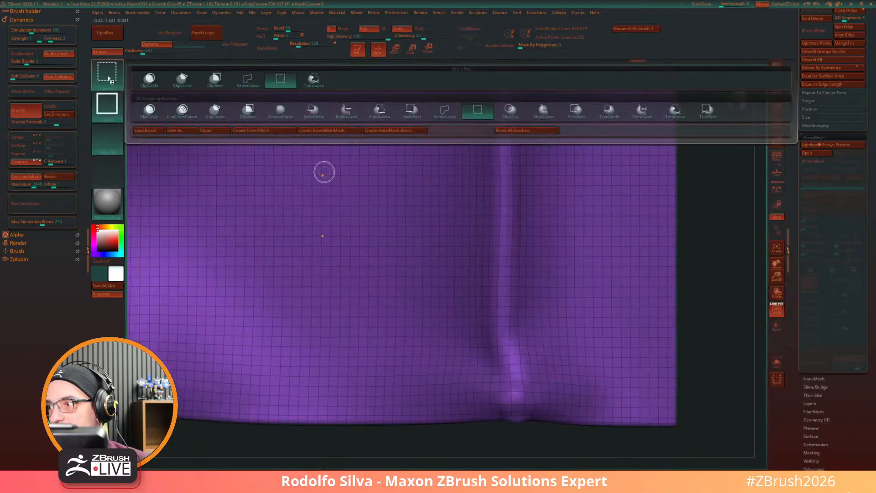
left_click(247, 81)
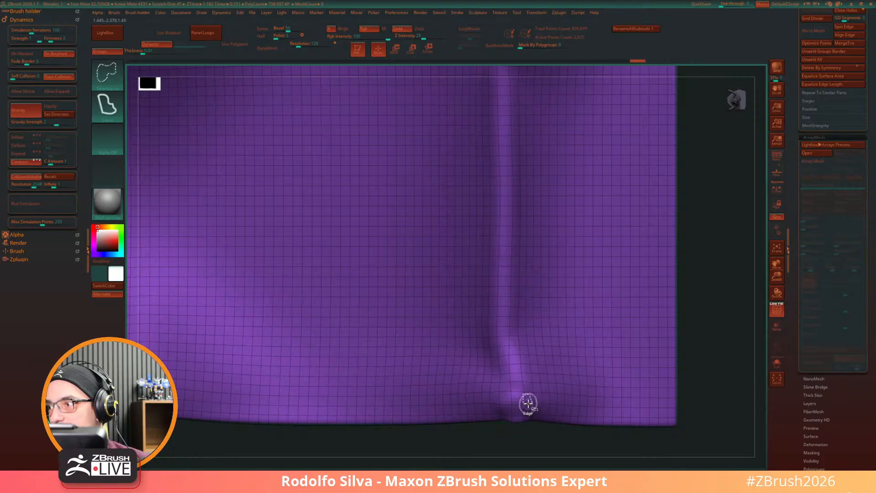
Step: Hide the canopy edge loop just outside the ridge formed over the planks
left_click(529, 405, "ctrl+shift")
left_click_drag(552, 430, 569, 414, "alt")
left_click_drag(666, 364, 554, 333, "alt")
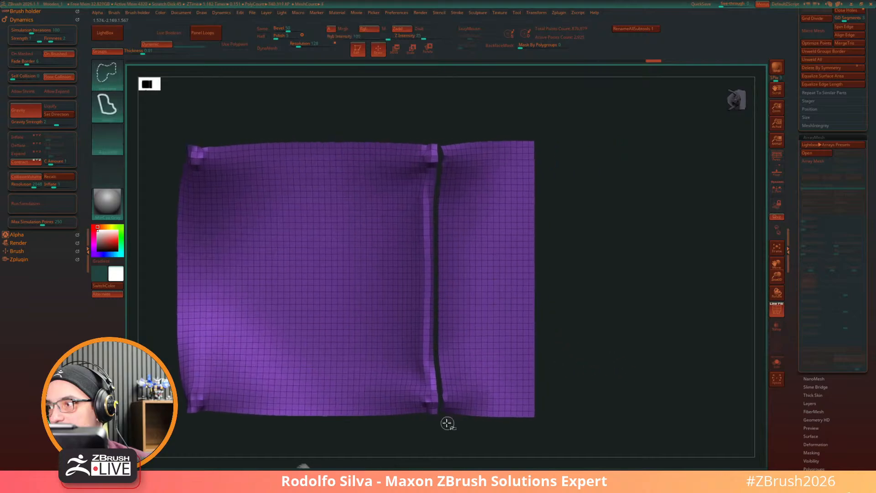
Step: Hide the overhanging cloth strip beyond the hidden edge loop with the selection lasso, keeping the section between the poles
mouse_move(440, 417)
left_mouse_down("ctrl+shift")
mouse_move(462, 74)
mouse_move(636, 356)
mouse_move(584, 450)
left_mouse_up("ctrl+shift")
left_click(579, 371, "ctrl+shift")
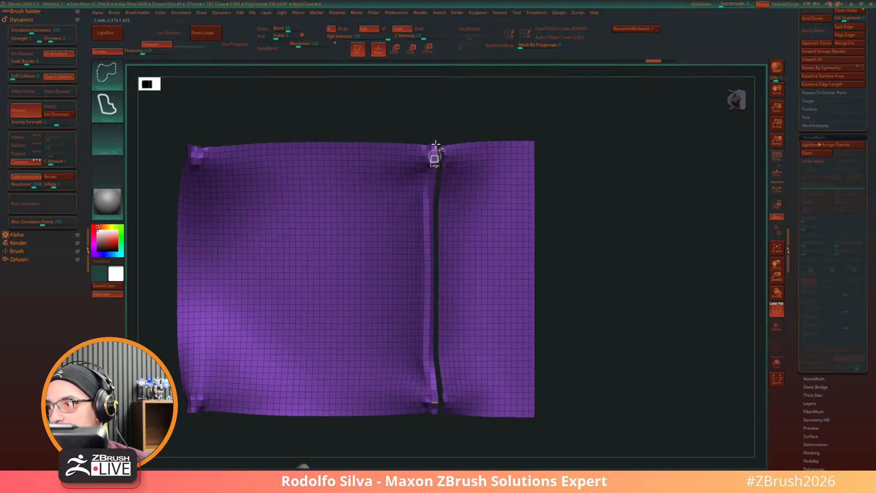
mouse_move(504, 132)
left_mouse_down("ctrl+shift")
mouse_move(513, 430)
mouse_move(452, 438)
mouse_move(458, 445)
left_mouse_up("ctrl+shift")
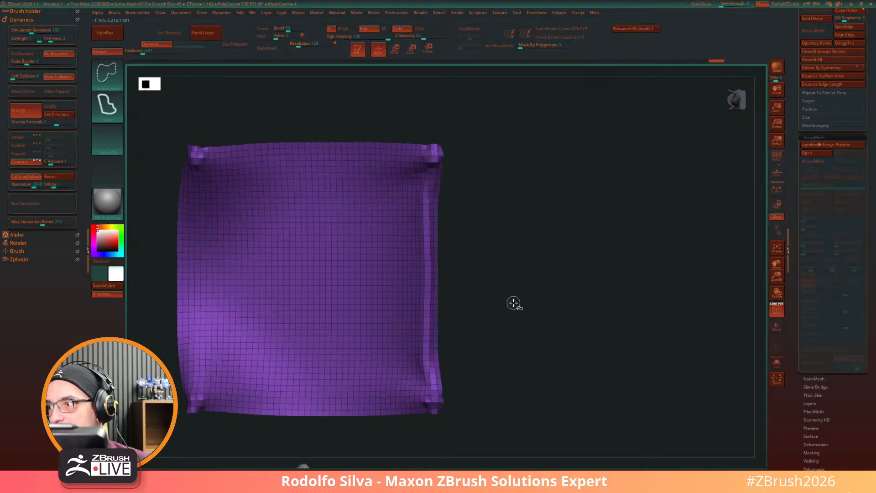
Step: Turn off the wireframe and display the smoothed canopy together with the whole stand and the figure
mouse_move(524, 336)
left_mouse_down()
mouse_move(519, 297)
mouse_move(549, 346)
mouse_move(541, 324)
mouse_move(565, 332)
mouse_move(569, 289)
mouse_move(573, 325)
mouse_move(612, 309)
mouse_move(576, 324)
mouse_move(592, 333)
mouse_move(622, 290)
left_mouse_up()
key("shift+f")
key("shift+s")
left_click(552, 179)
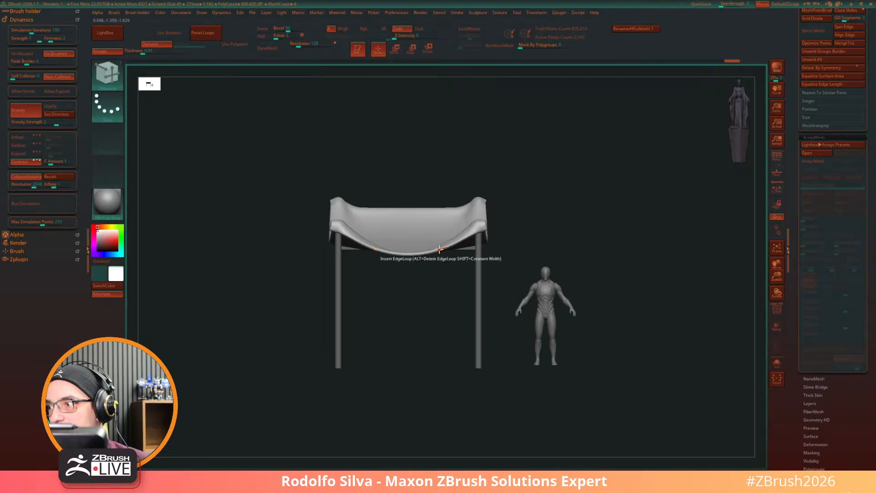
left_click_drag(594, 274, 530, 259)
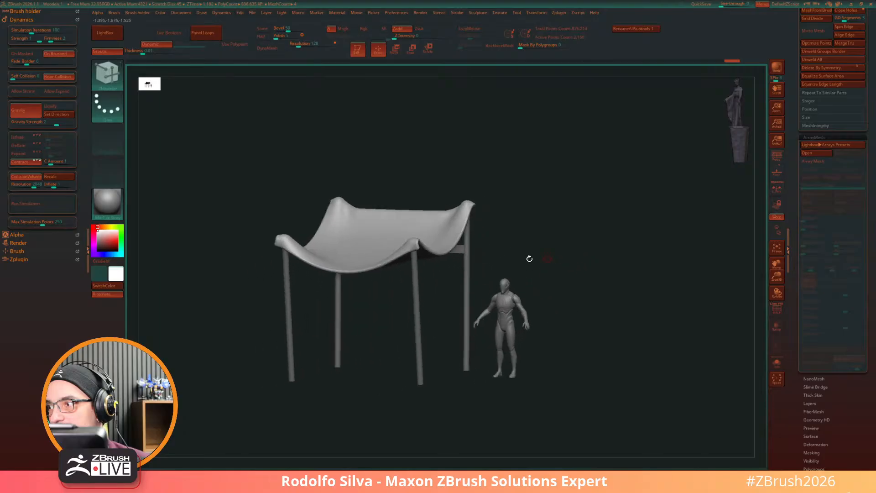
left_click_drag(379, 300, 398, 326, "alt")
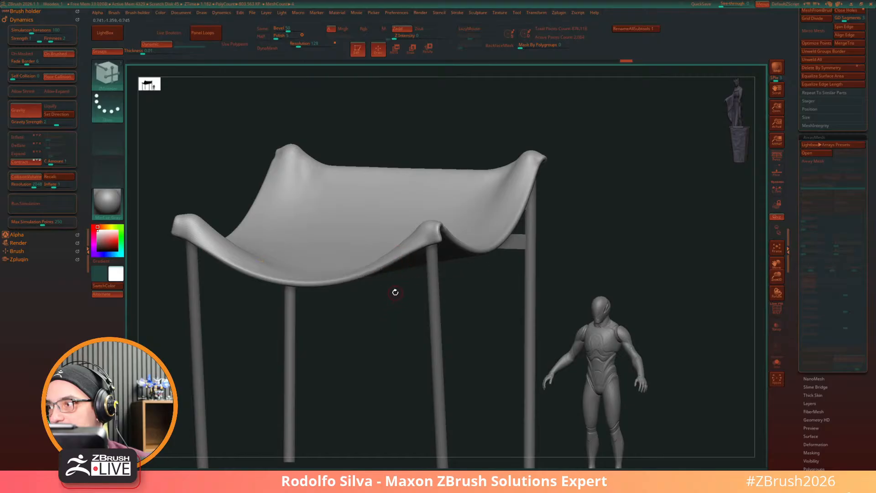
Step: Isolate the canopy, turn off its dynamic subdivision preview and show its wireframe around the front corner
key("alt+shift+s")
key("shift+d")
key("shift+f")
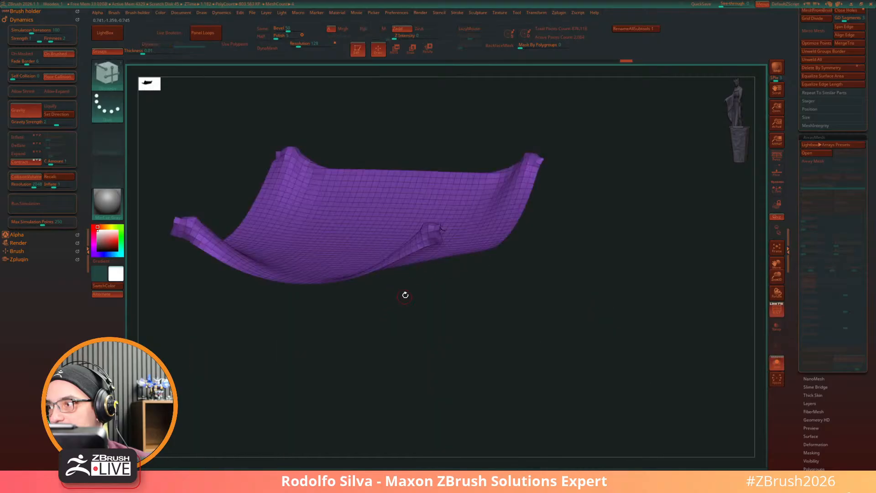
right_click_drag(406, 296, 427, 318, "ctrl")
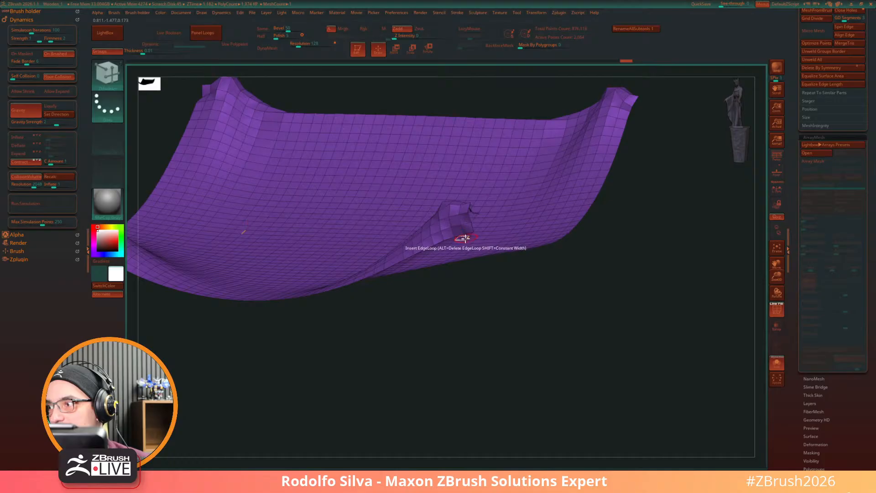
left_click_drag(454, 301, 480, 251)
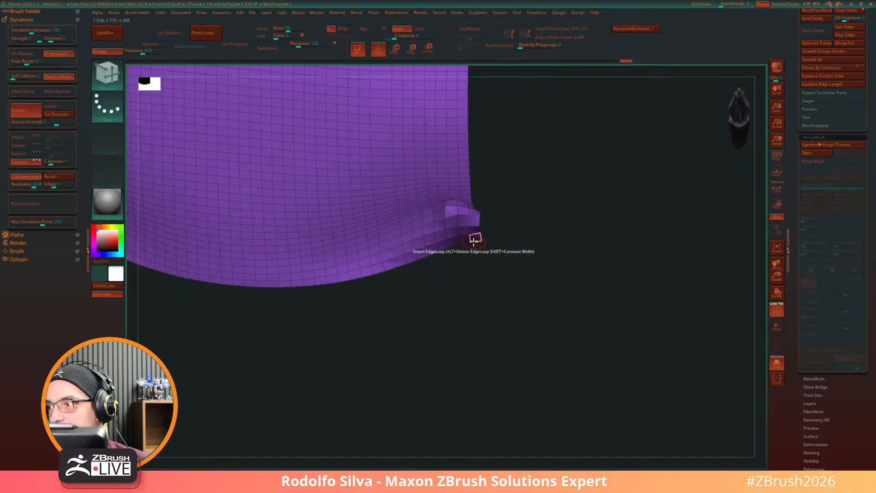
Step: Try to extend the canopy's front edge with the QMesh edge action and the EdgeLoop Partial target
key("space")
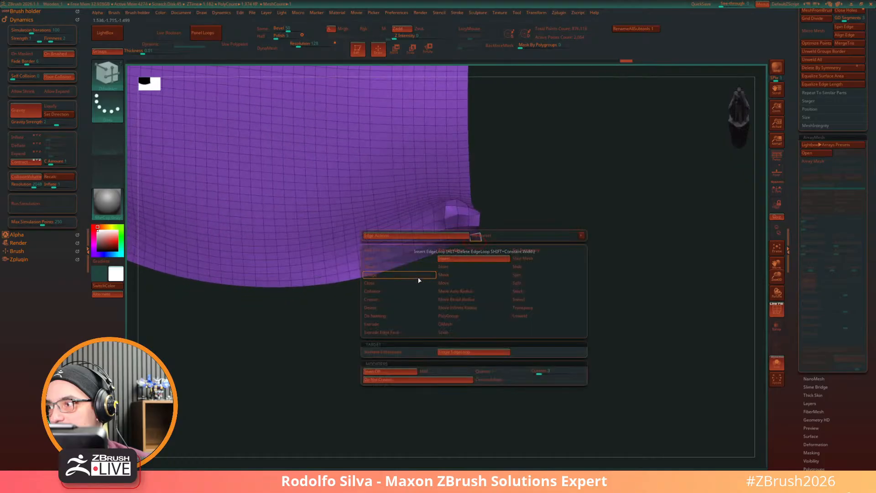
left_click(446, 324)
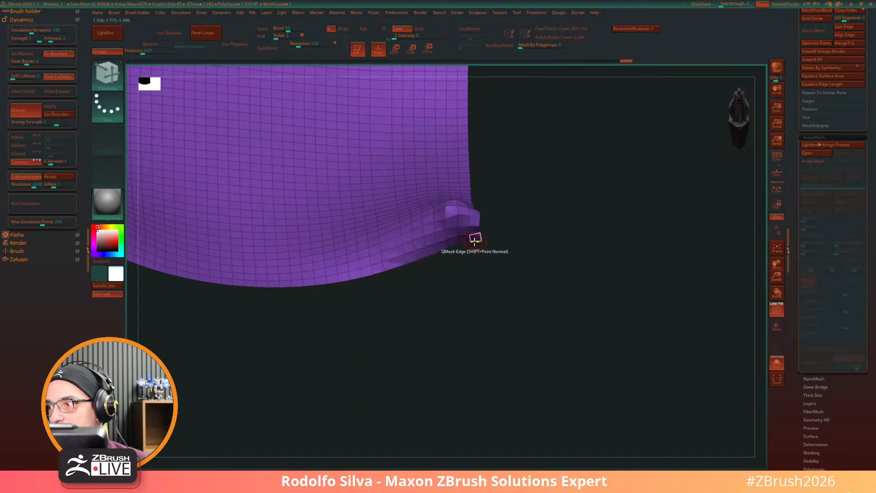
key("space")
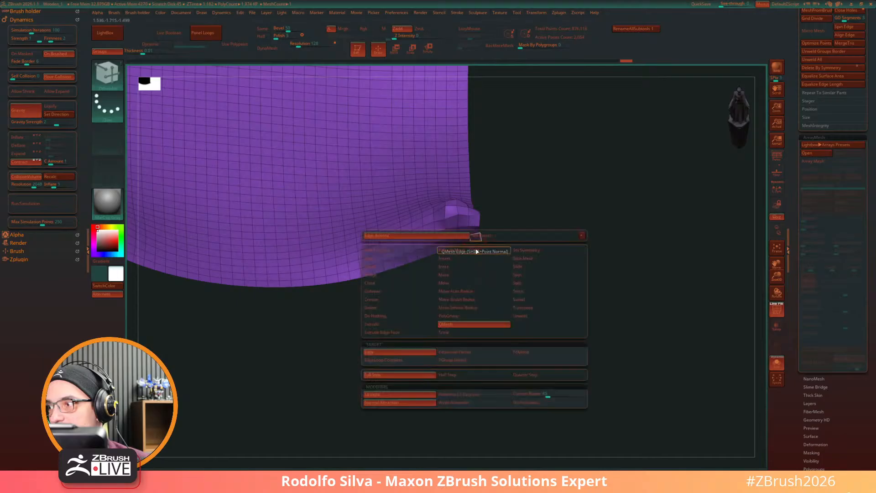
left_click(472, 356)
left_click_drag(473, 237, 476, 264)
left_click_drag(461, 315, 470, 260)
key("d")
key("shift+d")
key("shift+f")
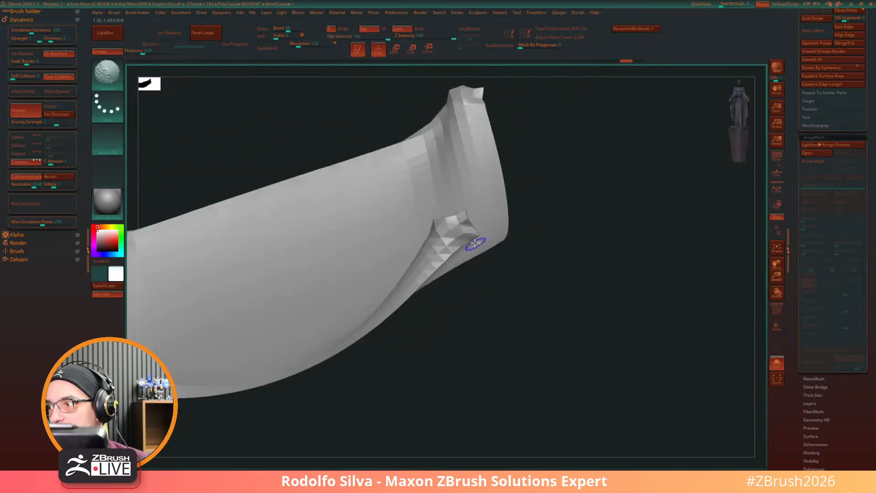
Step: Reactivate ZModeler with the wireframe shown, try QMesh on the front partial edge loop again and undo it
key("shift+f")
key("b")
key("z")
key("m")
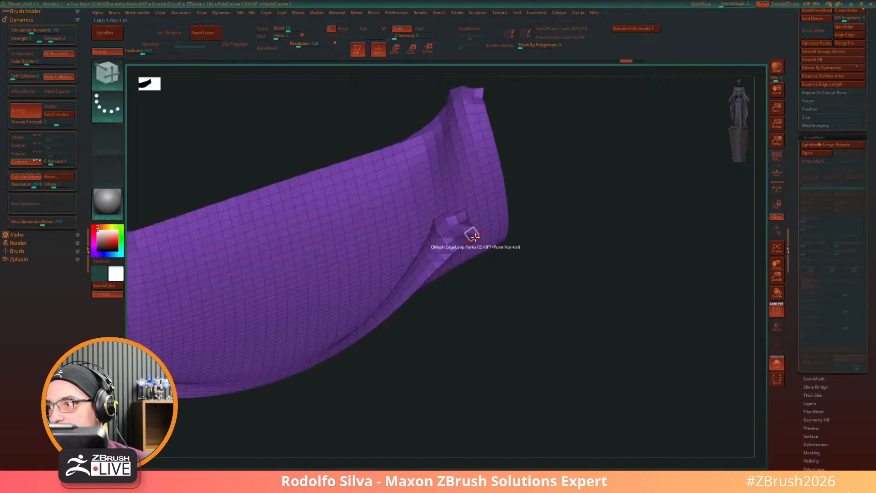
key("space")
left_click_drag(471, 233, 482, 250)
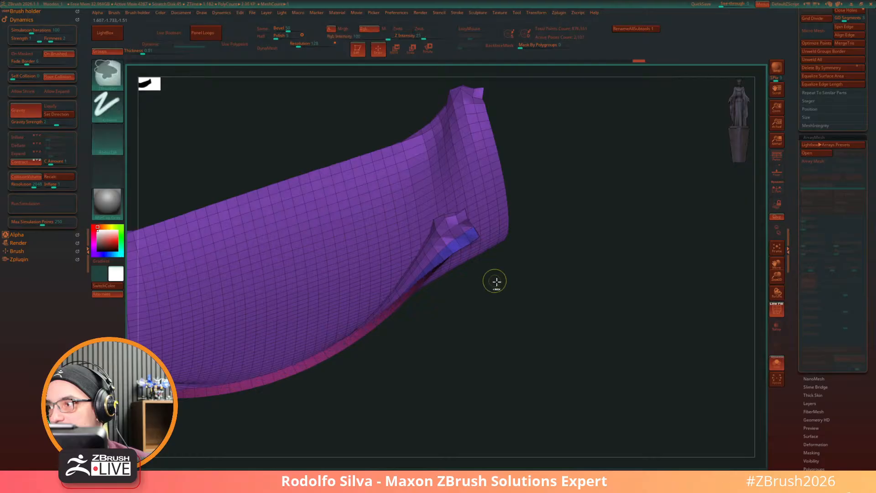
key("ctrl+z")
mouse_move(497, 284)
left_mouse_down()
mouse_move(493, 312)
mouse_move(496, 289)
left_mouse_up()
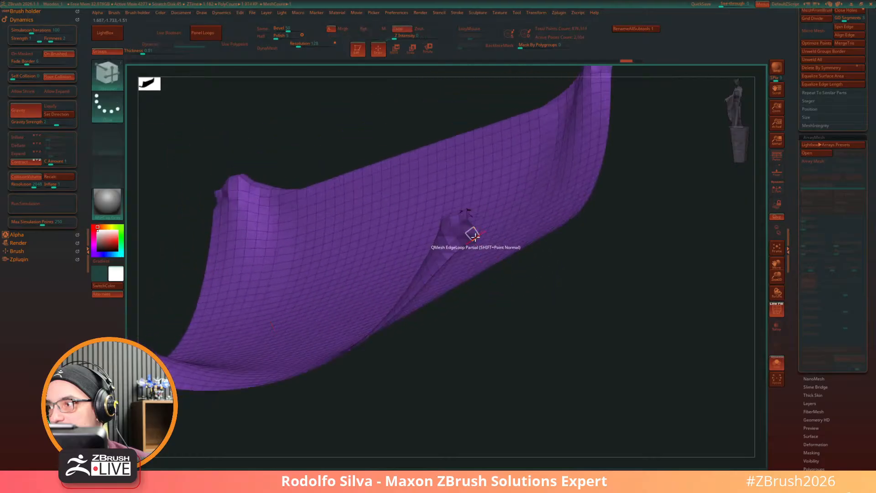
Step: Set the ZModeler edge action to Extrude and pull a narrow strip of polygons out of the canopy's front edge
key("space")
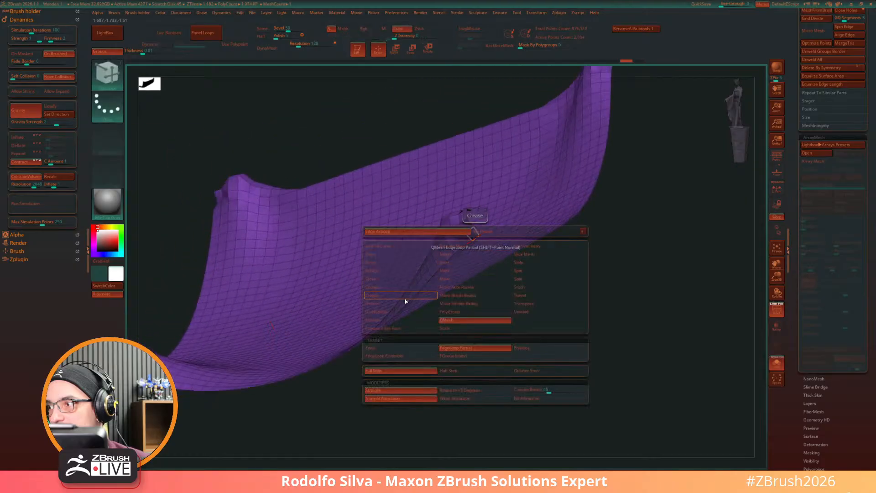
left_click(401, 319)
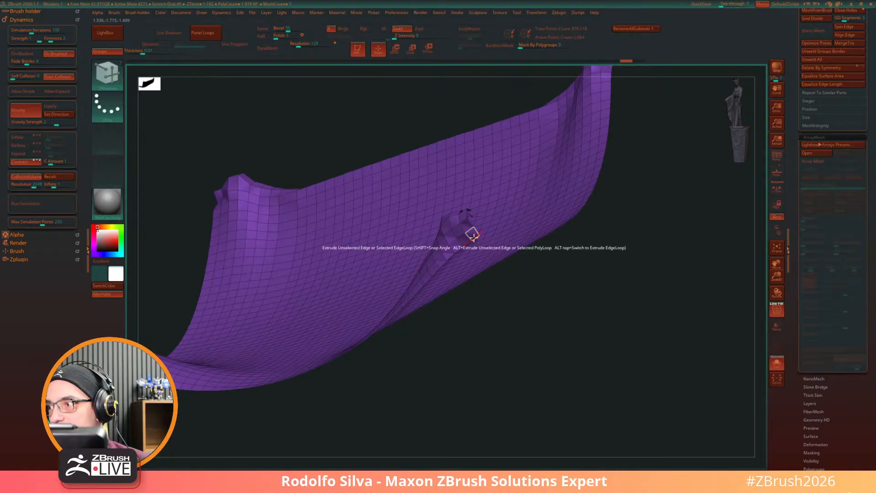
left_click_drag(478, 245, 480, 247)
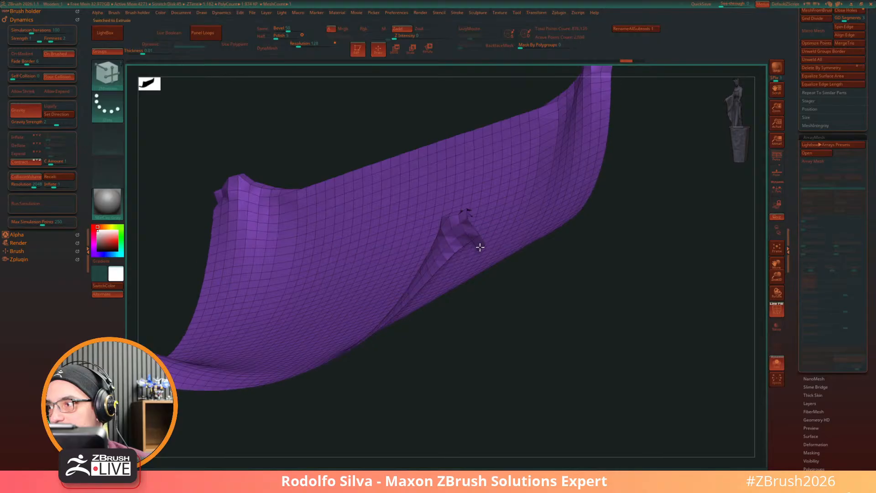
left_click_drag(525, 334, 485, 252)
Step: Assign a separate polygroup to the extruded front strip using the PolyGroup action with the Polyloop target
key("space")
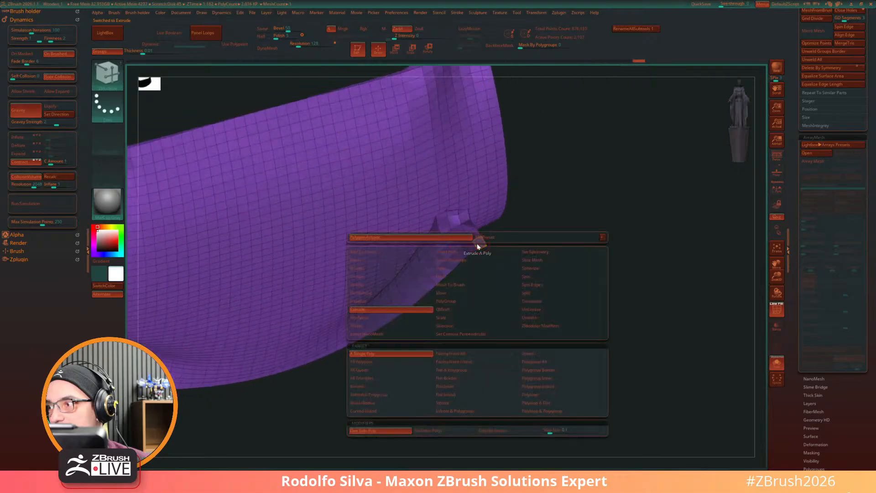
left_click(472, 301)
left_click(550, 388)
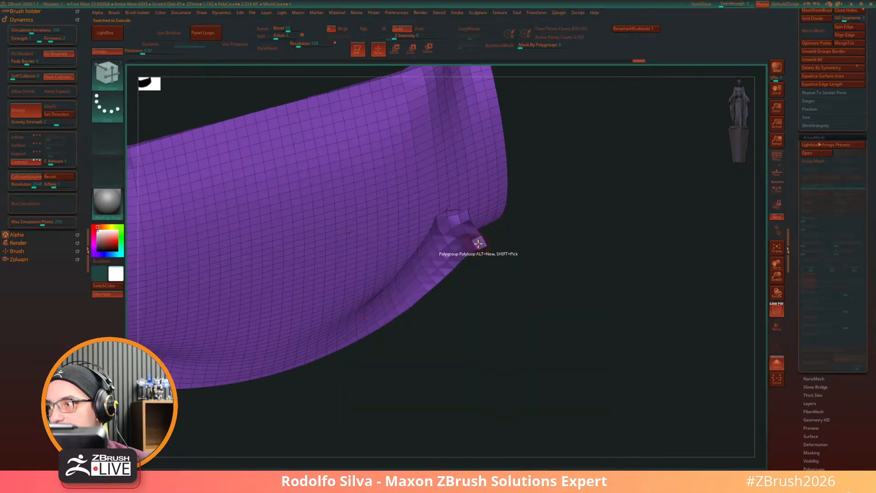
left_click(478, 242)
Step: Hide the new front strip and split it from the canopy into its own subtool with Split Hidden
left_click(477, 244, "ctrl+shift")
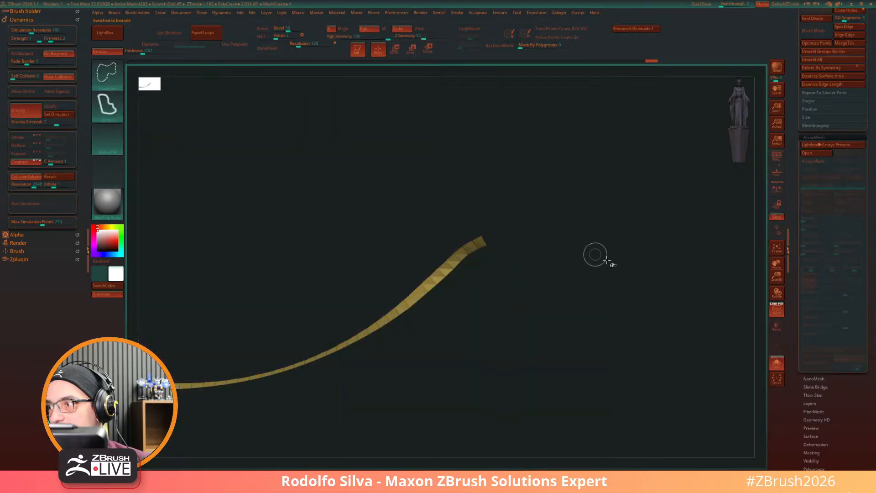
left_click(593, 256, "ctrl+shift")
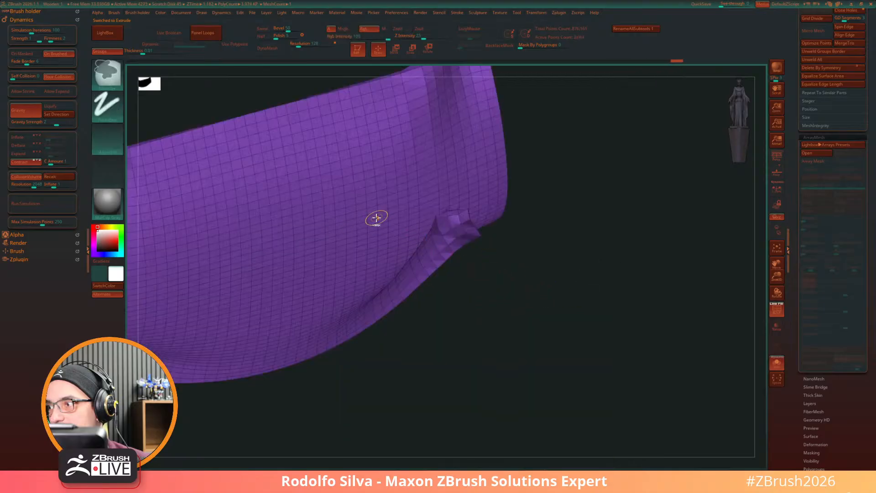
key("ctrl+space")
left_click(386, 90)
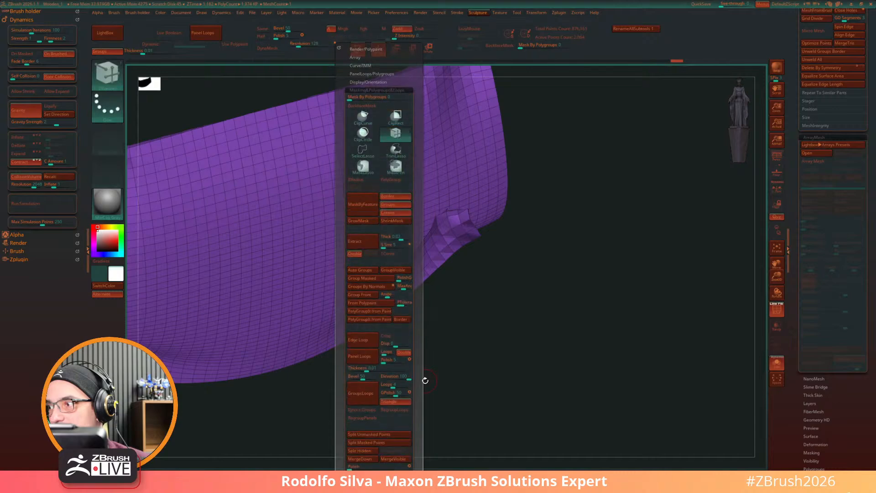
scroll(388, 402, "down", 1)
left_click(384, 413)
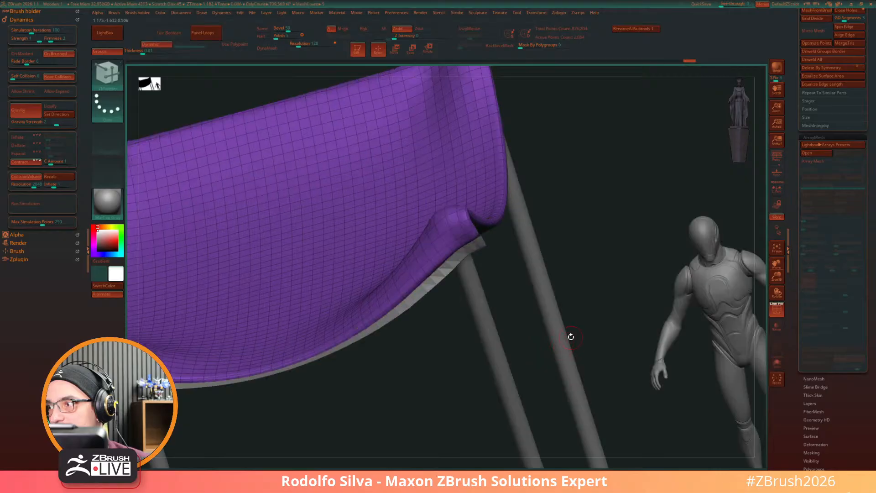
Step: Select the separated front strip and mask its edge along the canopy with the EdgeLoop Partial target
left_click(475, 249, "alt")
left_click_drag(599, 268, 567, 247, "alt")
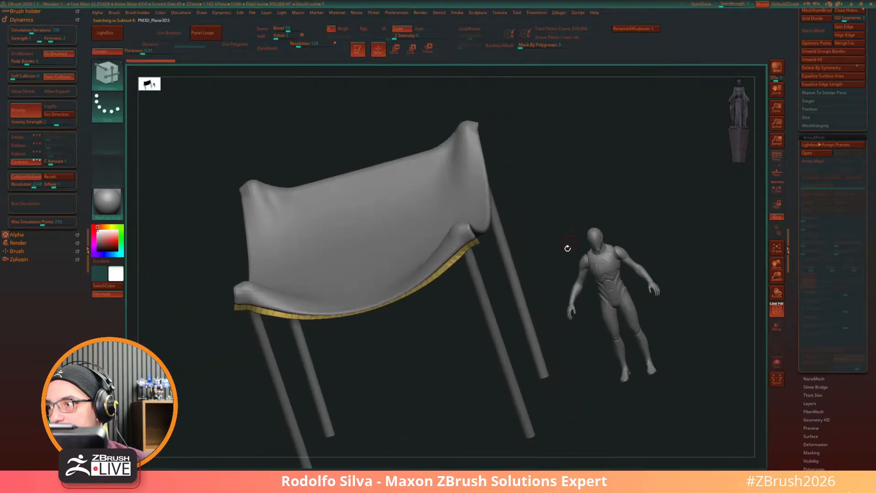
left_click_drag(566, 340, 531, 372)
key("w")
key("q")
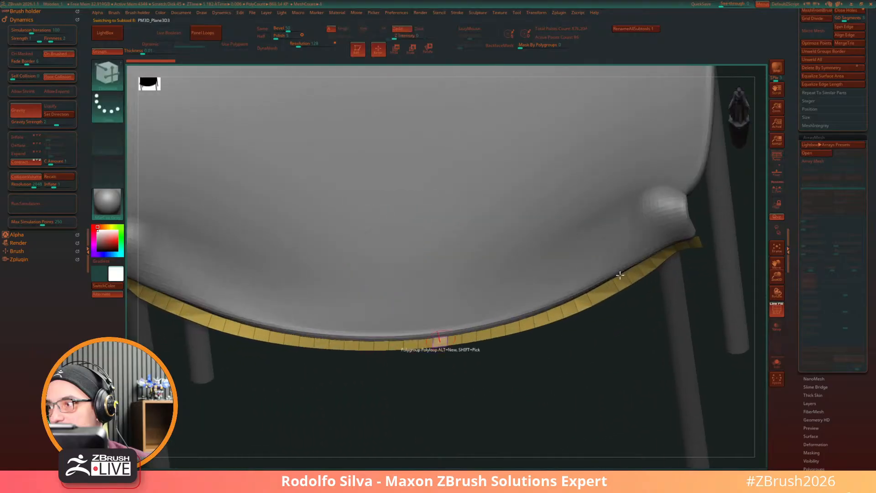
key("space")
left_click(593, 308)
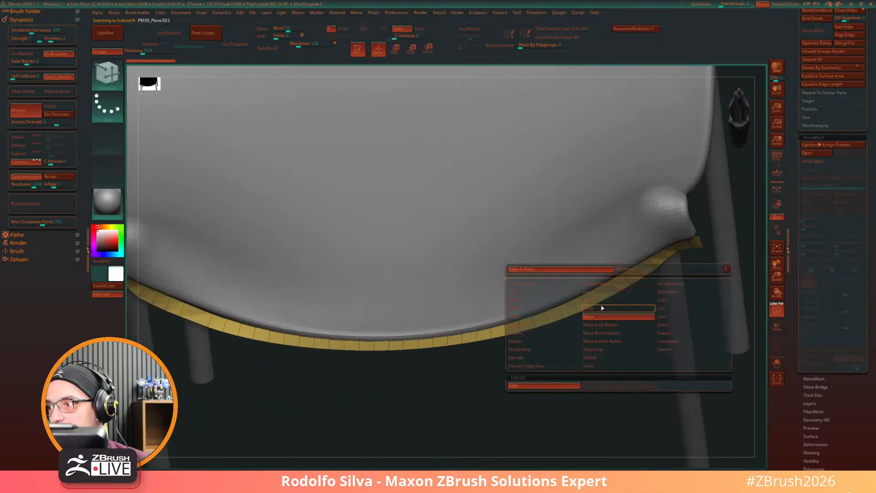
left_click(591, 386)
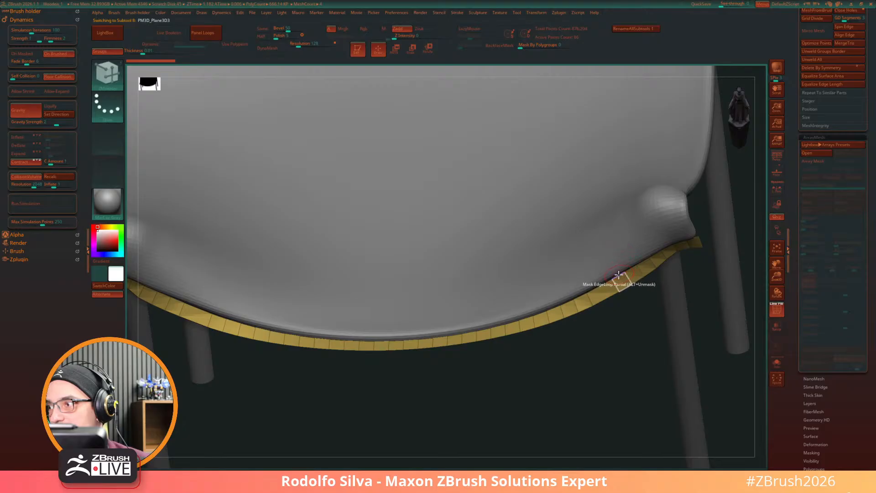
left_click(620, 280)
left_click_drag(609, 338, 433, 299)
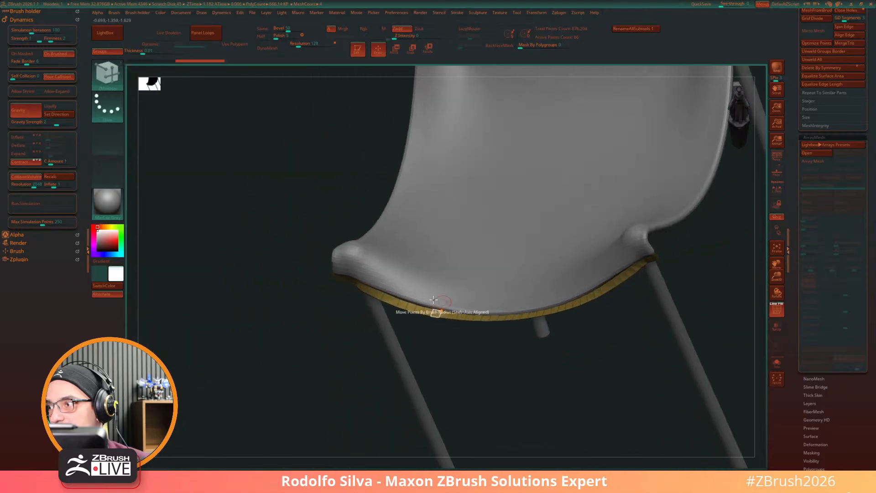
Step: Turn off Contract in the dynamics settings and run the simulation on the masked strip
left_click(19, 161)
left_click(40, 209)
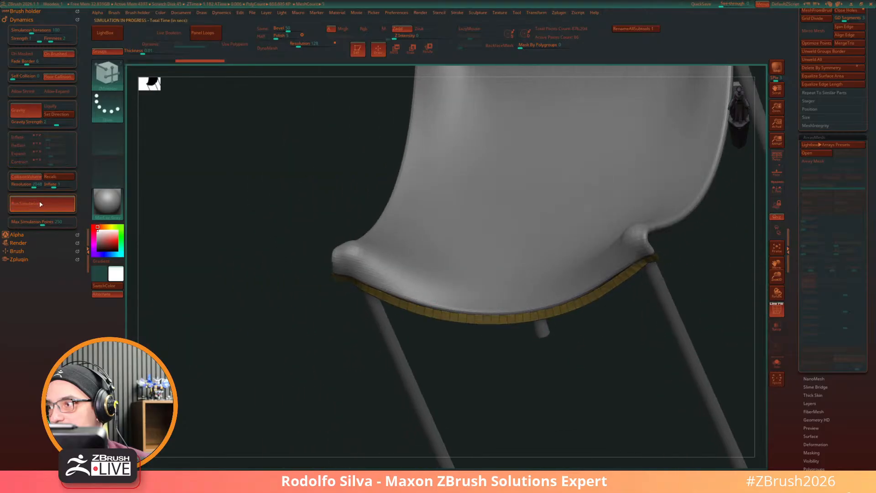
left_click_drag(514, 376, 495, 386, "shift")
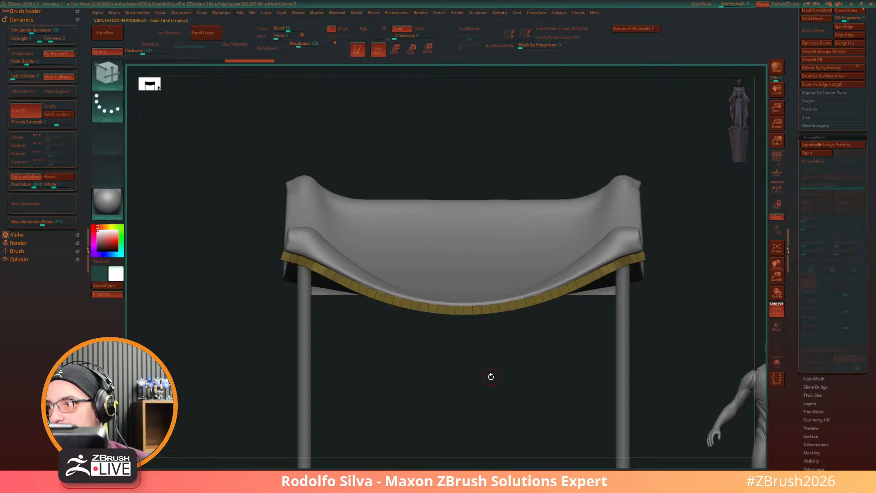
left_click_drag(489, 332, 491, 163, "alt")
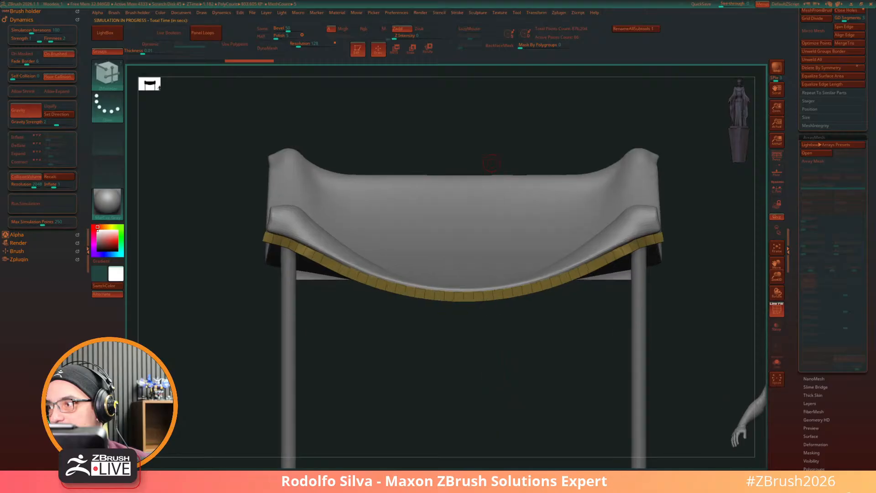
Step: Examine the market stall reference images, comparing the striped canopy's hanging front edge with the modeled strip
right_click_drag(0, 224, 315, 281)
scroll(316, 282, "down", 5)
middle_click_drag(316, 281, 271, 219)
middle_click_drag(288, 270, 411, 294)
scroll(410, 294, "up", 6)
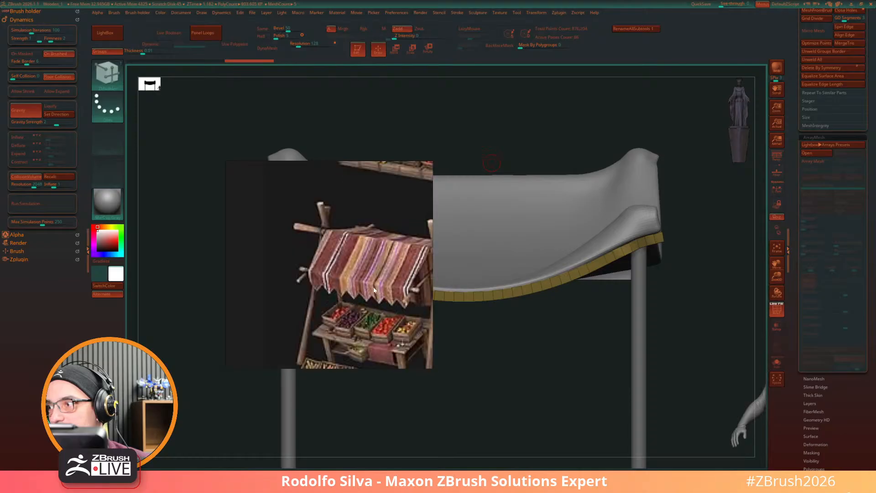
scroll(391, 293, "down", 5)
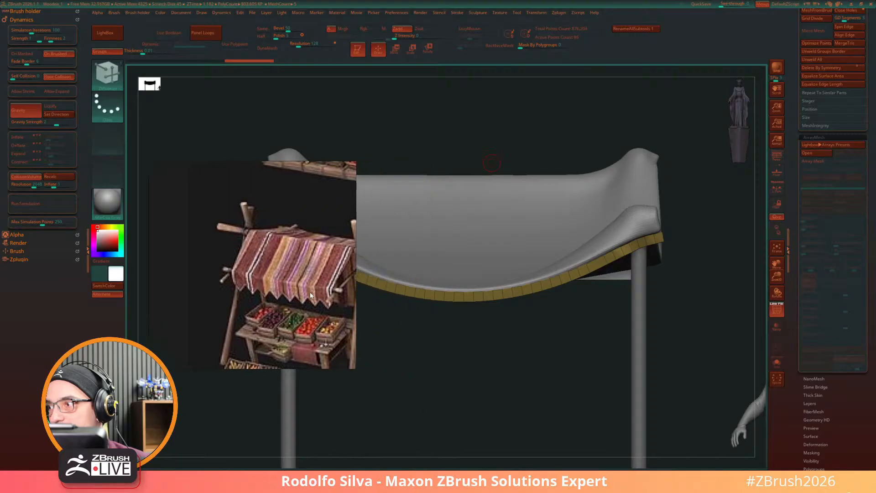
middle_click_drag(307, 297, 277, 282)
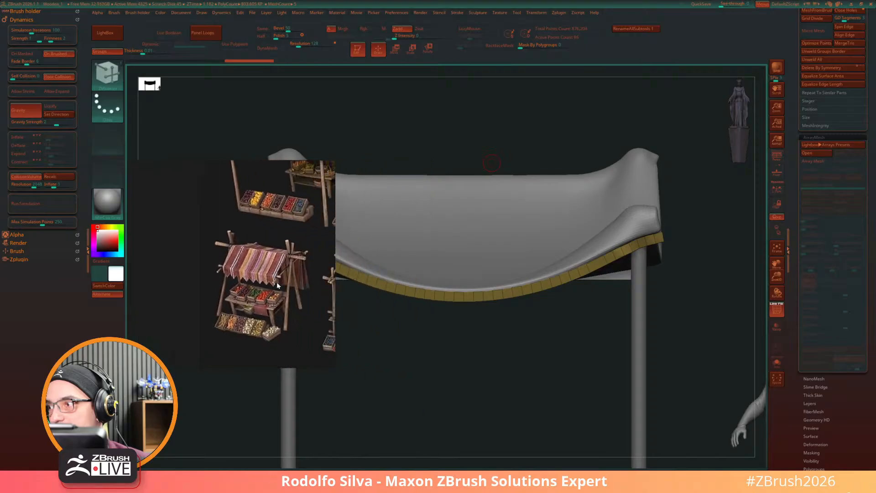
right_click_drag(277, 282, 0, 279)
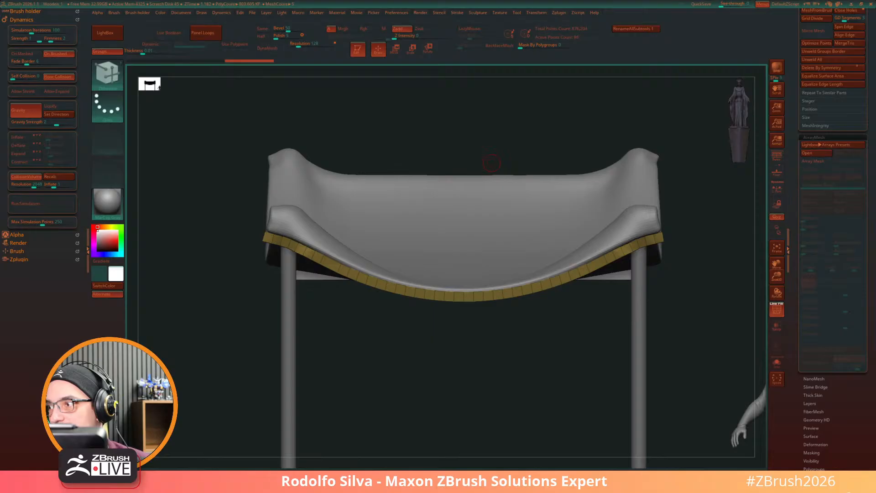
mouse_move(697, 331)
left_mouse_down()
mouse_move(690, 332)
mouse_move(706, 341)
mouse_move(706, 325)
left_mouse_up()
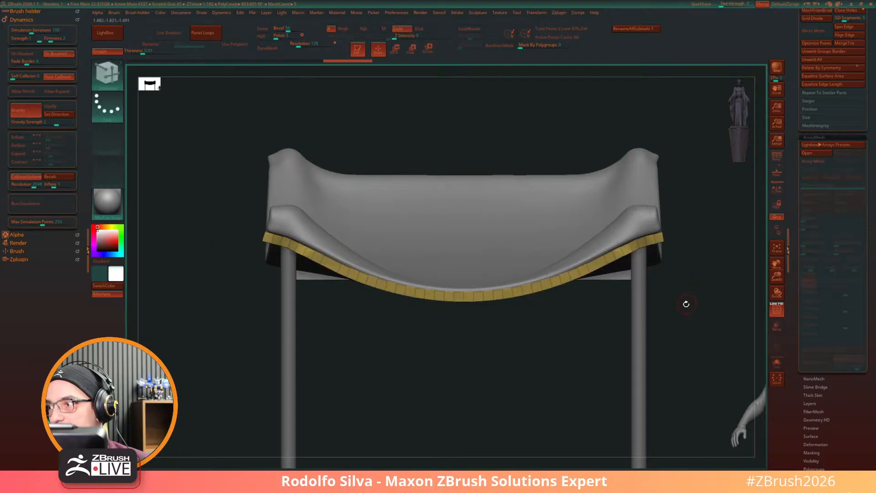
Step: Move the front strip's unmasked lower edge downward to make the hanging trim taller, and turn off the polyframe display
key("w")
left_click_drag(466, 175, 465, 185)
key("ctrl+z")
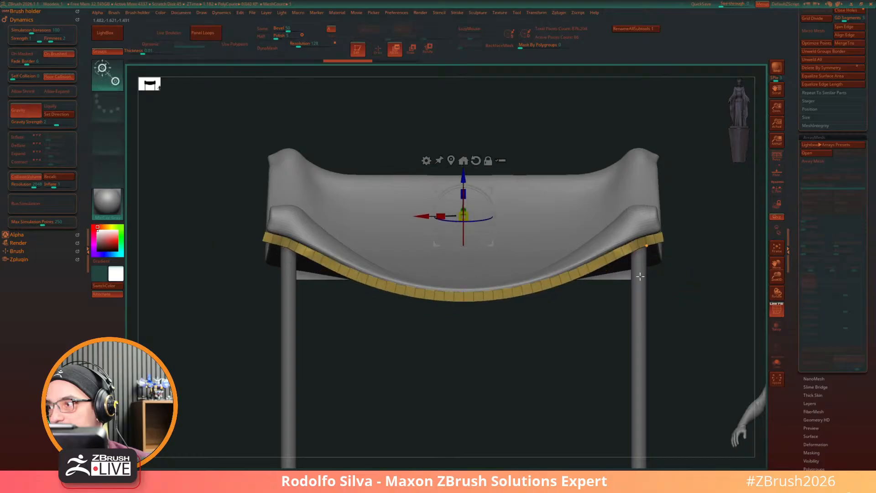
key("q")
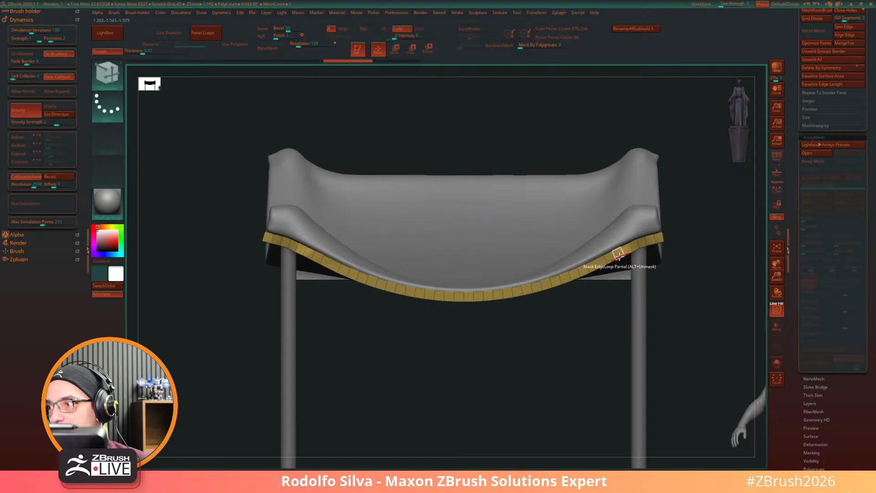
key("w")
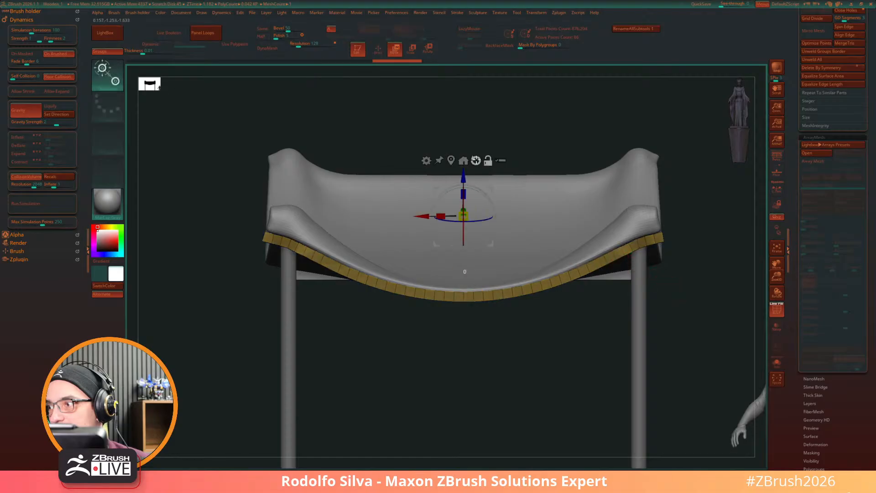
mouse_move(463, 173)
left_mouse_down()
mouse_move(466, 210)
mouse_move(468, 196)
left_mouse_up()
left_click_drag(683, 343, 684, 281, "alt")
key("shift+f")
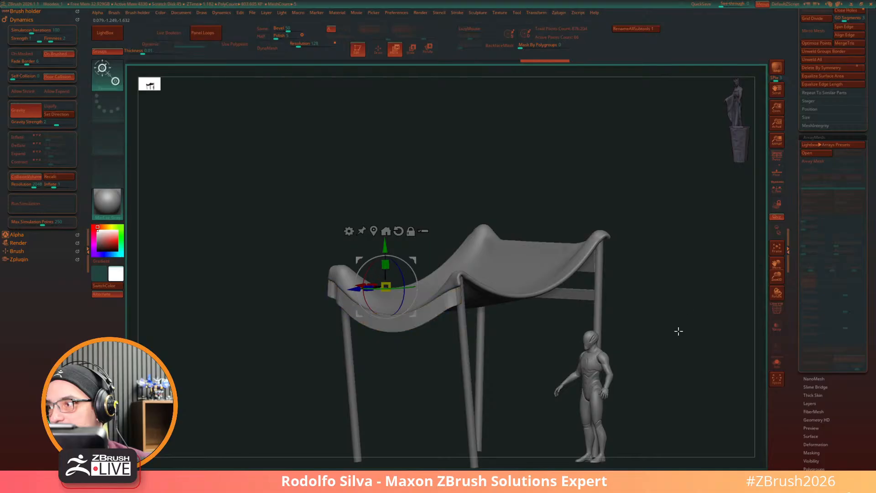
Step: Preview the strip with dynamic subdivision and extend its lower edge slightly further down
key("d")
left_click_drag(678, 343, 674, 368, "alt")
key("shift+d")
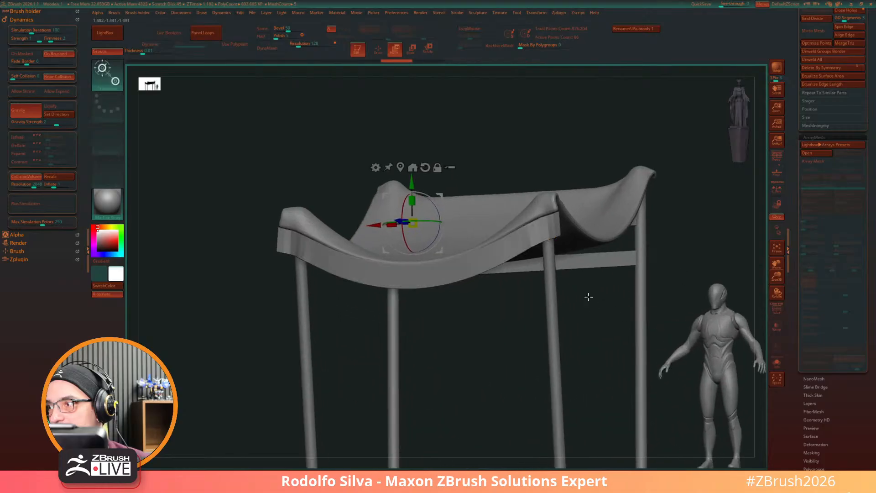
left_click_drag(409, 179, 413, 195)
left_click_drag(201, 375, 237, 381)
left_click_drag(479, 213, 479, 213)
left_click_drag(680, 297, 674, 297)
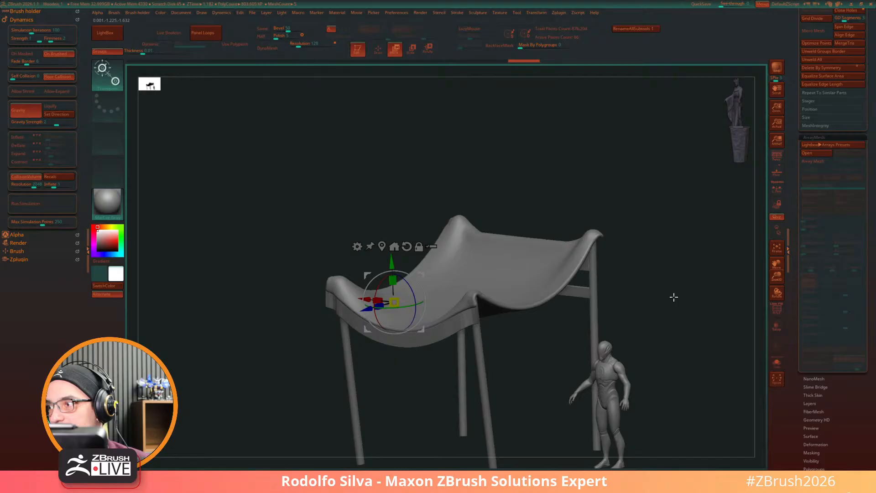
left_click_drag(674, 297, 662, 274)
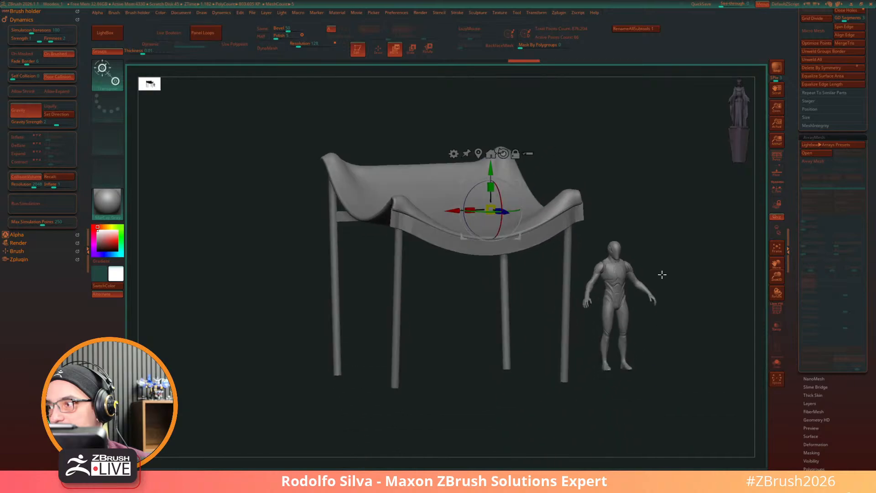
Step: Switch to the first subtool visibility set and inspect the full stall with its table and back panel
scroll(795, 251, "up", 10)
scroll(795, 251, "up", 5)
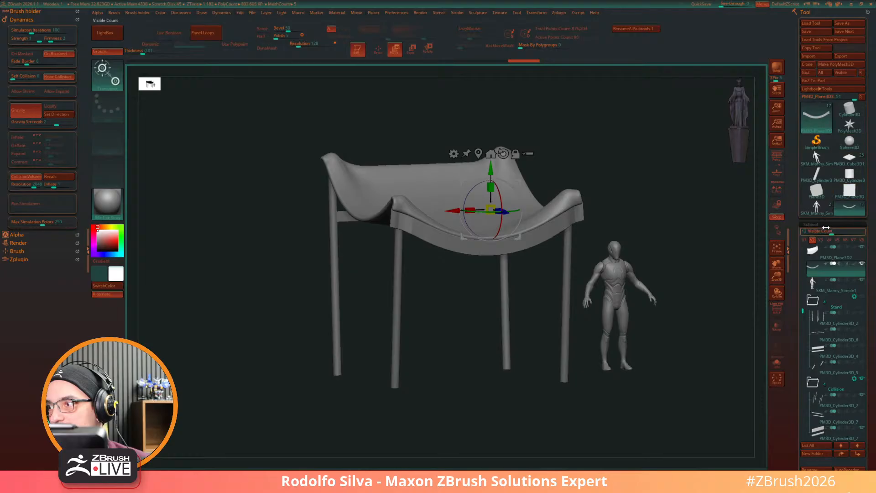
left_click(804, 240)
left_click_drag(730, 306, 689, 355)
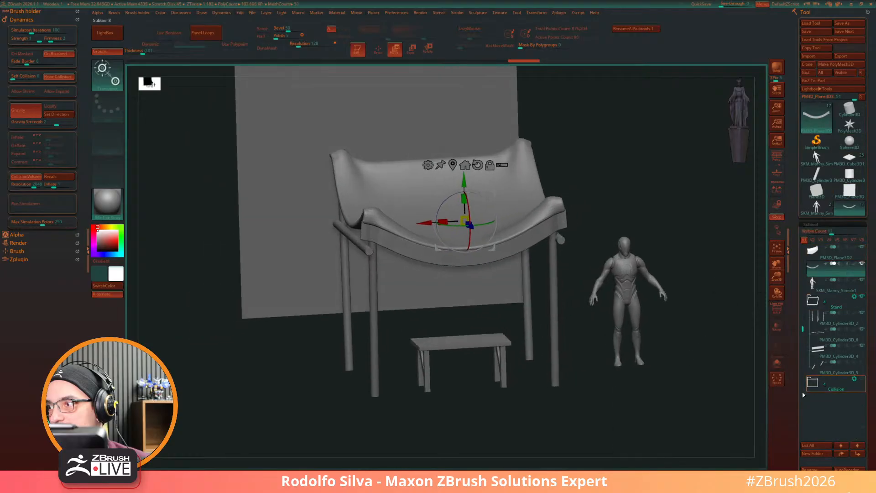
left_click_drag(671, 389, 654, 385)
left_click_drag(544, 389, 504, 320)
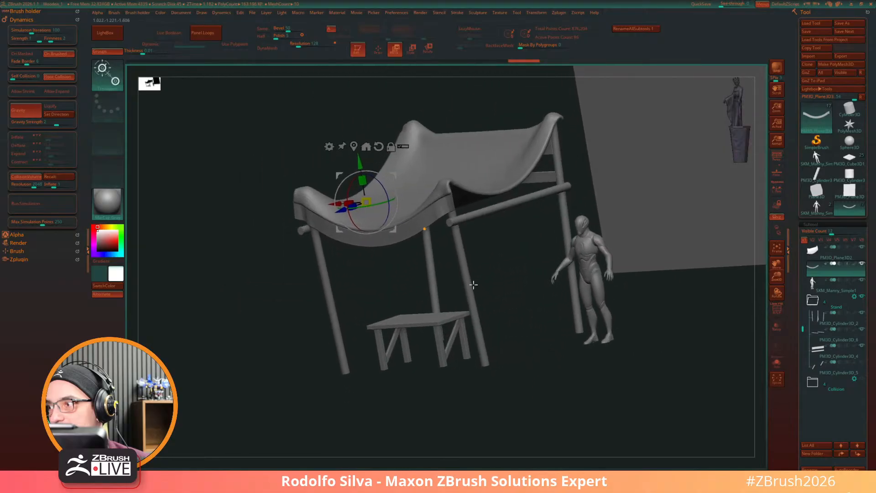
left_click_drag(507, 330, 511, 349)
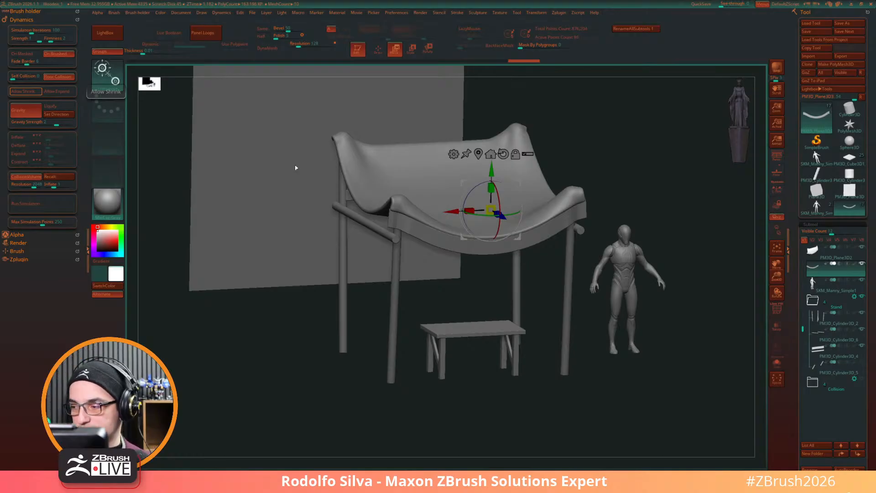
left_click_drag(711, 261, 659, 243, "shift")
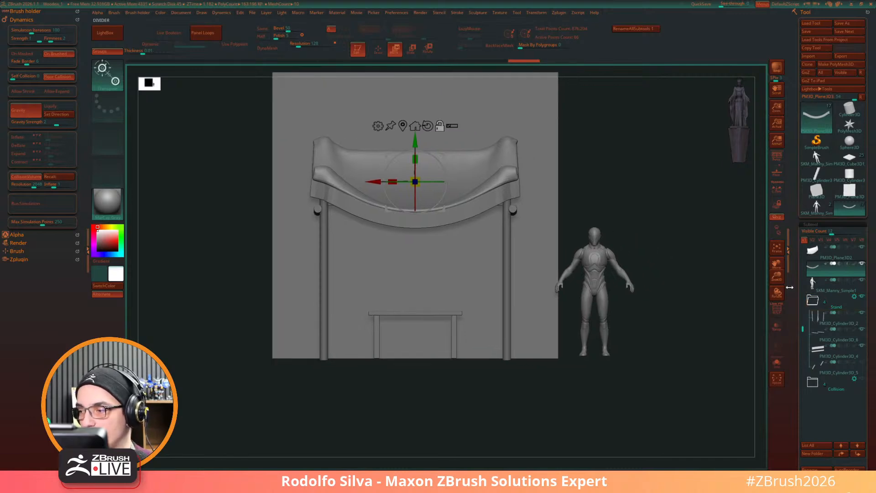
Step: Turn on the polyframe display and open the front strip subtool's name for editing
left_click_drag(793, 287, 792, 280)
key("shift+f")
left_click_drag(738, 284, 654, 259, "alt")
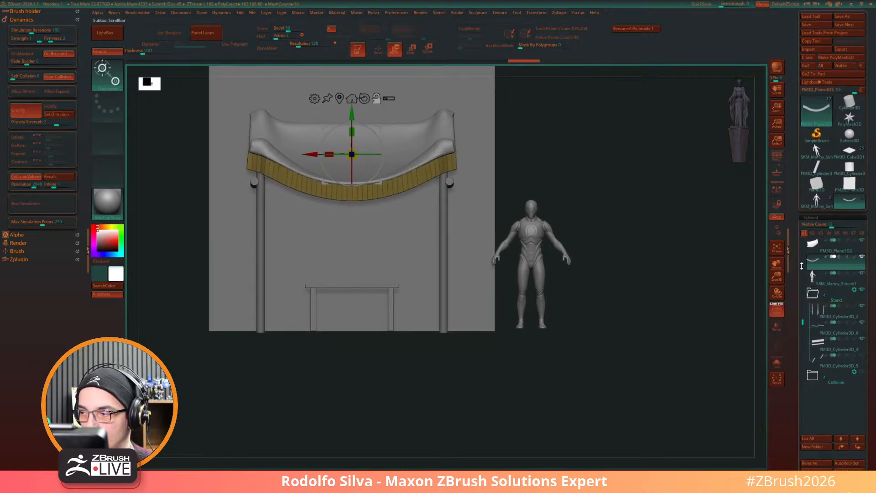
left_click(817, 463)
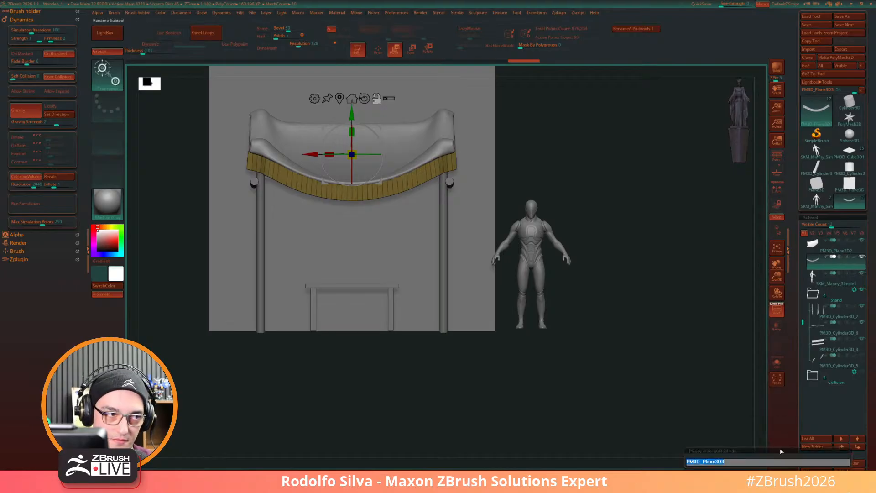
key("Return")
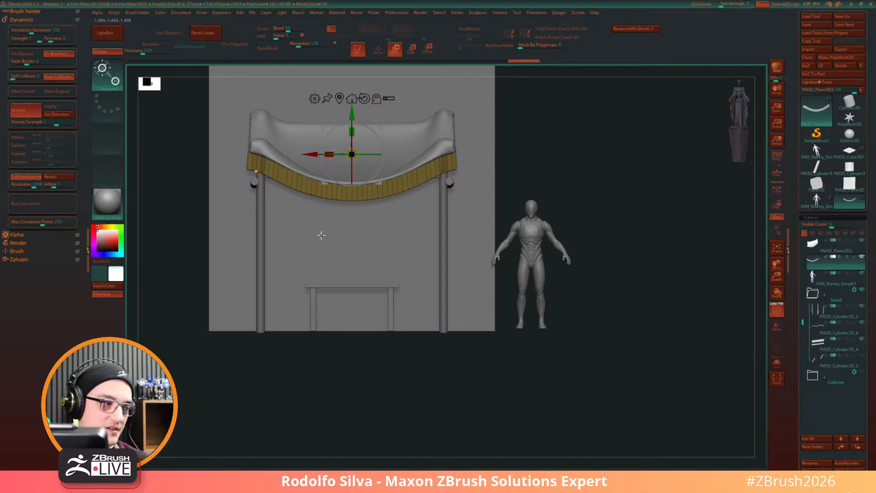
left_click_drag(533, 338, 545, 364)
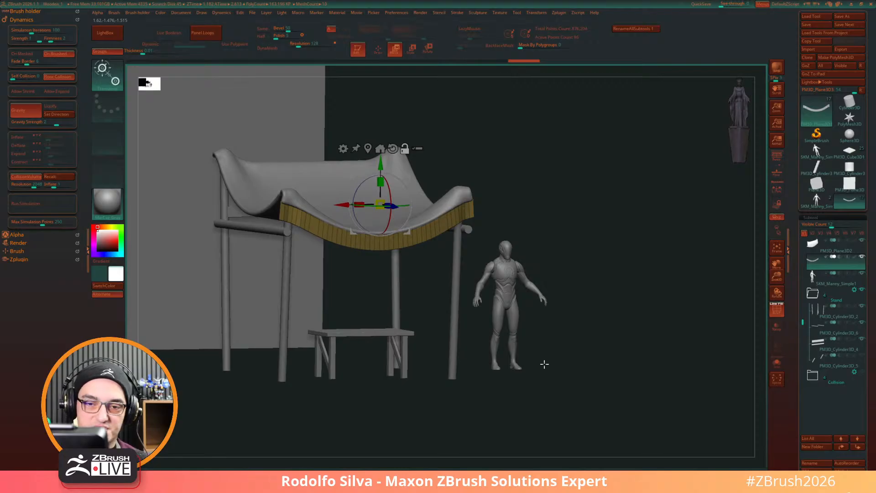
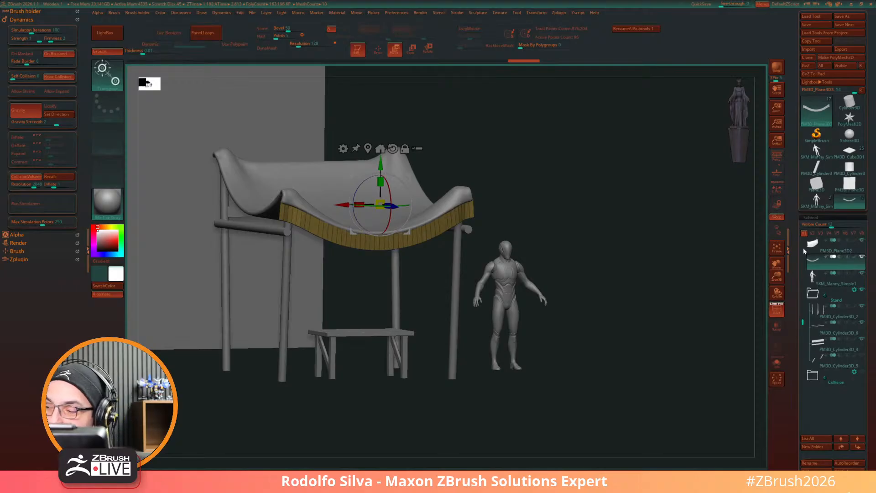
left_click_drag(804, 250, 806, 334)
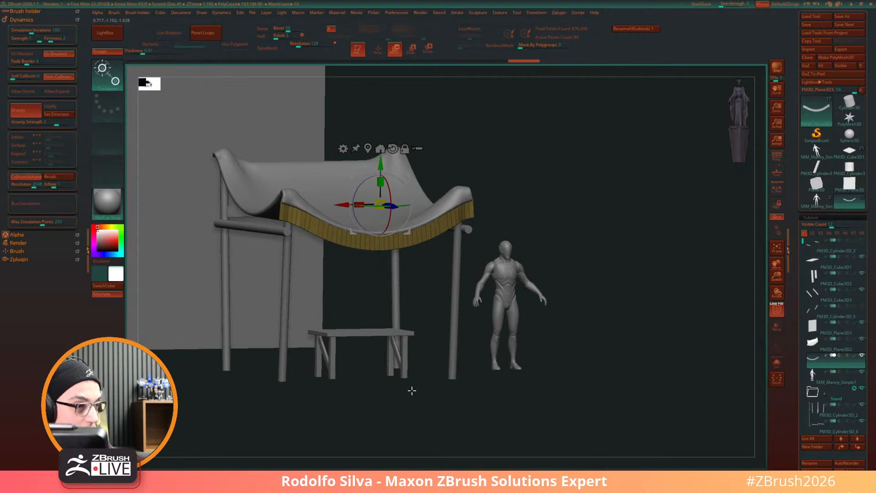
left_click_drag(593, 341, 622, 356, "alt")
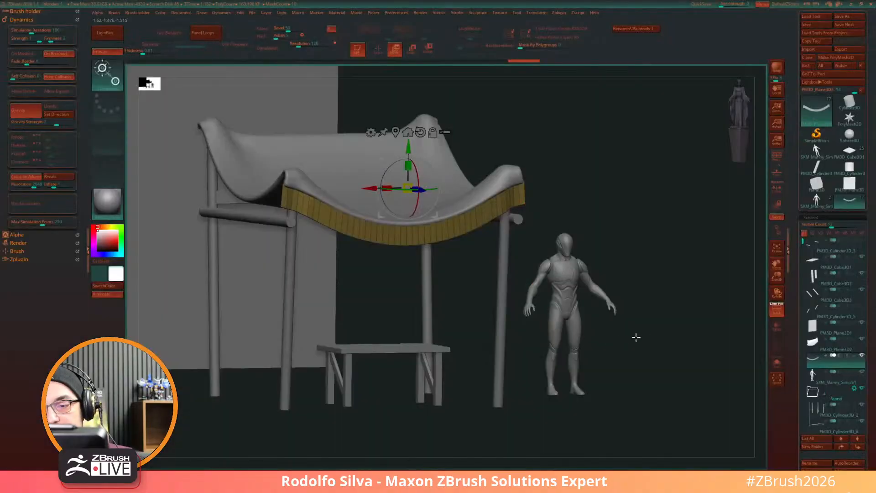
mouse_move(651, 336)
left_mouse_down("alt")
mouse_move(647, 354)
mouse_move(655, 344)
left_mouse_up("alt")
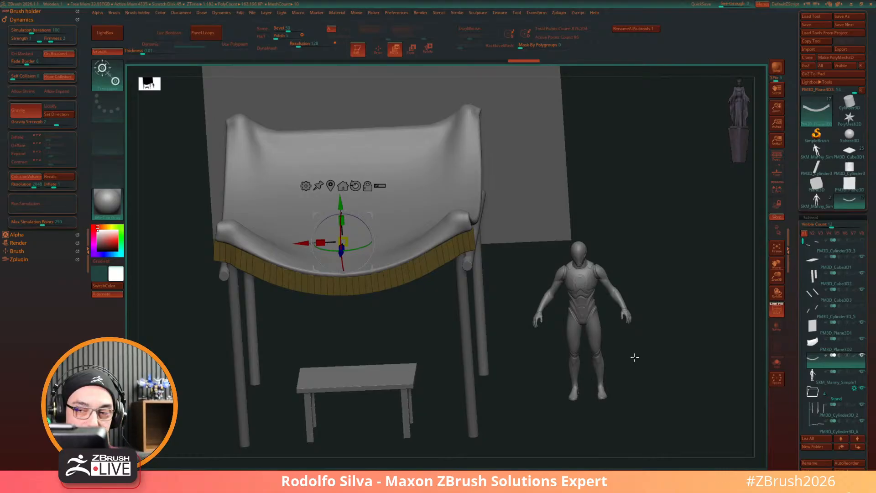
Step: Select the stand's vertical posts, isolate them in Solo mode, and turn on dynamic subdivision
left_click(238, 356, "alt")
key("alt+s")
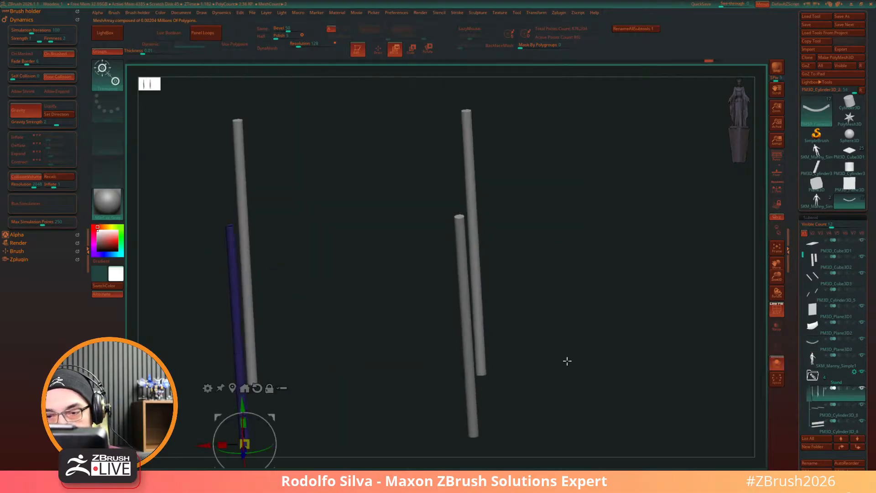
key("f")
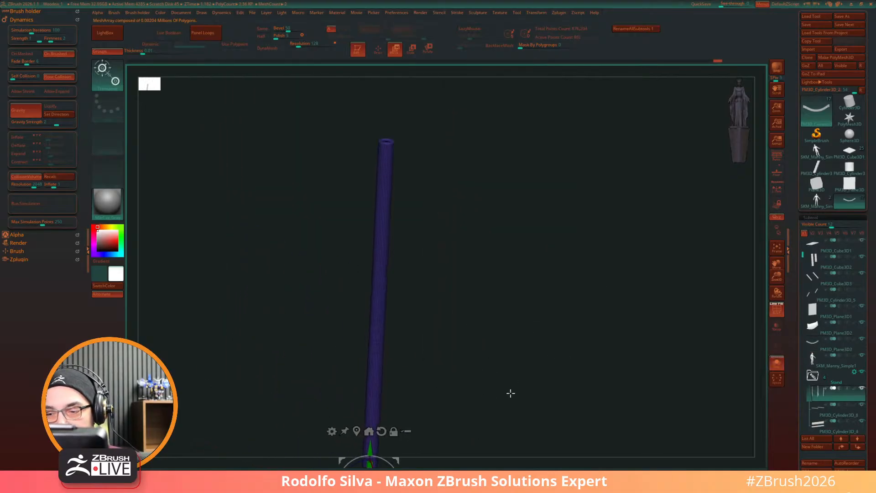
left_click_drag(527, 302, 514, 428, "alt")
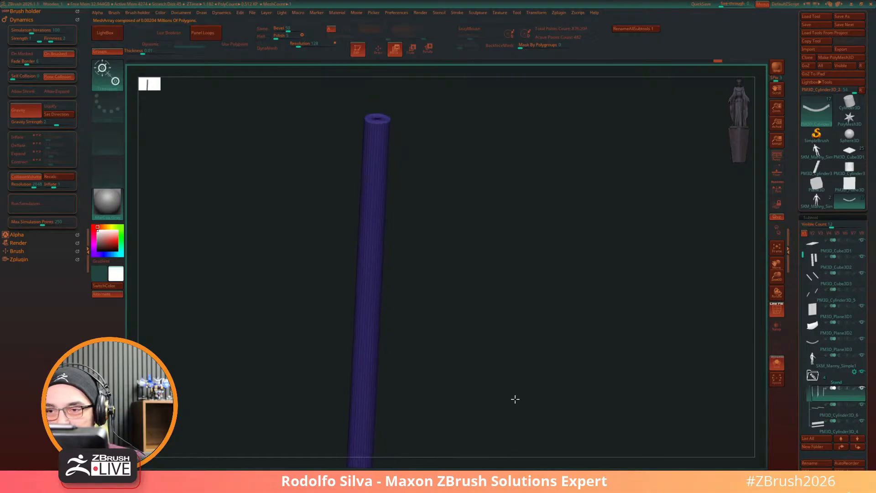
left_click_drag(529, 372, 525, 411, "alt")
key("q")
key("d")
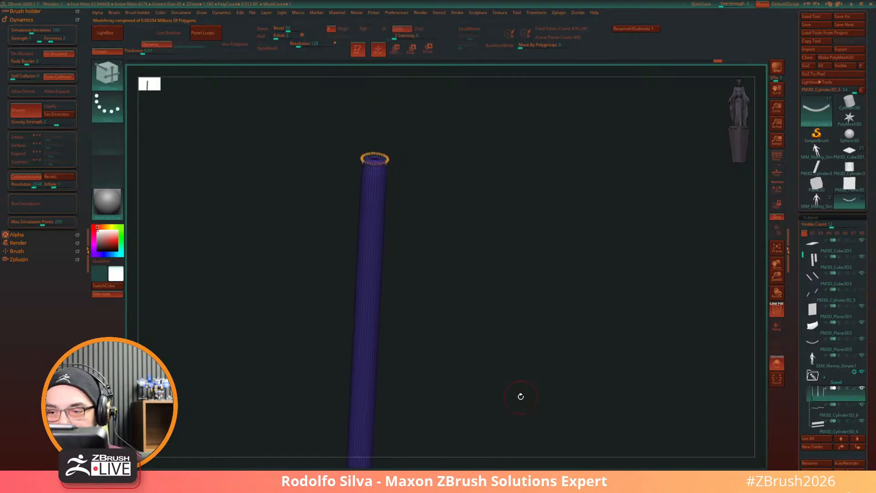
Step: Apply the post's dynamic subdivision to its mesh and delete the lower subdivision levels
key("ctrl+1")
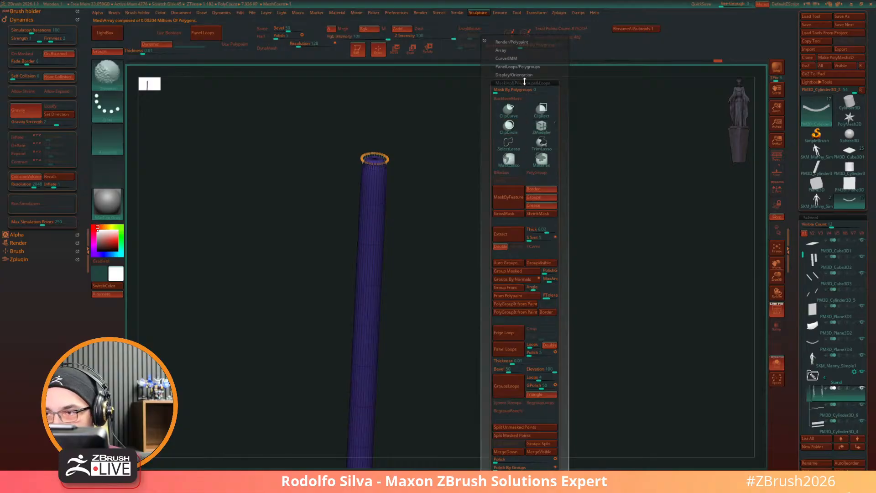
left_click(525, 82)
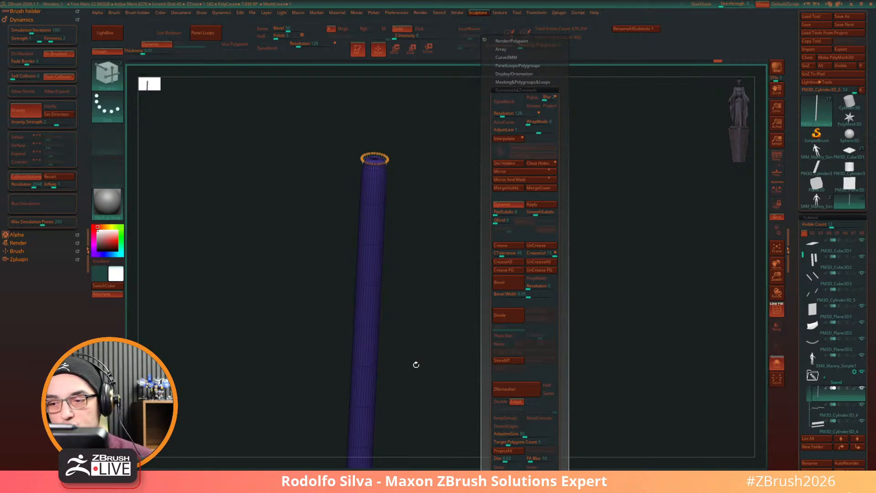
left_click_drag(414, 361, 495, 289)
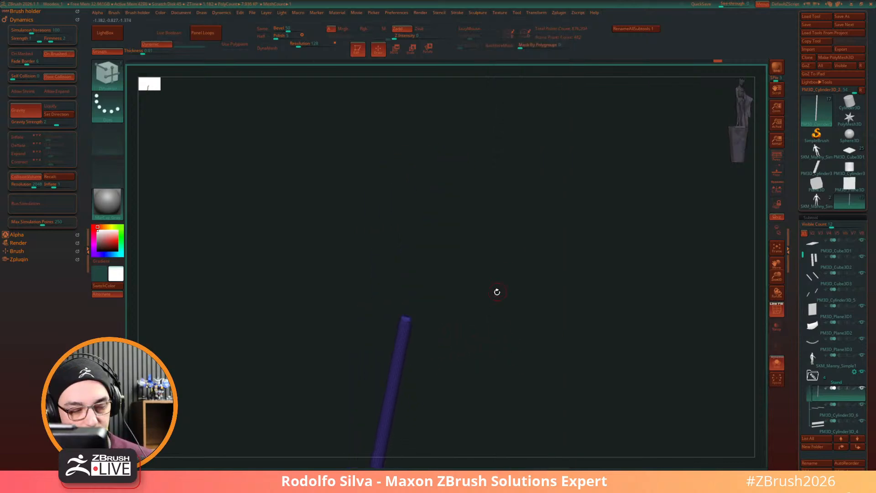
left_click_drag(499, 338, 505, 267)
key("space")
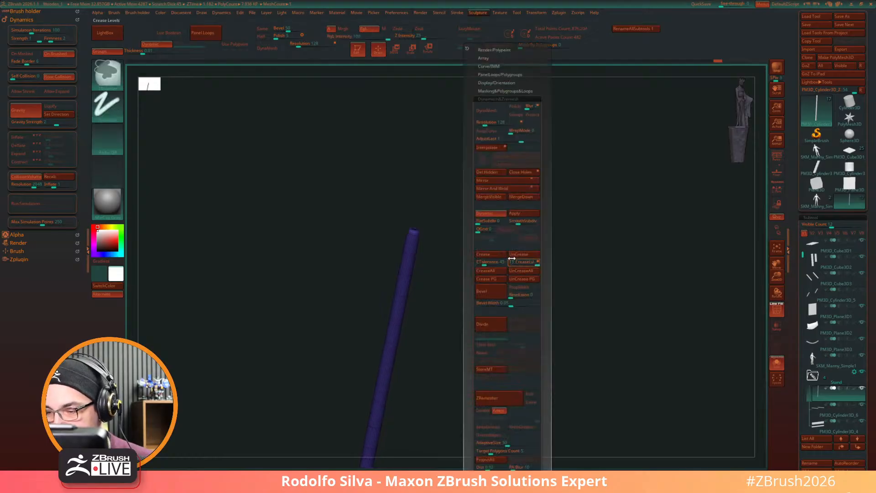
left_click_drag(423, 329, 460, 368)
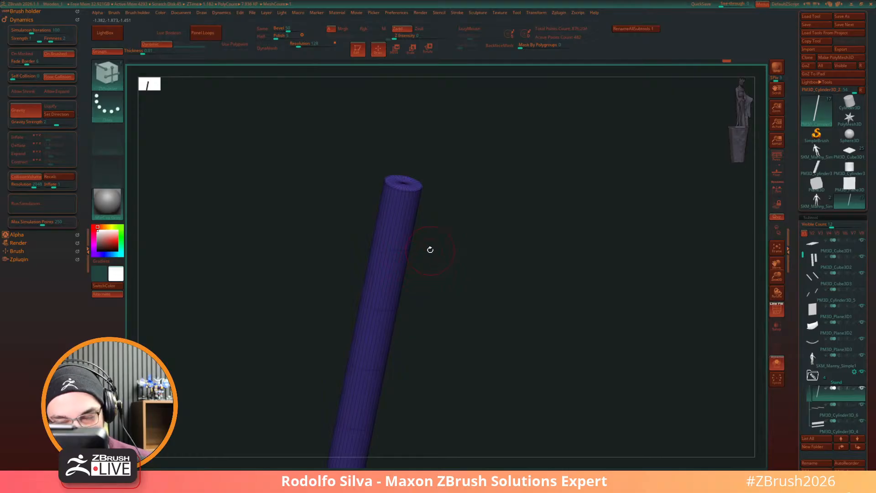
left_click_drag(450, 260, 443, 264)
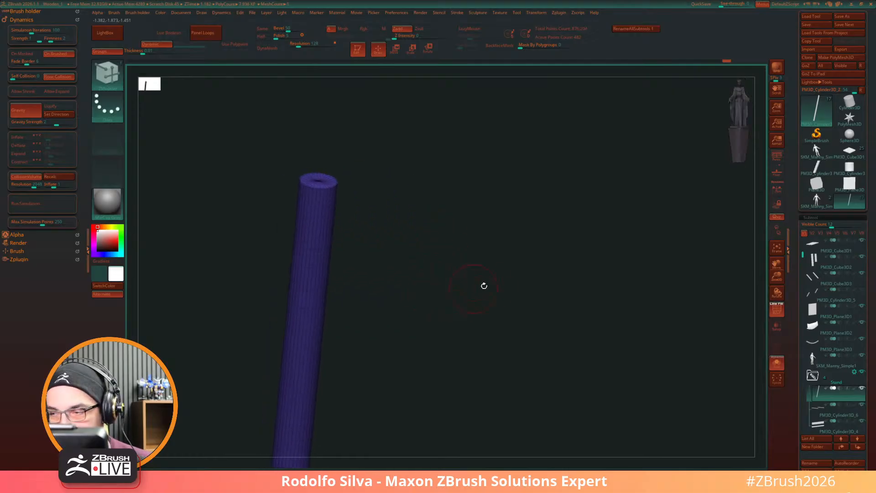
key("ctrl+g")
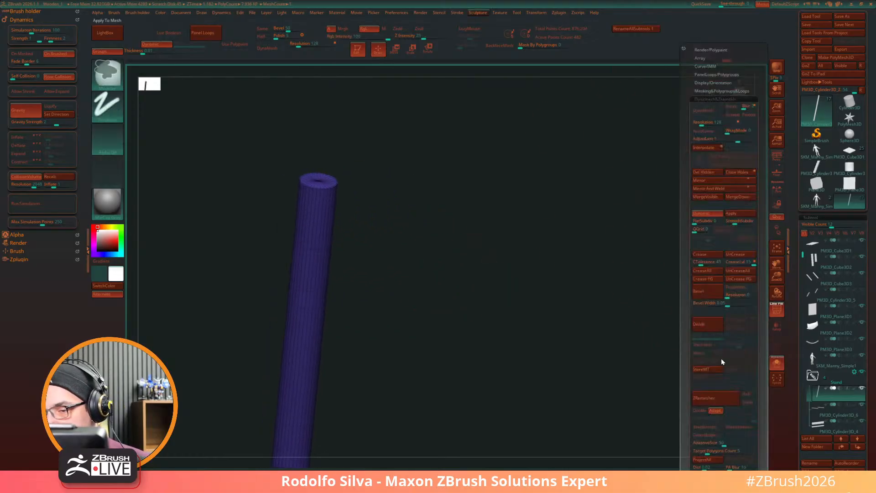
Step: Turn Array Mesh on for the subdivided post to bring back its mirrored copies
left_click(817, 216)
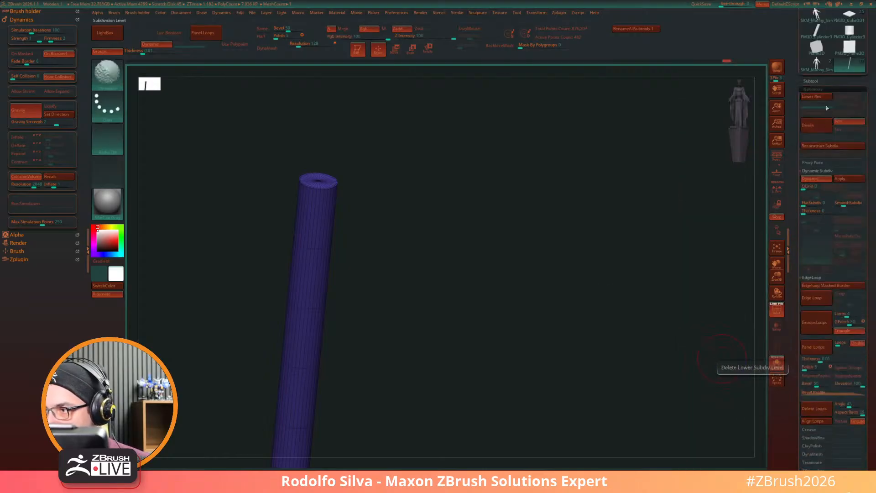
left_click(824, 86)
left_click(816, 43)
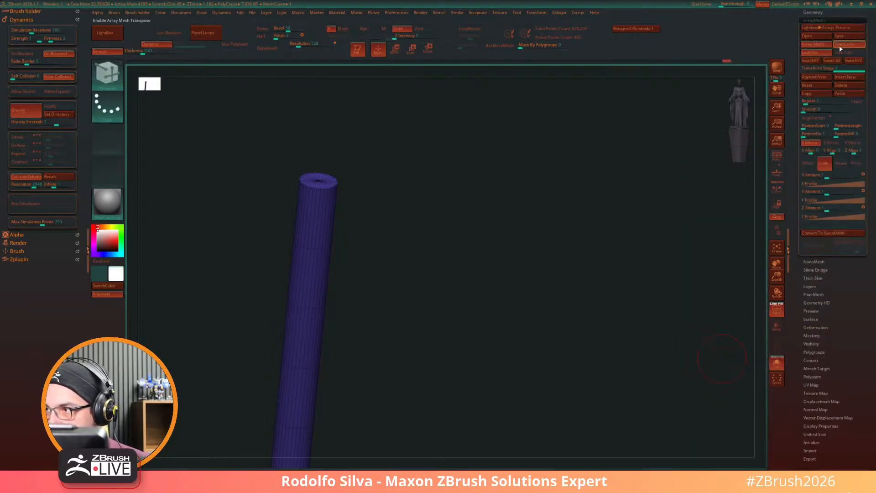
left_click_drag(555, 341, 556, 187, "alt")
left_click_drag(447, 367, 489, 364, "alt")
Step: Try bending the middle of the post with the Move Topological brush while the array's Lock Size is off, and undo it
key("b")
key("m")
key("t")
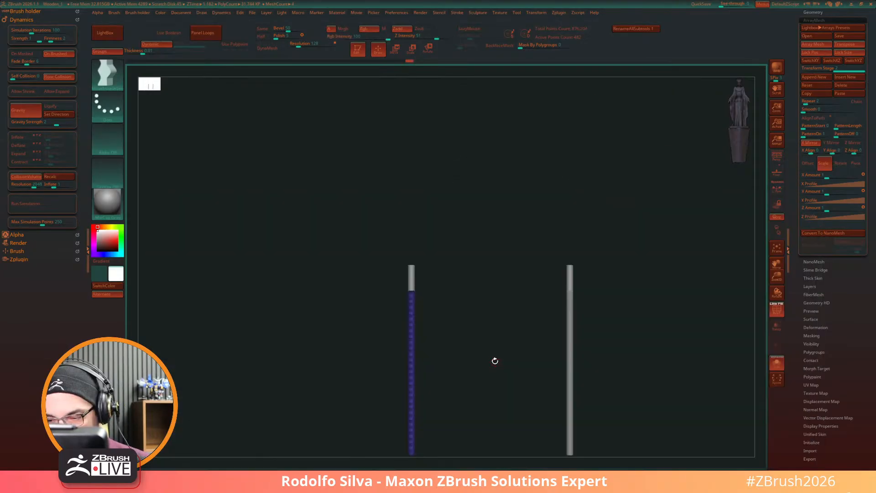
left_click(849, 55)
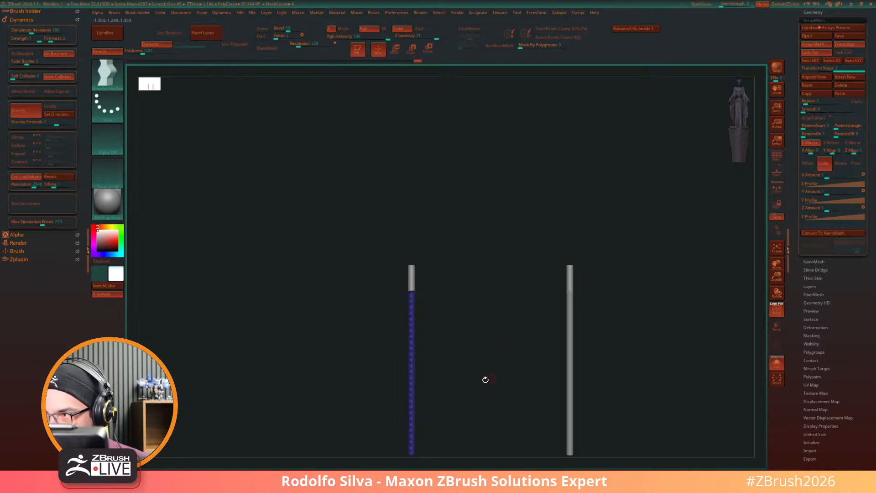
key("s")
mouse_move(411, 366)
left_mouse_down()
mouse_move(427, 368)
mouse_move(406, 370)
mouse_move(417, 369)
left_mouse_up()
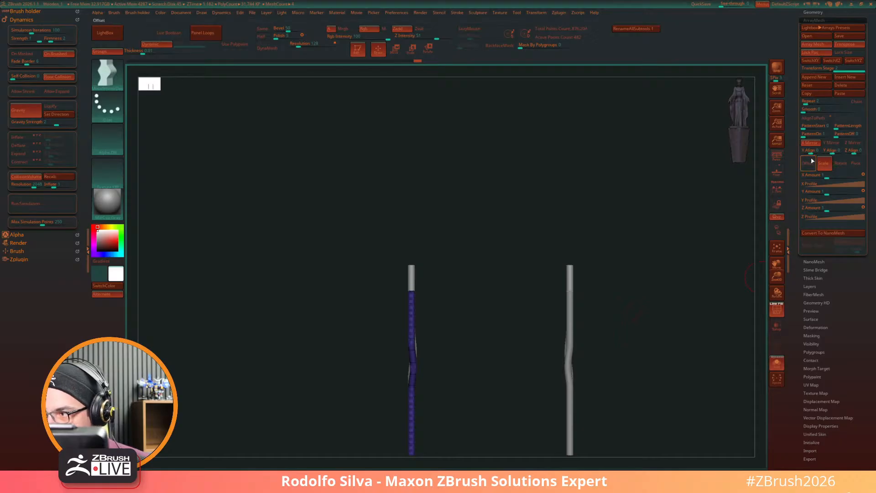
key("ctrl+z")
Step: Set the post array's X offset amount to about 2.6, then make and undo a trial bend in the post
left_click(808, 163)
left_click_drag(827, 177, 841, 175)
mouse_move(475, 334)
left_mouse_down()
mouse_move(454, 356)
mouse_move(440, 356)
mouse_move(444, 362)
mouse_move(416, 361)
left_mouse_up()
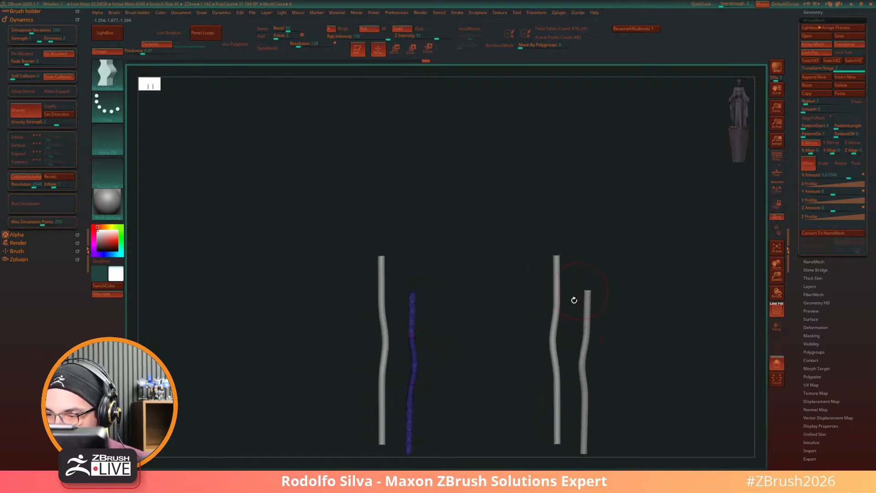
key("ctrl+z")
Step: Try slight and extreme bends at the middle of the post with Lock Size off, undoing each one
left_click_drag(499, 396, 494, 403, "shift")
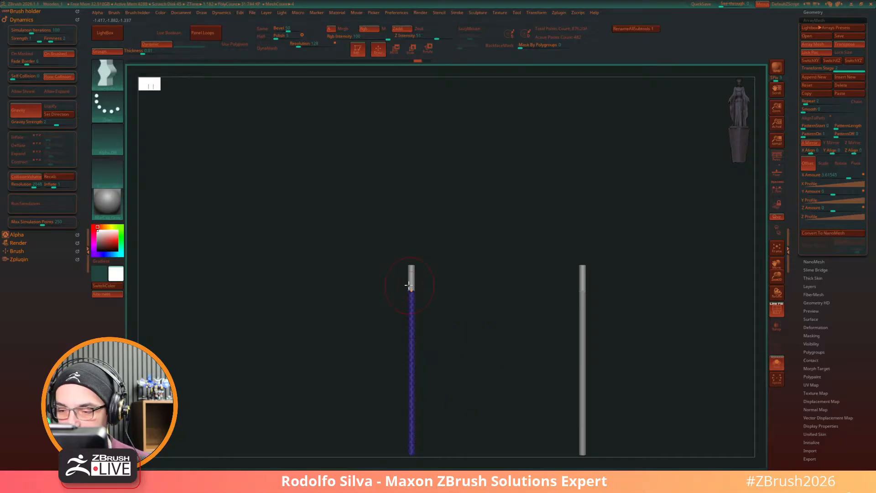
left_click_drag(449, 442, 468, 378, "alt")
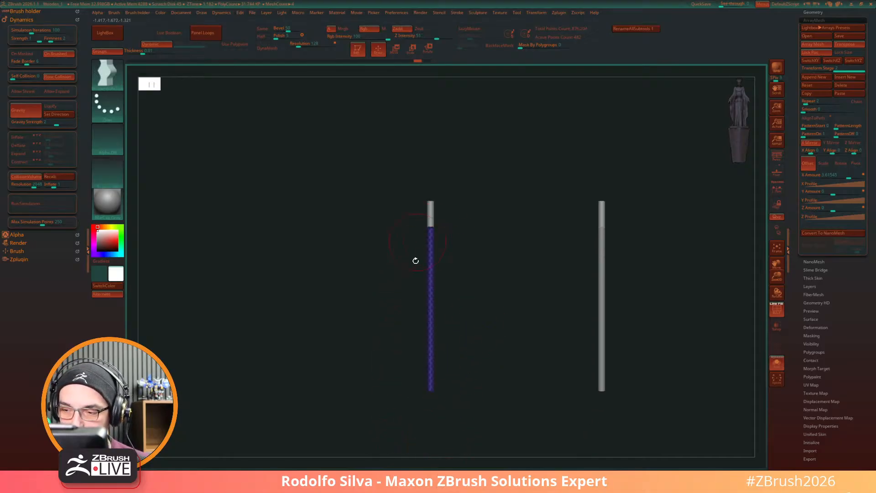
left_click_drag(431, 316, 434, 316)
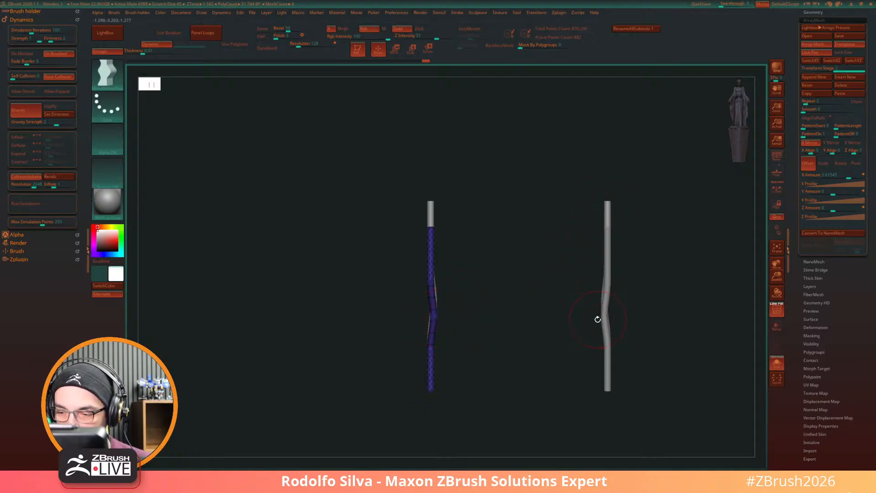
key("ctrl+z")
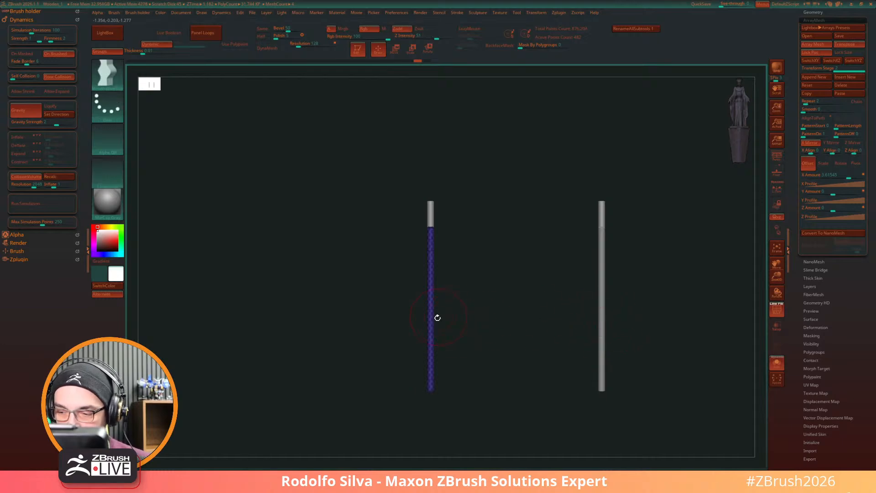
key("ctrl+shift+z")
left_click_drag(440, 322, 564, 313)
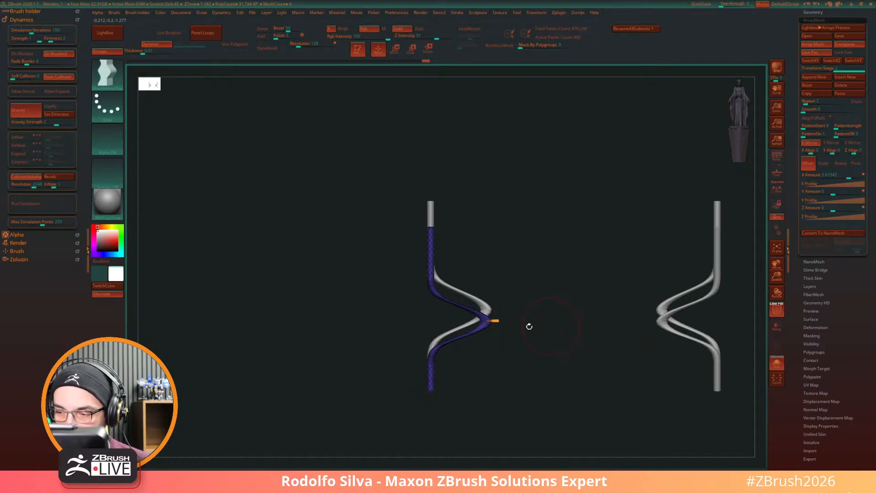
key("ctrl")
key("ctrl+z")
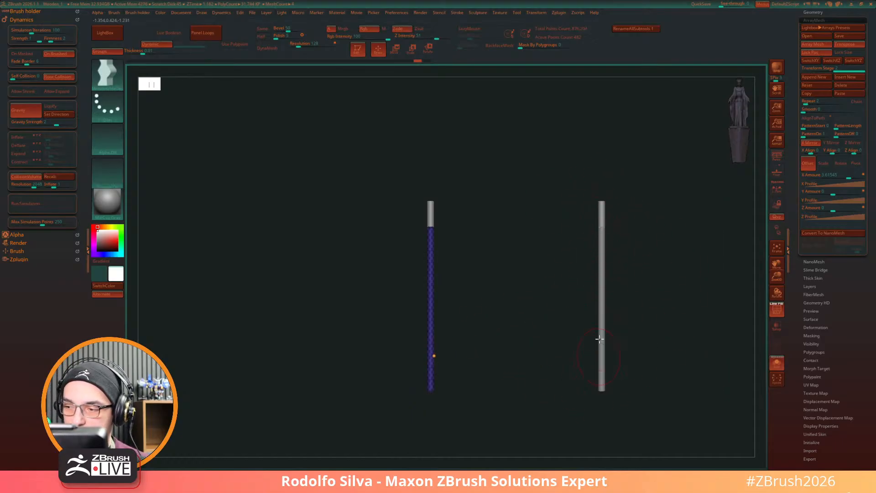
Step: Turn the array's Lock Size back on, and test an extreme bend across the posts before undoing it
left_click(851, 53)
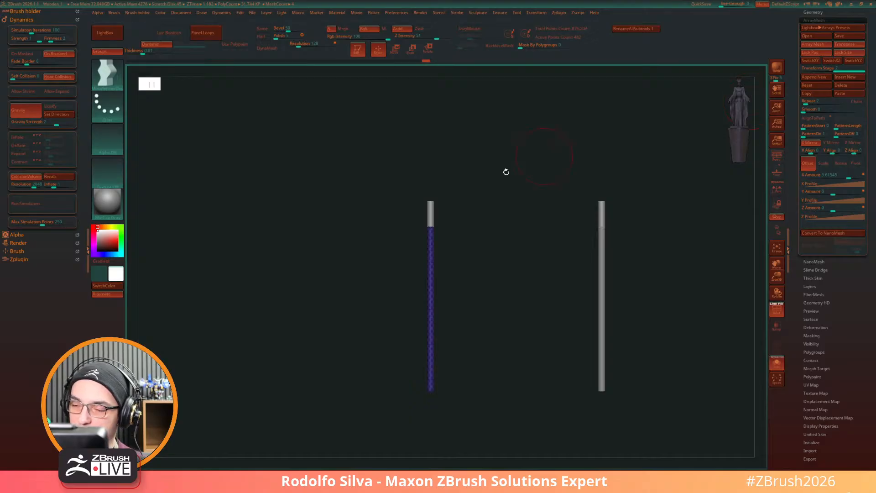
key("s")
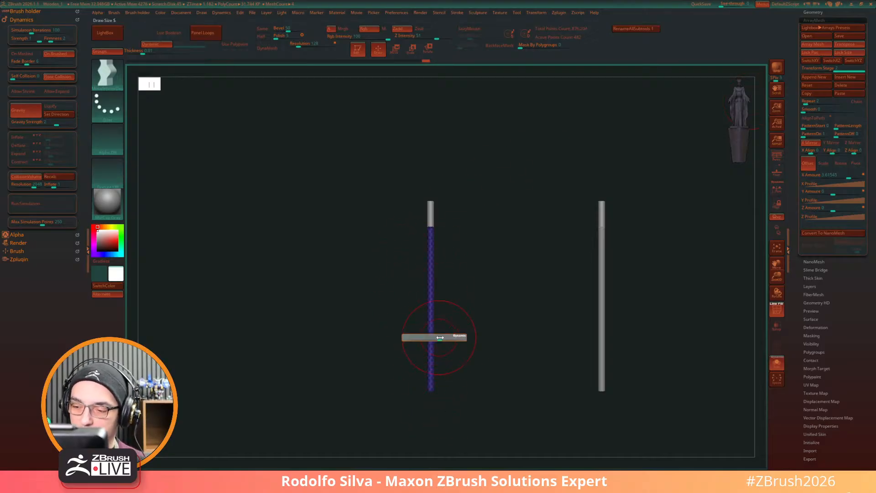
left_click_drag(433, 337, 440, 337)
mouse_move(433, 338)
left_mouse_down()
mouse_move(633, 338)
mouse_move(558, 336)
mouse_move(634, 378)
mouse_move(612, 417)
left_mouse_up()
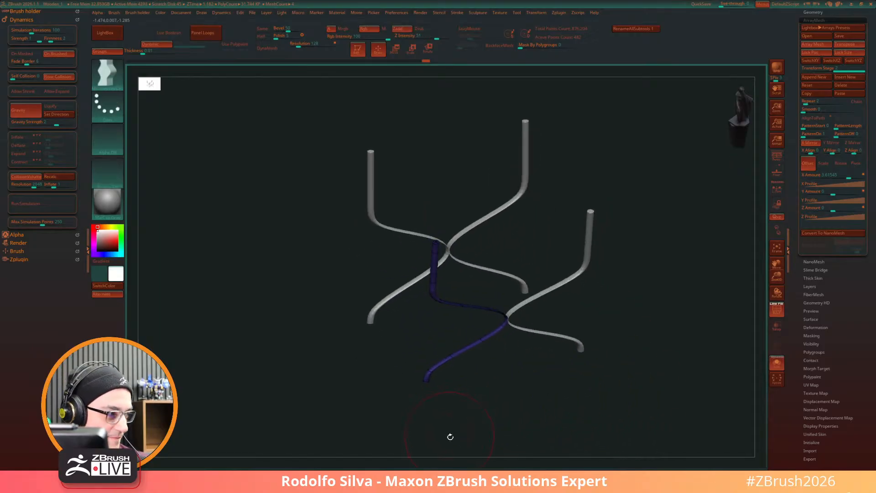
left_click_drag(500, 406, 513, 431)
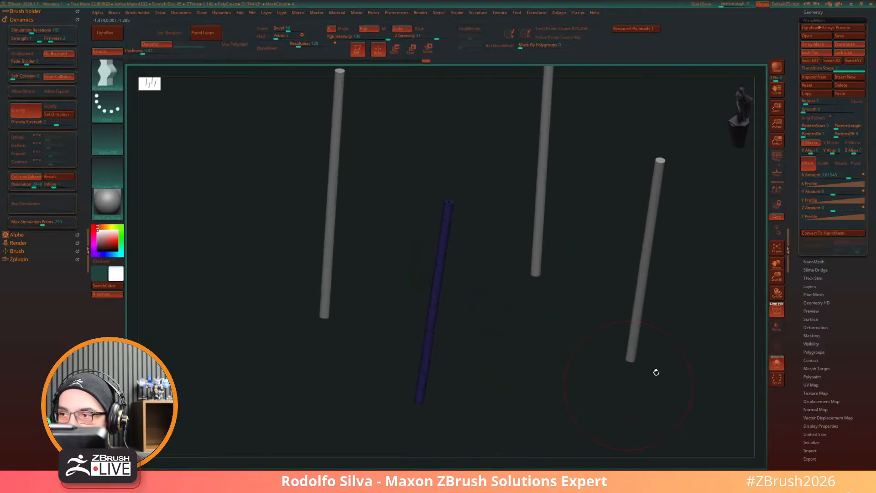
left_click_drag(722, 225, 689, 313)
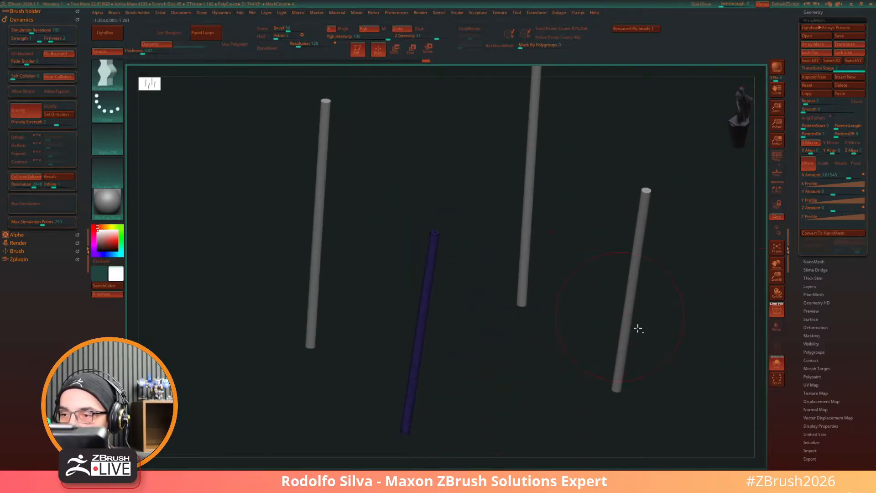
Step: Apply the post's dynamic subdivision, divide the mesh up to subdivision level 7, and turn off the polyframe display
key("ctrl+g")
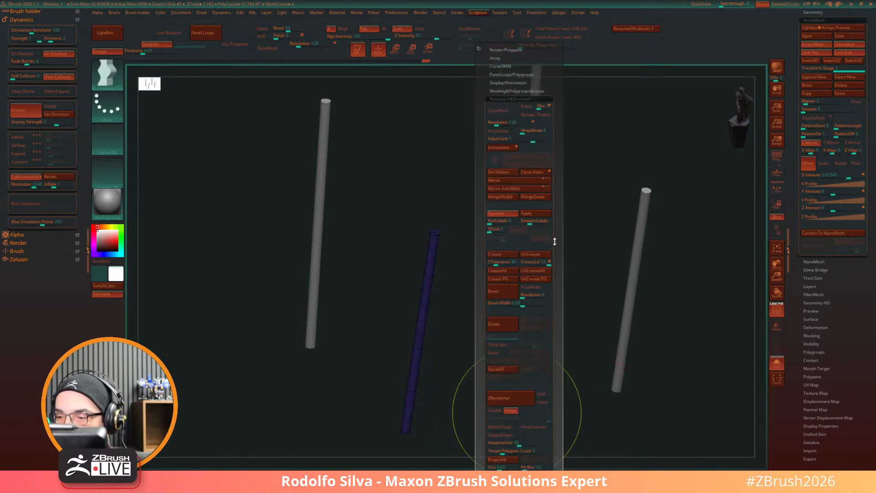
left_click(538, 215)
mouse_move(484, 372)
left_mouse_down("alt")
mouse_move(485, 364)
mouse_move(506, 397)
left_mouse_up("alt")
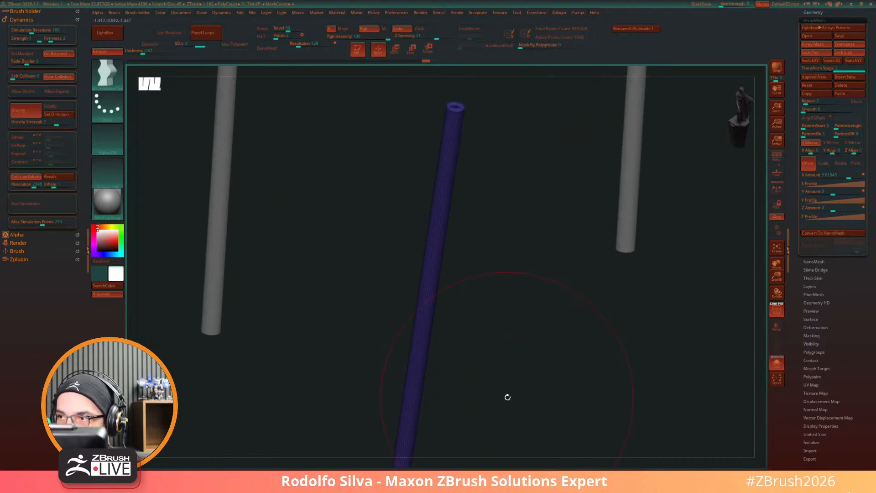
key("ctrl+d")
key("ctrl+d")
key("ctrl+d")
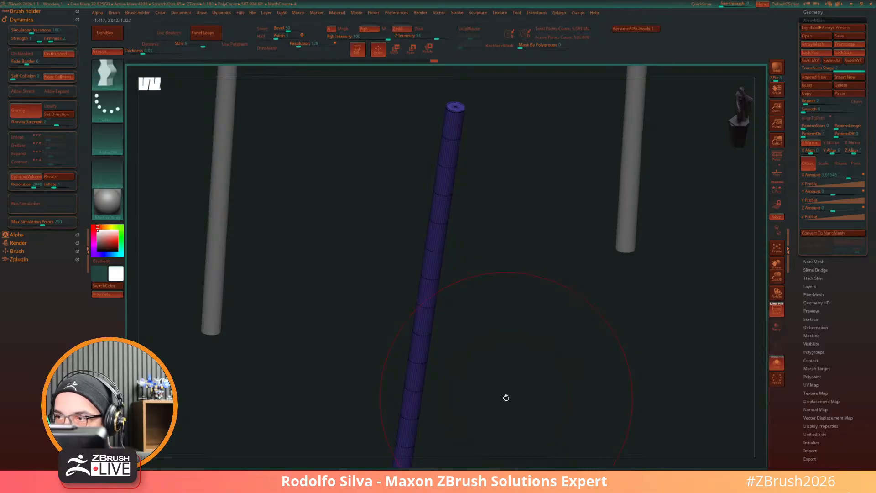
key("ctrl+d")
key("shift+f")
mouse_move(511, 373)
left_mouse_down()
mouse_move(491, 321)
mouse_move(482, 325)
mouse_move(502, 251)
left_mouse_up()
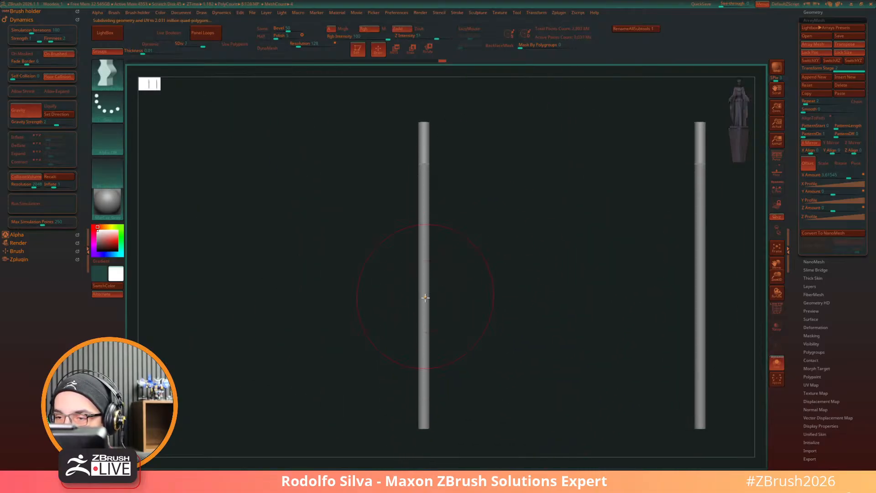
Step: Swell small areas along the lower part and middle of the post with the Inflat brush to vary its thickness
left_click_drag(460, 294, 473, 288)
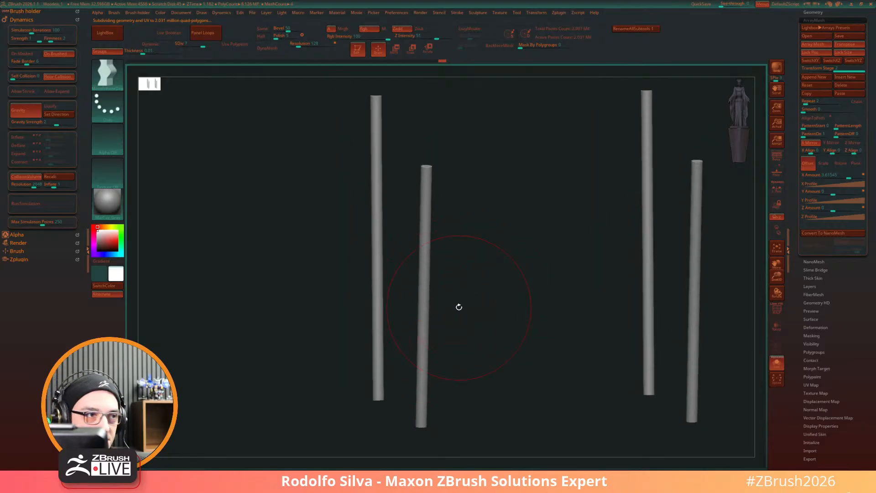
mouse_move(457, 189)
left_mouse_down()
mouse_move(448, 198)
mouse_move(430, 179)
mouse_move(446, 197)
mouse_move(472, 168)
mouse_move(486, 197)
mouse_move(476, 212)
left_mouse_up()
key("b")
key("n")
key("space")
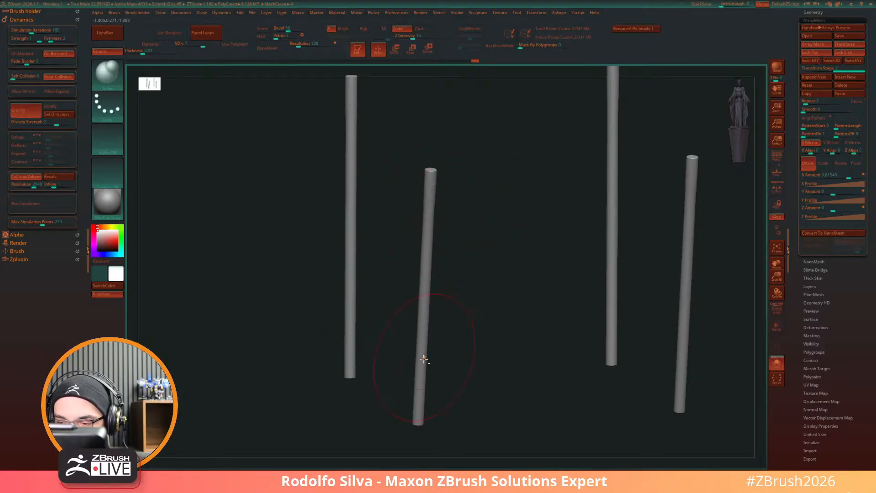
mouse_move(423, 359)
left_mouse_down()
mouse_move(426, 324)
mouse_move(422, 374)
left_mouse_up()
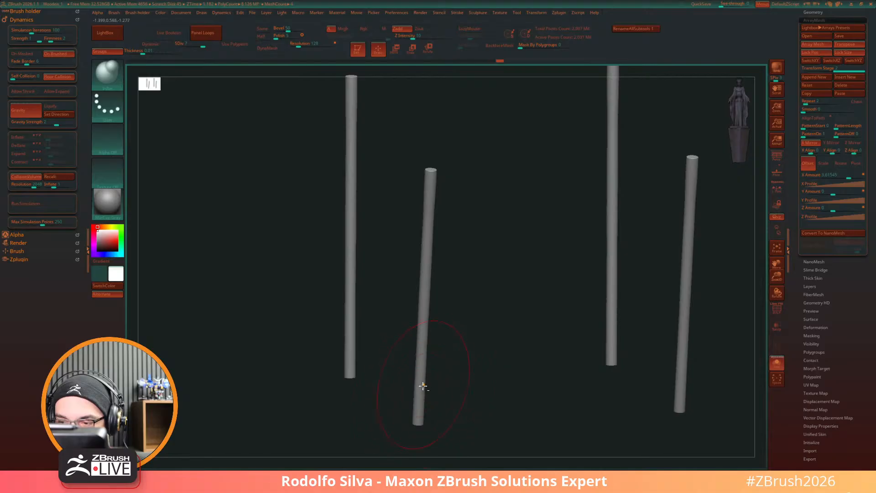
left_click_drag(421, 404, 421, 412)
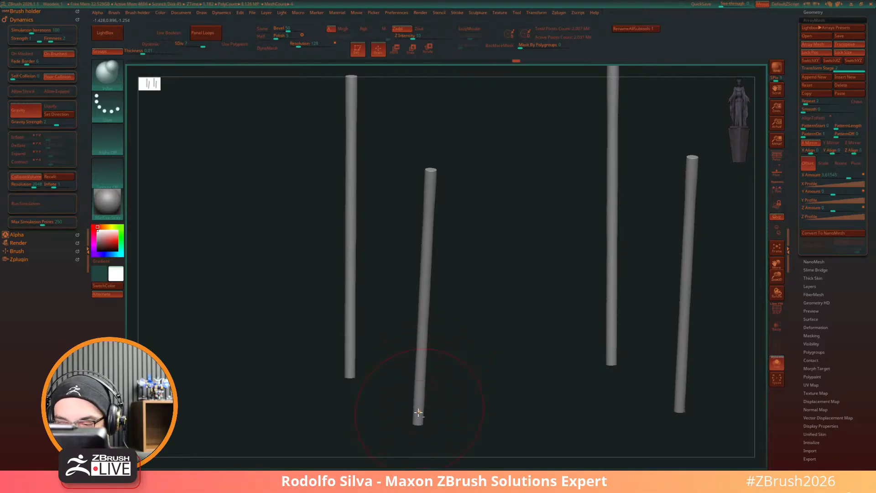
mouse_move(424, 300)
left_mouse_down()
mouse_move(426, 280)
mouse_move(491, 323)
mouse_move(421, 287)
left_mouse_up()
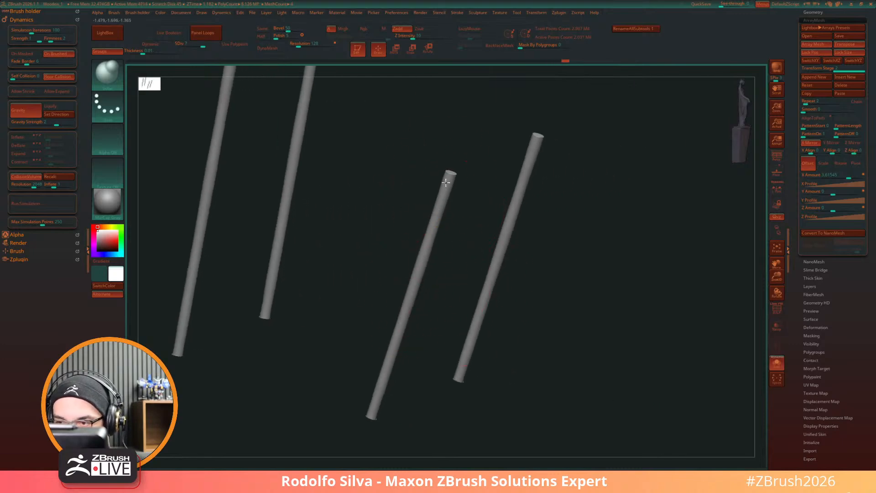
left_click_drag(595, 333, 548, 387)
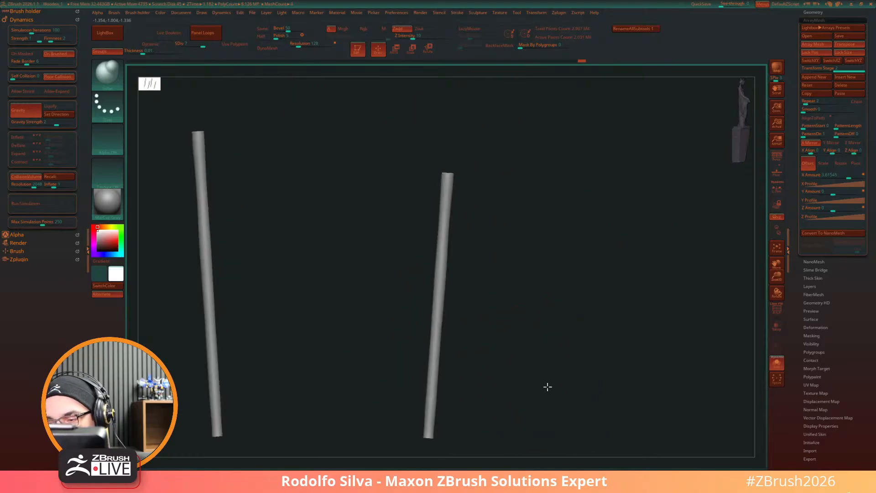
Step: Switch back to the Move Topological brush, adjust its size, and bend the post slightly at its upper and middle sections
key("n")
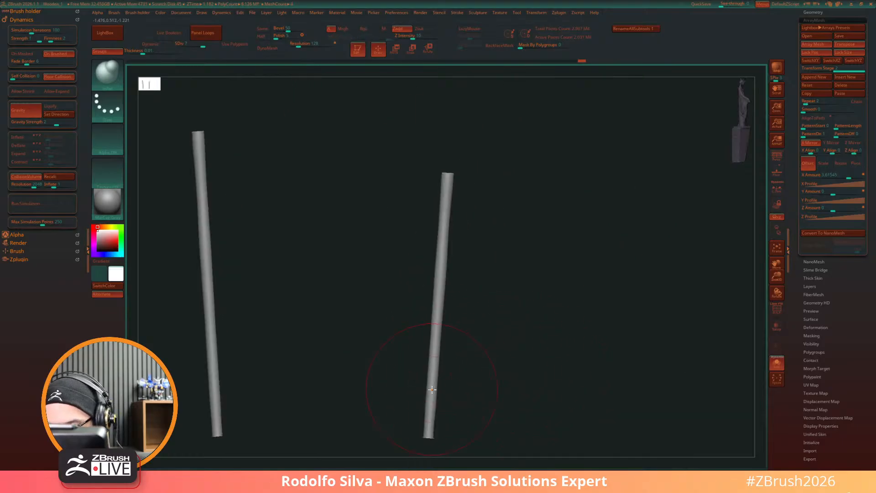
key("b")
key("m")
key("t")
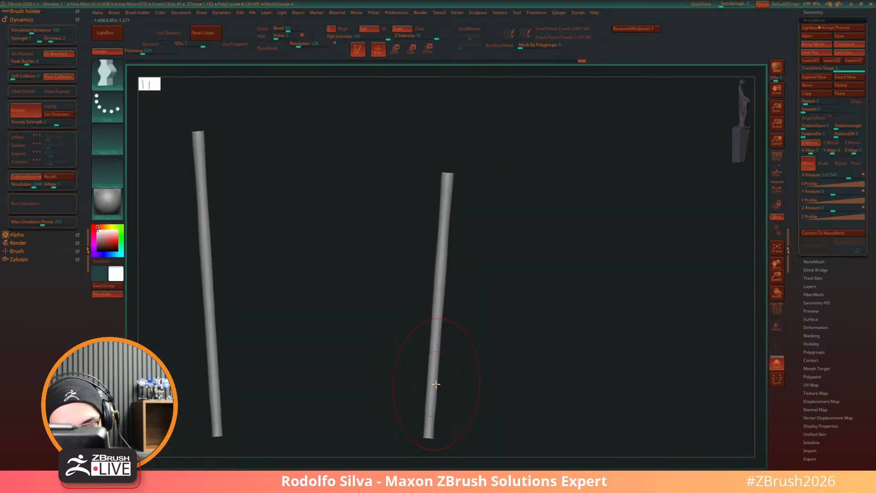
key("s")
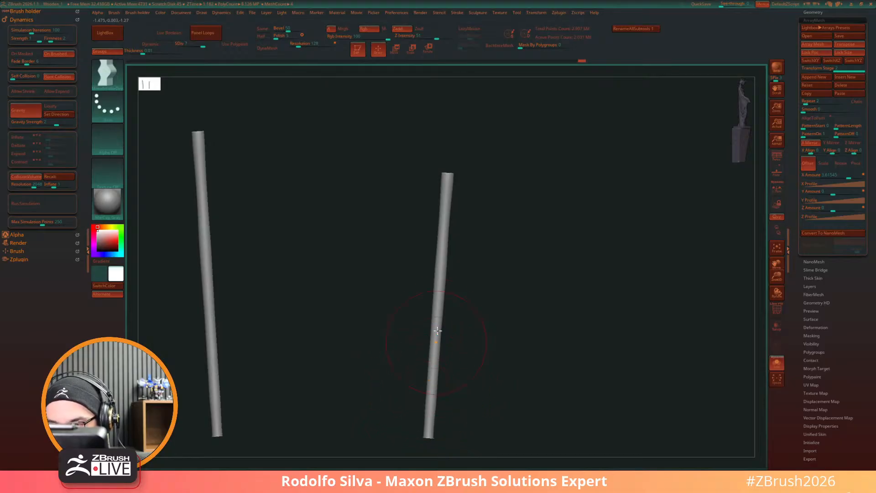
left_click_drag(446, 195, 443, 194)
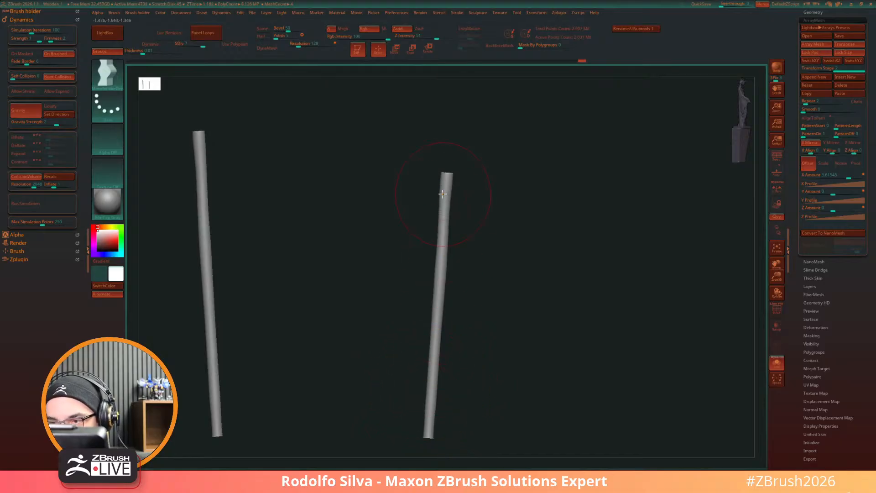
left_click_drag(442, 237, 442, 274)
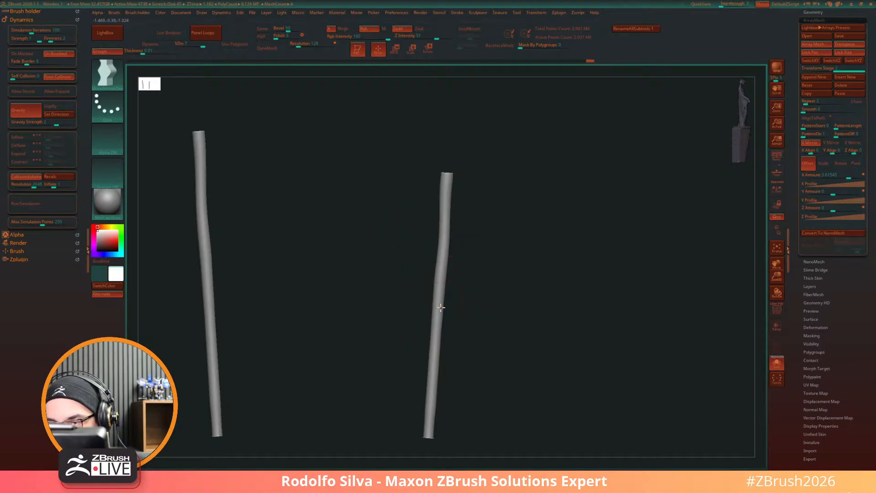
left_click_drag(440, 307, 439, 308)
left_click_drag(440, 384, 440, 384)
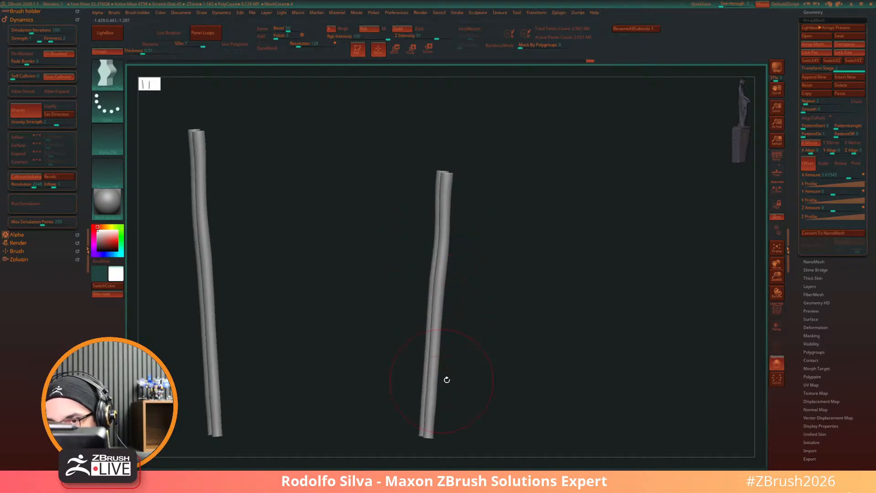
Step: Add subtle bends along the post from another viewing angle and check the shaped posts within the whole stand
left_click_drag(487, 406, 511, 406)
left_click_drag(445, 246, 442, 249)
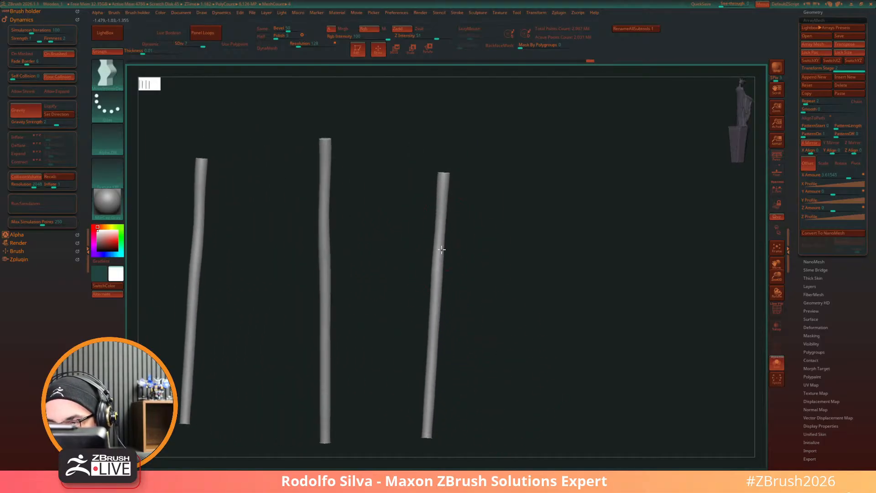
left_click_drag(435, 328, 437, 328)
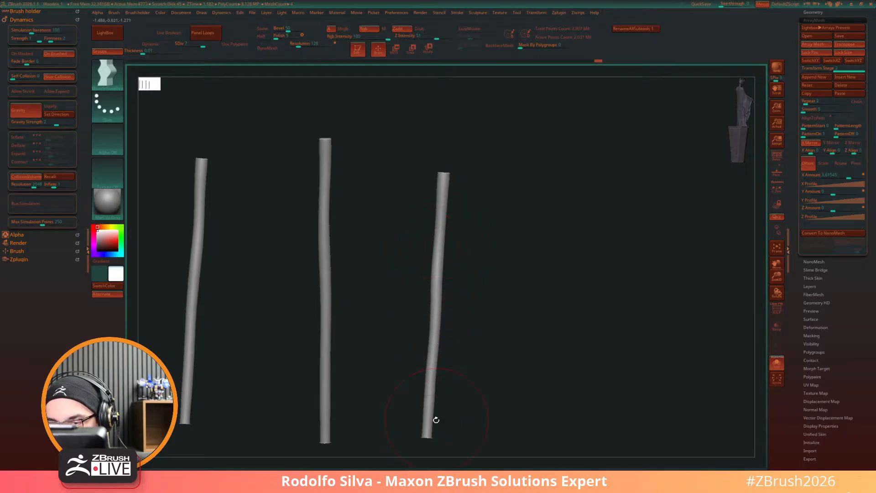
left_click_drag(430, 402, 504, 366)
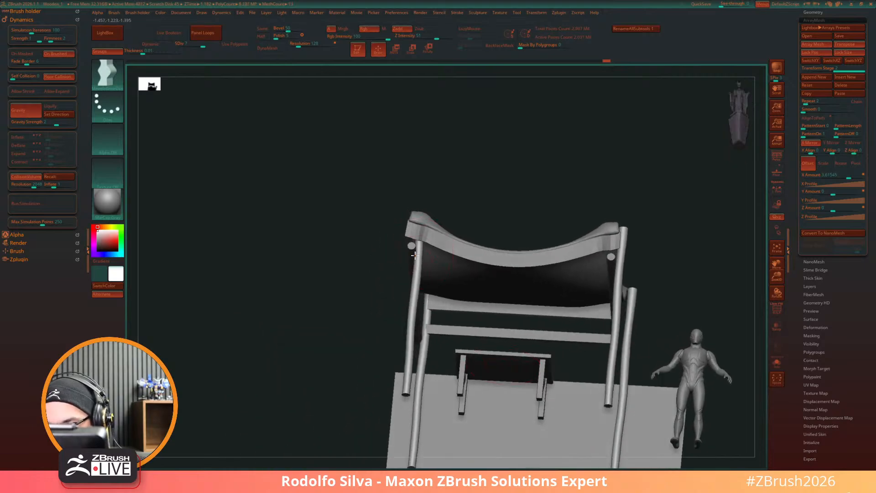
left_click_drag(334, 331, 495, 409)
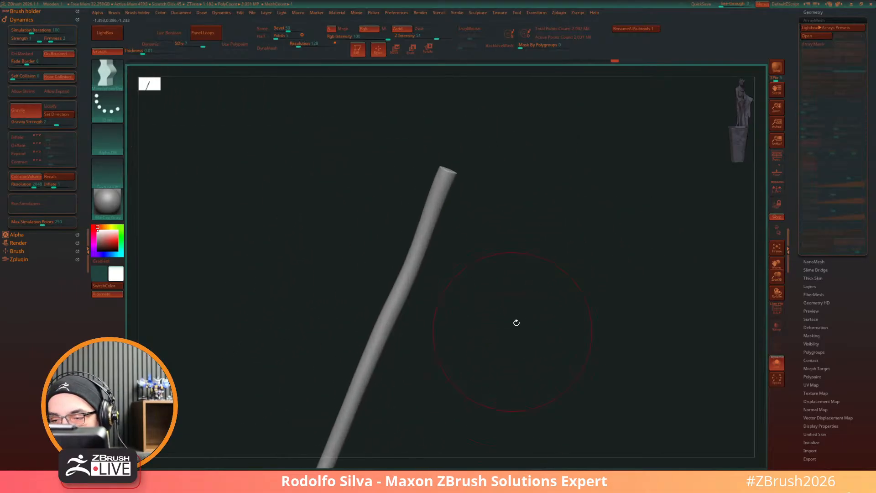
Step: Turn on the polyframe display and lower the post to its lowest subdivision level
left_click_drag(517, 322, 493, 400, "alt")
left_click_drag(504, 368, 508, 402, "alt")
mouse_move(527, 328)
left_mouse_down()
mouse_move(514, 358)
mouse_move(499, 356)
mouse_move(502, 333)
left_mouse_up()
key("s")
key("shift+f")
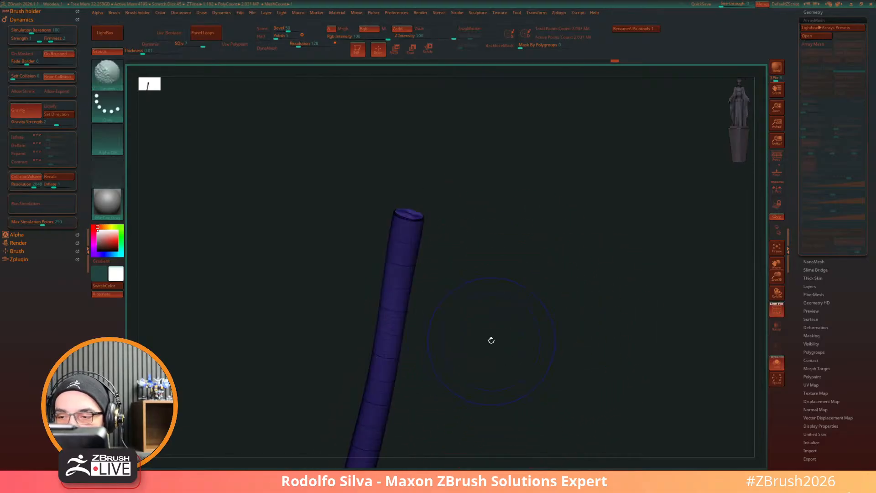
key("shift+d")
key("shift+d")
key("shift+d")
key("shift+d")
key("shift+d")
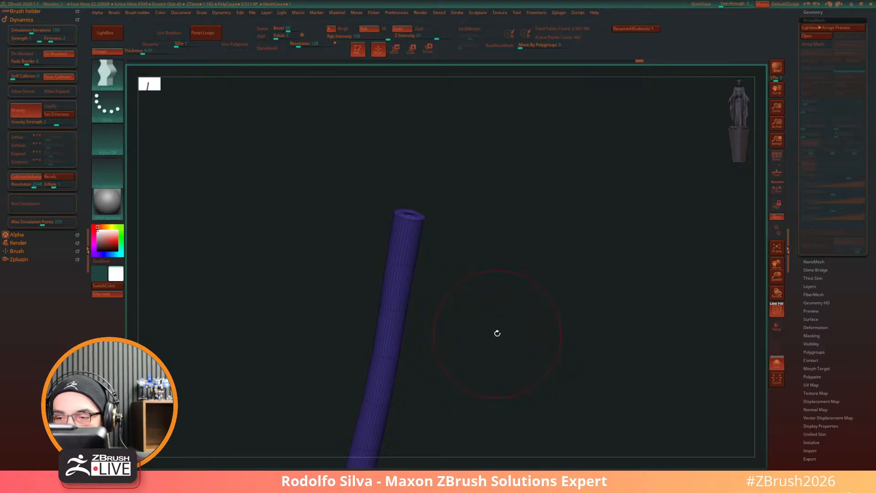
left_click_drag(498, 360, 497, 380)
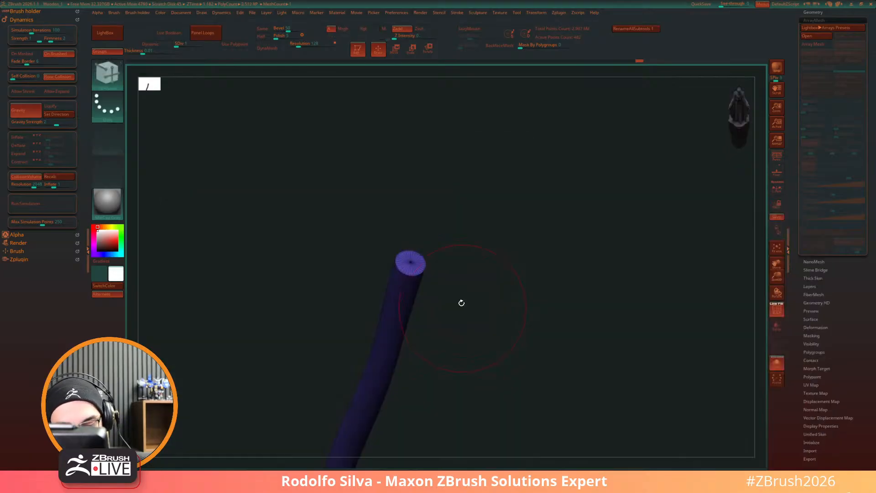
Step: Isolate the post's end caps and give them polygroups separate from the shaft
mouse_move(434, 267)
left_mouse_down()
mouse_move(458, 276)
mouse_move(459, 265)
left_mouse_up()
mouse_move(423, 181)
left_mouse_down("ctrl+alt+shift")
mouse_move(351, 215)
mouse_move(423, 218)
left_mouse_up("ctrl+alt+shift")
key("ctrl+shift+x")
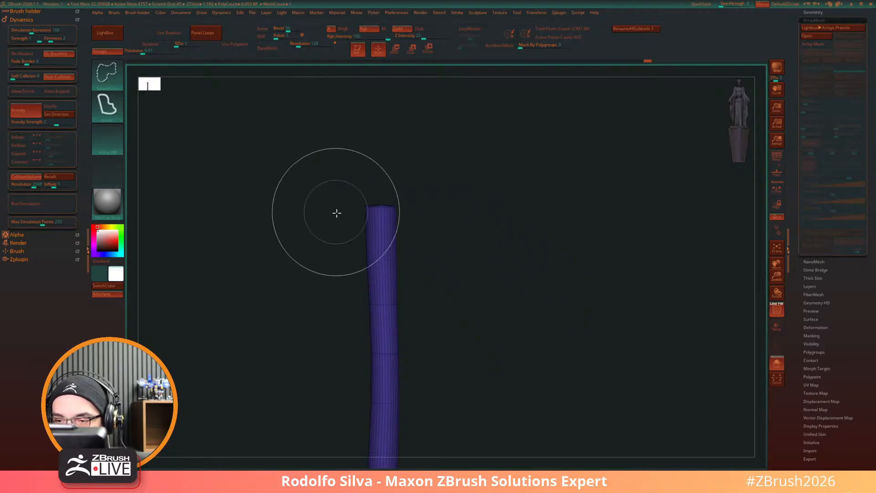
mouse_move(337, 212)
left_mouse_down("ctrl+shift")
mouse_move(470, 174)
mouse_move(466, 149)
left_mouse_up("ctrl+shift")
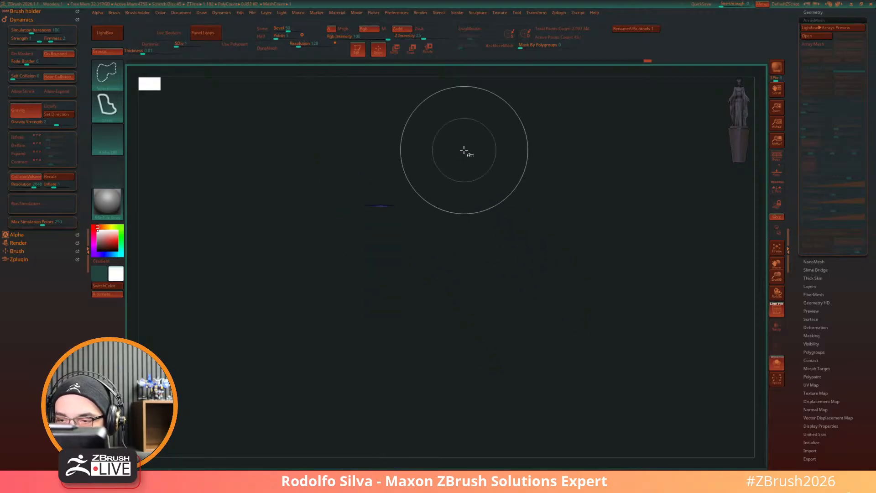
left_click(522, 311, "ctrl+shift")
left_click_drag(528, 249, 495, 396, "alt")
mouse_move(350, 276)
left_mouse_down("ctrl+alt+shift")
mouse_move(351, 238)
mouse_move(349, 255)
left_mouse_up("ctrl+alt+shift")
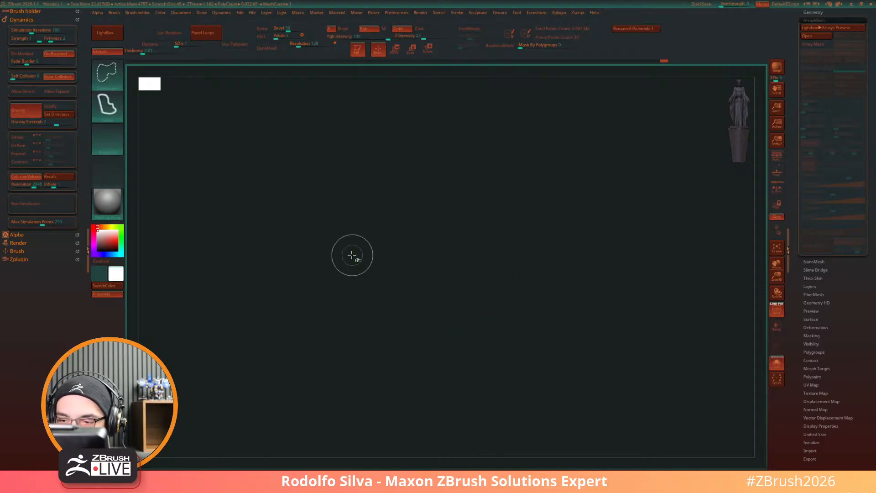
left_click(523, 322, "ctrl+shift")
left_click_drag(525, 334, 517, 272)
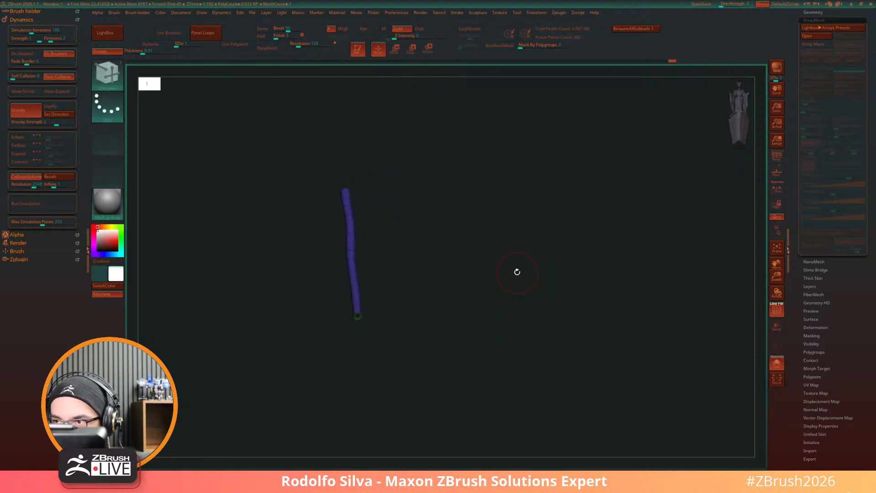
Step: Unwrap the post's UVs with UV Master, using the Polygroups option
left_click(560, 14)
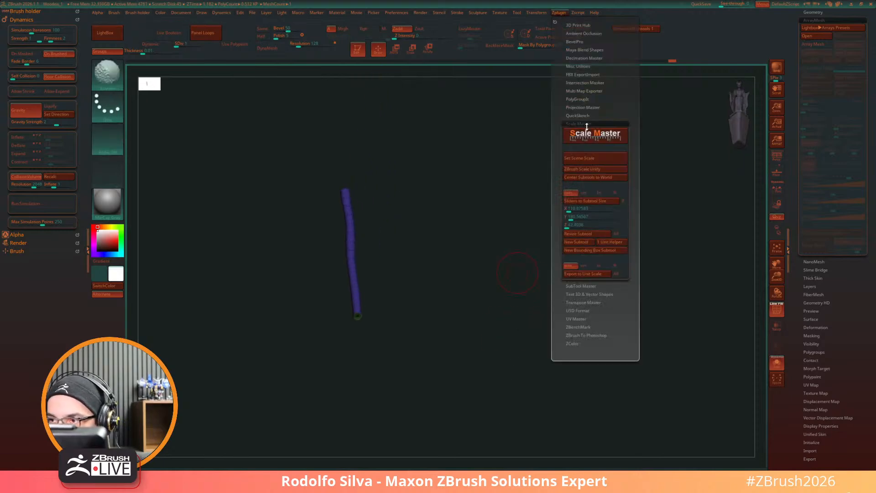
left_click(581, 318)
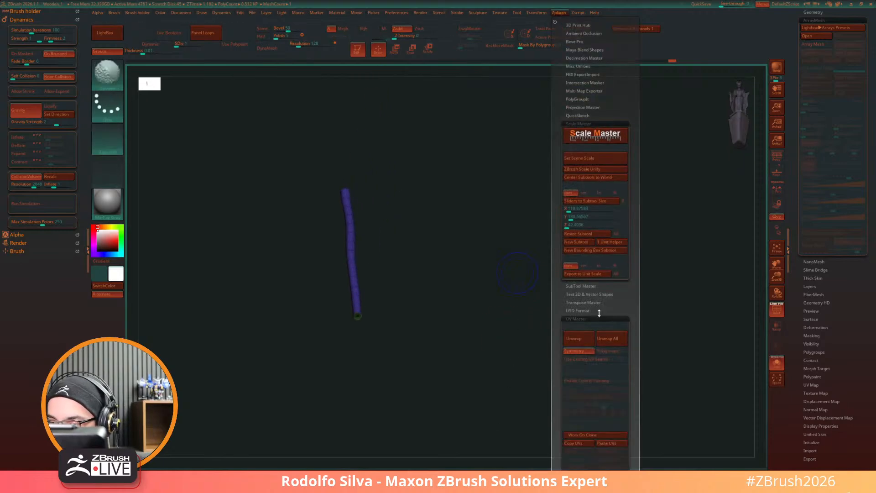
left_click(605, 353)
left_click(575, 339)
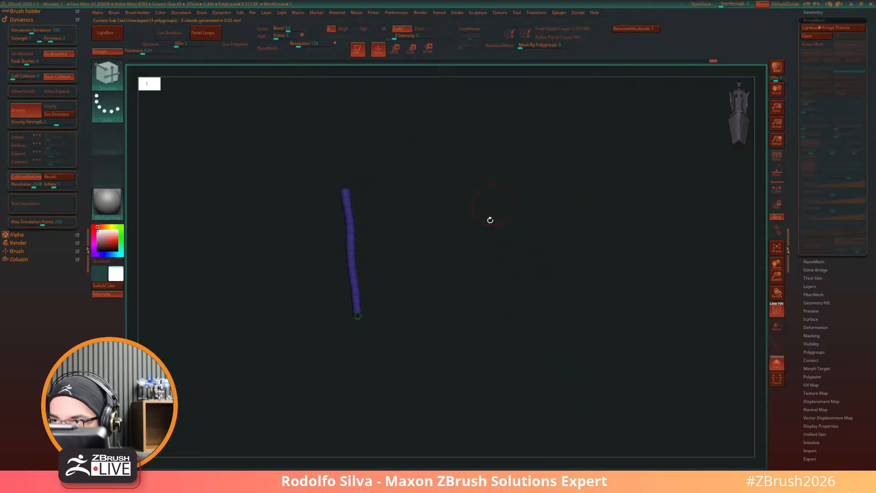
left_click_drag(490, 220, 493, 297)
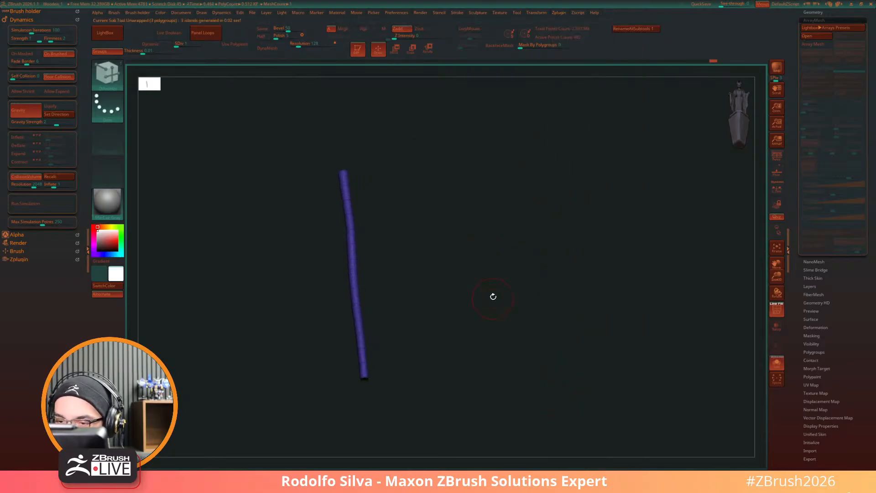
Step: Flatten the unwrapped UVs and rotate the shaft's slanted strip until it lies horizontally within the UV square
left_click(559, 12)
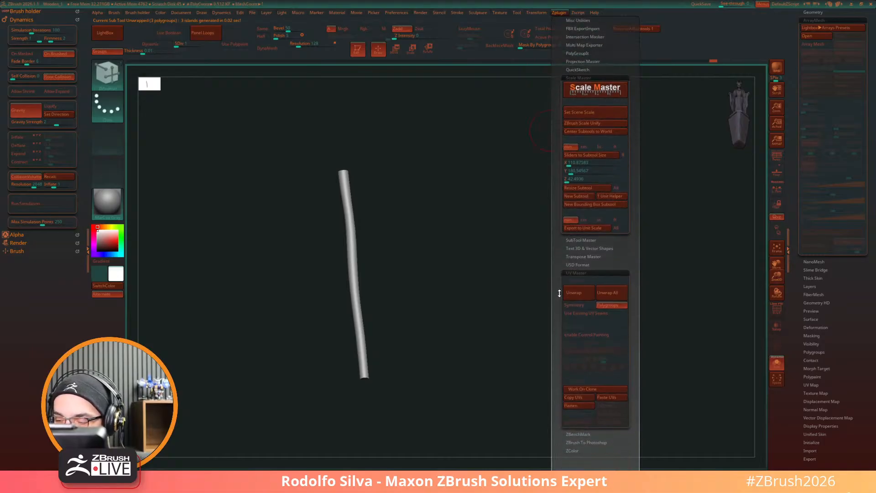
left_click(575, 405)
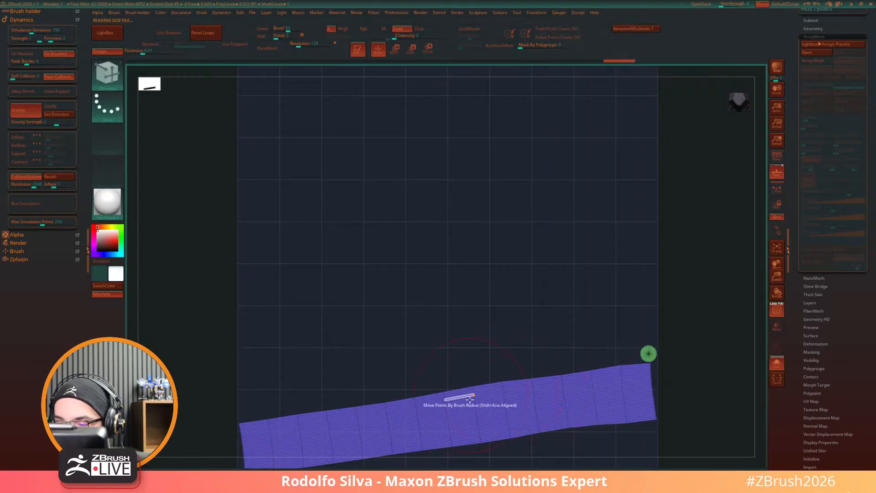
left_click(525, 406)
left_click_drag(554, 391, 557, 396)
mouse_move(675, 381)
left_mouse_down("alt")
mouse_move(679, 374)
mouse_move(668, 369)
left_mouse_up("alt")
left_click_drag(547, 369, 549, 369)
Step: Unflatten the post with UV Master and copy its adjusted UVs
left_click(559, 13)
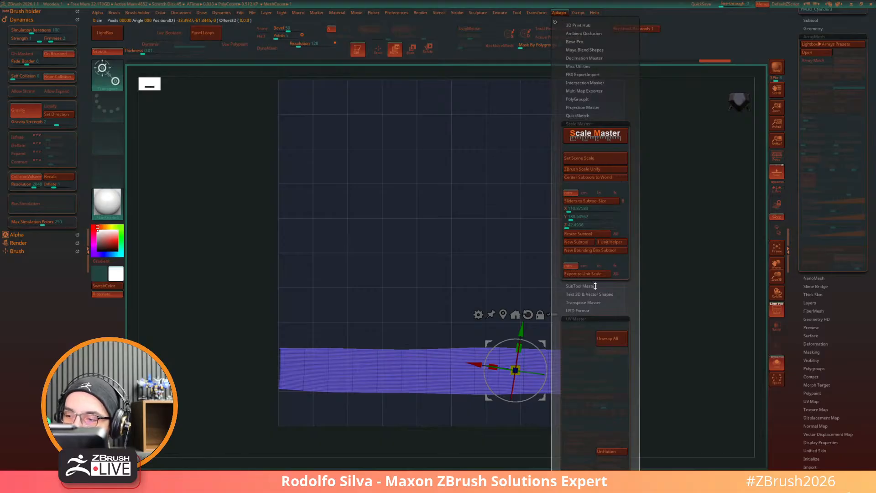
left_click(597, 123)
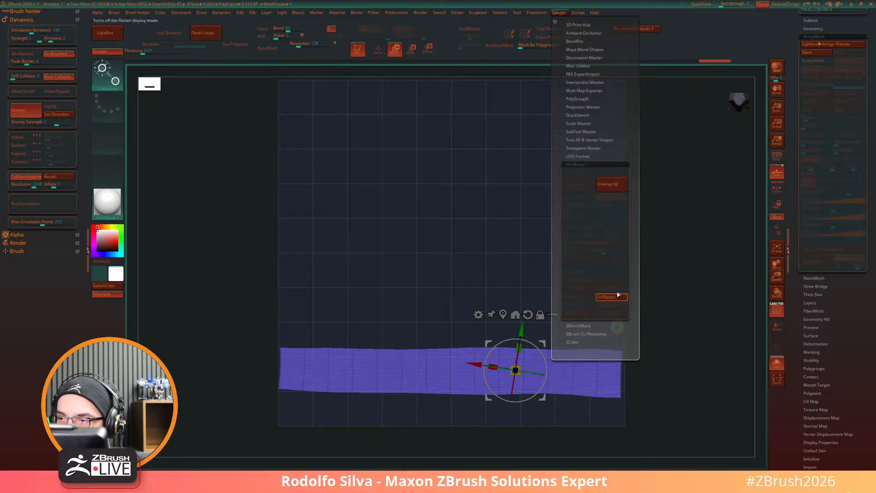
left_click(622, 297)
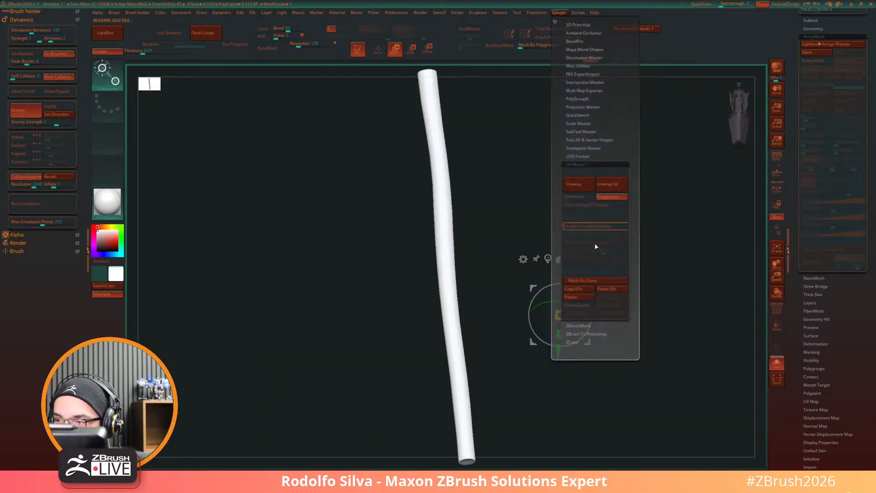
left_click(579, 289)
Step: Switch back to the original post tool and set its material to BasicMaterial
left_click_drag(796, 132, 795, 266)
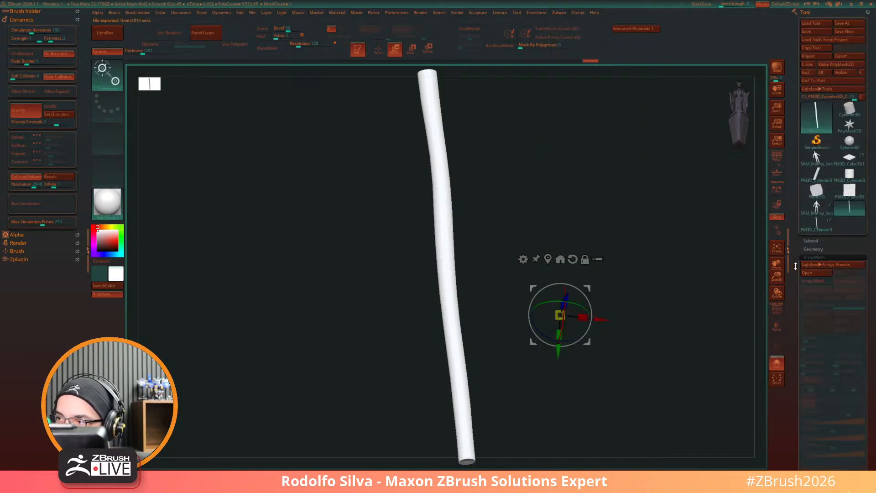
left_click(827, 227)
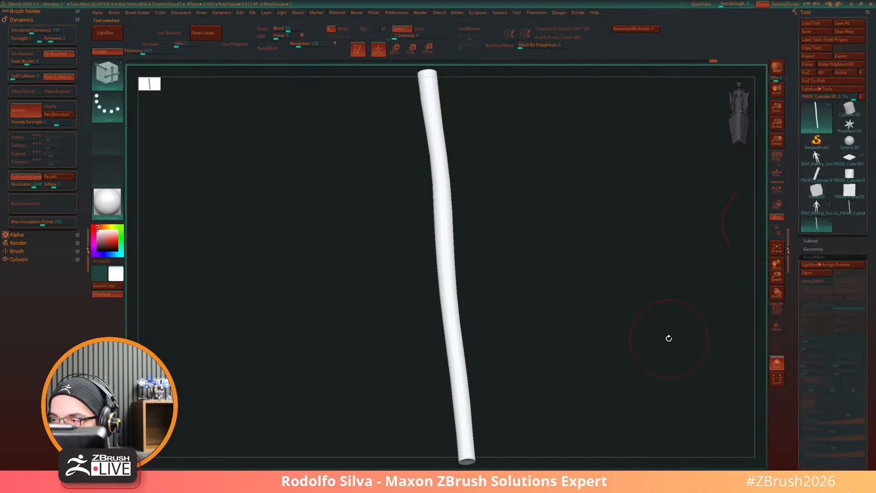
left_click(114, 205)
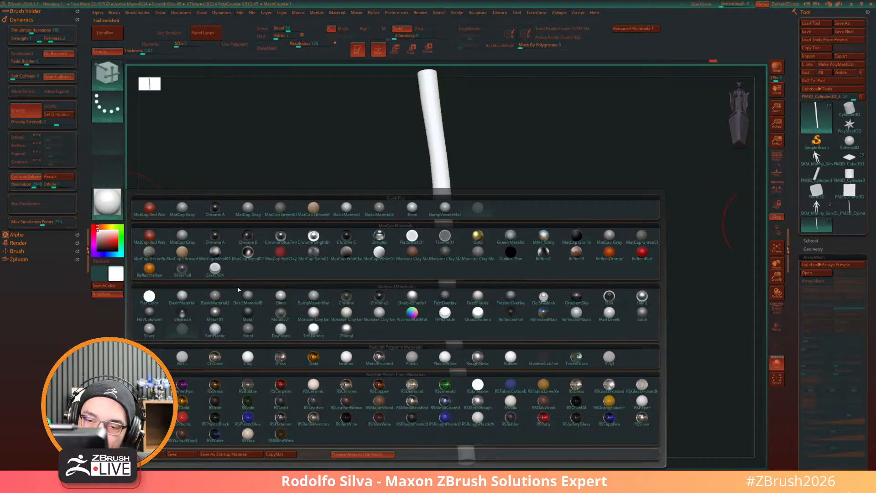
left_click(193, 301)
mouse_move(577, 348)
left_mouse_down()
mouse_move(591, 389)
mouse_move(587, 434)
mouse_move(592, 418)
left_mouse_up()
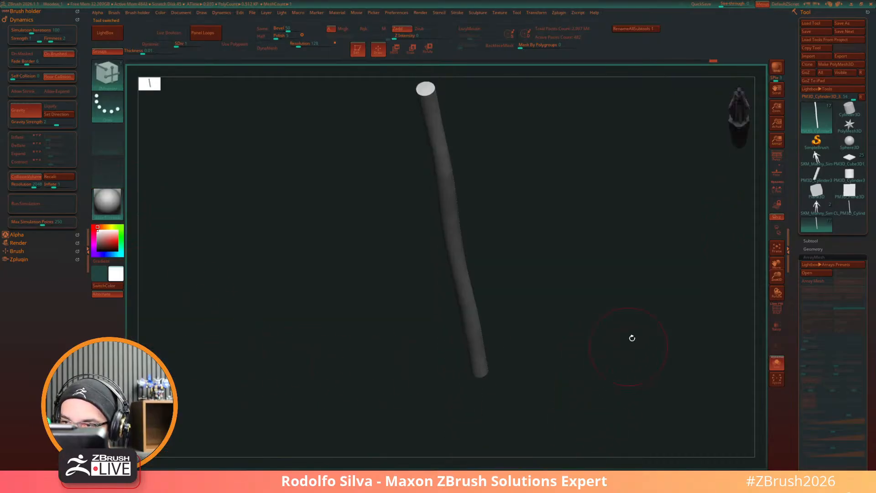
Step: Paste the copied UVs onto the original post, raise its subdivision level, and inspect the lower end with polyframe on
left_click(559, 13)
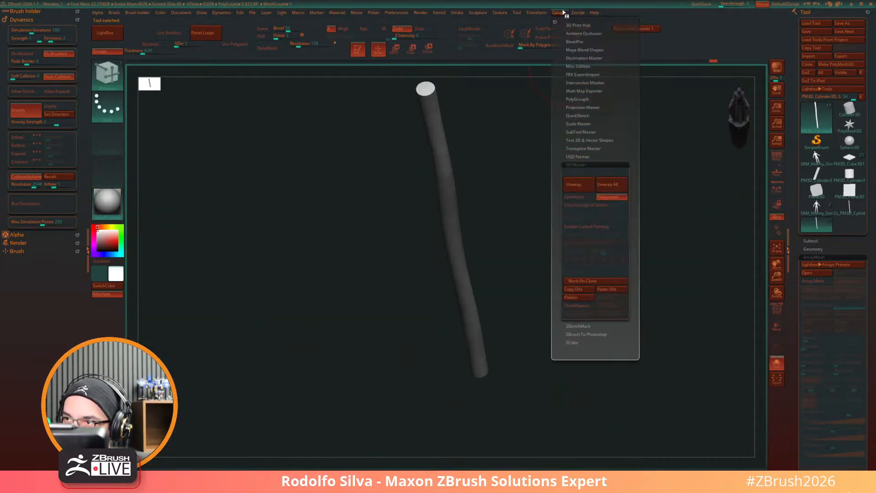
left_click(600, 291)
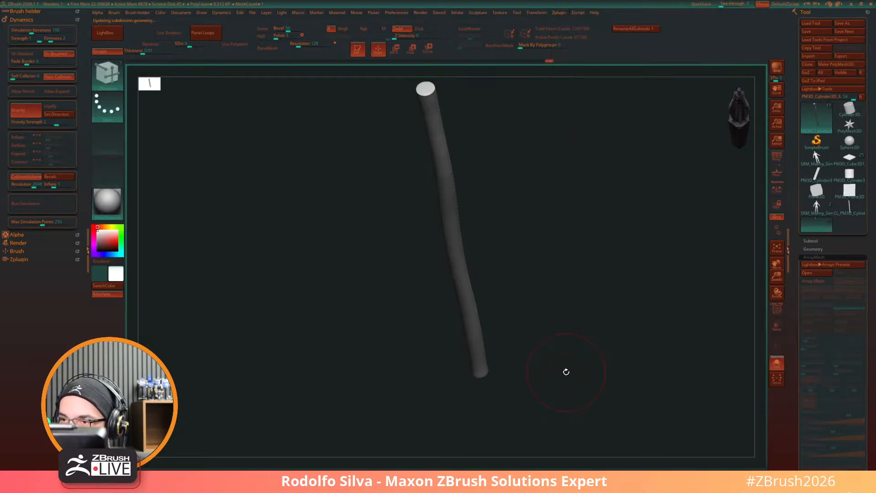
left_click_drag(567, 372, 544, 165)
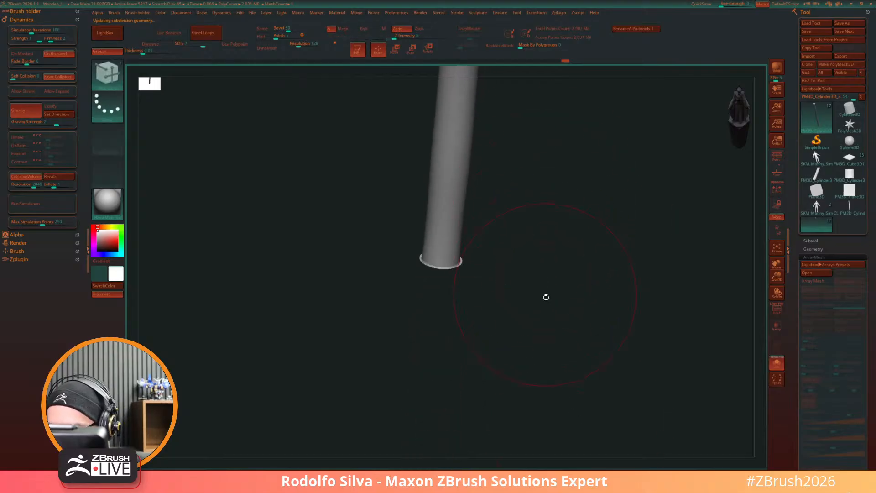
mouse_move(545, 297)
left_mouse_down()
mouse_move(534, 362)
mouse_move(532, 320)
left_mouse_up()
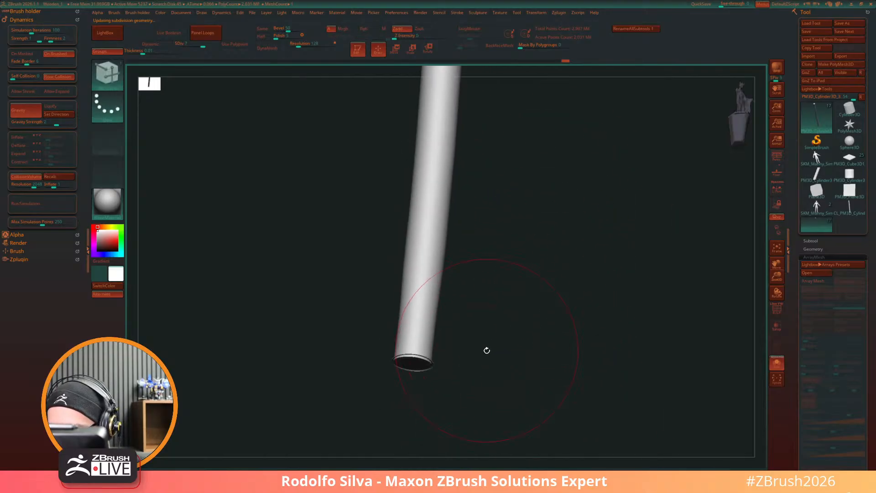
key("shift+f")
Step: Undo the recent subdivision changes and move through the undo history to the post at subdivision level 6
key("n")
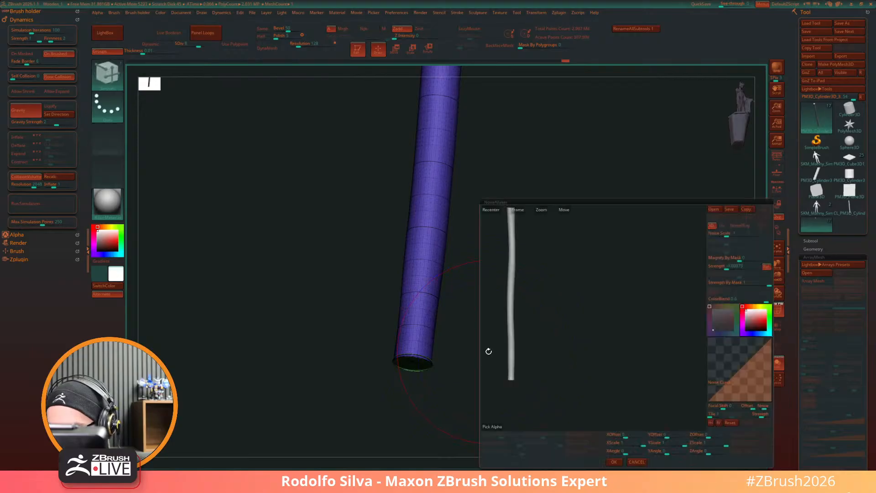
key("Escape")
left_click(813, 249)
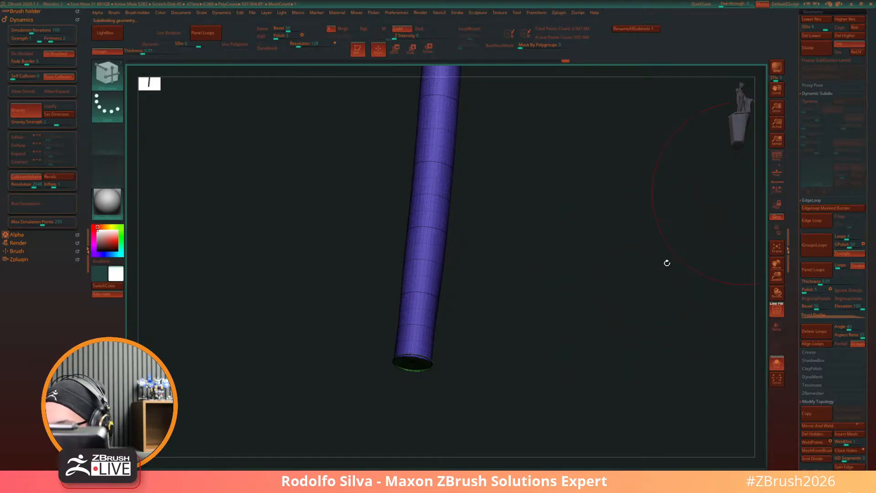
key("ctrl+z")
key("ctrl+z")
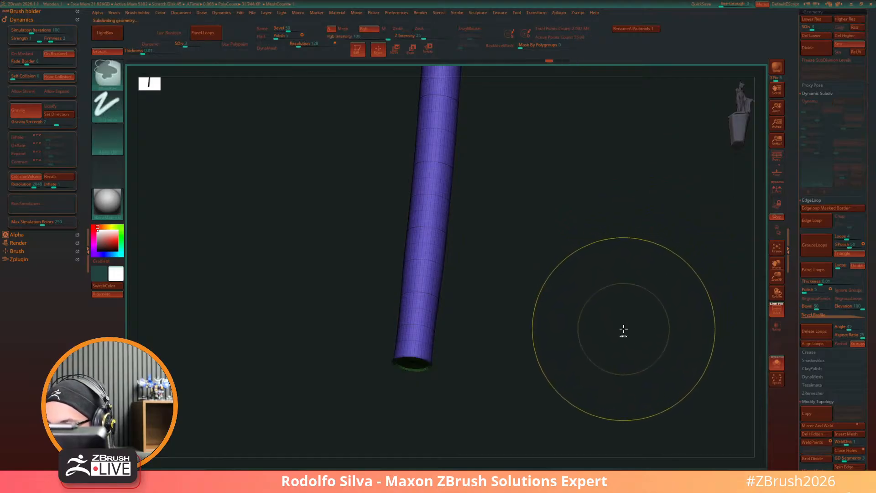
key("ctrl+z")
left_click_drag(551, 57, 573, 61)
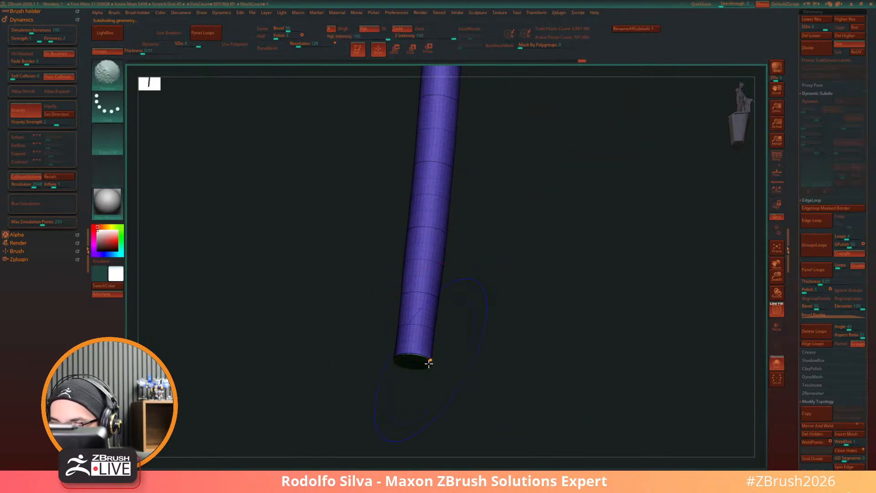
Step: Smooth the rim at the post's lower end and check the rounded top end
left_click_drag(429, 364, 442, 372, "shift")
mouse_move(516, 357)
left_mouse_down("alt")
mouse_move(516, 302)
mouse_move(518, 406)
left_mouse_up("alt")
mouse_move(551, 167)
left_mouse_down("alt")
mouse_move(535, 284)
mouse_move(539, 333)
left_mouse_up("alt")
mouse_move(466, 395)
left_mouse_down()
mouse_move(515, 261)
mouse_move(538, 374)
mouse_move(554, 355)
mouse_move(554, 309)
left_mouse_up()
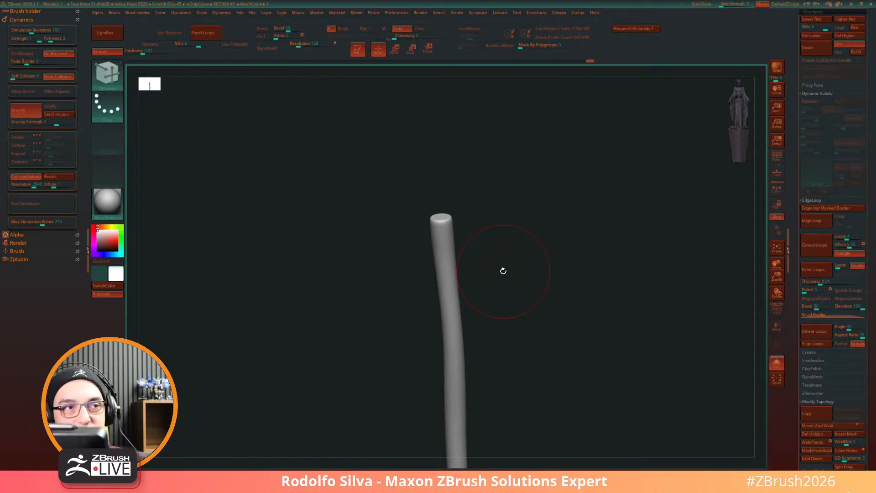
left_click_drag(502, 270, 471, 288)
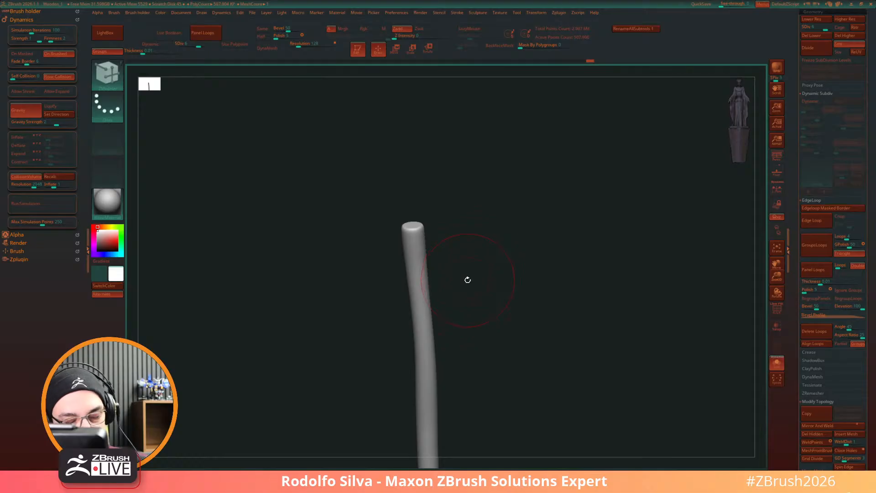
Step: Open the surface noise editor for the bent wooden post
left_click_drag(797, 186, 791, 125)
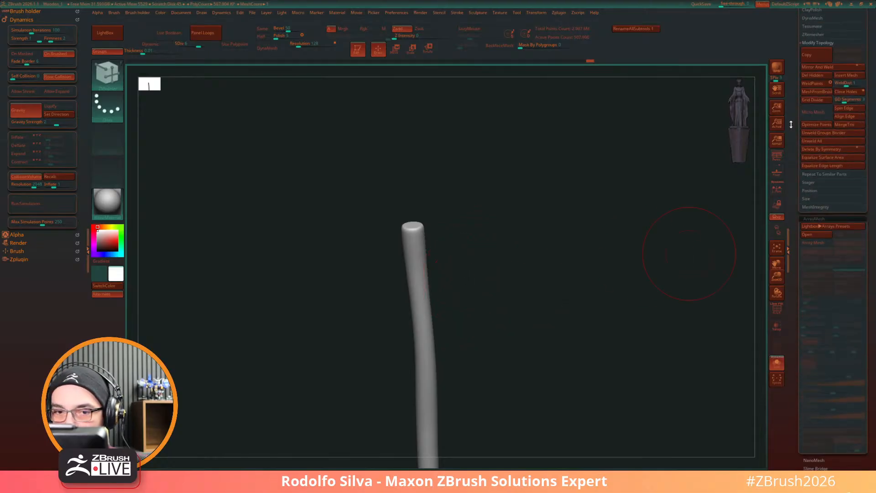
left_click(814, 219)
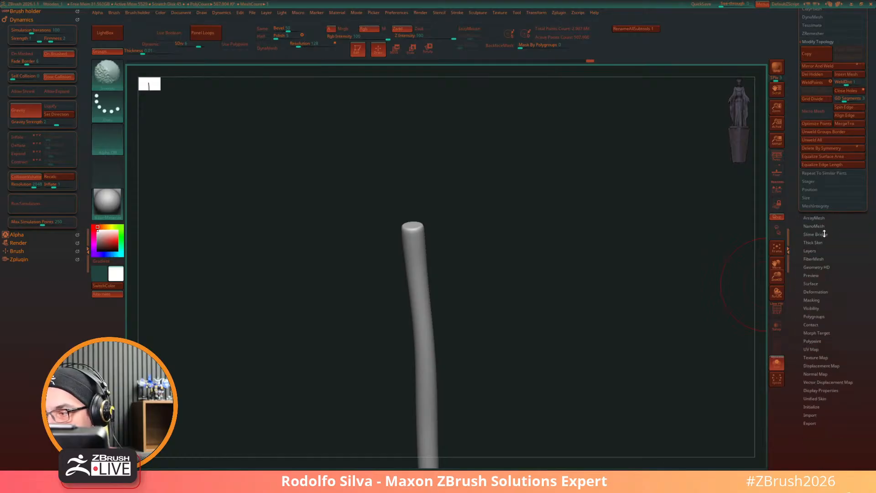
left_click(811, 283)
left_click(832, 294)
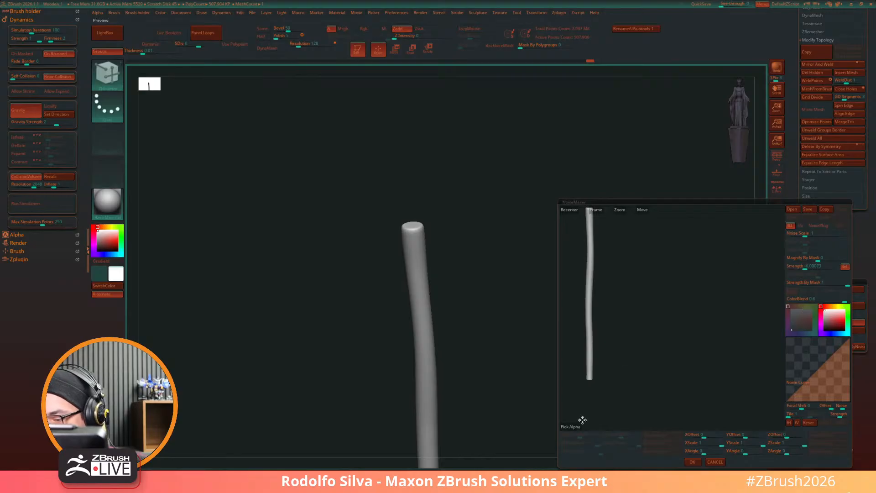
Step: Load WoodRough0106_1_350.jpg from the LightBox Textures folder as the noise alpha
left_click(569, 427)
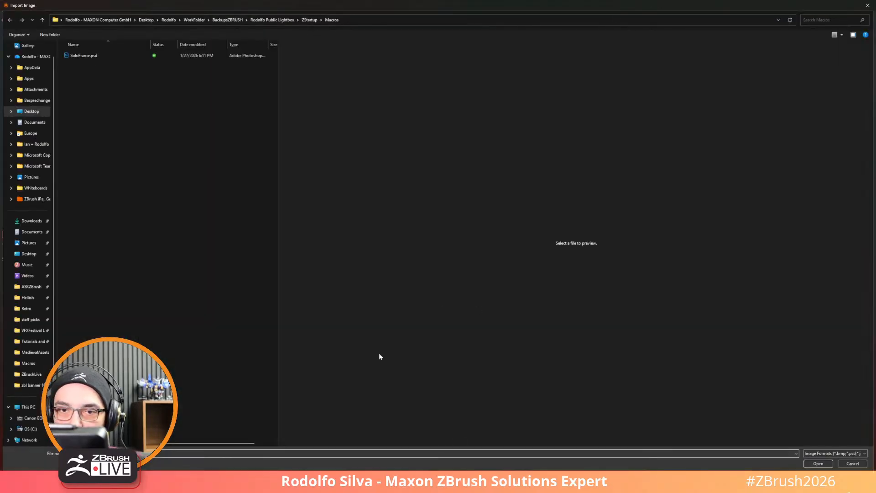
left_click(40, 362)
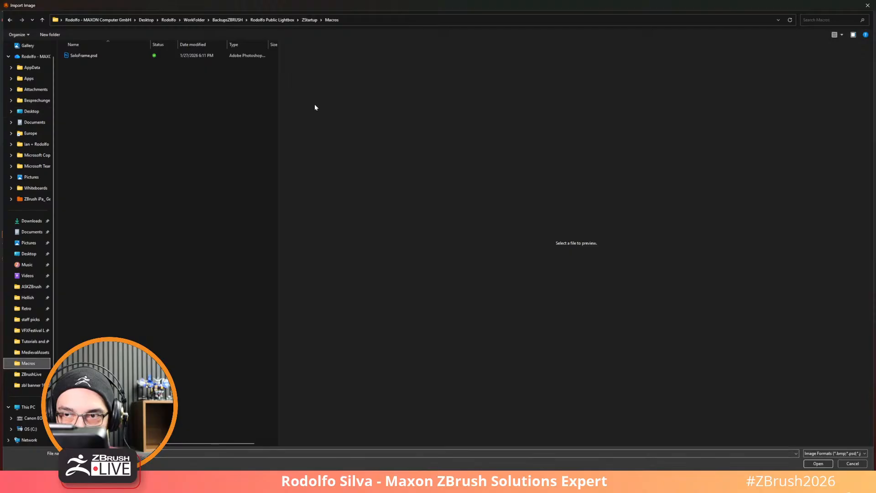
left_click(309, 20)
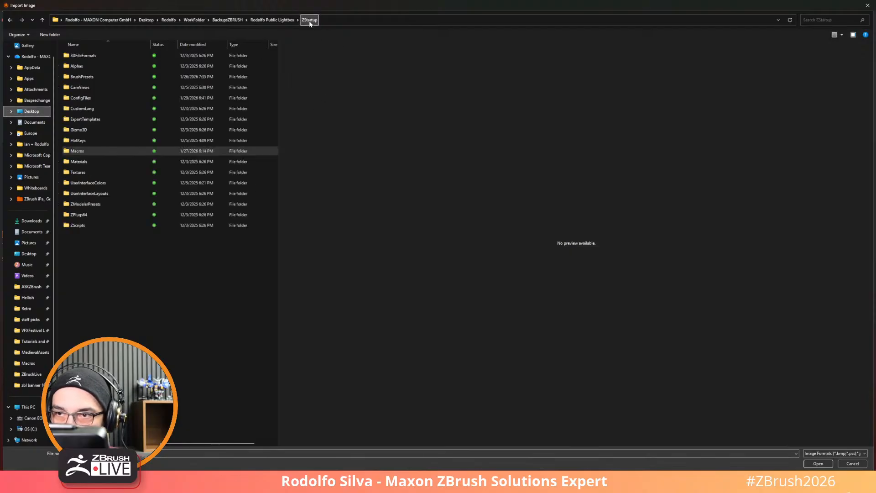
double_click(100, 172)
left_click(264, 20)
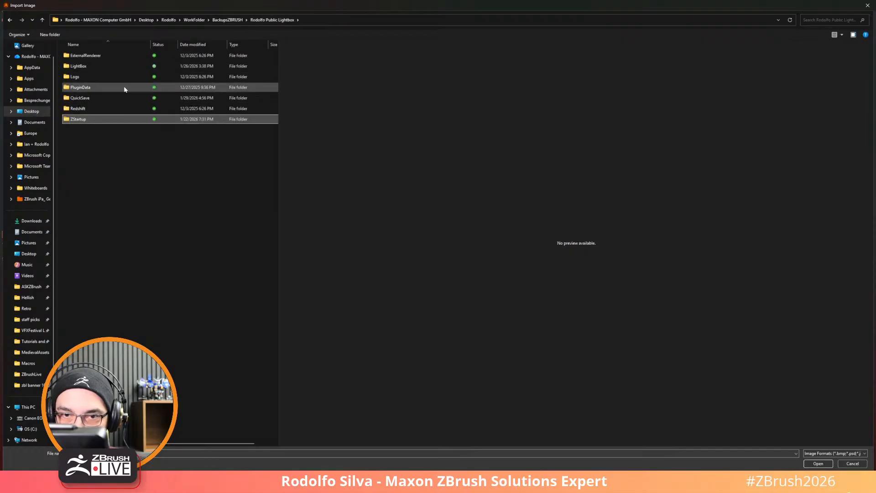
double_click(106, 69)
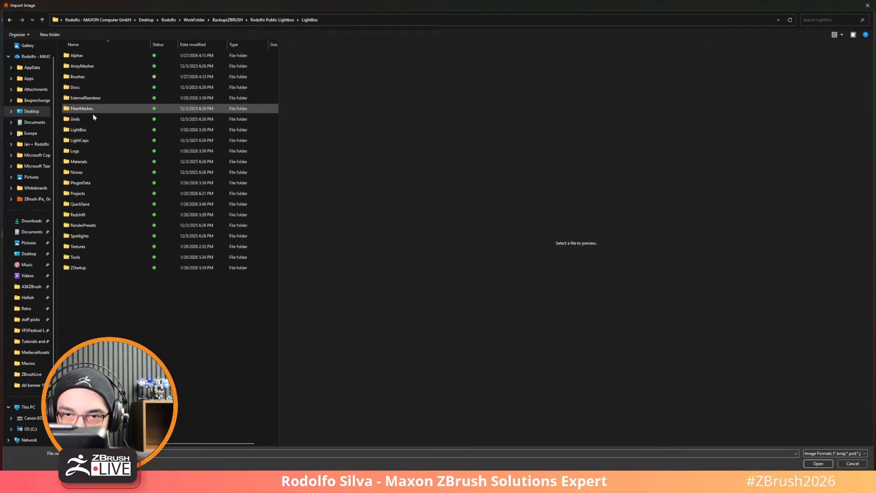
double_click(78, 246)
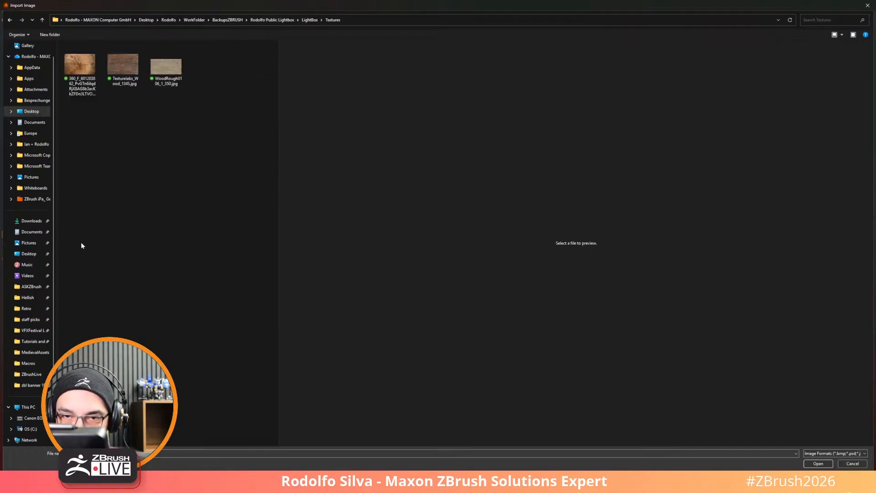
left_click(163, 61)
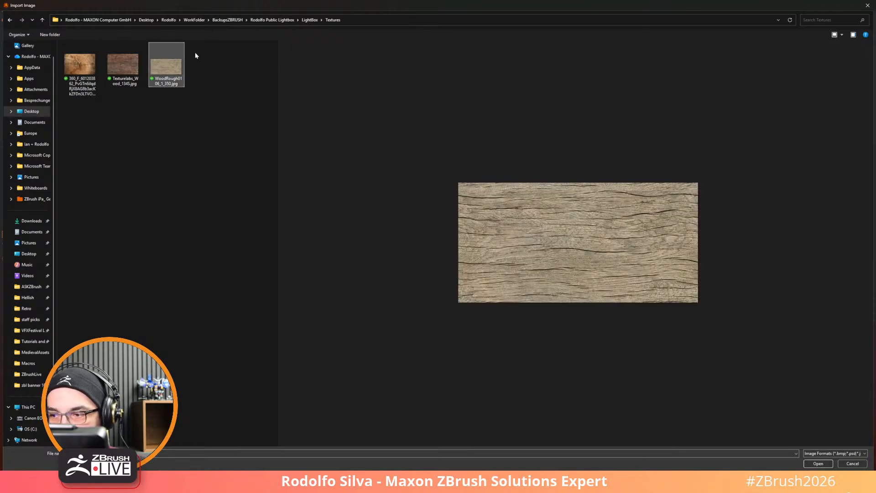
double_click(175, 61)
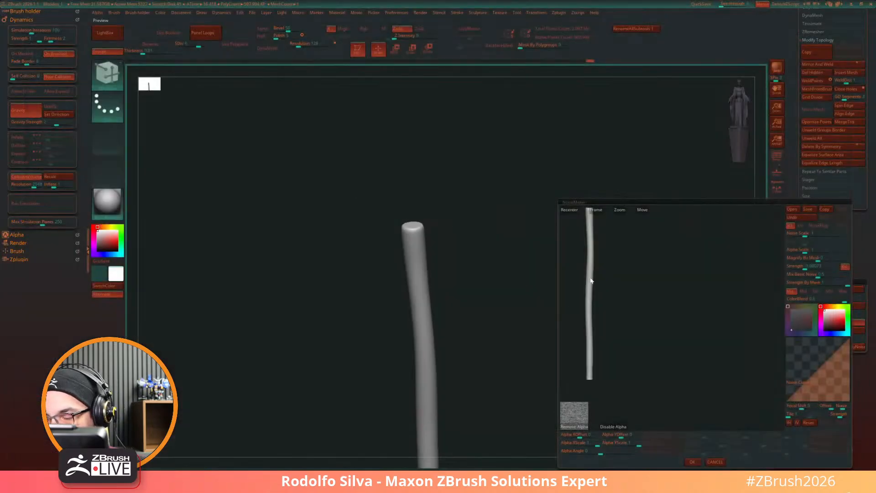
Step: Rotate the wood alpha, remove the basic noise mix by setting it to 0, and set the noise strength to about -0.0074
left_click(594, 211)
left_click_drag(700, 270, 630, 326)
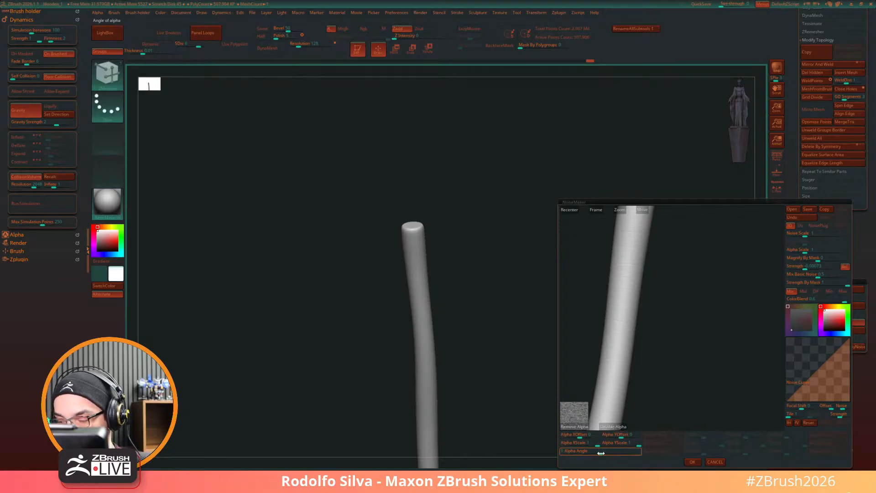
left_click_drag(601, 453, 617, 454)
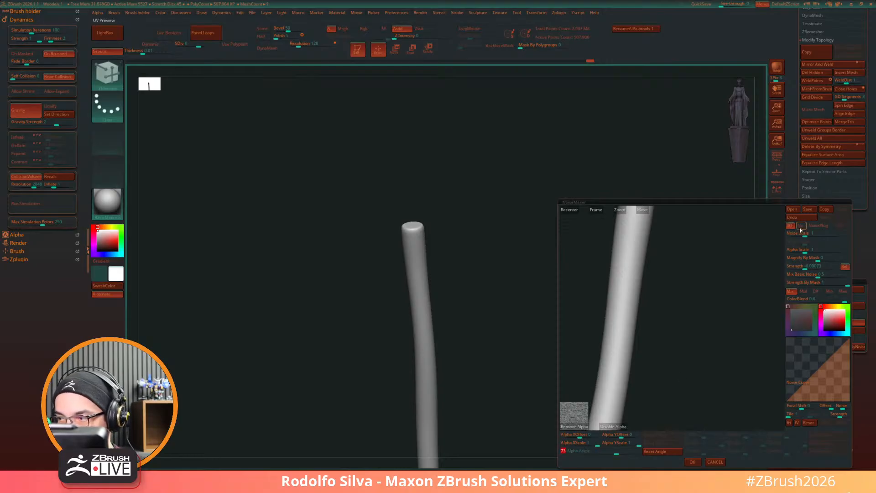
left_click_drag(683, 353, 667, 345)
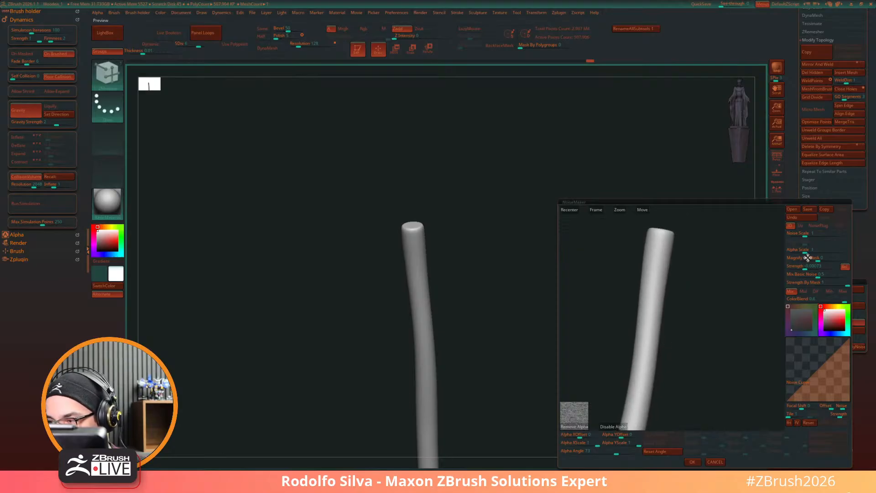
mouse_move(814, 274)
left_mouse_down()
mouse_move(784, 277)
mouse_move(799, 269)
left_mouse_up()
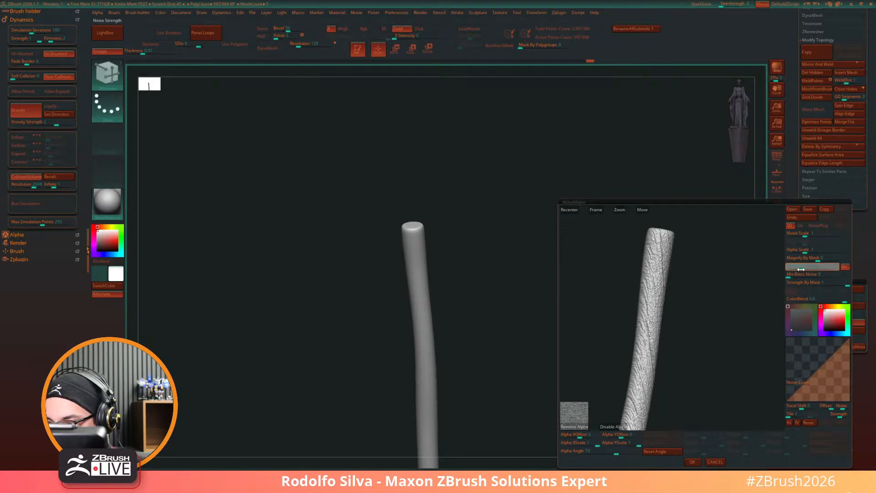
Step: Switch the noise projection to UV and set the alpha angle to 0 so the grain runs along the post
left_click_drag(714, 352, 705, 271)
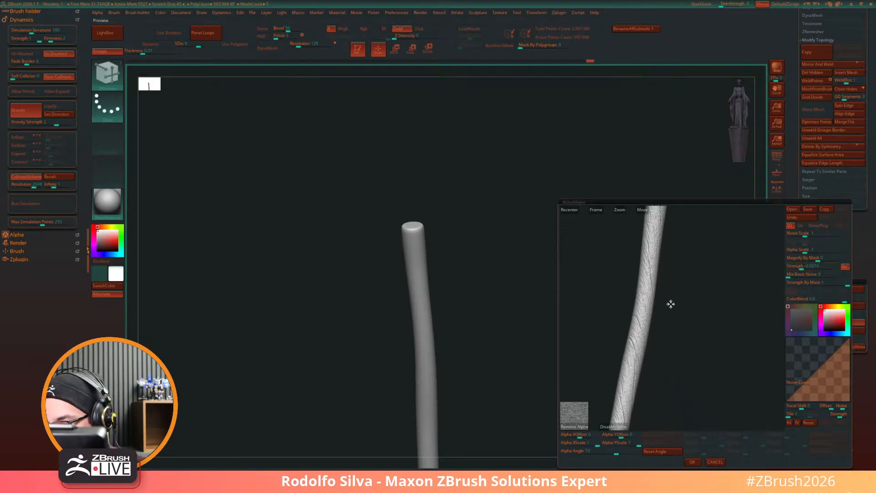
left_click_drag(612, 451, 619, 451)
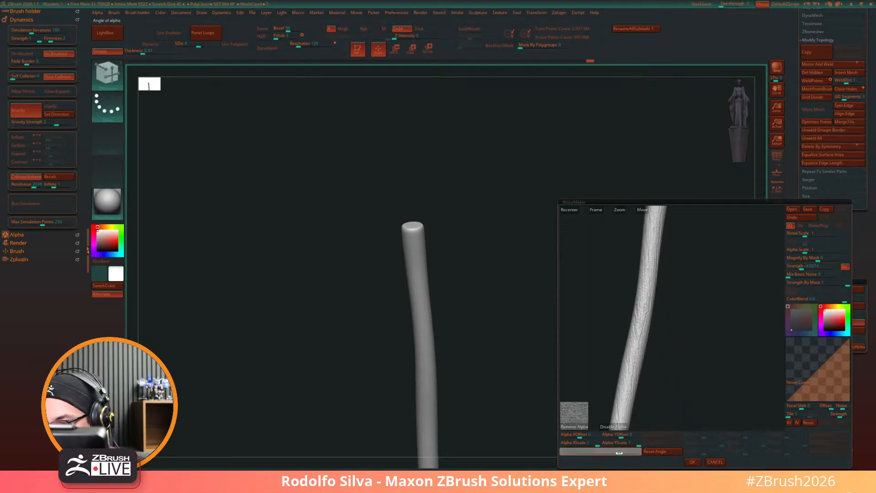
left_click(801, 225)
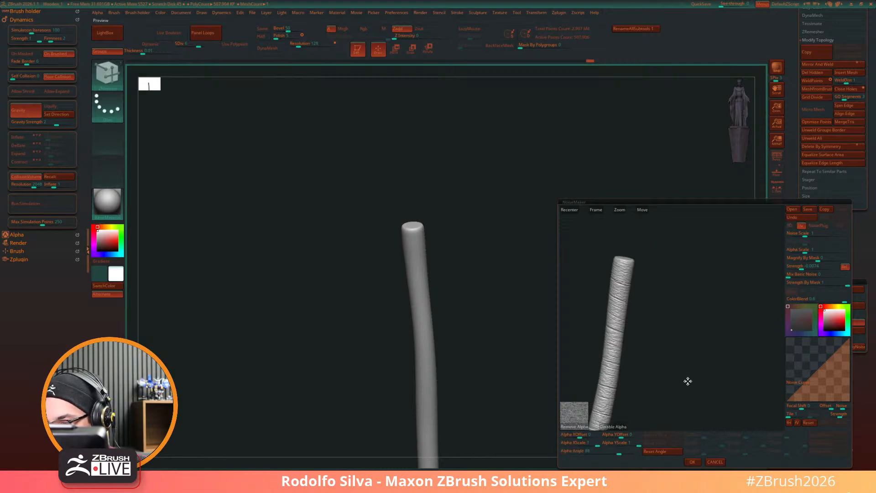
left_click_drag(618, 452, 597, 451)
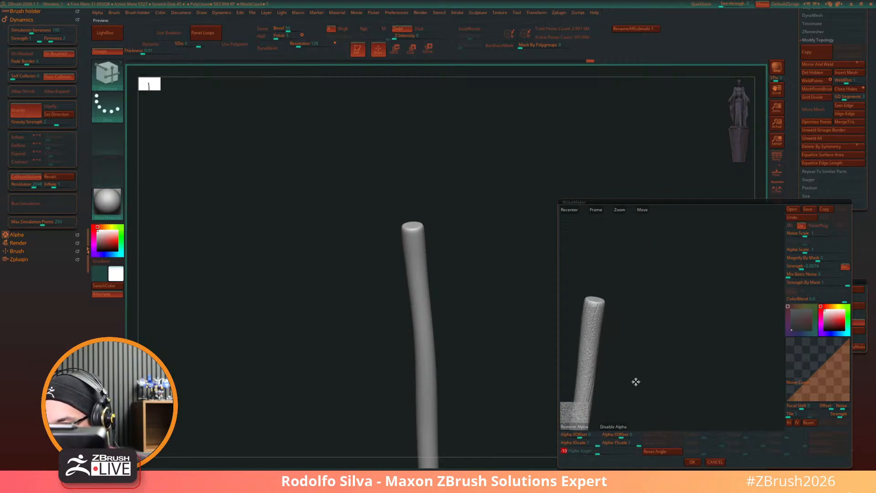
left_click_drag(635, 381, 678, 315, "alt")
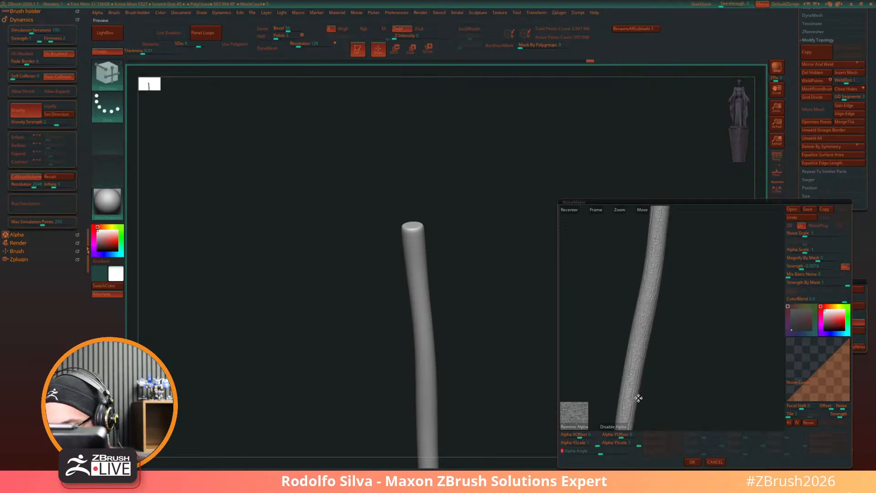
left_click_drag(638, 399, 695, 400)
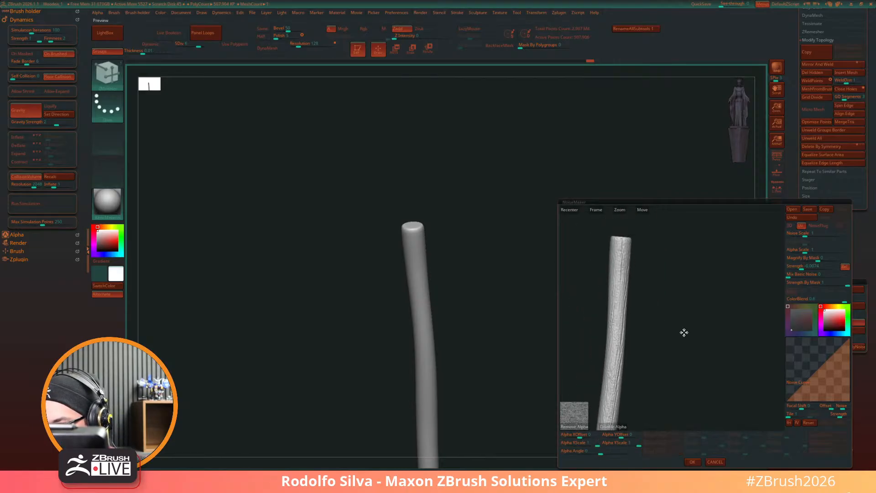
Step: Try an alpha scale of 2, set it to 0.5 instead, and accept the noise settings
left_click(810, 248)
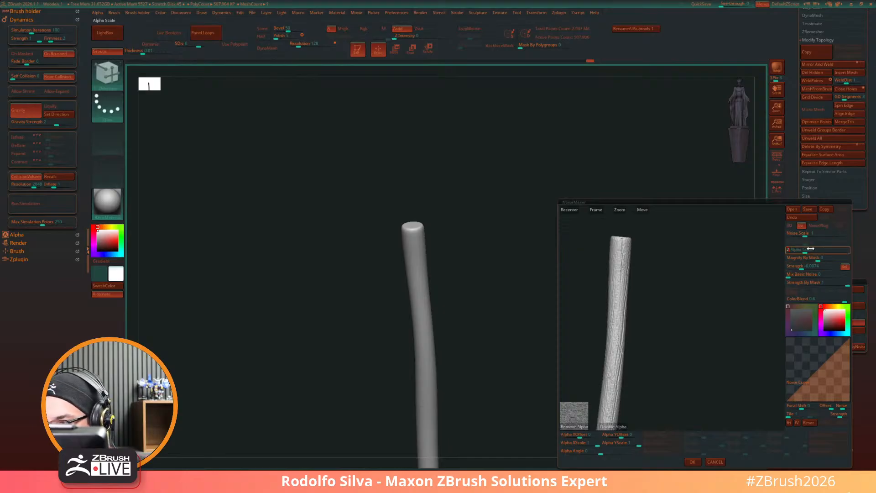
key("Return")
left_click(810, 256)
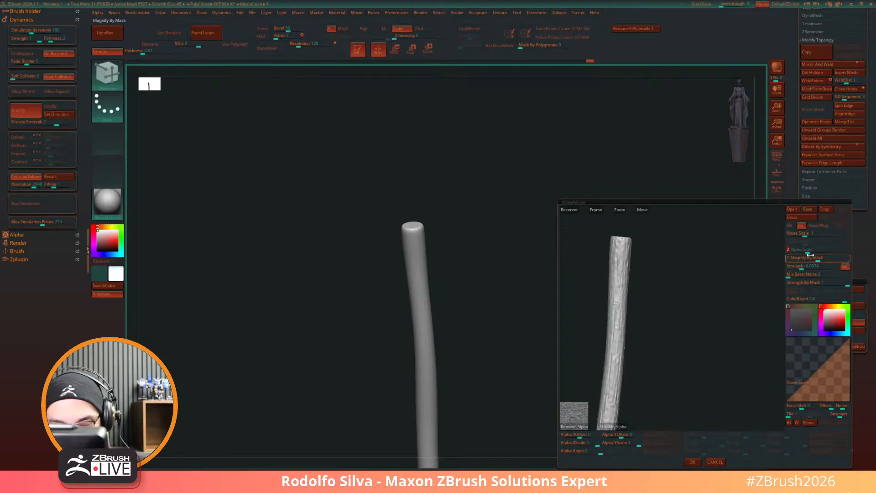
key("Return")
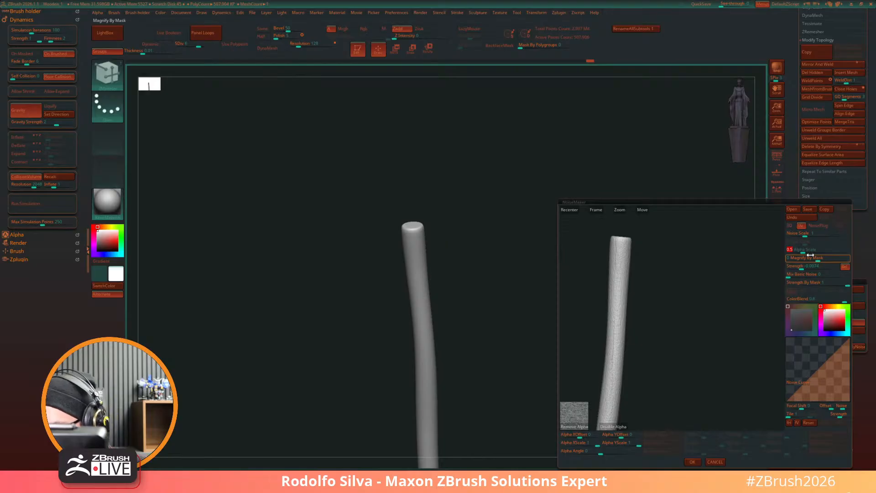
left_click_drag(619, 260, 685, 328)
left_click_drag(733, 352, 702, 316)
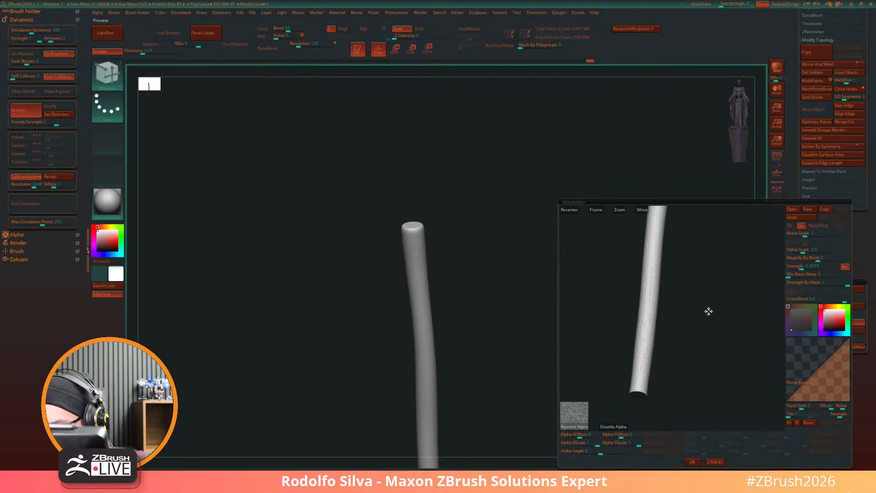
left_click(692, 461)
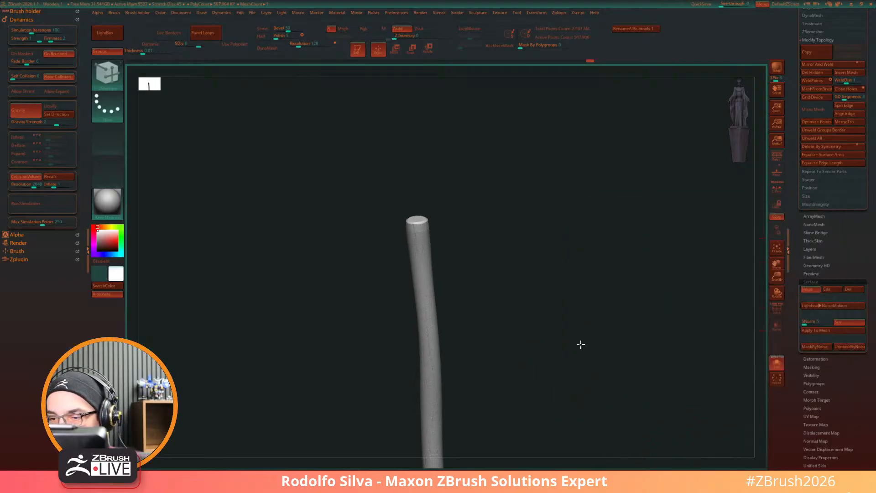
Step: Apply the wood-grain noise to the post's mesh and inspect the surface
mouse_move(581, 344)
left_mouse_down()
mouse_move(570, 321)
mouse_move(579, 301)
left_mouse_up()
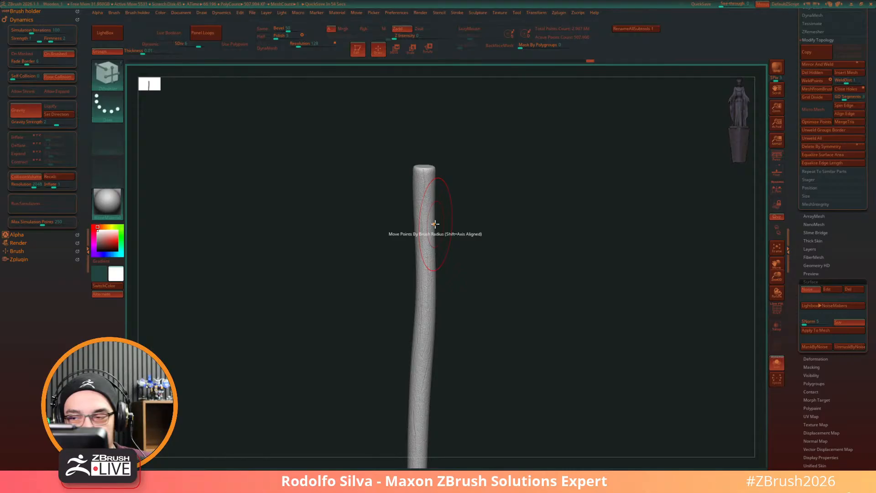
right_click_drag(526, 302, 530, 237, "ctrl")
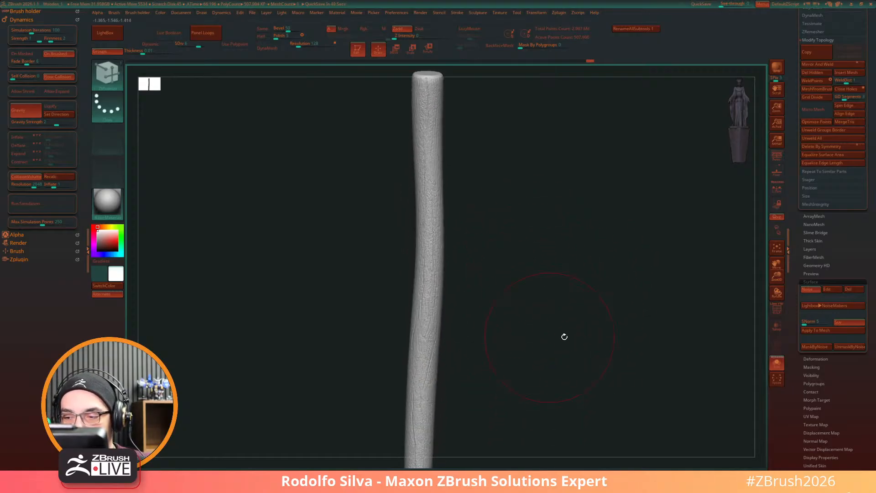
left_click(816, 330)
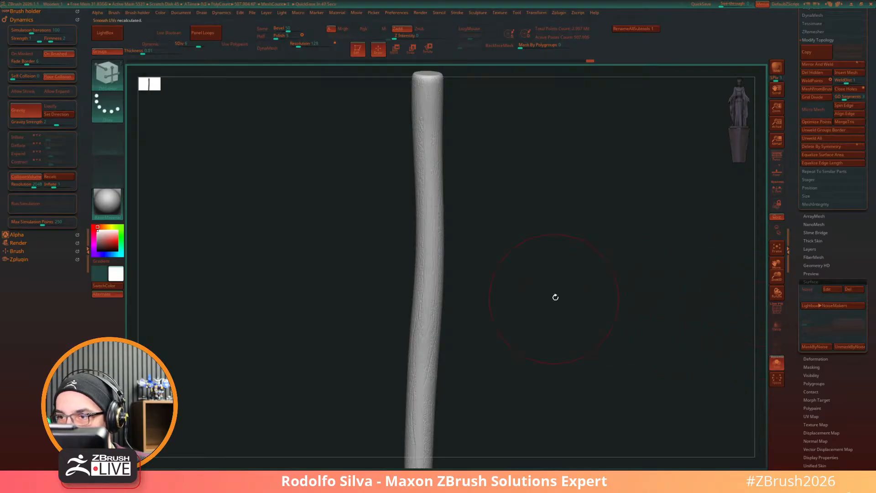
right_click_drag(556, 297, 558, 322, "alt")
Step: Turn the surface noise back on, strengthen it for deeper grain, and apply it to the mesh
left_click(807, 290)
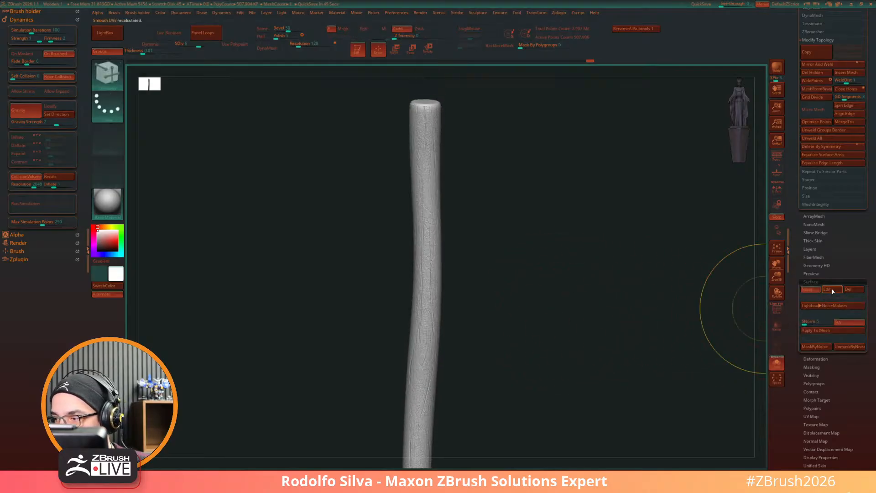
left_click(832, 289)
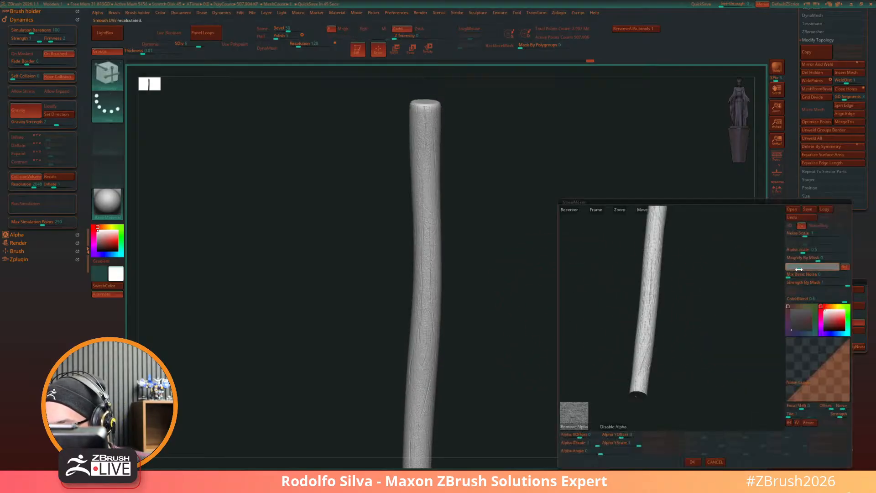
left_click(692, 462)
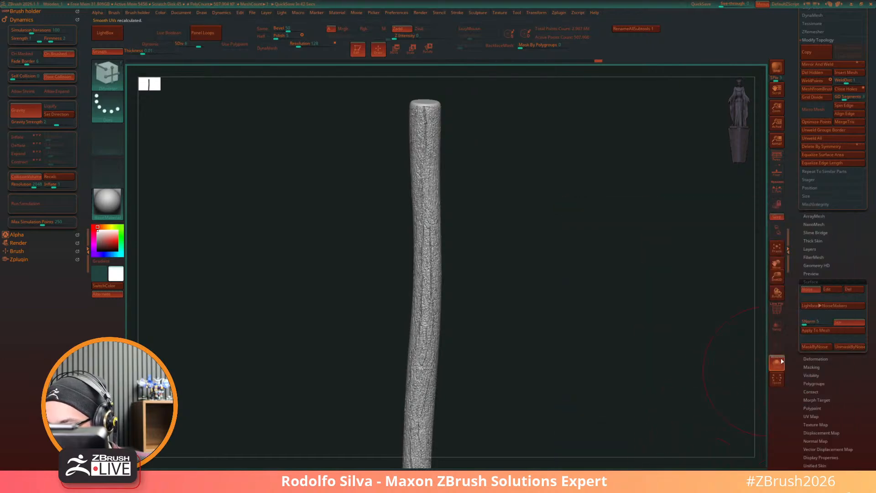
left_click(815, 330)
Step: Inspect the post's upper end with polyframe on, undo the applied noise, and subdivide the post to level 7
left_click_drag(600, 350, 659, 424)
key("shift+f")
key("ctrl+z")
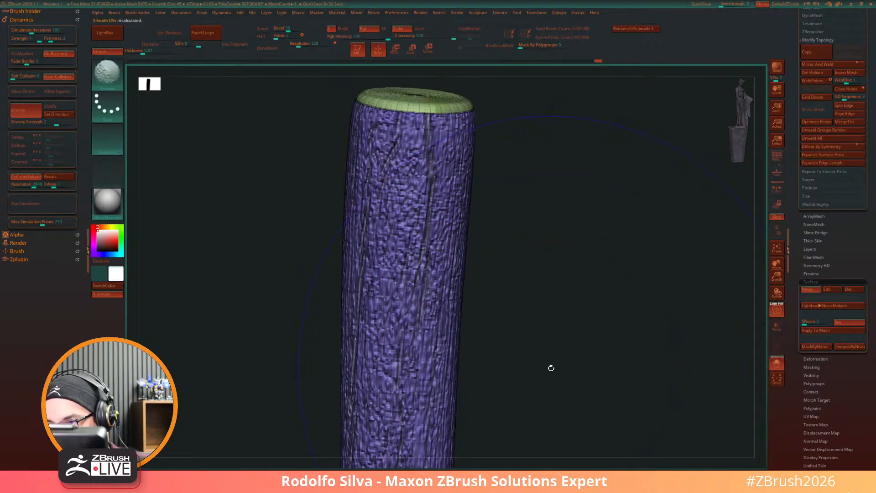
key("ctrl+z")
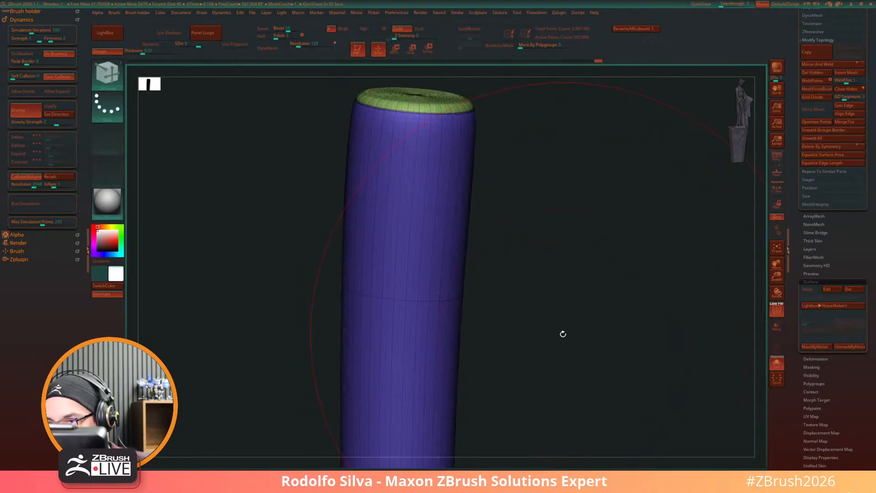
key("ctrl+d")
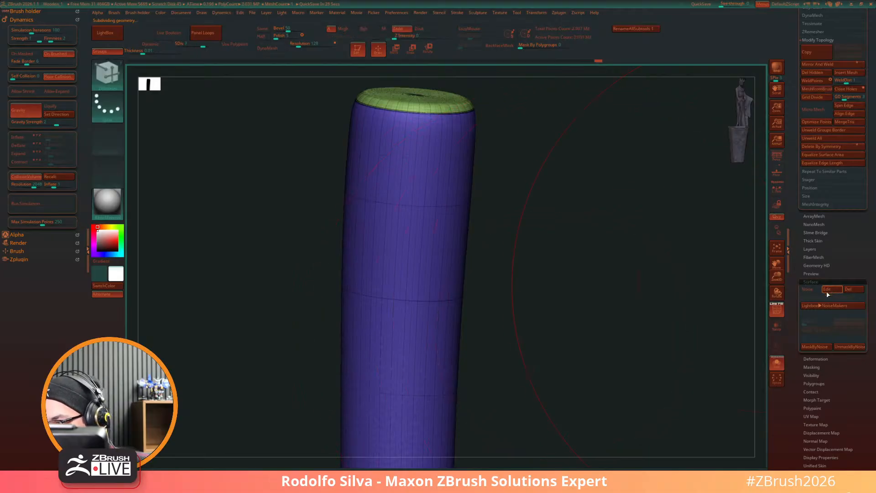
Step: Put the wood-grain surface noise back on the subdivided post and inspect its shaft and upper end
left_click(807, 289)
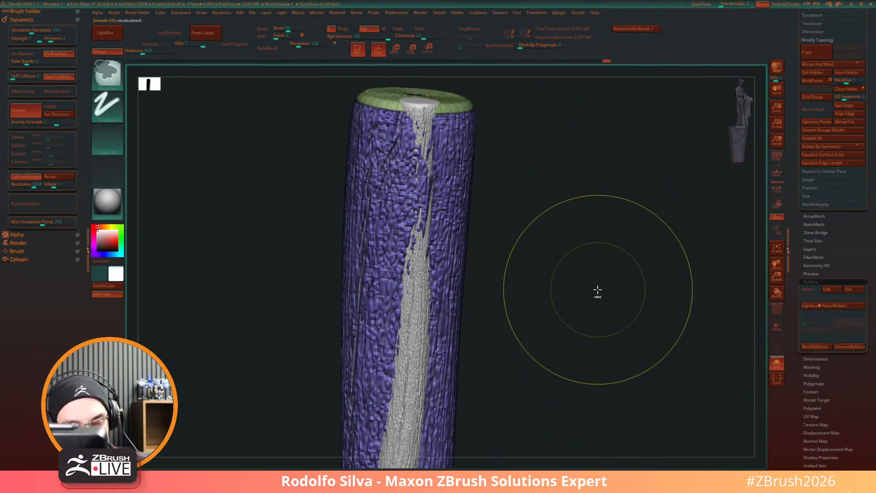
key("ctrl+z")
left_click_drag(606, 302, 606, 320)
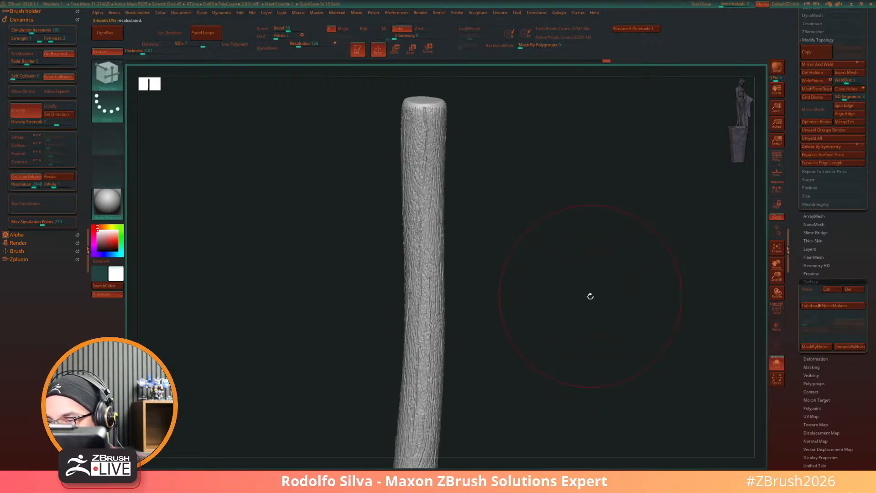
left_click_drag(502, 204, 499, 249)
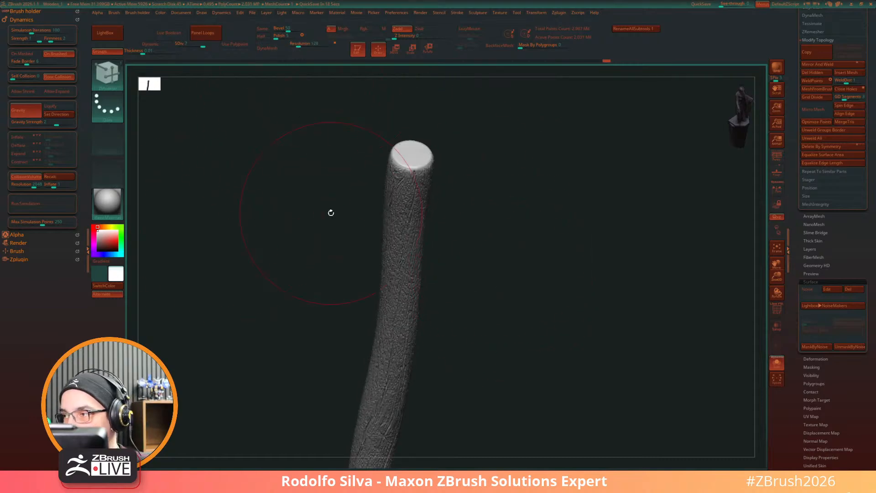
Step: Duplicate the post subtool as a backup and delete the lower subdivision levels of the original
scroll(794, 201, "up", 10)
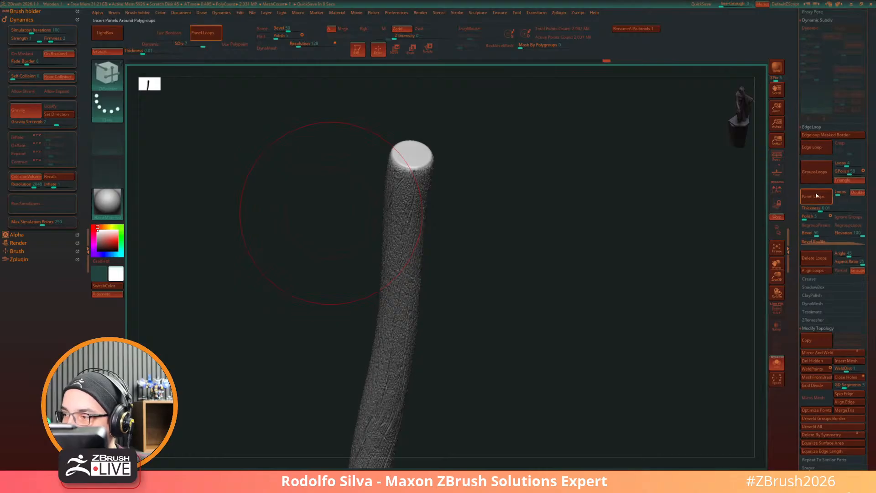
scroll(794, 201, "up", 15)
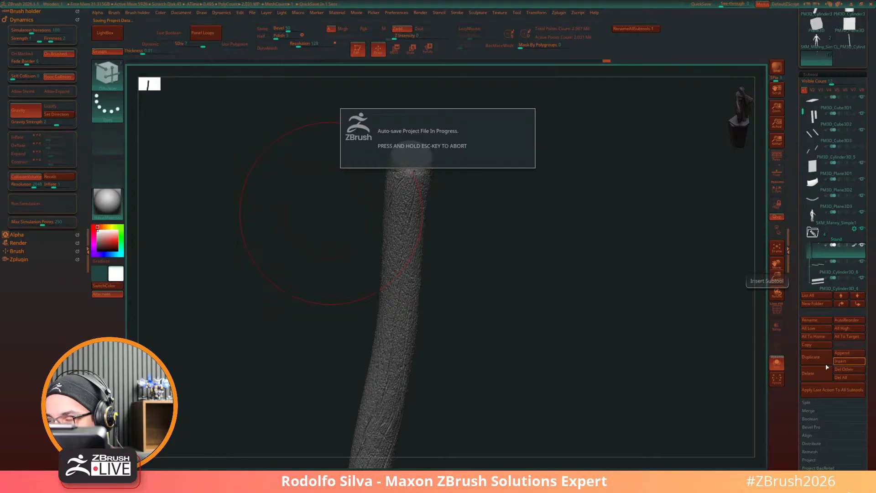
left_click(805, 360)
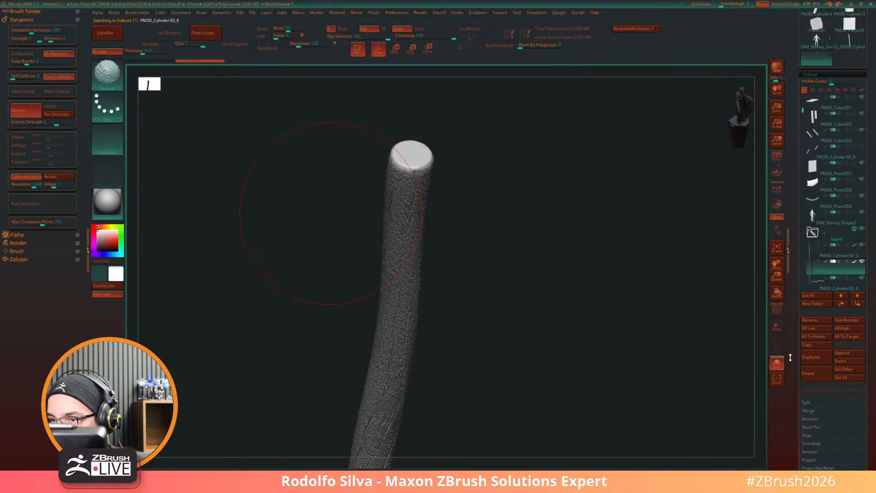
left_click(834, 257)
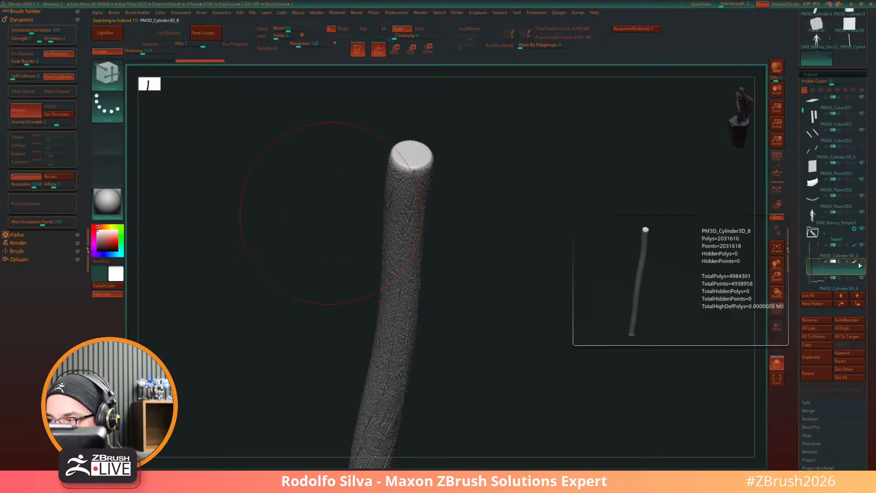
key("ctrl+q")
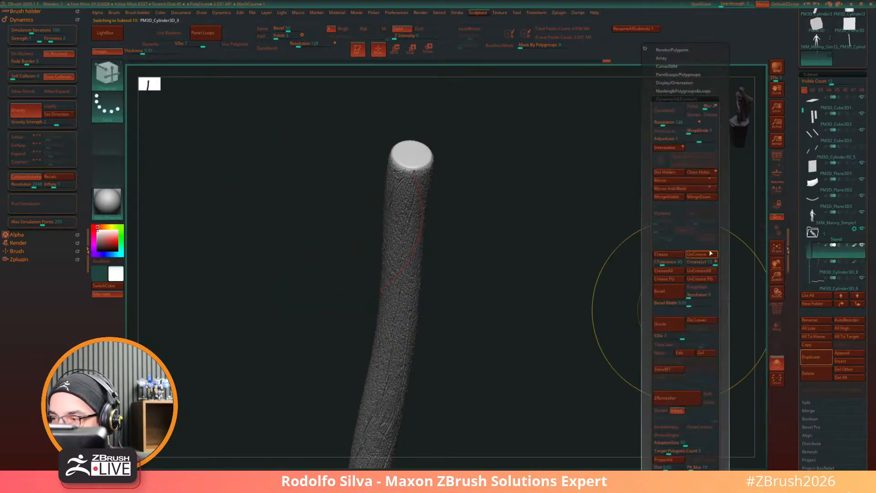
left_click(702, 320)
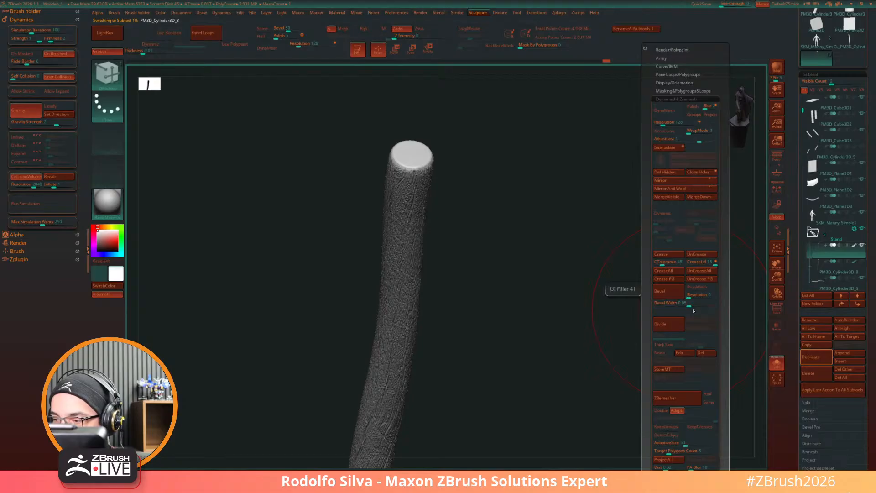
Step: Try to DynaMesh the post at resolution 1144, sampled from its surface, check the polyframe, and undo it
left_click_drag(538, 325, 560, 303)
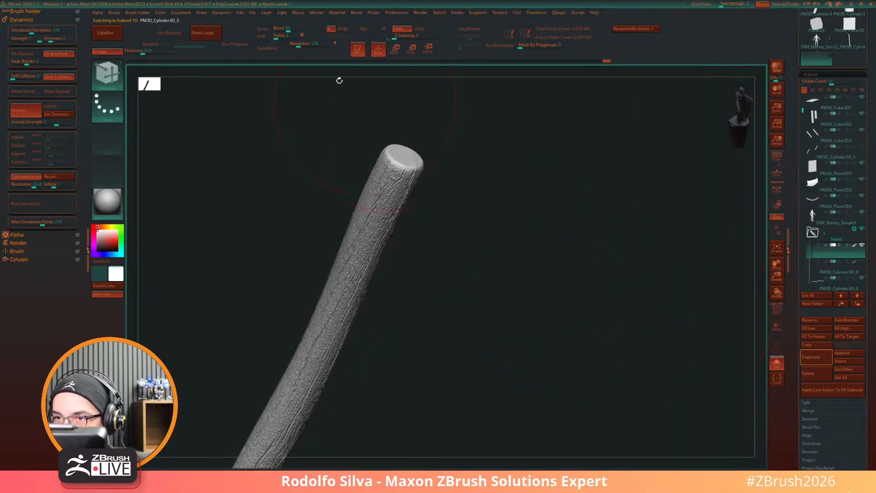
left_click(301, 46)
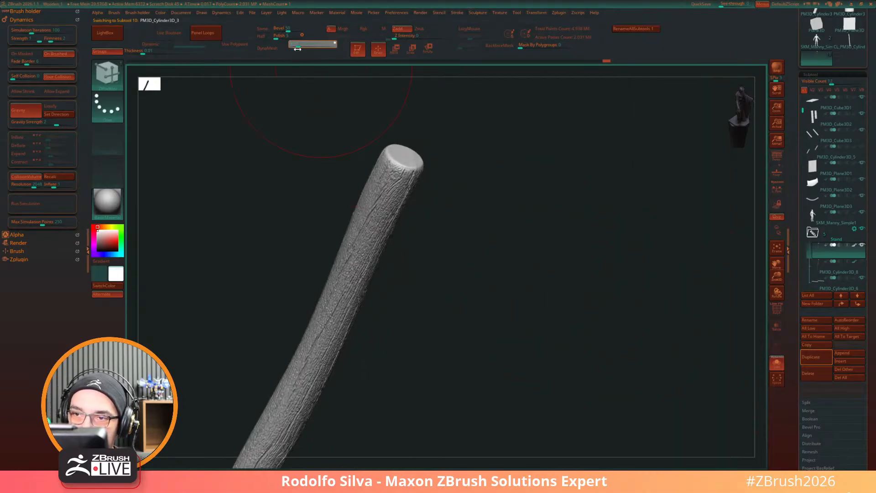
left_click(320, 167)
left_click_drag(796, 338, 796, 265)
left_click_drag(798, 393, 798, 324)
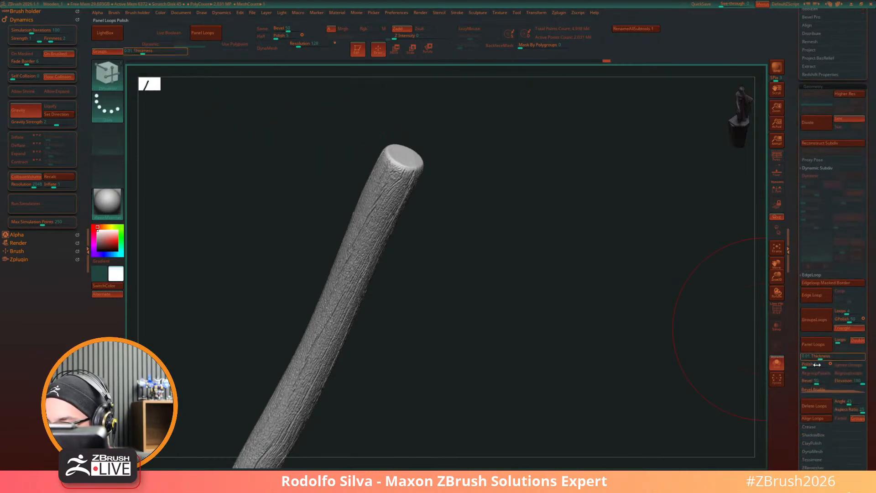
left_click(815, 451)
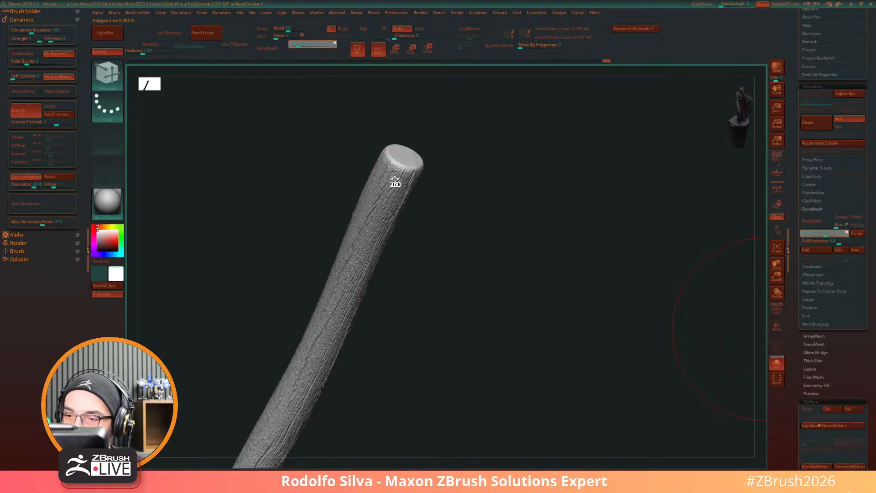
left_click_drag(372, 211, 386, 192)
left_click(272, 48)
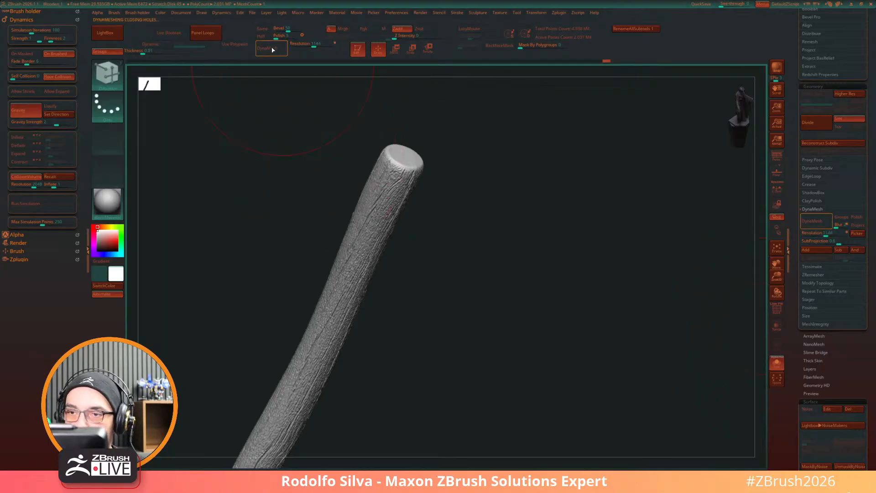
right_click_drag(444, 302, 464, 322, "ctrl")
key("shift+f")
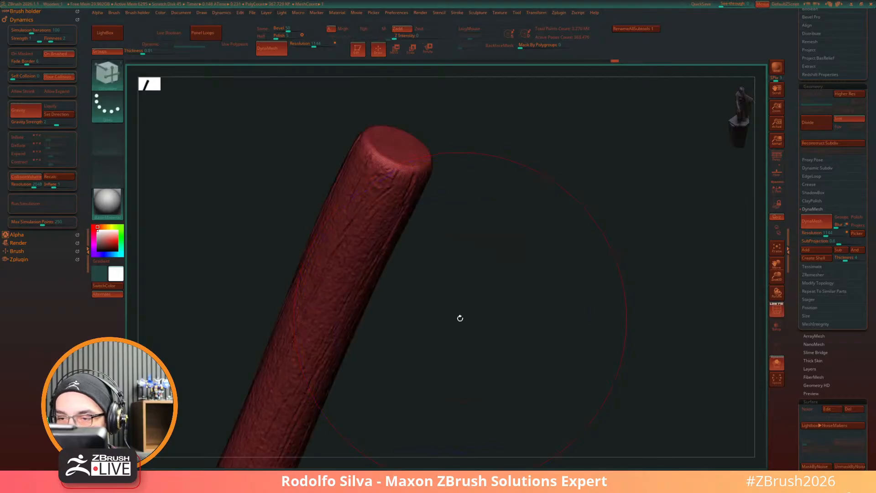
key("ctrl+z")
key("ctrl+z")
Step: Try a higher DynaMesh resolution on the post, examine the grain detail near its end, and undo the remesh
mouse_move(430, 278)
right_mouse_down()
mouse_move(467, 350)
mouse_move(454, 332)
mouse_move(524, 327)
right_mouse_up()
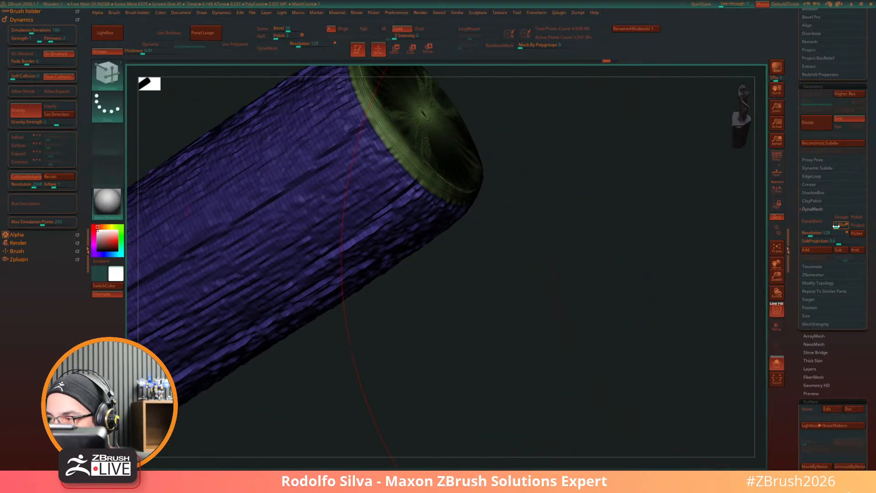
left_click_drag(812, 235, 374, 197)
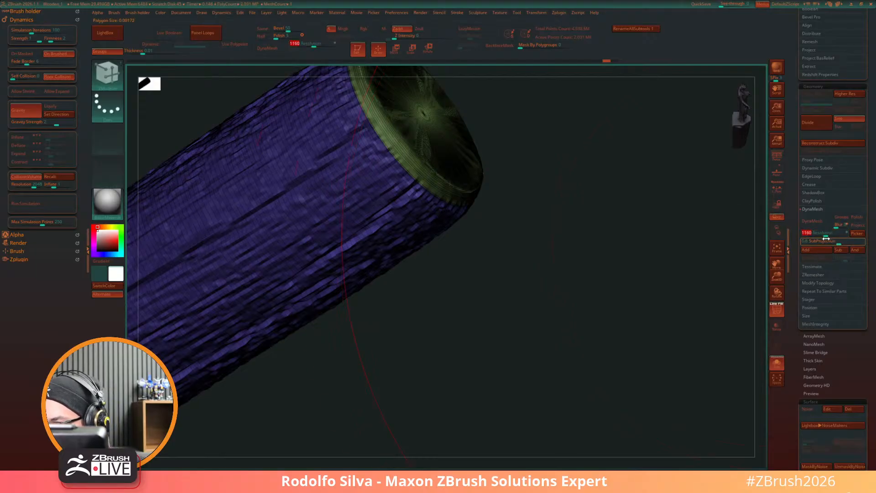
left_click(817, 221)
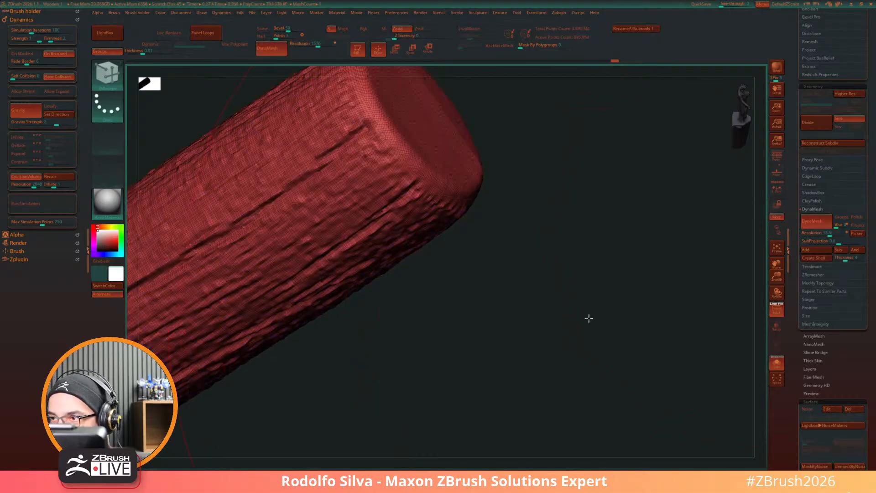
left_click_drag(589, 317, 551, 229, "alt")
key("ctrl+z")
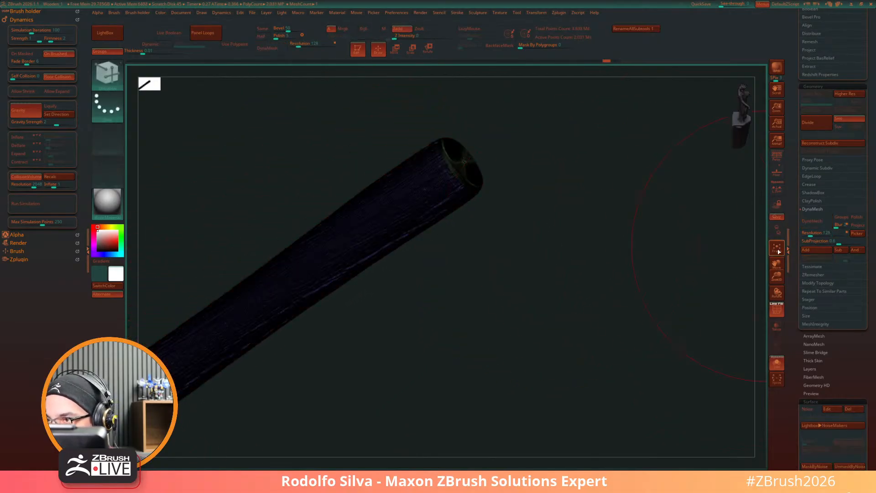
Step: Frame the whole post with polyframe off and add a Remesh by Decimation deformer to it
key("w")
key("shift+f")
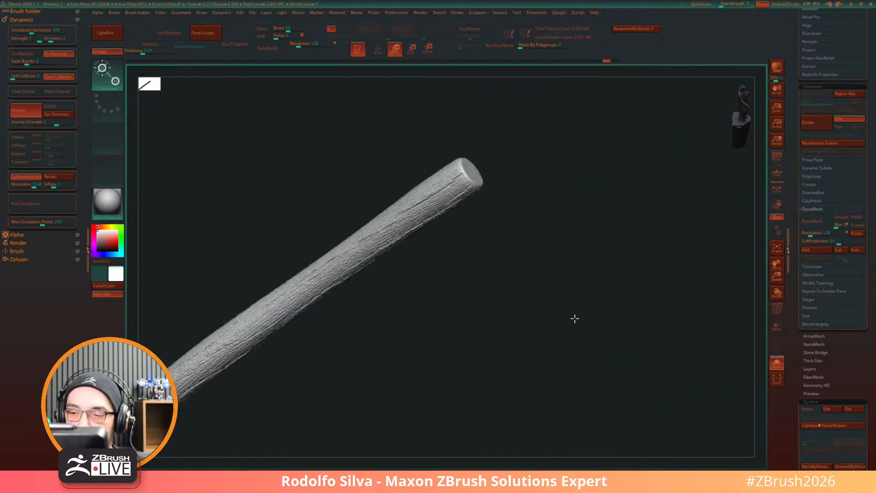
left_click_drag(581, 328, 621, 252, "alt")
left_click_drag(584, 301, 567, 273, "alt")
left_click_drag(549, 316, 637, 267, "alt")
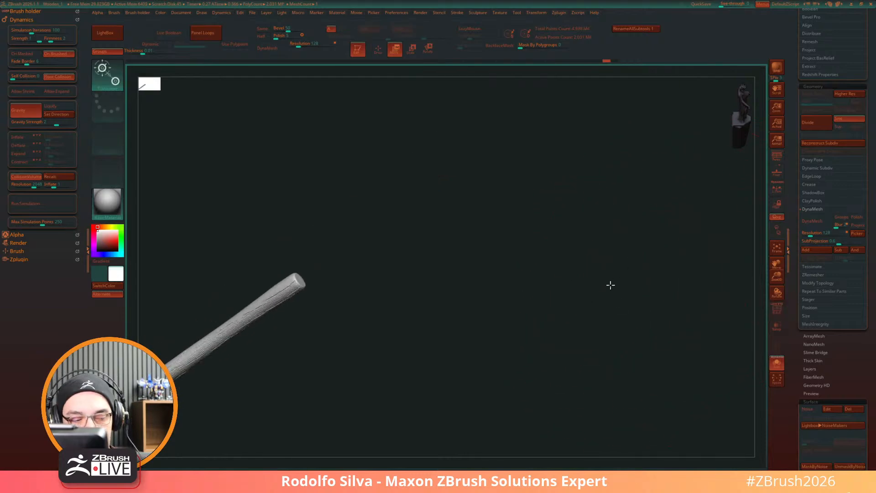
key("f")
left_click_drag(596, 318, 595, 397, "alt")
left_click(431, 311)
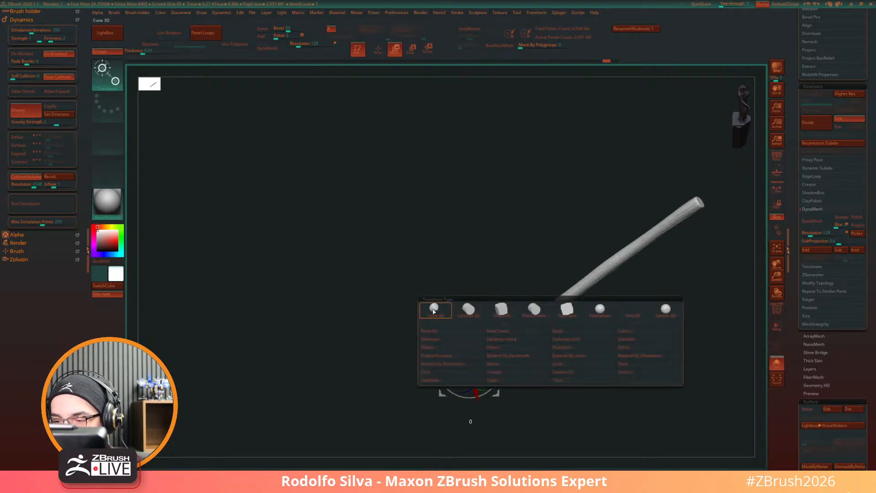
left_click(505, 355)
Step: Decimate the post with the deformer's cone handle, leave the deformer, and inspect the wood grain up close
left_click_drag(624, 343, 465, 378, "alt")
left_click_drag(553, 246, 738, 290)
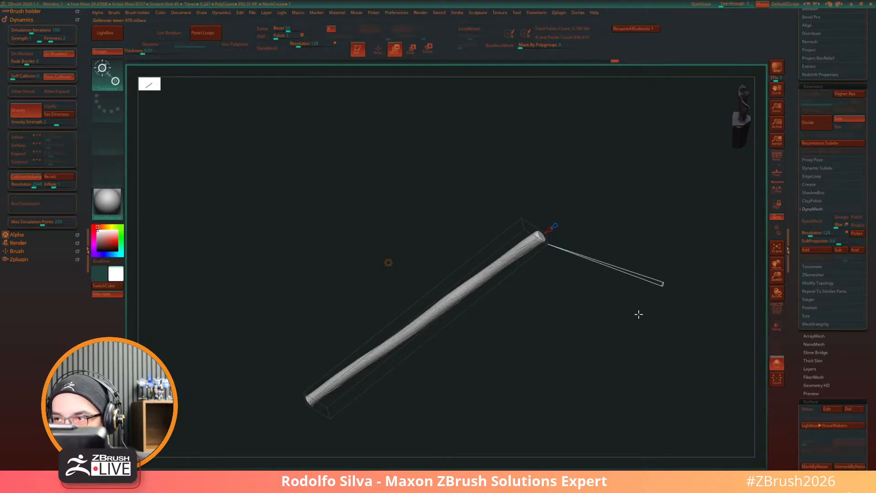
mouse_move(629, 312)
left_mouse_down()
mouse_move(620, 325)
mouse_move(629, 379)
mouse_move(650, 409)
left_mouse_up()
key("q")
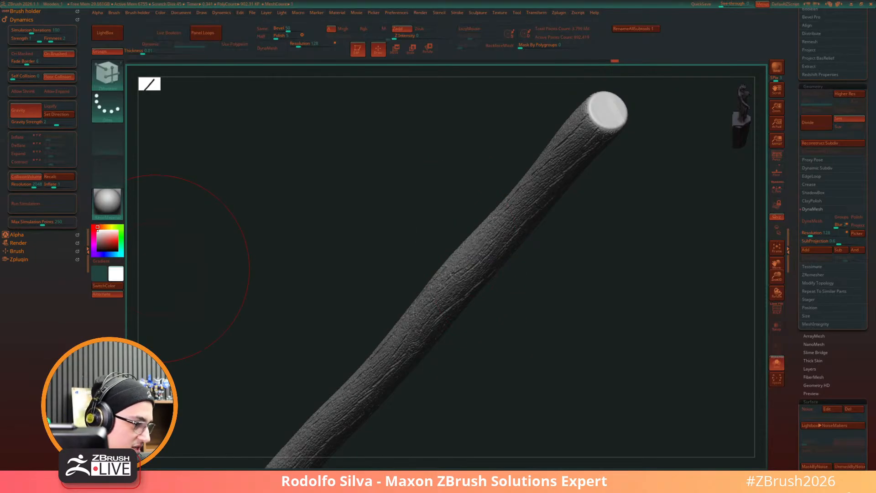
left_click_drag(565, 292, 519, 413)
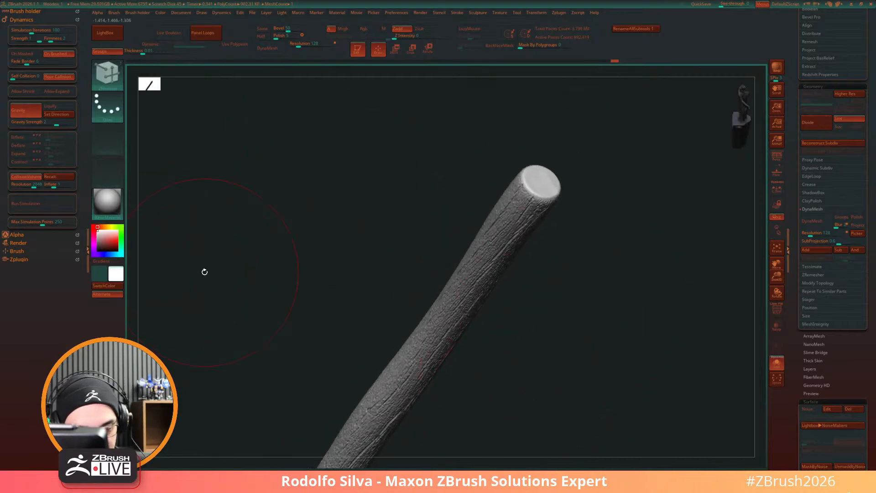
Step: Choose the Standard brush with a DragRect stroke and load the cracked wood-end image from the LightBox textures
key("b")
key("s")
key("t")
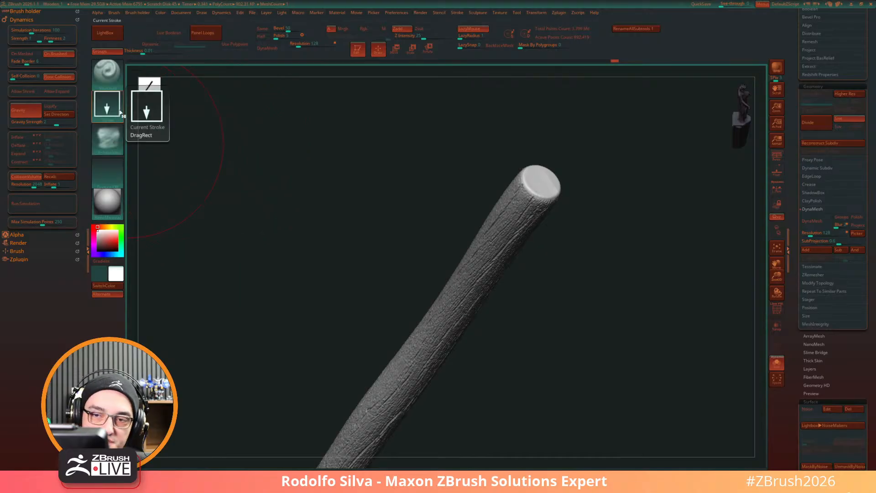
key("comma")
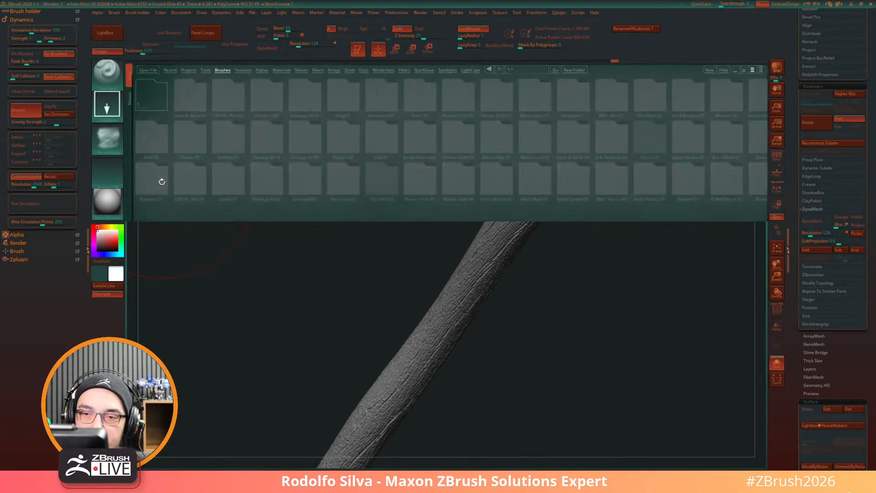
left_click(107, 176)
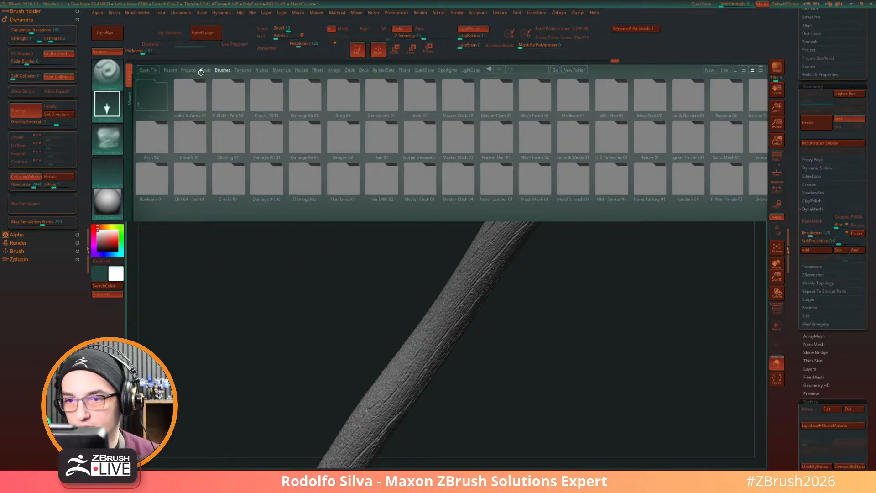
left_click(247, 69)
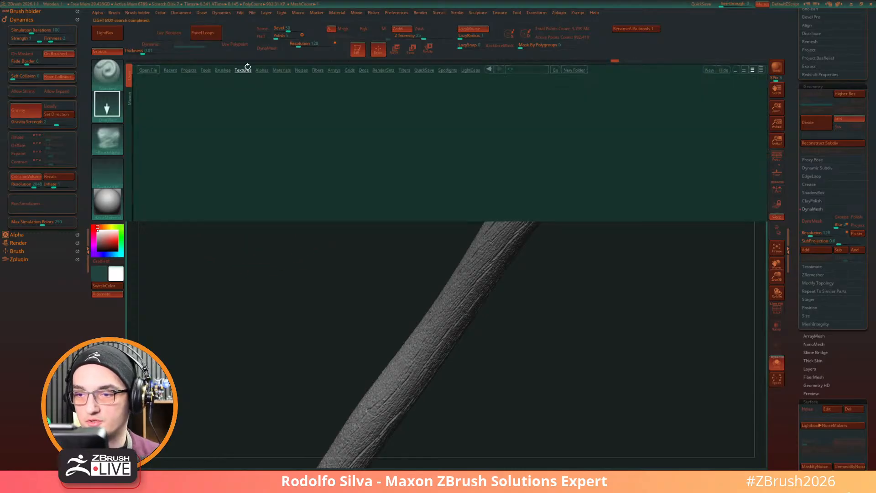
left_click(154, 139)
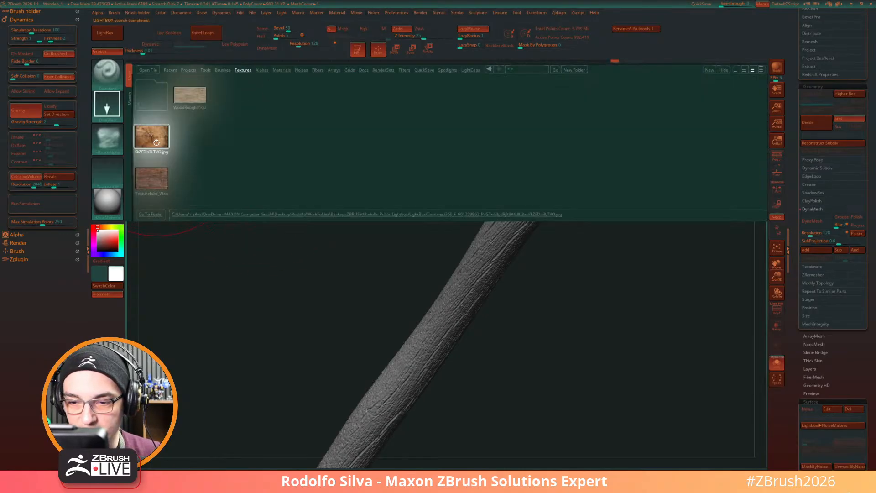
double_click(156, 139)
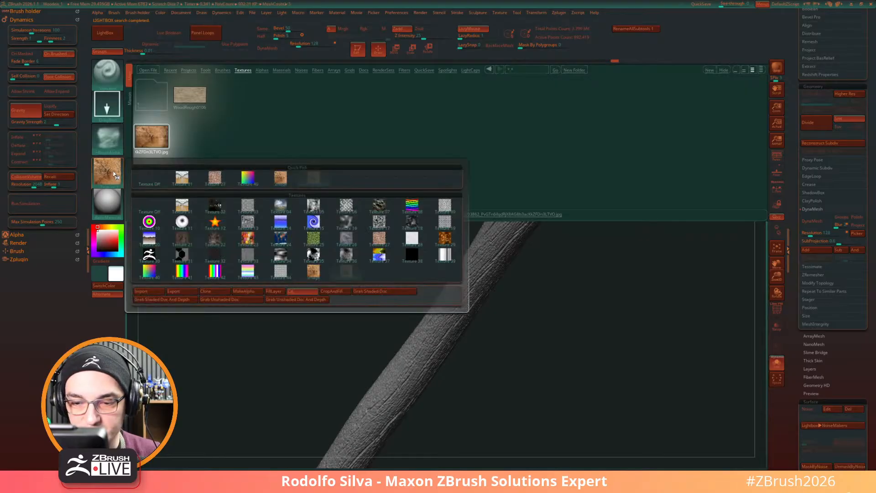
Step: Make a brush alpha from the wood-end texture, clear the active texture, and close LightBox
left_click(107, 172)
left_click(242, 293)
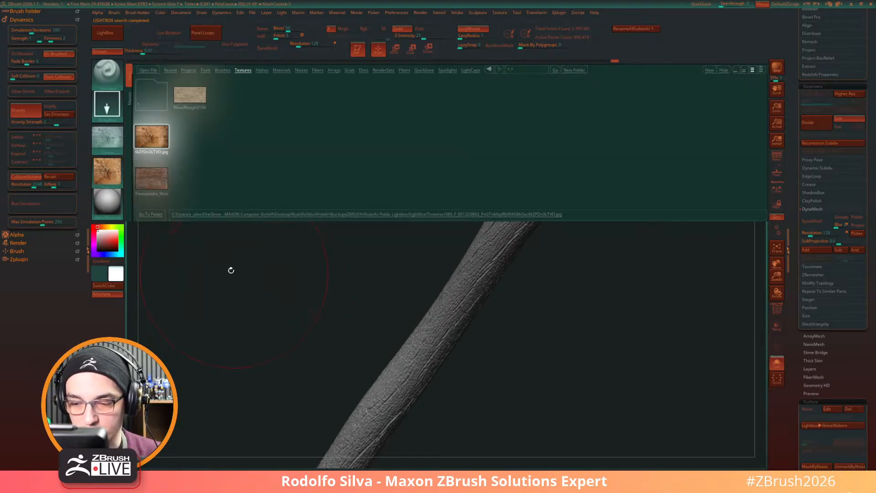
left_click(107, 172)
left_click(152, 181)
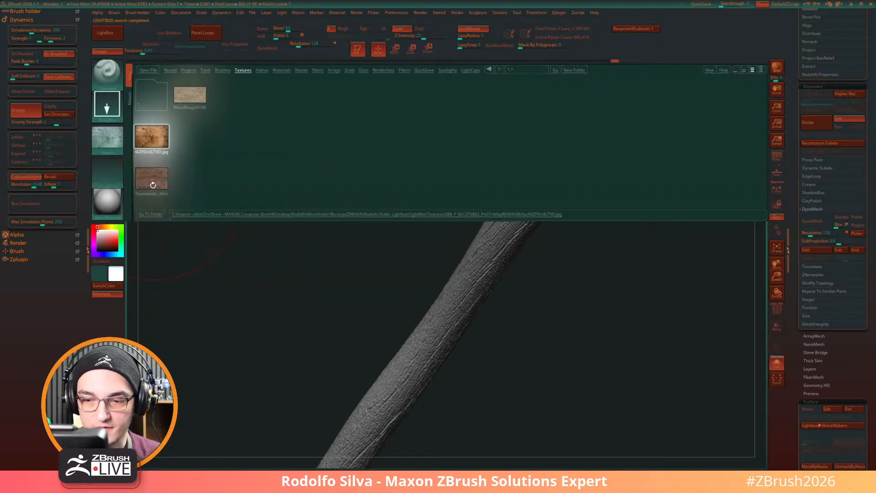
left_click(113, 34)
Step: Stamp the growth-ring alpha onto the post's flat end face, undoing the first stamp and redoing it centered on the cap
mouse_move(603, 273)
left_mouse_down("alt")
mouse_move(520, 326)
mouse_move(501, 312)
left_mouse_up("alt")
key("s")
mouse_move(369, 332)
left_mouse_down()
mouse_move(356, 334)
mouse_move(403, 354)
mouse_move(445, 395)
left_mouse_up()
key("ctrl+z")
left_click_drag(353, 332, 422, 288)
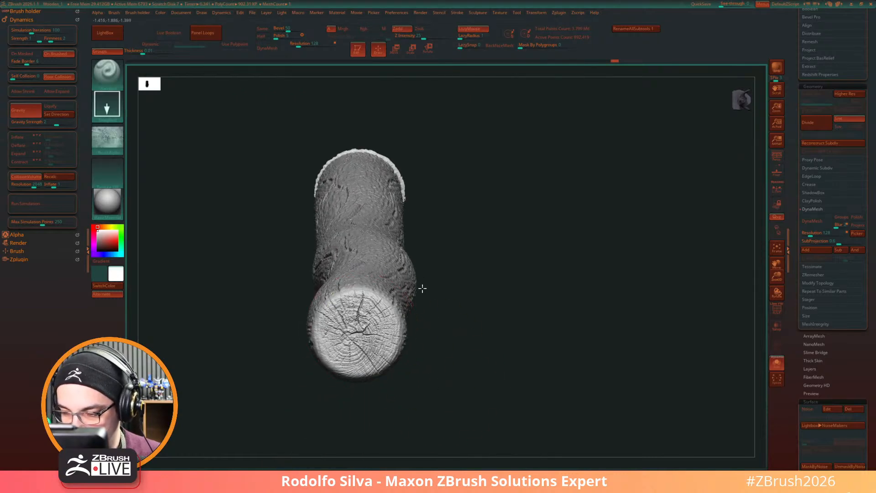
mouse_move(450, 375)
left_mouse_down()
mouse_move(466, 399)
mouse_move(447, 366)
mouse_move(457, 379)
left_mouse_up()
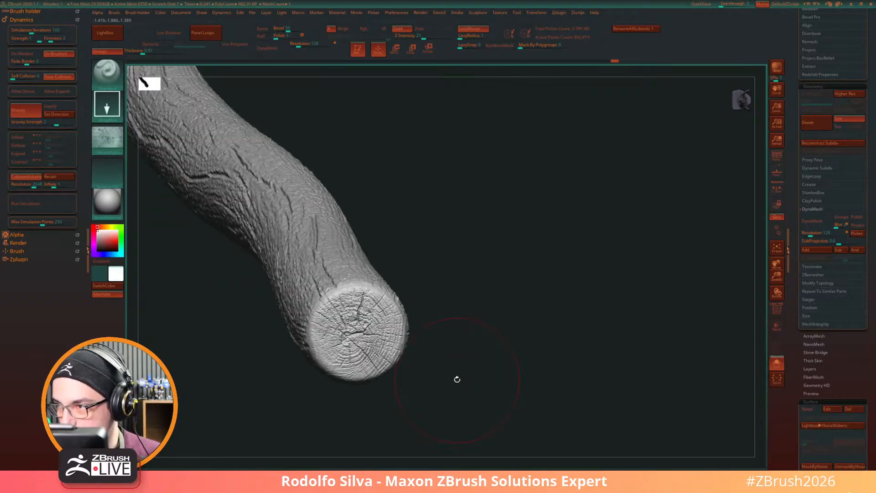
Step: Undo the growth-ring stamp, DynaMesh the post at resolution 2048, and undo a new test stamp on the cap
key("ctrl+z")
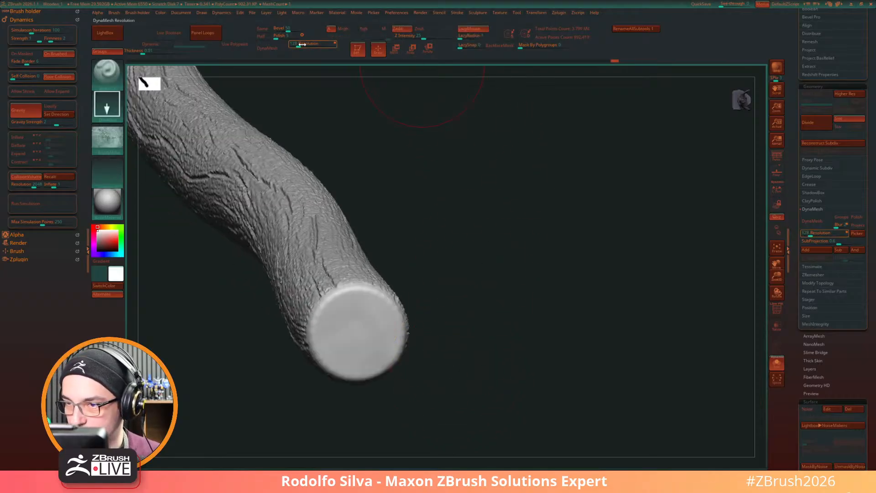
left_click_drag(302, 45, 318, 45)
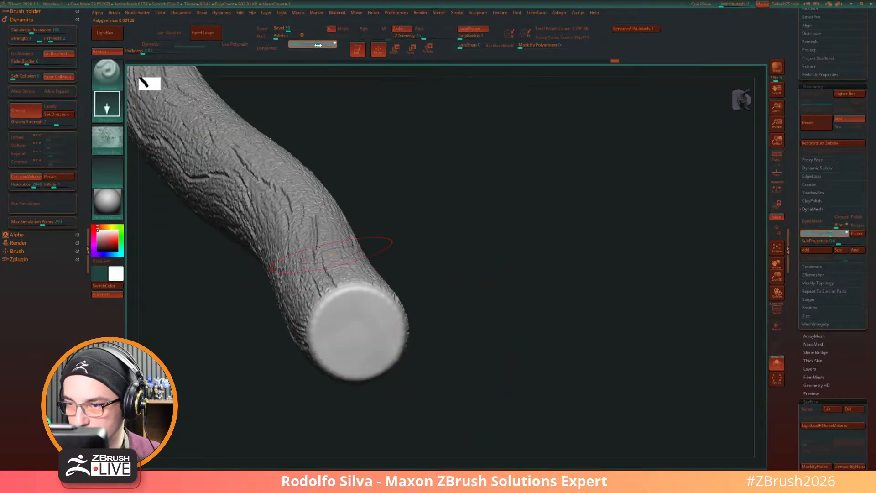
left_click(321, 45)
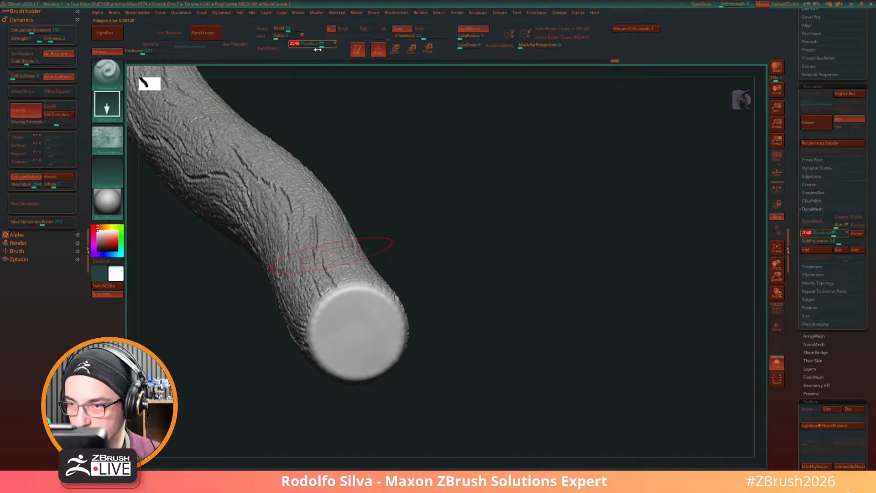
left_click(285, 51)
left_click_drag(386, 313, 436, 282)
key("ctrl+z")
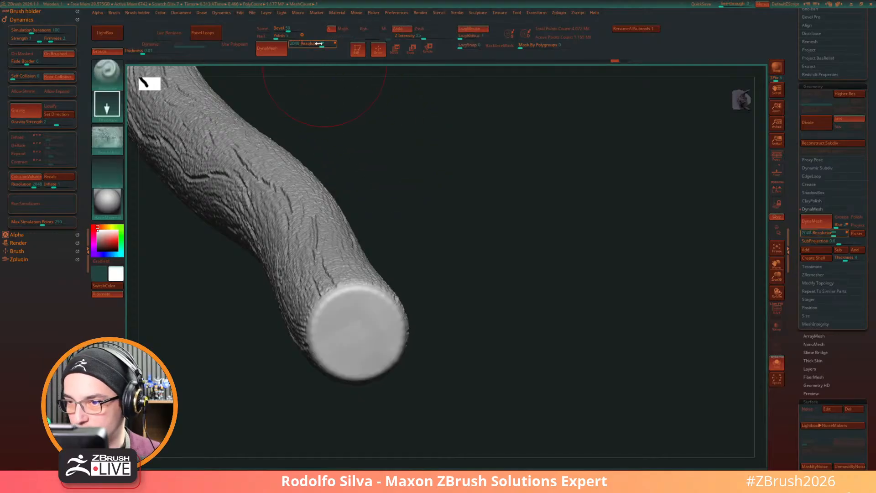
Step: Raise the DynaMesh resolution to 2432, remesh the post, and stamp the growth-ring alpha centered on its flat end
left_click(324, 45)
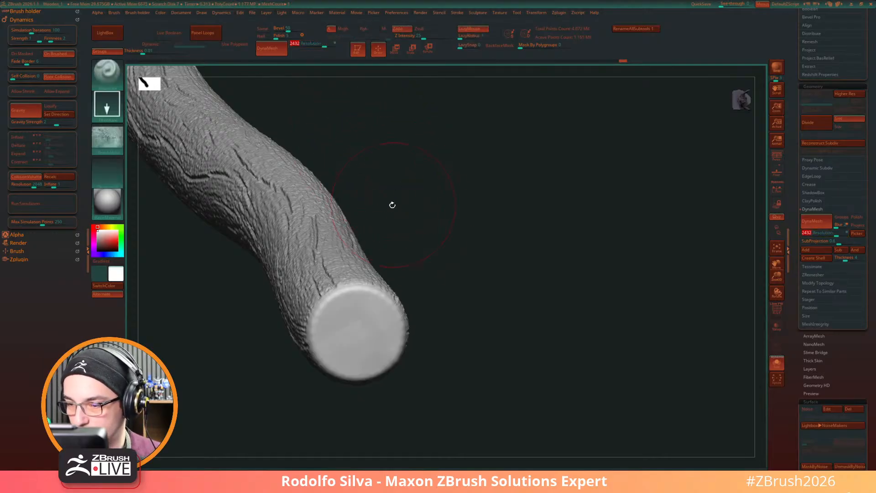
left_click_drag(472, 255, 468, 297, "ctrl")
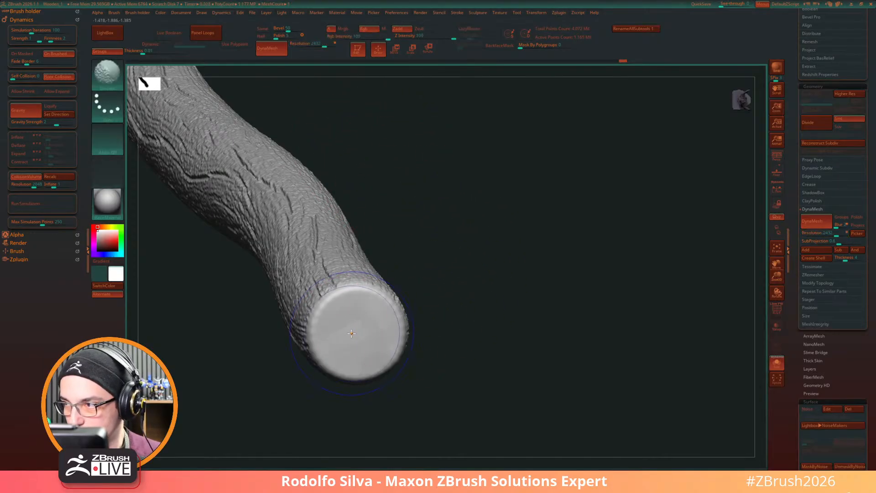
key("s")
left_click_drag(504, 321, 488, 362, "ctrl")
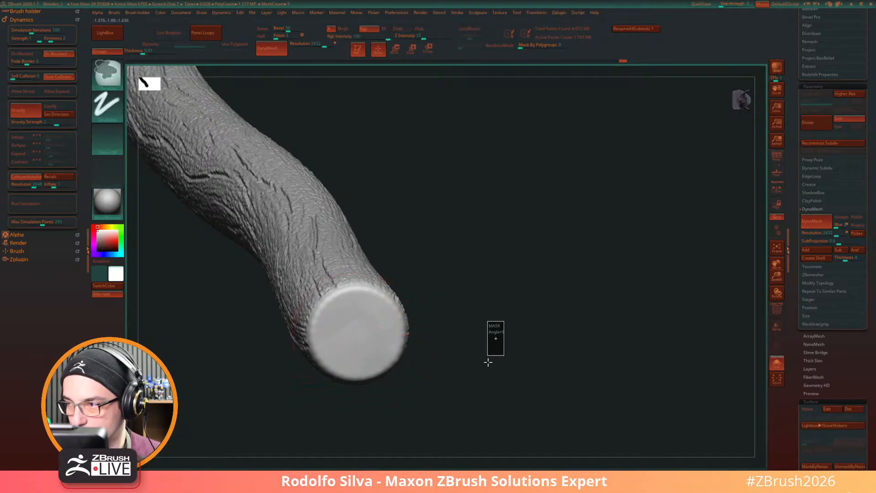
mouse_move(361, 335)
left_mouse_down()
mouse_move(447, 306)
mouse_move(450, 339)
mouse_move(413, 335)
mouse_move(375, 416)
left_mouse_up()
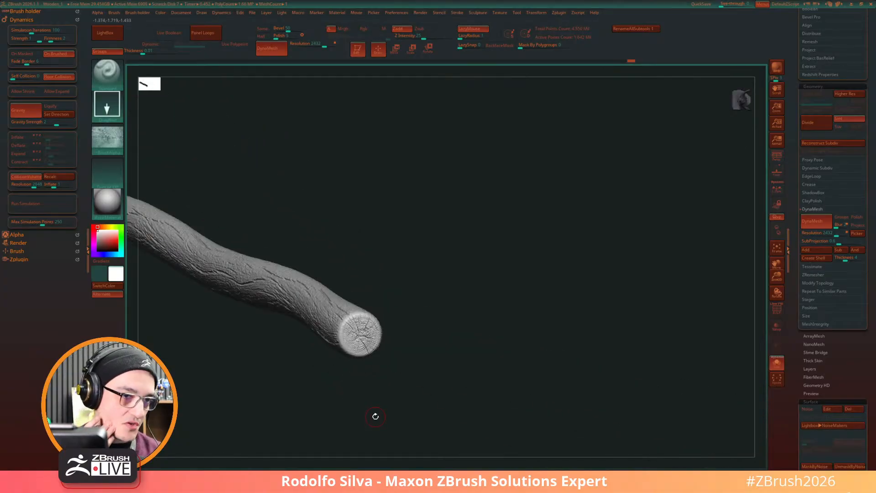
Step: Choose the TrimDynamic brush, try a stroke on the rim of the post's opposite end, undo it, and adjust the brush size
mouse_move(375, 417)
left_mouse_down()
mouse_move(509, 309)
mouse_move(505, 346)
mouse_move(526, 358)
mouse_move(472, 365)
mouse_move(497, 383)
mouse_move(425, 338)
mouse_move(471, 350)
mouse_move(462, 329)
mouse_move(437, 318)
left_mouse_up()
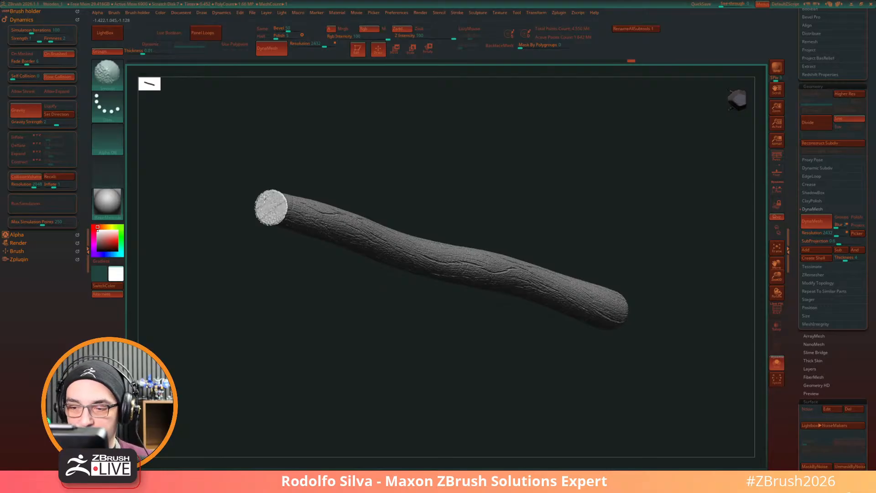
mouse_move(285, 262)
left_mouse_down()
mouse_move(305, 298)
mouse_move(298, 251)
left_mouse_up()
key("s")
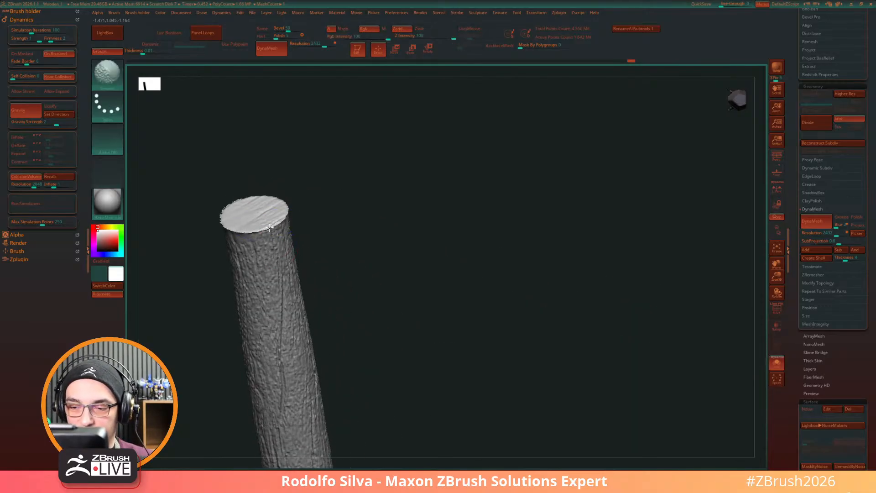
key("b")
key("t")
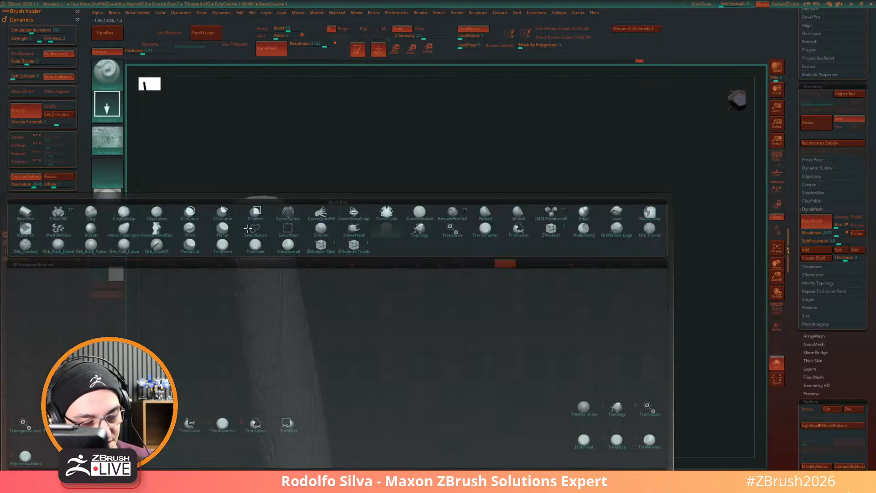
key("d")
mouse_move(272, 226)
left_mouse_down()
mouse_move(241, 232)
mouse_move(266, 232)
left_mouse_up()
key("ctrl+z")
key("s")
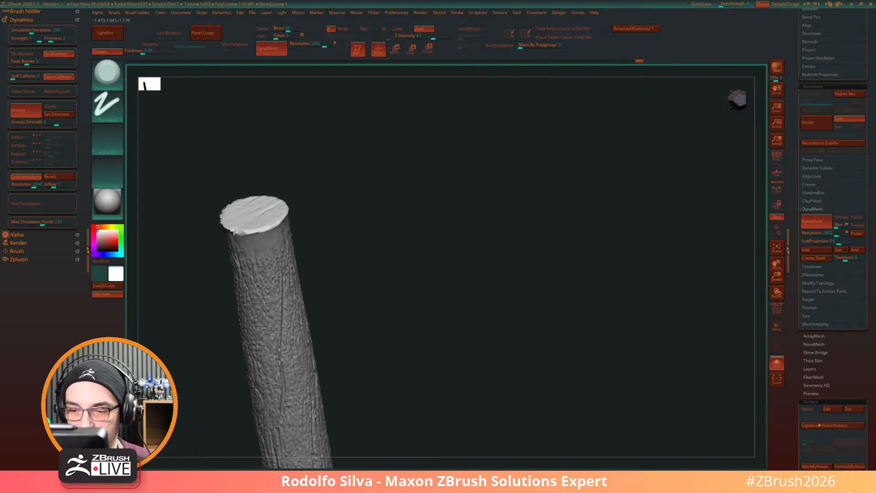
Step: Bevel and flatten the rough rim all around the post's opposite end with TrimDynamic strokes
left_click_drag(212, 254, 250, 254)
left_click_drag(232, 222, 212, 214)
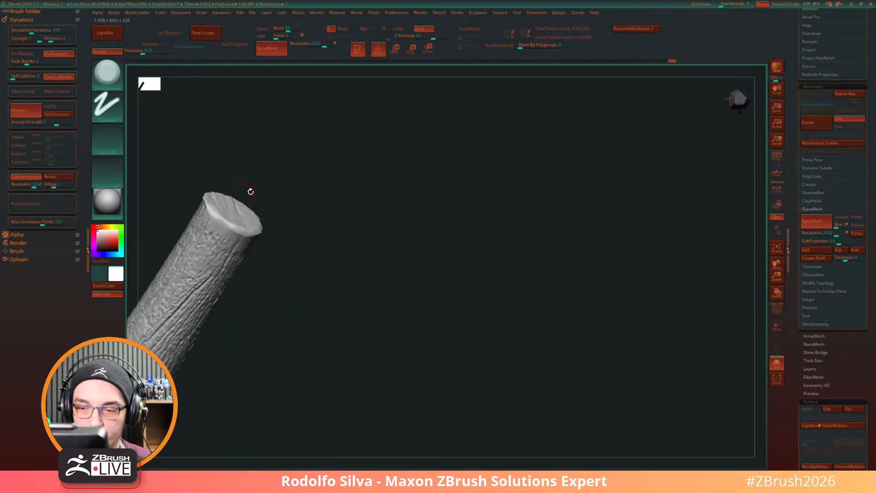
left_click_drag(250, 192, 344, 234)
left_click_drag(210, 190, 302, 285)
left_click_drag(262, 264, 265, 268)
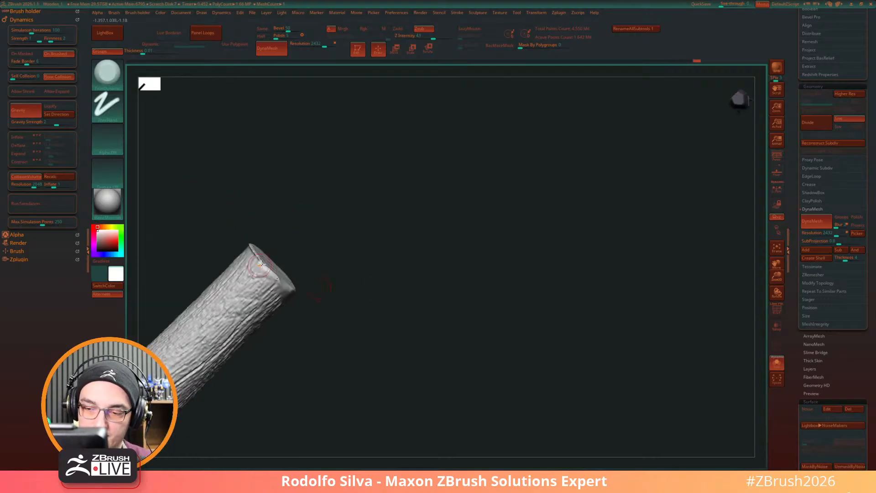
left_click_drag(375, 302, 315, 275)
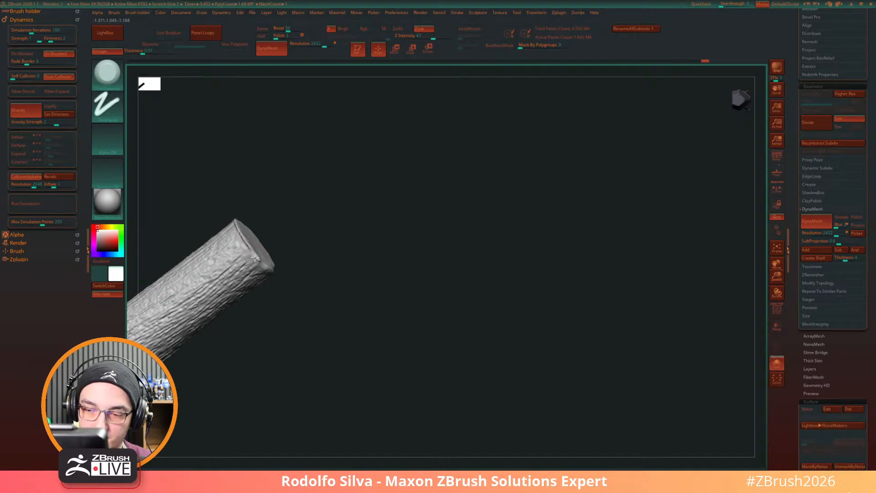
left_click_drag(254, 257, 247, 242)
left_click_drag(360, 313, 319, 288)
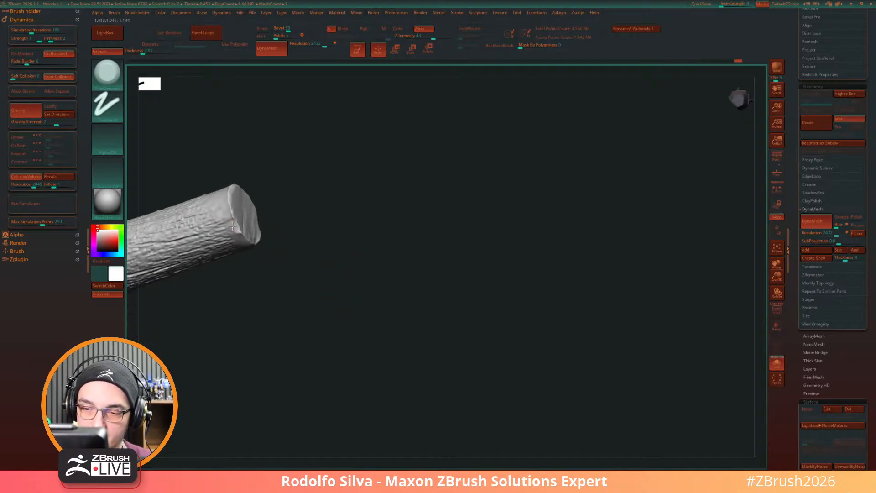
left_click_drag(232, 226, 229, 196)
left_click_drag(354, 305, 330, 277)
Step: Switch to the Standard brush and stamp the growth-ring alpha onto the post's opposite end face
key("b")
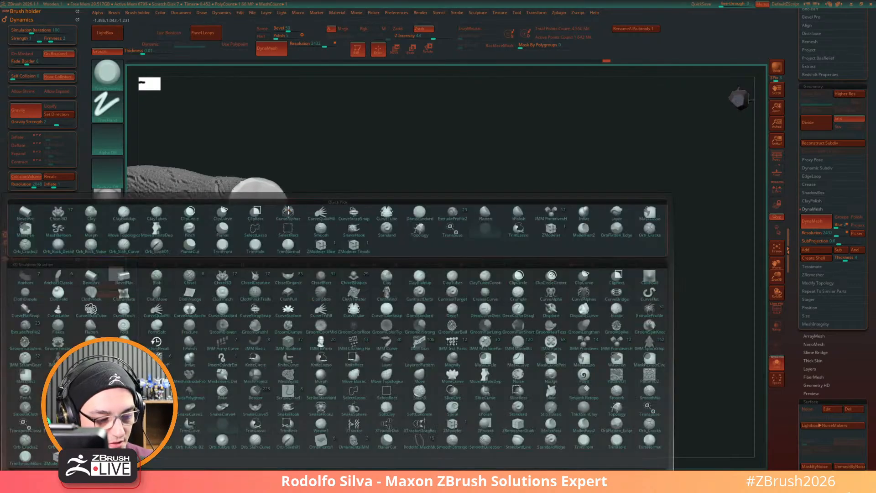
key("s")
key("t")
left_click_drag(259, 210, 328, 186)
left_click_drag(395, 298, 421, 300)
Step: Choose the DamStandard brush and carve cracks from the growth rings over the rim of this end
key("b")
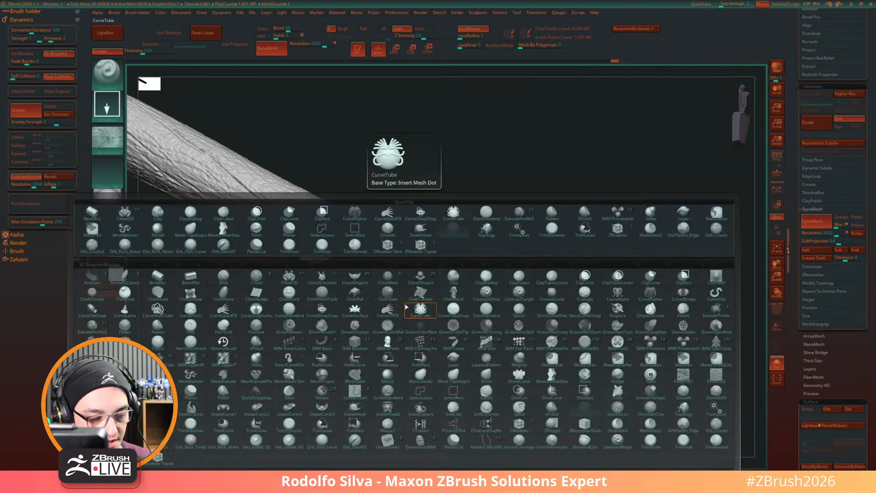
key("d")
key("s")
left_click_drag(397, 272, 361, 248)
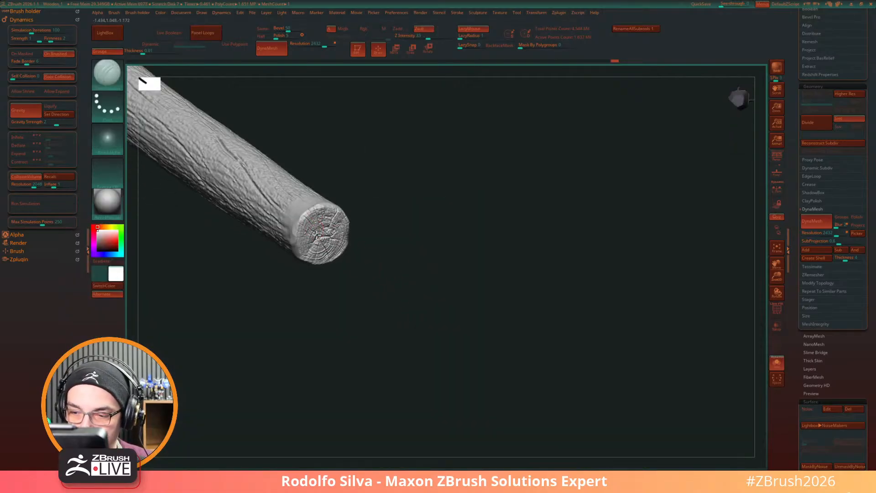
left_click_drag(345, 292, 374, 320)
mouse_move(417, 263)
left_mouse_down()
mouse_move(391, 327)
mouse_move(344, 226)
left_mouse_up()
key("s")
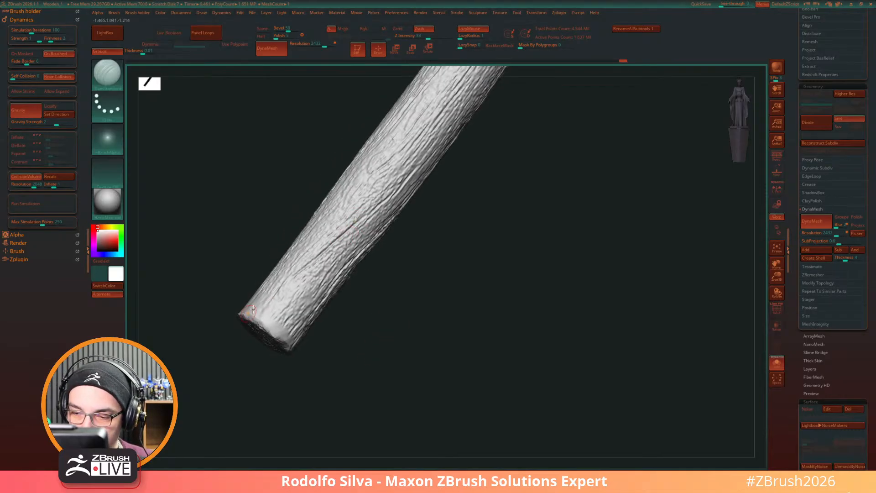
Step: Carve long cracks along the grain of the post's shaft with DamStandard, undoing and redoing one stroke
mouse_move(450, 249)
left_mouse_down()
mouse_move(433, 229)
mouse_move(359, 254)
left_mouse_up()
key("s")
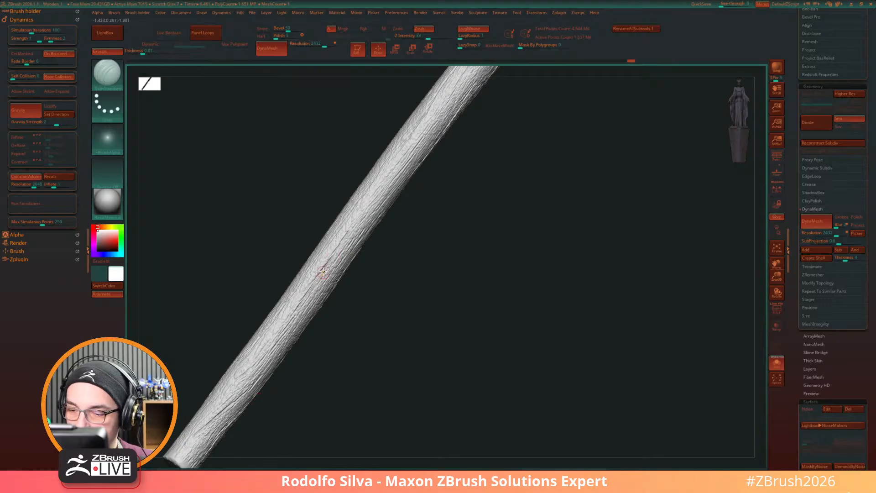
key("s")
mouse_move(319, 276)
left_mouse_down()
mouse_move(327, 262)
mouse_move(305, 294)
left_mouse_up()
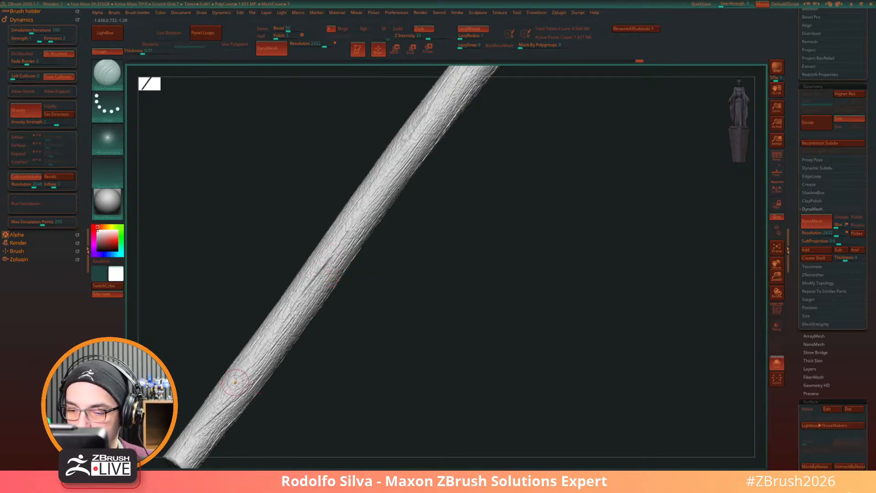
mouse_move(430, 282)
left_mouse_down()
mouse_move(388, 356)
mouse_move(416, 313)
mouse_move(423, 170)
left_mouse_up()
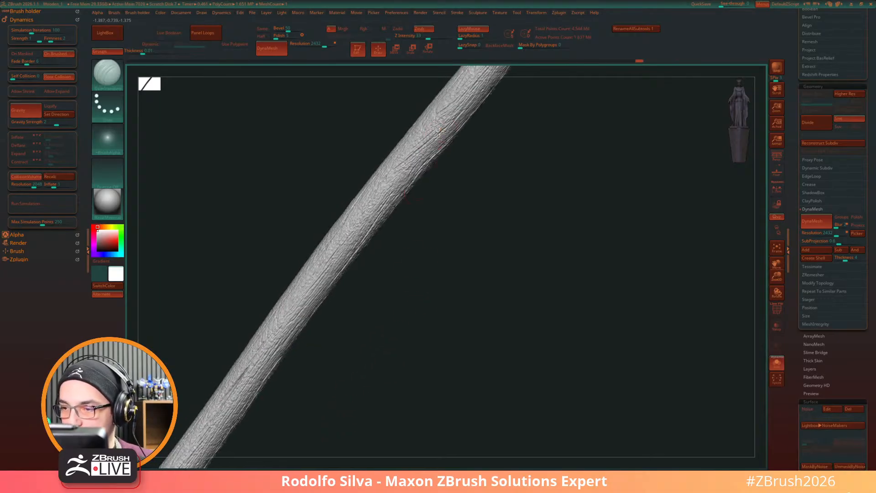
mouse_move(440, 132)
left_mouse_down()
mouse_move(392, 170)
mouse_move(462, 117)
left_mouse_up()
mouse_move(472, 158)
left_mouse_down()
mouse_move(469, 203)
mouse_move(466, 182)
left_mouse_up()
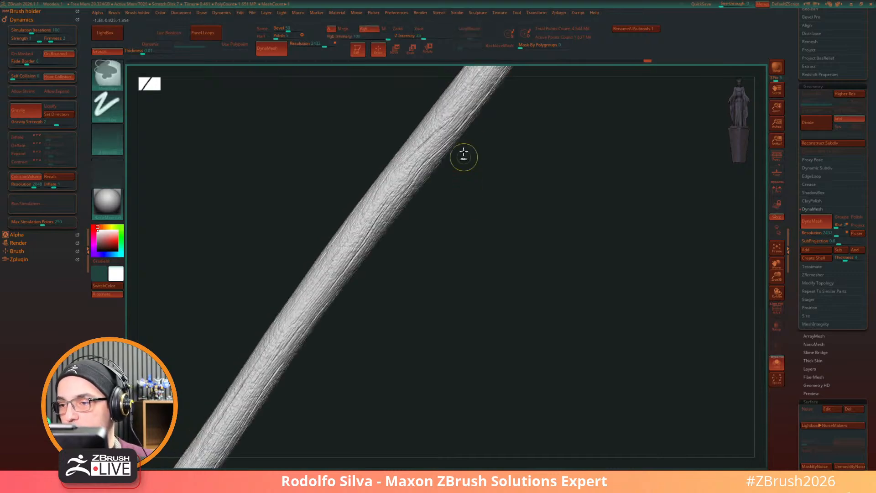
key("ctrl+z")
mouse_move(465, 100)
left_mouse_down()
mouse_move(433, 139)
mouse_move(475, 98)
left_mouse_up()
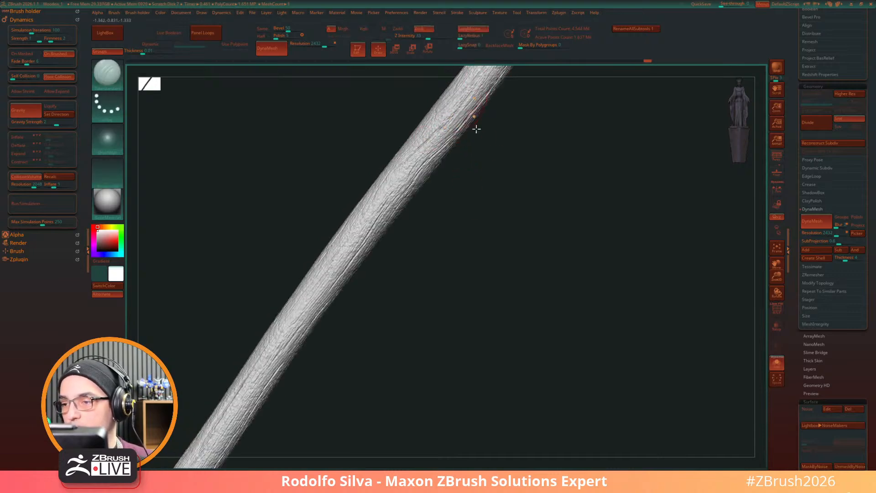
left_click_drag(475, 215, 453, 254)
key("space")
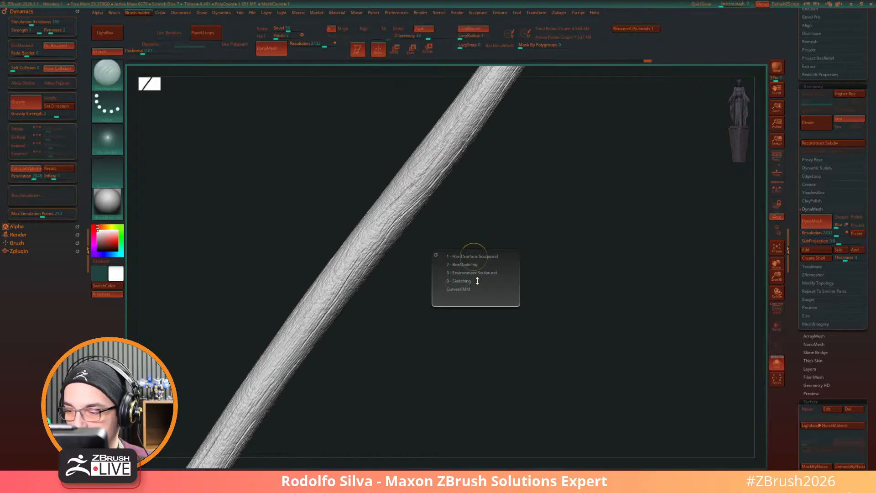
left_click(481, 272)
left_click(493, 382)
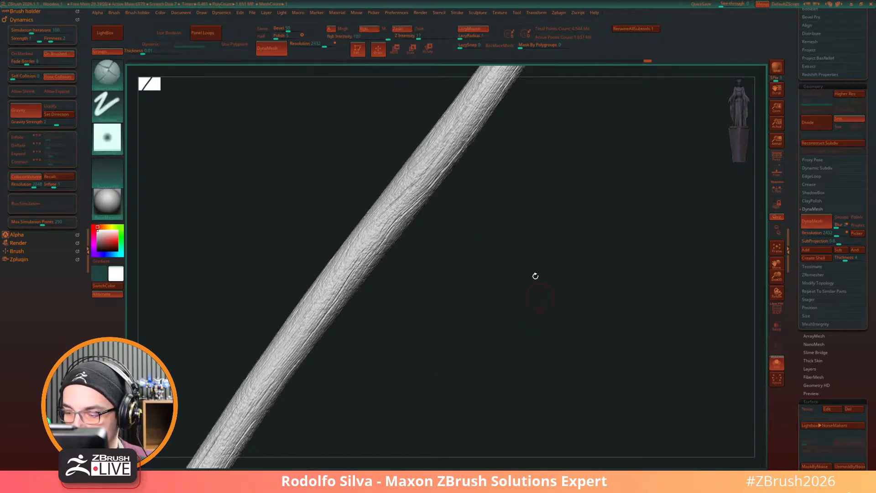
Step: Carve DamStandard cracks from the growth rings over the rim and down the side at the post's other end
mouse_move(536, 275)
left_mouse_down()
mouse_move(483, 276)
mouse_move(467, 256)
left_mouse_up()
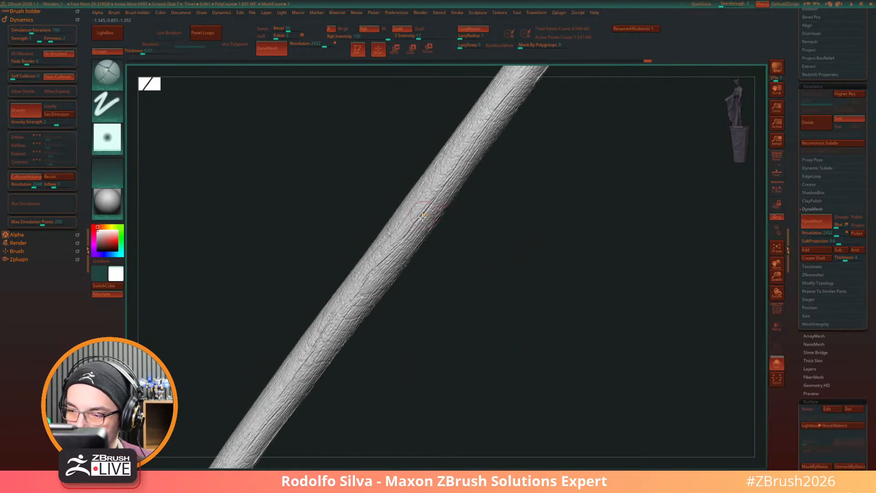
left_click_drag(516, 204, 470, 246, "alt")
left_click_drag(517, 232, 377, 477, "alt")
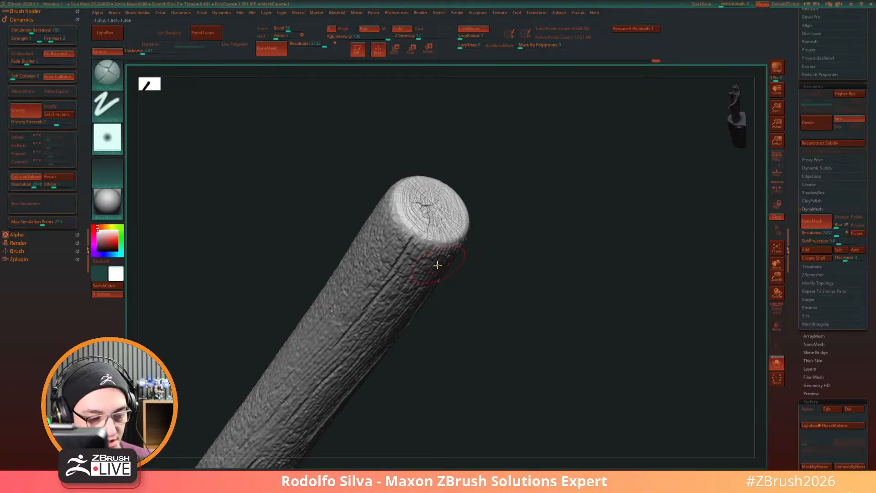
key("b")
key("d")
key("s")
key("s")
mouse_move(459, 250)
left_mouse_down()
mouse_move(465, 250)
mouse_move(452, 250)
mouse_move(463, 283)
left_mouse_up()
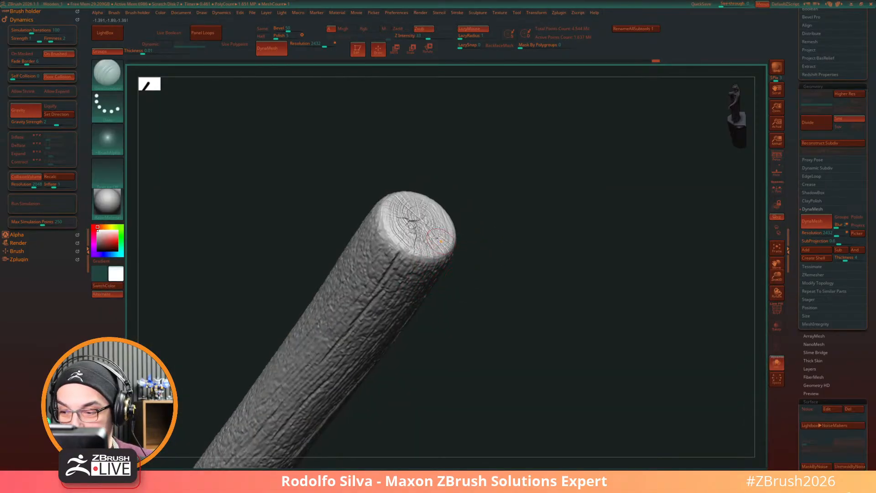
left_click_drag(413, 222, 414, 250)
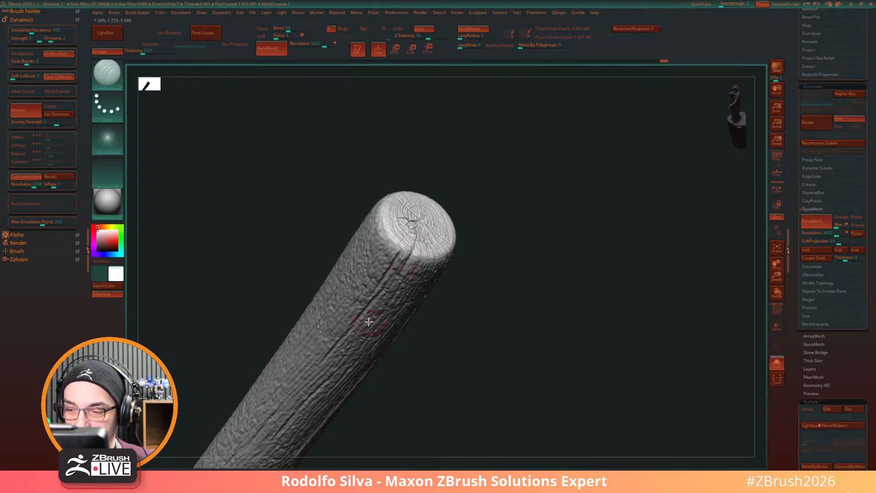
Step: Extend further DamStandard cracks over the remaining rim of the same end, linking the rings with the bark grain
left_click_drag(478, 325, 454, 274)
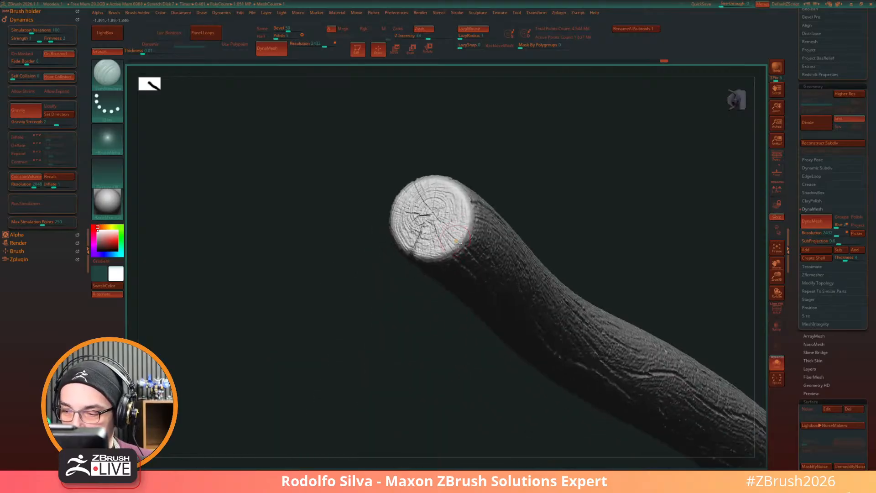
left_click_drag(423, 389, 423, 335)
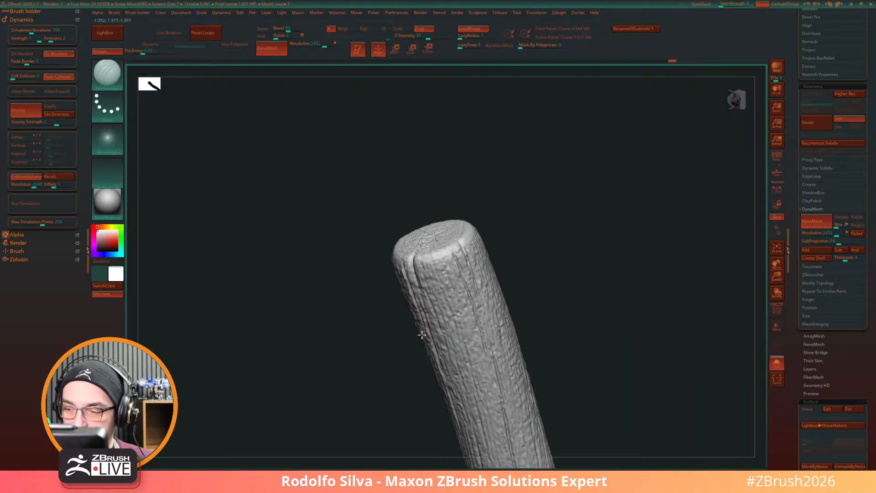
left_click_drag(522, 241, 505, 261)
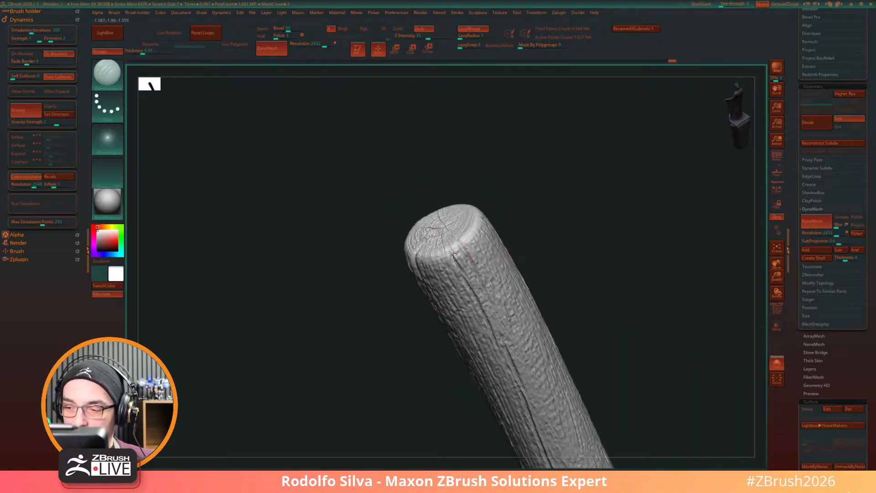
left_click_drag(446, 240, 459, 270)
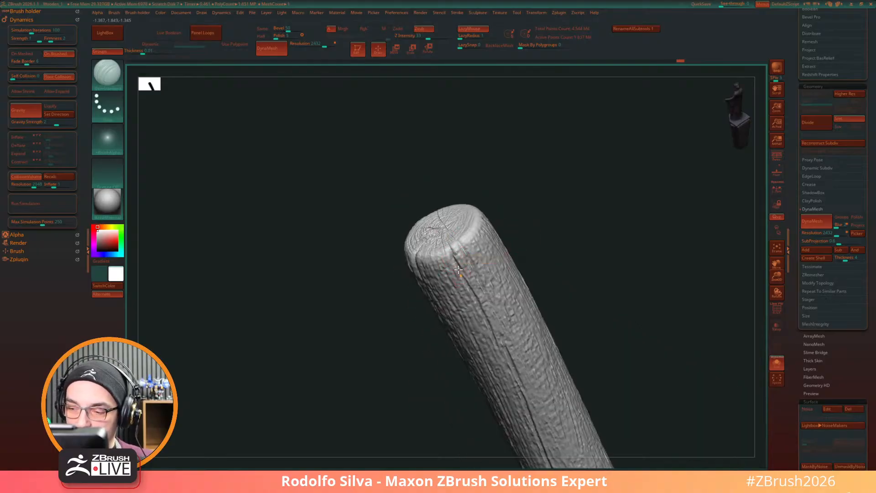
Step: Carve more DamStandard cracks around this end's rim, linking the growth rings to the bark grain on several sides
left_click_drag(386, 338, 478, 311)
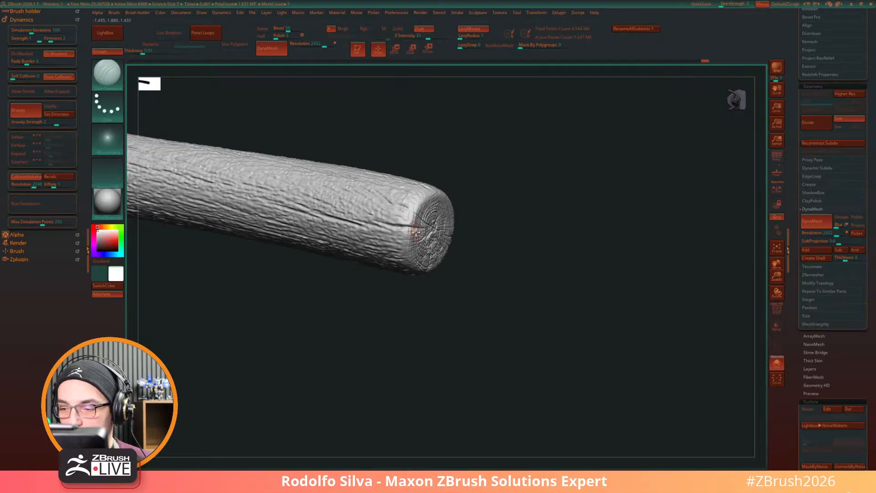
left_click_drag(543, 299, 462, 329)
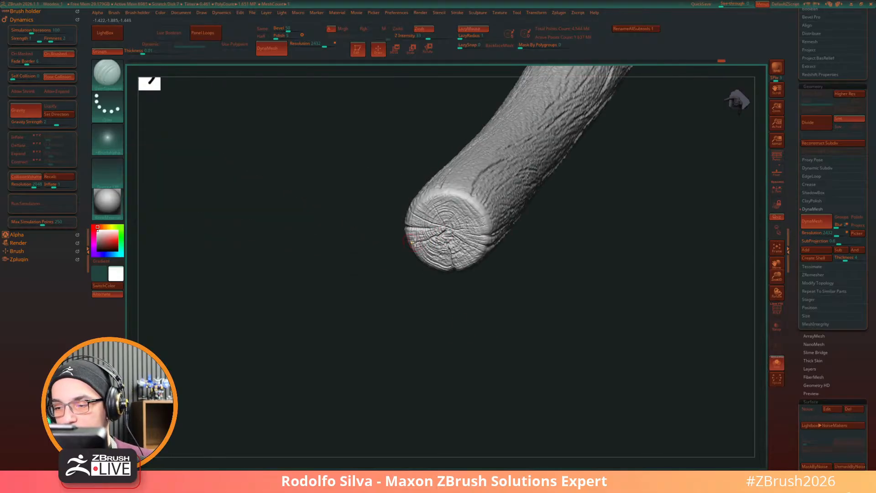
left_click_drag(390, 275, 416, 242)
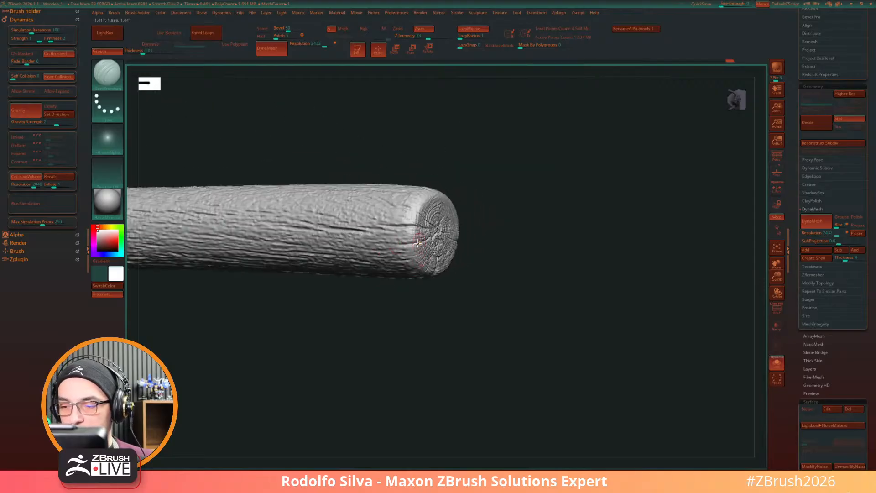
left_click_drag(359, 266, 468, 258)
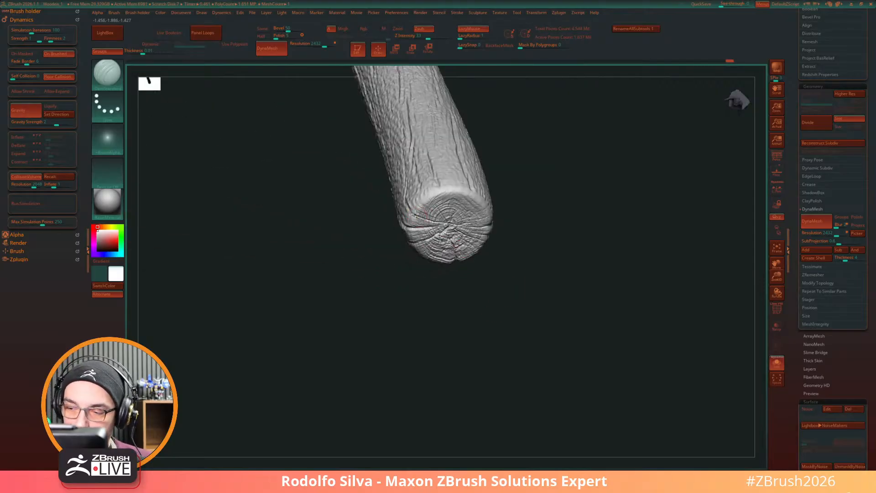
left_click_drag(383, 296, 417, 222)
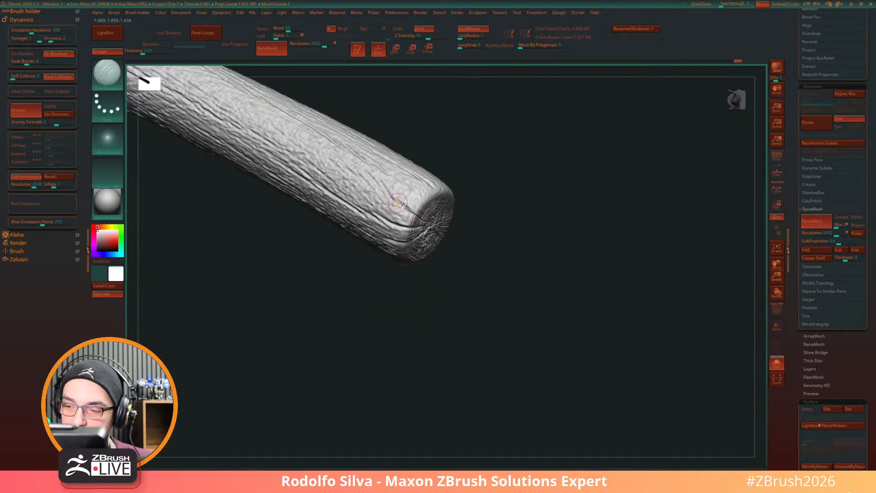
left_click_drag(512, 343, 499, 287)
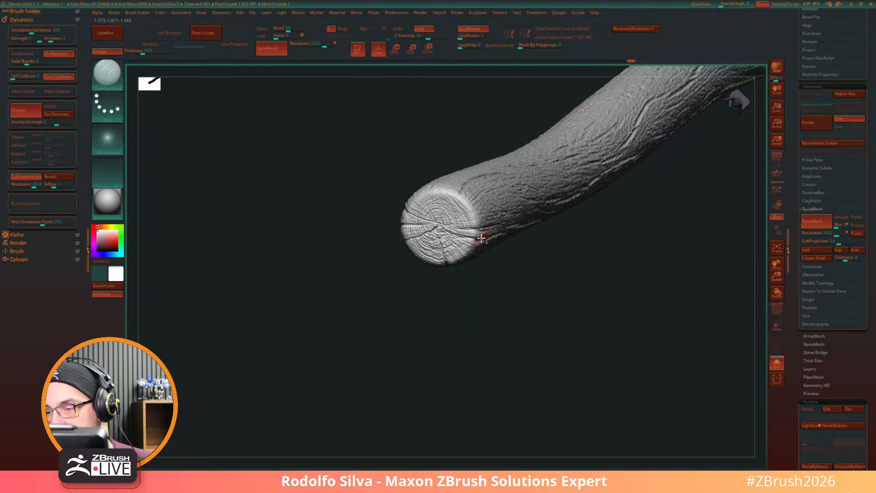
Step: Switch to a freehand chipping brush with a square alpha and adjust its draw size for the post's rim
mouse_move(498, 265)
left_mouse_down()
mouse_move(518, 293)
mouse_move(536, 262)
mouse_move(524, 323)
mouse_move(538, 328)
left_mouse_up()
key("b")
key("m")
key("f")
key("s")
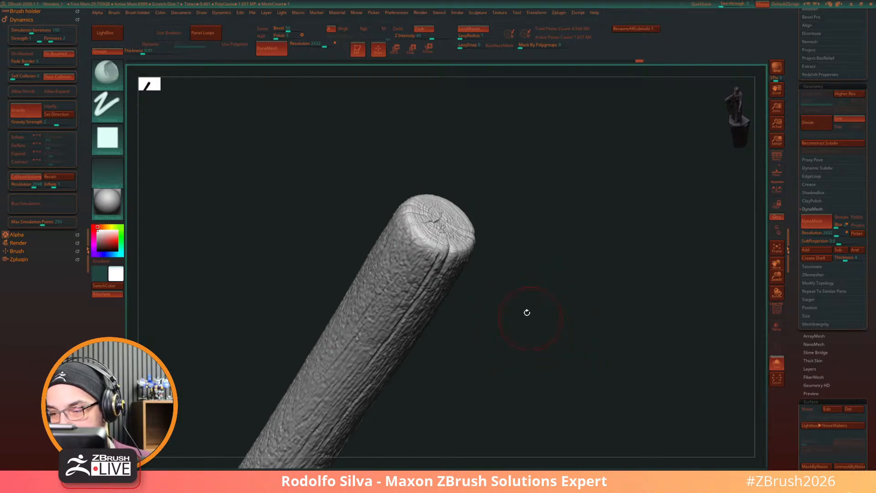
left_click_drag(511, 275, 508, 282)
key("s")
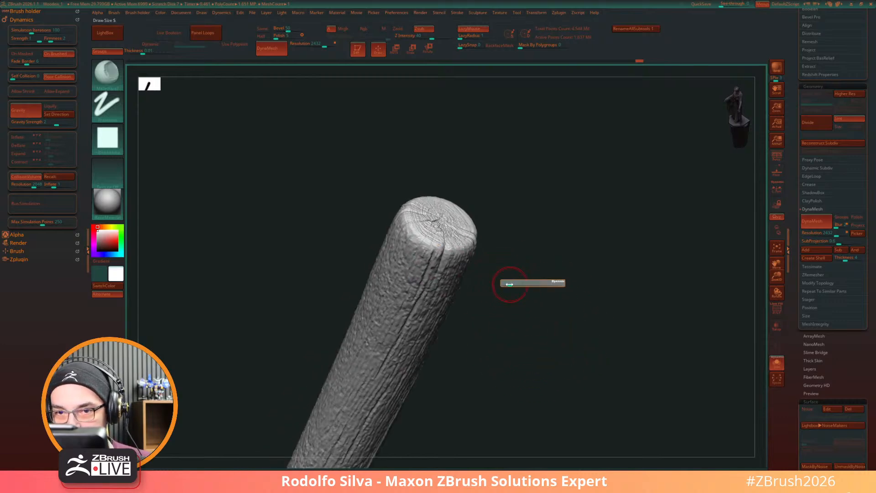
key("b")
key("Escape")
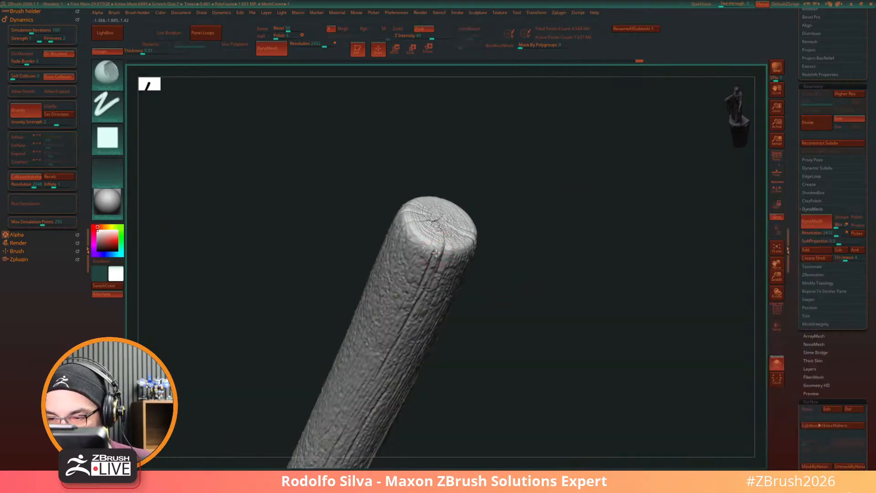
Step: Chip small notches out of the rim around the cracks with the square-alpha brush
left_click_drag(431, 239, 420, 251)
mouse_move(511, 279)
left_mouse_down()
mouse_move(465, 253)
mouse_move(473, 249)
left_mouse_up()
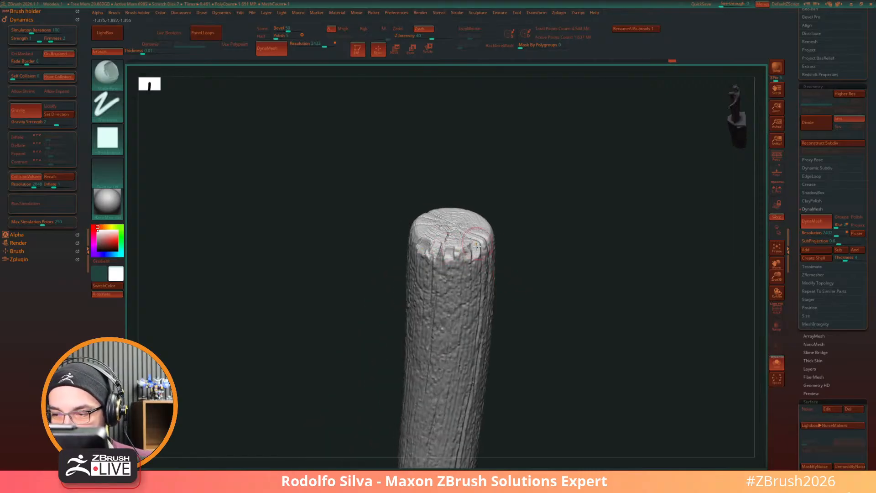
left_click_drag(537, 287, 481, 254)
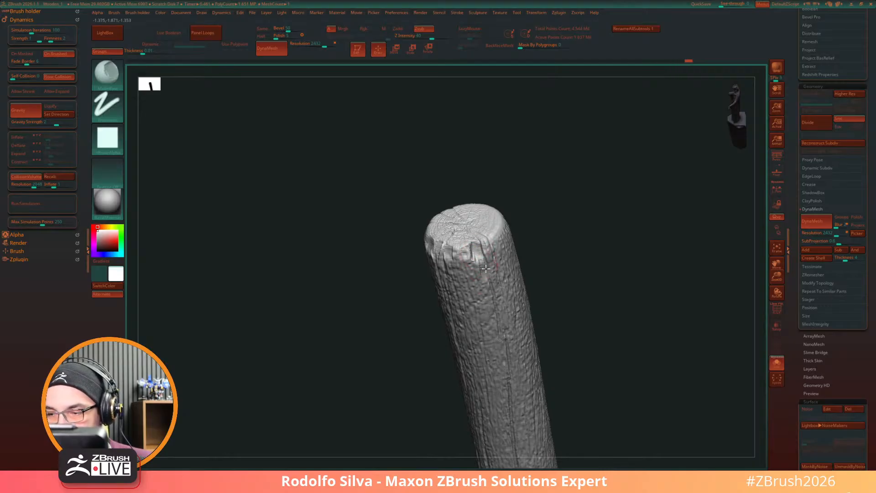
left_click_drag(563, 330, 520, 274)
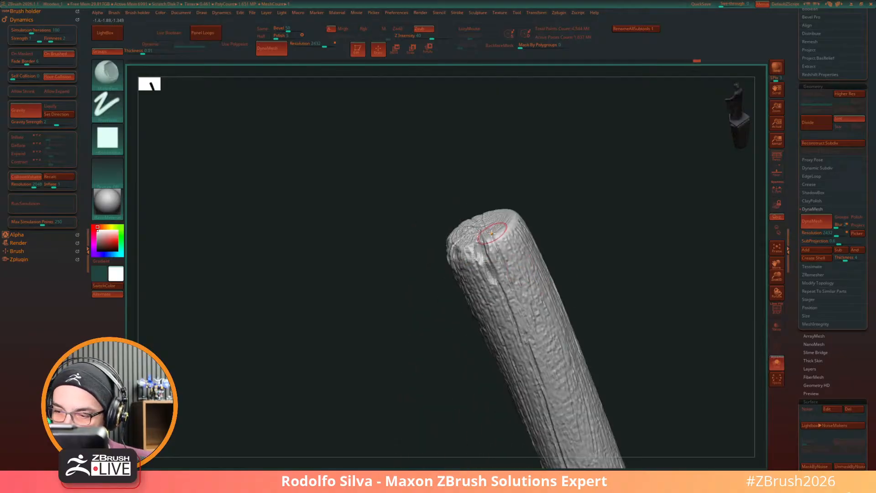
left_click_drag(503, 234, 504, 241)
Step: Continue chipping around the rest of the rim, breaking its smooth edge along the bark grain
mouse_move(572, 258)
left_mouse_down()
mouse_move(581, 339)
mouse_move(572, 364)
left_mouse_up()
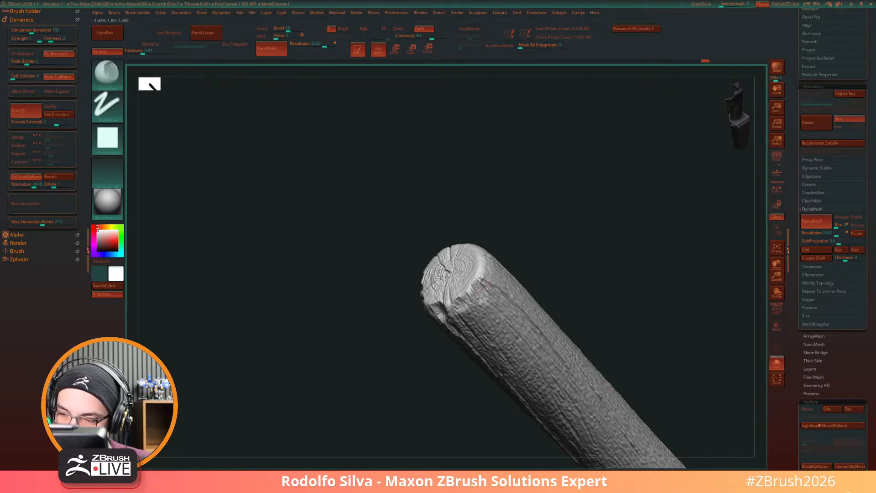
left_click_drag(479, 277, 487, 281)
left_click_drag(612, 382, 488, 269)
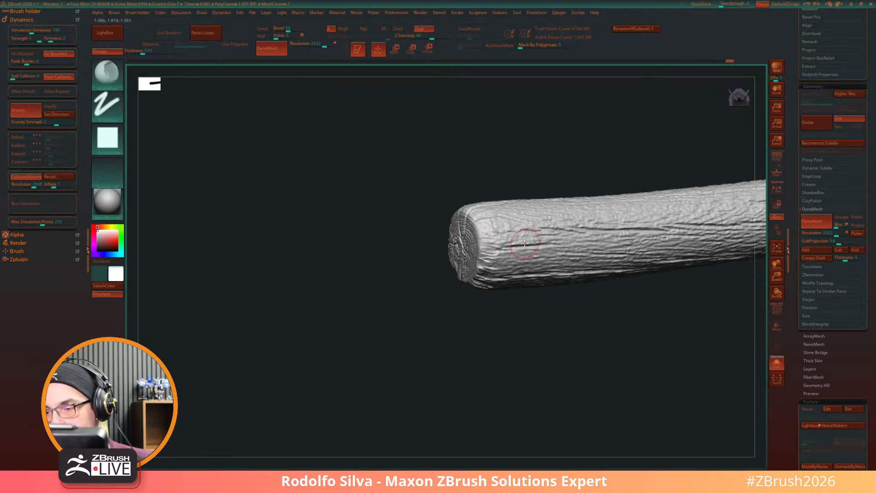
mouse_move(525, 243)
left_mouse_down()
mouse_move(520, 311)
mouse_move(534, 254)
mouse_move(590, 302)
mouse_move(514, 256)
left_mouse_up()
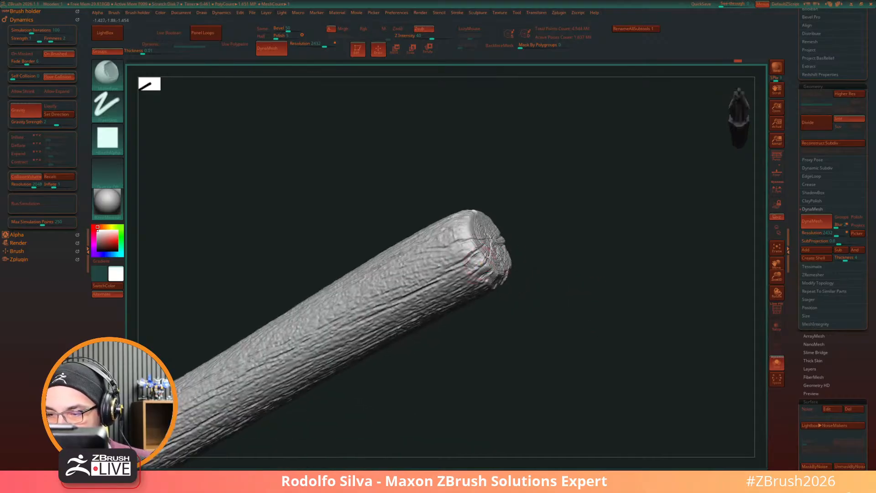
left_click_drag(556, 250, 574, 313)
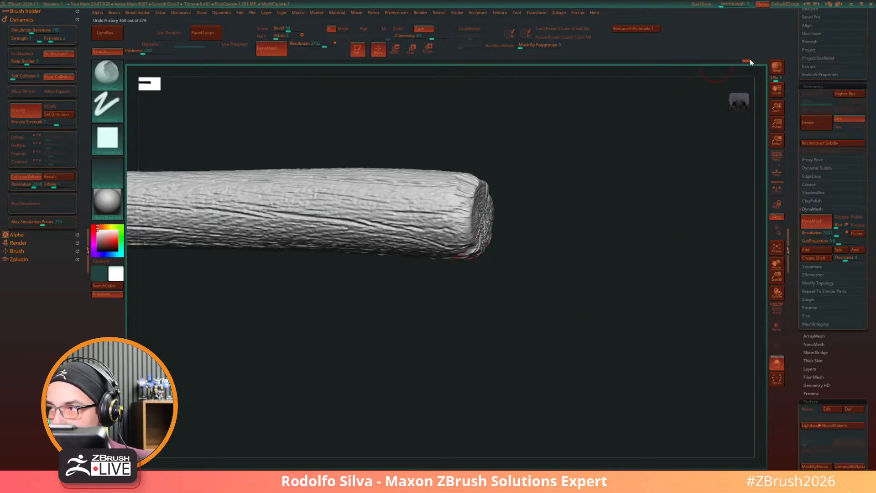
Step: Scrub through the undo history to compare the post end before and after chipping, ending on the latest state
left_click_drag(746, 61, 609, 63)
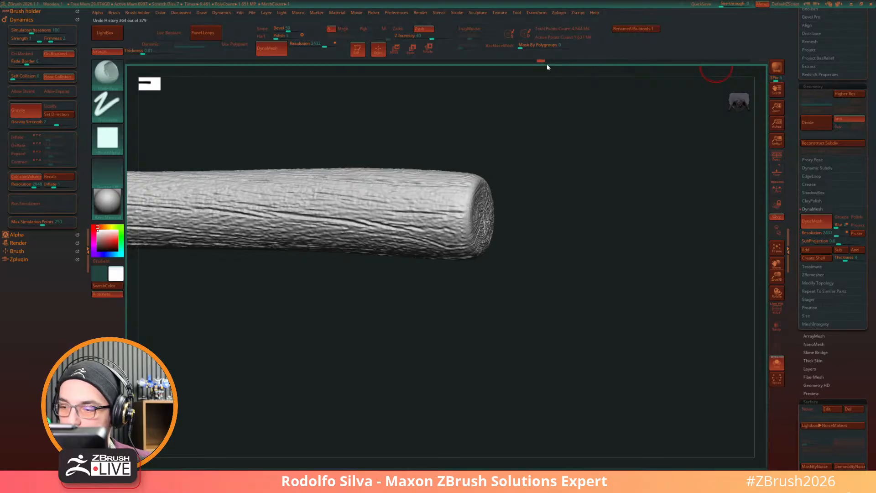
left_click_drag(561, 64, 558, 64)
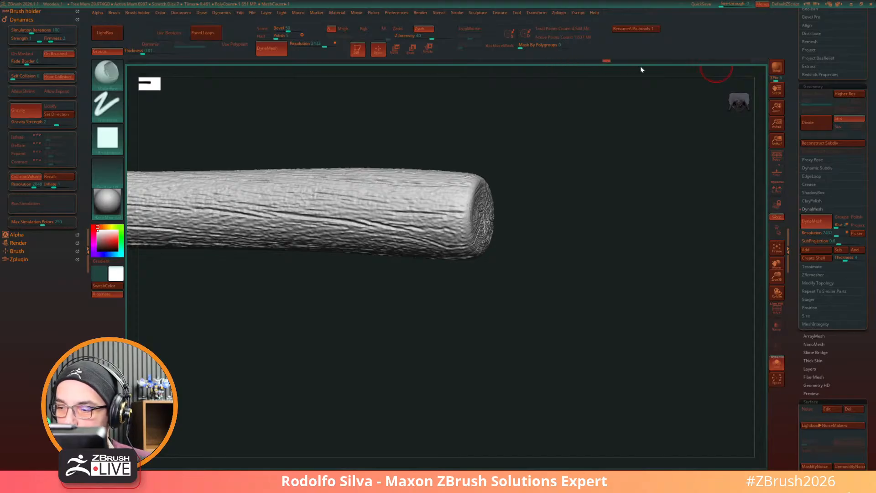
mouse_move(641, 66)
left_mouse_down()
mouse_move(652, 66)
mouse_move(632, 63)
left_mouse_up()
mouse_move(561, 279)
left_mouse_down()
mouse_move(540, 297)
mouse_move(516, 295)
mouse_move(516, 287)
left_mouse_up()
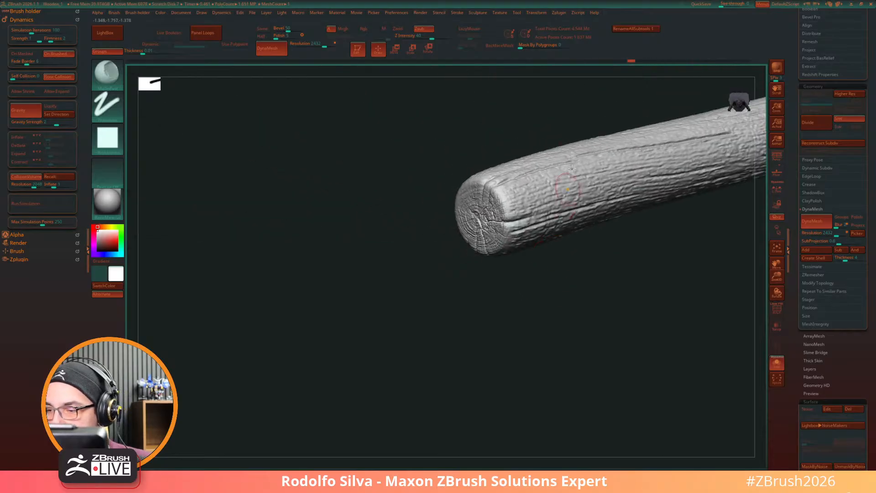
left_click_drag(634, 63, 656, 67)
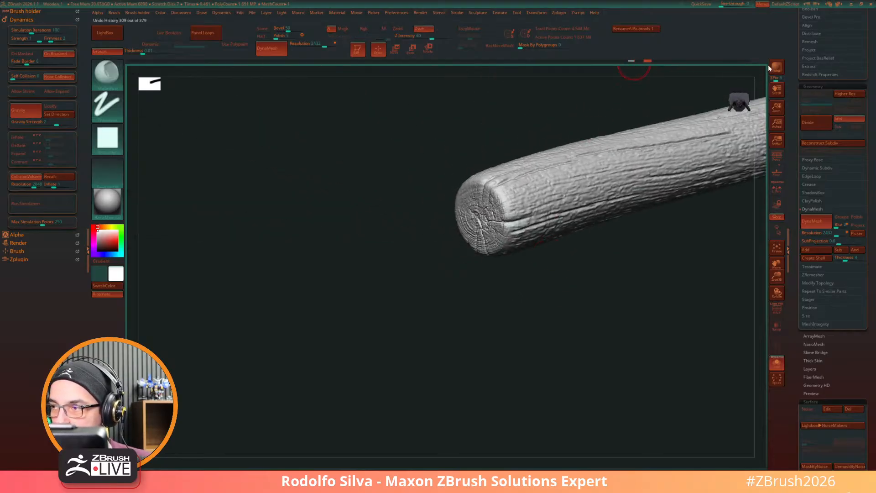
left_click_drag(768, 65, 765, 59)
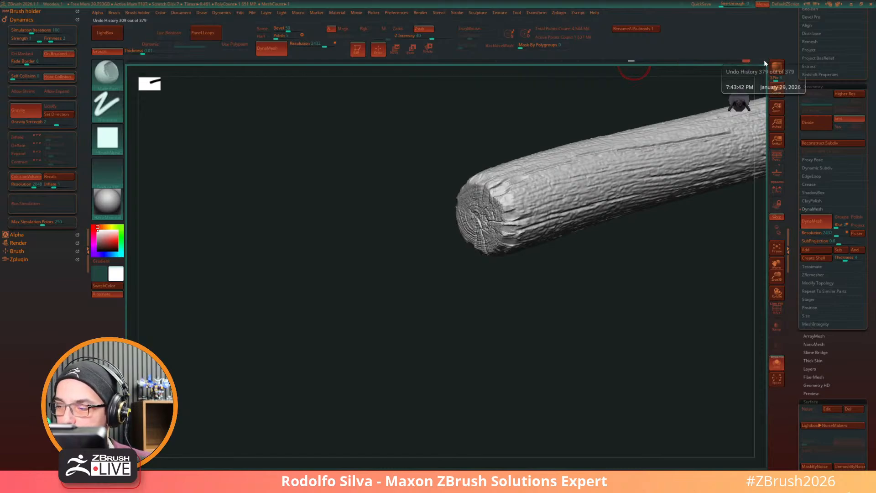
left_click_drag(606, 236, 458, 247)
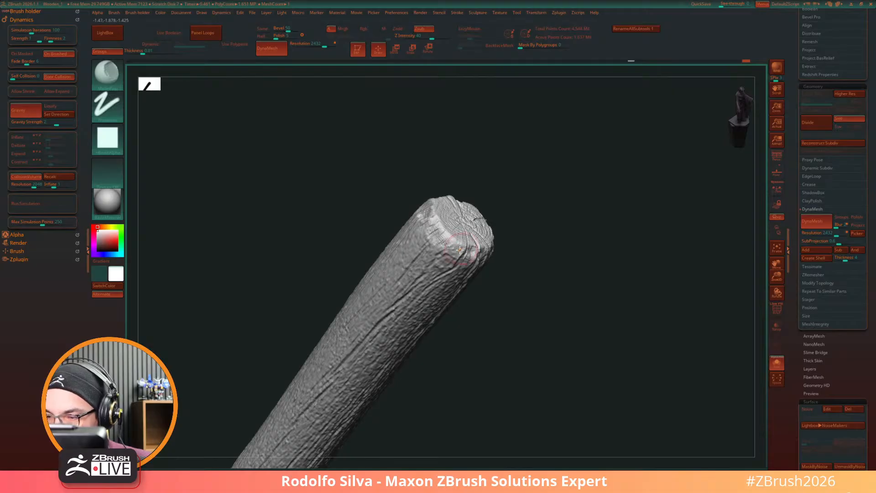
key("b")
key("s")
key("t")
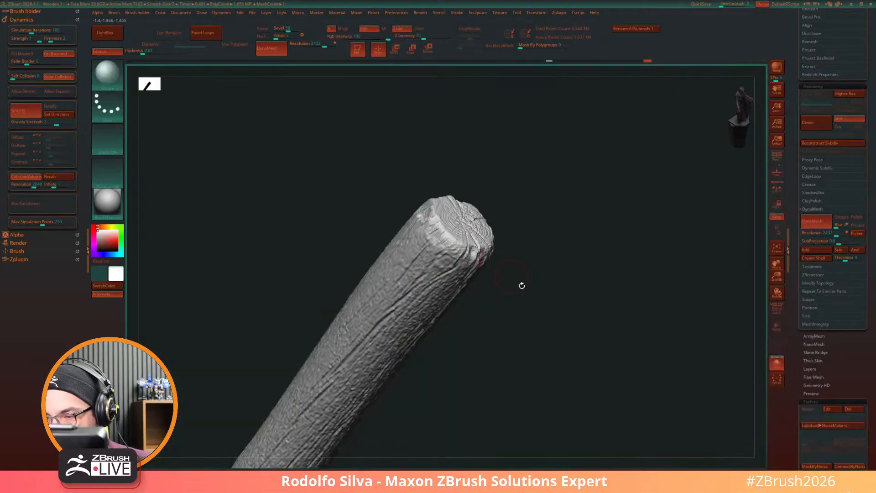
left_click_drag(521, 285, 494, 270)
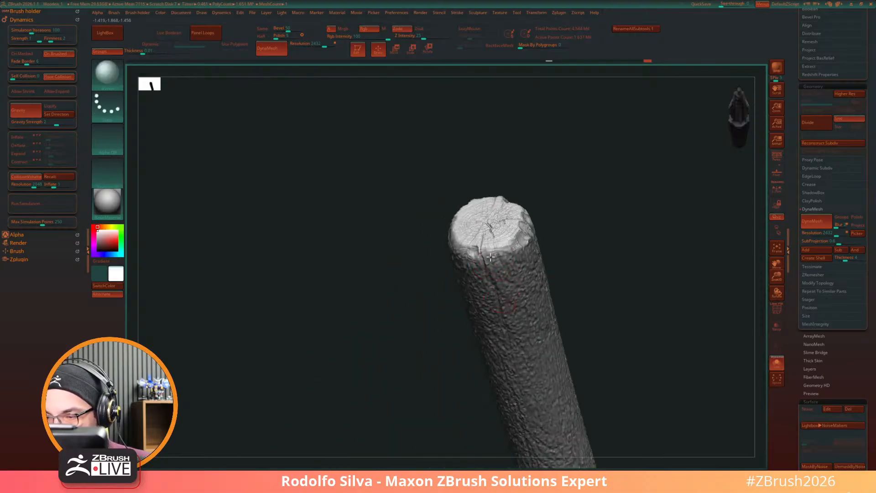
key("b")
left_click(508, 283)
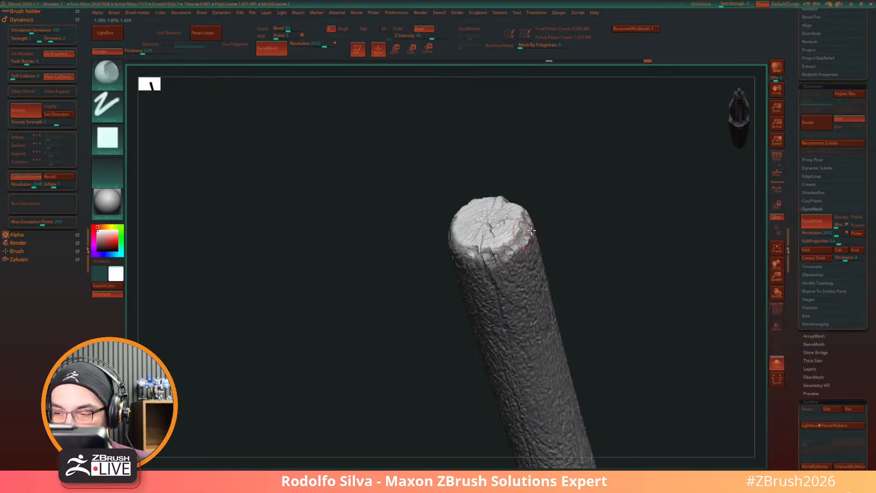
Step: Chip flakes from the rim and the bark just below it with the square-alpha brush, undoing and redoing one stroke
left_click_drag(525, 226, 539, 214)
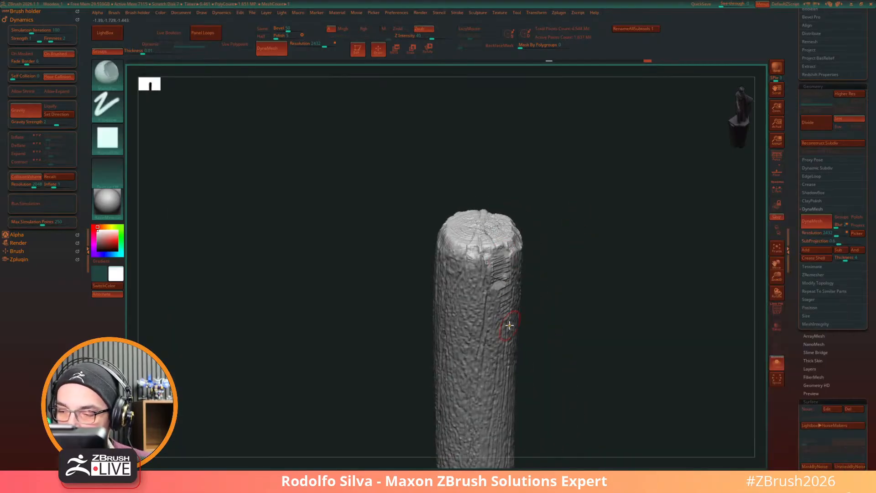
left_click_drag(506, 255, 509, 276)
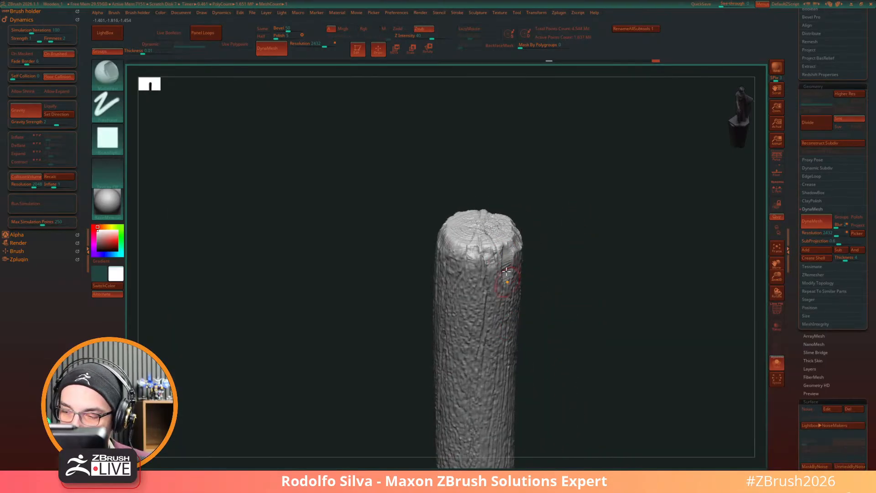
left_click_drag(543, 303, 568, 341)
right_click_drag(568, 341, 566, 344)
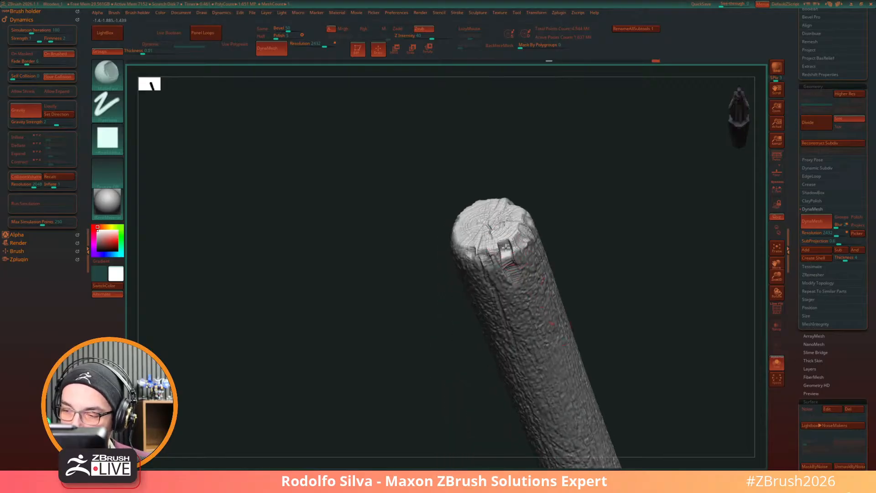
left_click_drag(505, 248, 505, 243)
key("ctrl+z")
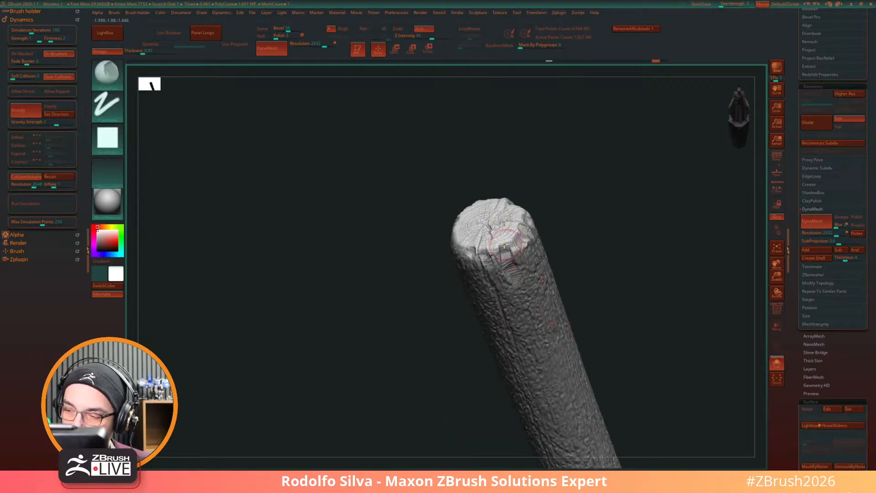
left_click_drag(510, 249, 508, 250)
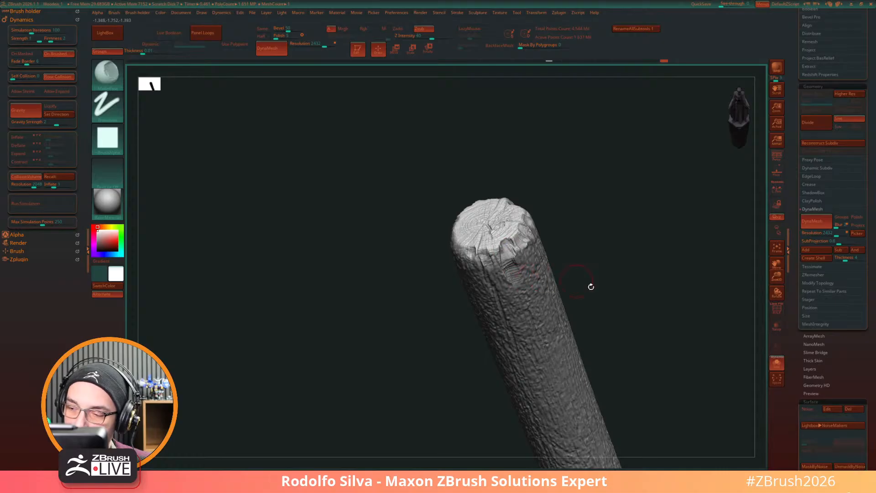
Step: Extend a long splinter down the shaft along the grain and chip the remaining smooth parts of the rim
left_click_drag(591, 287, 598, 260)
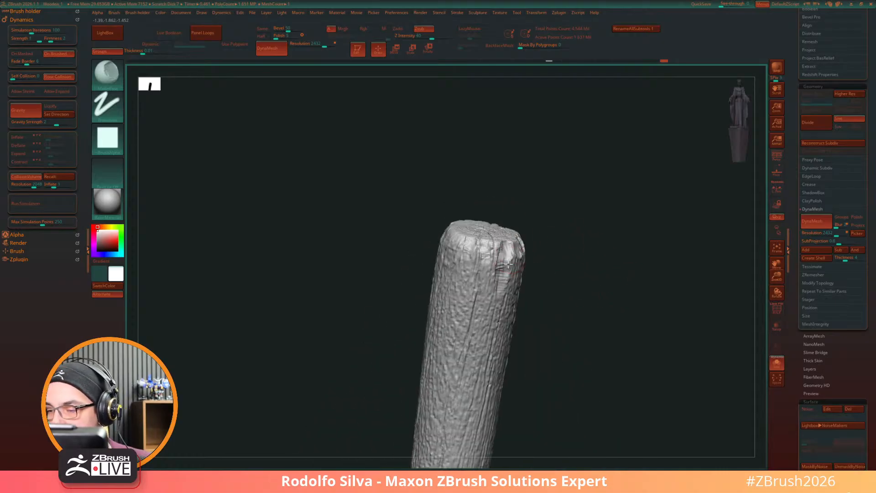
left_click_drag(508, 264, 498, 329)
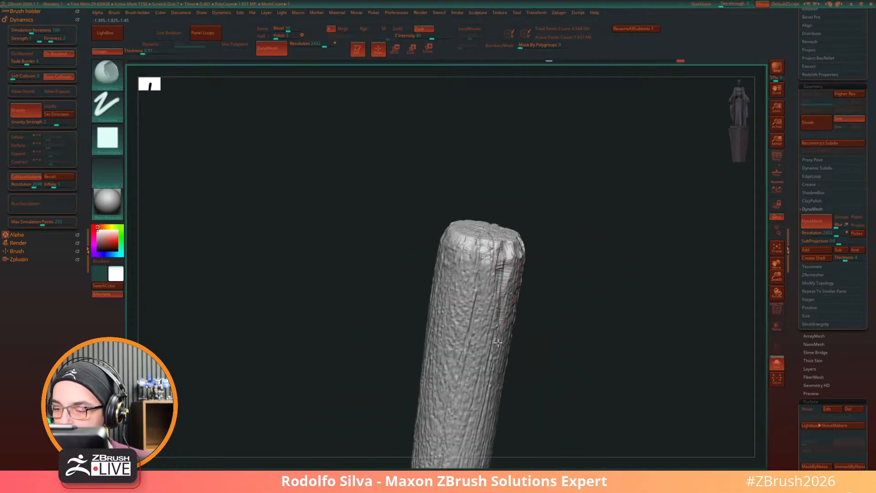
left_click_drag(546, 364, 529, 368)
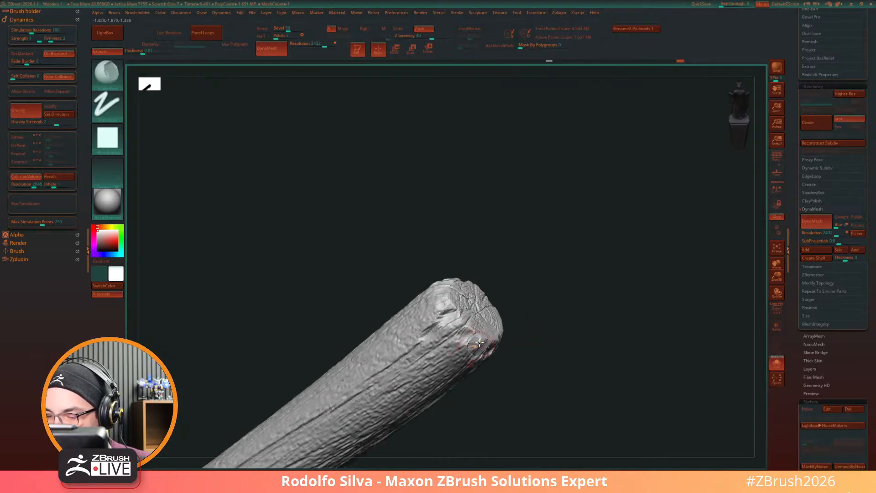
left_click_drag(545, 372, 487, 345)
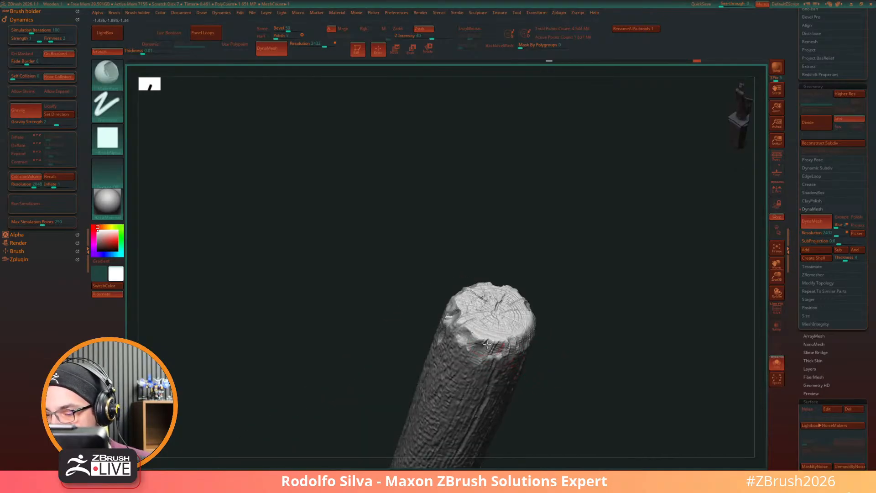
left_click_drag(539, 374, 556, 361)
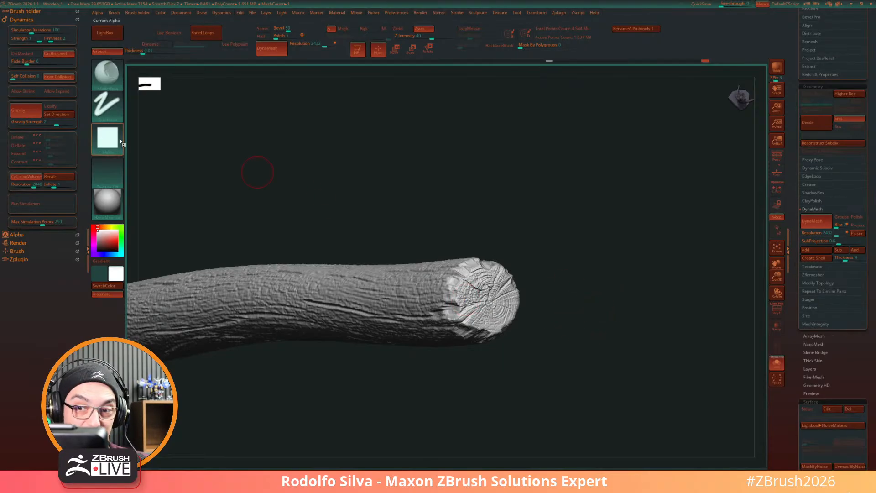
Step: Chip more flakes around the post end, working over the rim and the adjoining bark from several sides with the square-alpha brush
mouse_move(121, 142)
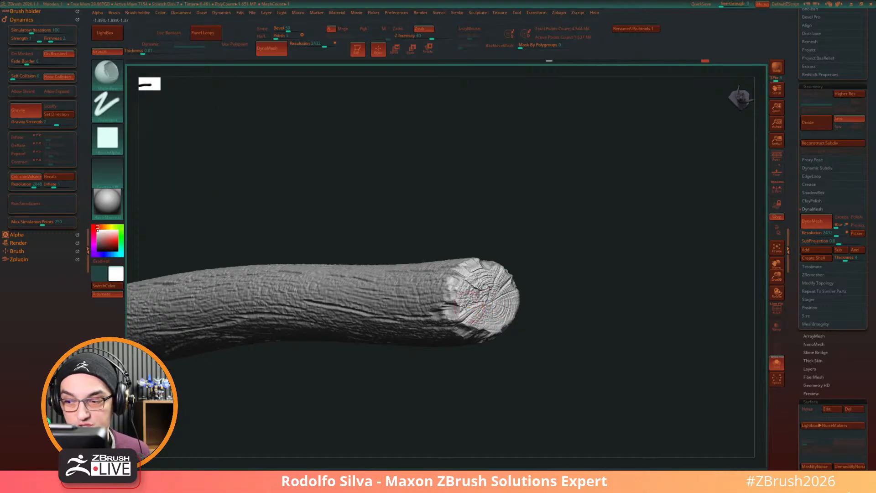
mouse_move(411, 373)
left_mouse_down()
mouse_move(422, 385)
mouse_move(428, 366)
mouse_move(617, 344)
mouse_move(485, 401)
mouse_move(524, 393)
left_mouse_up()
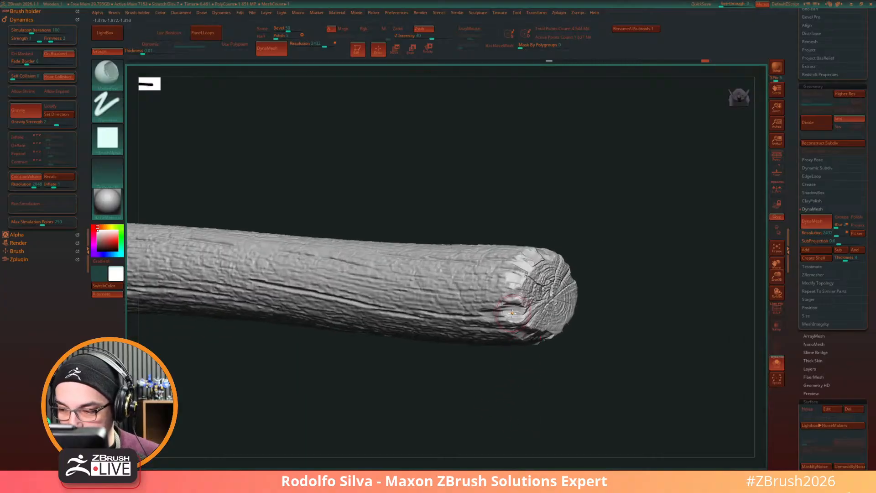
left_click_drag(477, 412, 483, 388)
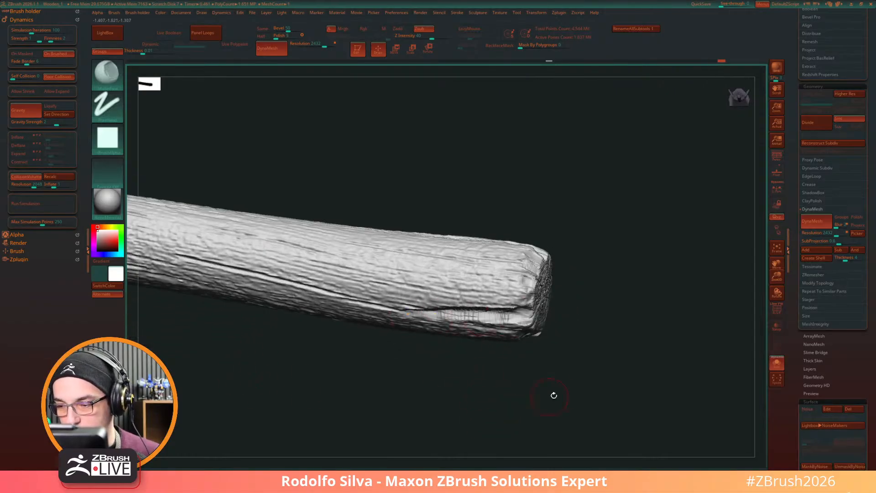
left_click_drag(553, 393, 375, 340)
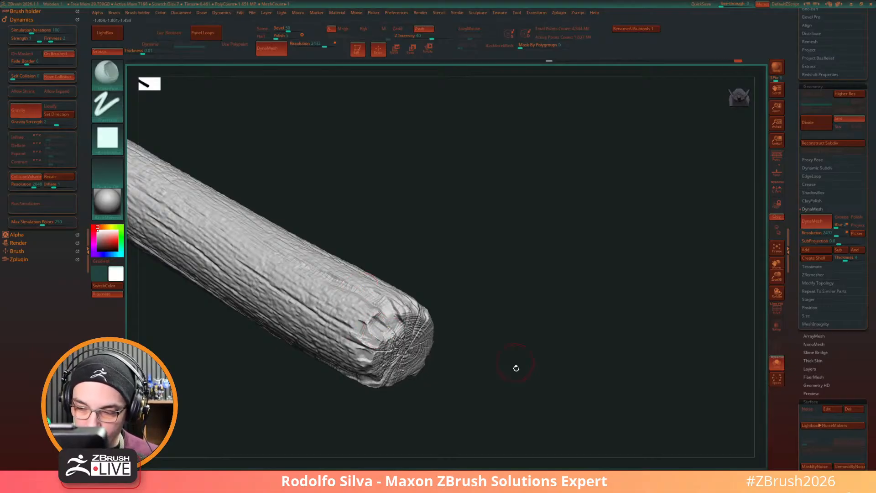
left_click_drag(514, 365, 506, 395)
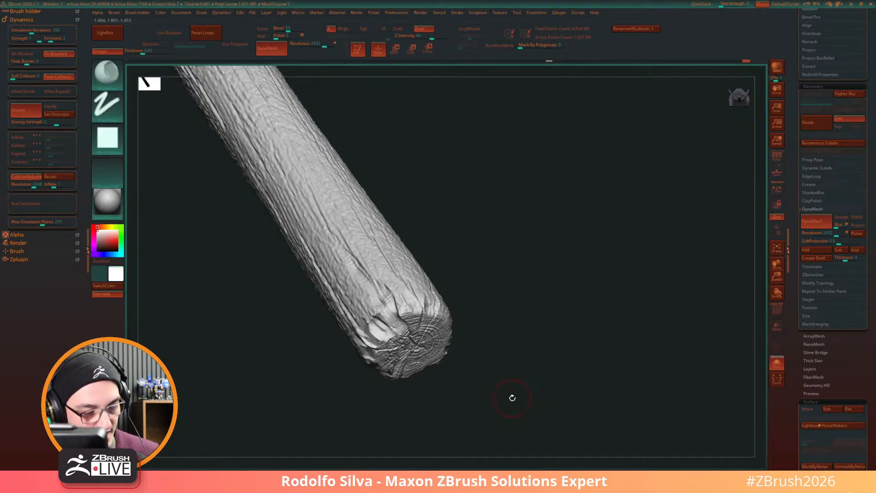
Step: Brush the original surface back over the chipped post end with the Morph brush
key("b")
key("m")
key("o")
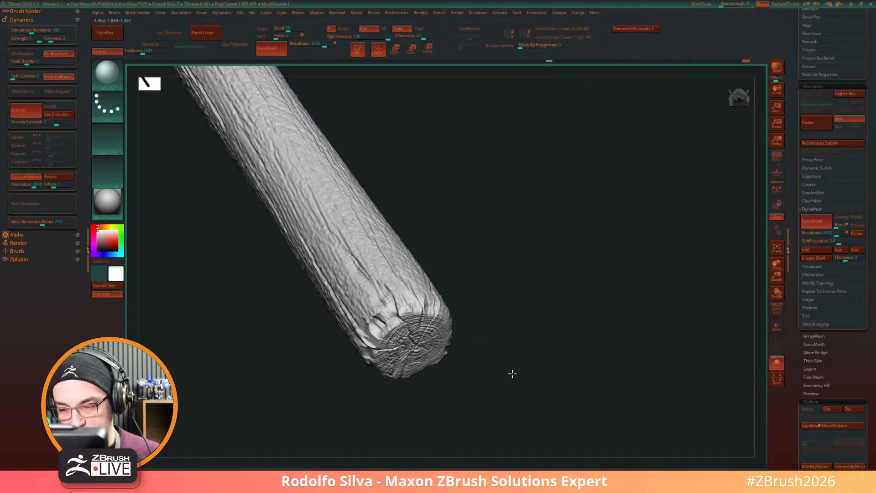
mouse_move(513, 371)
left_mouse_down()
mouse_move(530, 362)
mouse_move(525, 385)
mouse_move(492, 398)
mouse_move(479, 373)
left_mouse_up()
Step: Return to the square-alpha chipping brush and break off flakes around the remaining rim of the post end
key("b")
key("m")
key("f")
mouse_move(405, 319)
left_mouse_down()
mouse_move(398, 315)
mouse_move(434, 318)
mouse_move(468, 350)
left_mouse_up()
left_click_drag(444, 316, 450, 316)
left_click_drag(502, 358, 486, 347)
mouse_move(444, 318)
left_mouse_down()
mouse_move(461, 323)
mouse_move(469, 360)
left_mouse_up()
left_click_drag(512, 411, 512, 369)
mouse_move(450, 336)
left_mouse_down()
mouse_move(458, 381)
mouse_move(450, 391)
left_mouse_up()
mouse_move(534, 381)
left_mouse_down()
mouse_move(605, 373)
mouse_move(572, 383)
left_mouse_up()
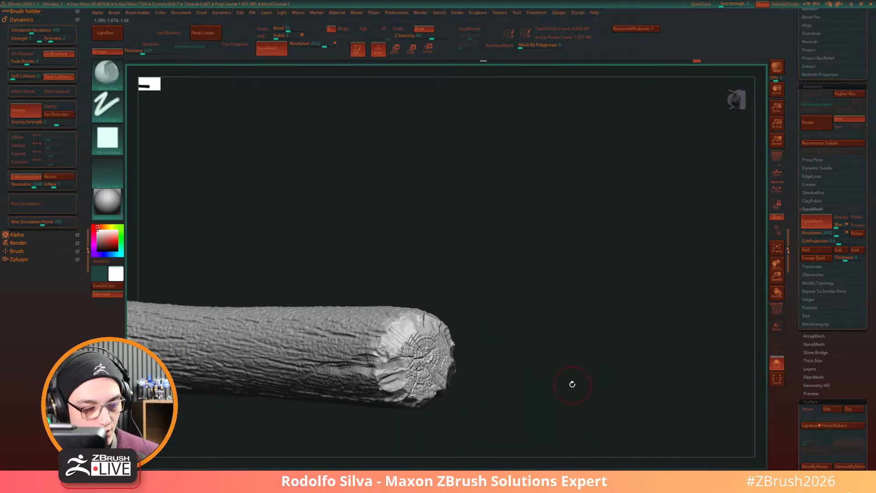
Step: Restore the growth rings and radial cracks on the cut face inside the chipped rim with the Morph brush
key("b")
key("m")
key("o")
left_click_drag(507, 349, 481, 346)
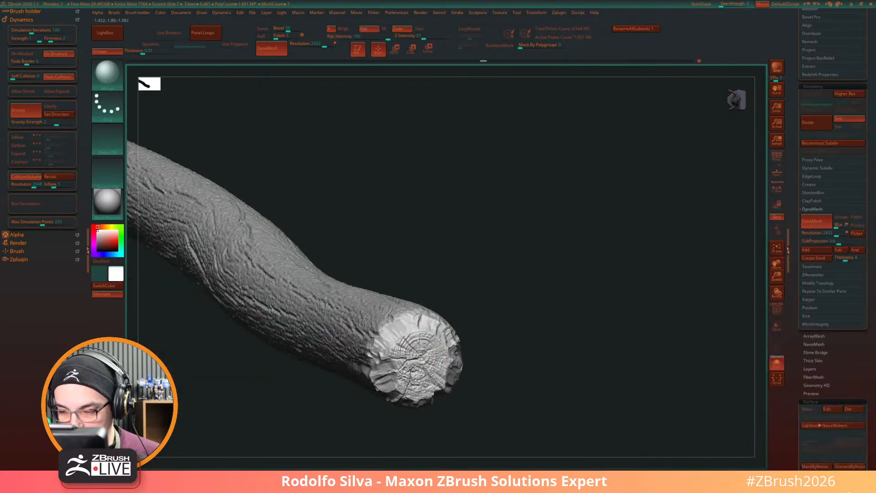
mouse_move(405, 352)
left_mouse_down()
mouse_move(427, 340)
mouse_move(443, 353)
mouse_move(436, 372)
left_mouse_up()
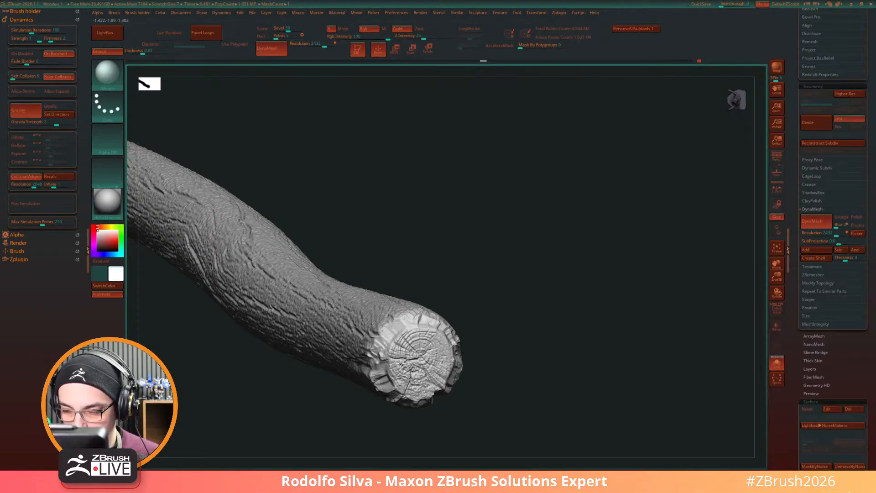
left_click_drag(497, 347, 513, 405)
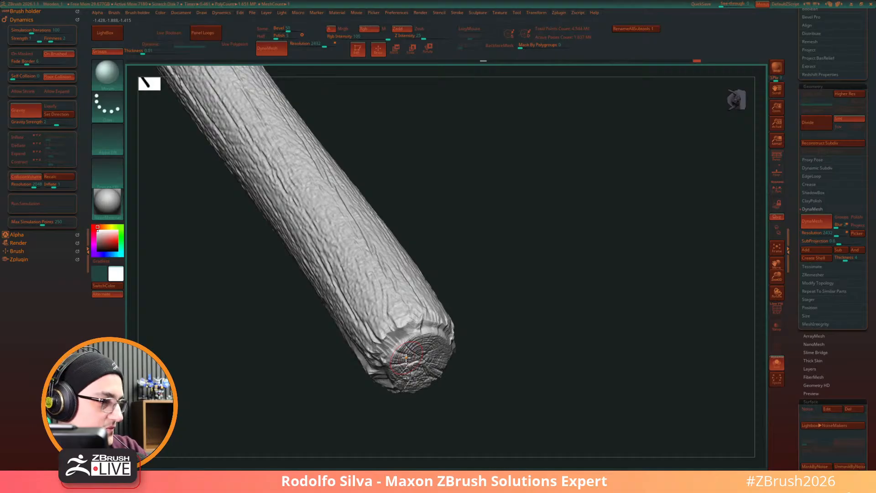
Step: Select the imported wood end-grain texture and make an alpha from it
left_click(109, 173)
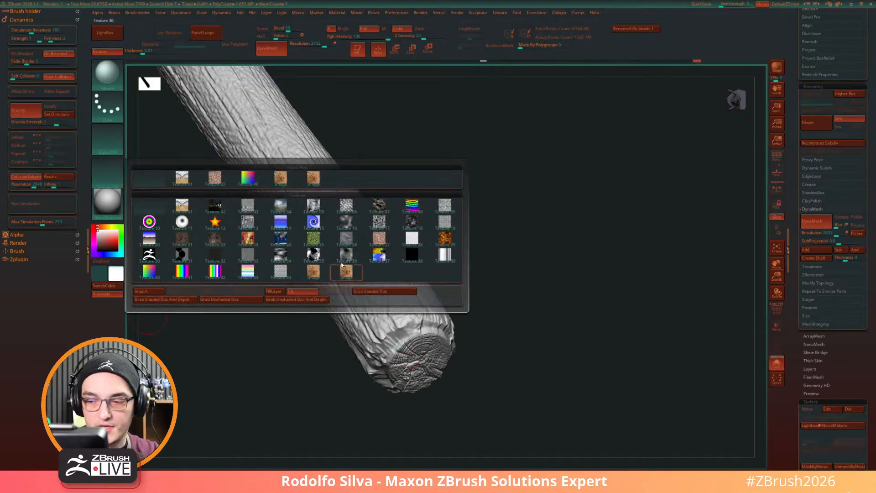
left_click(343, 270)
left_click(112, 173)
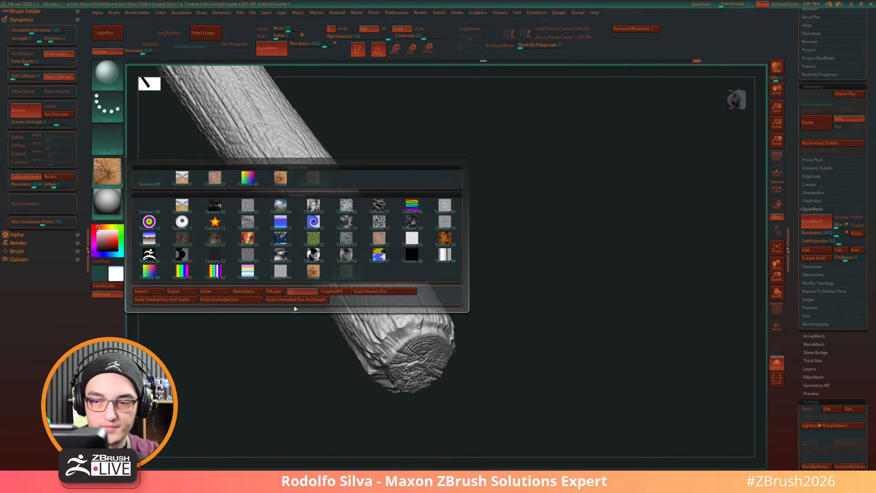
left_click(241, 292)
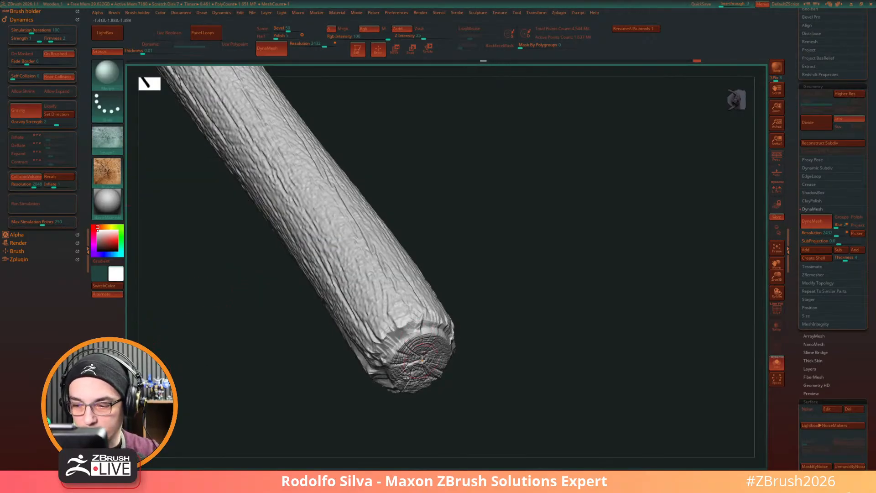
Step: Turn off both the end-grain alpha and the texture for the current brush
left_click(113, 145)
left_click(149, 145)
left_click(112, 175)
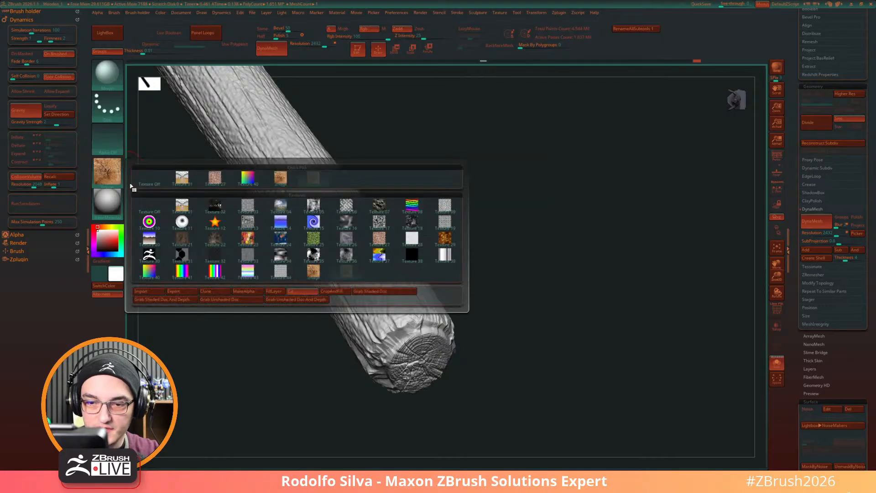
left_click(137, 182)
Step: Restore more of the ring face with the Morph brush, and chip the rim further with the square-alpha brush
left_click_drag(486, 380, 411, 345)
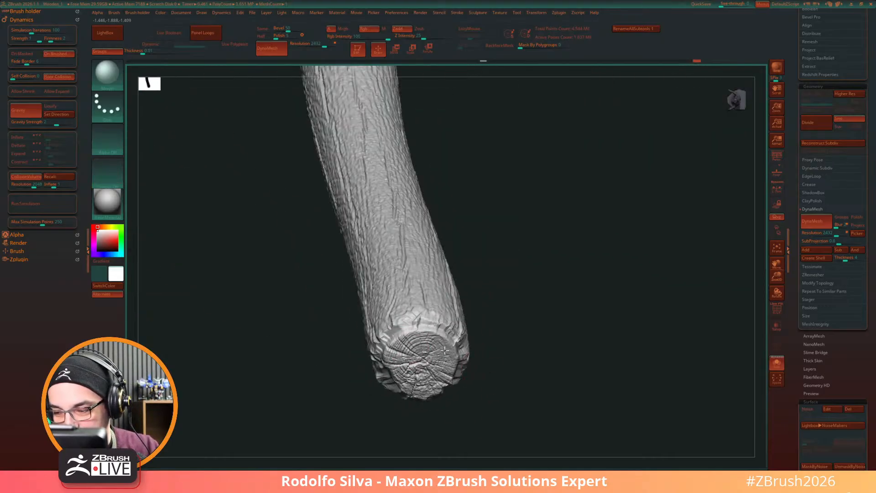
left_click_drag(470, 404, 433, 364)
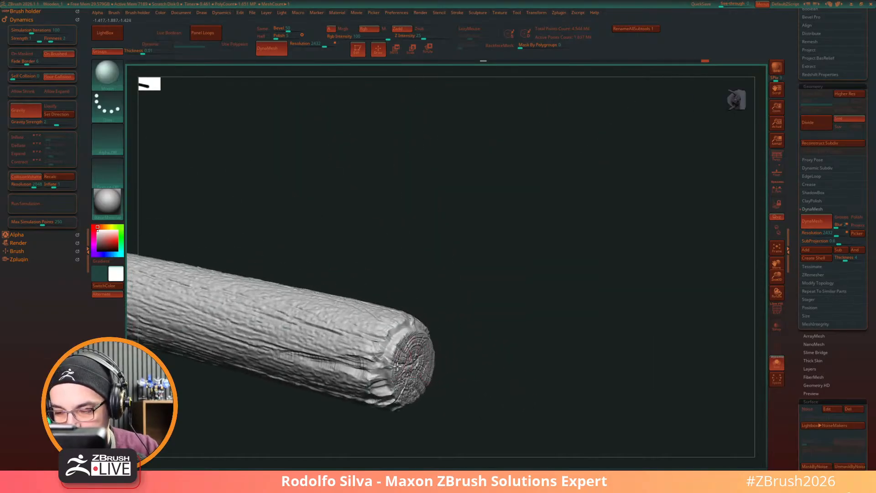
key("b")
key("d")
key("s")
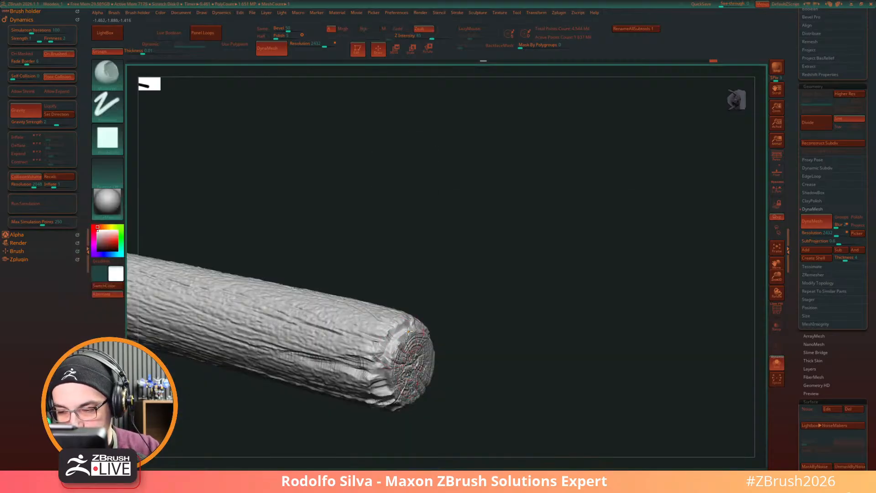
mouse_move(470, 406)
left_mouse_down()
mouse_move(479, 413)
mouse_move(410, 323)
mouse_move(388, 331)
left_mouse_up()
left_click_drag(506, 366, 572, 373)
left_click_drag(364, 347, 402, 315)
mouse_move(475, 357)
left_mouse_down()
mouse_move(479, 371)
mouse_move(489, 352)
mouse_move(513, 397)
mouse_move(526, 396)
mouse_move(542, 341)
mouse_move(443, 313)
mouse_move(433, 319)
mouse_move(449, 320)
mouse_move(420, 331)
mouse_move(430, 321)
mouse_move(419, 316)
left_mouse_up()
Step: Switch to the DamStandard brush and carve fine grooves into the chipped bark just behind the rim
key("b")
key("t")
key("s")
key("s")
left_click_drag(450, 302, 421, 309)
left_click_drag(515, 322, 581, 411)
mouse_move(440, 286)
left_mouse_down()
mouse_move(409, 282)
mouse_move(426, 273)
left_mouse_up()
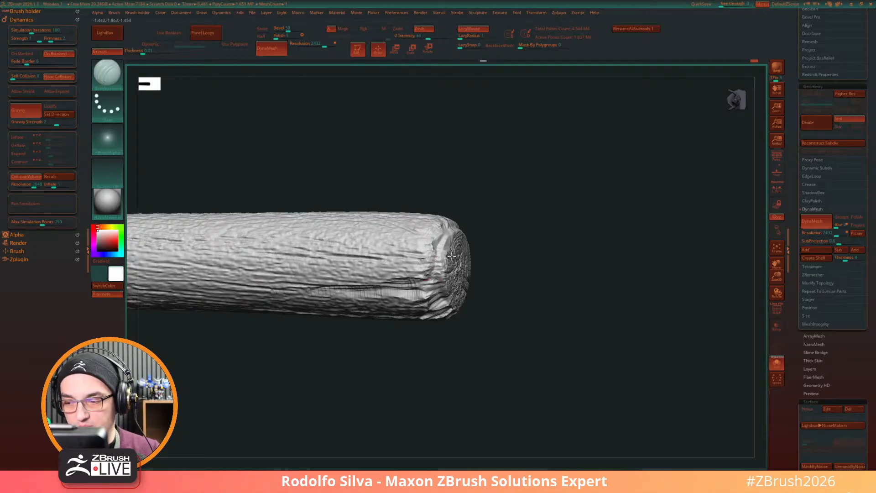
Step: Carve thin creases between the bark and the end face around the rim with the DamStandard brush
left_click_drag(532, 299, 519, 319)
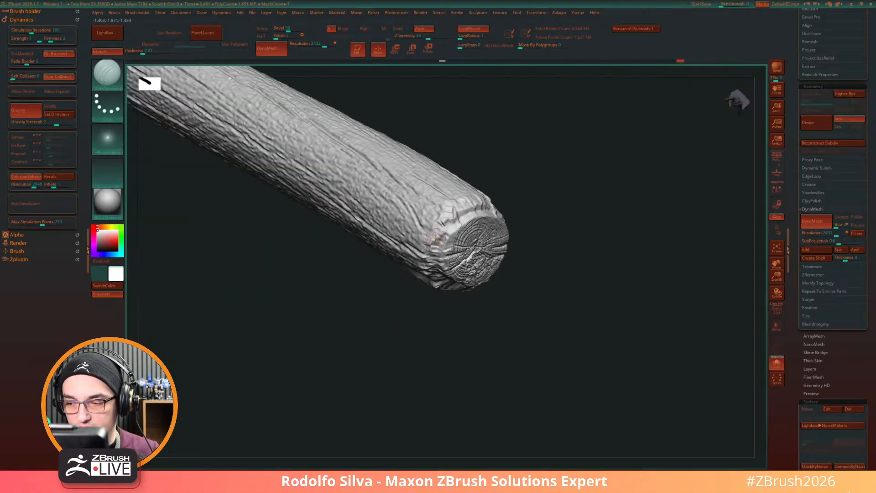
left_click_drag(437, 233, 454, 215)
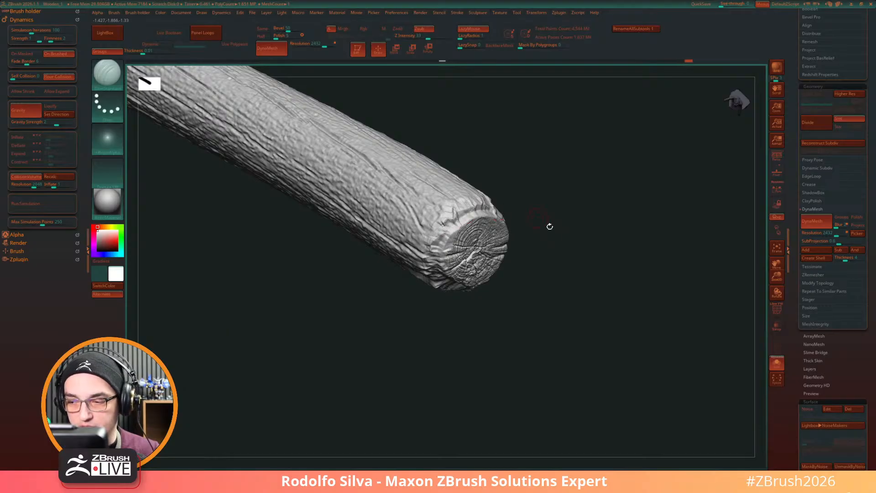
left_click_drag(548, 227, 550, 340)
left_click(455, 261)
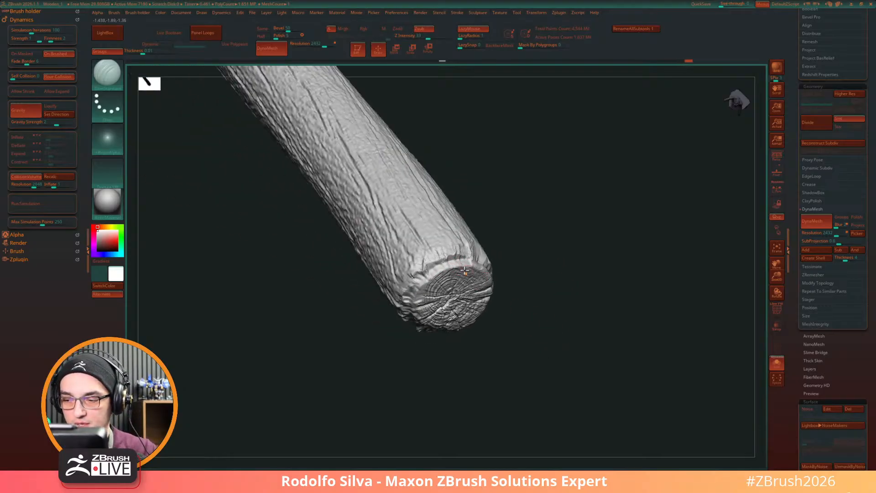
left_click_drag(552, 300, 547, 307)
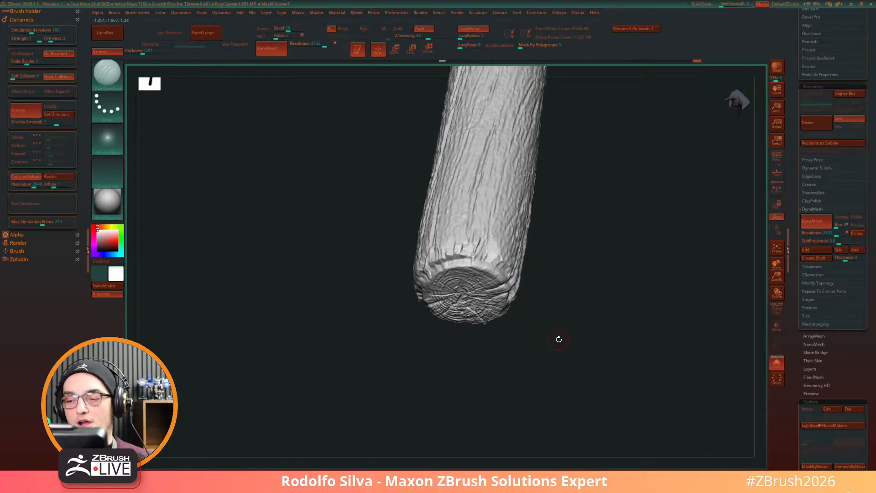
left_click_drag(559, 339, 486, 270)
left_click_drag(578, 315, 505, 347)
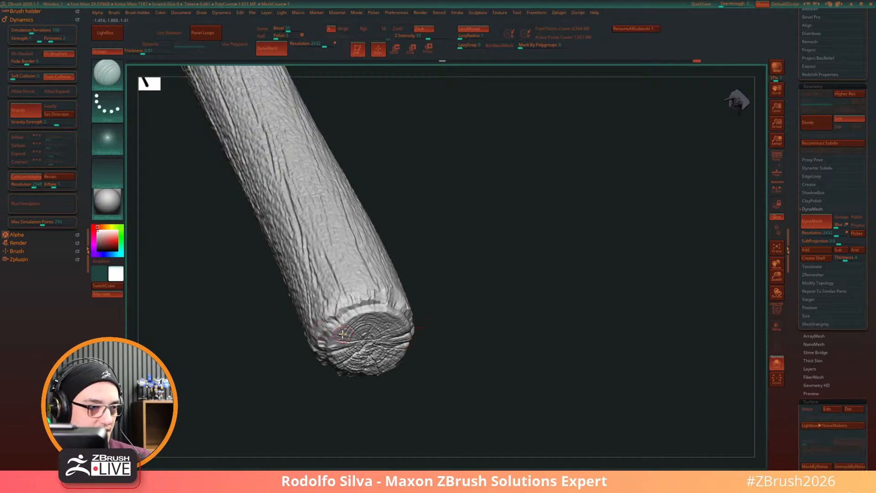
left_click_drag(433, 332, 466, 325)
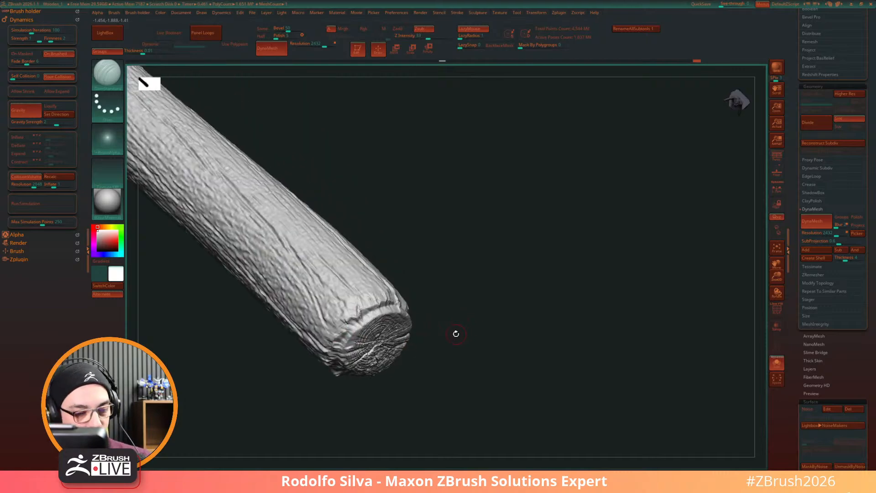
Step: Chip broad flakes from the smooth rim and bark beside the long splinter with the square-alpha brush
key("b")
key("m")
key("f")
mouse_move(374, 301)
left_mouse_down()
mouse_move(378, 320)
mouse_move(369, 314)
mouse_move(403, 296)
left_mouse_up()
mouse_move(485, 344)
left_mouse_down()
mouse_move(461, 355)
mouse_move(445, 320)
mouse_move(414, 312)
left_mouse_up()
left_click_drag(562, 343, 533, 367)
left_click_drag(422, 312, 423, 303)
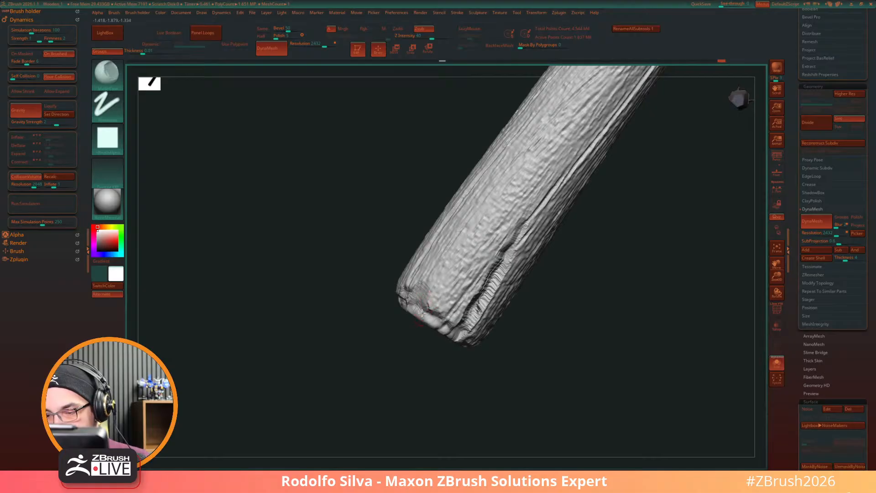
mouse_move(397, 346)
left_mouse_down()
mouse_move(415, 319)
mouse_move(410, 313)
mouse_move(426, 312)
left_mouse_up()
key("s")
left_click_drag(607, 340, 518, 334)
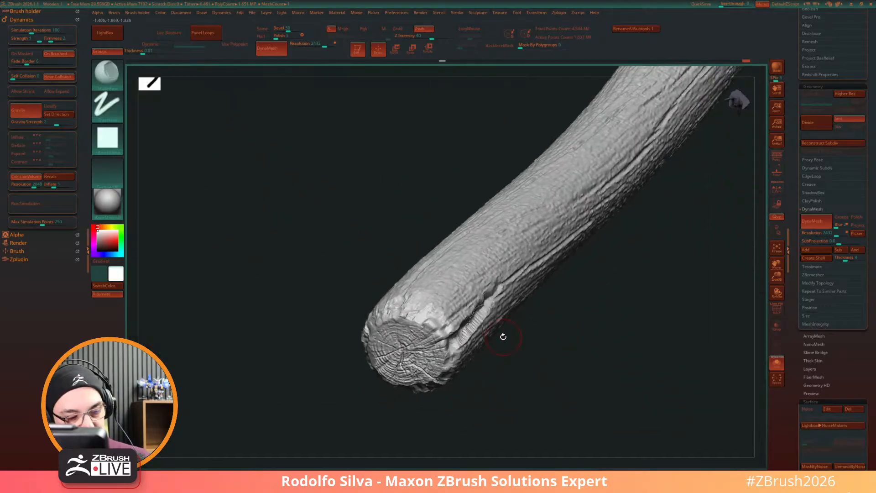
Step: Deepen the crack along the long splinter with the DamStandard brush, following the grain down the shaft
key("b")
key("d")
key("s")
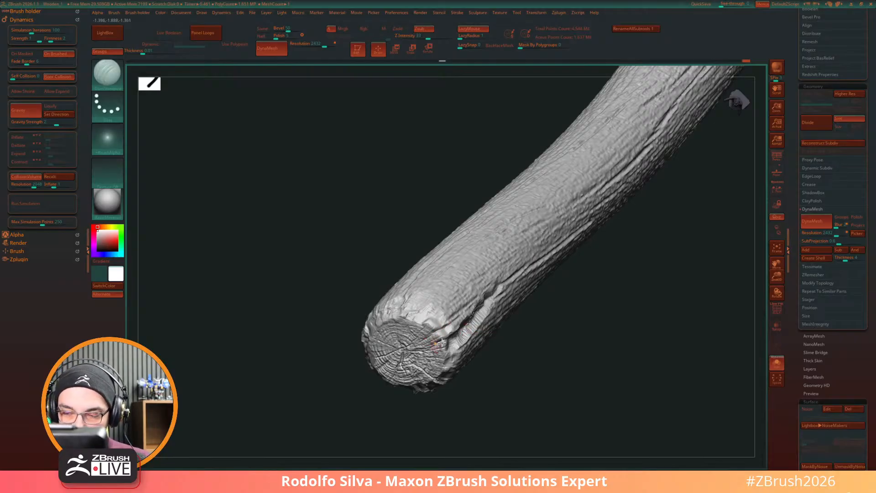
mouse_move(500, 339)
left_mouse_down()
mouse_move(566, 382)
mouse_move(431, 348)
mouse_move(536, 295)
left_mouse_up()
left_click_drag(489, 320, 554, 289)
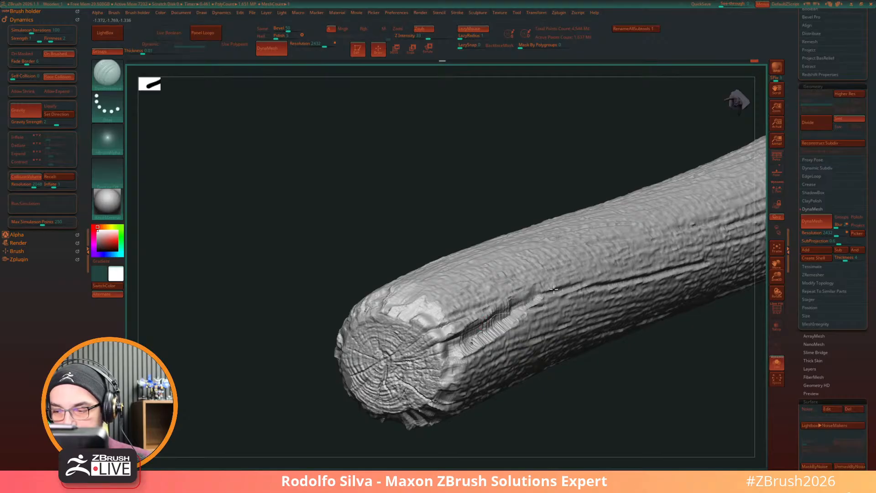
left_click_drag(440, 349, 487, 324)
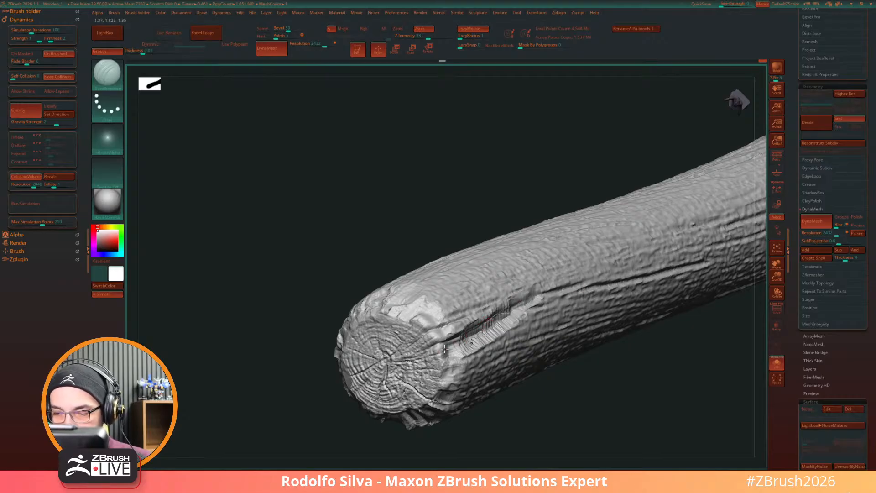
Step: Carry the splinter's crack over the rim into the ring face and refine the splinter beside it
left_click_drag(444, 351, 418, 359)
mouse_move(539, 370)
left_mouse_down("alt")
mouse_move(585, 403)
mouse_move(560, 409)
mouse_move(566, 397)
left_mouse_up("alt")
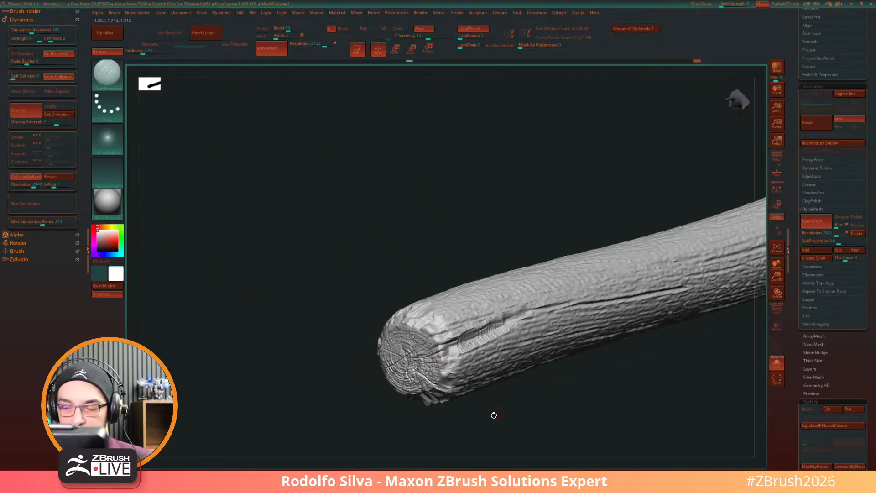
mouse_move(493, 413)
left_mouse_down()
mouse_move(511, 389)
mouse_move(504, 410)
left_mouse_up()
mouse_move(109, 139)
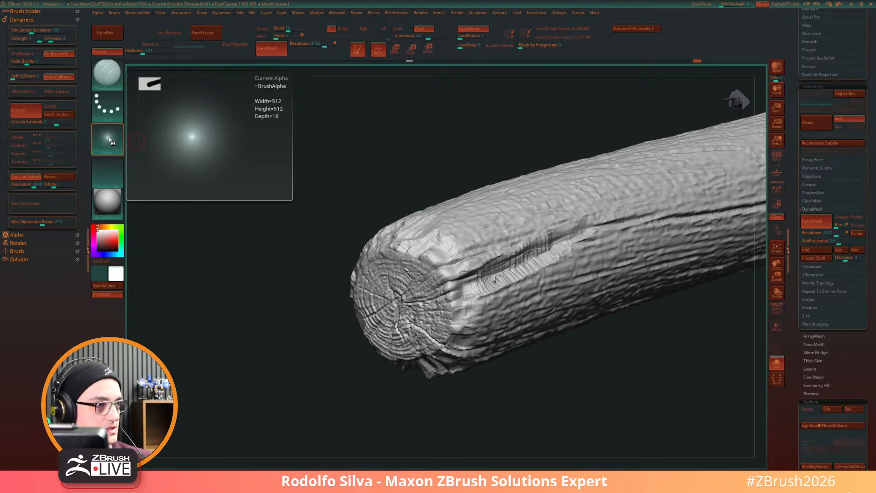
left_click_drag(571, 385, 415, 297)
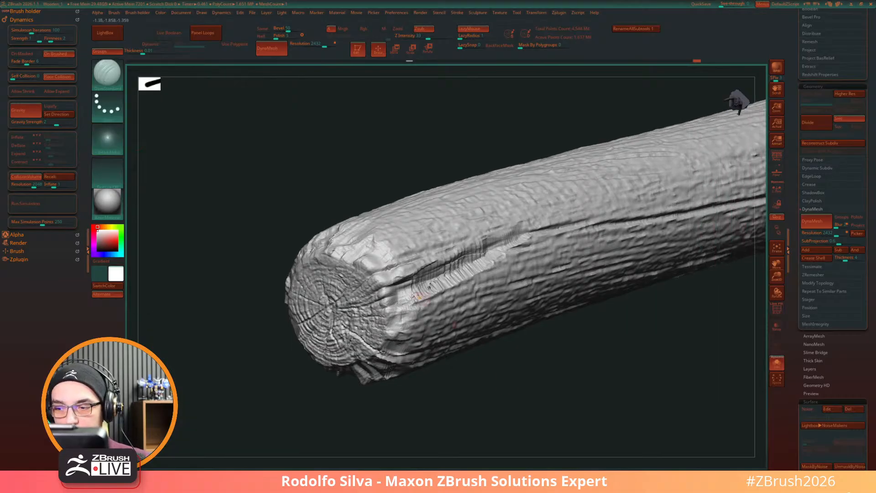
Step: Smooth the ragged crack on the wooden pole's side near its cut end
mouse_move(544, 343)
left_mouse_down()
mouse_move(514, 409)
mouse_move(504, 393)
left_mouse_up()
mouse_move(414, 287)
left_mouse_down("shift")
mouse_move(466, 250)
mouse_move(458, 255)
left_mouse_up("shift")
left_click_drag(479, 347, 500, 390)
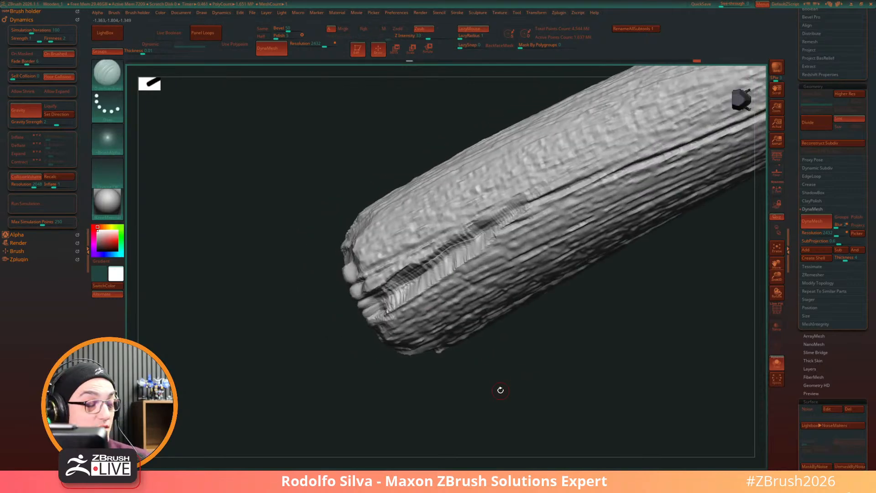
Step: View the Asset Directory options in the preferences, browse the LightBox tools and projects, and close LightBox
key("comma")
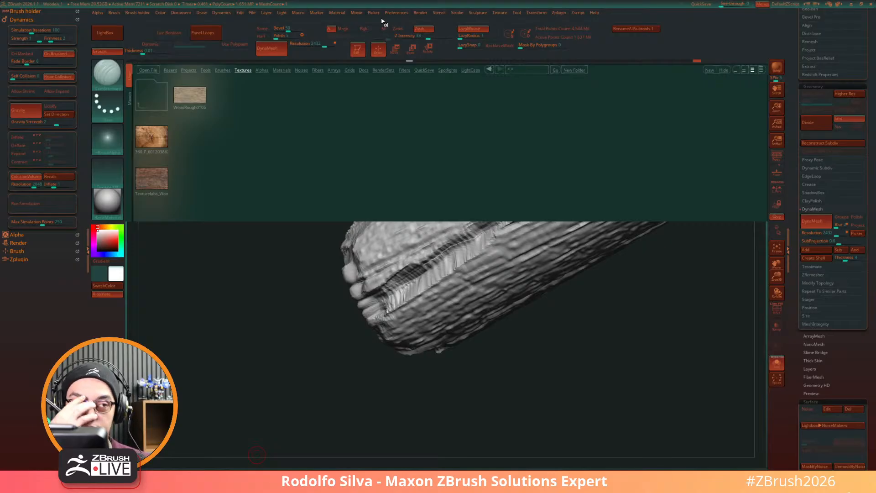
left_click(396, 13)
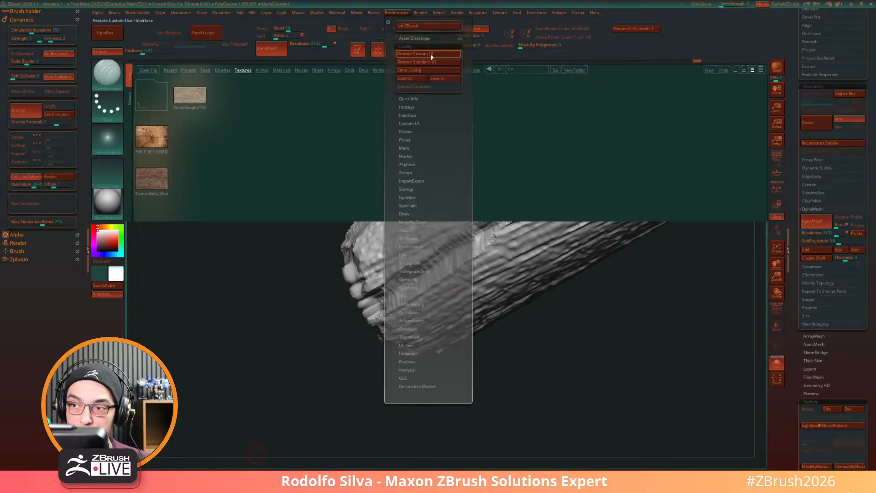
left_click(429, 40)
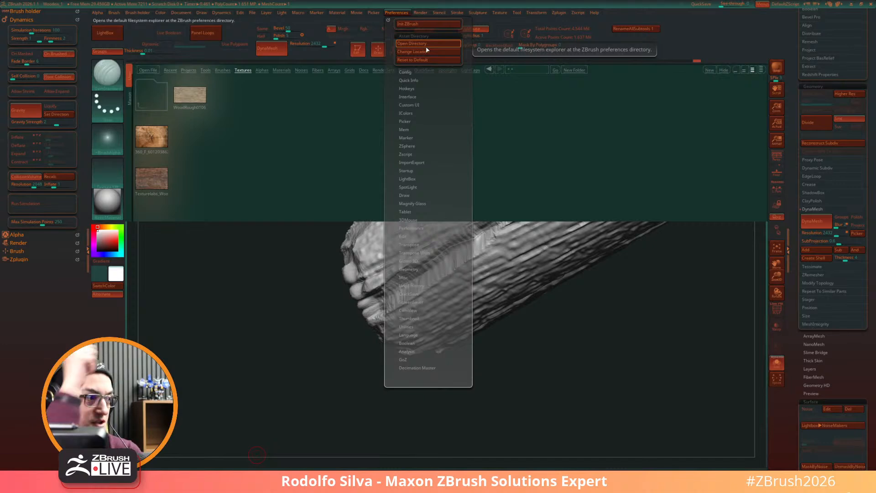
left_click(207, 70)
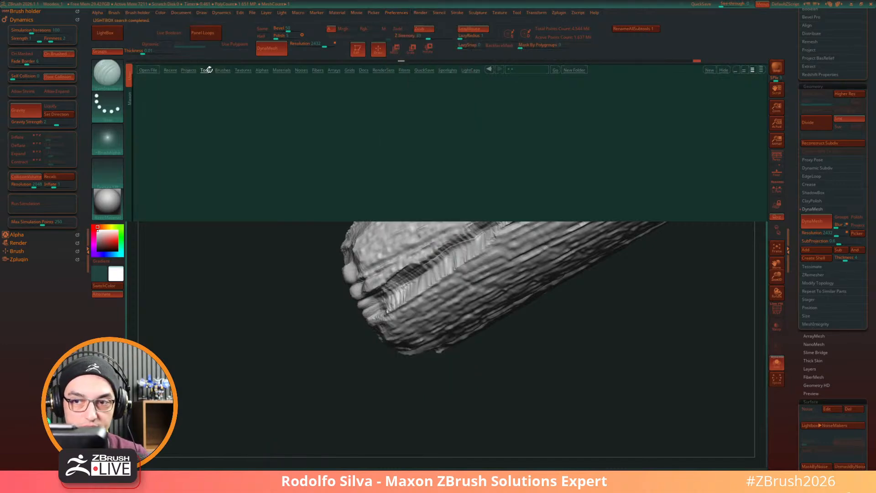
left_click(185, 70)
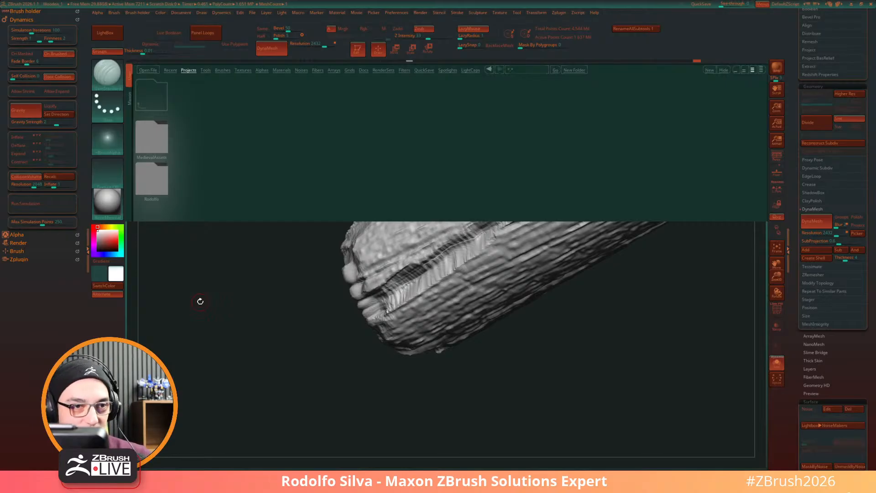
mouse_move(484, 371)
left_mouse_down()
mouse_move(505, 376)
mouse_move(487, 372)
mouse_move(477, 392)
mouse_move(509, 362)
left_mouse_up()
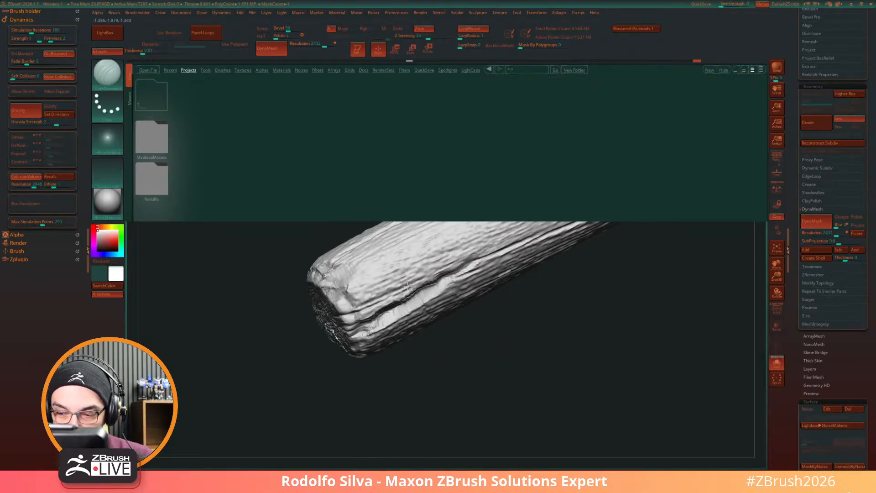
left_click(105, 33)
Step: Sculpt a stroke along the wood grain on the pole's side near its cut end
left_click_drag(457, 396, 359, 336)
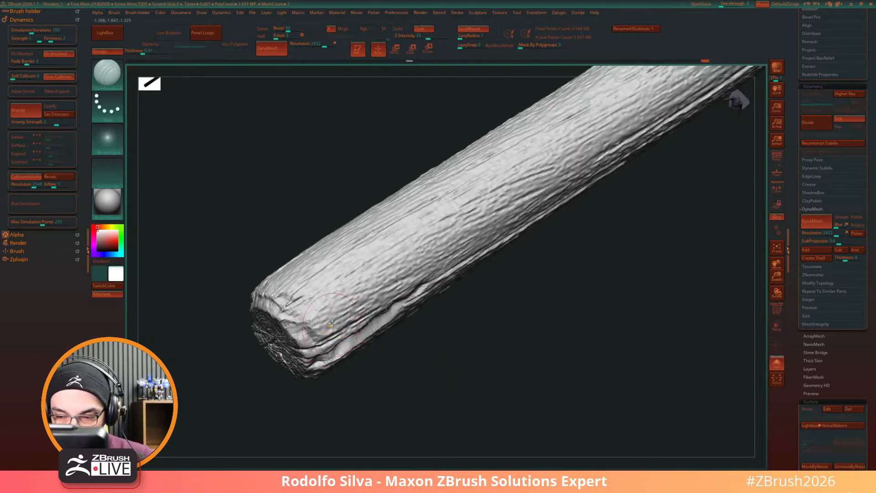
left_click_drag(416, 400, 372, 358)
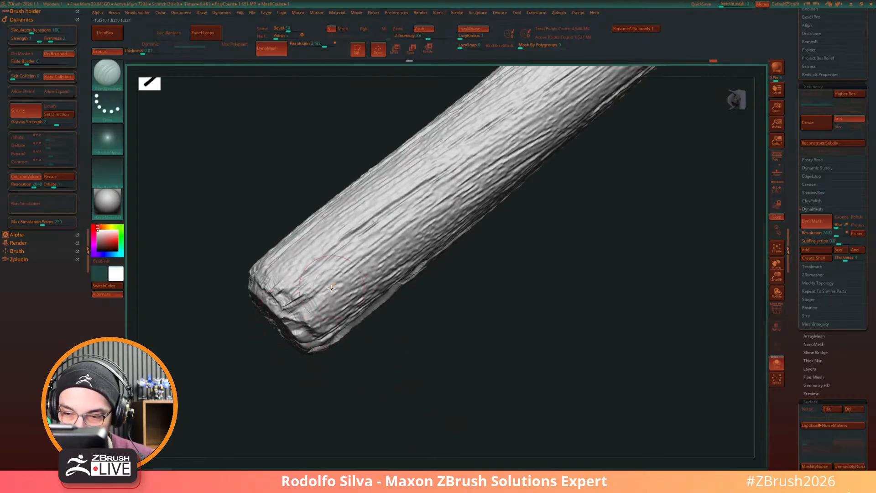
mouse_move(316, 292)
left_mouse_down()
mouse_move(421, 208)
mouse_move(392, 235)
left_mouse_up()
left_click_drag(466, 367, 481, 269, "alt")
mouse_move(476, 309)
left_mouse_down()
mouse_move(460, 345)
mouse_move(475, 378)
mouse_move(467, 357)
left_mouse_up()
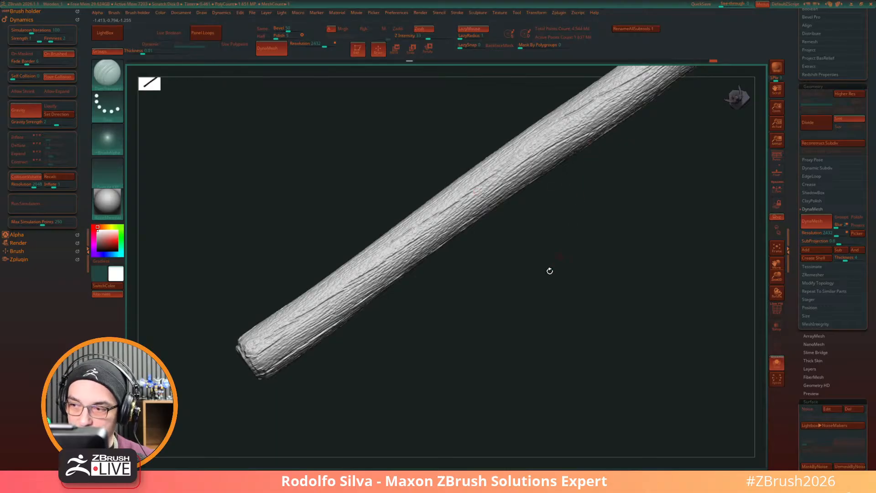
Step: Select the TrimDynamic brush, lower its Z Intensity and adjust its draw size for the pole
left_click_drag(549, 271, 425, 381, "alt")
mouse_move(476, 334)
left_mouse_down("alt")
mouse_move(464, 309)
mouse_move(474, 328)
mouse_move(466, 323)
mouse_move(483, 296)
left_mouse_up("alt")
key("s")
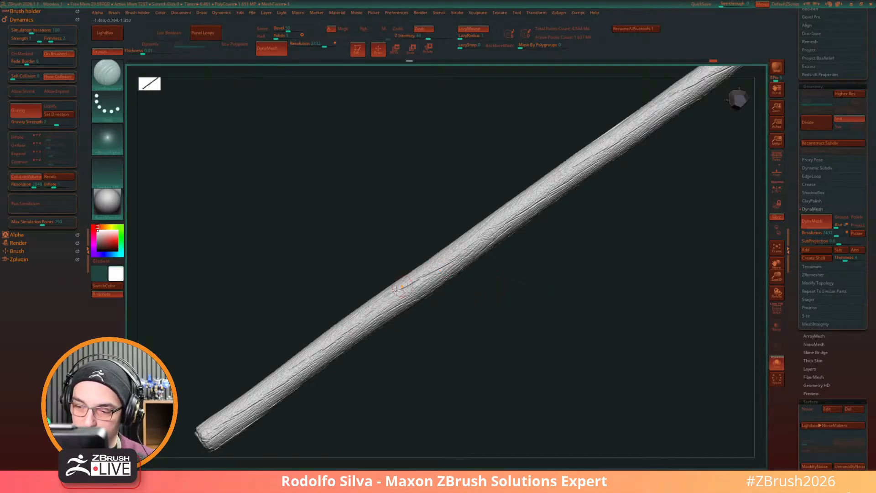
key("b")
key("t")
key("d")
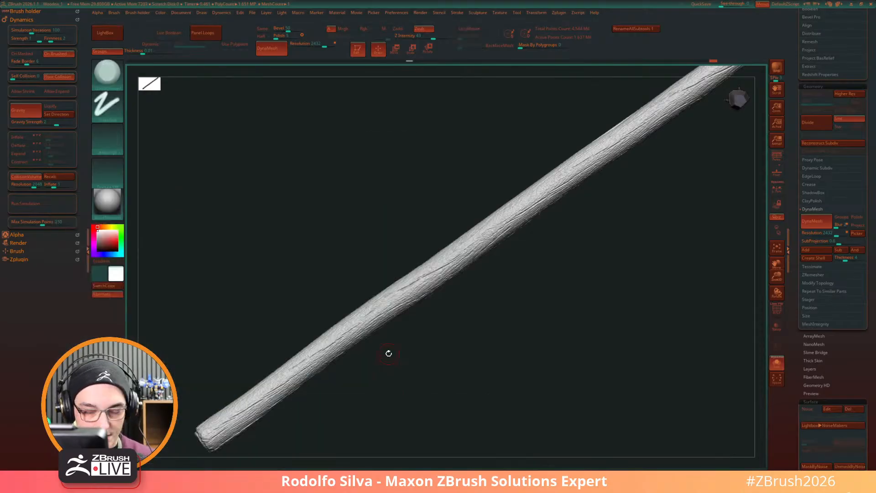
key("s")
left_click_drag(390, 358, 395, 358)
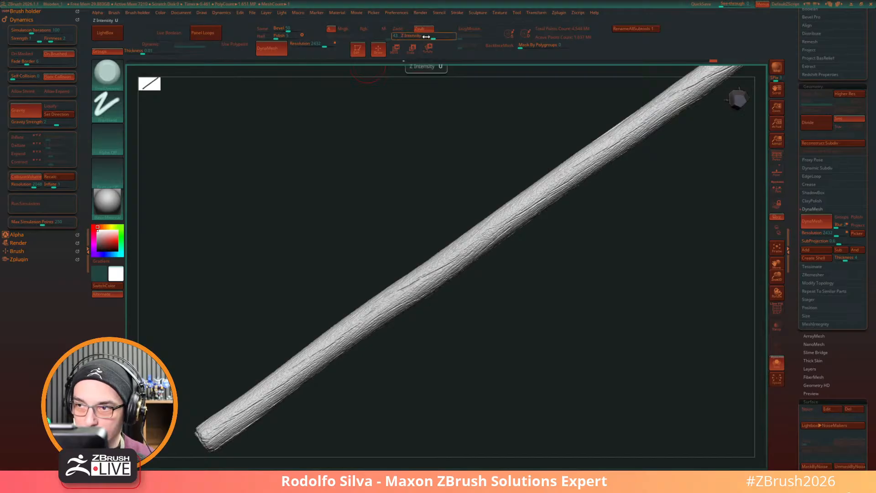
left_click(423, 38)
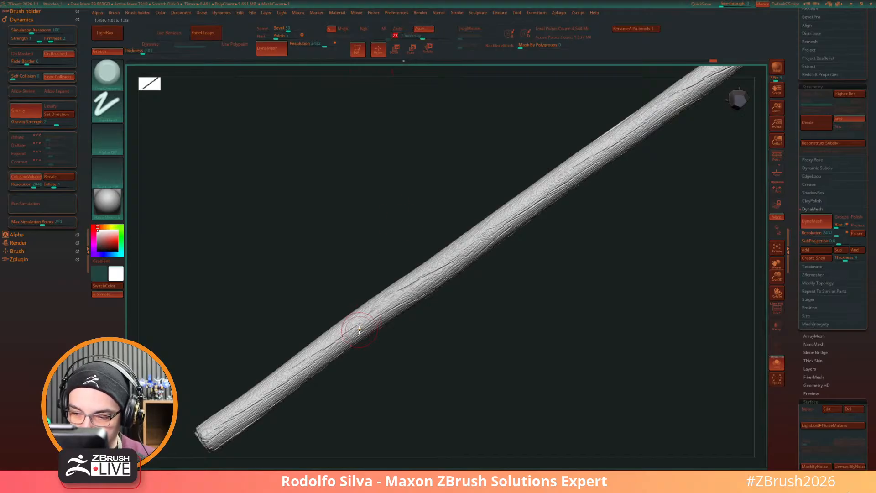
key("s")
left_click_drag(353, 330, 360, 324)
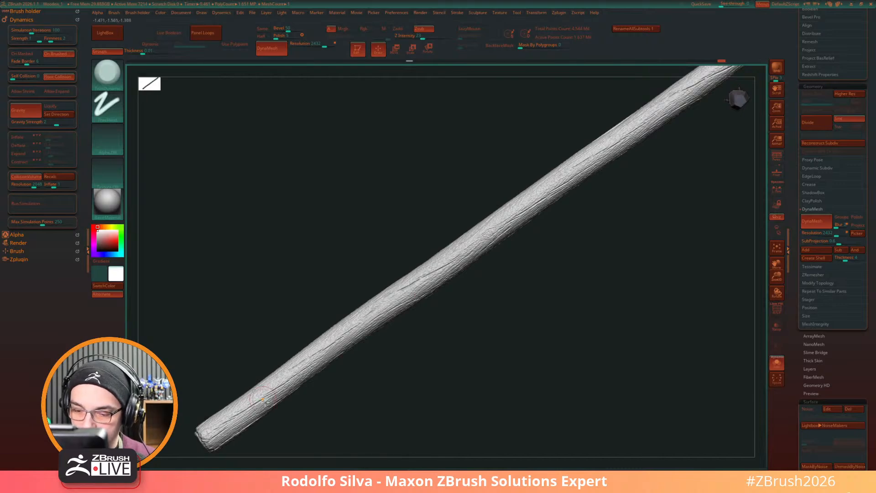
Step: Trim the raised wood grain around the pole's cut end with TrimDynamic, working from several sides
left_click_drag(254, 402, 234, 422)
left_click_drag(389, 375, 482, 269, "alt")
left_click_drag(472, 329, 458, 354)
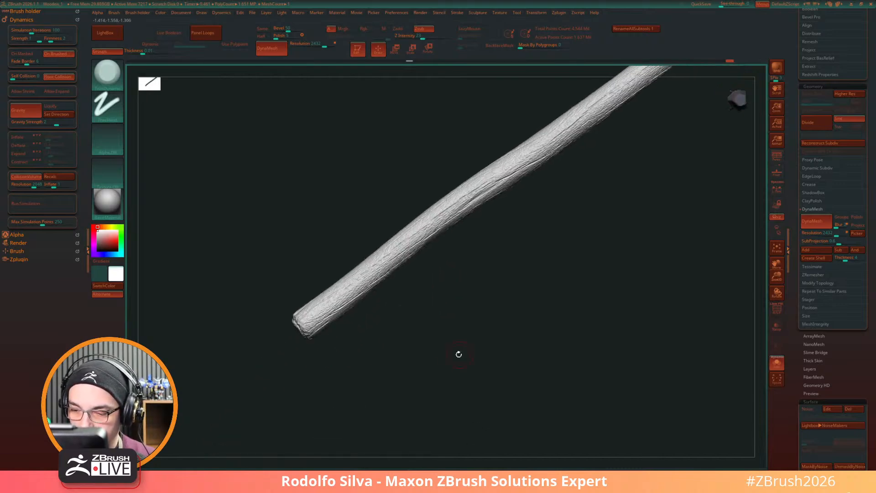
left_click_drag(395, 330, 388, 353)
mouse_move(329, 292)
left_mouse_down()
mouse_move(317, 306)
mouse_move(318, 286)
left_mouse_up()
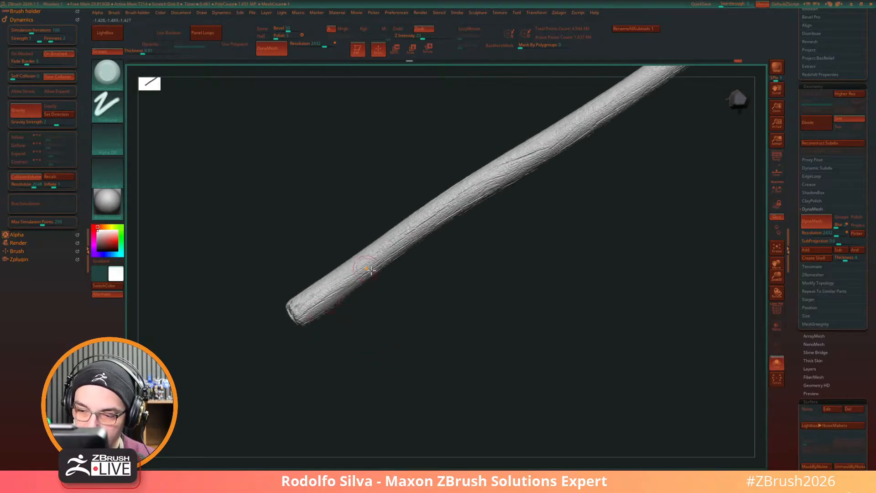
left_click_drag(395, 349, 364, 325)
left_click_drag(298, 293, 325, 280)
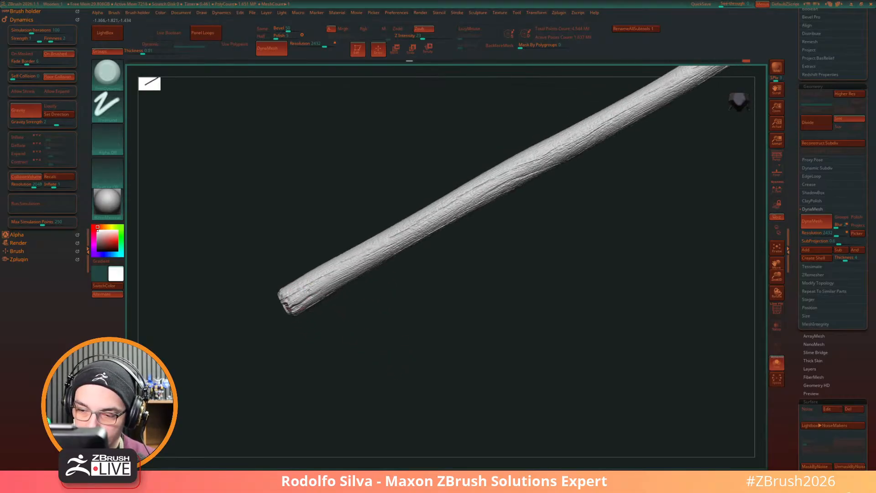
left_click_drag(441, 330, 423, 322)
left_click_drag(314, 279, 333, 267)
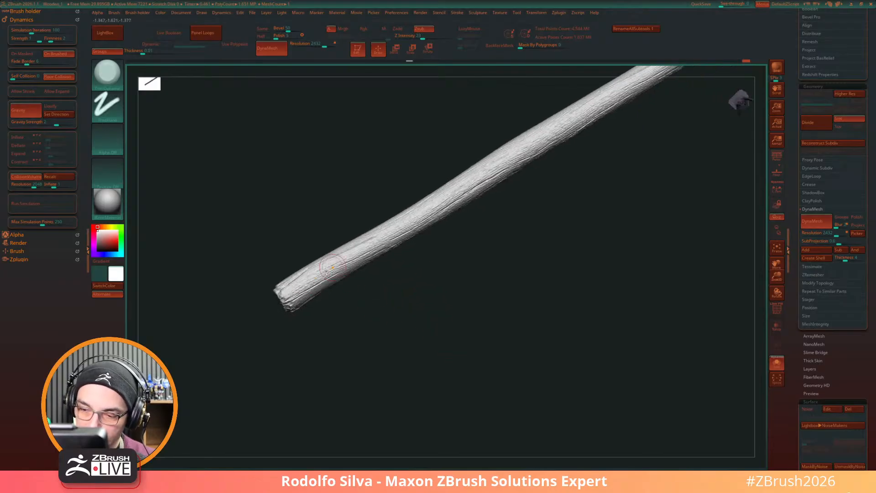
left_click_drag(290, 291, 303, 277)
left_click_drag(368, 297, 339, 310)
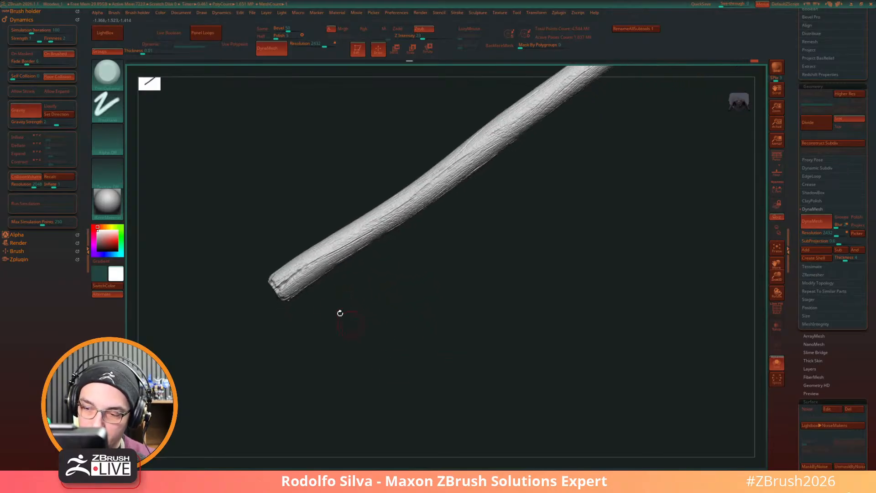
Step: Trim the surface further up the pole from its cut end and undo the last stroke
mouse_move(403, 338)
left_mouse_down()
mouse_move(323, 269)
mouse_move(337, 242)
mouse_move(428, 201)
left_mouse_up()
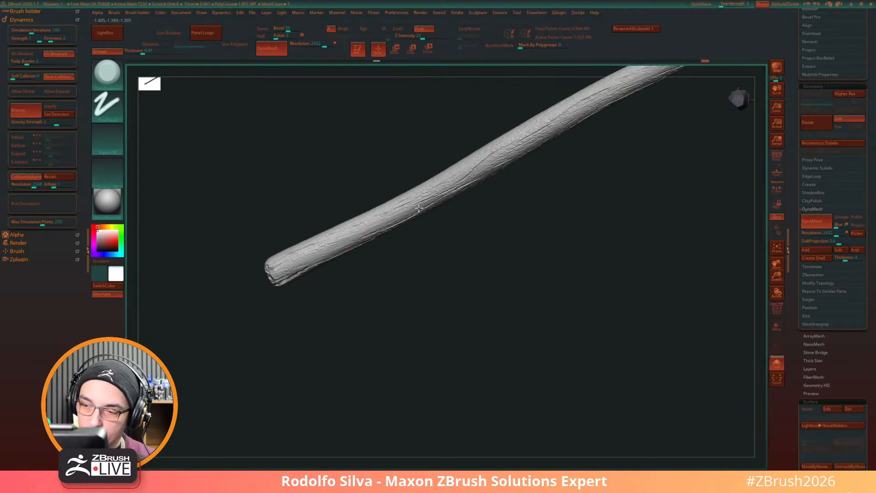
left_click_drag(447, 293, 445, 382)
left_click_drag(326, 315, 267, 330)
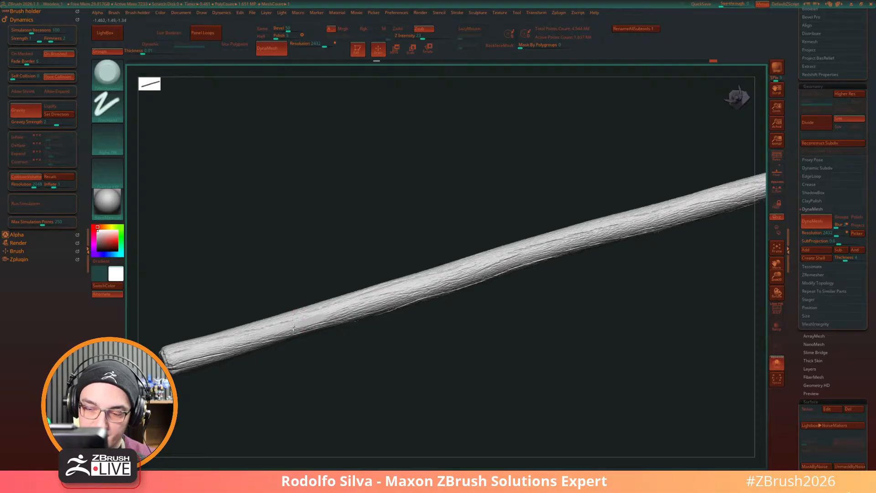
mouse_move(422, 365)
left_mouse_down()
mouse_move(343, 332)
mouse_move(274, 328)
mouse_move(285, 299)
left_mouse_up()
key("ctrl+z")
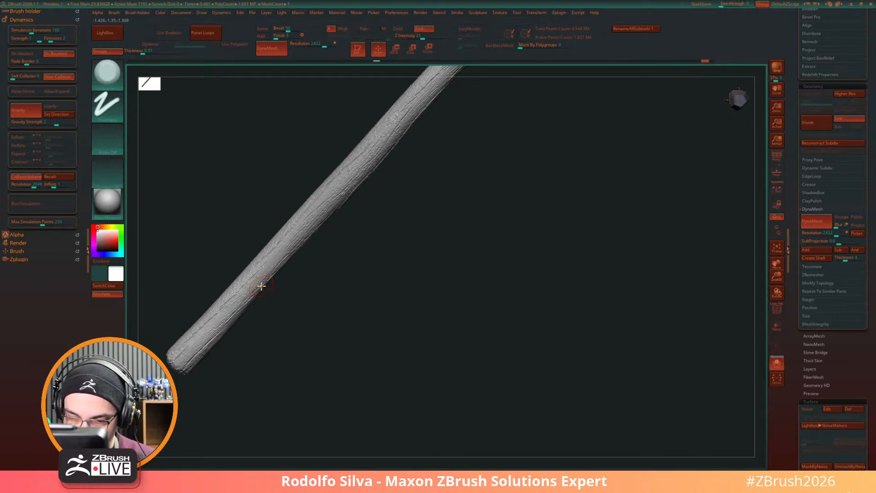
Step: Adjust the brush size and flatten the rough grain along the pole's middle and toward its far end
key("s")
left_click_drag(260, 286, 255, 286)
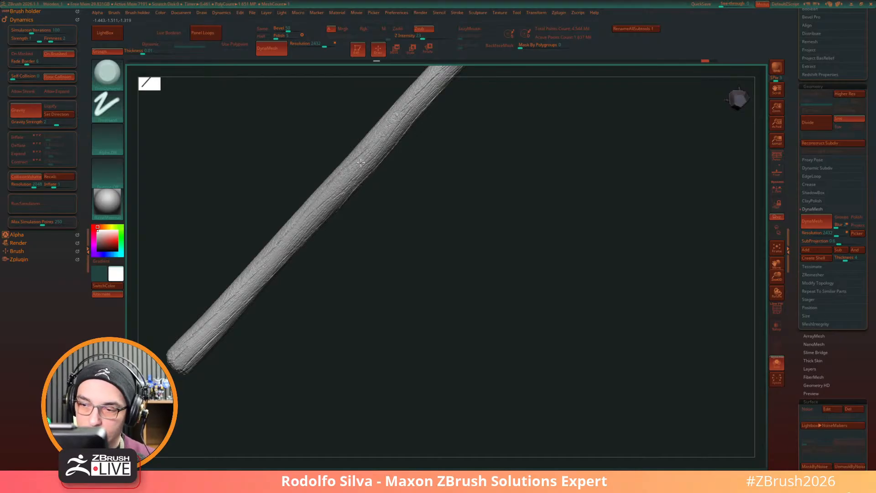
left_click_drag(415, 265, 328, 377, "alt")
left_click_drag(328, 377, 371, 333)
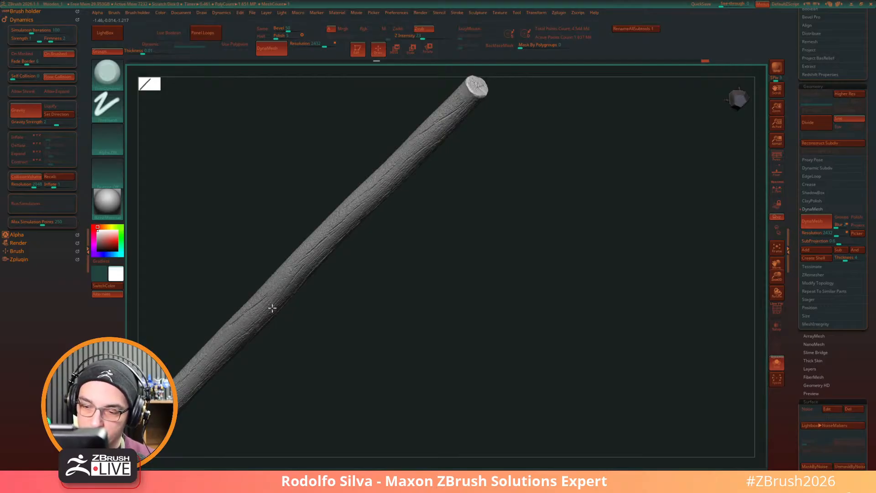
left_click_drag(319, 312, 367, 288)
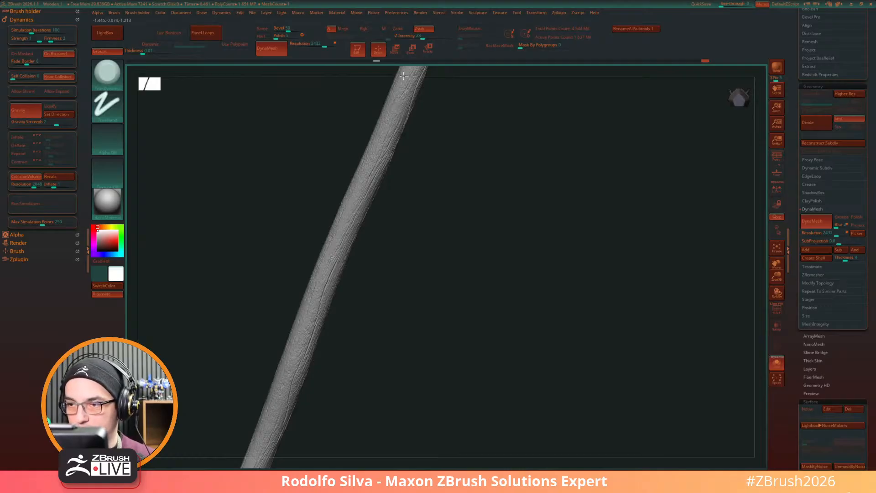
left_click_drag(438, 238, 345, 219)
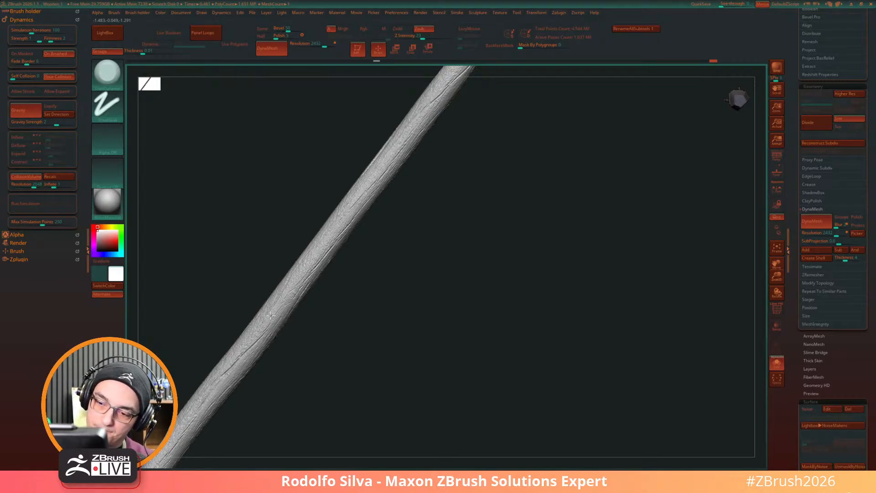
Step: Continue trimming the bumpy grain along the pole's shaft, working from the cracked cut end toward the middle
left_click_drag(355, 321, 548, 162, "alt")
left_click_drag(436, 323, 415, 301)
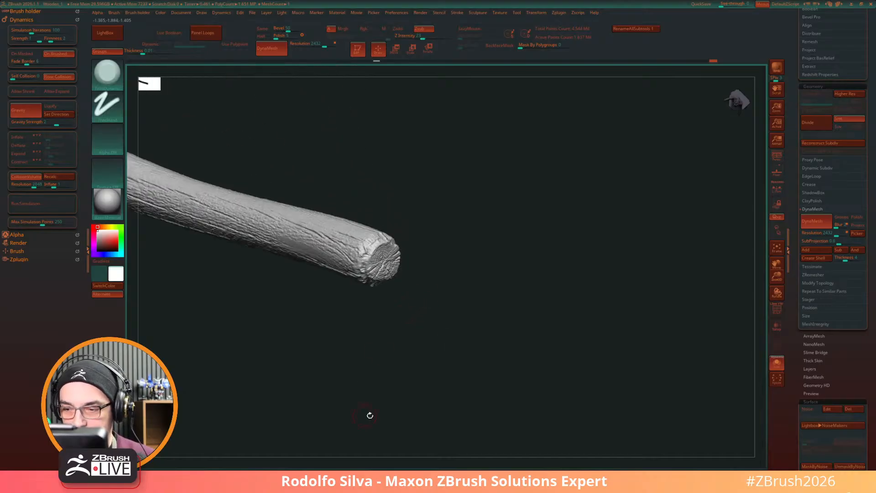
left_click_drag(403, 267, 368, 274, "alt")
left_click_drag(441, 406, 410, 454)
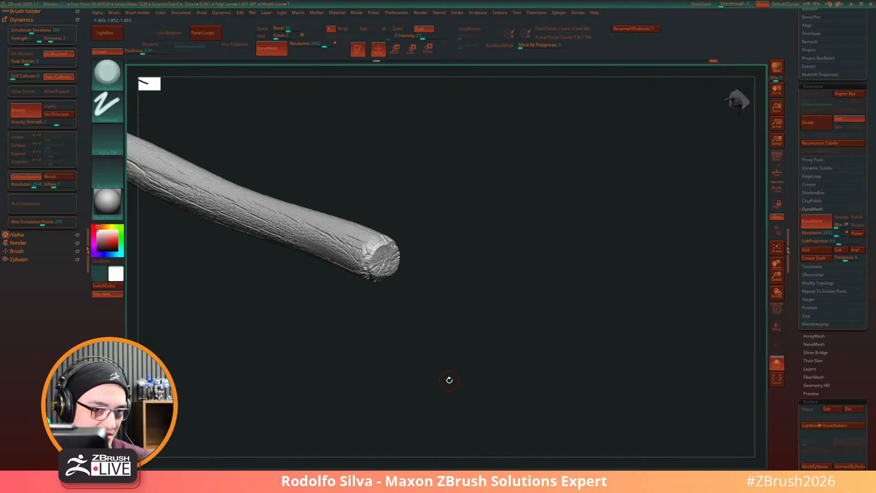
left_click_drag(450, 380, 482, 349)
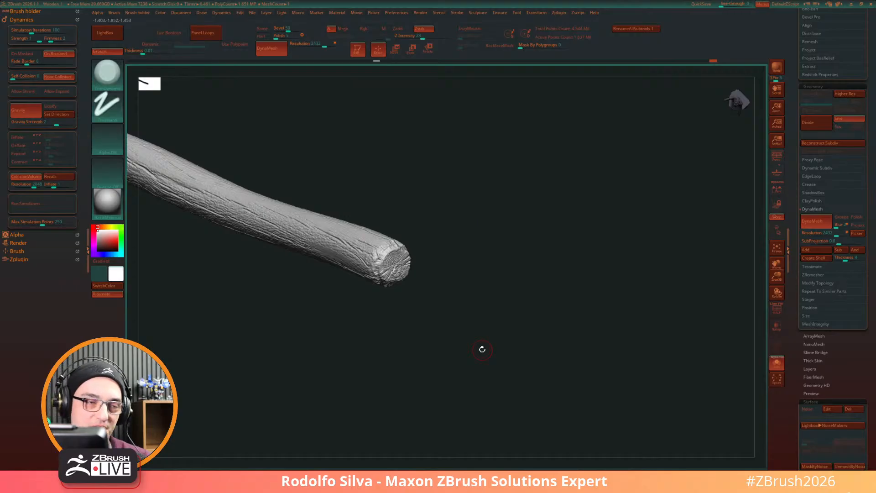
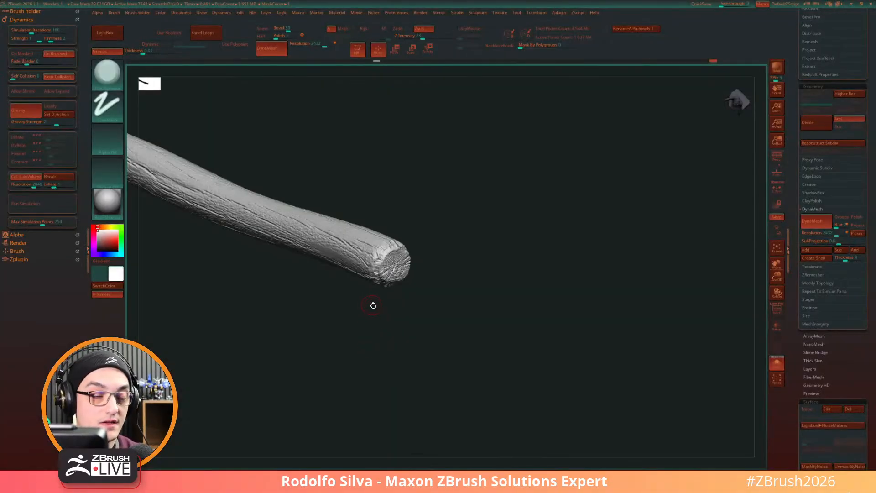
left_click_drag(373, 305, 436, 401)
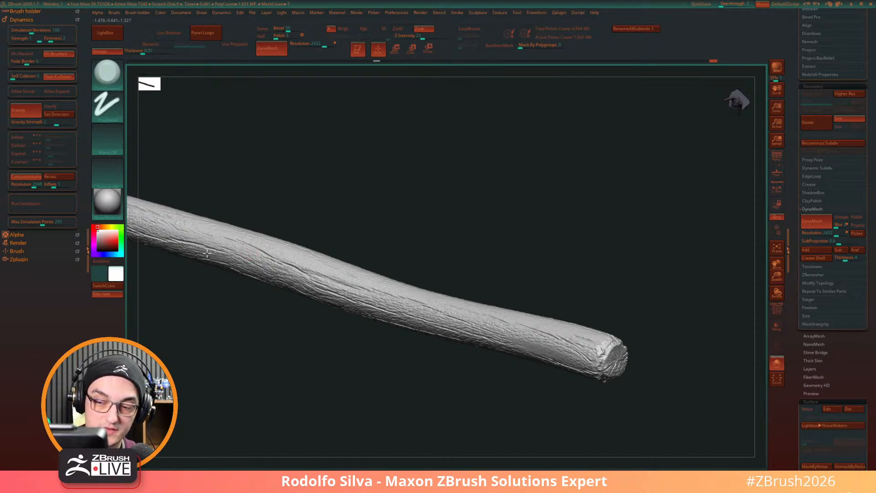
left_click_drag(222, 289, 294, 268, "alt")
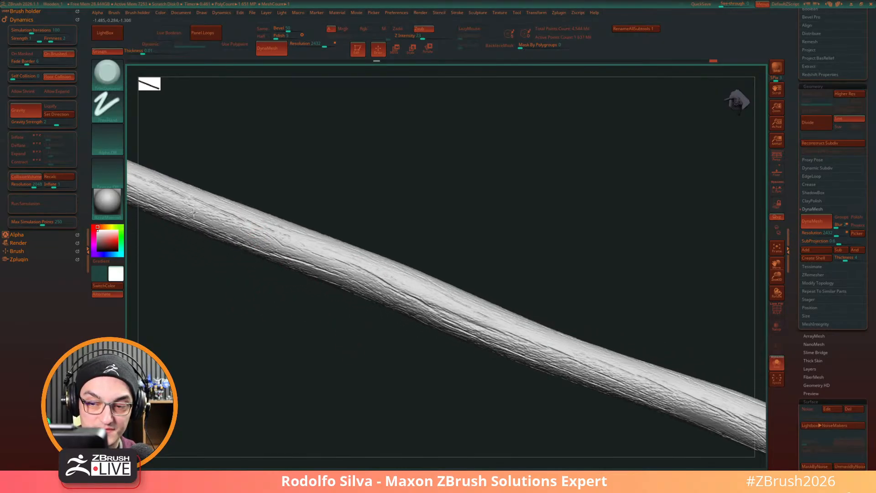
left_click_drag(268, 181, 336, 240)
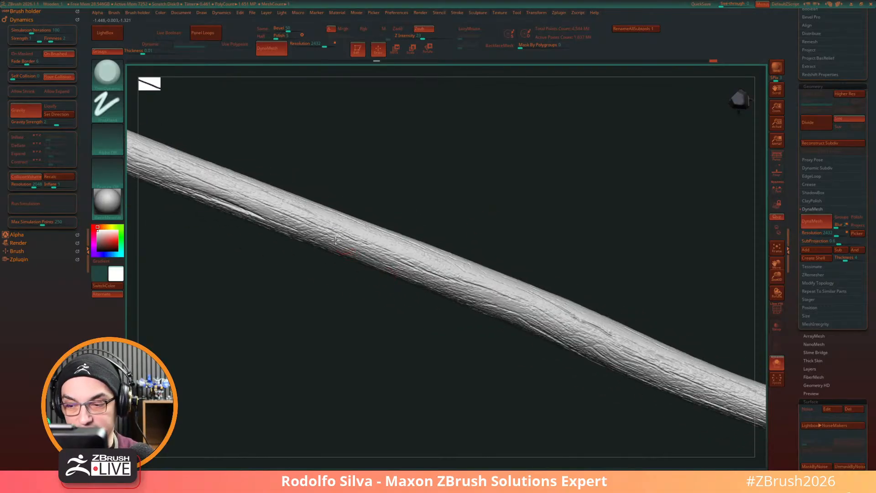
left_click_drag(313, 293, 312, 215)
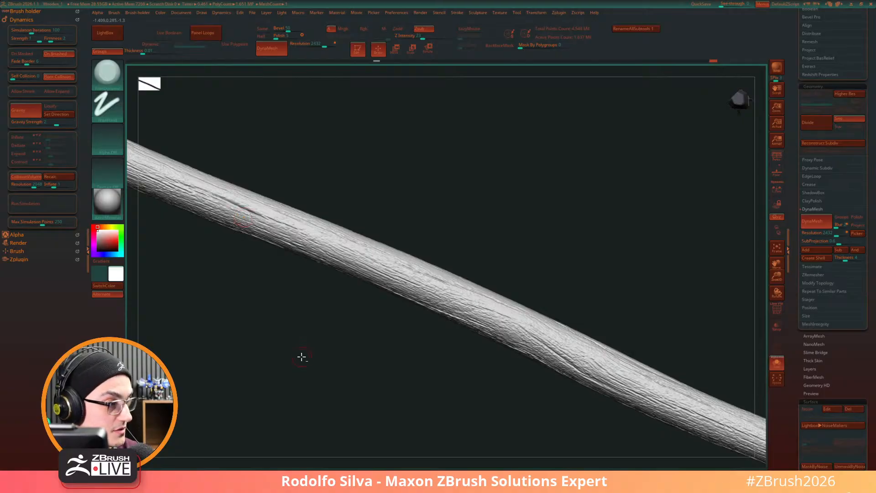
Step: Switch to the DamStandard brush and carve fine cracks into the grain along the pole's middle
left_click_drag(303, 356, 303, 374)
key("b")
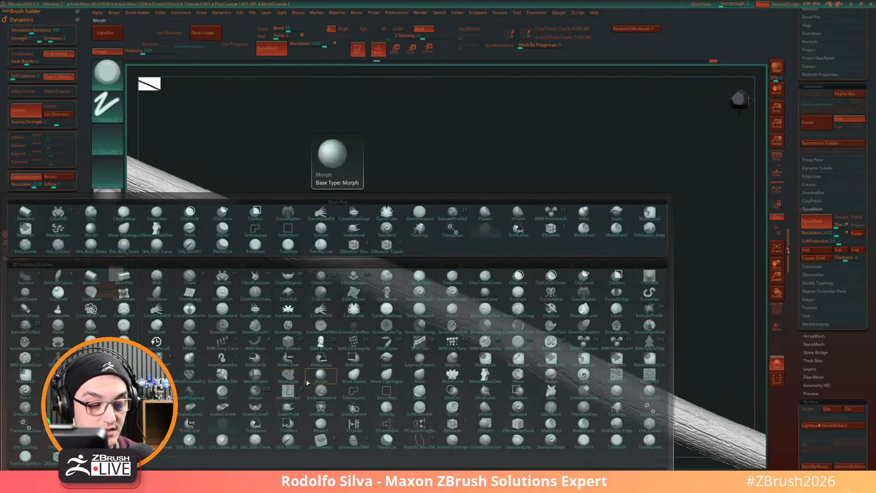
key("d")
key("s")
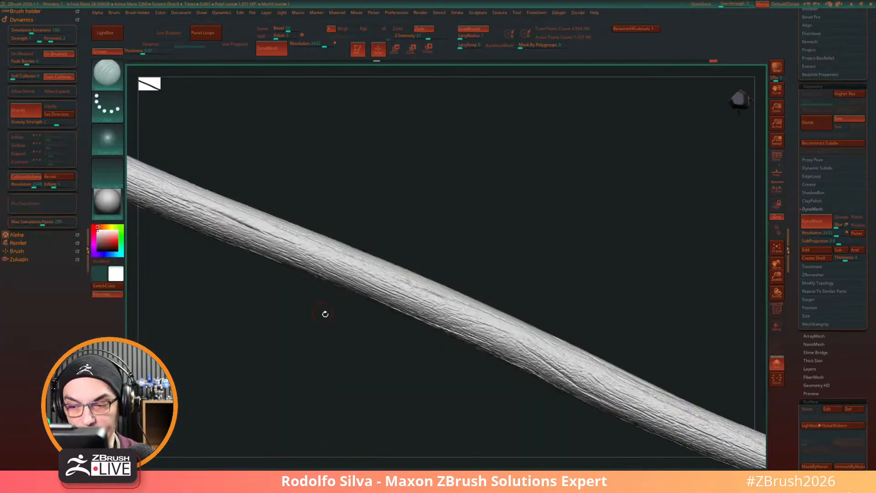
mouse_move(325, 313)
left_mouse_down("alt")
mouse_move(350, 332)
mouse_move(351, 303)
left_mouse_up("alt")
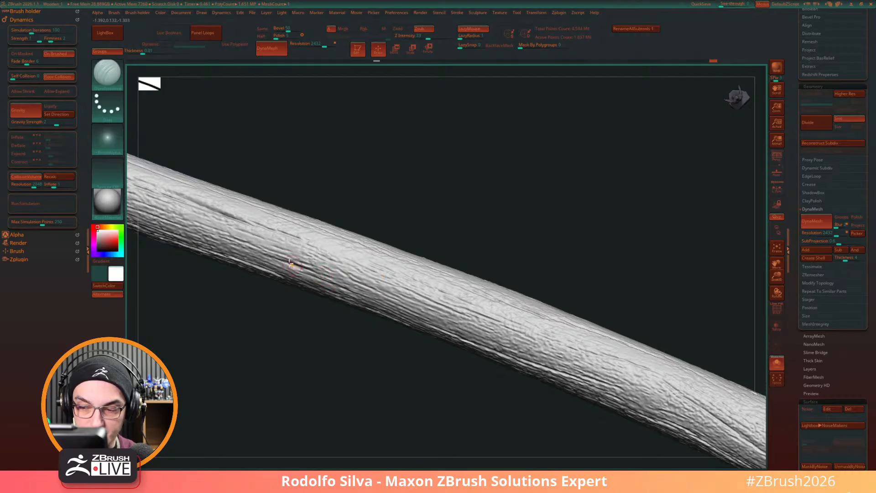
key("f")
mouse_move(479, 178)
left_mouse_down()
mouse_move(422, 352)
mouse_move(438, 292)
left_mouse_up()
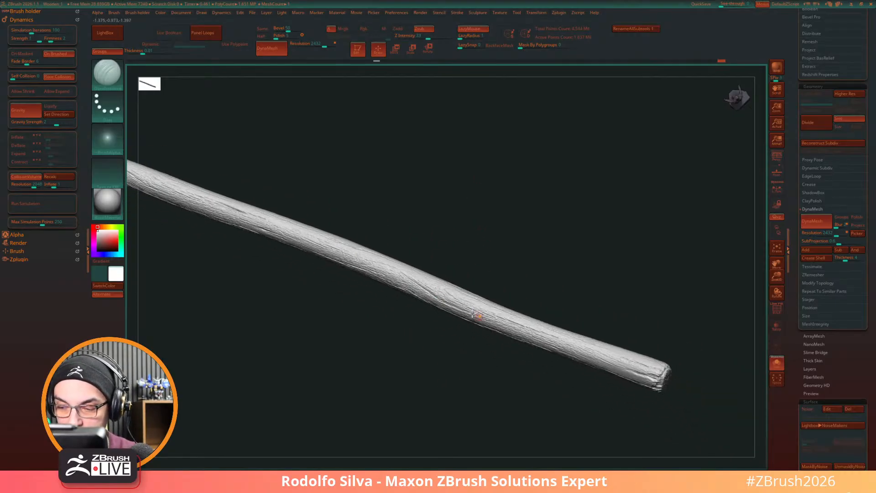
mouse_move(488, 390)
left_mouse_down("alt")
mouse_move(527, 398)
mouse_move(516, 387)
left_mouse_up("alt")
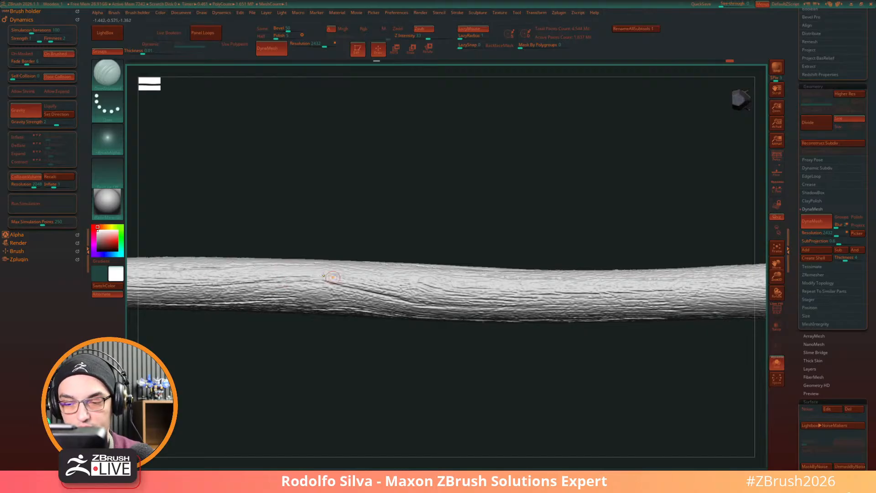
left_click_drag(300, 279, 322, 281)
left_click_drag(268, 283, 341, 282)
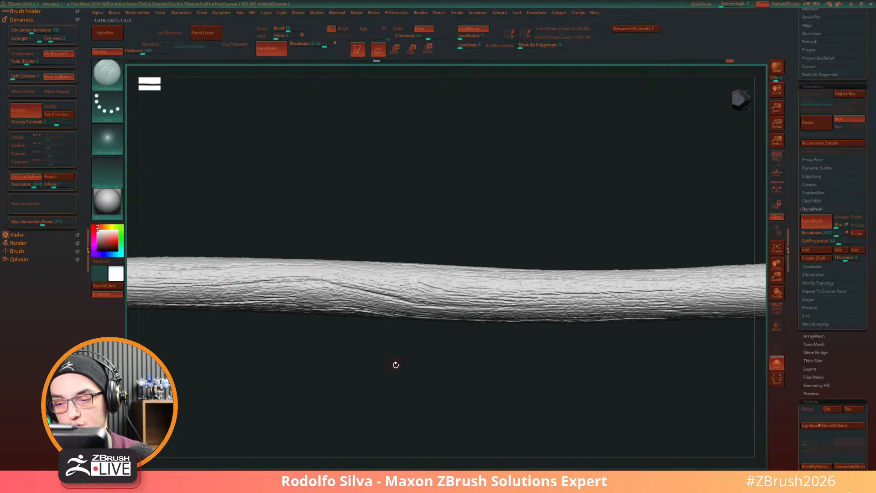
mouse_move(396, 366)
left_mouse_down("alt")
mouse_move(401, 381)
mouse_move(366, 305)
mouse_move(547, 364)
left_mouse_up("alt")
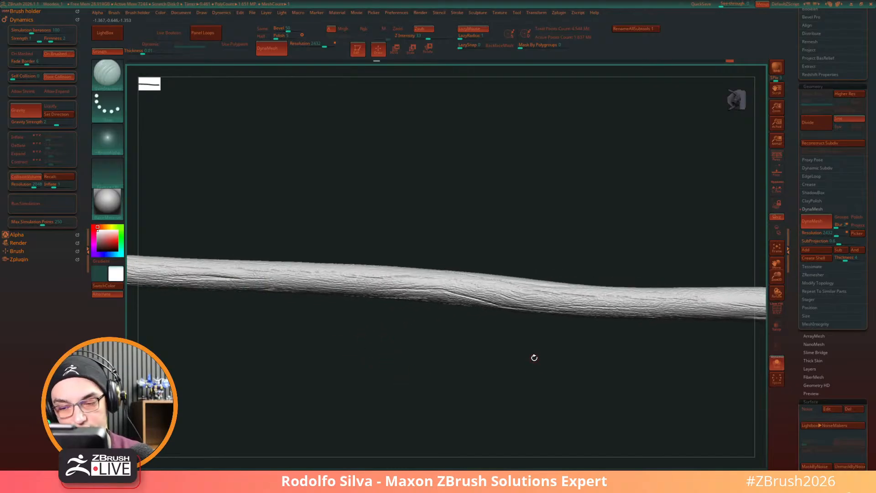
left_click_drag(419, 358, 487, 382, "alt")
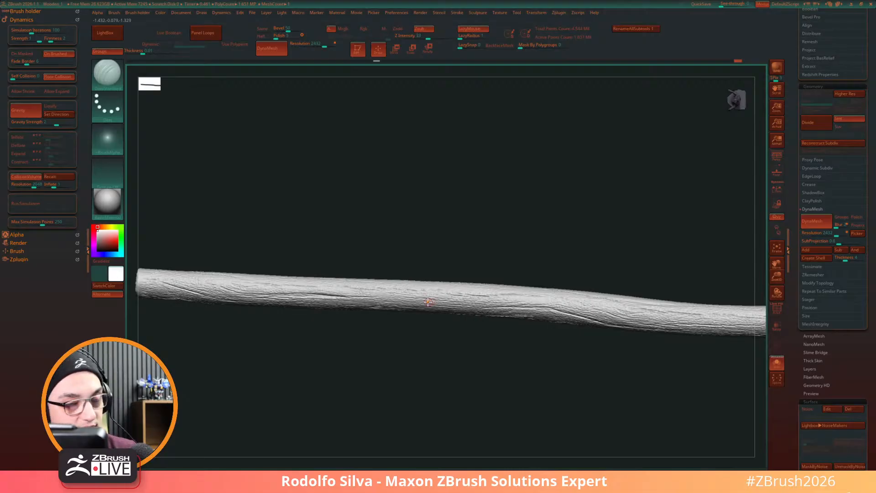
Step: Carve the cracks running from the pole's cut end along its side with DamStandard, working from several angles
left_click_drag(461, 328, 515, 346)
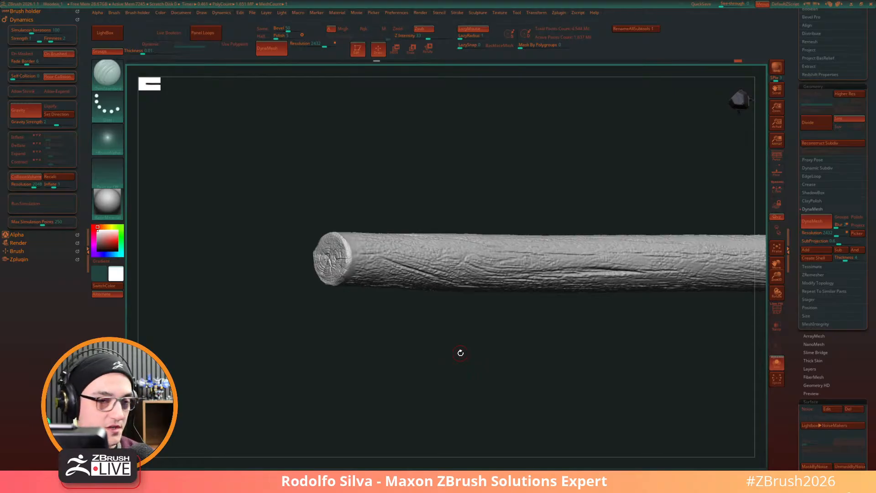
left_click_drag(461, 353, 437, 344)
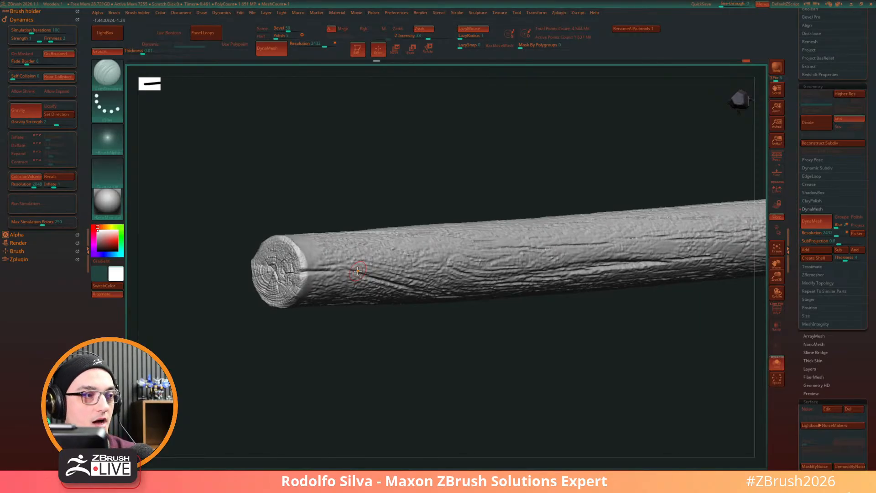
left_click_drag(371, 358, 368, 315)
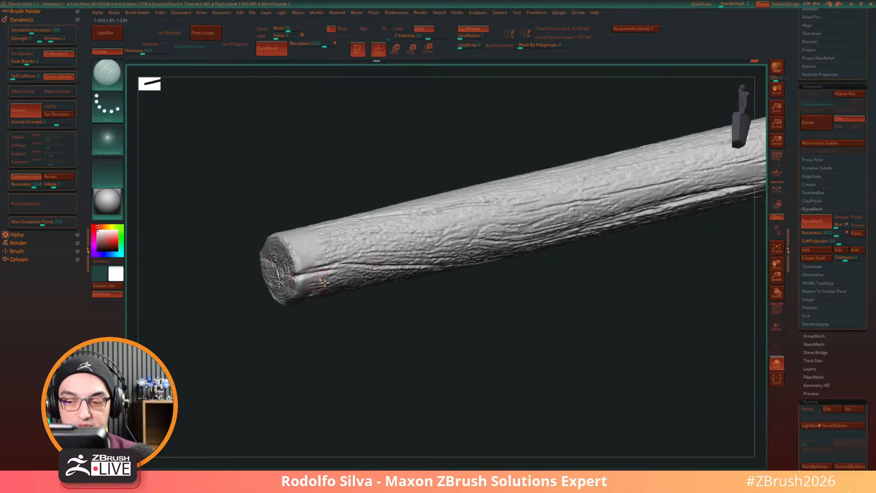
left_click_drag(366, 326, 346, 323)
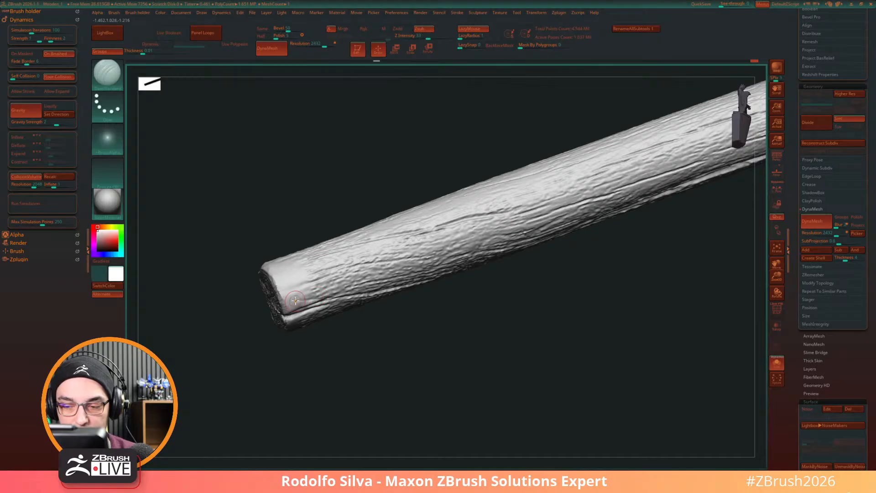
mouse_move(324, 366)
left_mouse_down()
mouse_move(350, 358)
mouse_move(330, 360)
left_mouse_up()
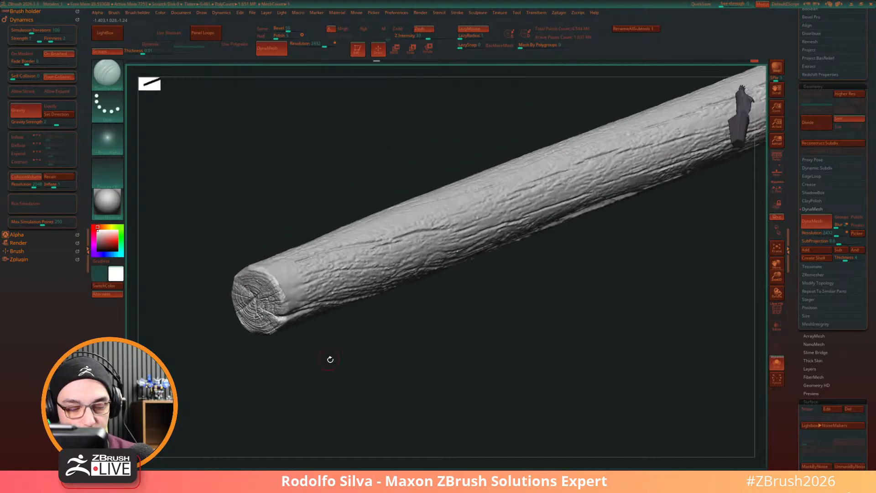
Step: Switch to a freehand brush with a square alpha and chip the cut end's rim beside the crack
key("b")
key("f")
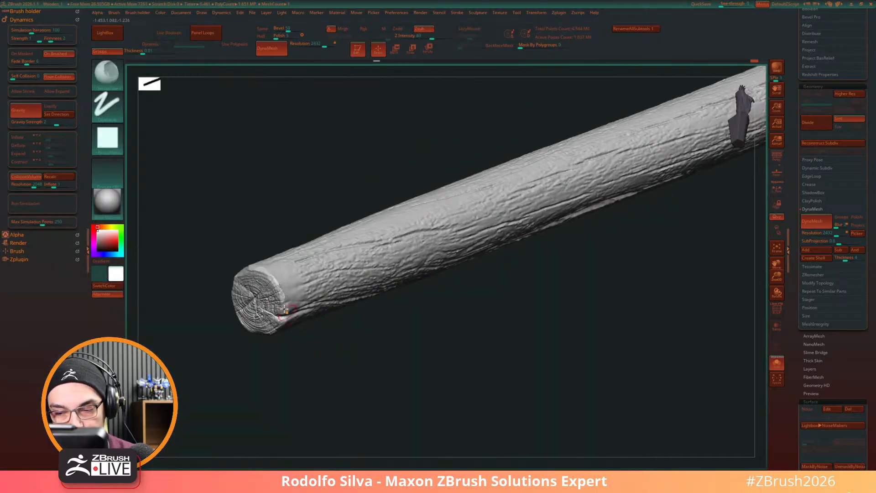
mouse_move(289, 305)
left_mouse_down()
mouse_move(279, 315)
mouse_move(293, 307)
left_mouse_up()
mouse_move(359, 358)
left_mouse_down()
mouse_move(354, 347)
mouse_move(276, 321)
left_mouse_up()
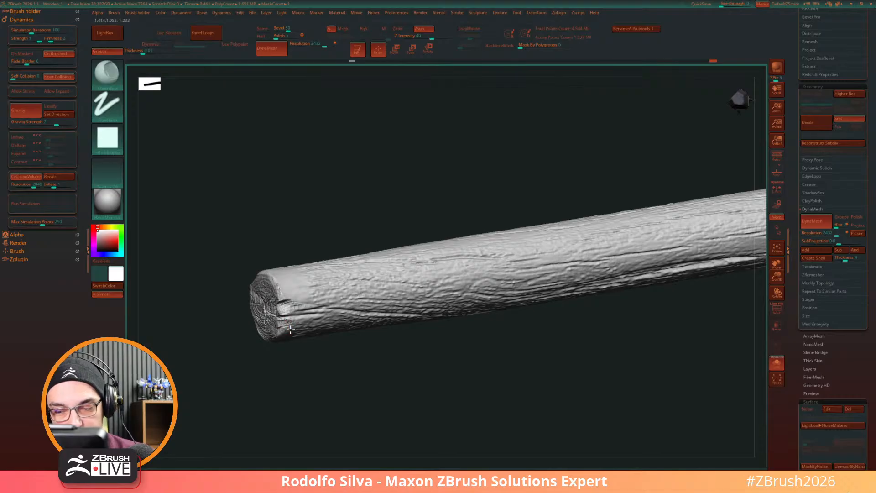
left_click_drag(342, 347, 376, 309)
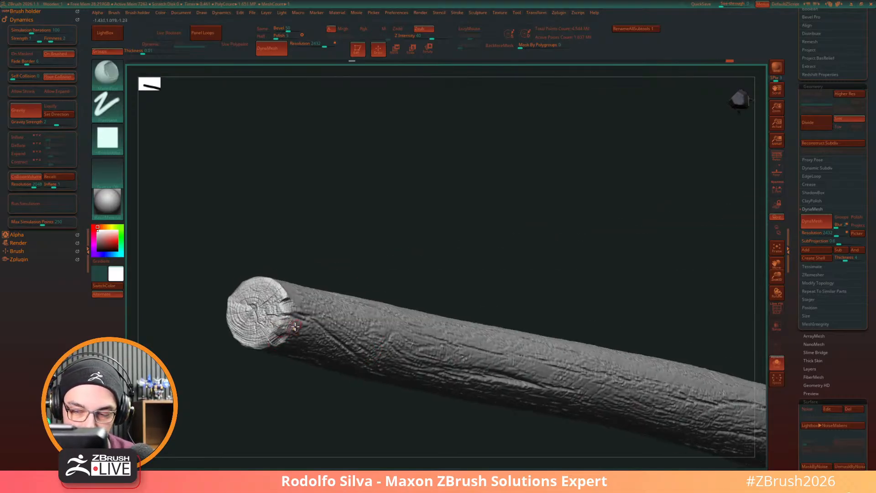
left_click_drag(286, 339, 450, 279)
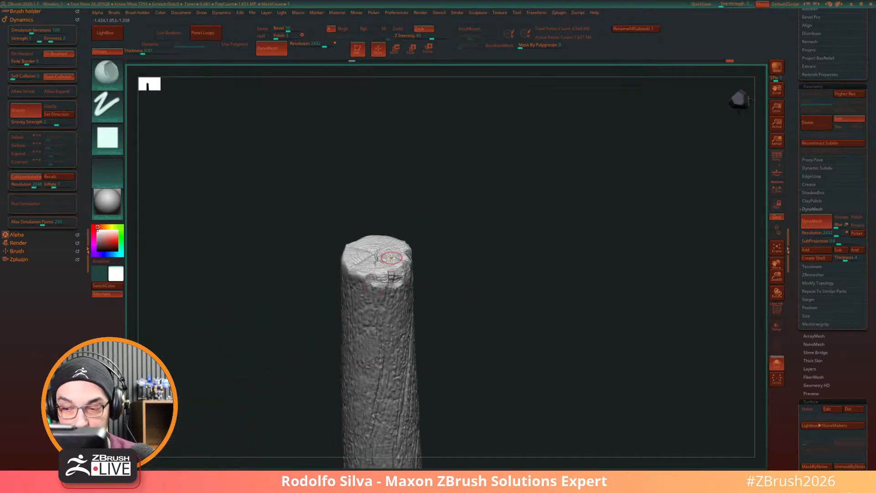
Step: Continue chipping small notches around the rim of the cut end with the square-alpha brush, turning the pole between strokes
left_click_drag(521, 315, 397, 273)
mouse_move(346, 267)
left_mouse_down()
mouse_move(353, 275)
mouse_move(333, 264)
left_mouse_up()
left_click_drag(415, 284, 399, 315)
mouse_move(341, 254)
left_mouse_down()
mouse_move(329, 261)
mouse_move(326, 250)
left_mouse_up()
left_click_drag(442, 337, 423, 290)
left_click_drag(342, 256, 339, 257)
mouse_move(432, 327)
left_mouse_down()
mouse_move(452, 321)
mouse_move(452, 350)
mouse_move(439, 353)
left_mouse_up()
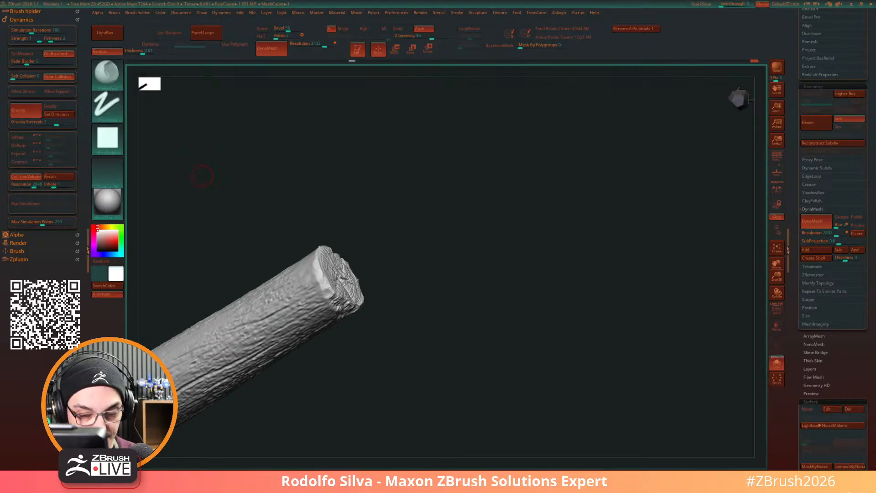
left_click_drag(387, 330, 361, 331)
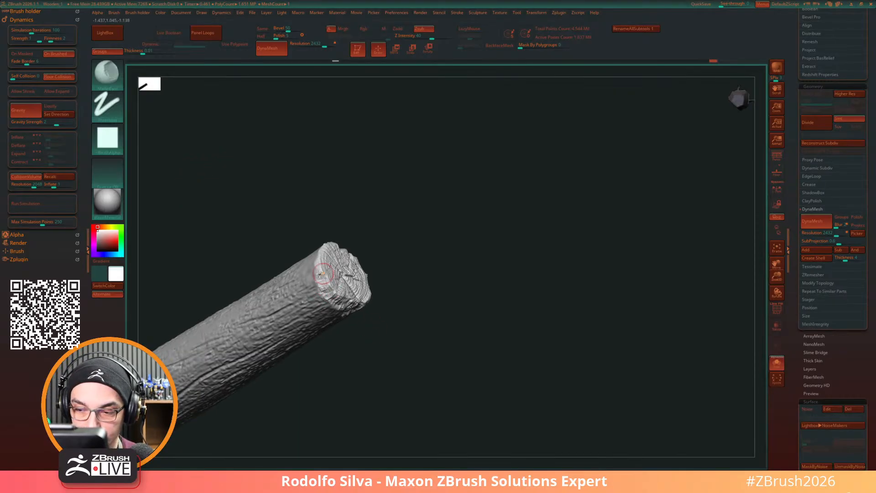
Step: Break up the remaining smooth sections of the cut end's rim into irregular chipped edges
left_click_drag(312, 273, 317, 268)
left_click_drag(446, 355, 445, 370)
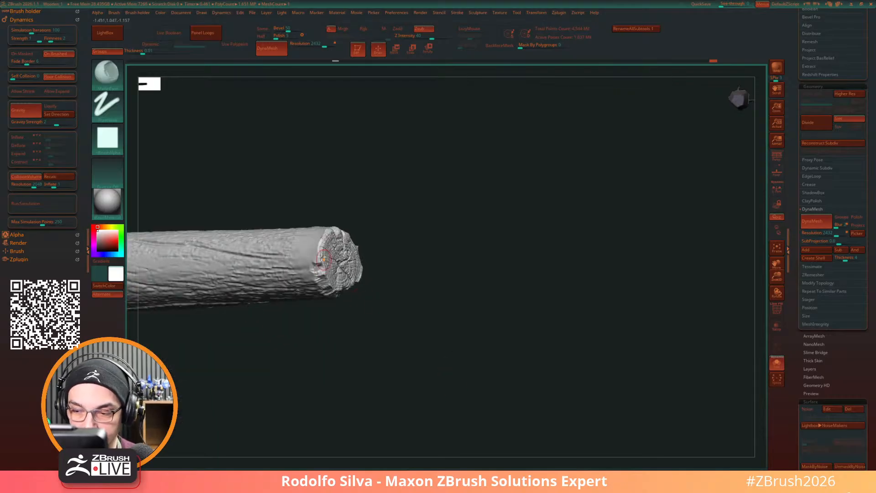
mouse_move(314, 258)
left_mouse_down()
mouse_move(321, 264)
mouse_move(328, 244)
left_mouse_up()
left_click_drag(397, 315, 421, 349)
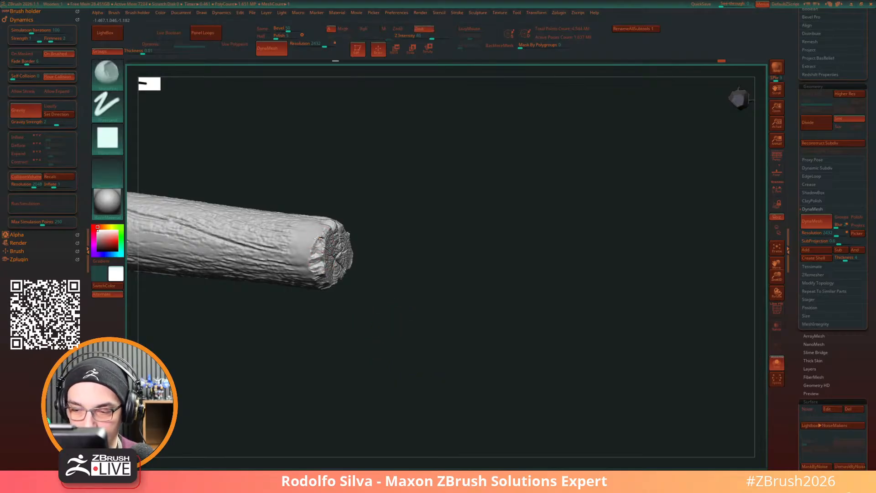
left_click_drag(364, 220, 330, 228)
left_click_drag(399, 269, 328, 228)
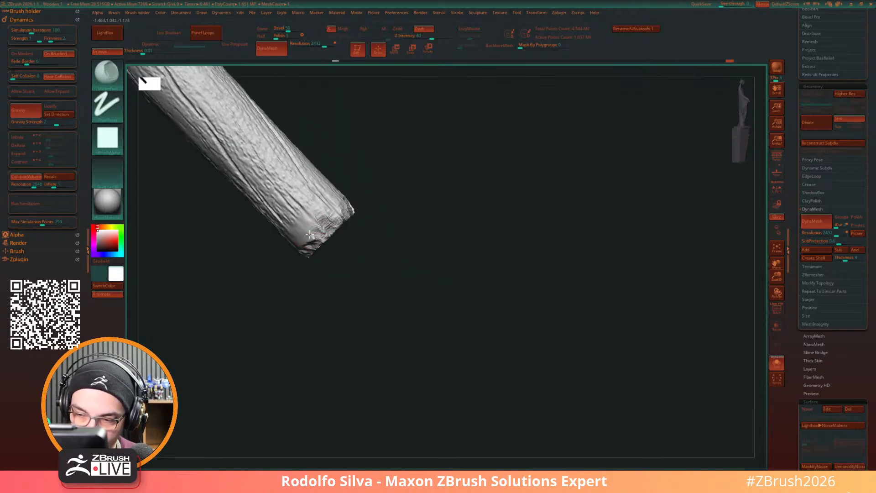
mouse_move(397, 262)
left_mouse_down()
mouse_move(414, 239)
mouse_move(366, 247)
left_mouse_up()
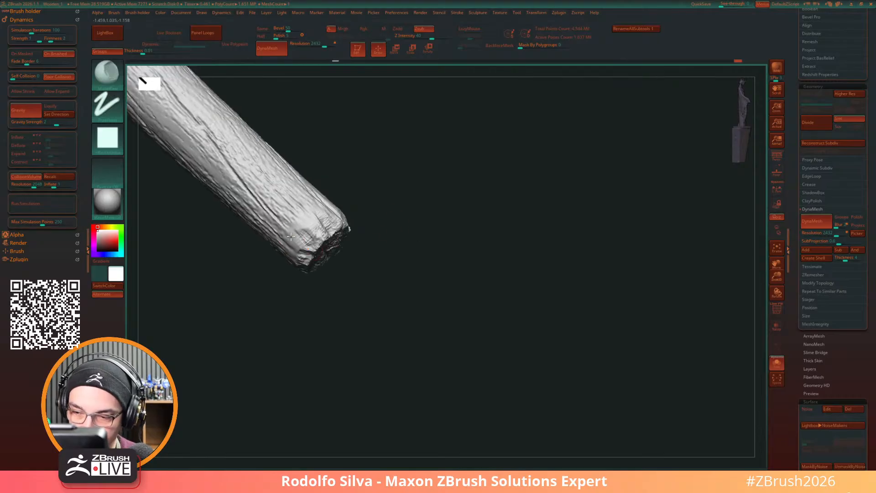
left_click_drag(397, 279, 382, 254)
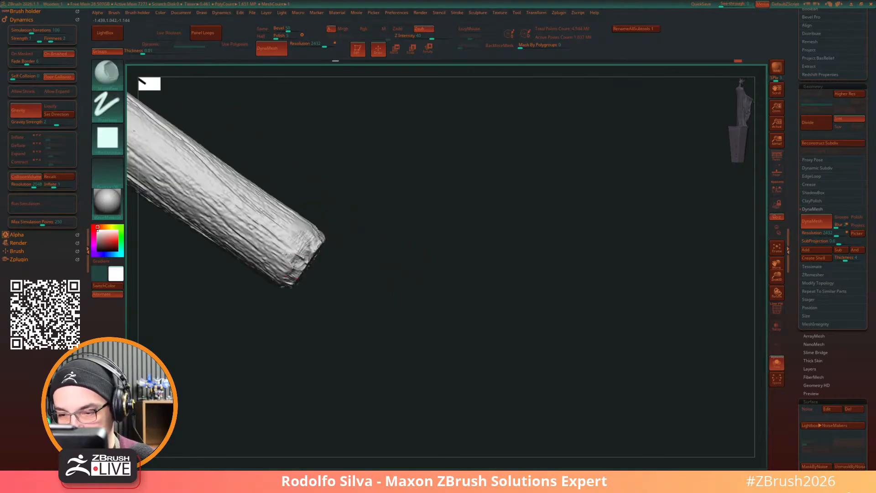
left_click_drag(288, 247, 341, 271)
Step: Pick a different sculpting brush, assign it the square white alpha, and rework the chipped rim of the cut end
key("b")
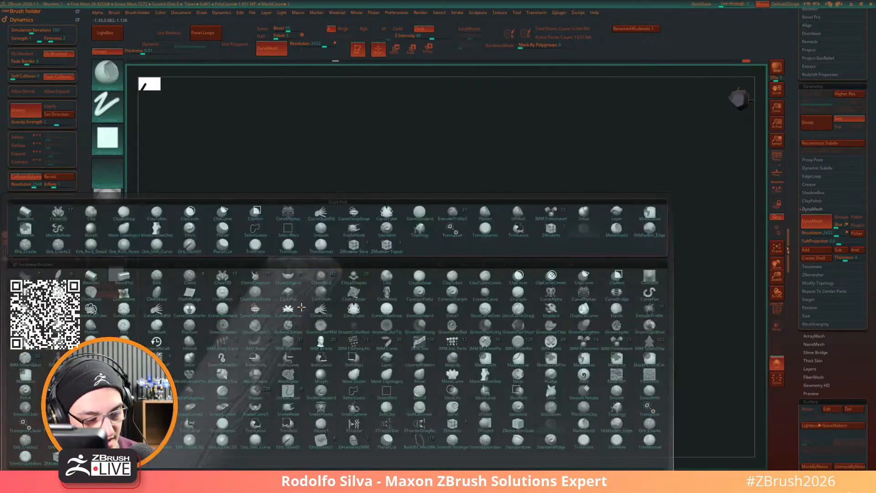
left_click(307, 286)
key("space")
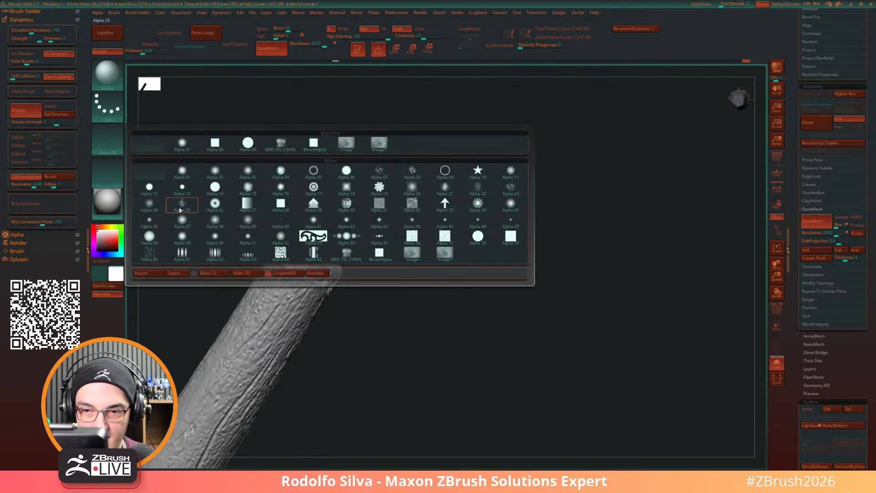
left_click(115, 137)
left_click(227, 142)
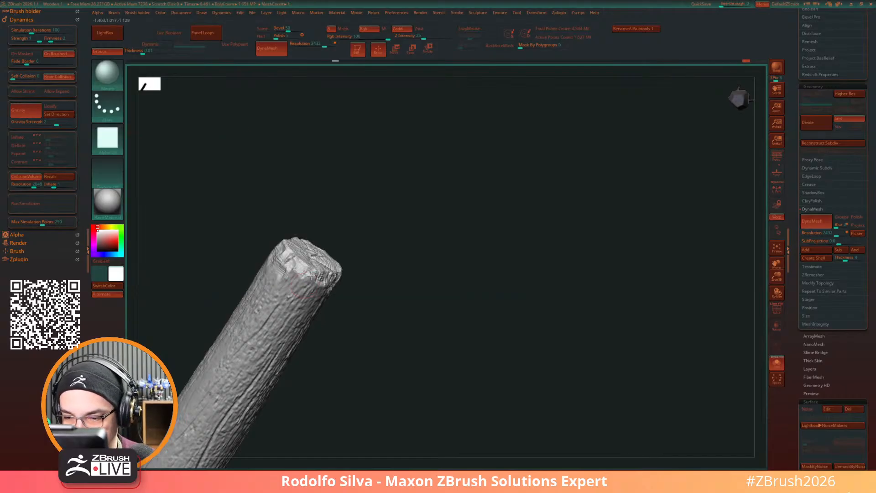
mouse_move(341, 292)
left_mouse_down()
mouse_move(366, 344)
mouse_move(338, 301)
left_mouse_up()
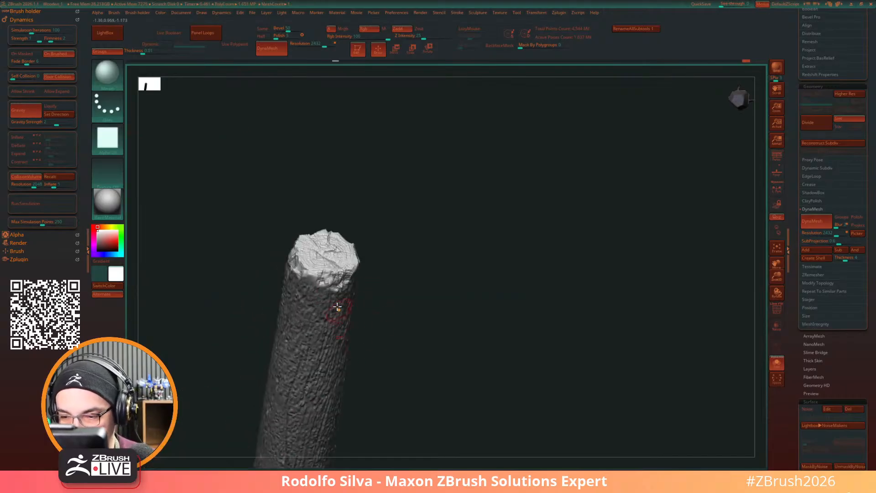
left_click_drag(425, 338, 371, 265)
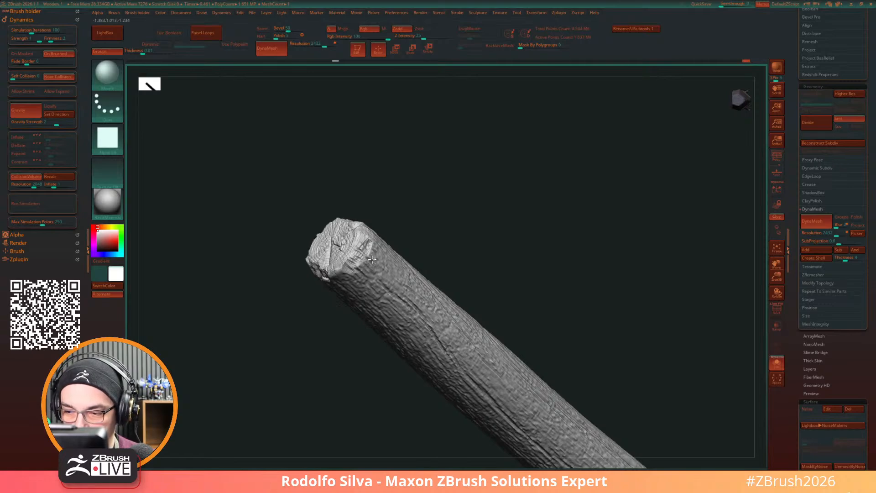
left_click_drag(479, 246, 493, 333)
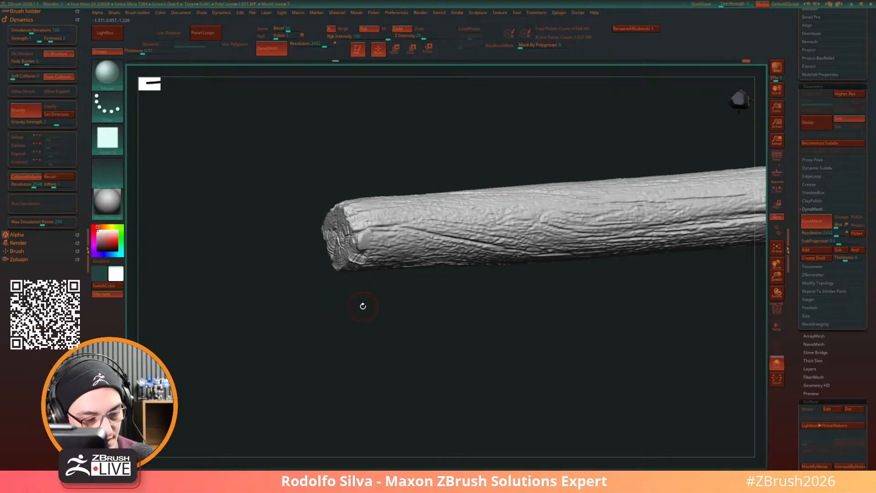
Step: Return to DamStandard and carve crack lines from the chipped rim into the grain beside the cut end
key("b")
key("d")
key("s")
mouse_move(359, 247)
left_mouse_down()
mouse_move(382, 233)
mouse_move(391, 239)
mouse_move(406, 219)
left_mouse_up()
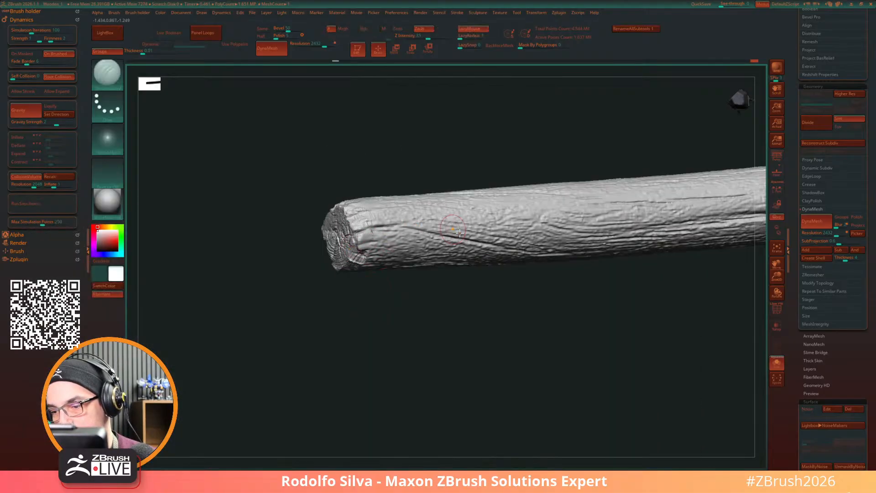
right_click_drag(463, 229, 474, 336, "ctrl")
Step: Switch to TrimDynamic and flatten the raised grain on the pole's side behind the chipped cut end
key("b")
key("t")
key("d")
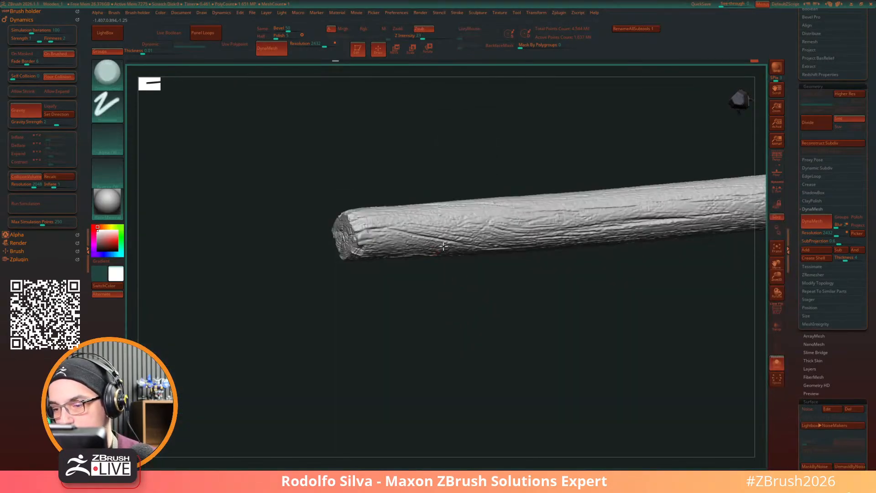
right_click_drag(468, 340, 466, 288)
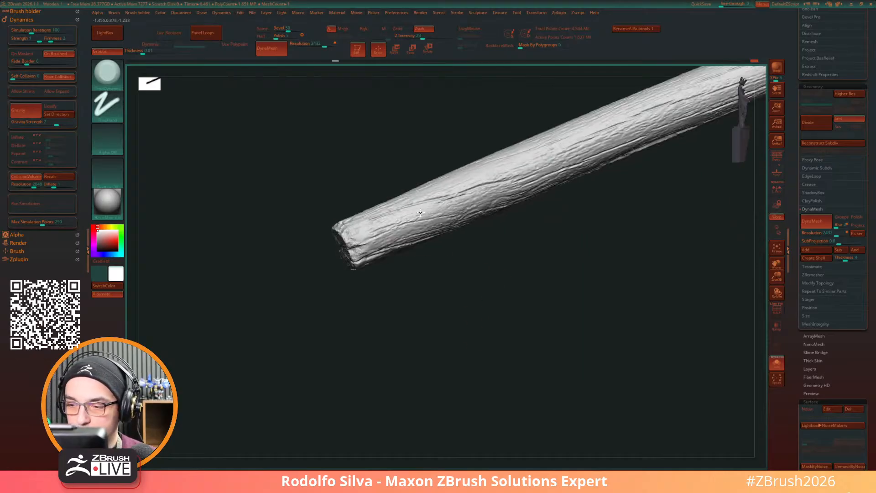
left_click_drag(475, 379, 414, 226)
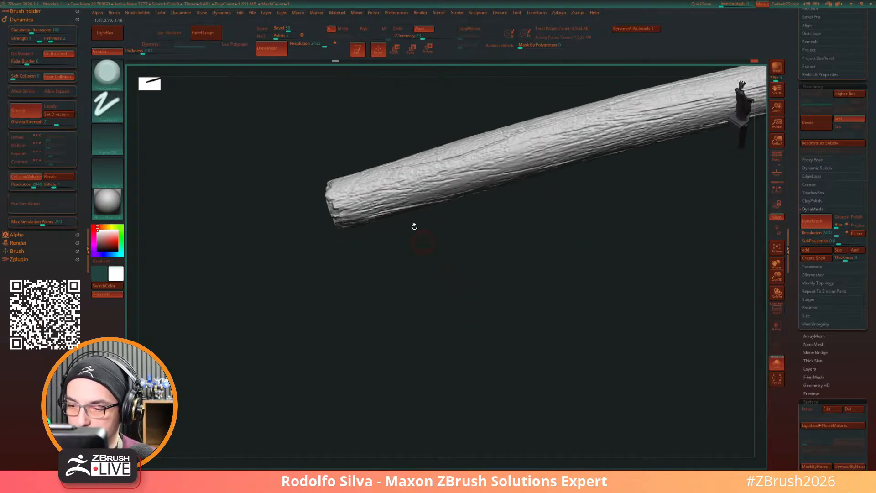
left_click_drag(449, 265, 366, 191)
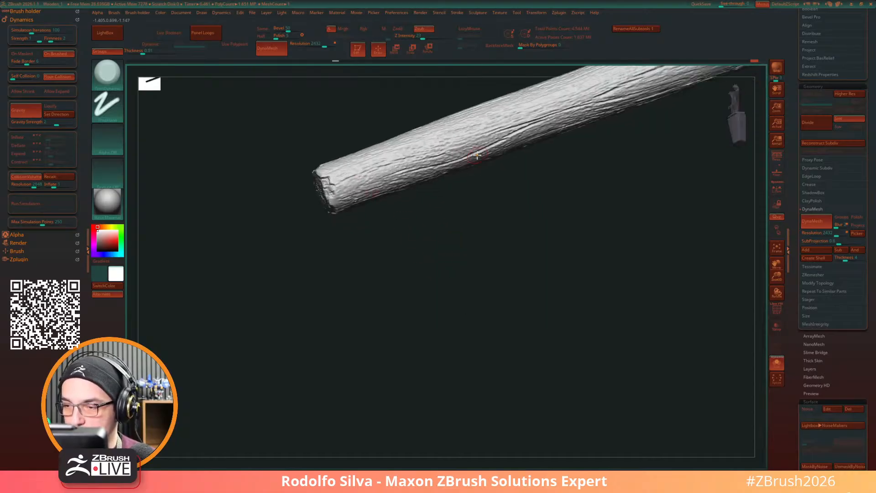
Step: Examine the trimmed grain and the chipped cut end of the pole from several sides
left_click_drag(477, 256, 472, 349)
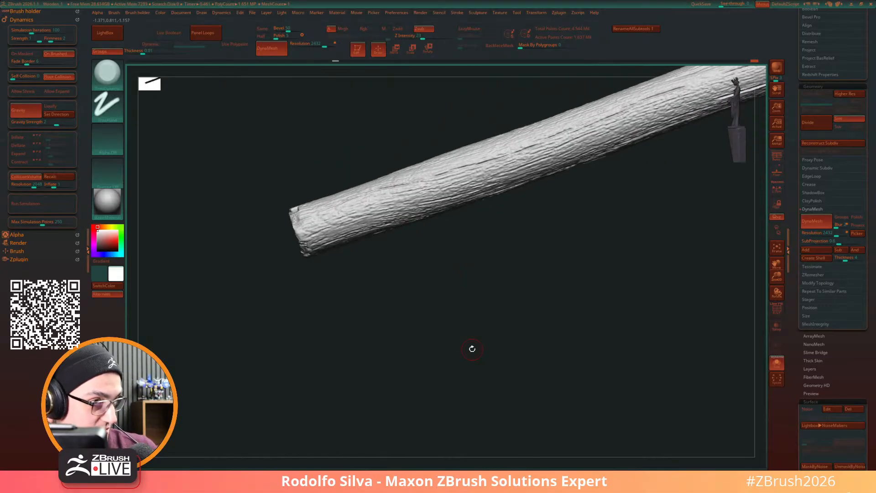
left_click_drag(473, 349, 485, 309)
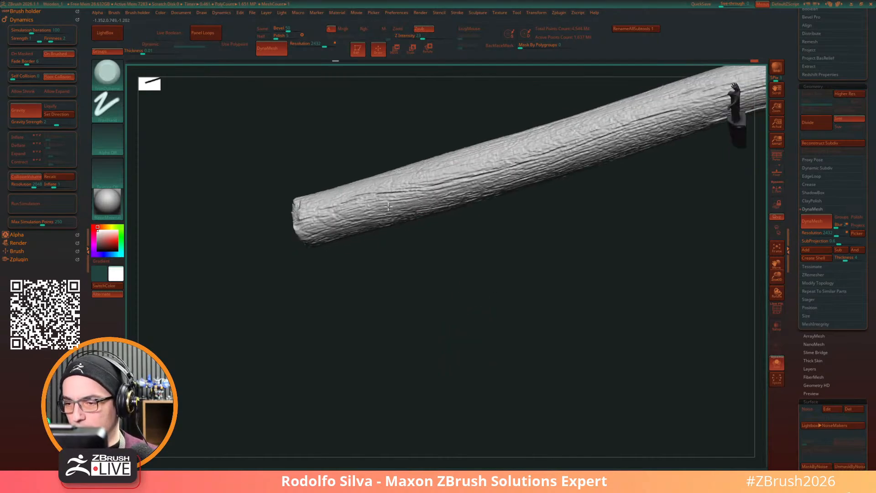
left_click_drag(502, 288, 461, 274)
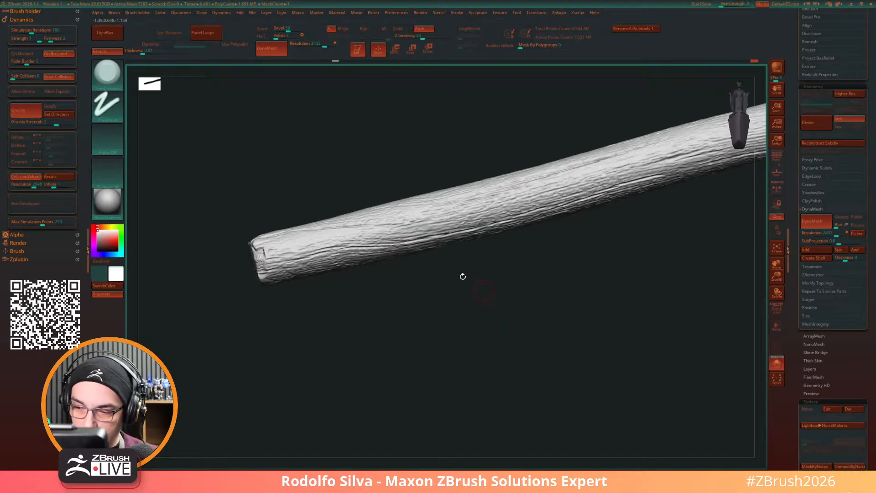
right_click_drag(400, 247, 388, 254)
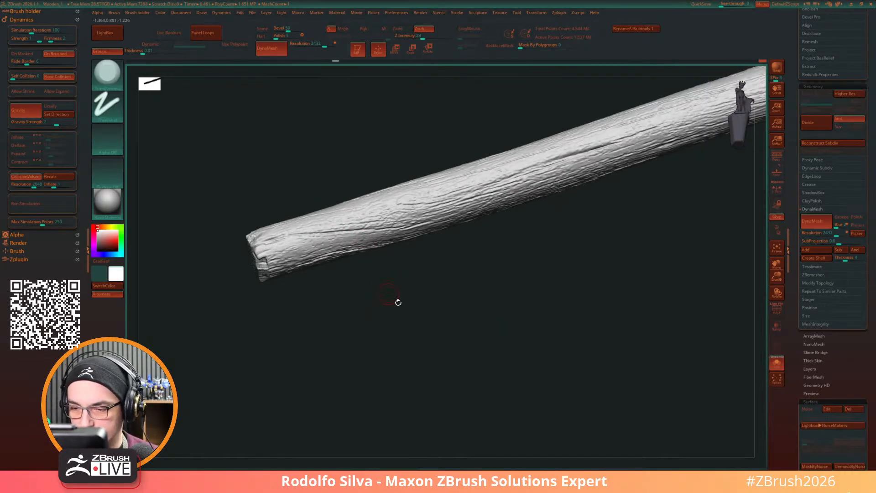
right_click_drag(397, 301, 403, 343)
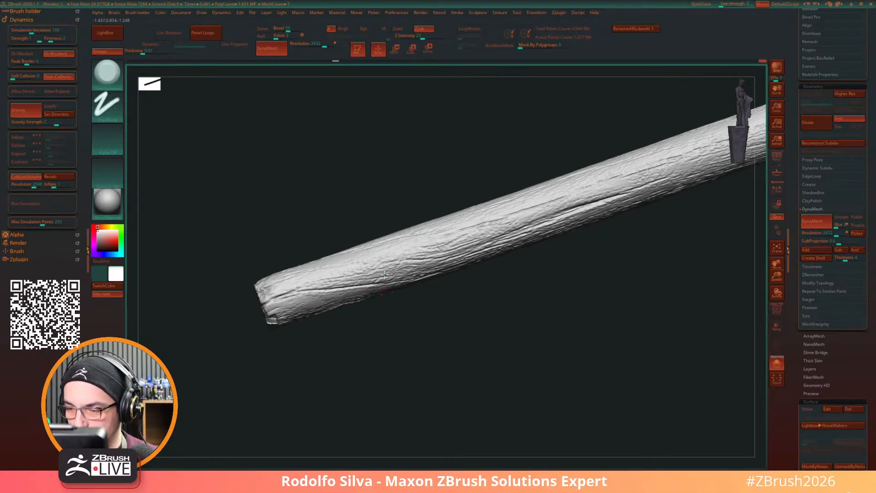
right_click_drag(370, 268, 386, 249)
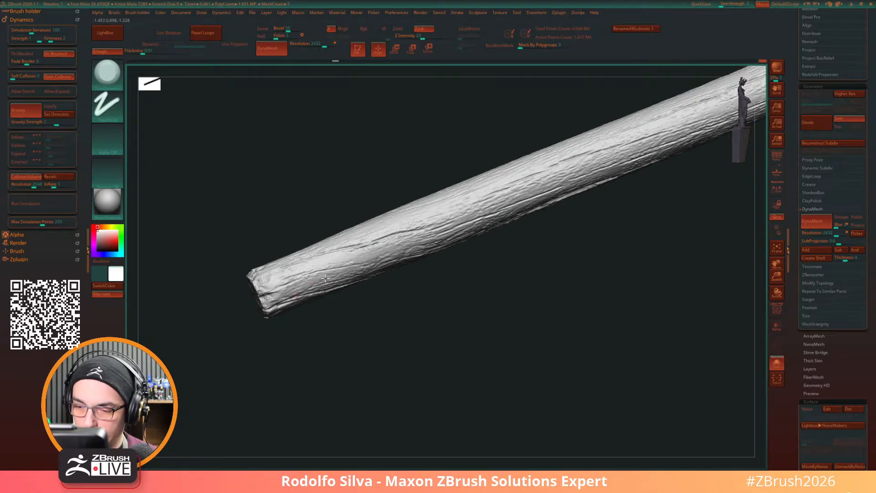
right_click_drag(433, 303, 470, 386)
mouse_move(429, 351)
right_mouse_down("ctrl")
mouse_move(442, 382)
mouse_move(401, 329)
right_mouse_up("ctrl")
Step: Switch to the TrimSmoothBorder brush with the square alpha and trim the chipped rim of the cut end
key("b")
key("t")
key("s")
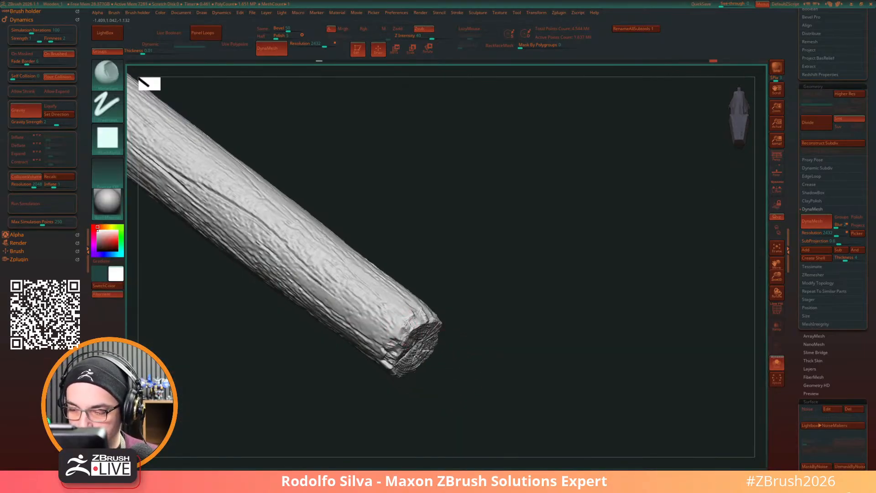
right_click_drag(401, 307, 515, 406)
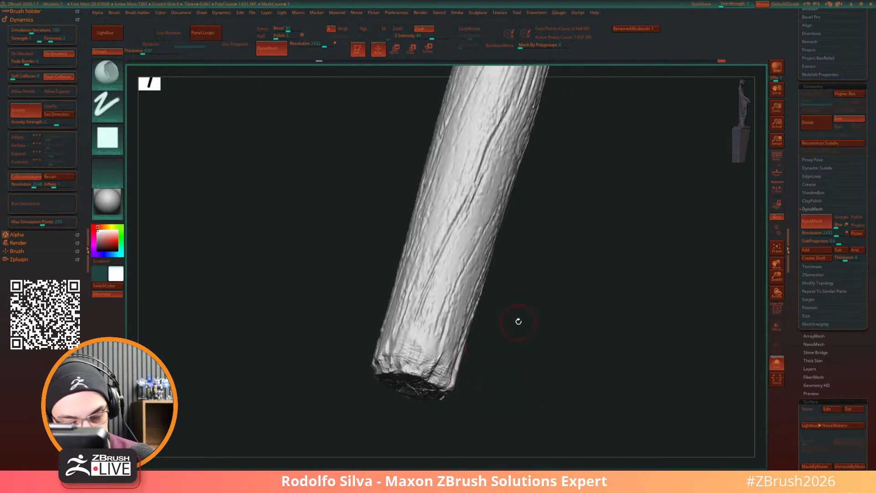
Step: Switch to DamStandard and carve several crack lines from the chipped rim up along the grain of the pole
key("b")
key("d")
key("s")
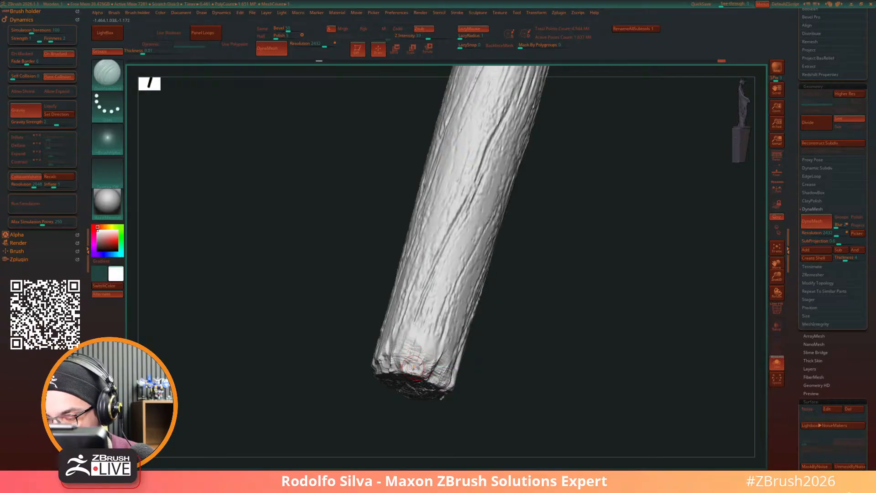
left_click_drag(414, 367, 427, 306)
right_click_drag(528, 361, 521, 366)
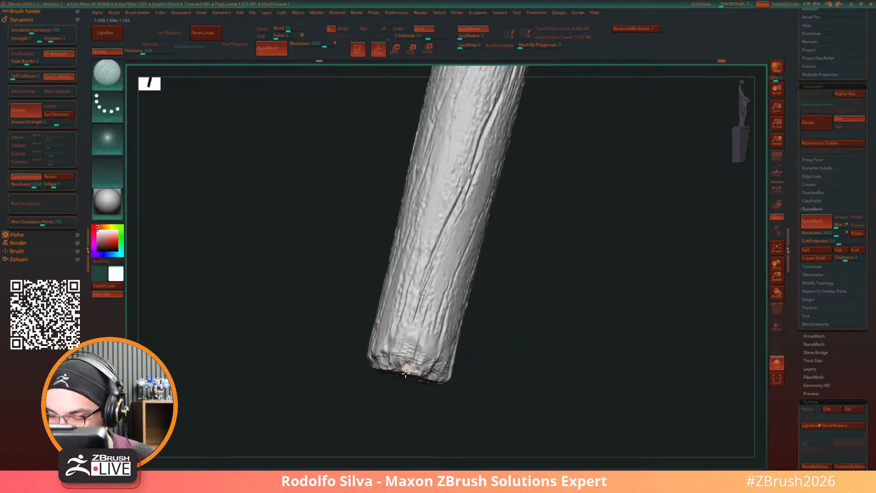
mouse_move(407, 367)
left_mouse_down()
mouse_move(417, 290)
mouse_move(435, 307)
left_mouse_up()
left_click_drag(566, 384, 492, 370)
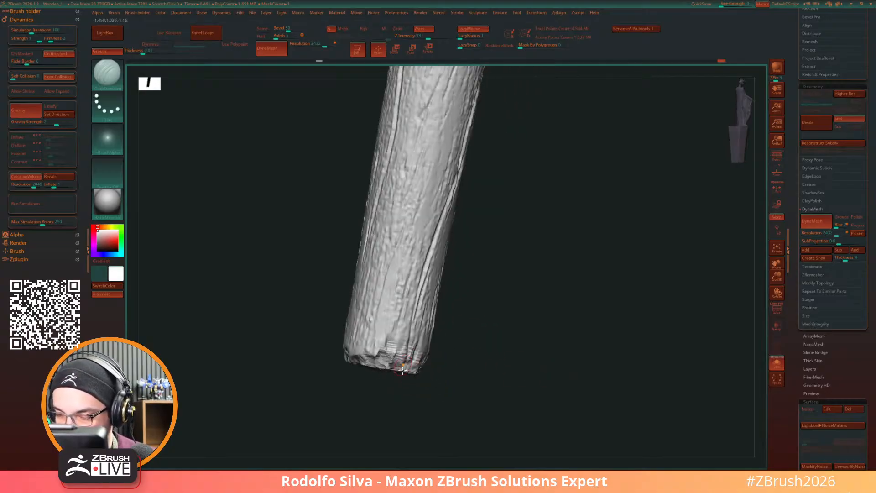
left_click_drag(399, 368, 410, 277)
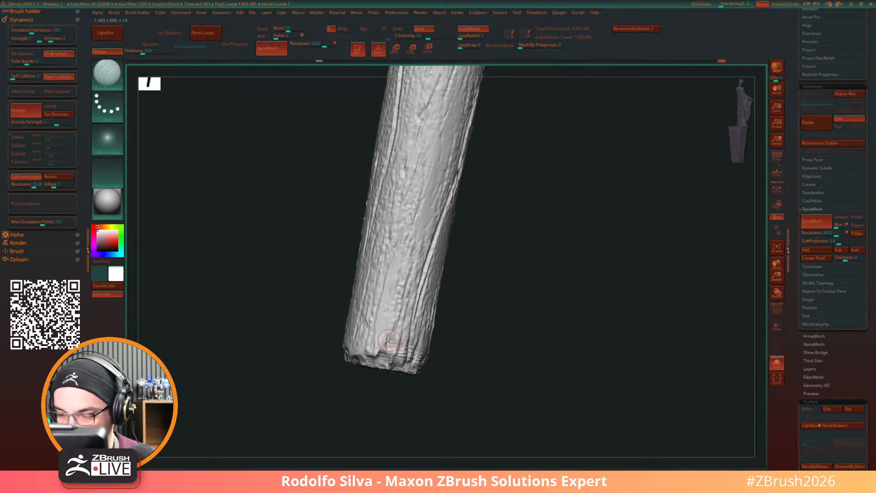
left_click_drag(390, 357, 406, 274)
left_click_drag(470, 301, 488, 399)
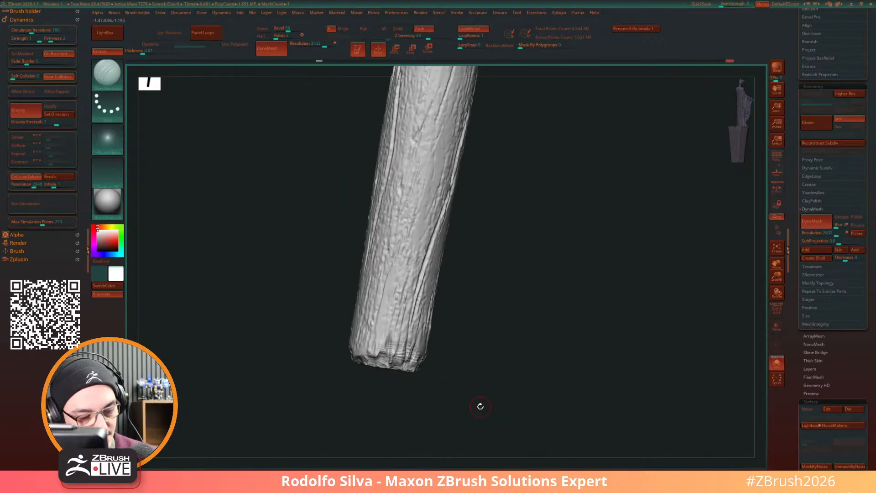
Step: Switch to TrimDynamic and flatten the raised edges around the rim cracks and the nearby grain
key("b")
key("t")
key("d")
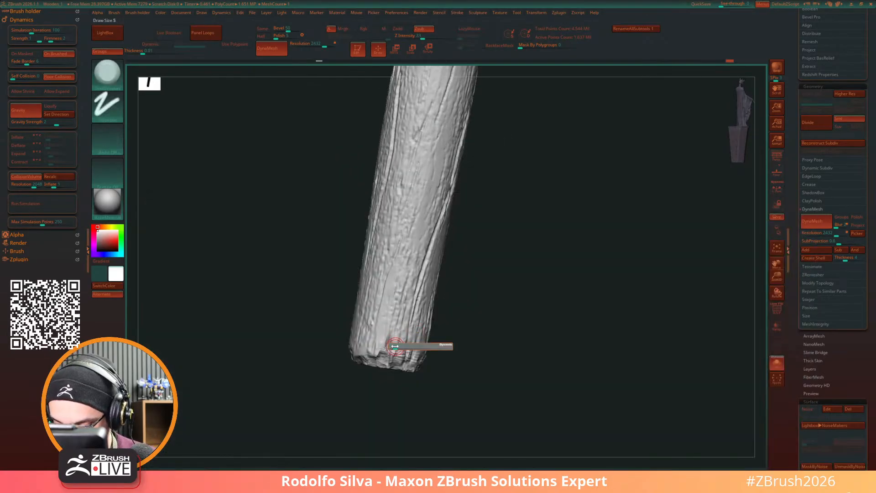
left_click_drag(483, 384, 435, 383)
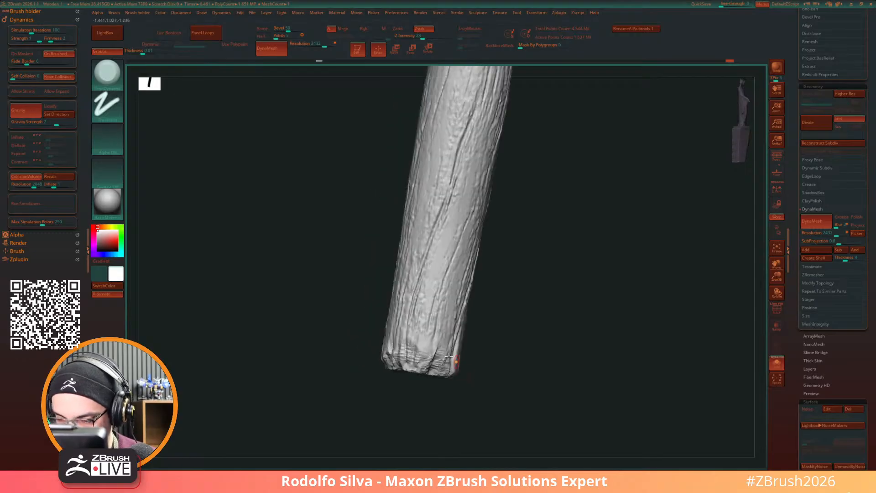
left_click_drag(495, 368, 442, 353)
left_click_drag(556, 356, 594, 382)
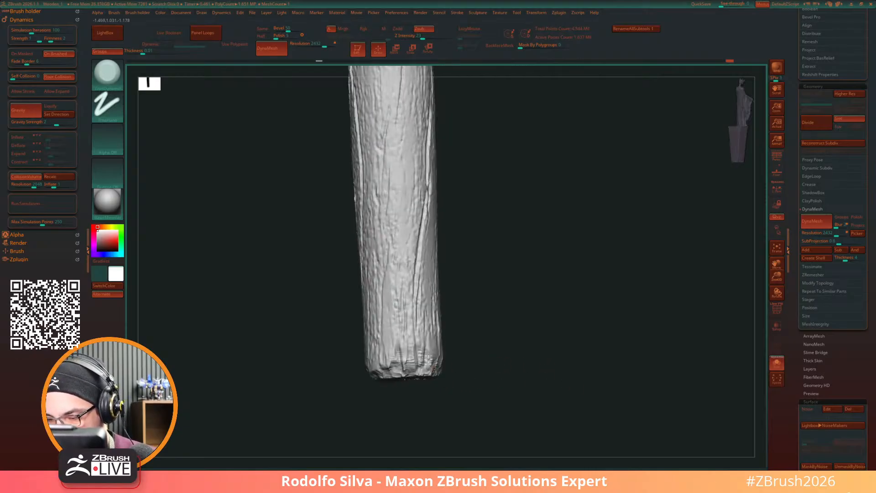
left_click_drag(476, 379, 517, 366)
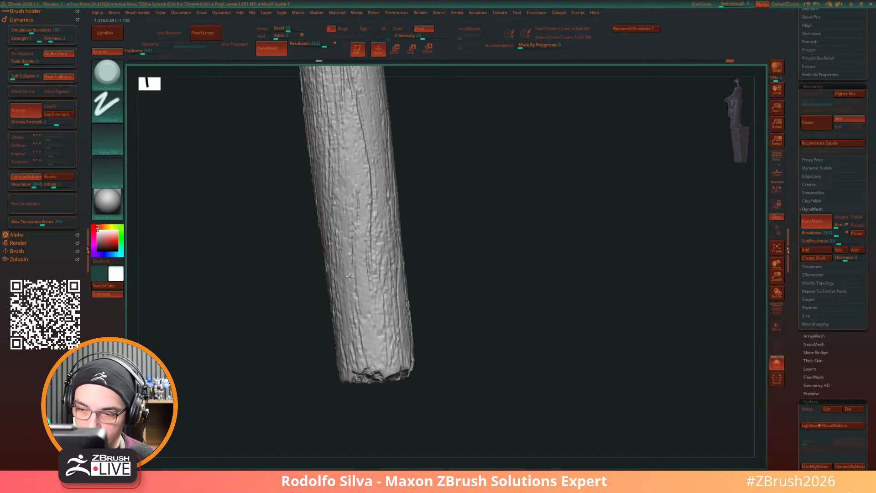
left_click_drag(426, 332, 534, 336, "shift")
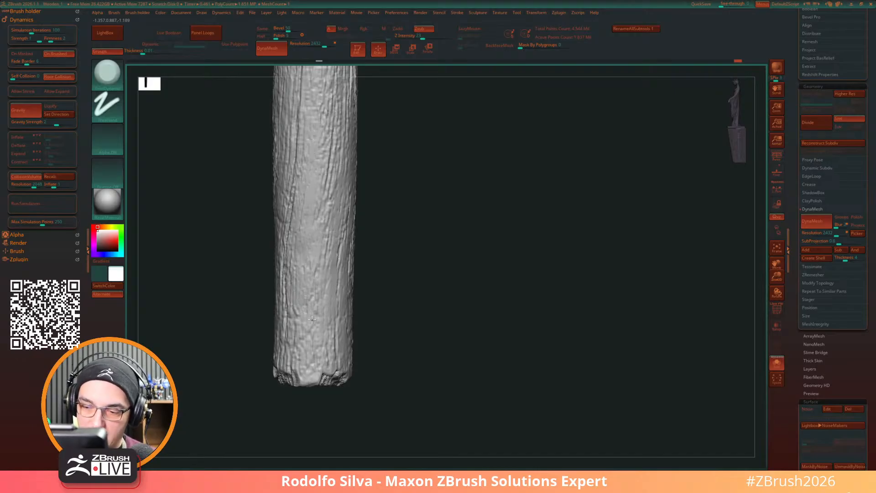
left_click_drag(442, 328, 447, 301)
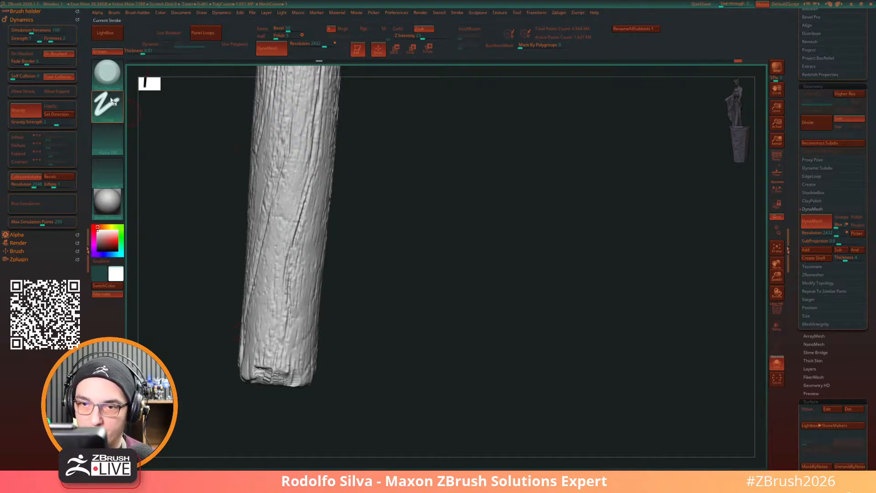
Step: Switch to the Standard brush with its DragRect stroke and load the dark brown wood texture from LightBox
key("b")
key("s")
key("t")
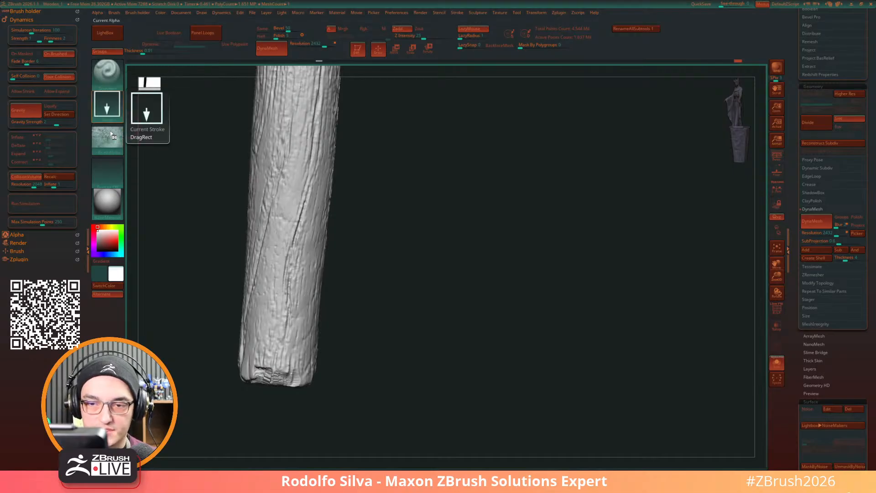
left_click(105, 32)
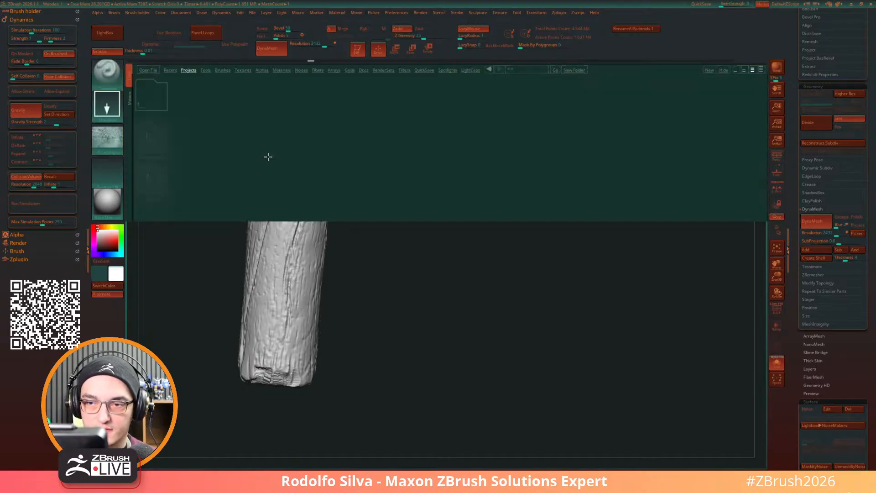
left_click(222, 70)
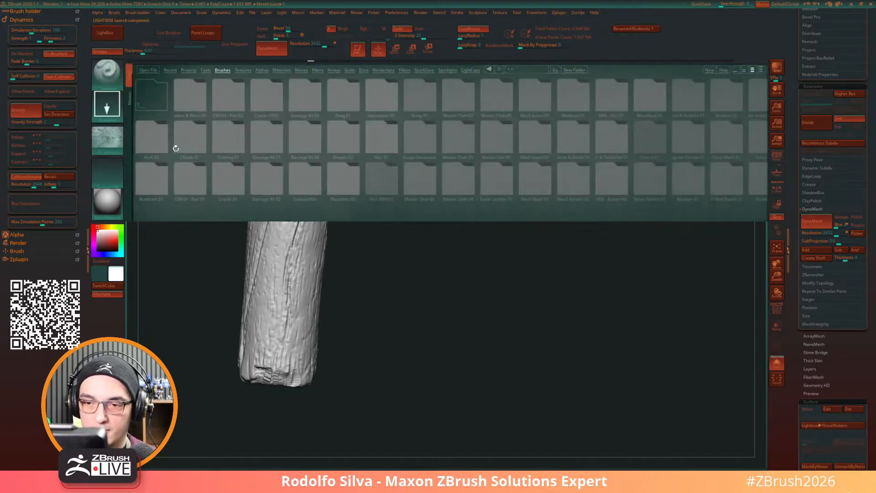
left_click(243, 71)
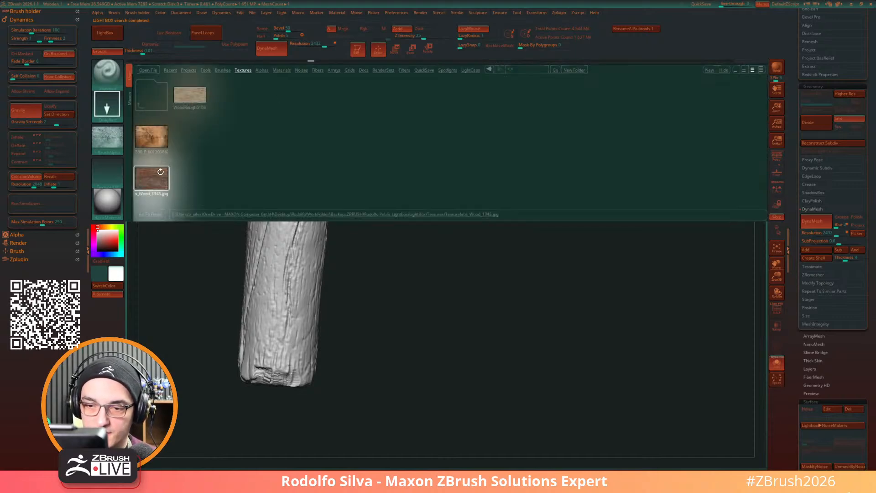
double_click(161, 179)
Step: Make an alpha from the wood texture, set the current texture to Texture Off and close LightBox
left_click(107, 171)
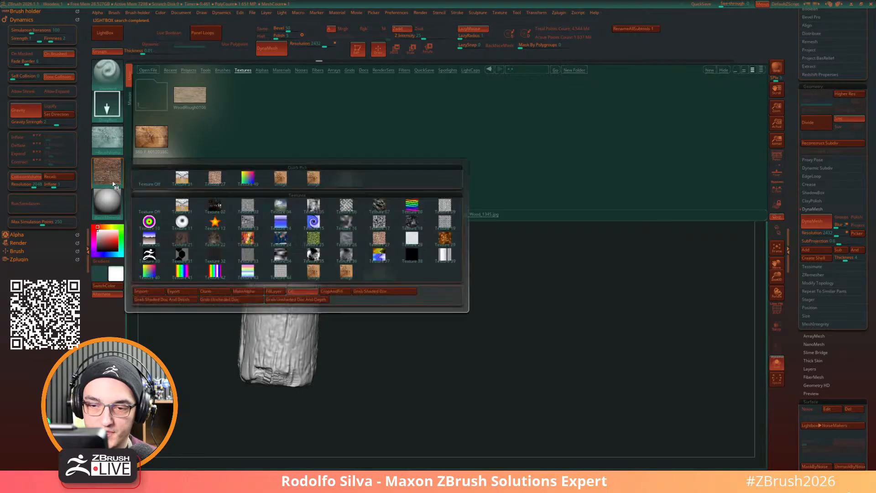
left_click(256, 293)
left_click(109, 173)
left_click(156, 178)
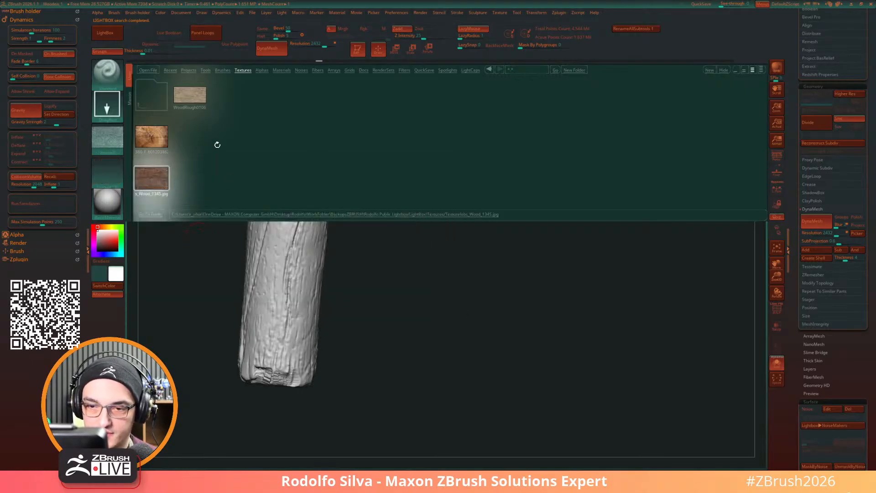
left_click(110, 32)
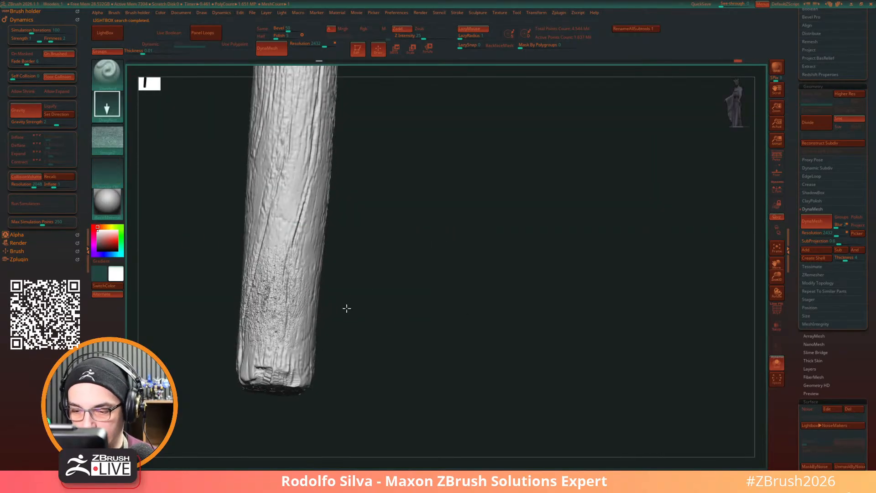
Step: Dock the Alpha palette in the side tray, collapse the Dynamics settings and expand the alpha's Modify settings
left_click_drag(369, 320, 413, 327)
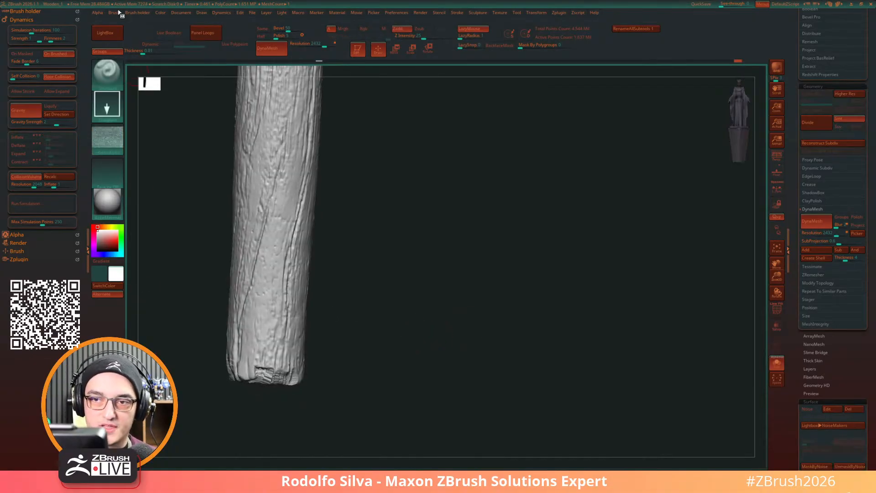
left_click(98, 12)
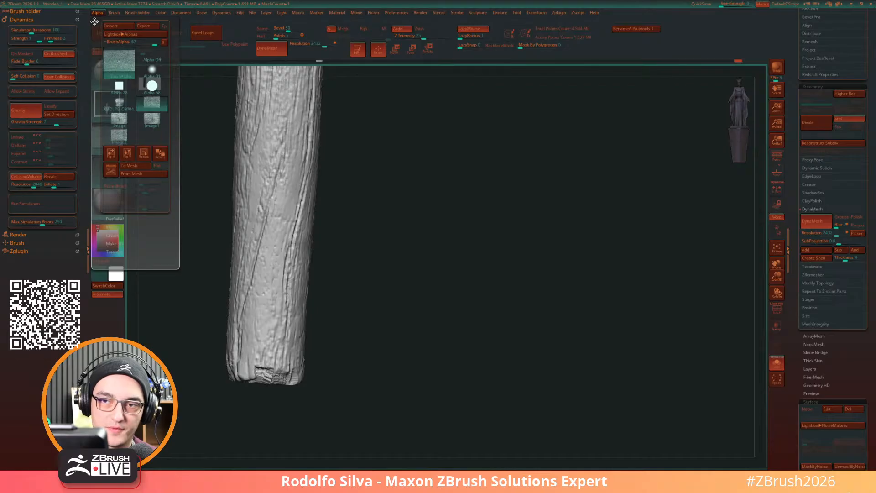
left_click_drag(95, 22, 85, 27)
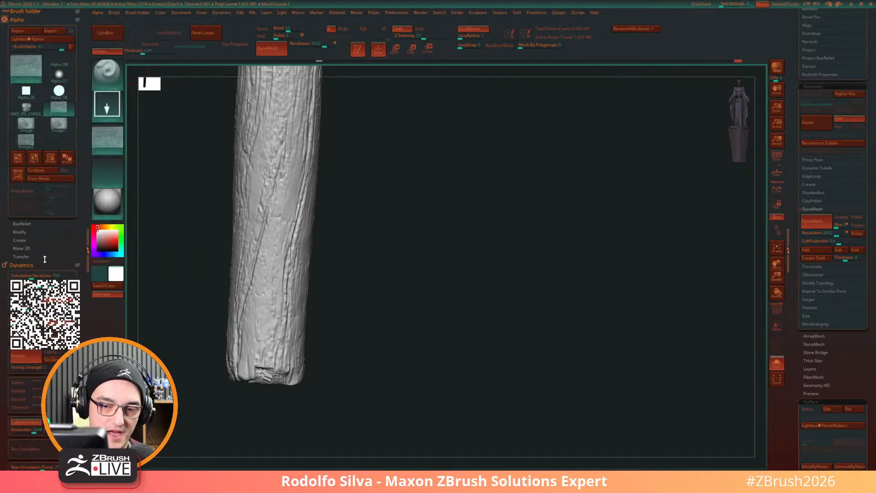
left_click(81, 264)
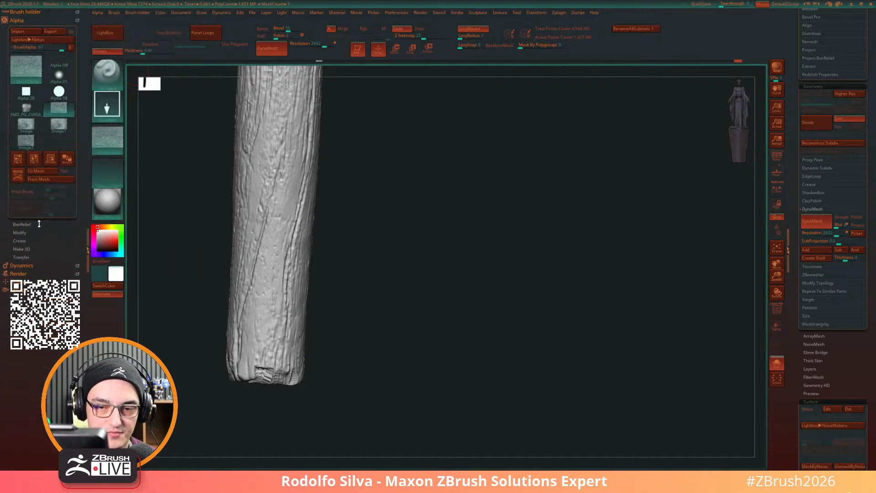
left_click(28, 232)
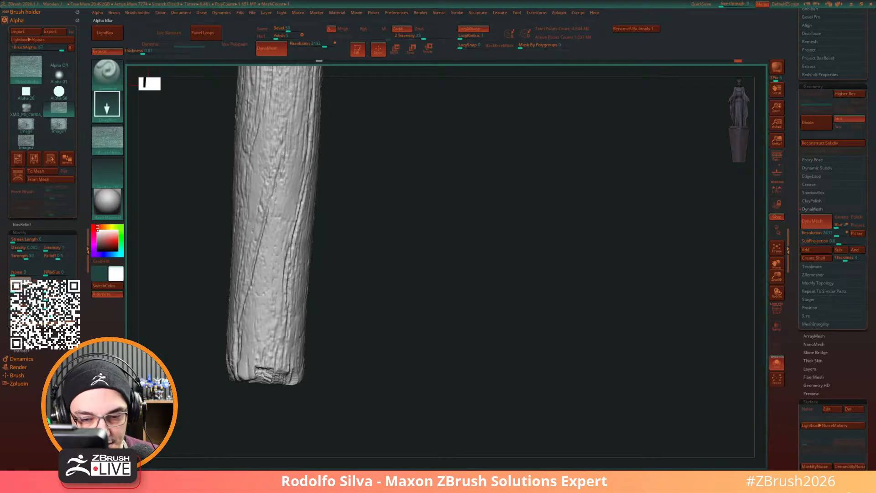
Step: Raise the wood alpha's contrast, try a stamp of it on the pole's side and undo the stamp
left_click_drag(47, 314, 53, 313)
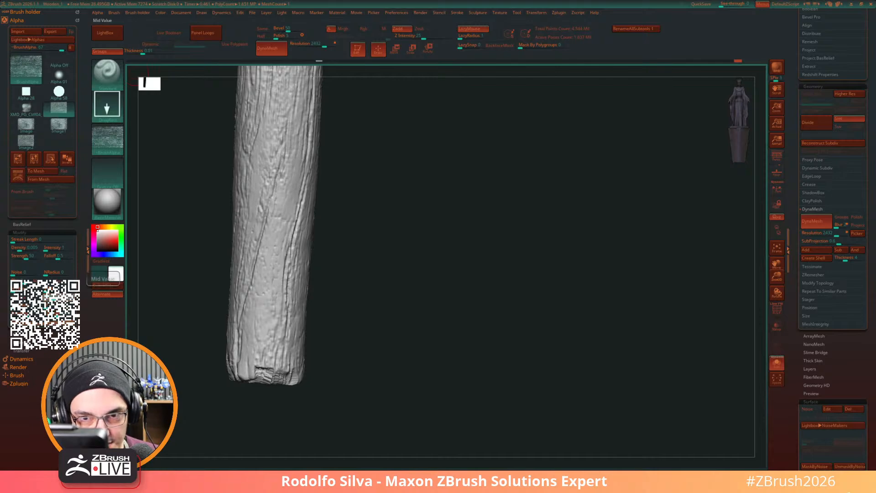
left_click_drag(275, 279, 401, 293)
key("ctrl+z")
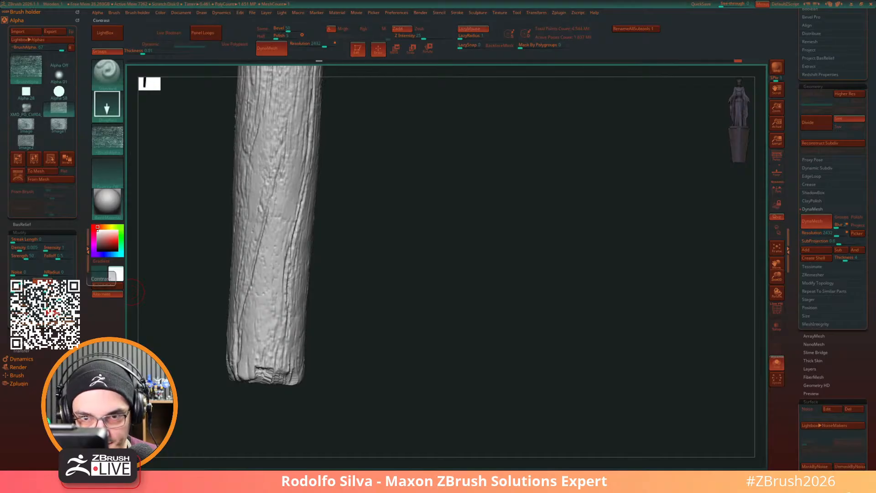
Step: Increase the wood alpha's intensity, test the stamp again near the cut end and undo it
left_click_drag(22, 314, 26, 313)
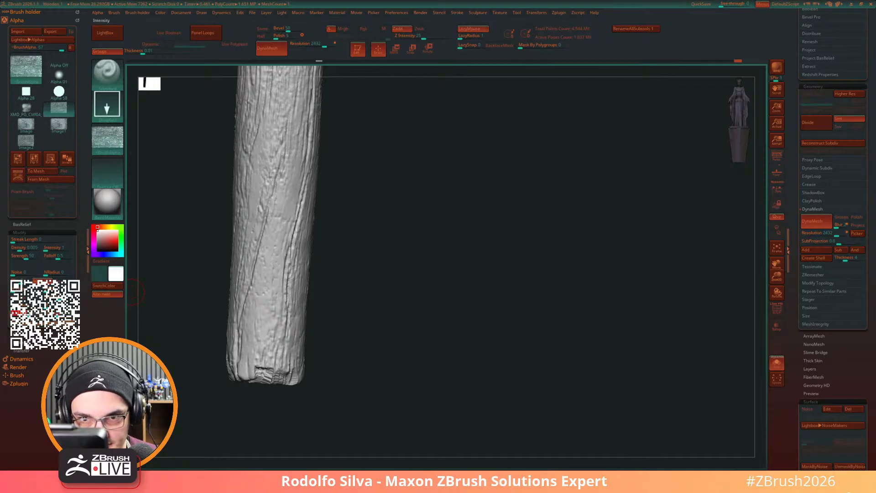
left_click_drag(267, 274, 436, 269)
key("ctrl+z")
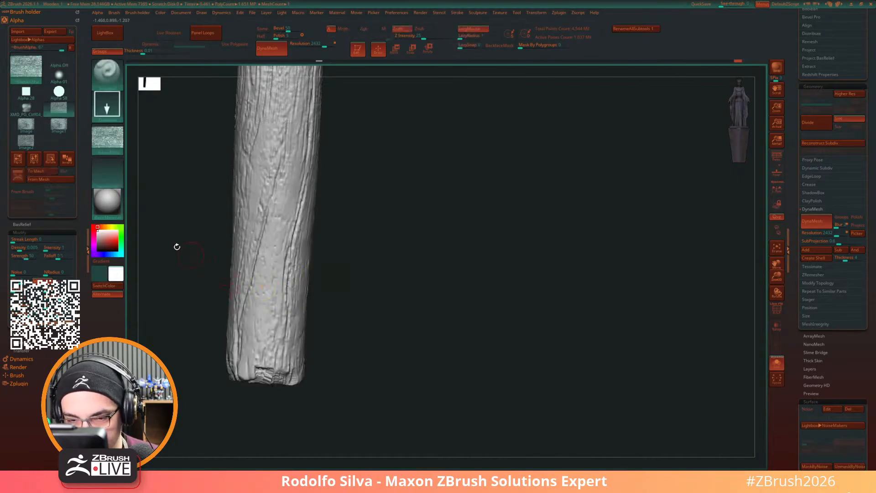
Step: Lower the brush's Z Intensity to 11, try two wood-alpha stamps near the cut end and undo them
left_click(414, 36)
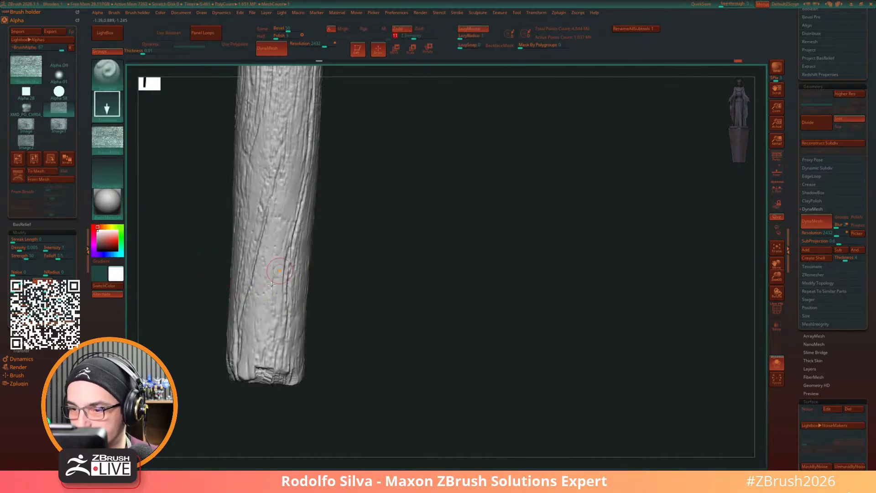
left_click_drag(264, 302, 588, 305)
key("ctrl+z")
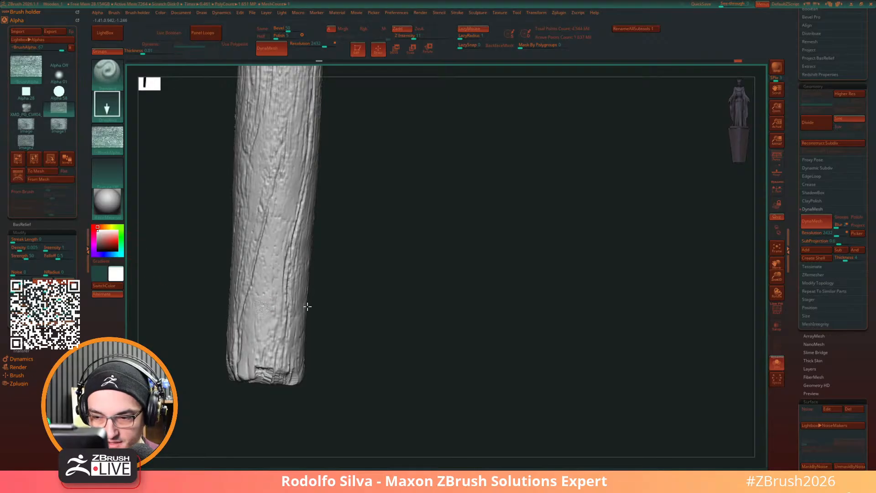
left_click_drag(304, 303, 508, 307)
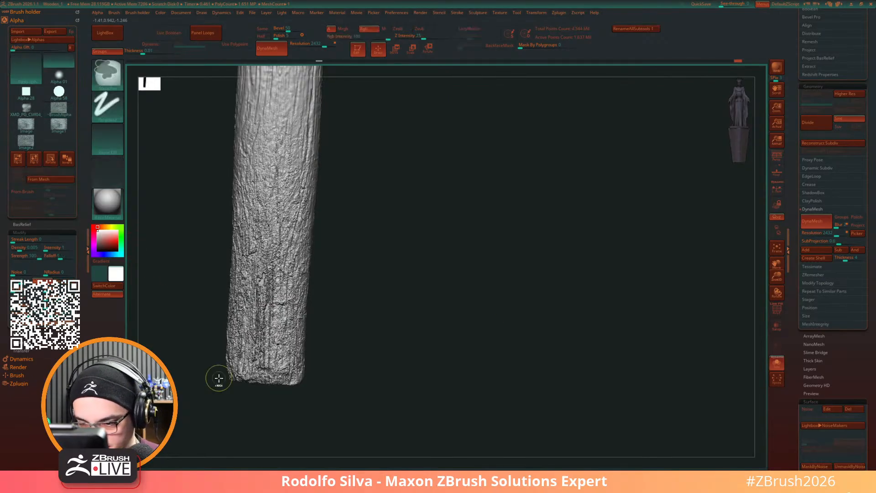
key("ctrl+z")
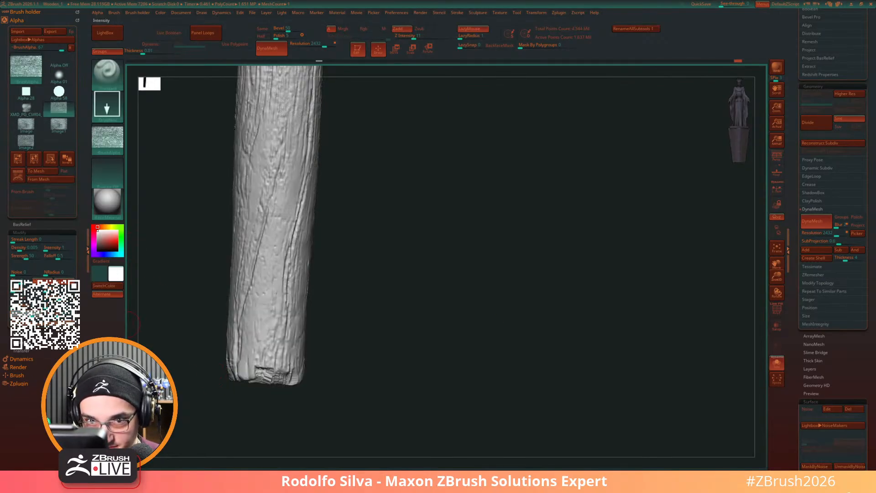
Step: Adjust the wood alpha's contrast up and back down, testing each setting with a stamp near the cut end and undoing it
left_click_drag(28, 314, 35, 314)
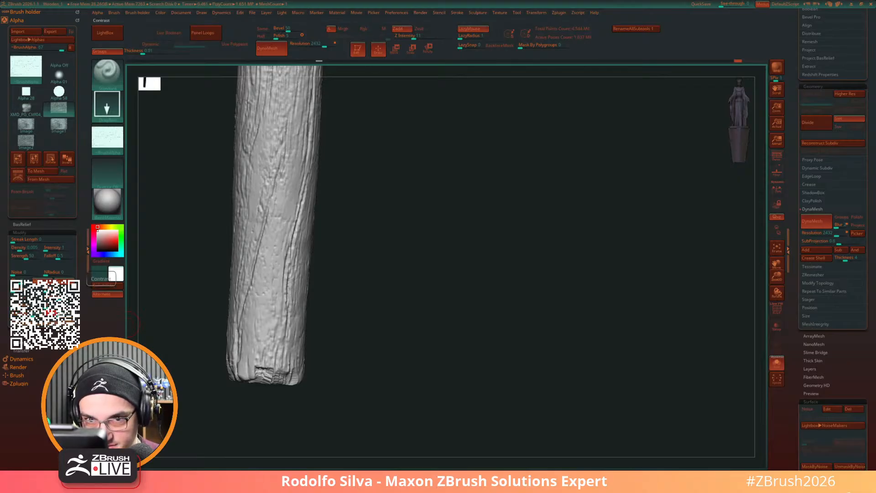
left_click_drag(270, 328, 461, 317)
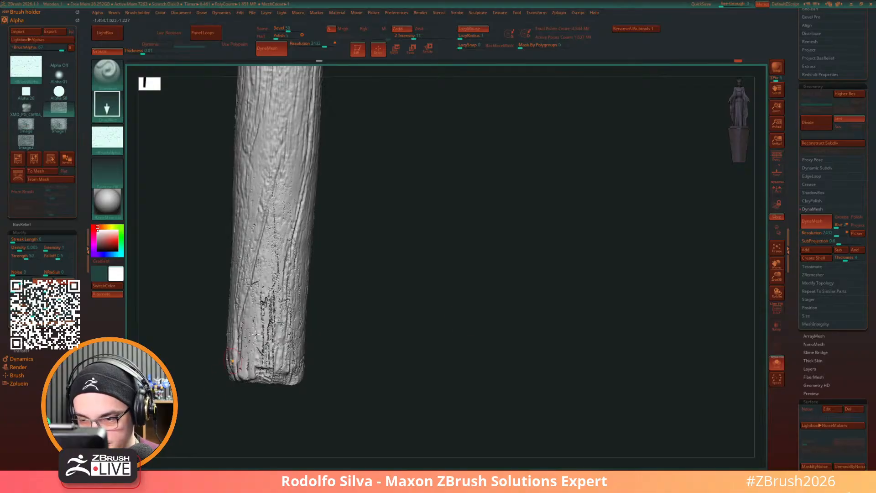
key("ctrl+z")
left_click_drag(28, 314, 19, 314)
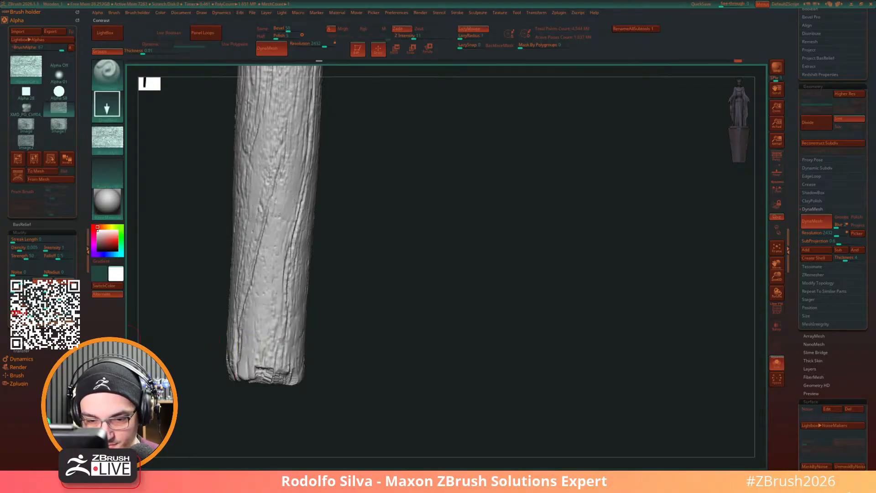
left_click_drag(269, 330, 432, 323)
key("ctrl+z")
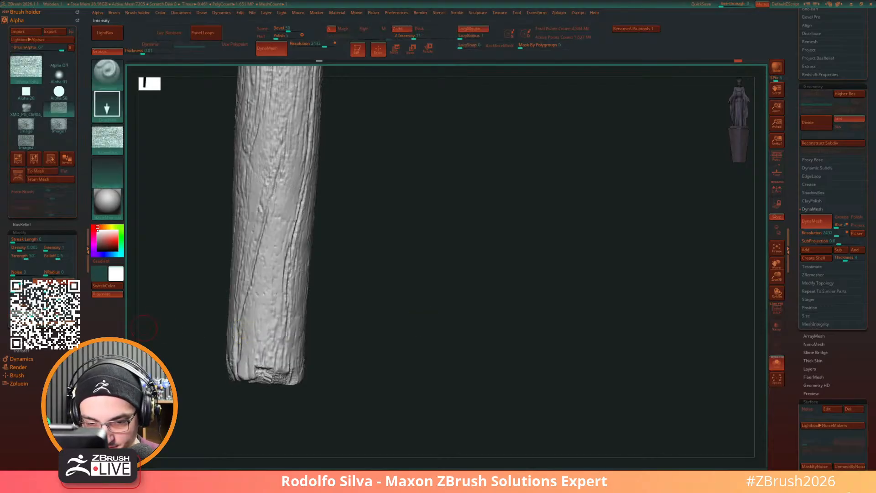
Step: Try a much higher intensity for the wood alpha, undo the test stamp and set the alpha's intensity lower again
left_click_drag(26, 314, 57, 316)
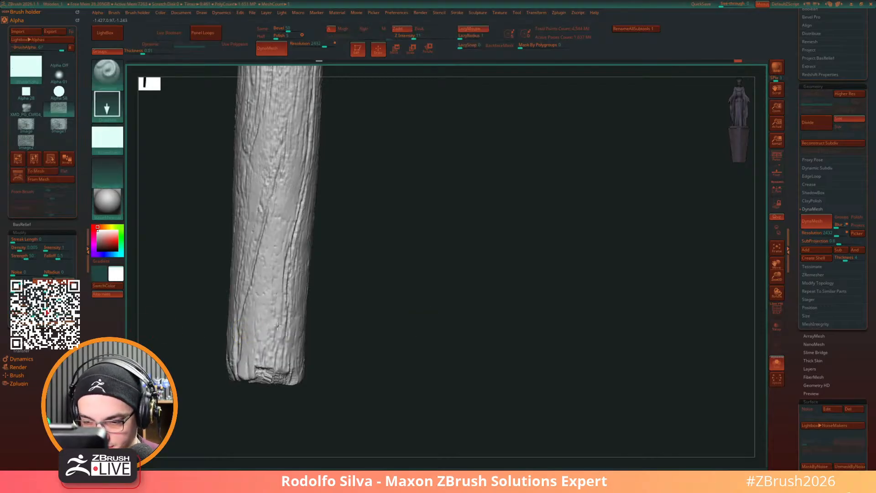
left_click_drag(277, 326, 435, 322)
key("ctrl+z")
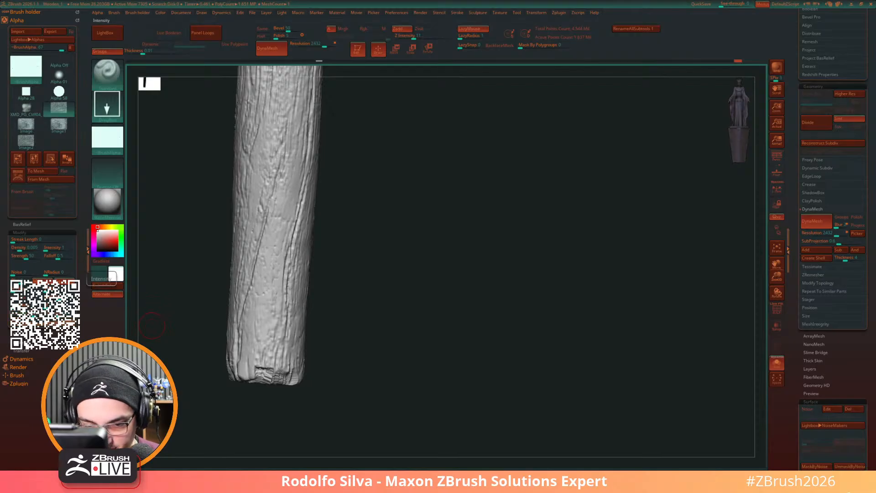
left_click(20, 314)
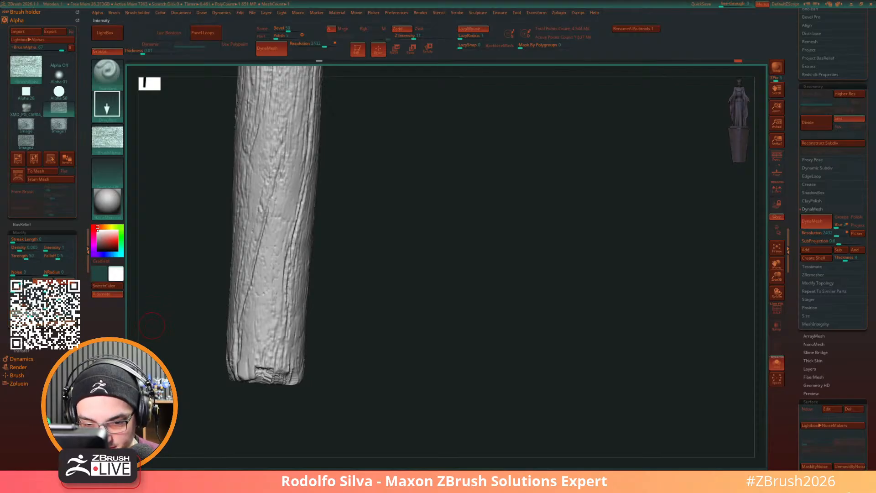
key("Return")
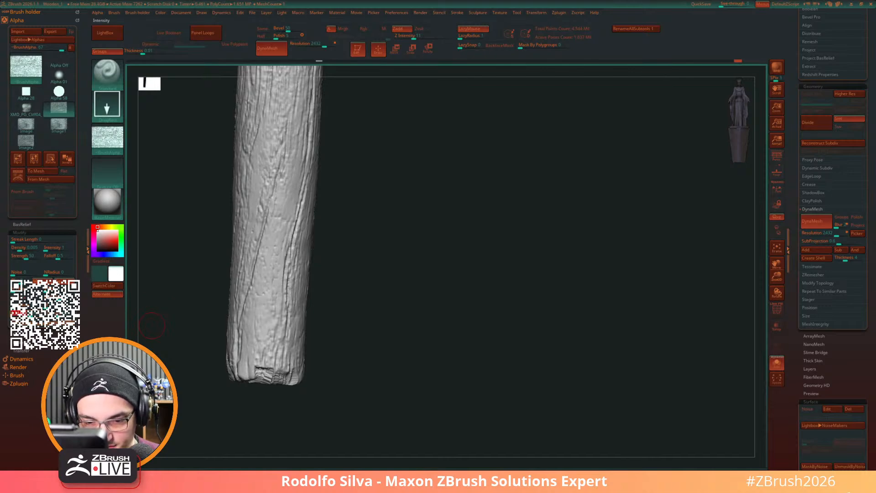
Step: Select the Standard brush and stamp the wood alpha onto the pole's side just above the cut end
left_click_drag(469, 327, 481, 343)
left_click_drag(465, 357, 430, 354)
key("ctrl+z")
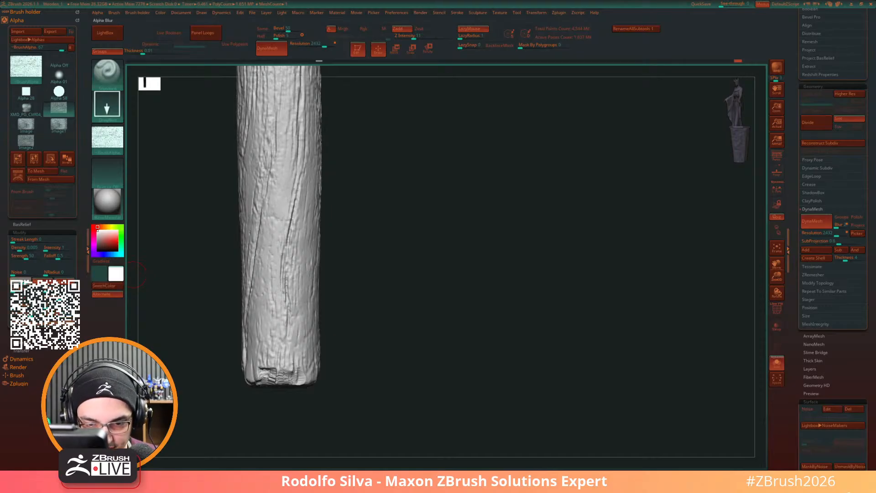
mouse_move(292, 314)
left_mouse_down()
mouse_move(453, 309)
mouse_move(438, 322)
mouse_move(432, 359)
mouse_move(420, 354)
mouse_move(399, 386)
mouse_move(336, 354)
mouse_move(349, 355)
left_mouse_up()
key("b")
key("s")
key("t")
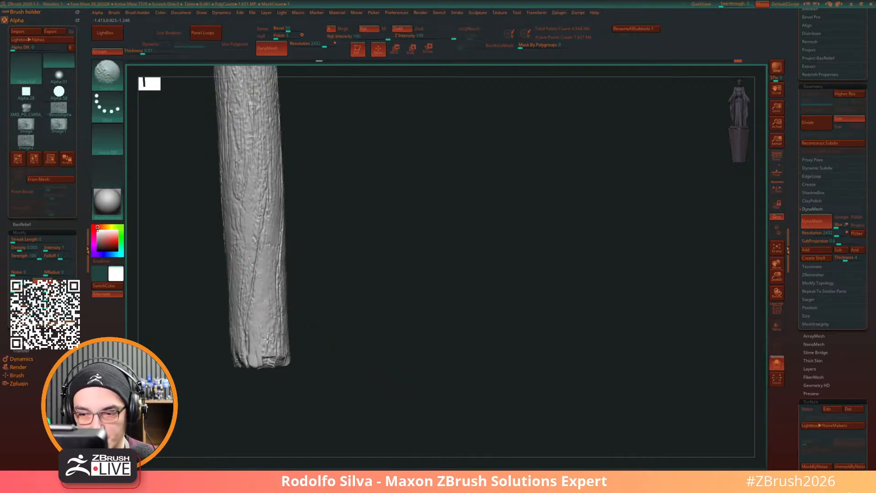
mouse_move(265, 319)
left_mouse_down()
mouse_move(377, 302)
mouse_move(422, 310)
left_mouse_up()
mouse_move(404, 355)
left_mouse_down()
mouse_move(426, 369)
mouse_move(441, 358)
mouse_move(415, 360)
left_mouse_up()
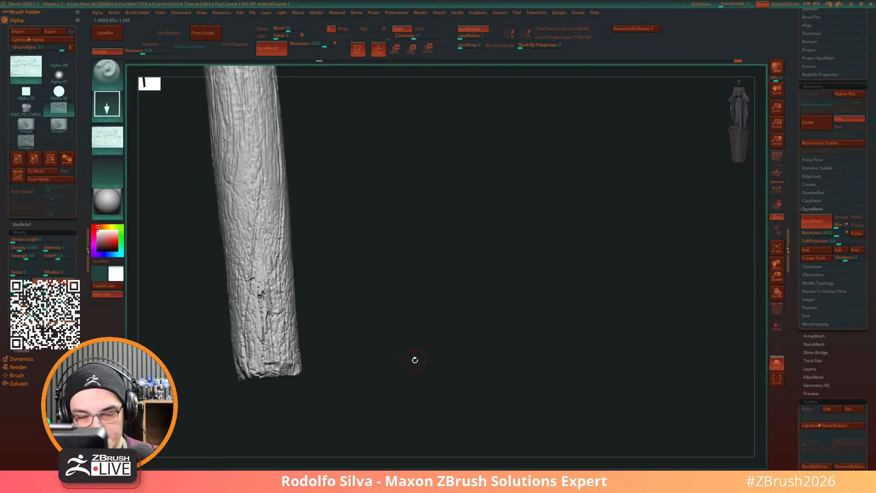
Step: Try a sculpting stroke over the stamped grain near the cut end and undo it
key("b")
key("s")
key("t")
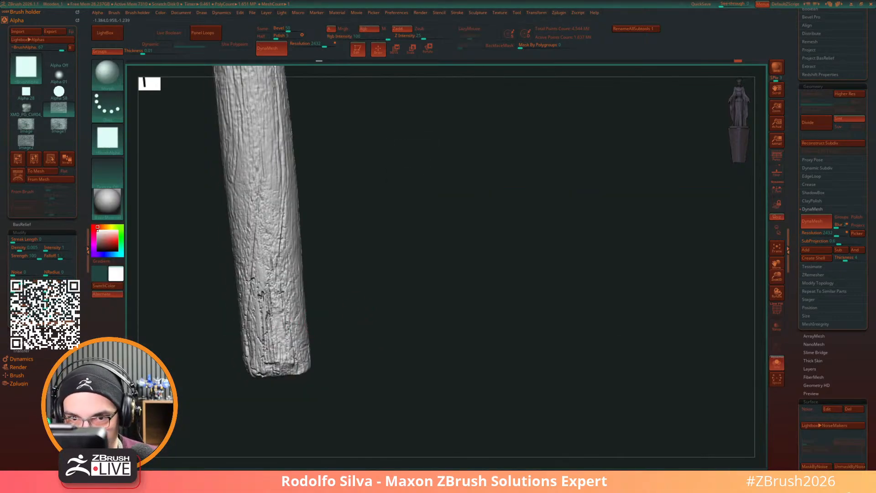
left_click_drag(279, 304, 278, 284)
key("ctrl+z")
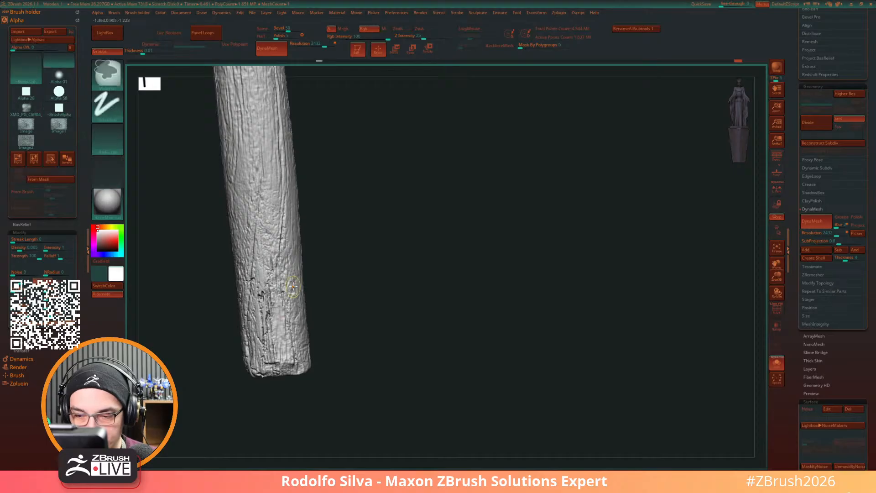
Step: Touch up the stamped grain near the cut end with DamStandard and smoothing, and pick TrimDynamic to soften the harsh pits
left_click_drag(382, 325, 384, 338)
key("b")
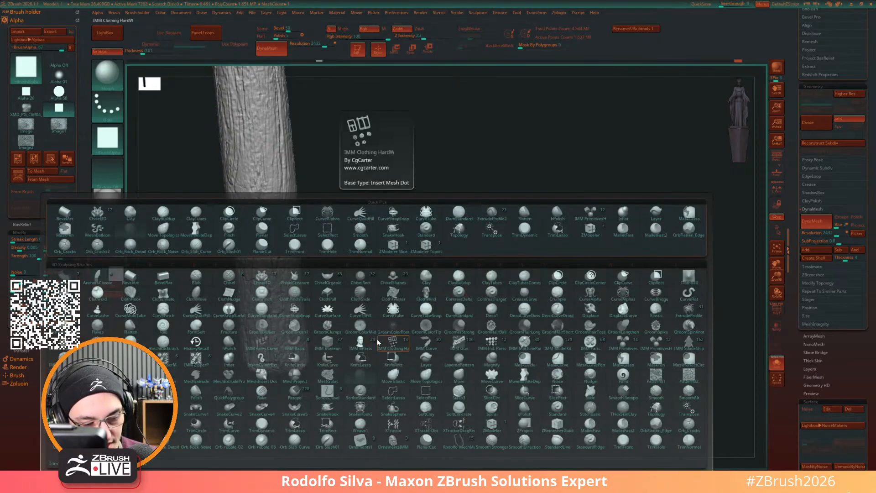
key("d")
key("s")
left_click_drag(284, 328, 280, 332, "shift")
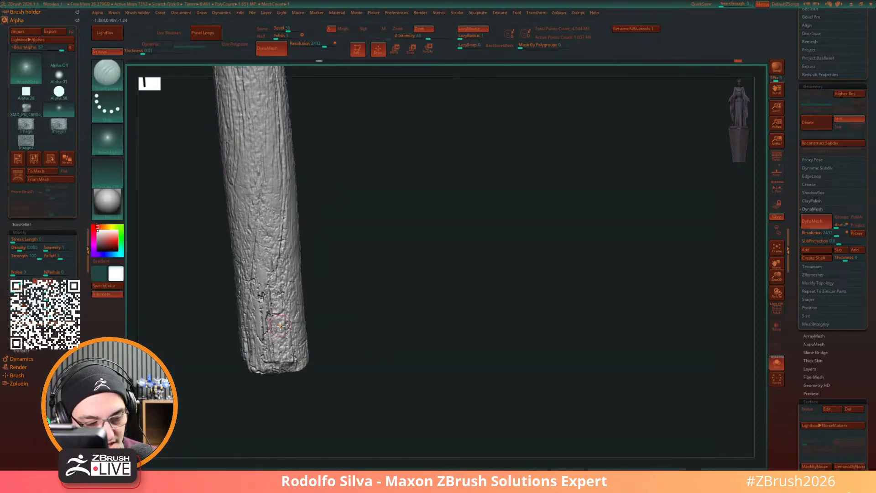
key("b")
key("t")
key("d")
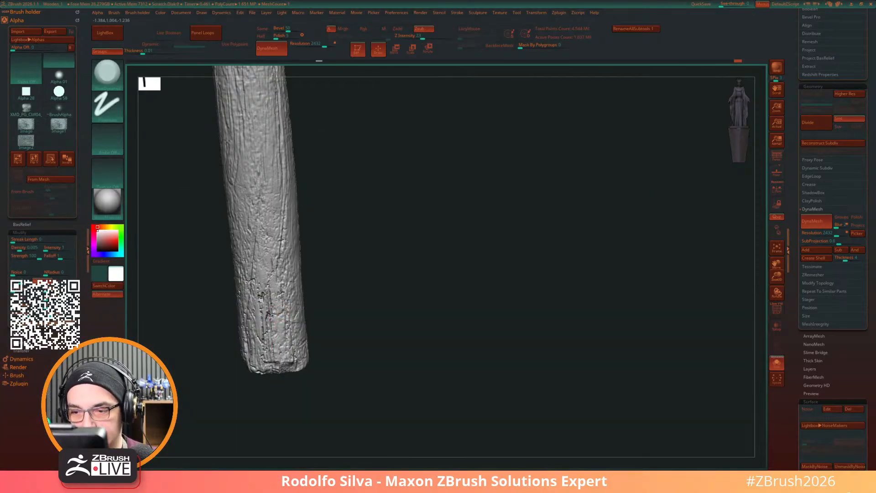
left_click_drag(365, 255, 352, 211)
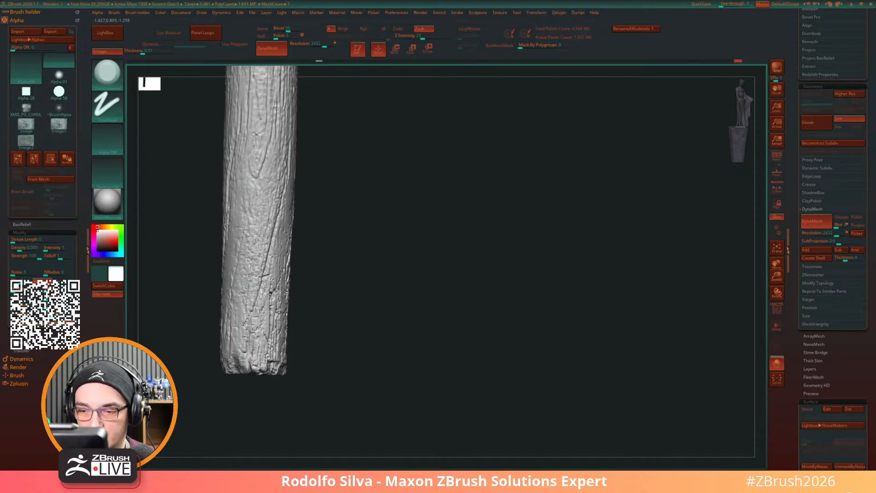
Step: Switch back to the Standard brush with the wood alpha and try a large stamp further up the pole
left_click_drag(389, 277, 370, 312)
key("b")
left_click(354, 214)
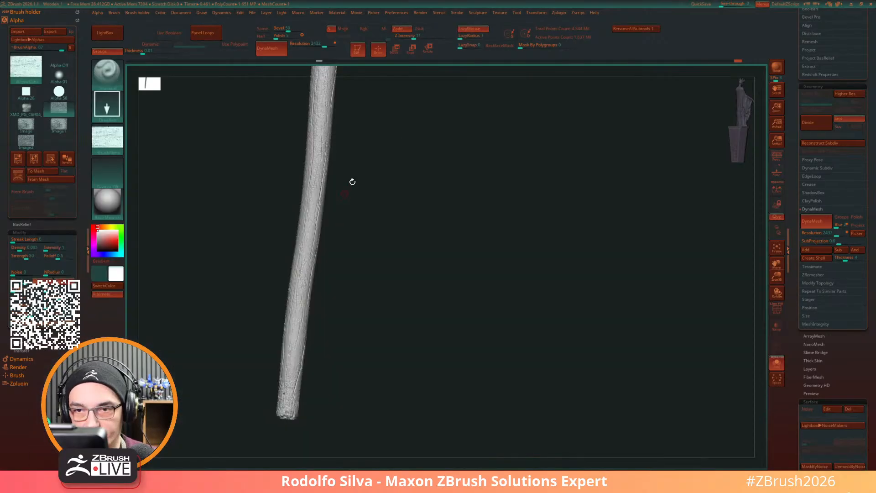
mouse_move(330, 180)
left_mouse_down()
mouse_move(350, 159)
mouse_move(379, 223)
mouse_move(396, 201)
mouse_move(387, 260)
mouse_move(375, 256)
mouse_move(429, 310)
mouse_move(442, 283)
left_mouse_up()
key("b")
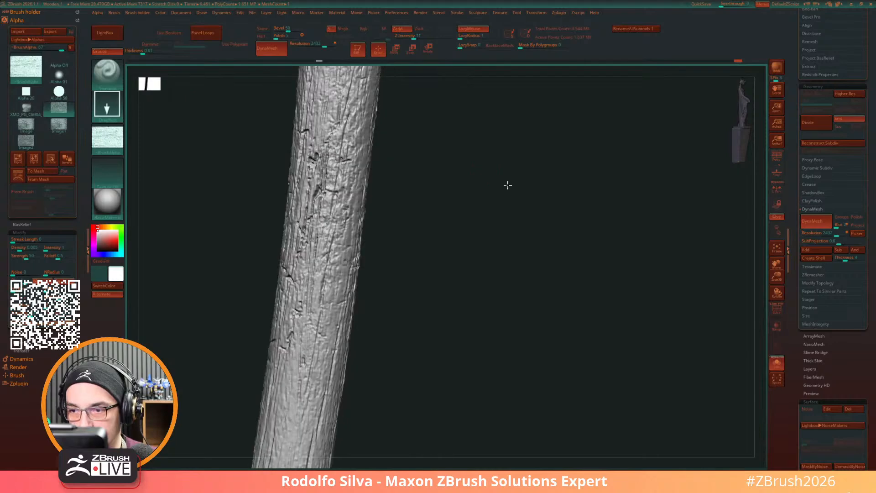
Step: Set the brush's Z Intensity to 6 and stamp the wood grain midway along the pole
left_click_drag(507, 186, 472, 235)
right_click_drag(472, 235, 422, 208, "ctrl")
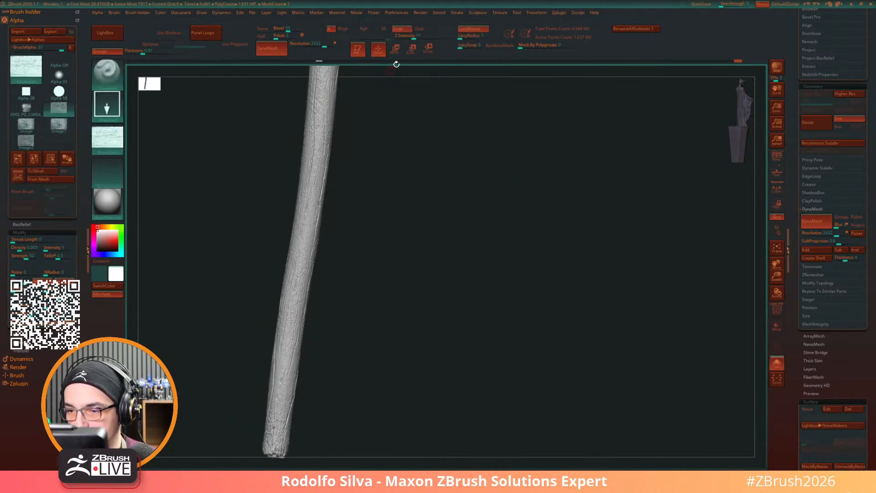
left_click(412, 38)
type("6")
key("Return")
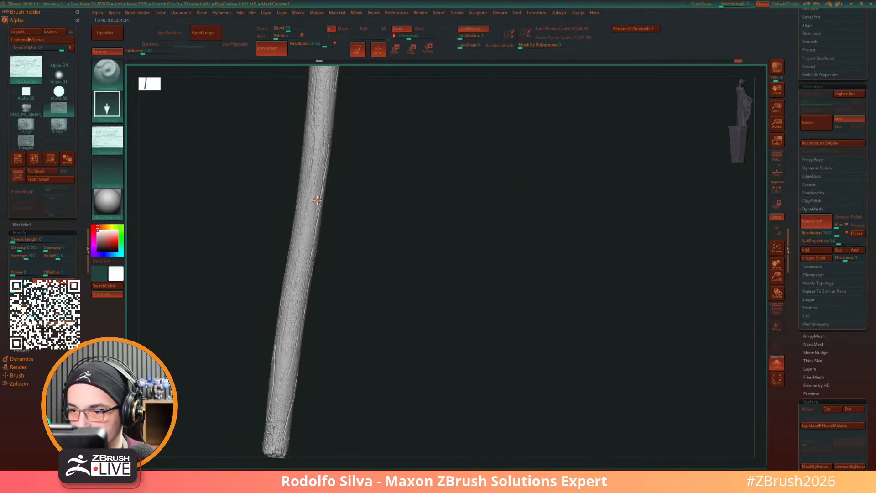
mouse_move(316, 199)
left_mouse_down()
mouse_move(411, 144)
mouse_move(445, 251)
mouse_move(465, 241)
mouse_move(466, 260)
mouse_move(491, 264)
mouse_move(411, 209)
left_mouse_up()
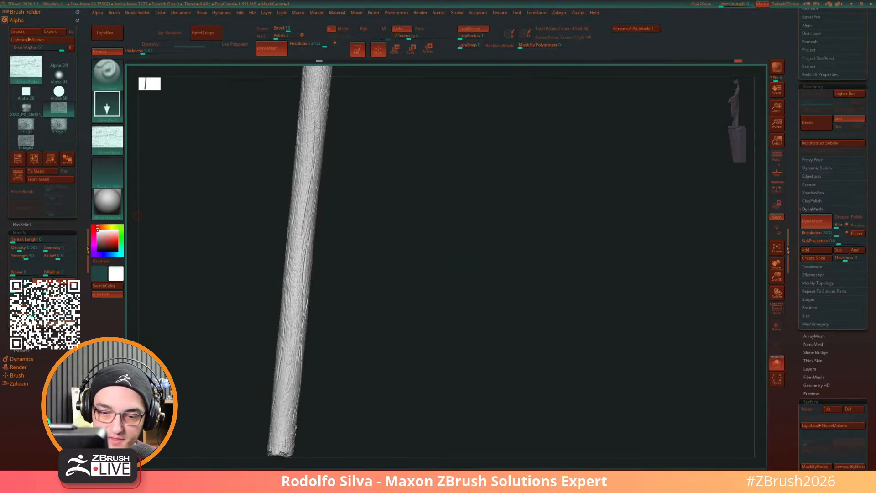
Step: Open the brush's Auto Masking settings and enable BackfaceMask for the Standard brush
left_click(17, 375, "shift")
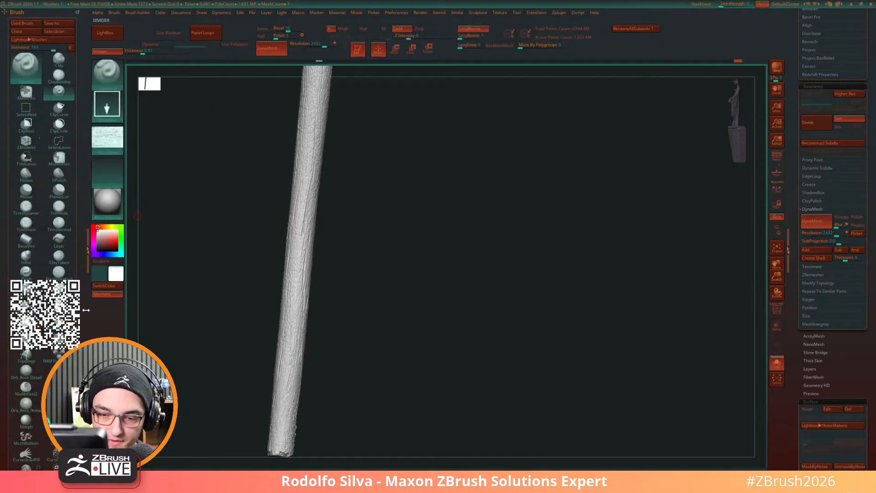
scroll(83, 274, "down", 8)
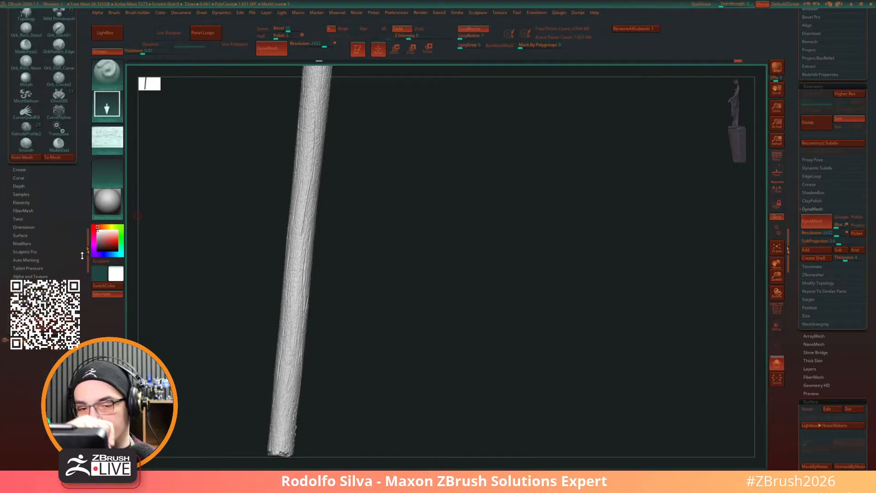
key("shift")
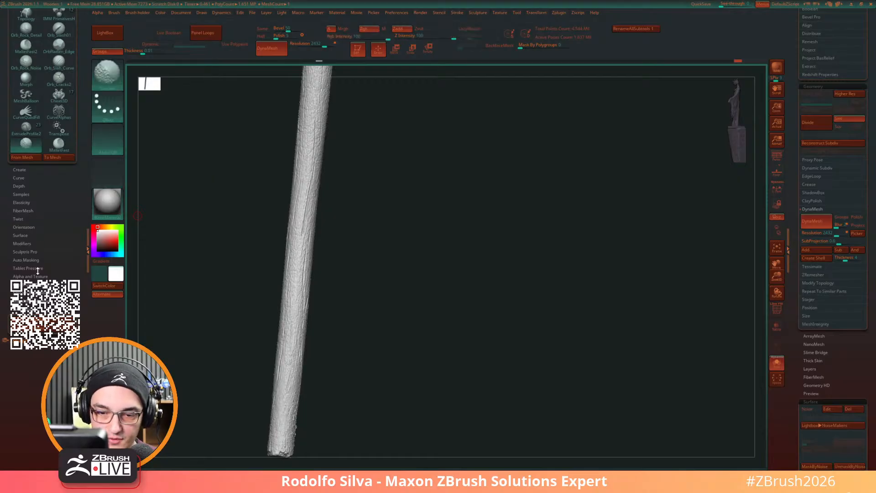
left_click(32, 260)
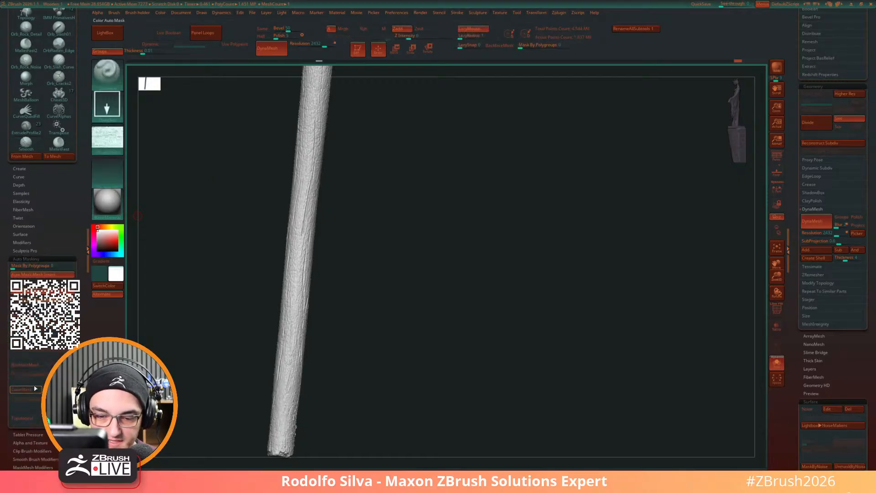
left_click(34, 365)
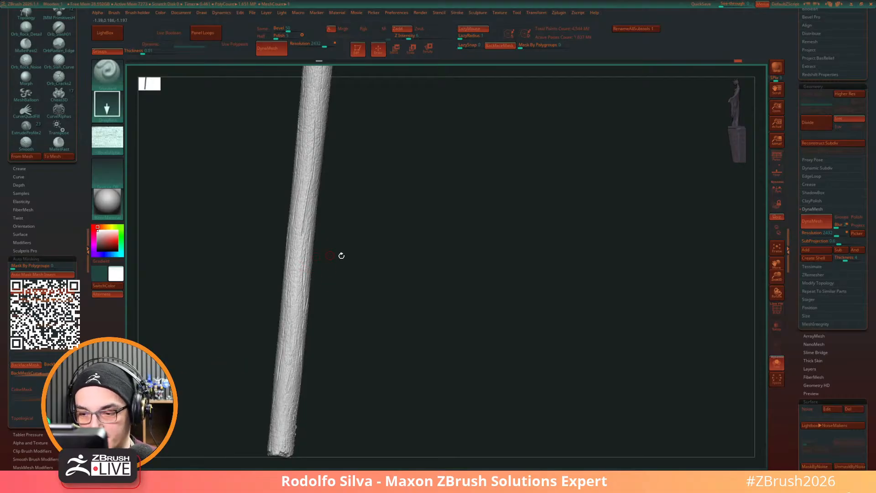
Step: Stamp the wood alpha at further spots around the pole's shaft, turning the pole between stamps
left_click_drag(340, 254, 301, 250)
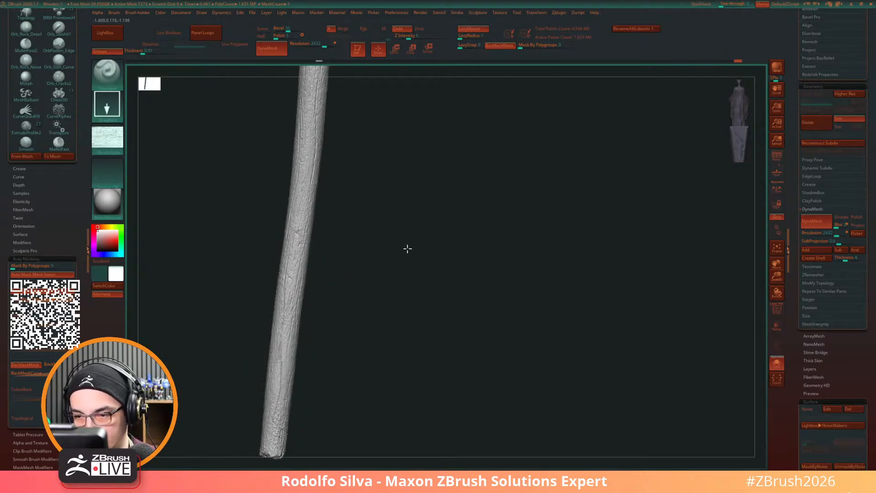
left_click_drag(454, 239, 321, 158)
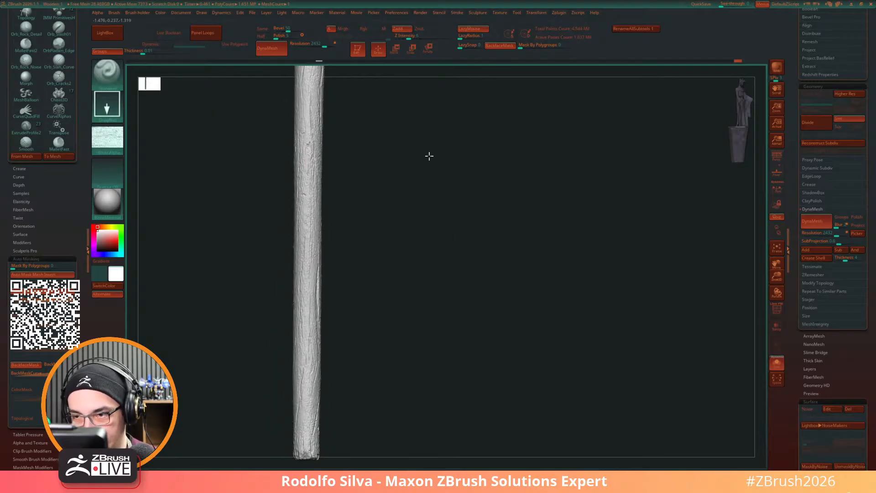
left_click_drag(450, 152, 403, 378)
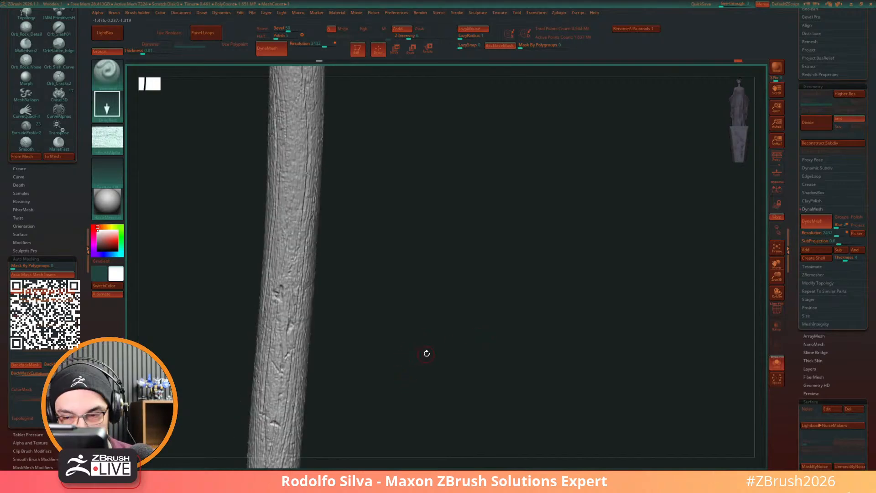
mouse_move(427, 354)
left_mouse_down()
mouse_move(417, 368)
mouse_move(414, 355)
left_mouse_up()
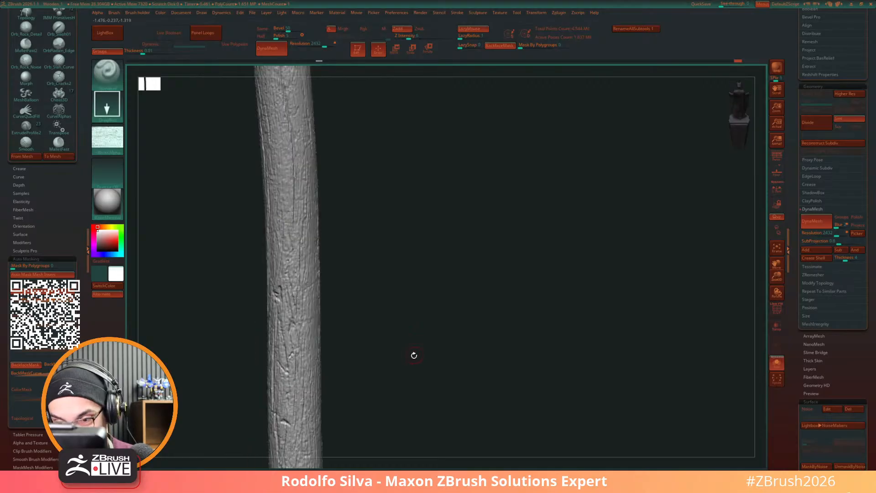
Step: Flatten patches of the raised wood grain along the middle of the pole with the TrimDynamic brush, working around the shaft
key("b")
key("t")
key("d")
left_click_drag(288, 177, 285, 166)
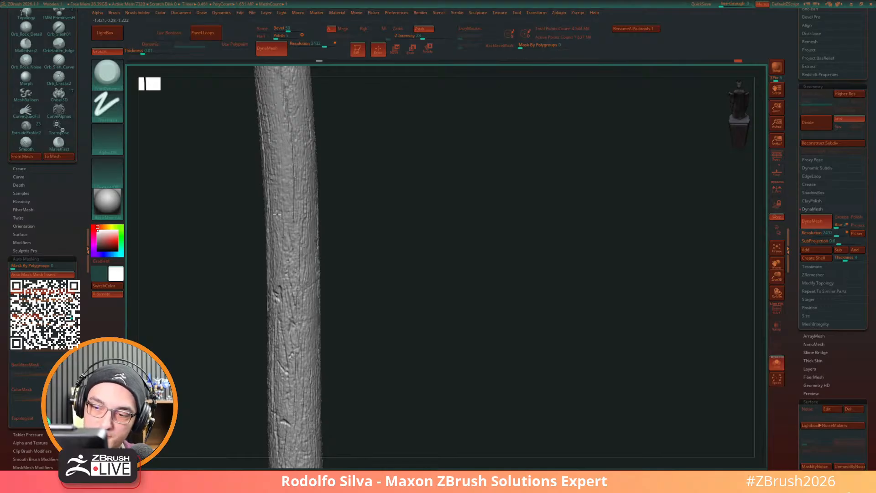
left_click_drag(405, 299, 424, 248)
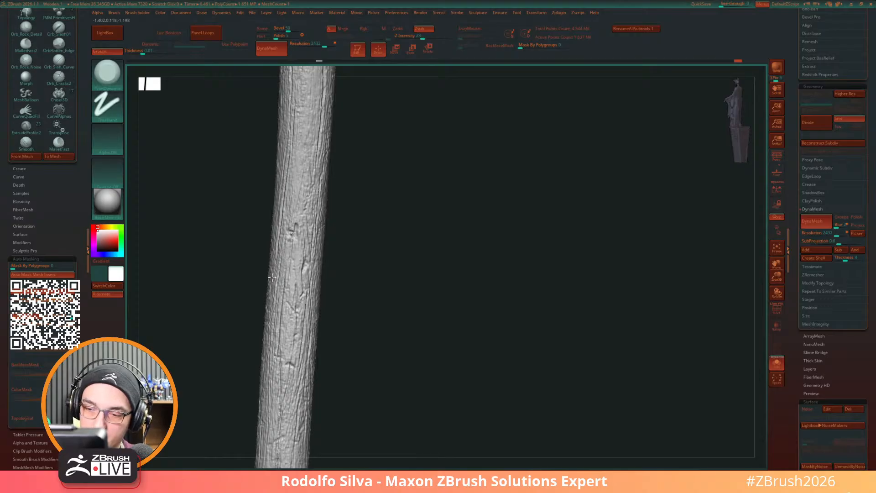
left_click_drag(394, 299, 432, 298)
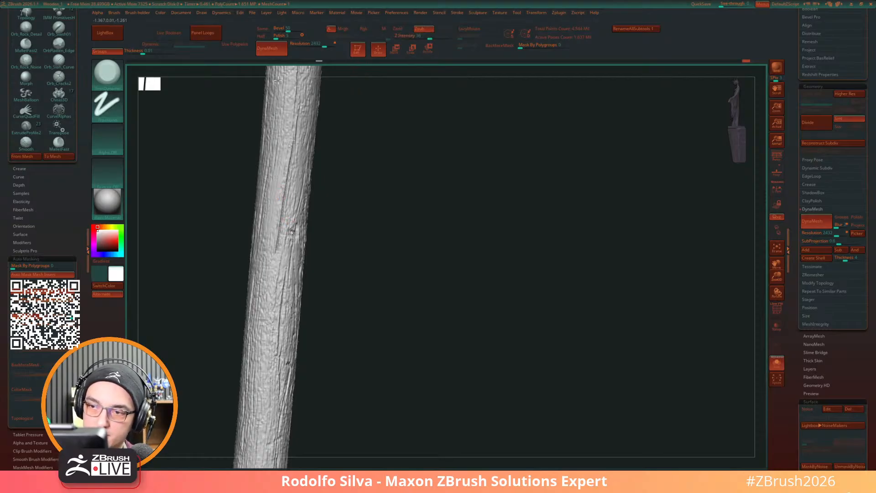
left_click_drag(398, 224, 439, 228)
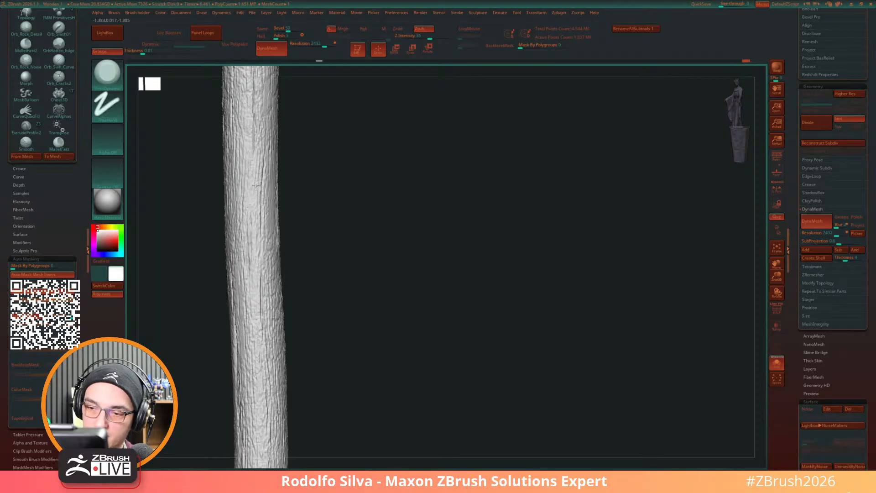
Step: Trim the raised grain down the lower shaft toward the pole's bottom end, covering several sides
left_click_drag(369, 314, 398, 73, "alt")
left_click_drag(343, 288, 430, 331)
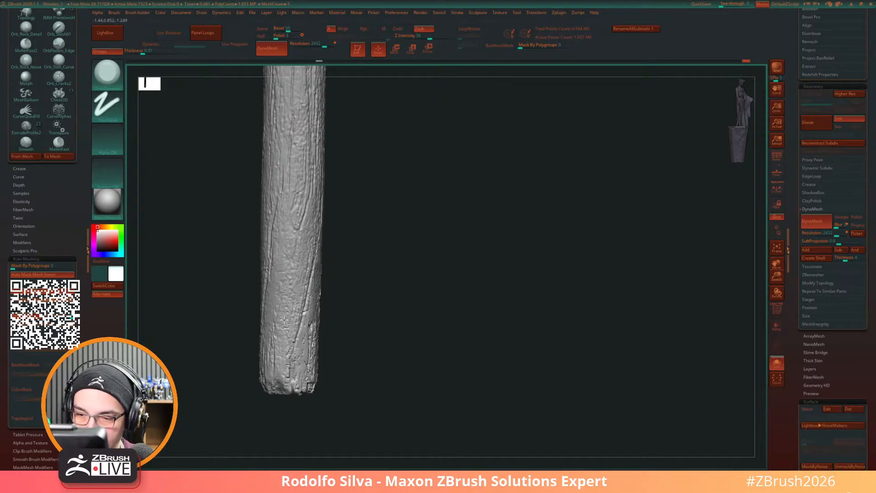
left_click_drag(412, 321, 399, 350)
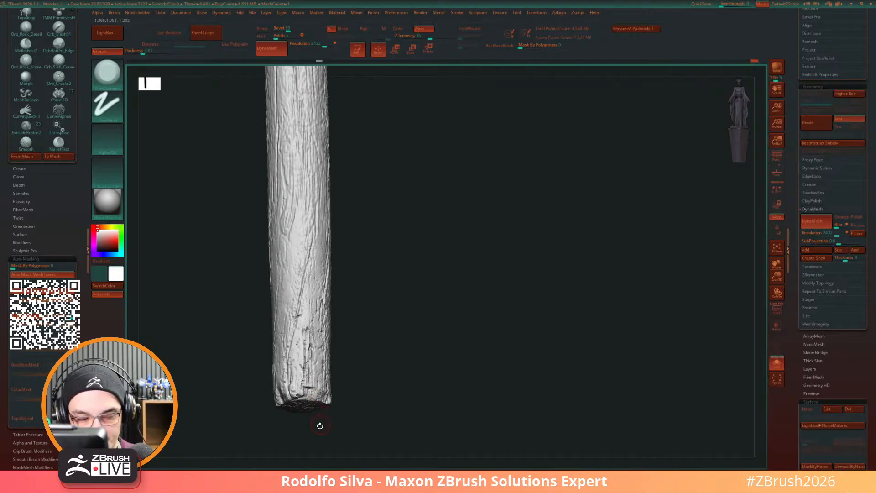
Step: Chip and dent the edge of the pole's bottom end from several sides with the MalletFast brush
key("b")
key("m")
key("f")
mouse_move(315, 388)
left_mouse_down()
mouse_move(311, 360)
mouse_move(303, 388)
mouse_move(307, 355)
left_mouse_up()
mouse_move(411, 394)
left_mouse_down()
mouse_move(376, 405)
mouse_move(387, 395)
left_mouse_up()
mouse_move(322, 381)
left_mouse_down()
mouse_move(306, 365)
mouse_move(313, 353)
left_mouse_up()
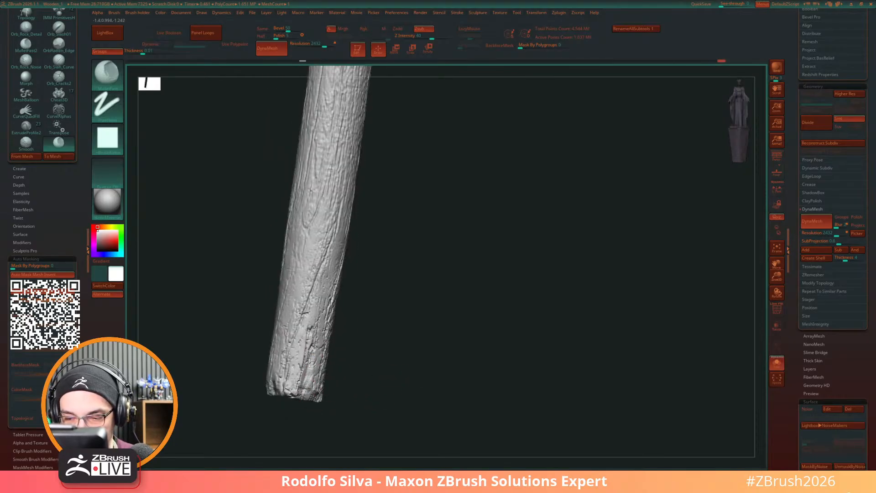
left_click_drag(401, 393, 327, 352)
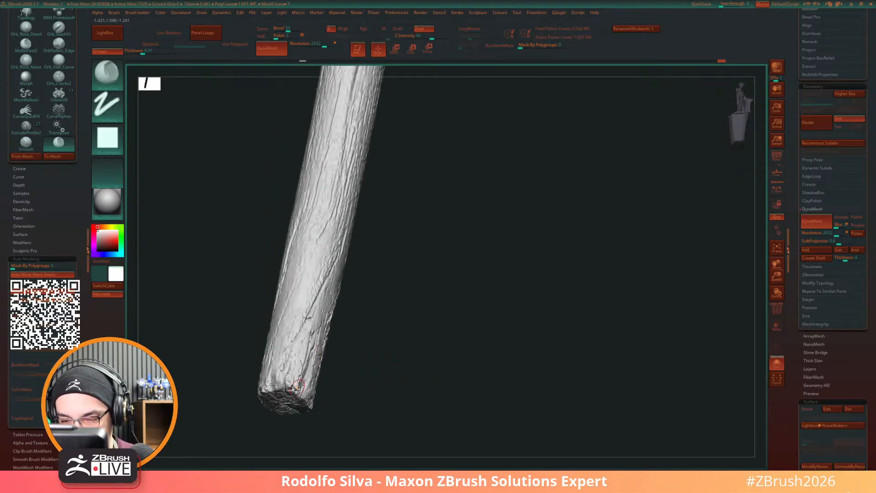
left_click_drag(296, 389, 291, 378)
mouse_move(407, 396)
left_mouse_down()
mouse_move(385, 425)
mouse_move(413, 423)
left_mouse_up()
Step: Review the pole within the full canopy scene, turn off the dynamic preview of its copies, and isolate the pole again
left_click_drag(400, 277, 372, 317)
left_click_drag(378, 355, 547, 389)
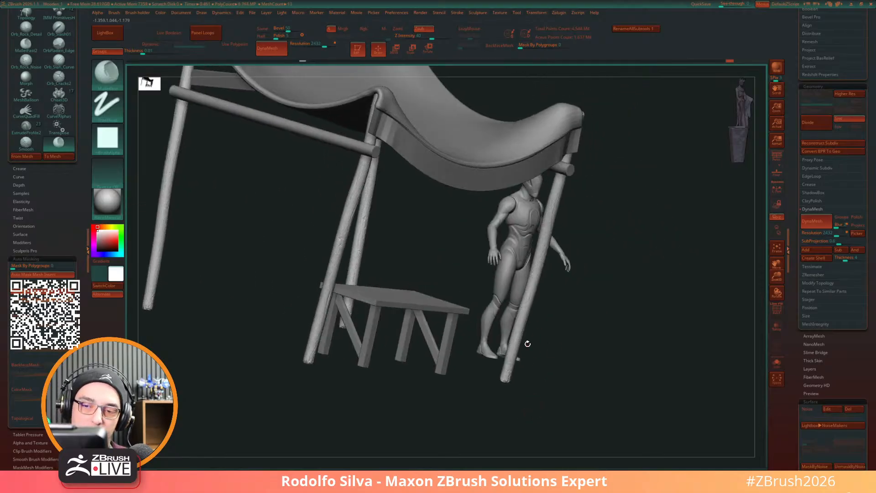
key("shift+d")
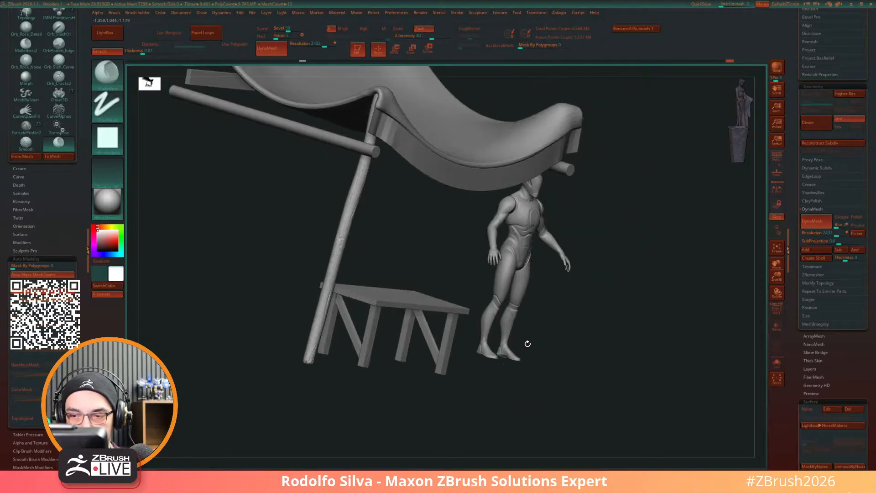
left_click(468, 375)
mouse_move(446, 345)
left_mouse_down("alt")
mouse_move(468, 389)
mouse_move(483, 325)
mouse_move(444, 452)
mouse_move(468, 409)
mouse_move(435, 358)
mouse_move(422, 360)
left_mouse_up("alt")
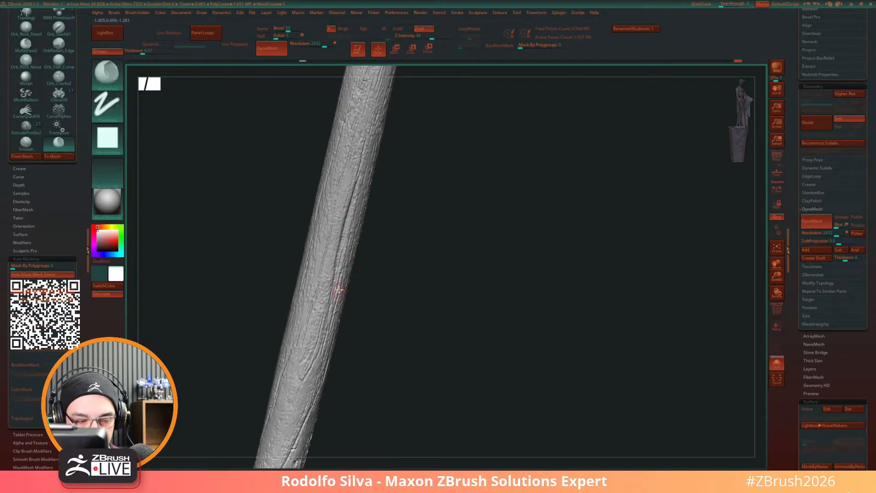
Step: Carve extra thin cracks along the lower-middle shaft with the DamStandard brush, following the grain
key("b")
key("d")
key("s")
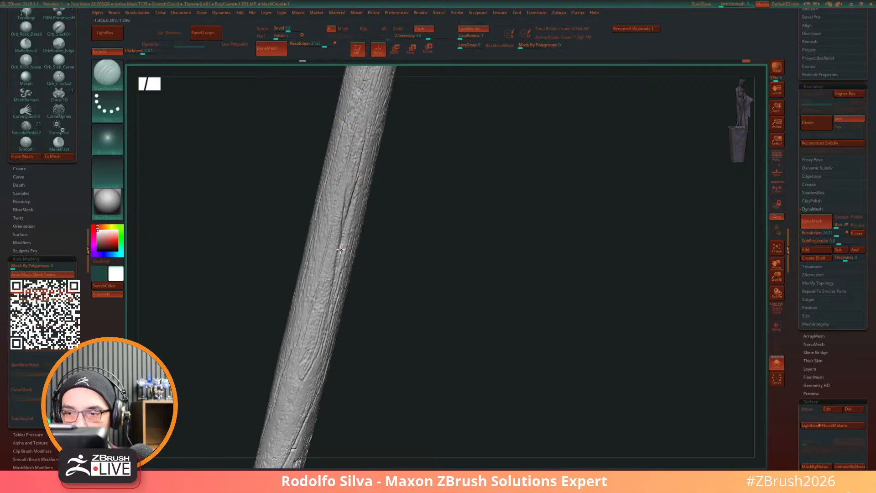
mouse_move(417, 228)
left_mouse_down()
mouse_move(398, 251)
mouse_move(440, 289)
mouse_move(370, 233)
left_mouse_up()
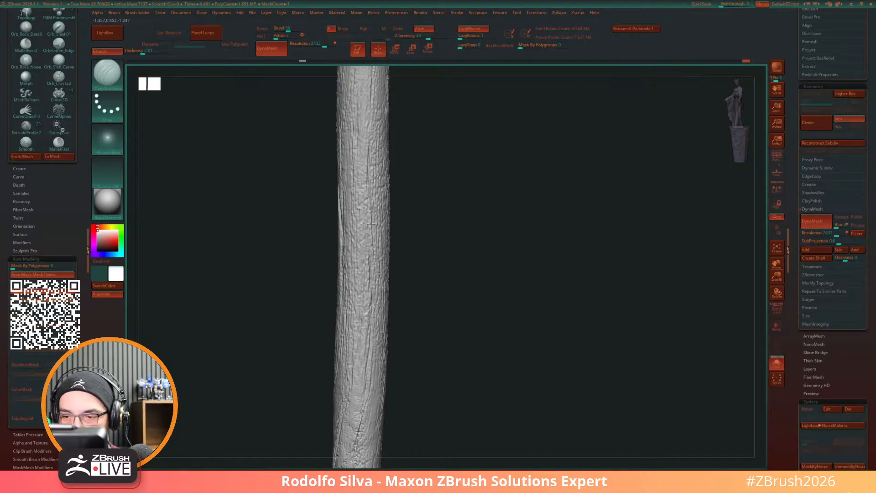
left_click_drag(416, 191, 428, 273)
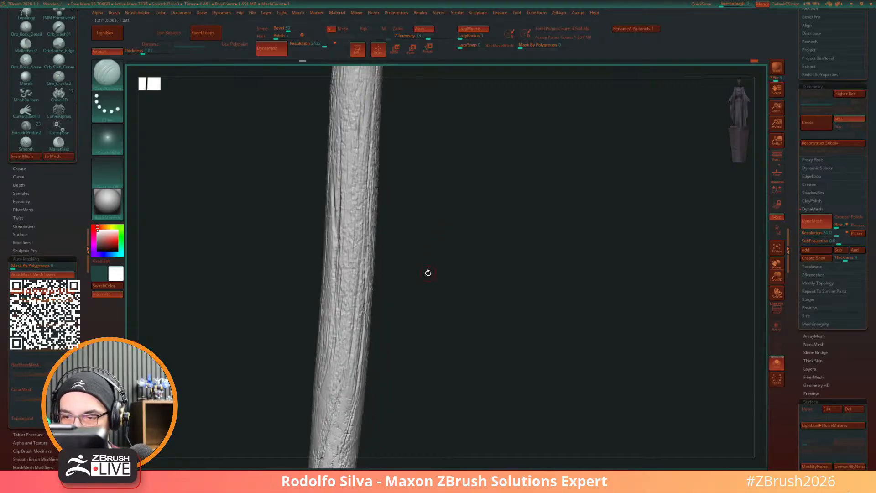
Step: Switch back to the TrimDynamic brush and flatten the surface beside the cracks on the lower-middle shaft
key("b")
key("t")
key("d")
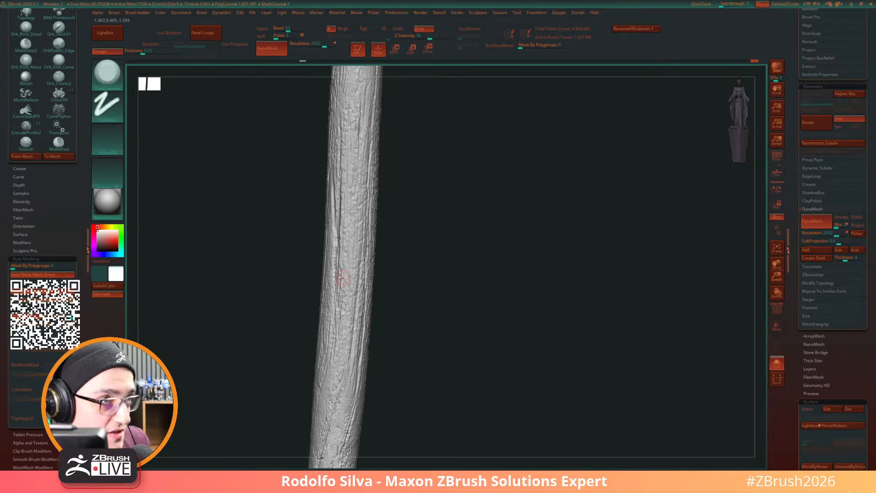
left_click_drag(436, 310, 446, 307)
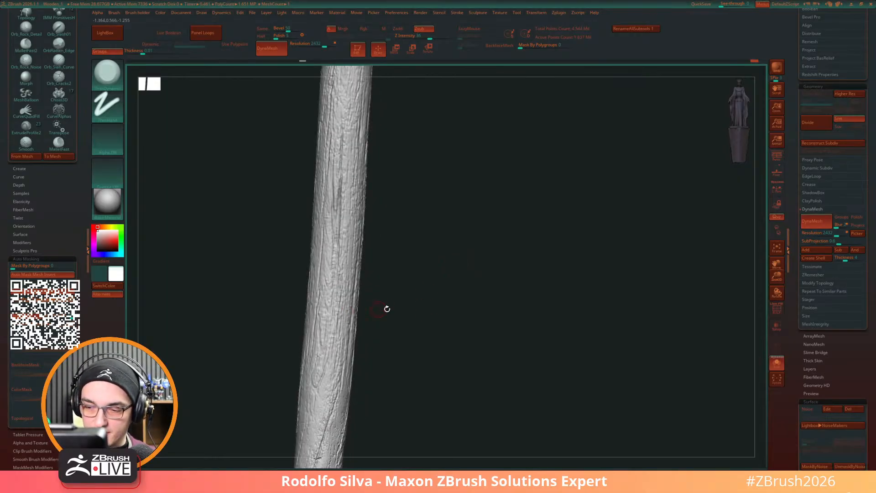
left_click_drag(387, 309, 395, 310)
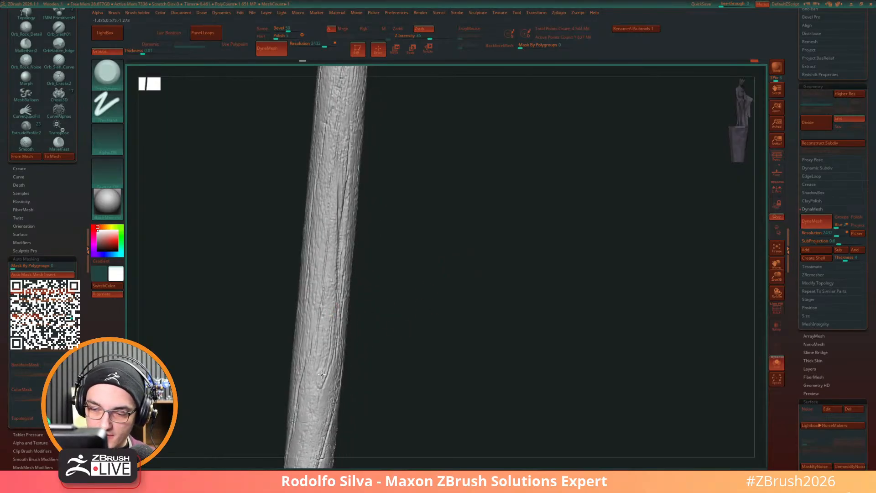
left_click_drag(391, 368, 341, 344)
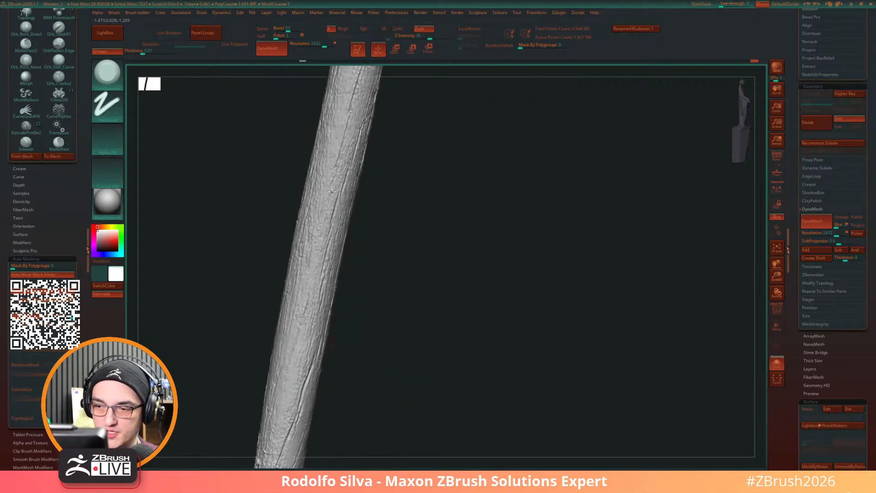
Step: Trim the raised grain around the knots and grooves on all sides of the pole's middle section
left_click_drag(417, 246, 463, 252)
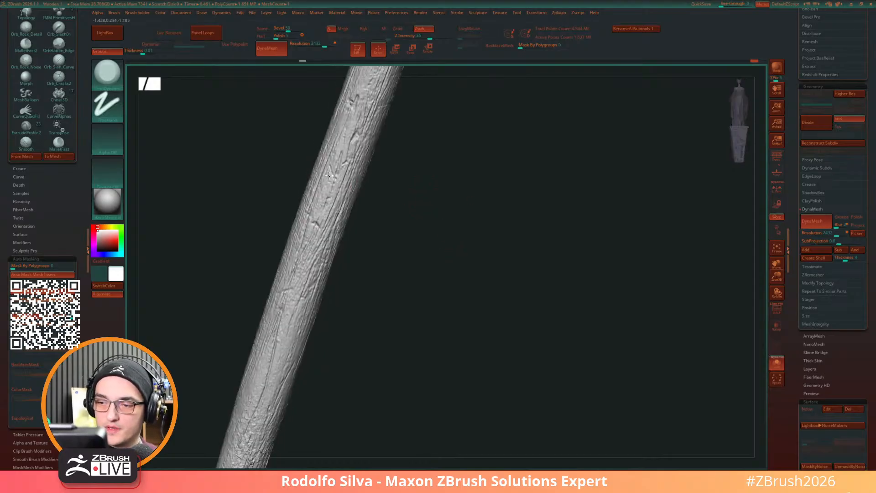
left_click_drag(402, 203, 322, 192)
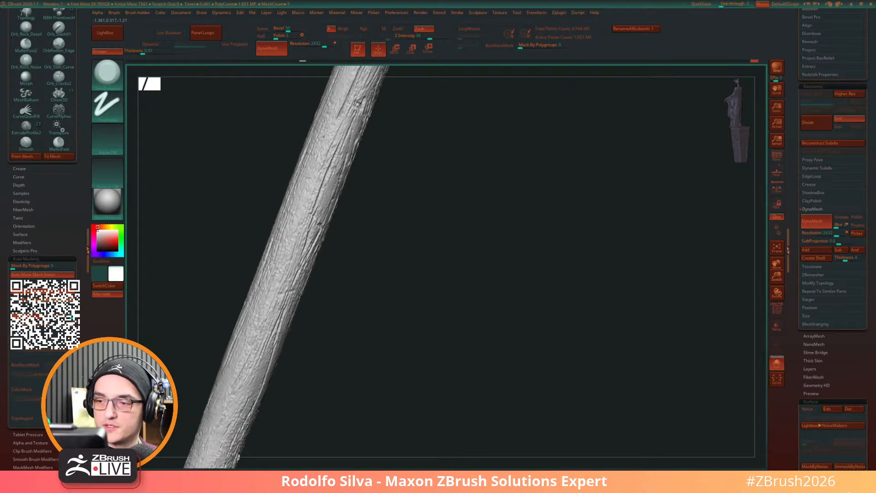
left_click_drag(324, 136, 325, 223)
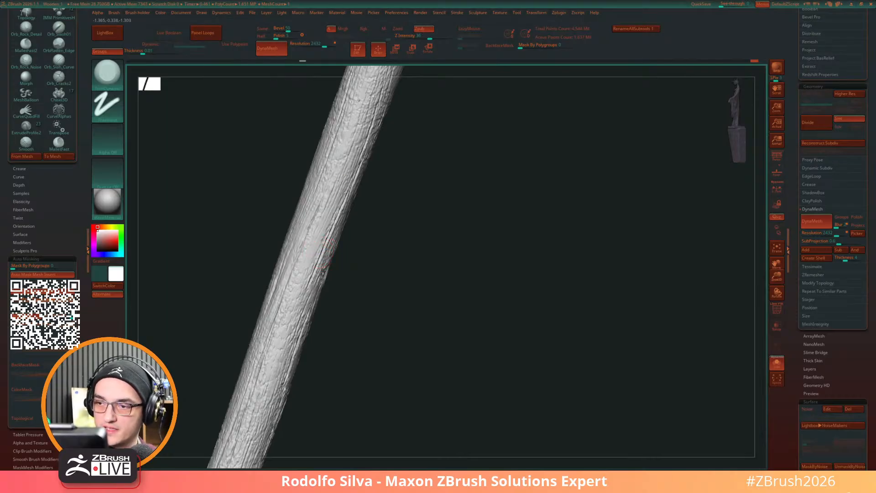
left_click_drag(427, 251, 371, 372, "alt")
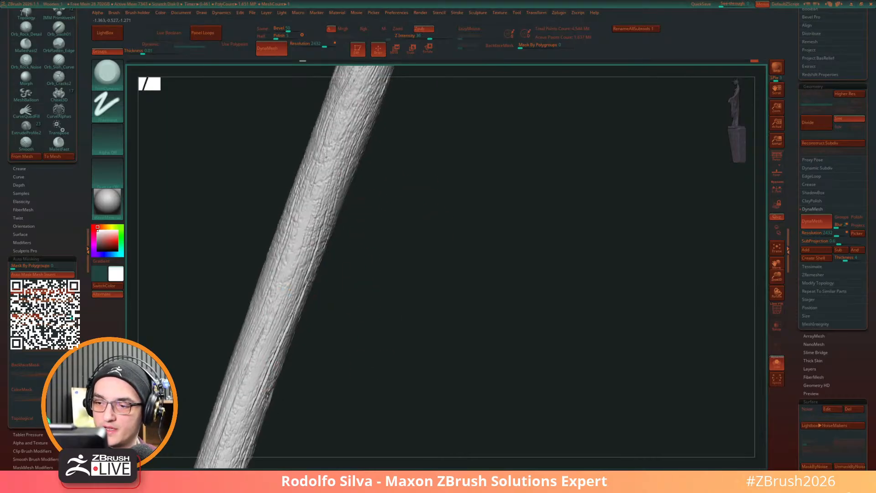
left_click_drag(406, 254, 375, 246)
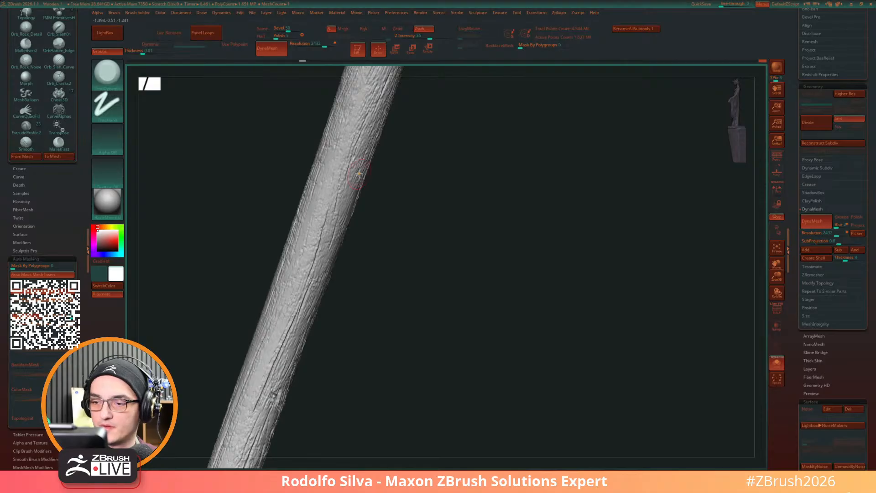
left_click_drag(402, 192, 388, 298)
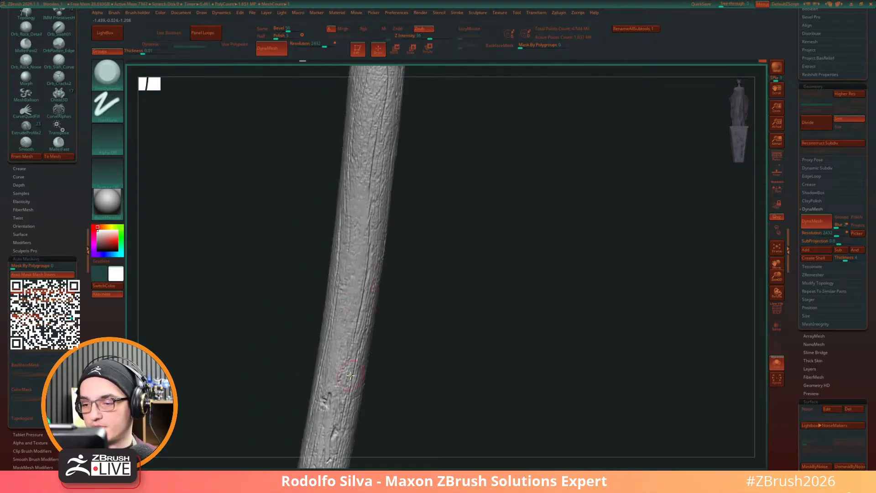
Step: Flatten raised grain along the section above the knots, turning the pole between TrimDynamic strokes
right_click_drag(351, 375, 362, 200, "alt")
right_click_drag(362, 200, 378, 203)
right_click_drag(360, 104, 431, 288)
right_click_drag(353, 158, 365, 219)
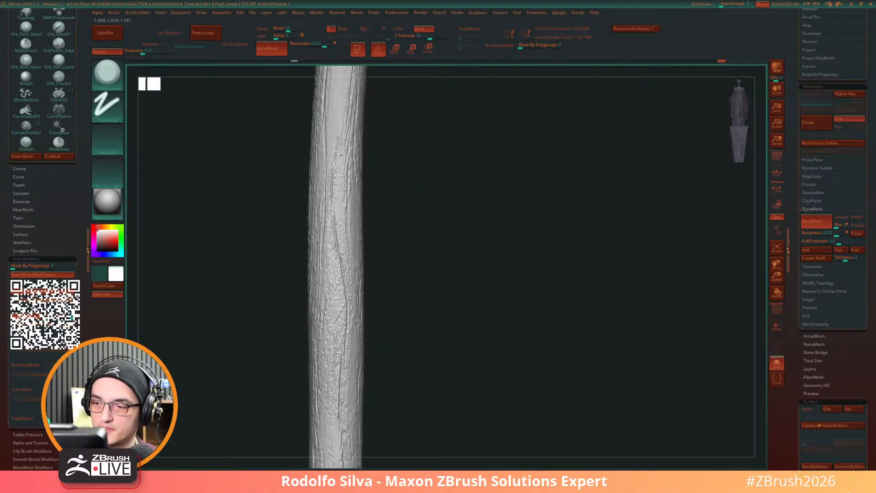
mouse_move(427, 317)
right_mouse_down()
mouse_move(410, 372)
mouse_move(435, 324)
right_mouse_up()
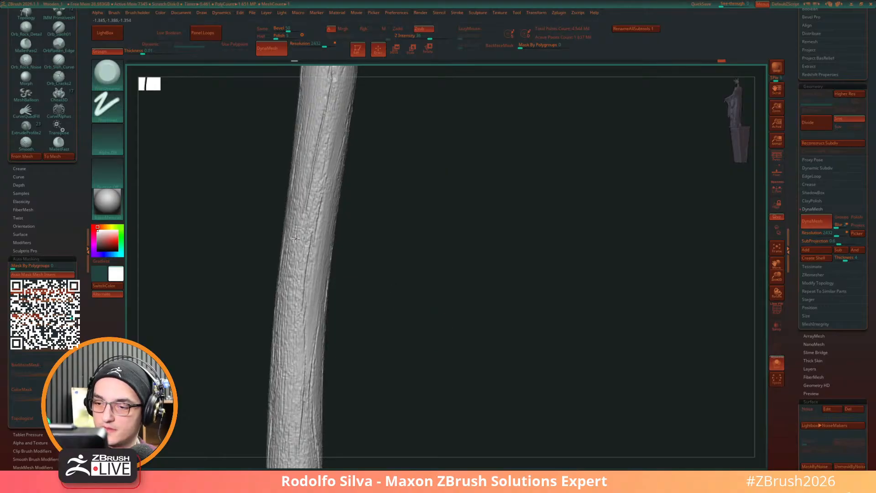
right_click_drag(296, 237, 323, 229)
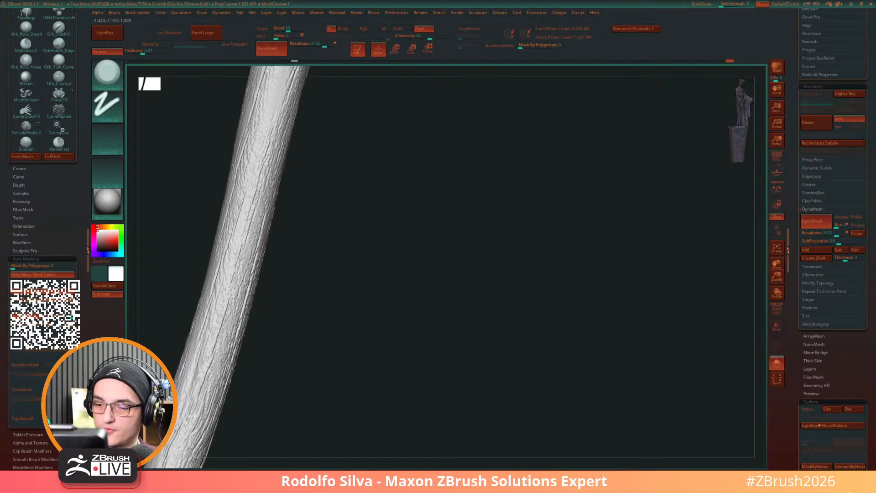
Step: Plane down the grain along the bend and upper shaft, advancing toward the pole's top end
left_click_drag(211, 389, 203, 436)
left_click_drag(350, 348, 396, 212, "alt")
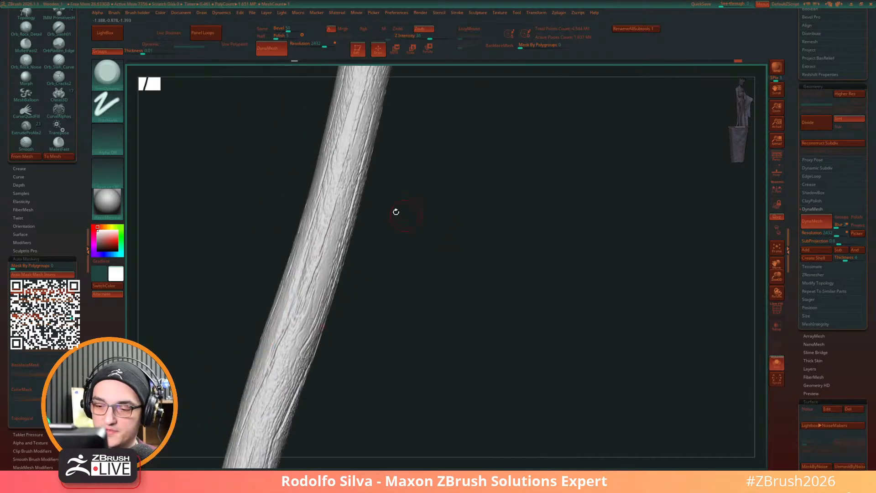
left_click_drag(326, 220, 306, 300)
mouse_move(420, 312)
left_mouse_down()
mouse_move(430, 341)
mouse_move(346, 260)
left_mouse_up()
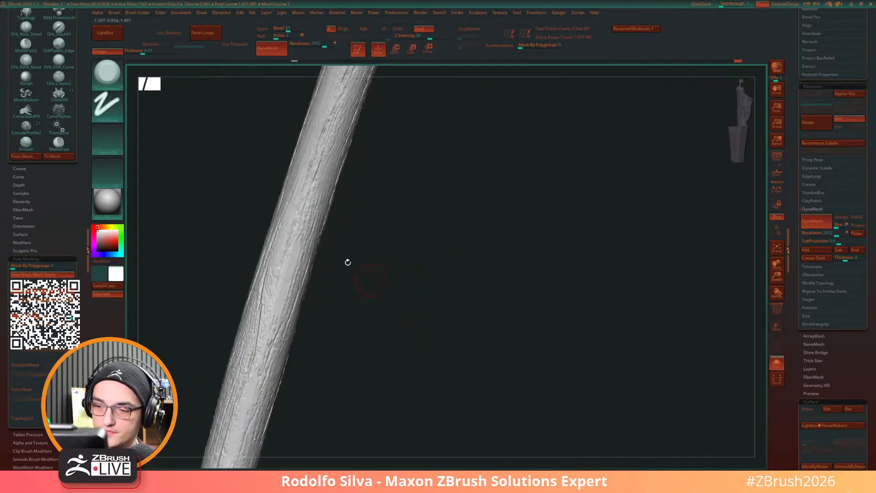
left_click_drag(312, 183, 314, 175)
left_click_drag(393, 166, 332, 404)
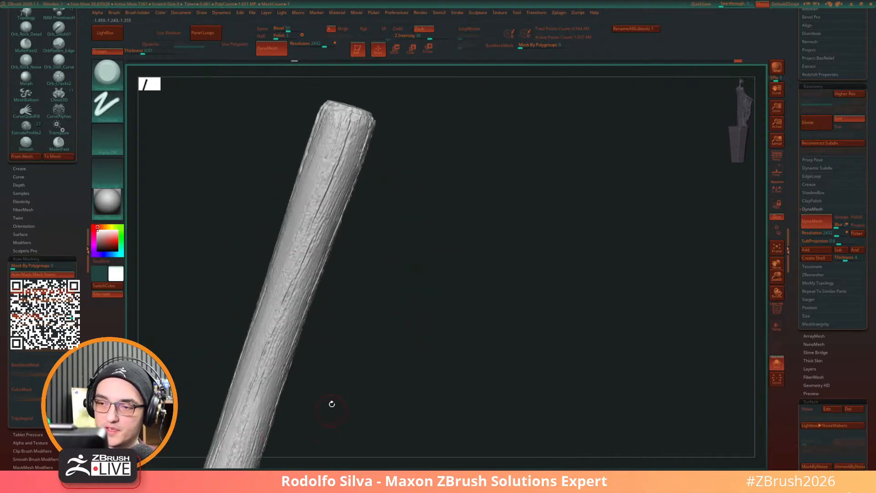
Step: Trim the surface around the pole's top end and the split just below its rim from all sides
left_click_drag(346, 115, 332, 164)
left_click_drag(483, 232, 434, 244)
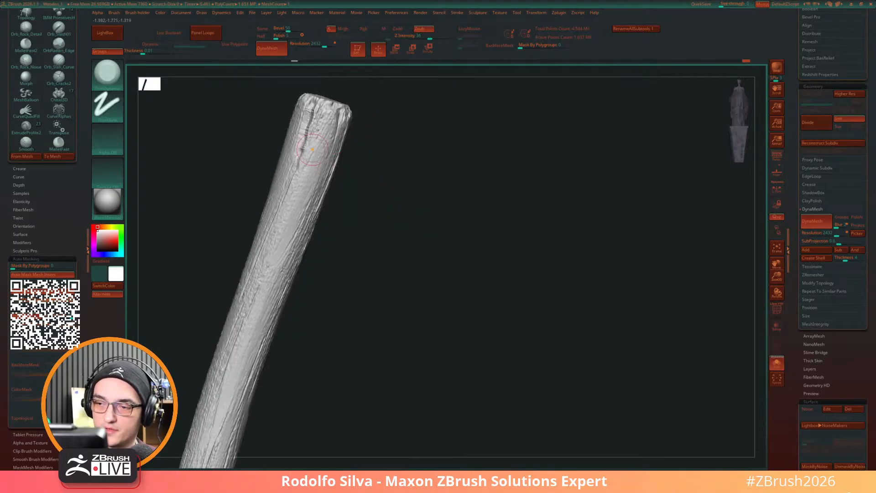
left_click_drag(391, 173, 418, 210)
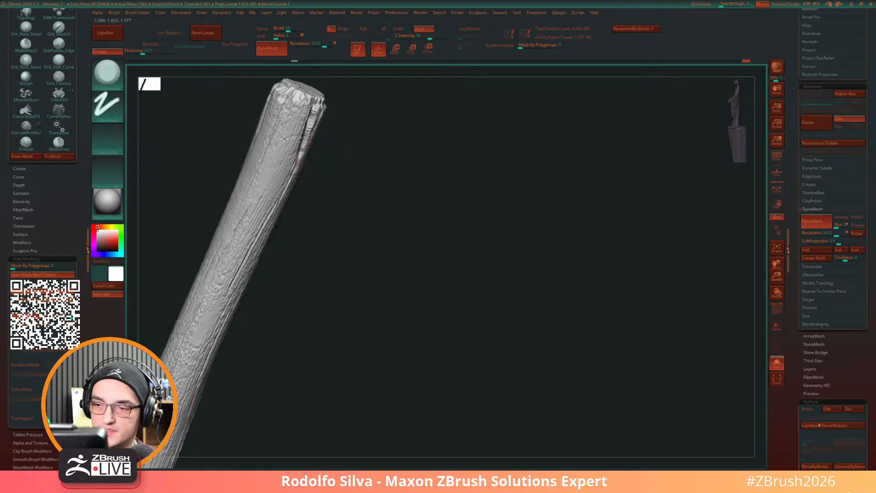
mouse_move(365, 191)
left_mouse_down()
mouse_move(391, 237)
mouse_move(353, 190)
left_mouse_up()
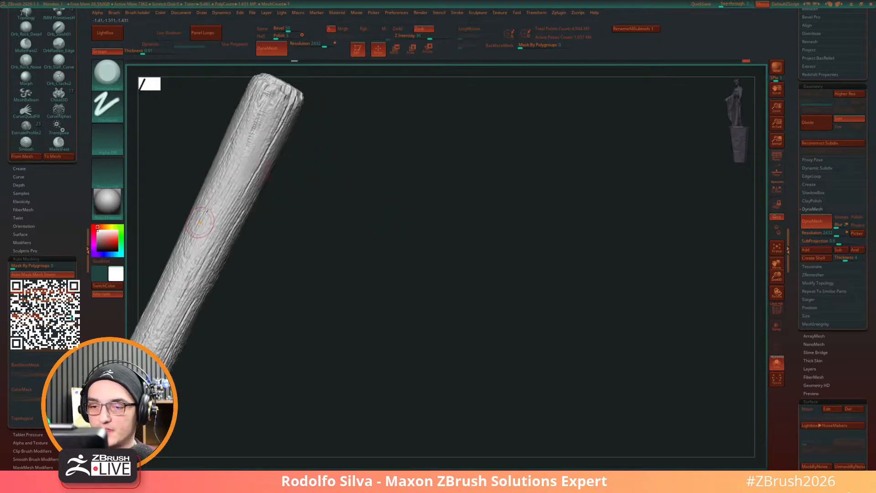
left_click_drag(340, 278, 359, 240)
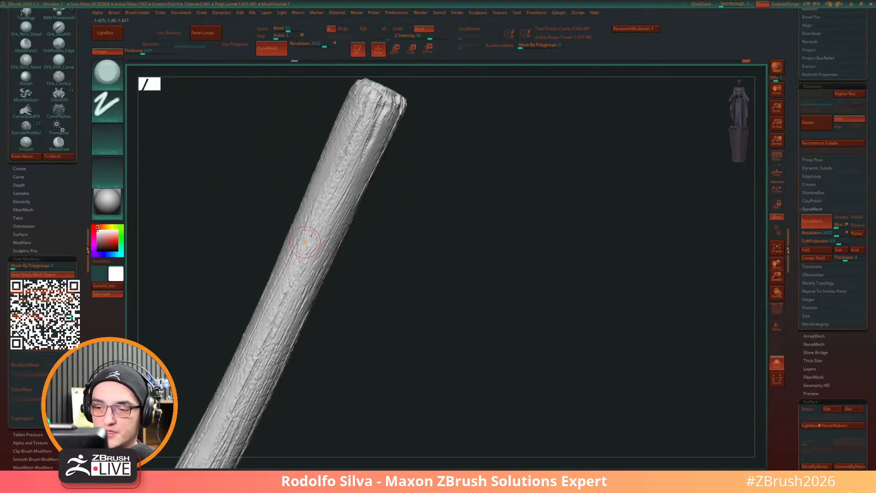
left_click_drag(310, 273, 329, 207)
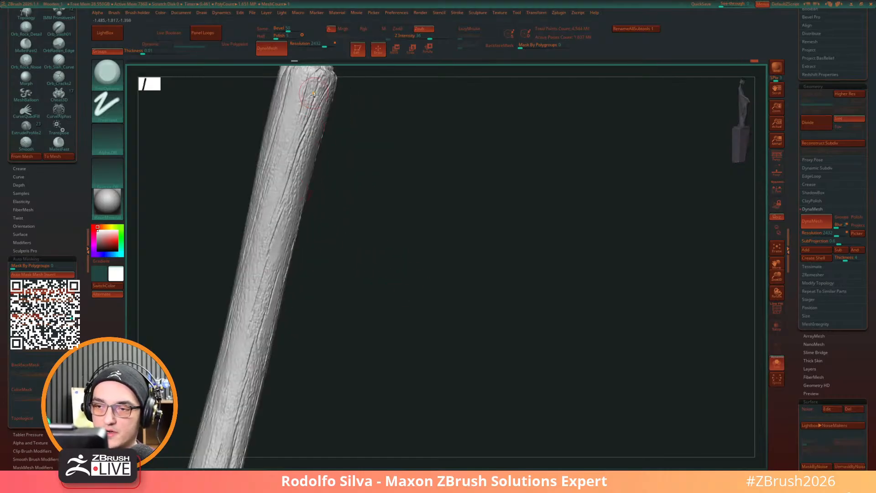
Step: Carve a crack down the shaft from the chipped rim of the pole's top end with the DamStandard brush
left_click_drag(328, 192, 440, 378)
left_click_drag(369, 344, 421, 226)
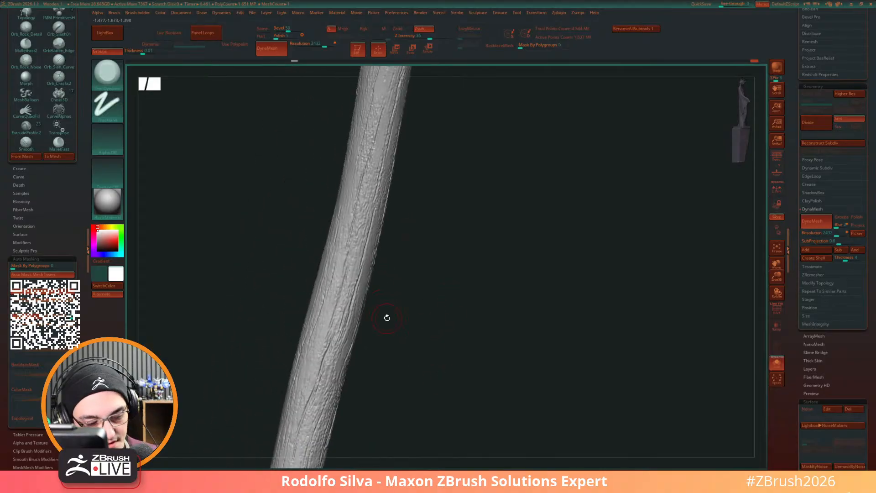
key("b")
key("d")
key("s")
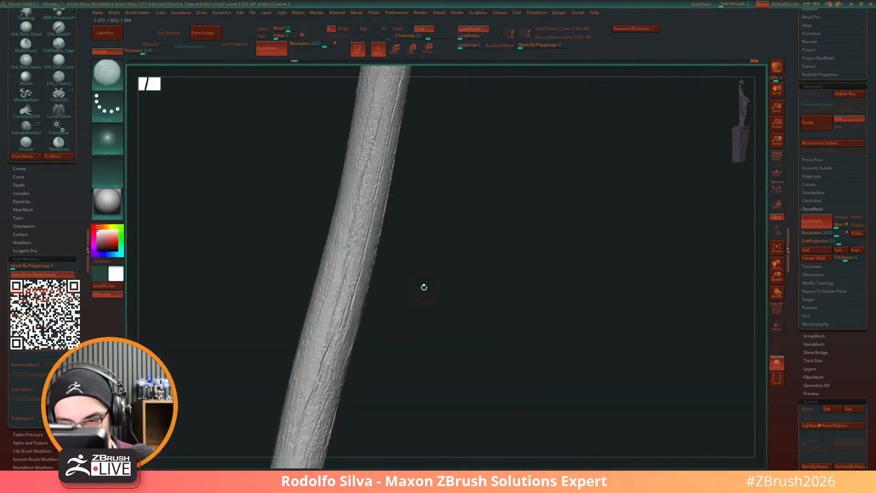
left_click_drag(439, 275, 414, 387, "alt")
mouse_move(436, 292)
left_mouse_down("alt")
mouse_move(426, 376)
mouse_move(390, 201)
left_mouse_up("alt")
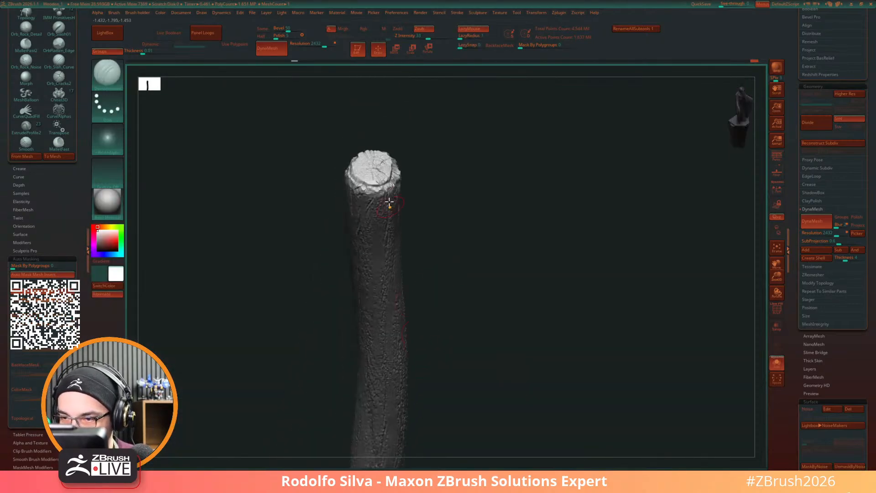
key("s")
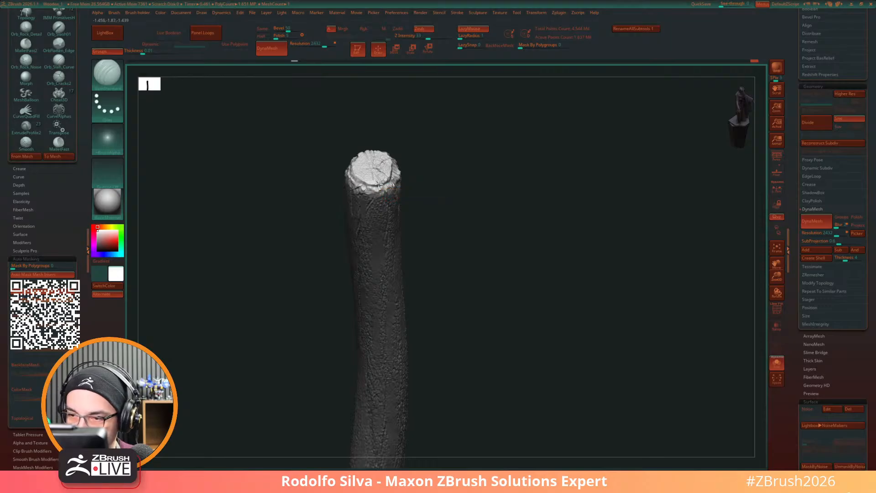
left_click_drag(380, 184, 384, 274)
mouse_move(471, 223)
left_mouse_down()
mouse_move(456, 209)
mouse_move(464, 268)
mouse_move(474, 228)
mouse_move(504, 279)
mouse_move(478, 261)
left_mouse_up()
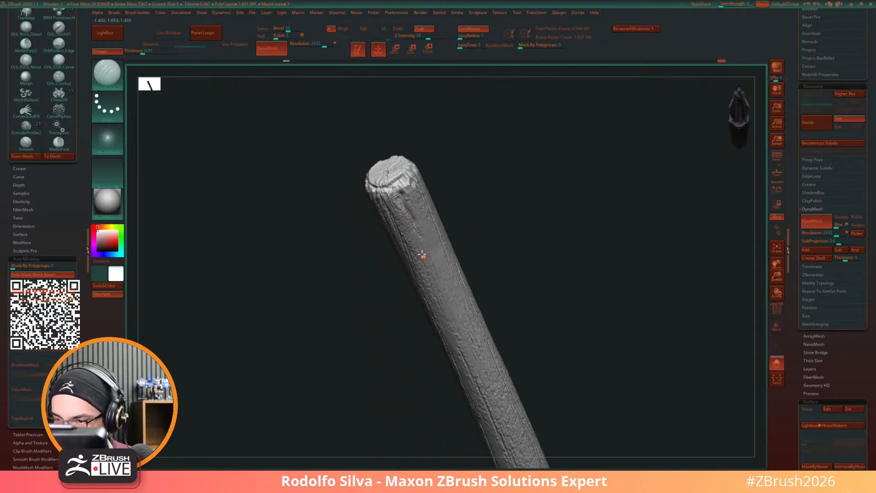
Step: Try viewing the pole's top end with an extra level of subdivision
key("b")
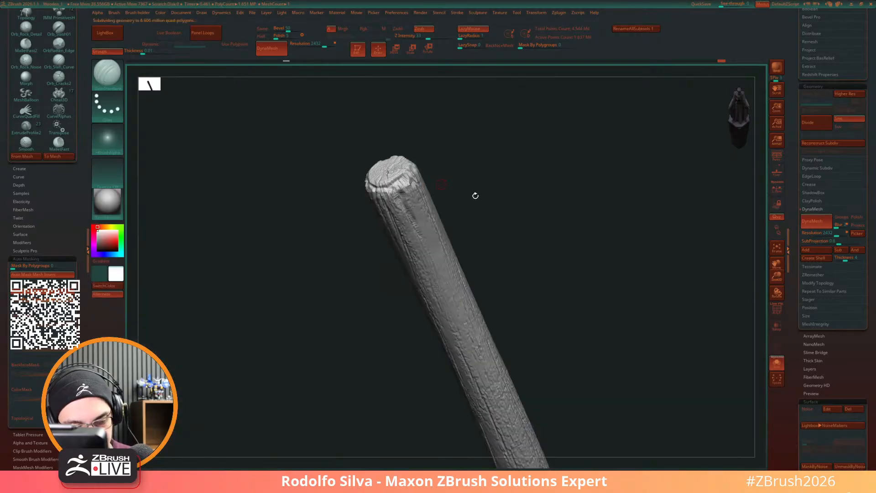
key("ctrl+d")
left_click_drag(475, 196, 521, 241, "alt")
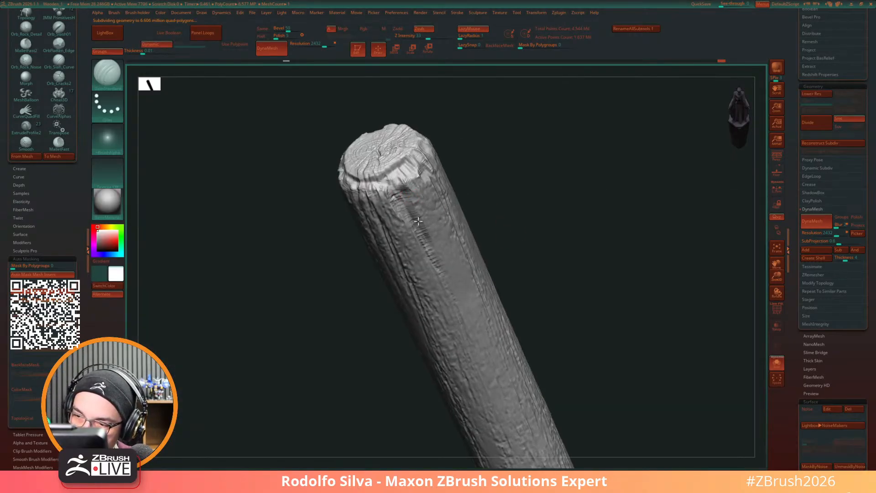
left_click_drag(532, 234, 528, 247)
Step: Return the pole to its unsubdivided display and flatten the edges of the crack below the rim with TrimDynamic
key("b")
key("t")
key("d")
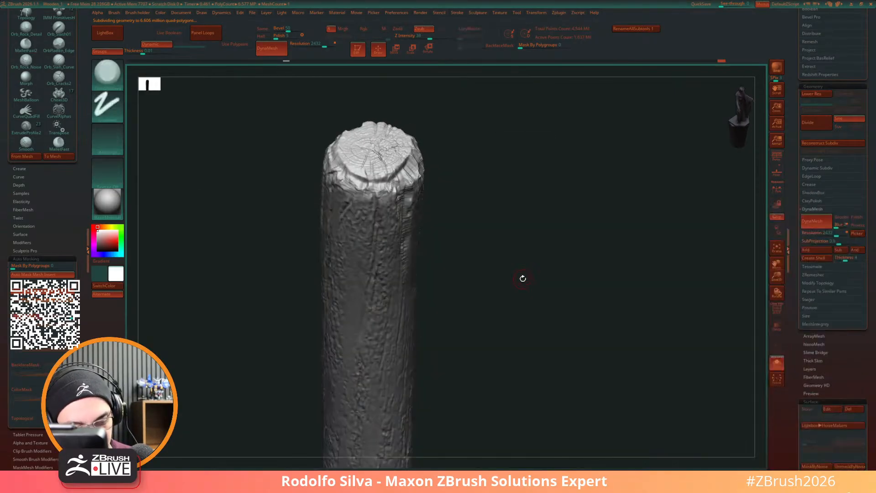
key("shift+d")
mouse_move(497, 234)
left_mouse_down()
mouse_move(446, 223)
mouse_move(442, 211)
left_mouse_up()
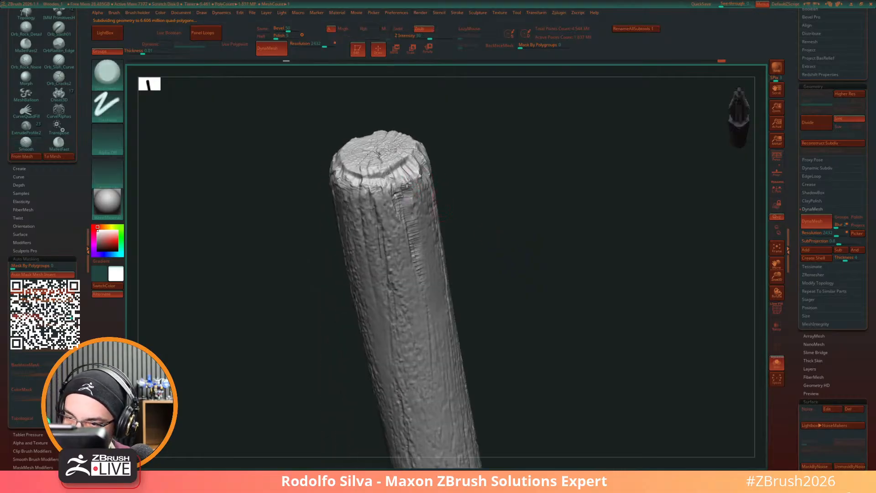
left_click_drag(404, 185, 399, 201)
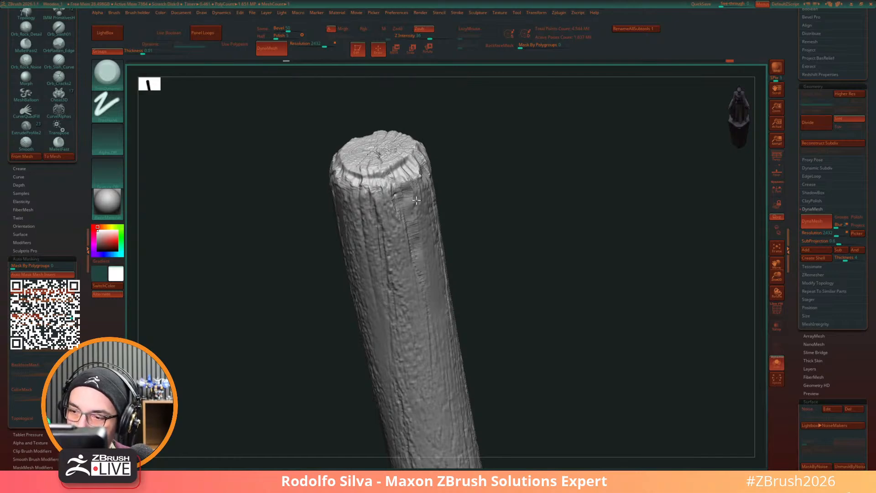
left_click_drag(485, 252, 452, 206)
Step: Cut deep lengthwise cracks below the rim on adjoining sides of the pole's top end with DamStandard
left_click_drag(377, 181, 509, 436)
key("b")
key("d")
key("s")
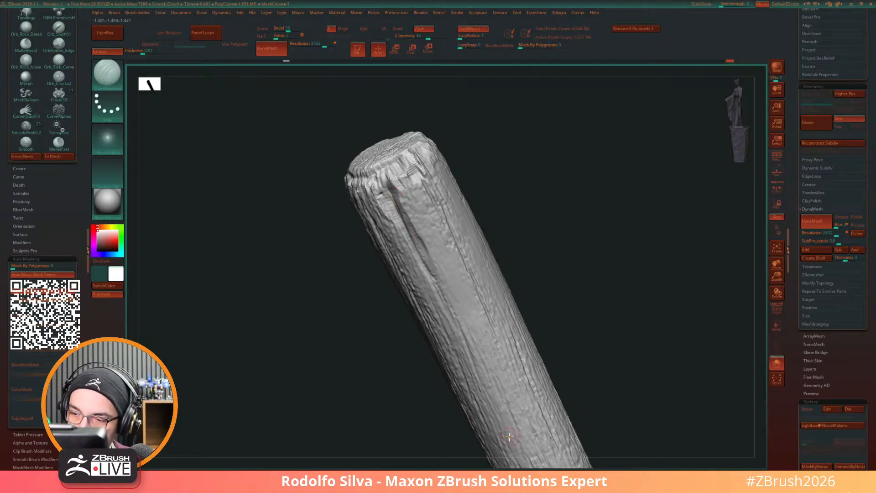
right_click_drag(510, 437, 447, 259)
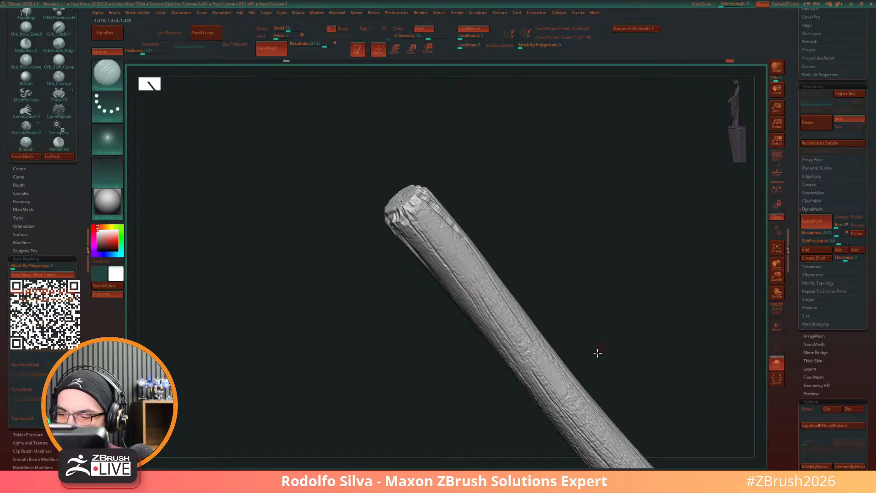
right_click_drag(598, 353, 563, 309)
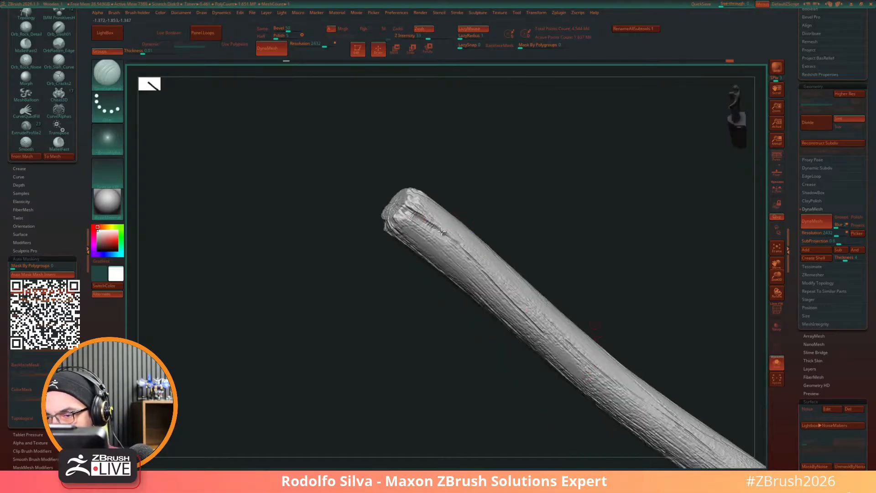
left_click_drag(459, 247, 460, 248)
right_click_drag(479, 215, 540, 270, "ctrl")
Step: Widen and bevel the crack beside the chipped rim by trimming along both of its edges with TrimDynamic
key("b")
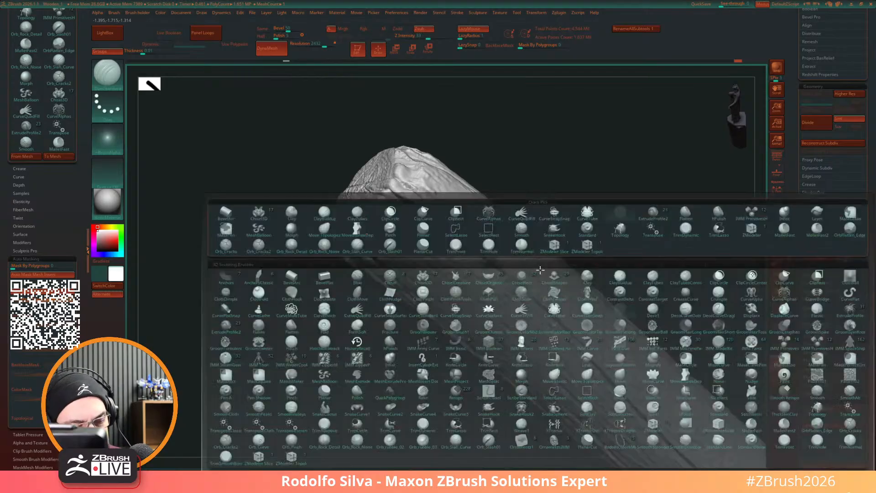
key("t")
key("d")
right_click_drag(493, 211, 431, 210)
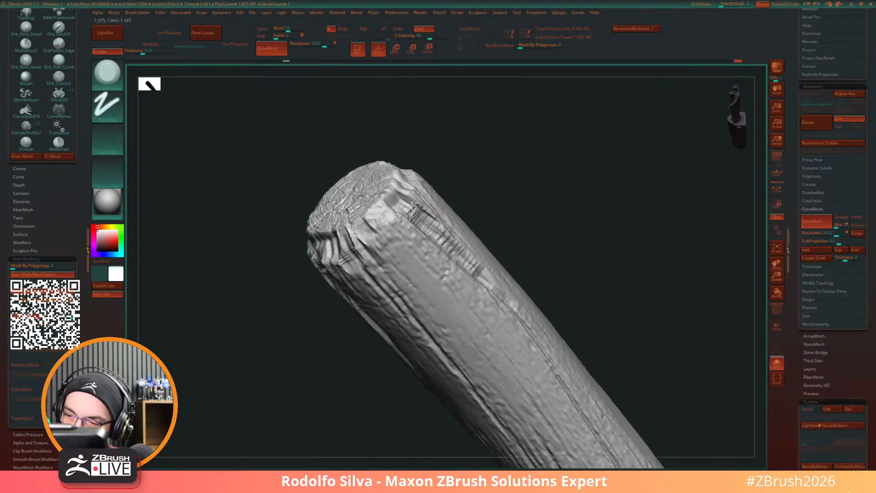
left_click_drag(444, 231, 483, 265)
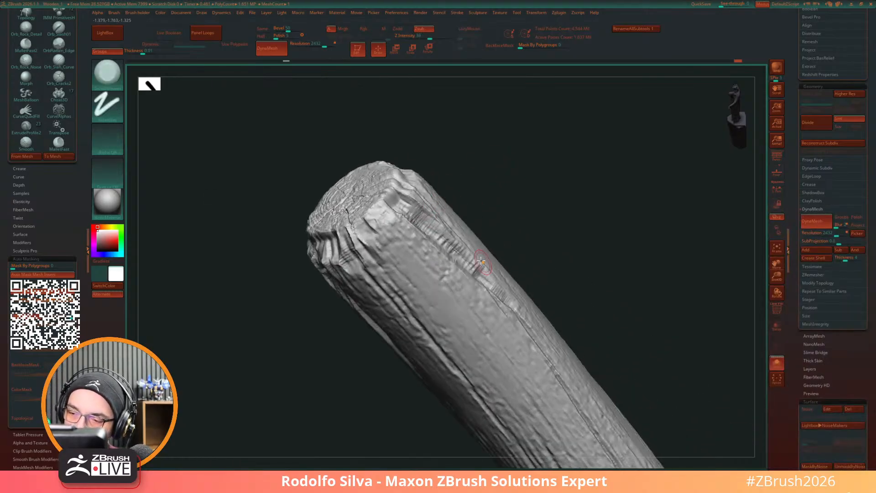
right_click_drag(485, 268, 464, 229)
left_click_drag(402, 213, 407, 223)
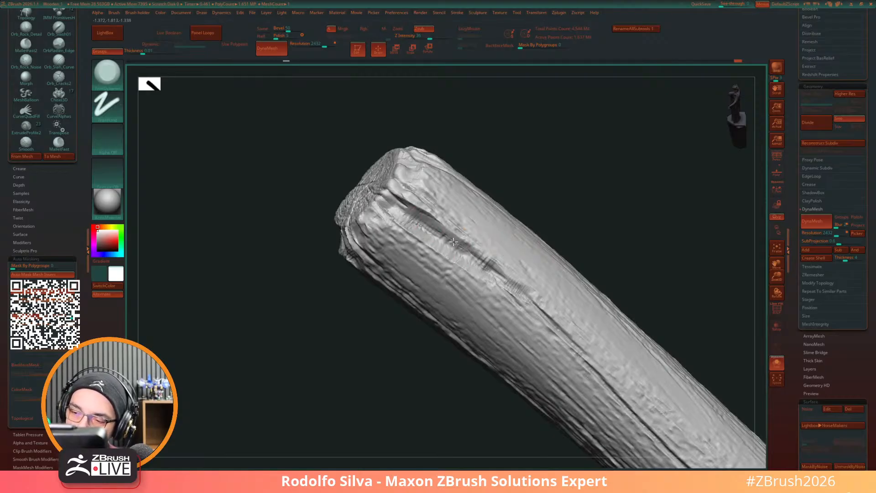
left_click_drag(481, 260, 482, 263)
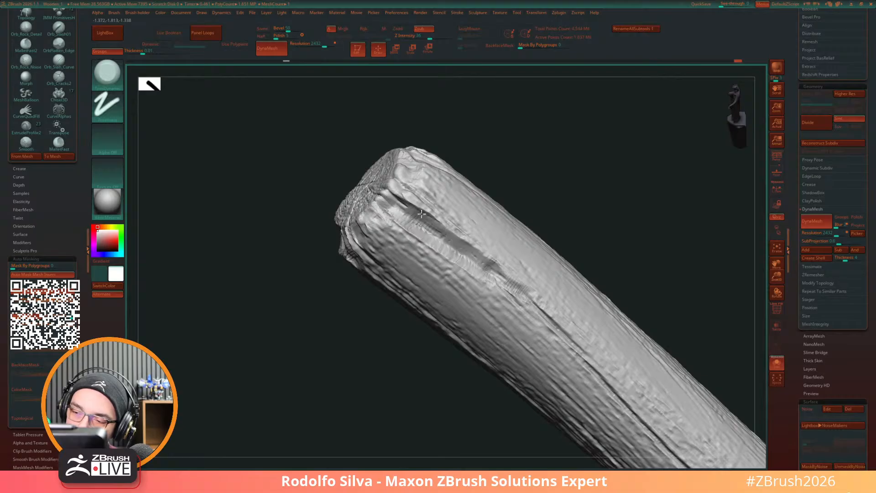
key("b")
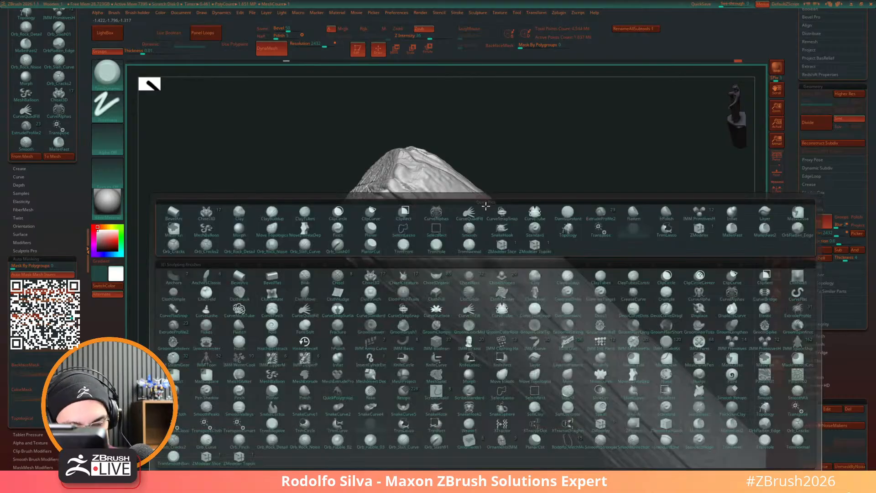
key("t")
key("d")
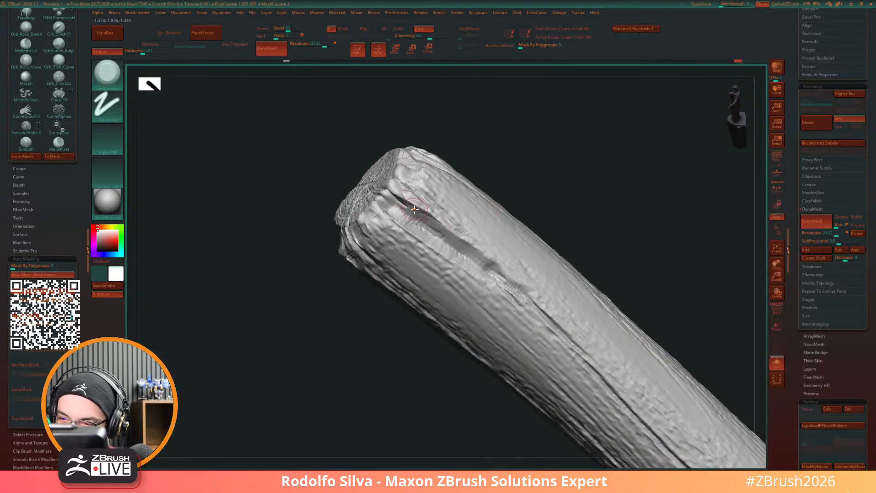
Step: Deepen the trimmed crack and carve further long grain cracks along the pole's end with DamStandard
key("b")
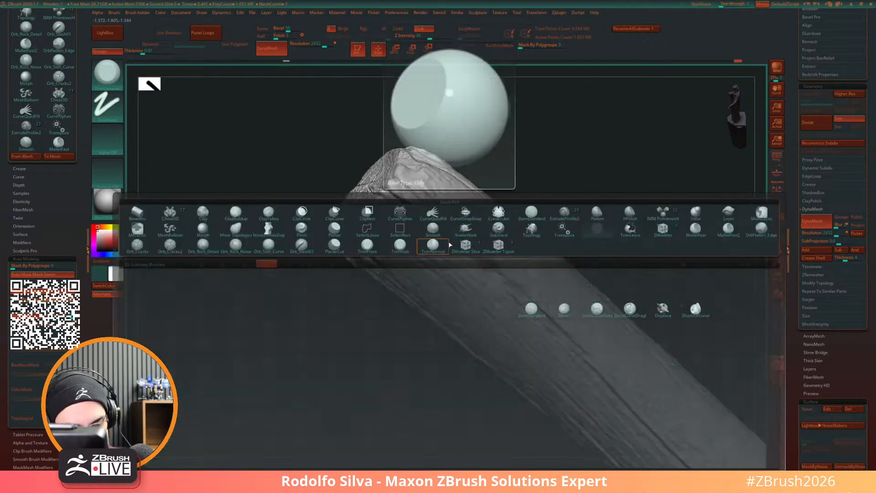
key("s")
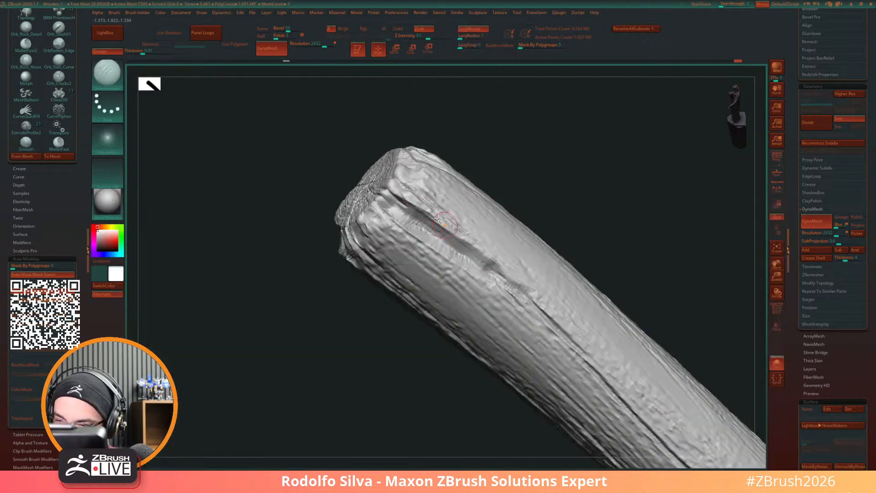
mouse_move(439, 219)
left_mouse_down()
mouse_move(532, 292)
mouse_move(557, 327)
left_mouse_up()
mouse_move(625, 274)
left_mouse_down()
mouse_move(630, 268)
mouse_move(618, 264)
left_mouse_up()
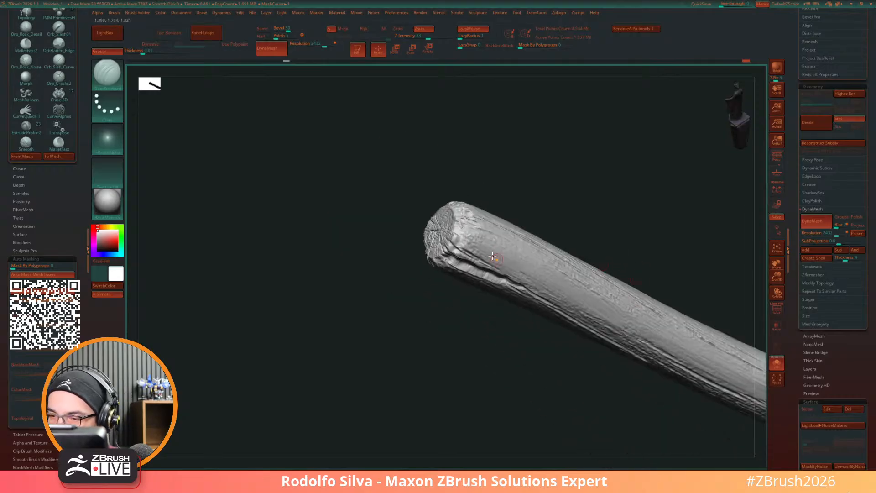
left_click_drag(463, 238, 614, 302)
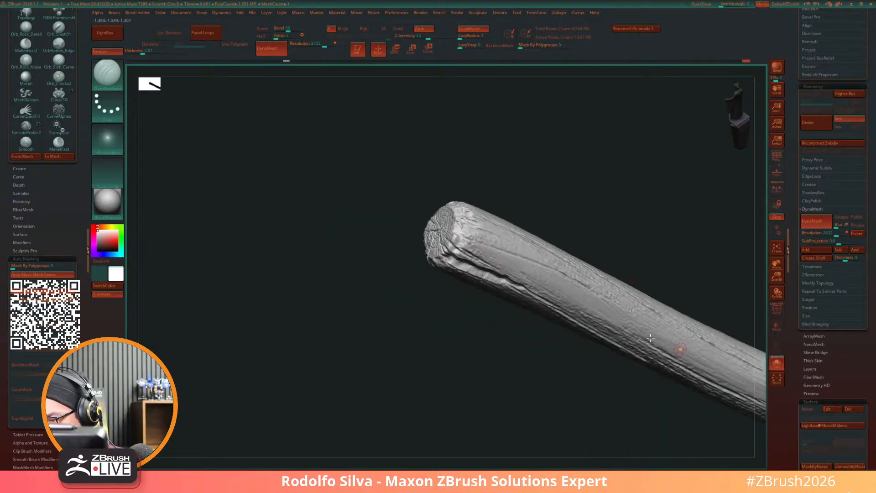
mouse_move(651, 337)
right_mouse_down()
mouse_move(518, 309)
mouse_move(528, 309)
right_mouse_up()
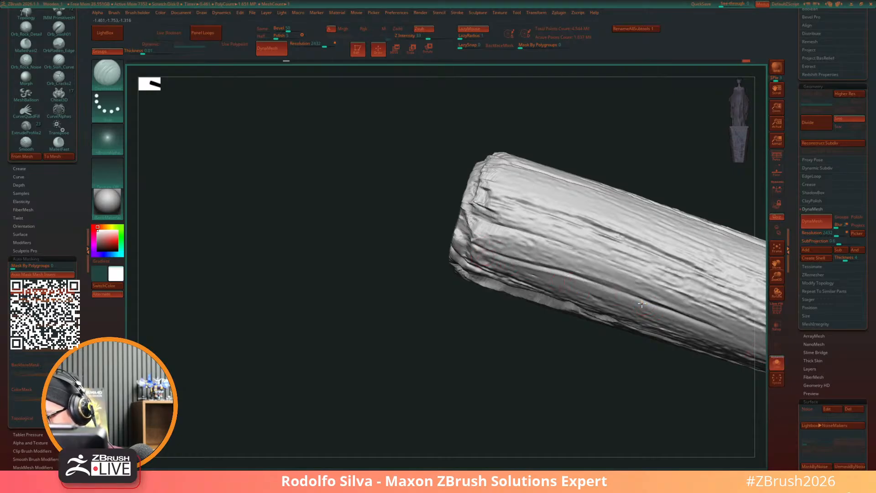
right_click_drag(660, 328, 603, 317)
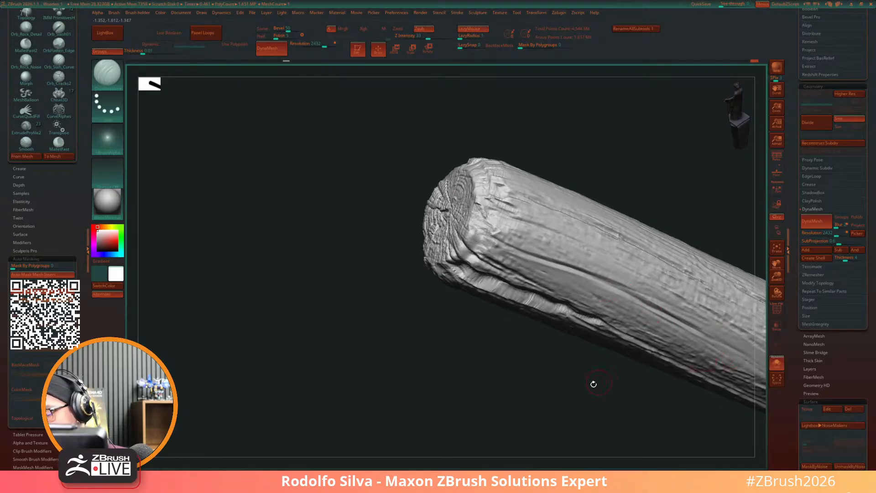
Step: Inspect the detailed pole along its full length and in place among the canopy's other poles and the bench
mouse_move(594, 384)
left_mouse_down()
mouse_move(409, 382)
mouse_move(405, 374)
mouse_move(397, 389)
mouse_move(380, 342)
mouse_move(432, 385)
mouse_move(455, 379)
mouse_move(454, 360)
left_mouse_up()
key("b")
key("t")
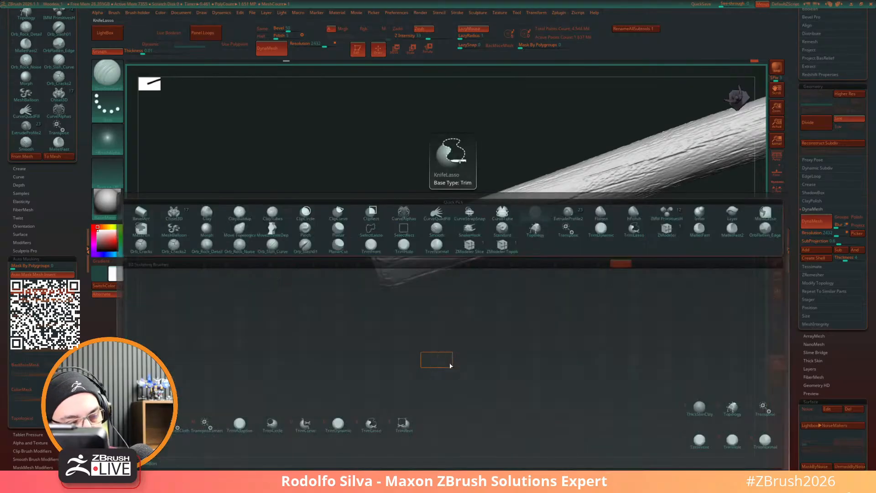
key("d")
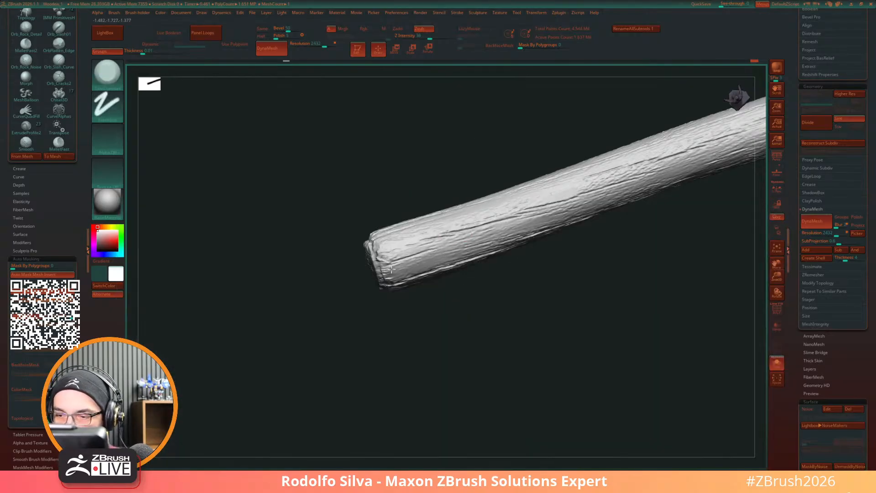
left_click_drag(511, 356, 511, 319)
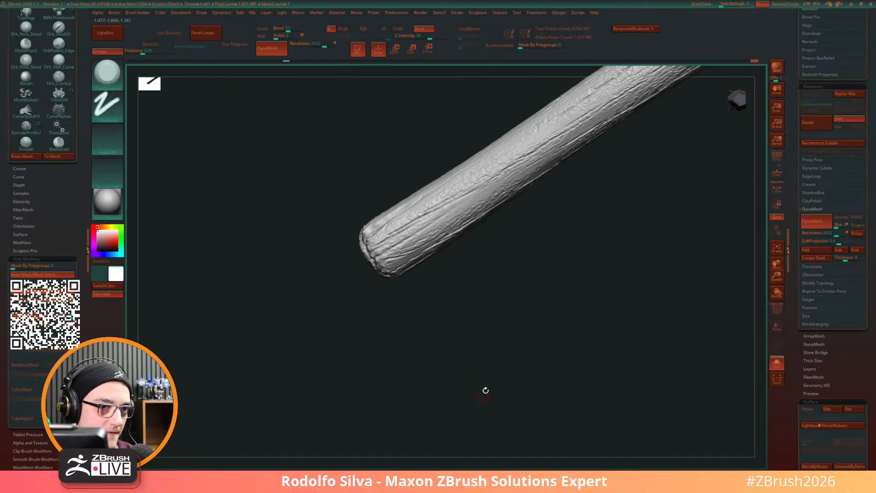
left_click_drag(552, 360, 479, 288)
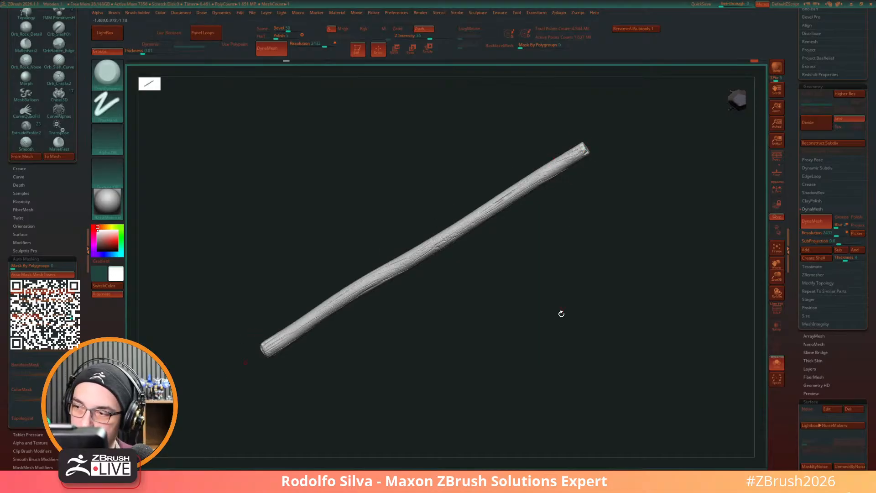
left_click_drag(561, 314, 538, 183)
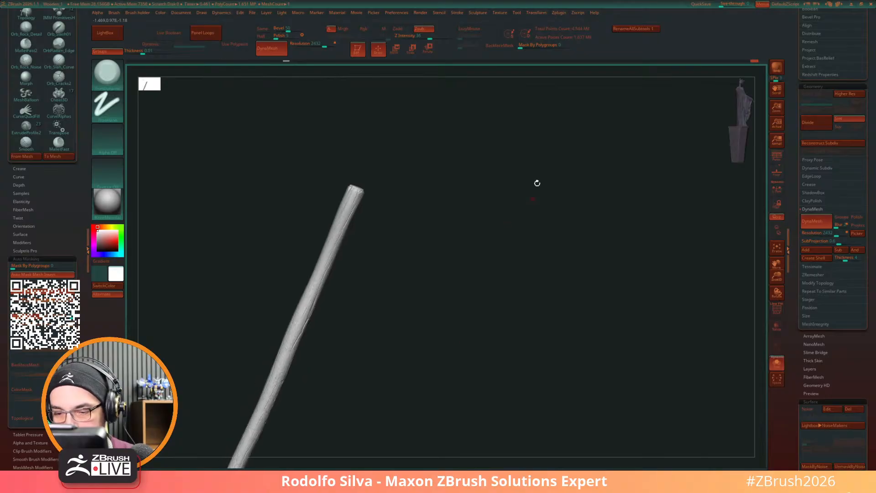
left_click_drag(486, 307, 497, 374)
left_click_drag(501, 331, 503, 391)
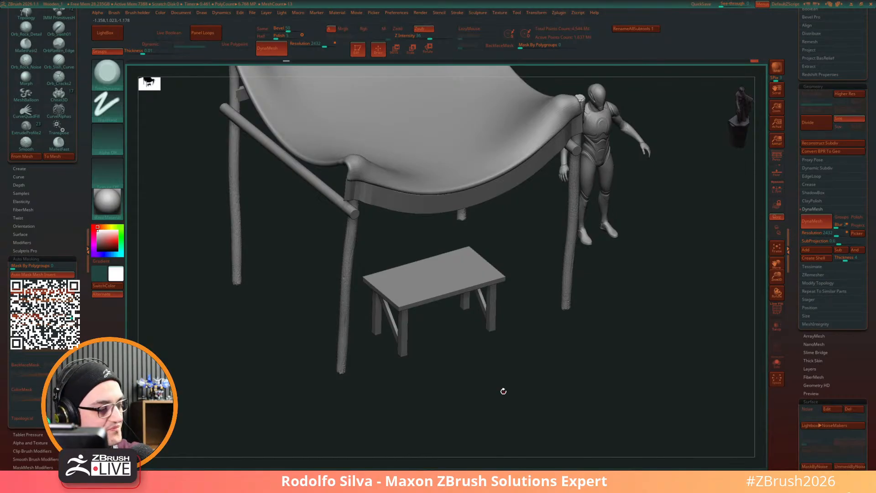
left_click_drag(504, 391, 567, 414)
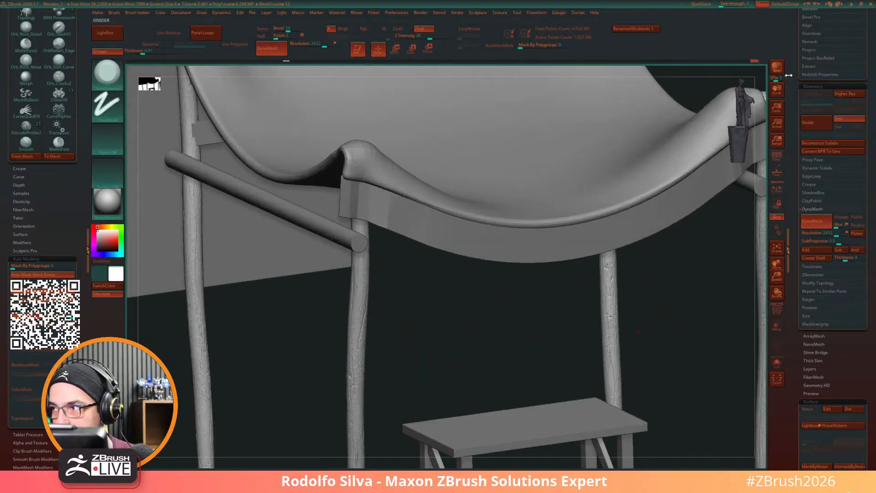
Step: Switch from the canopy model to the wooden cart model
left_click_drag(794, 20, 797, 246)
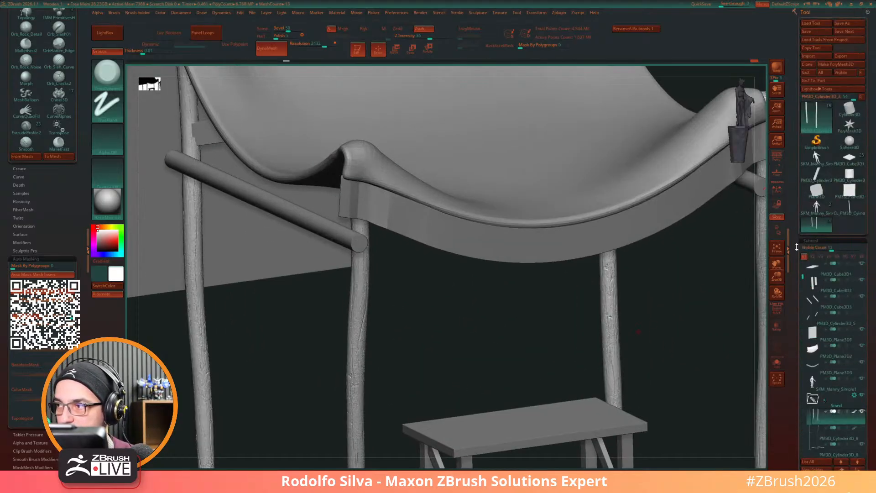
left_click(817, 208)
left_click(850, 157)
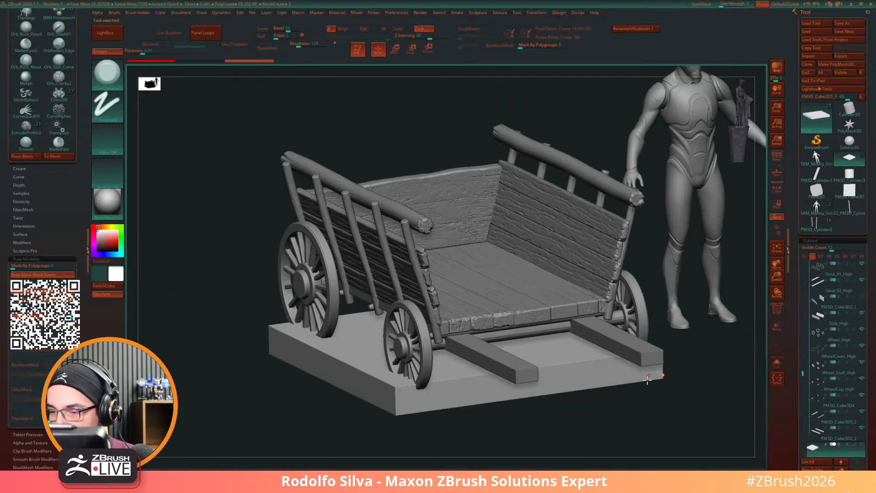
Step: Select the wooden cart's Side_High boards and isolate a single plank at one of its rough ends
left_click_drag(648, 380, 638, 409)
left_click_drag(694, 384, 670, 303)
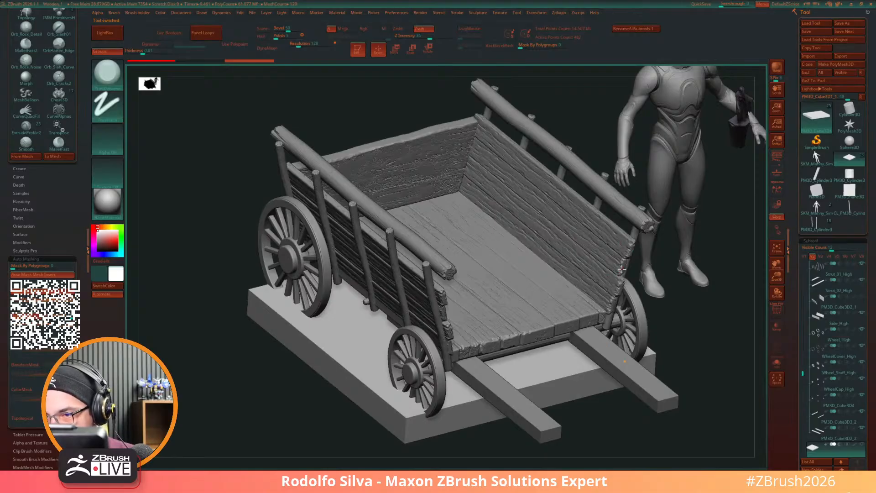
left_click(445, 299, "alt")
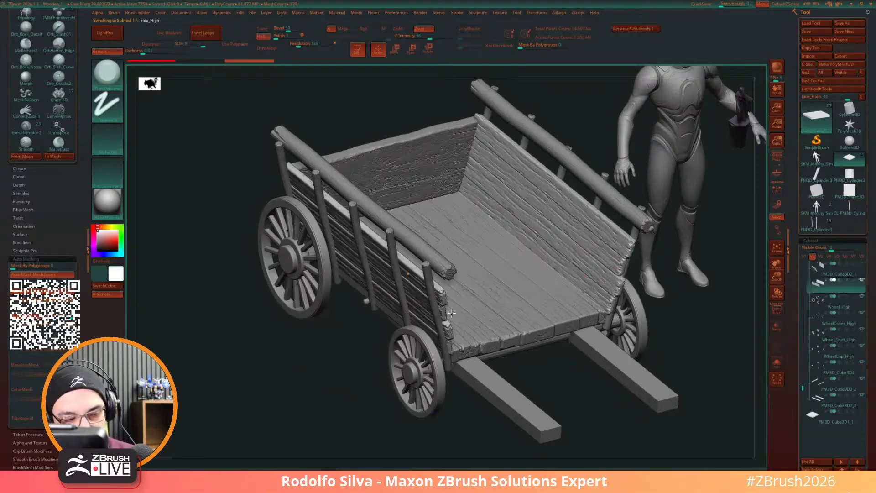
key("alt+s")
left_click_drag(559, 371, 400, 332)
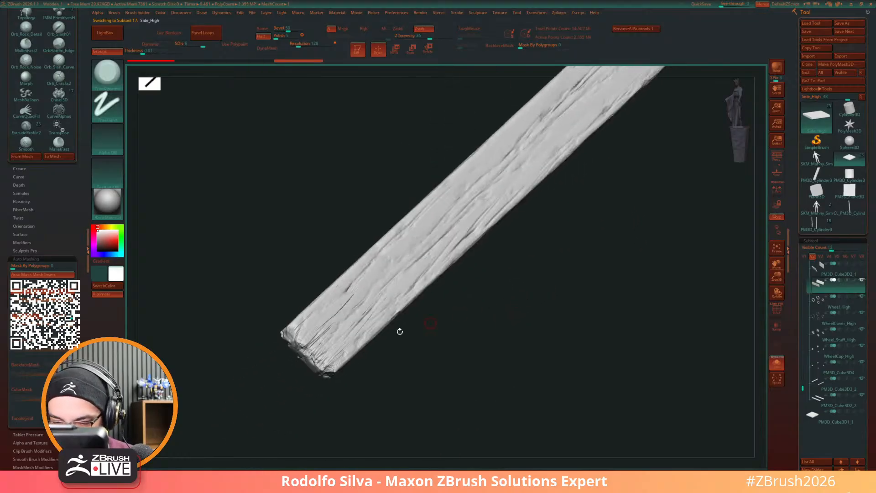
Step: Wear down the plank's long edge from its rough end with a resized Fusion Edge brush
left_click_drag(383, 380, 372, 378)
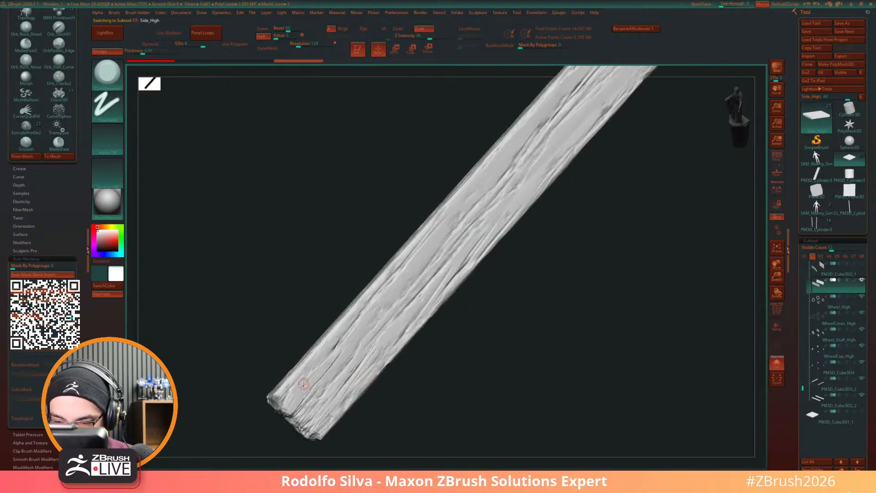
right_click_drag(296, 384, 302, 412, "ctrl")
key("ctrl+space")
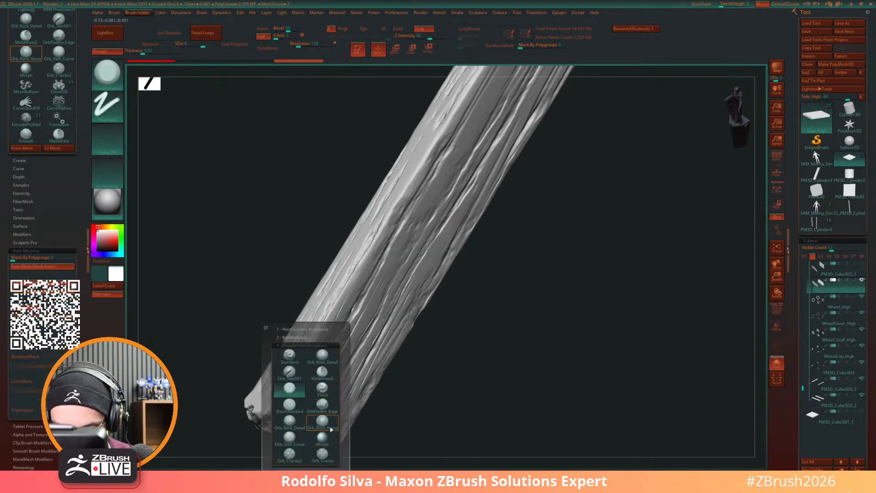
left_click(331, 407)
key("s")
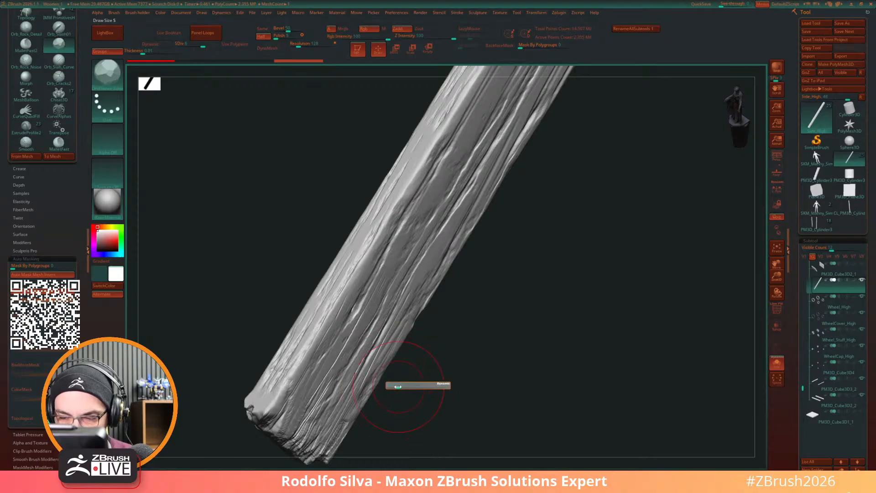
left_click_drag(395, 388, 392, 388)
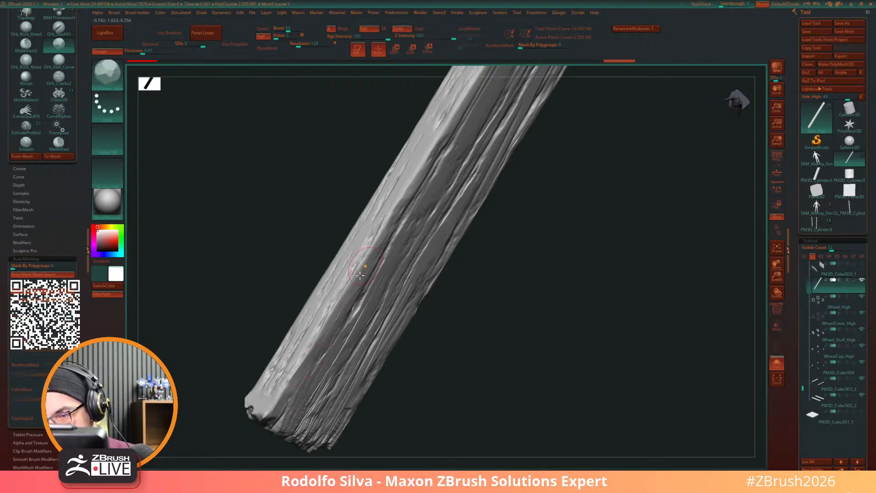
left_click_drag(370, 256, 416, 189)
left_click_drag(512, 327, 452, 412, "alt")
mouse_move(336, 301)
left_mouse_down()
mouse_move(305, 341)
mouse_move(319, 328)
left_mouse_up()
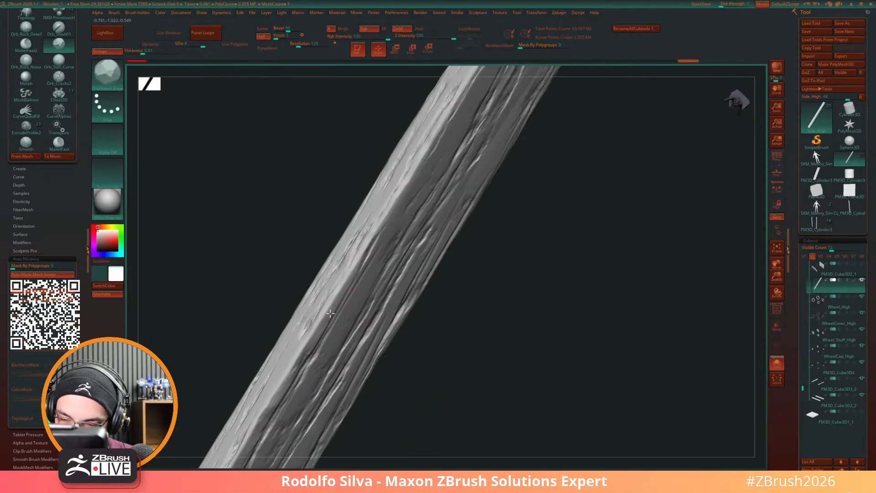
left_click_drag(344, 286, 318, 385)
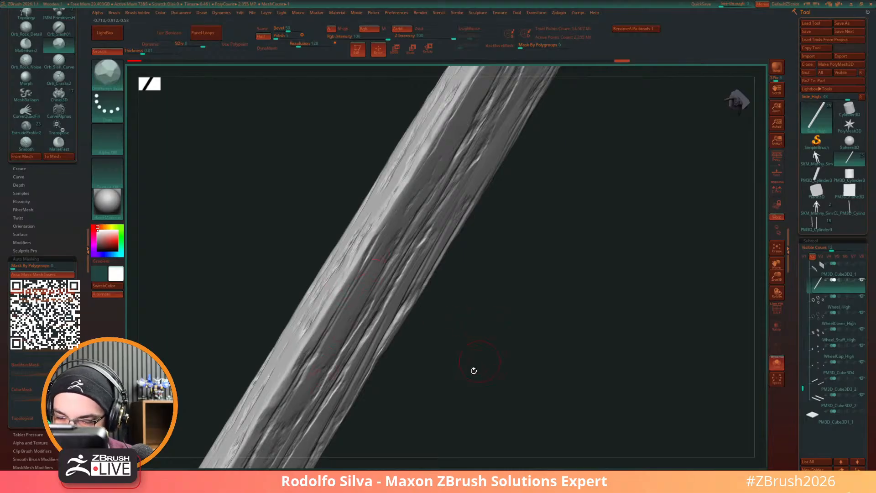
Step: Soften and chip the plank's other long edges around its middle section with short edge-wear strokes
mouse_move(474, 370)
left_mouse_down()
mouse_move(474, 352)
mouse_move(408, 291)
left_mouse_up()
mouse_move(473, 296)
left_mouse_down()
mouse_move(516, 307)
mouse_move(452, 305)
mouse_move(415, 289)
left_mouse_up()
mouse_move(523, 369)
left_mouse_down()
mouse_move(509, 372)
mouse_move(471, 331)
mouse_move(474, 315)
left_mouse_up()
left_click_drag(415, 303, 413, 313)
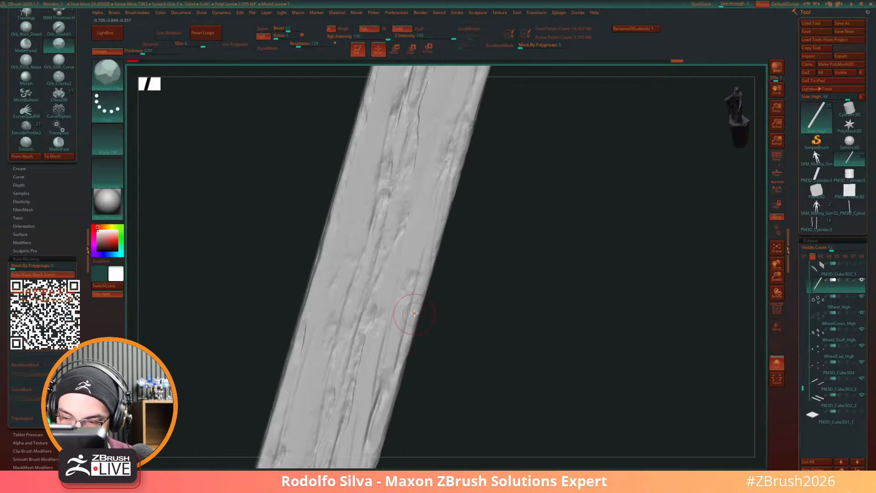
mouse_move(484, 279)
left_mouse_down()
mouse_move(477, 320)
mouse_move(486, 354)
mouse_move(434, 303)
left_mouse_up()
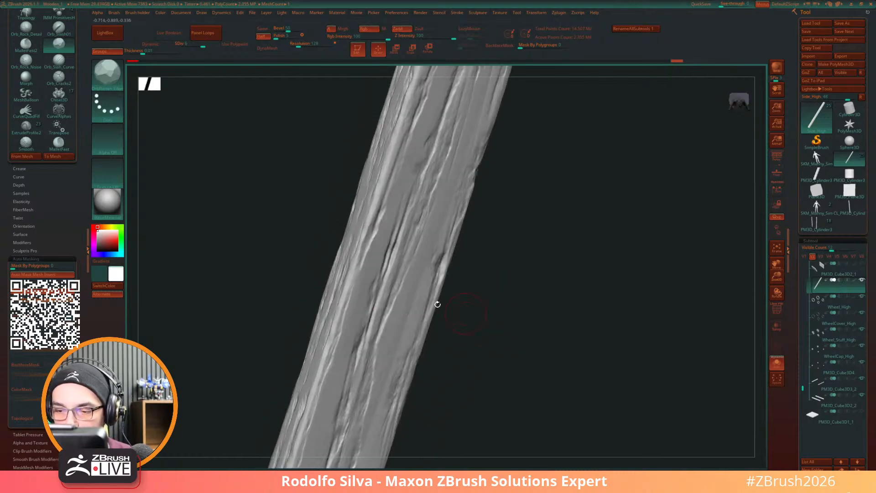
left_click_drag(355, 297, 370, 331)
mouse_move(503, 344)
left_mouse_down()
mouse_move(557, 255)
mouse_move(540, 313)
left_mouse_up()
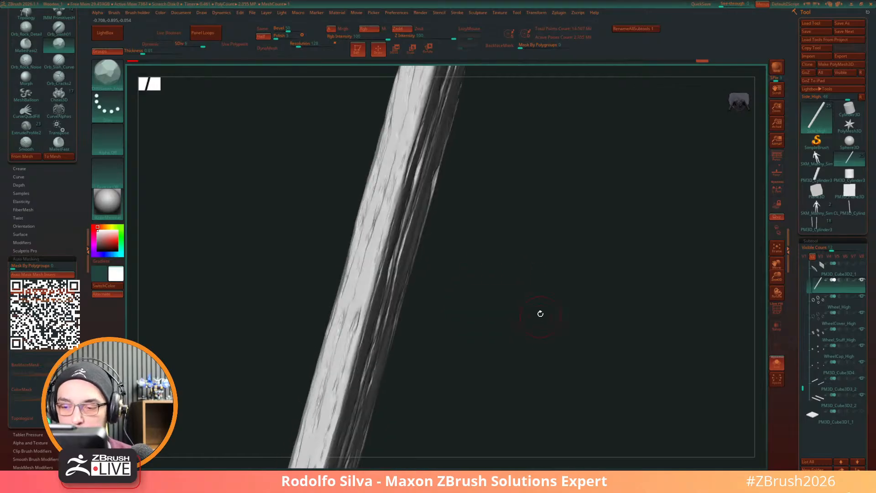
left_click_drag(338, 377, 355, 333)
left_click_drag(477, 322, 454, 319)
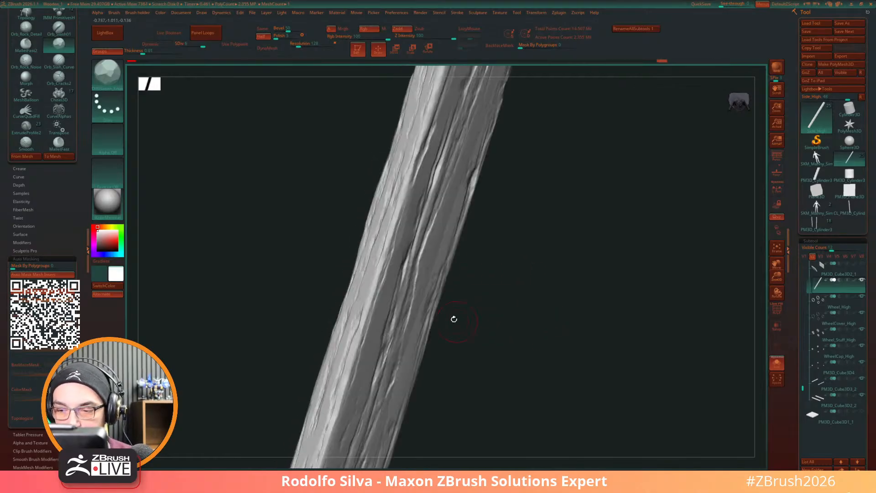
Step: Break up the remaining sharp stretches of the plank's long edges with repeated short strokes toward its far end
left_click_drag(367, 286, 366, 297)
mouse_move(475, 314)
left_mouse_down()
mouse_move(528, 329)
mouse_move(498, 409)
left_mouse_up()
left_click_drag(411, 219, 392, 259)
left_click_drag(414, 188, 403, 220)
left_click_drag(420, 157, 402, 203)
left_click_drag(529, 262, 526, 253)
left_click_drag(391, 221, 383, 243)
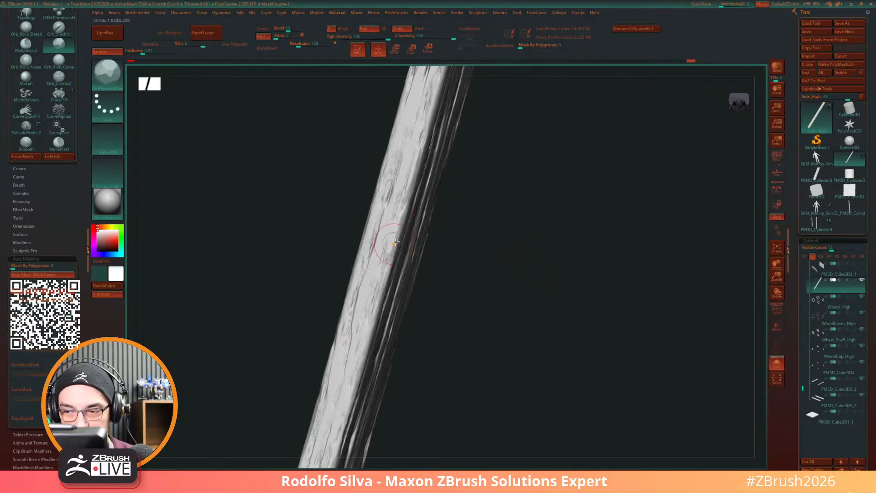
mouse_move(448, 398)
left_mouse_down()
mouse_move(440, 412)
mouse_move(471, 340)
mouse_move(449, 345)
mouse_move(497, 356)
mouse_move(521, 335)
mouse_move(533, 306)
mouse_move(388, 202)
mouse_move(401, 184)
left_mouse_up()
left_click_drag(412, 148, 405, 173)
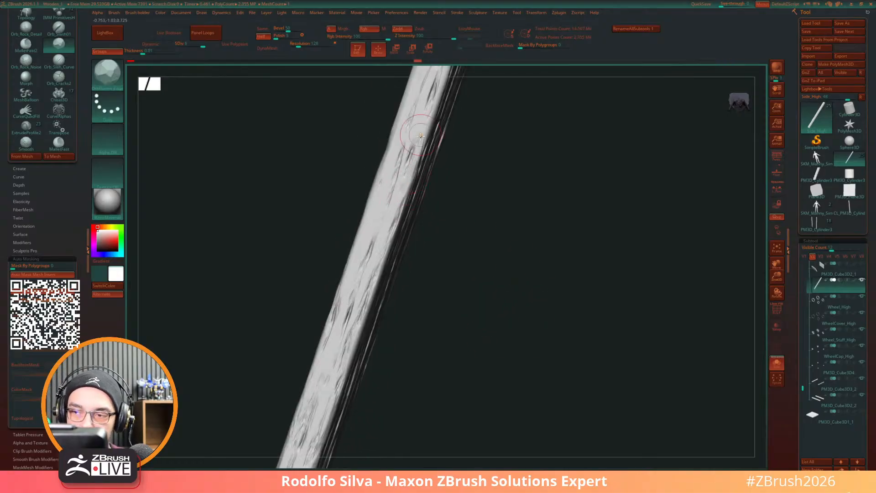
mouse_move(510, 246)
left_mouse_down()
mouse_move(469, 248)
mouse_move(459, 231)
left_mouse_up()
left_click_drag(433, 183, 424, 212)
Step: Frame the full plank upright and enlarge the silhouette thumbnail to a size of 128
mouse_move(524, 322)
left_mouse_down()
mouse_move(530, 346)
mouse_move(515, 361)
mouse_move(525, 350)
mouse_move(522, 316)
mouse_move(532, 354)
mouse_move(518, 295)
mouse_move(518, 340)
left_mouse_up()
key("w")
left_click_drag(505, 369, 520, 178, "alt")
left_click_drag(504, 365, 492, 283, "alt")
left_click_drag(522, 318, 480, 141, "alt")
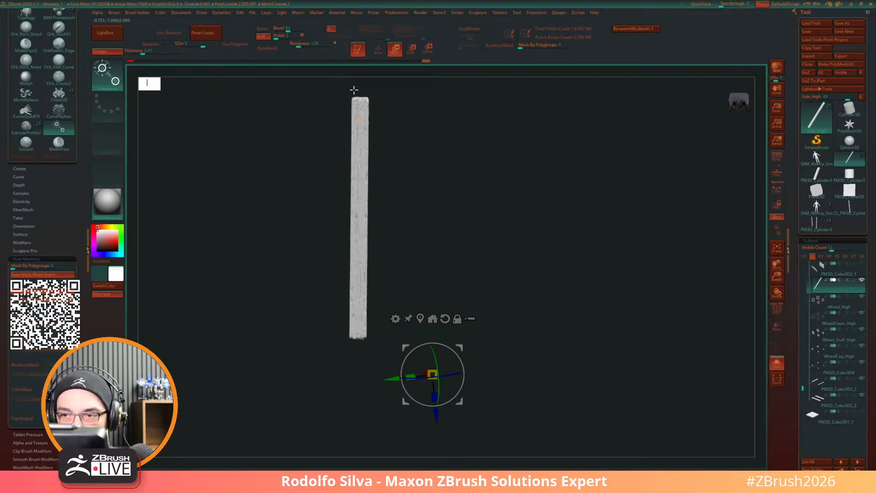
left_click_drag(158, 81, 435, 356)
left_click_drag(523, 325, 587, 372, "alt")
left_click_drag(441, 268, 215, 172)
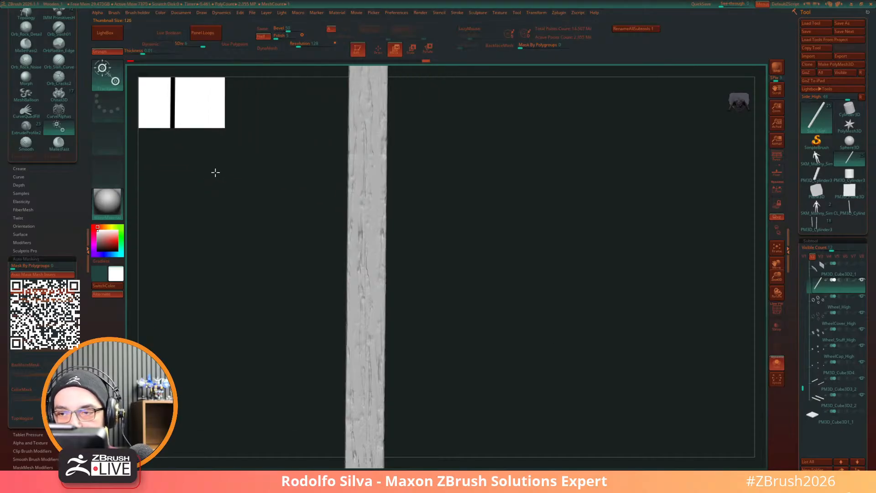
Step: Place the Gizmo on the plank's wide face, reorient it to the surface, and align the view to its axis
key("b")
key("m")
key("v")
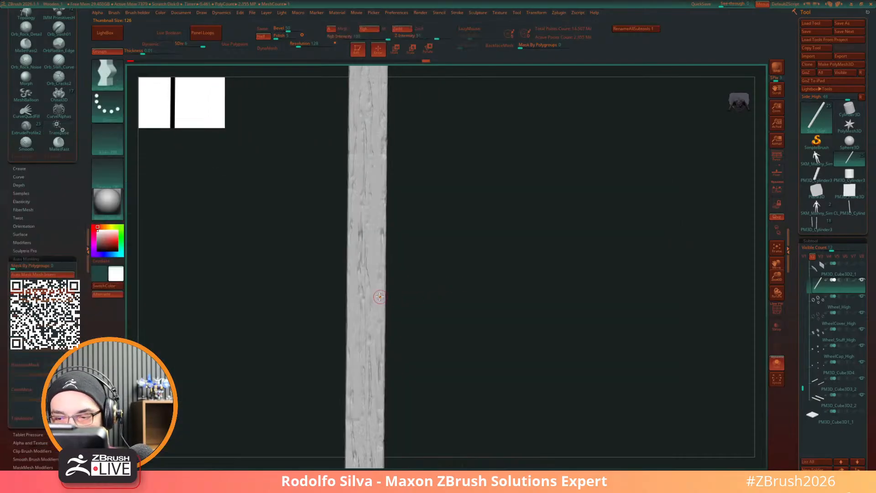
key("w")
left_click(376, 290)
left_click_drag(463, 289, 492, 282)
left_click_drag(477, 316, 467, 294)
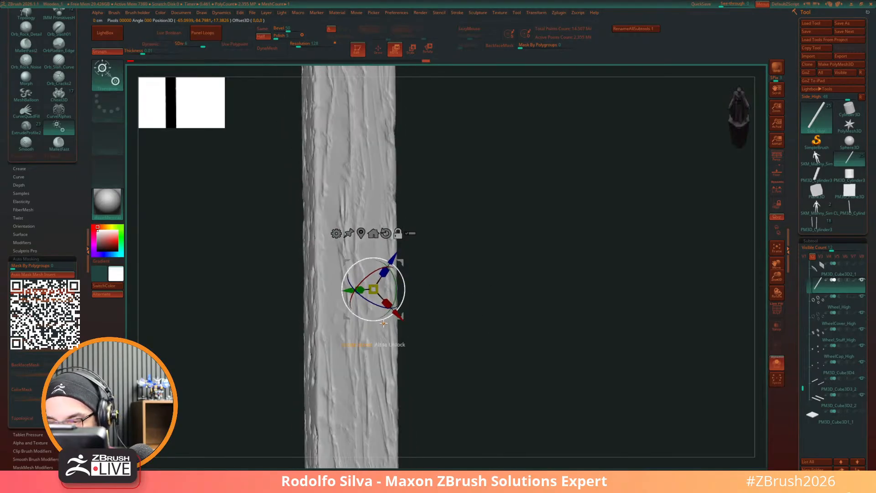
left_click(387, 322, "alt")
left_click_drag(387, 321, 387, 325, "alt")
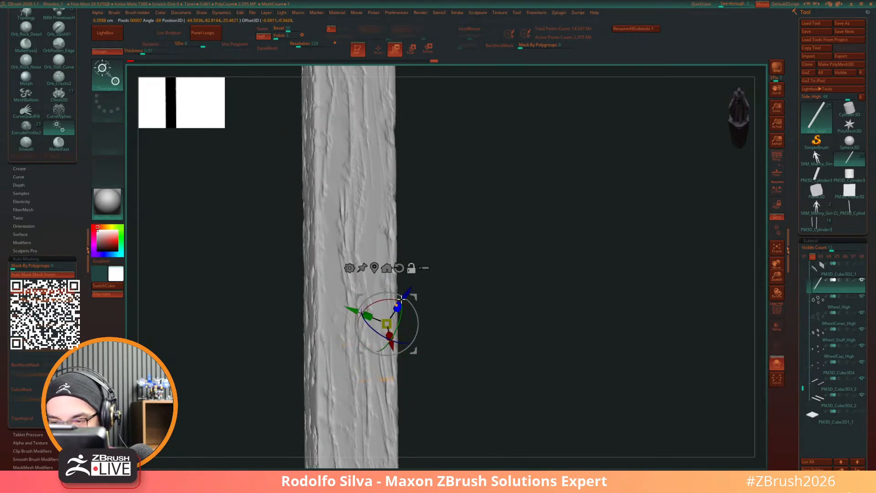
left_click_drag(460, 300, 455, 316)
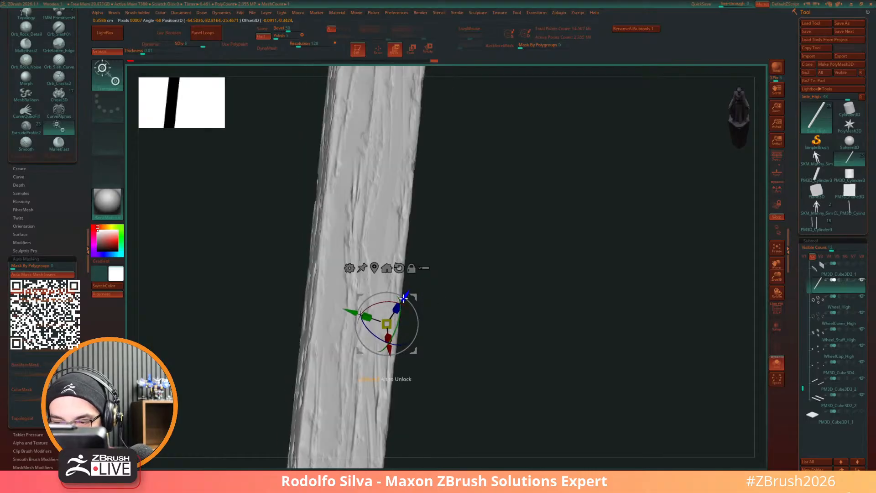
left_click(406, 296)
Step: Reposition the Gizmo with its axis along the plank's length and straighten the view so the plank stands vertical
left_click_drag(420, 334, 368, 155, "alt")
left_click_drag(465, 302, 487, 218, "alt")
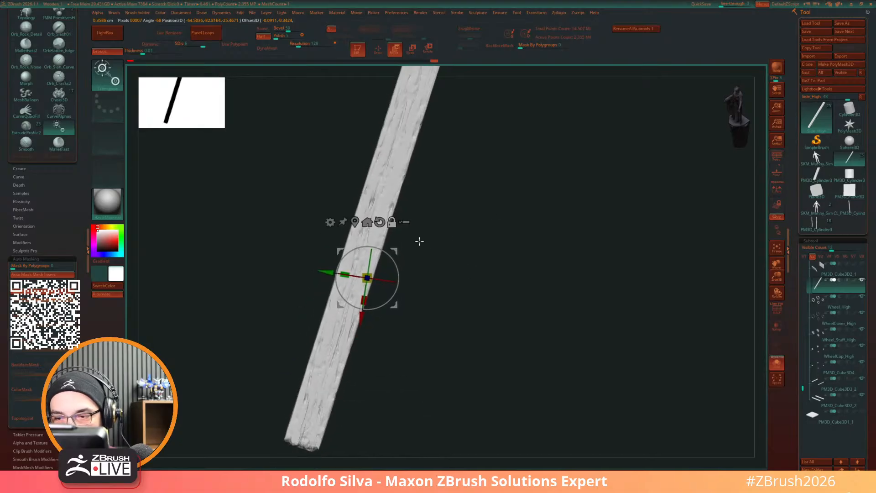
left_click(396, 174)
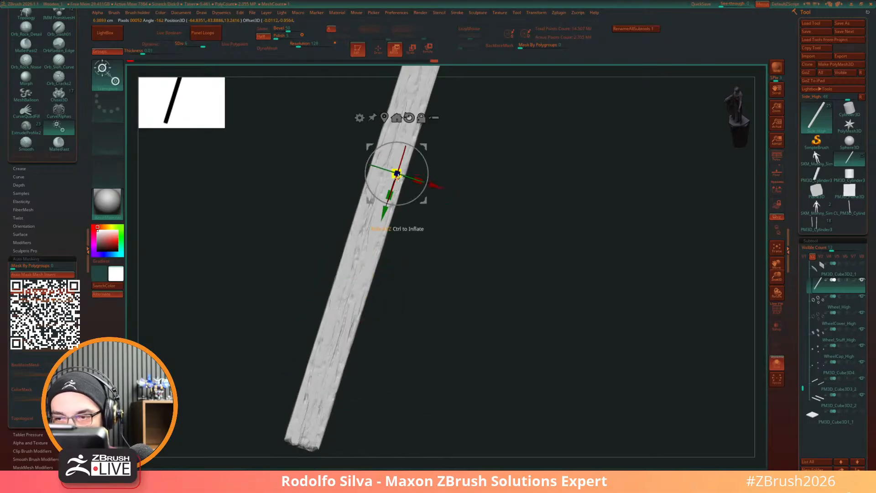
left_click_drag(446, 235, 484, 231)
left_click(436, 181)
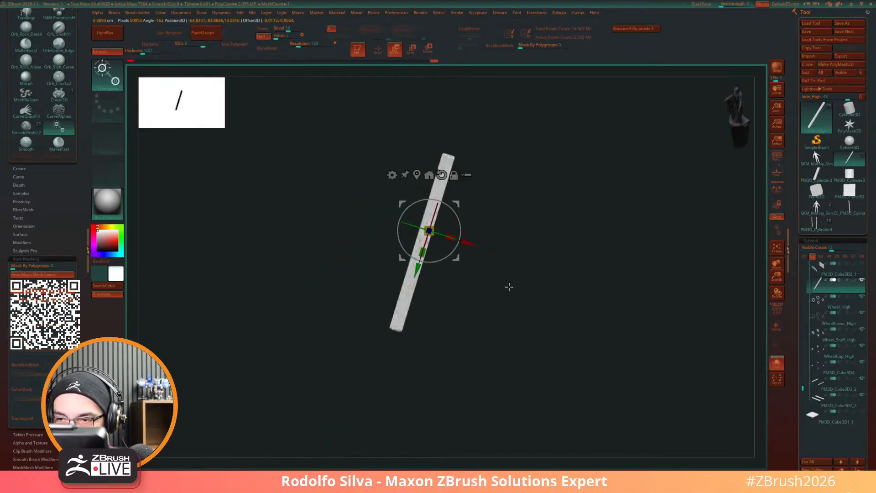
mouse_move(504, 278)
left_mouse_down("alt")
mouse_move(530, 354)
mouse_move(546, 327)
mouse_move(583, 332)
mouse_move(636, 270)
mouse_move(510, 147)
mouse_move(329, 149)
mouse_move(268, 272)
mouse_move(350, 388)
mouse_move(389, 415)
left_mouse_up("alt")
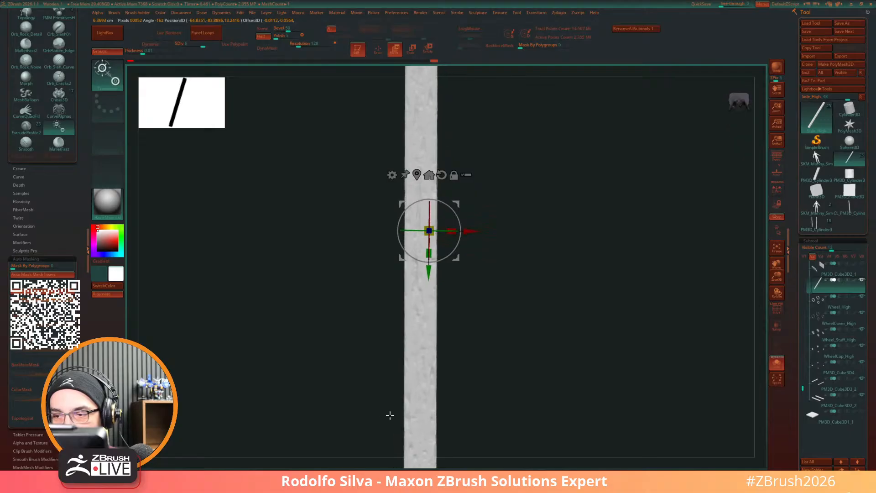
Step: Nudge the plank's side edge near mid-length with an enlarged Move Topological brush, and expand the Geometry settings
key("q")
key("b")
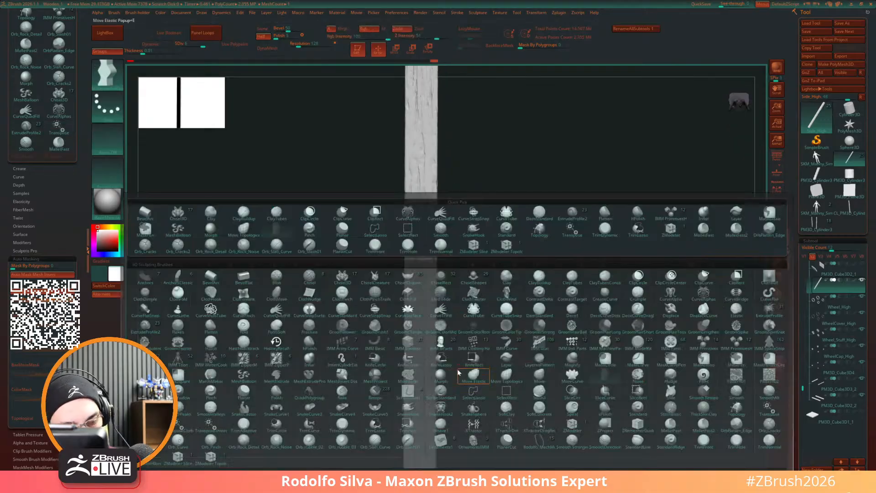
key("m")
key("t")
key("s")
left_click_drag(460, 368, 465, 356)
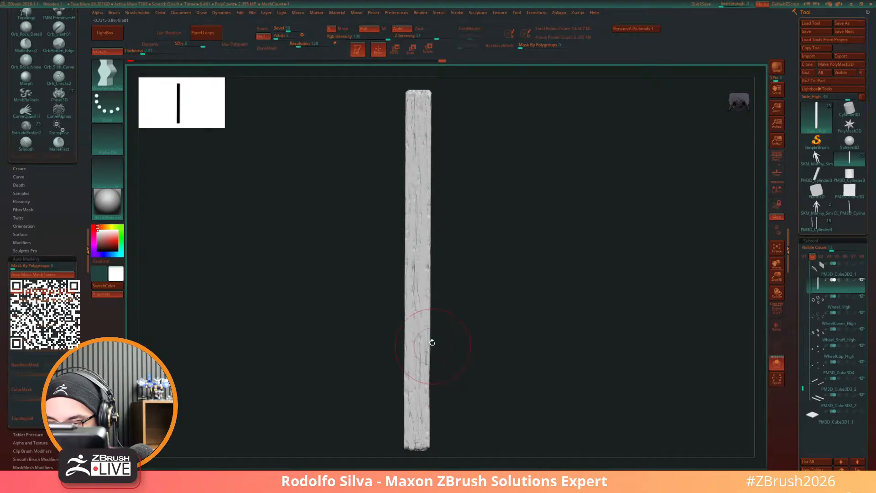
left_click_drag(407, 276, 405, 275)
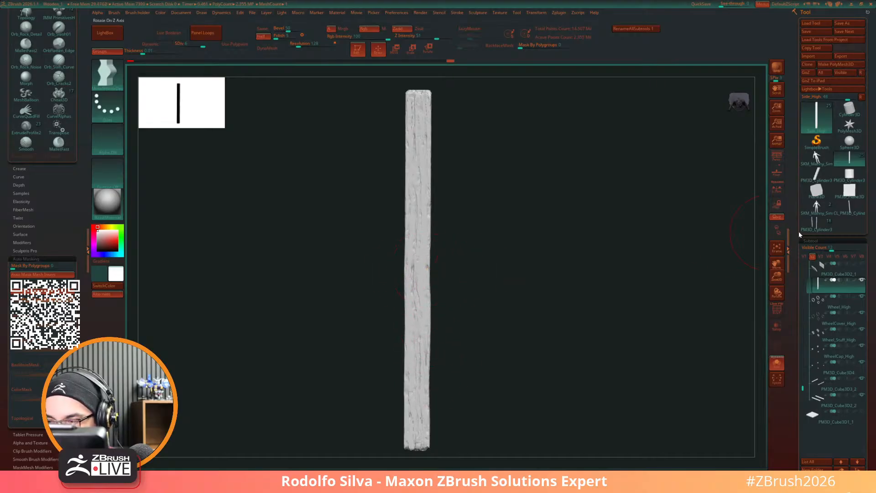
left_click(828, 241, "shift")
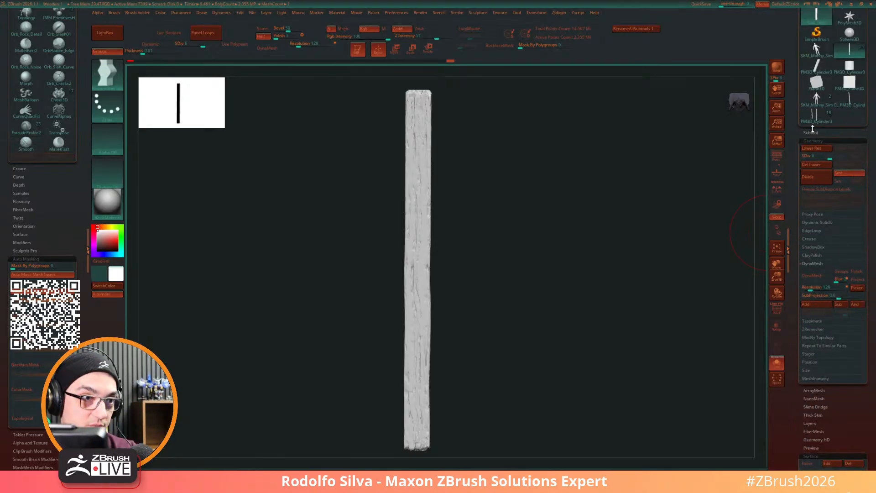
Step: Try to bend the plank into a pronounced wave with a larger Move Topological brush, and undo both bends
key("s")
left_click_drag(450, 308, 424, 292)
left_click_drag(426, 210, 436, 205)
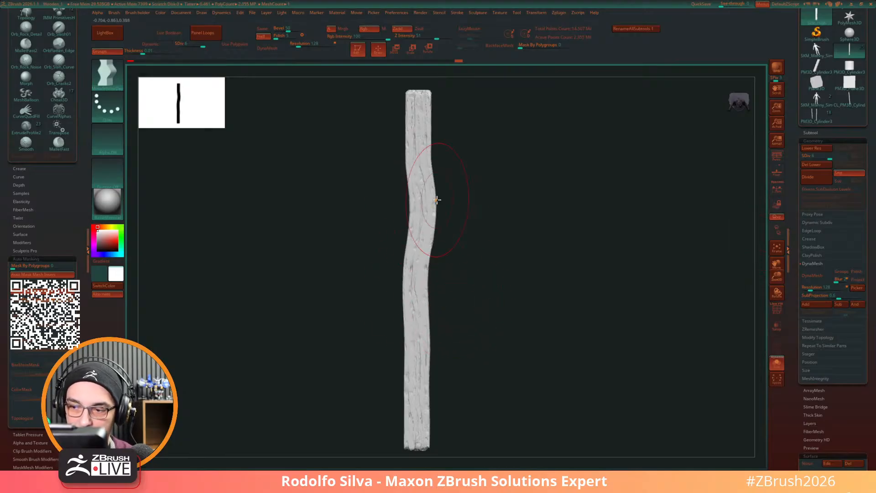
key("ctrl+z")
key("ctrl+z")
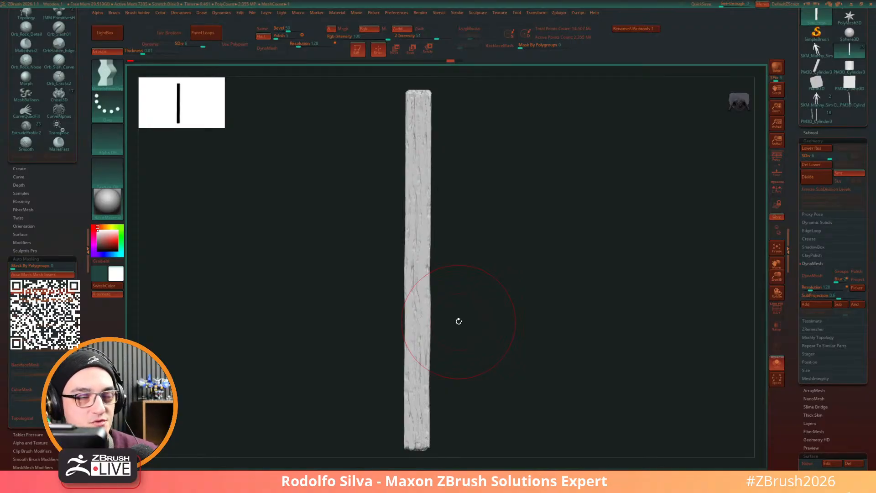
Step: Warp the middle and lower stretches of the plank's side silhouette into slight bends with the Move Topological brush
left_click_drag(458, 322, 470, 289, "alt")
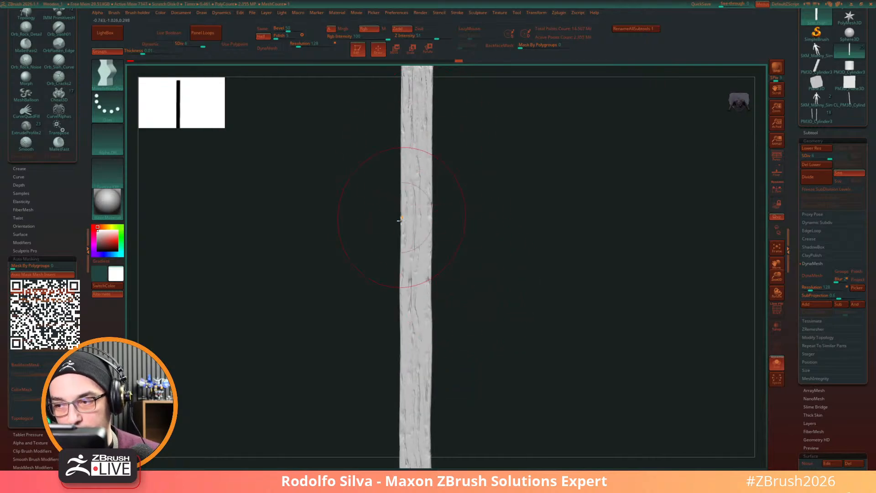
left_click_drag(443, 387, 445, 362, "alt")
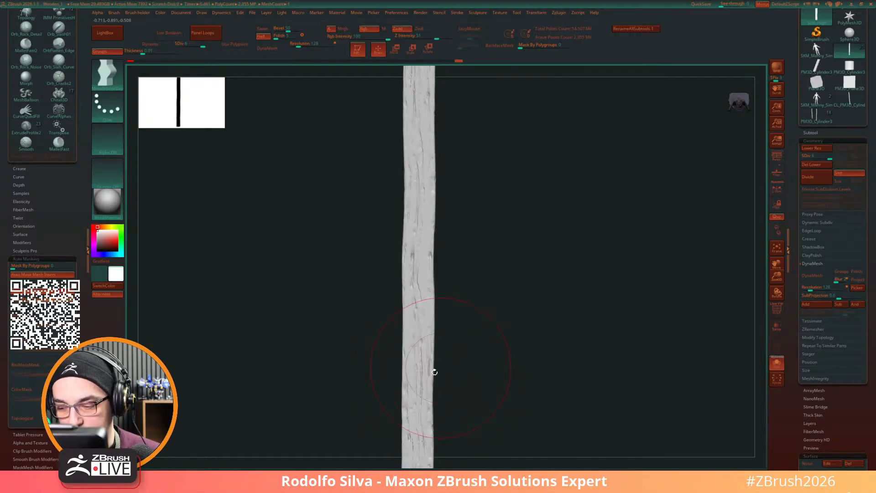
left_click_drag(418, 395, 466, 366)
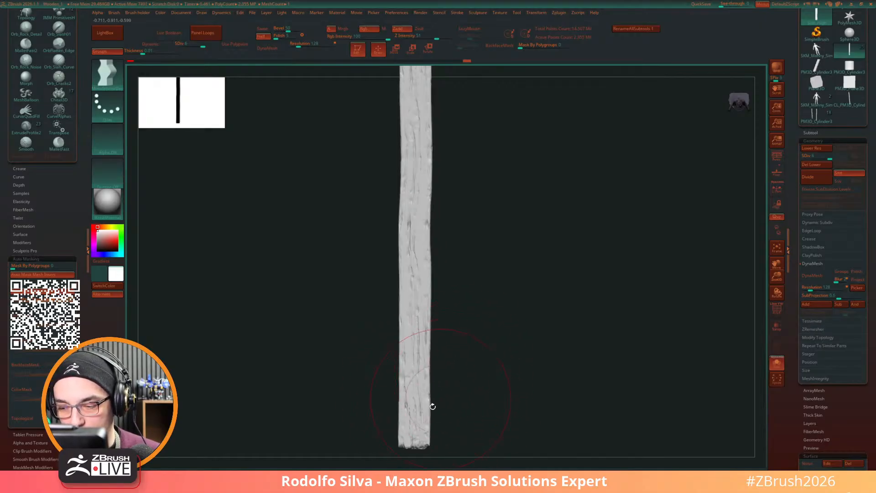
left_click_drag(430, 408, 427, 408)
left_click_drag(462, 381, 452, 420, "alt")
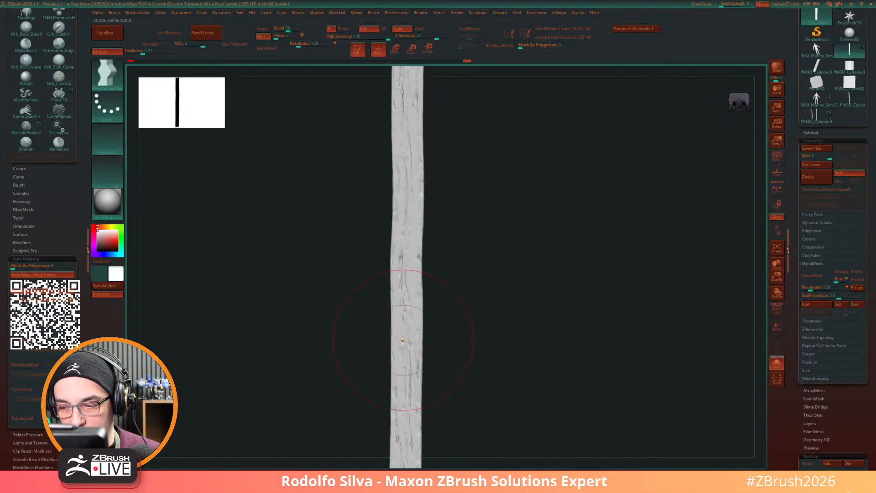
left_click_drag(405, 340, 409, 337)
Step: Nudge the upper half of the plank's side silhouette slightly out of straight with the Move Topological brush
left_click_drag(481, 309, 461, 379, "alt")
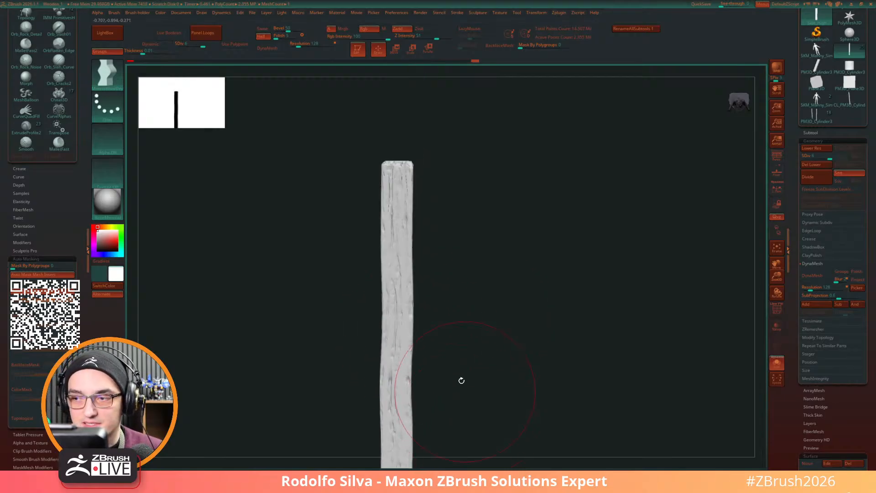
left_click_drag(407, 242, 405, 240)
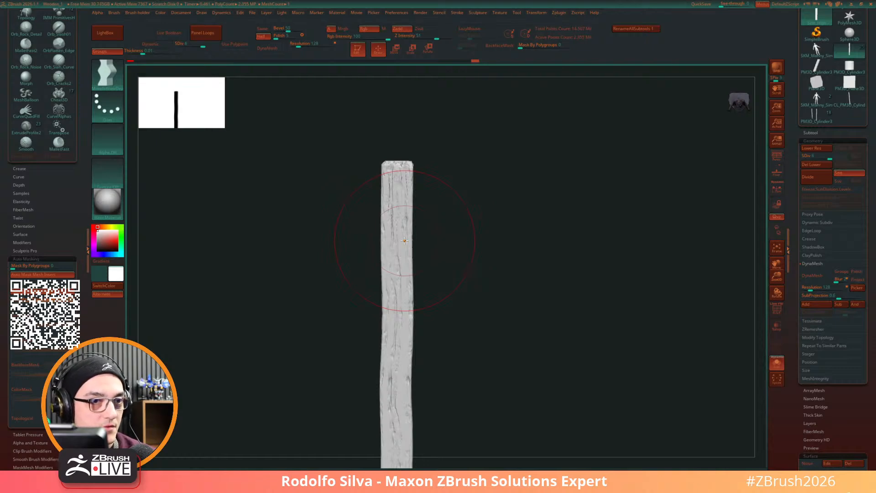
left_click_drag(547, 401, 555, 364, "alt")
left_click_drag(418, 283, 416, 283)
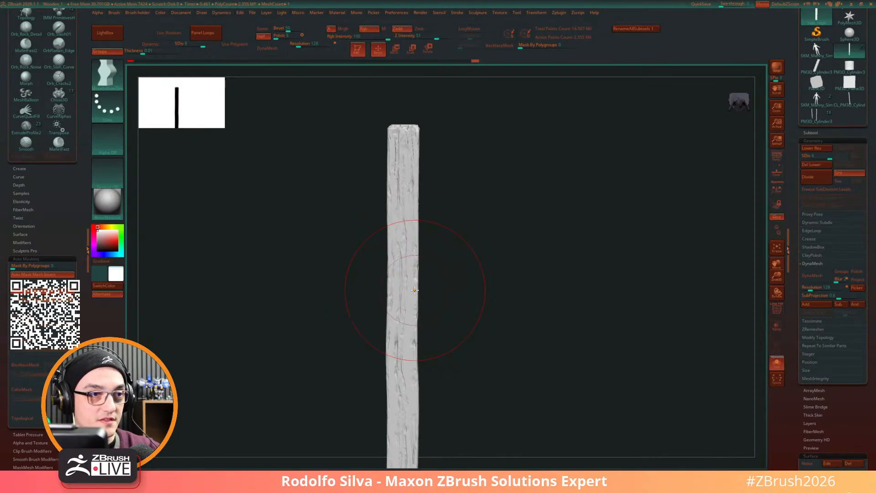
left_click_drag(548, 374, 549, 362, "alt")
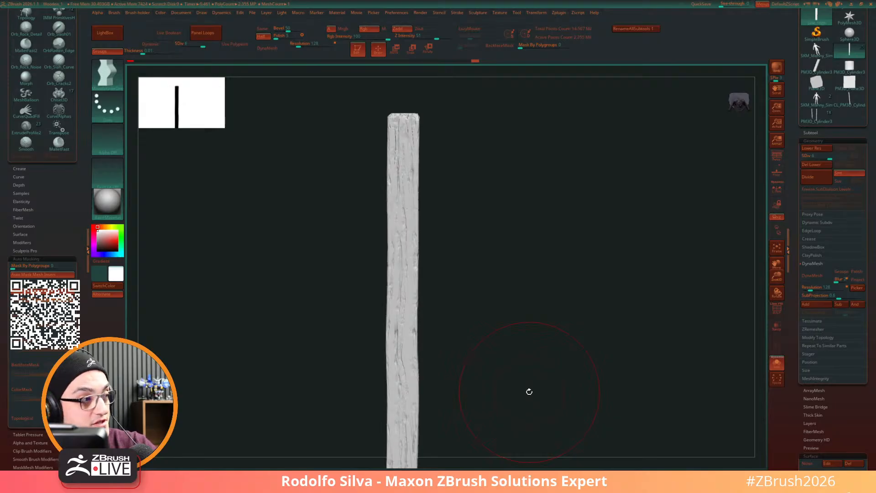
mouse_move(529, 391)
left_mouse_down()
mouse_move(538, 360)
mouse_move(546, 371)
mouse_move(532, 380)
left_mouse_up()
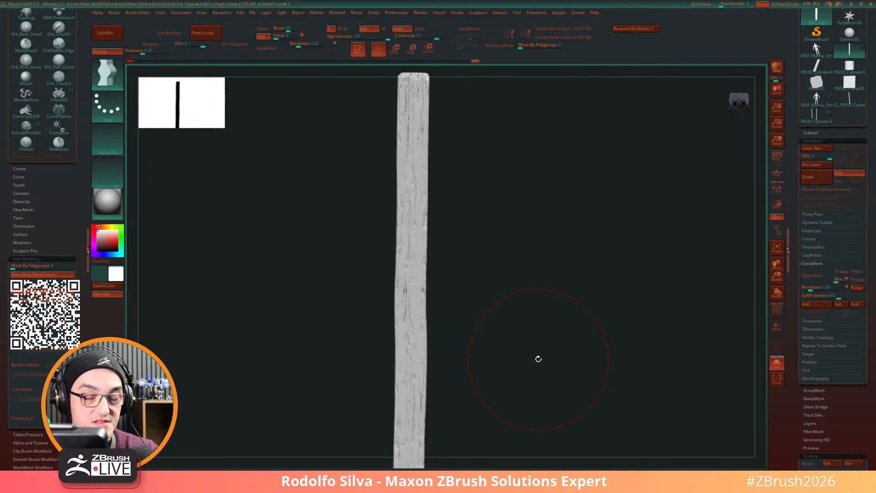
Step: Choose the OrbFlatten_EdgeProtect brush, adjust its draw size, and flatten the edges near the plank's upper end
left_click_drag(563, 344, 561, 386)
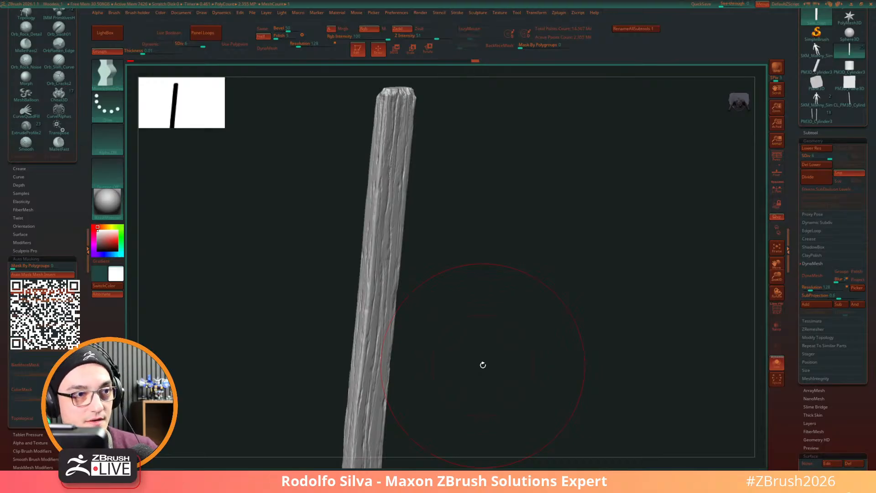
left_click_drag(536, 356, 537, 369, "alt")
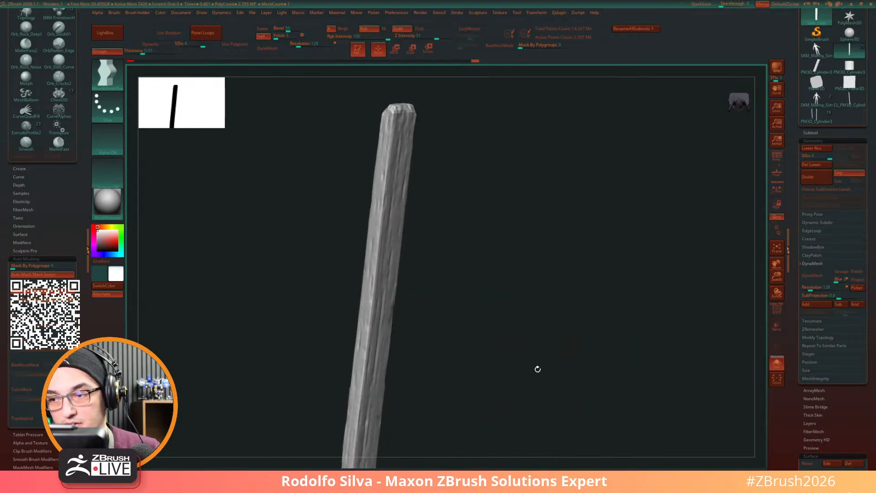
left_click_drag(496, 240, 511, 295, "alt")
left_click_drag(507, 254, 454, 381)
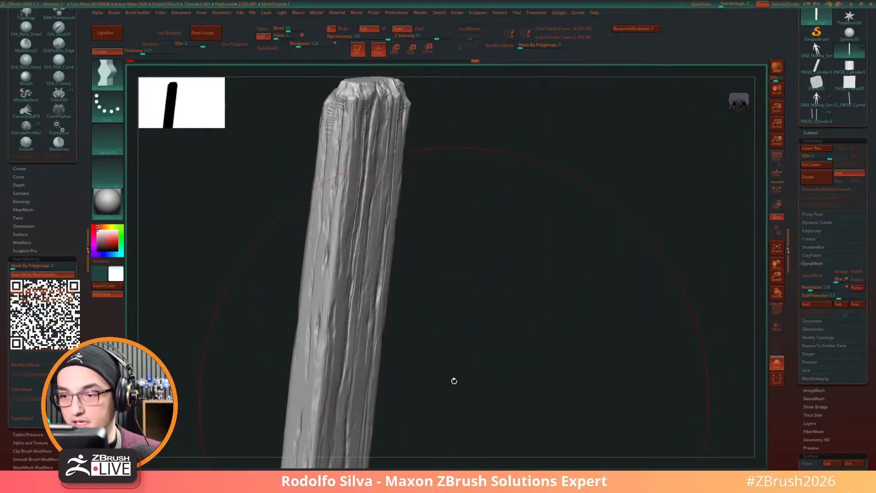
key("ctrl+b")
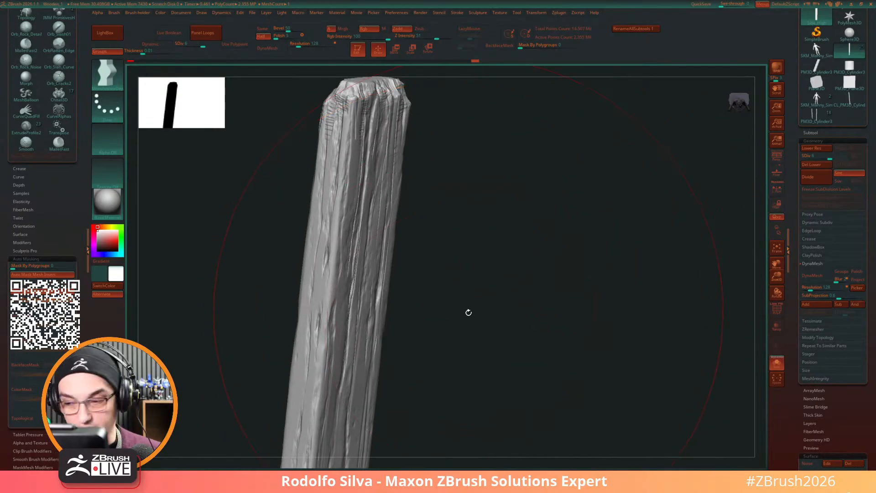
key("ctrl+b")
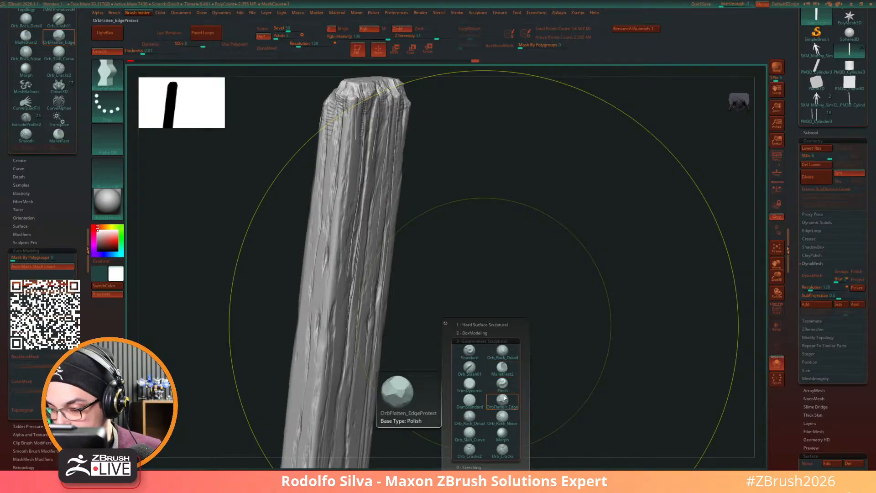
left_click(502, 400)
key("s")
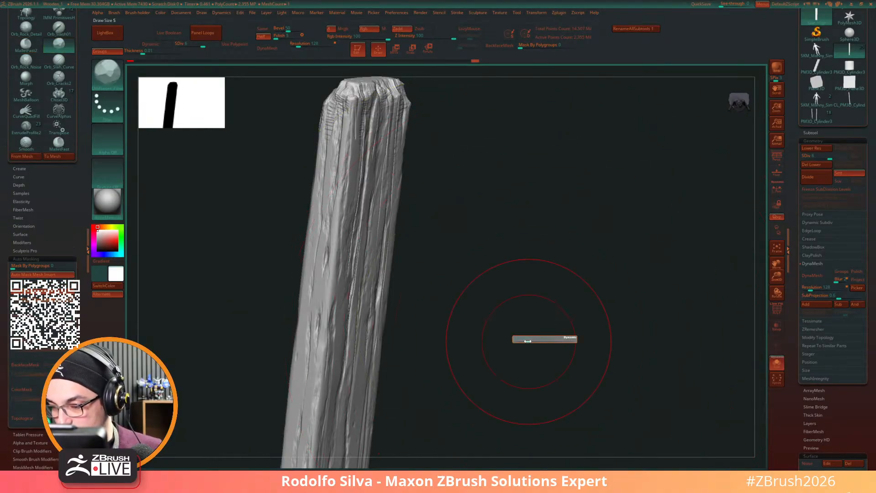
mouse_move(405, 282)
left_mouse_down()
mouse_move(421, 272)
mouse_move(371, 274)
mouse_move(386, 276)
mouse_move(383, 305)
left_mouse_up()
key("s")
left_click_drag(424, 299, 396, 294)
mouse_move(396, 262)
left_mouse_down()
mouse_move(414, 173)
mouse_move(410, 120)
left_mouse_up()
Step: Wear down the corners and adjoining long edge around the plank's upper end with a smaller OrbFlatten_EdgeProtect brush
mouse_move(556, 320)
left_mouse_down()
mouse_move(575, 309)
mouse_move(548, 337)
mouse_move(543, 358)
left_mouse_up()
key("s")
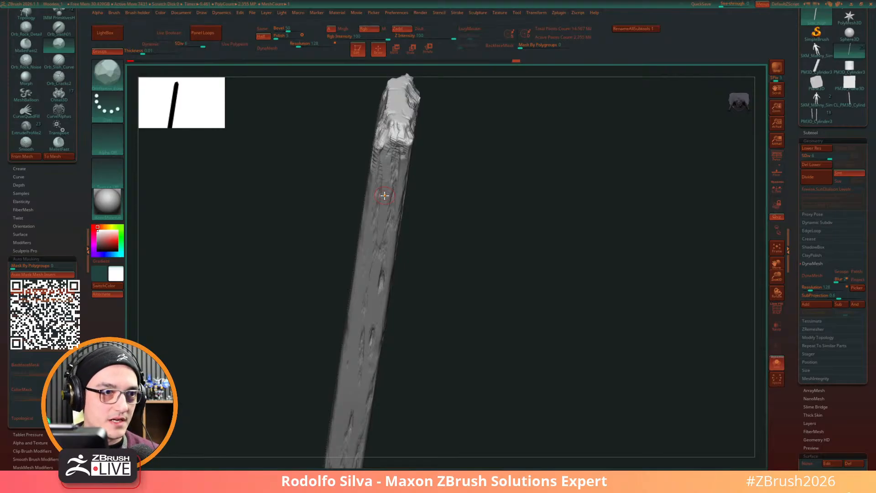
mouse_move(447, 294)
left_mouse_down()
mouse_move(463, 336)
mouse_move(449, 293)
left_mouse_up()
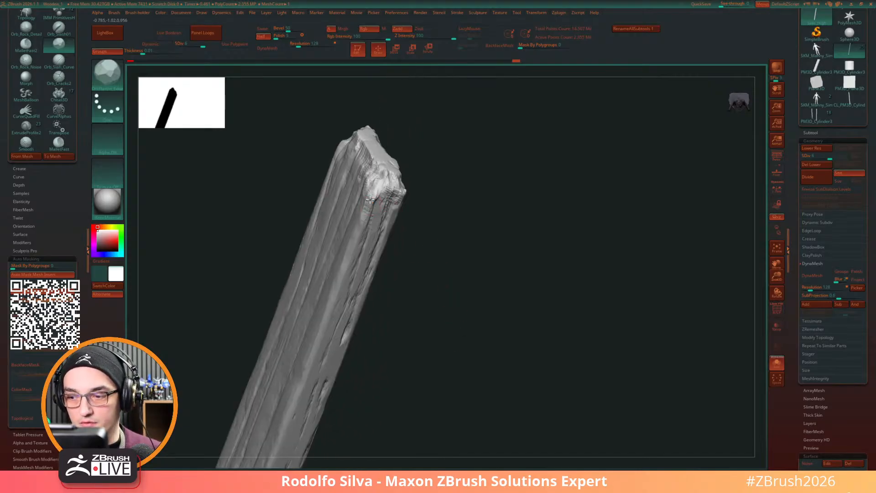
left_click_drag(457, 260, 439, 217)
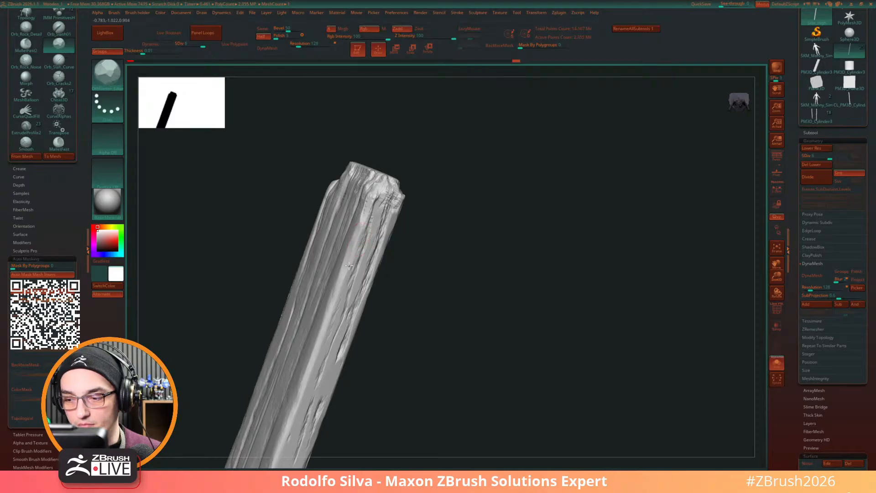
left_click_drag(412, 293, 430, 304)
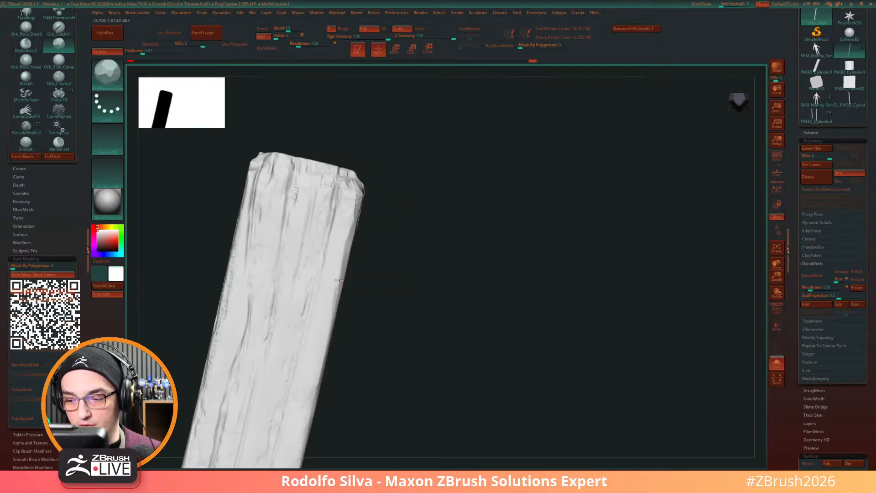
left_click_drag(360, 209, 337, 177)
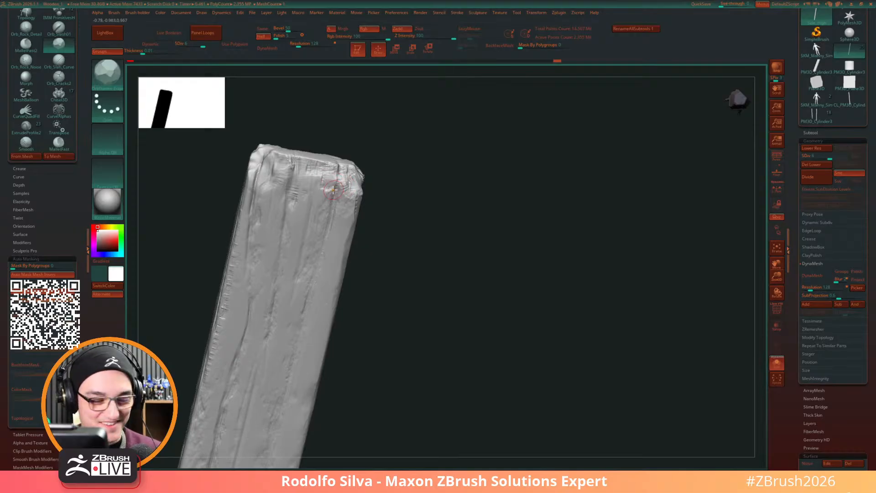
Step: Change to a freehand subtractive brush and work a short stroke across the rim of the plank's upper end
key("b")
key("o")
key("f")
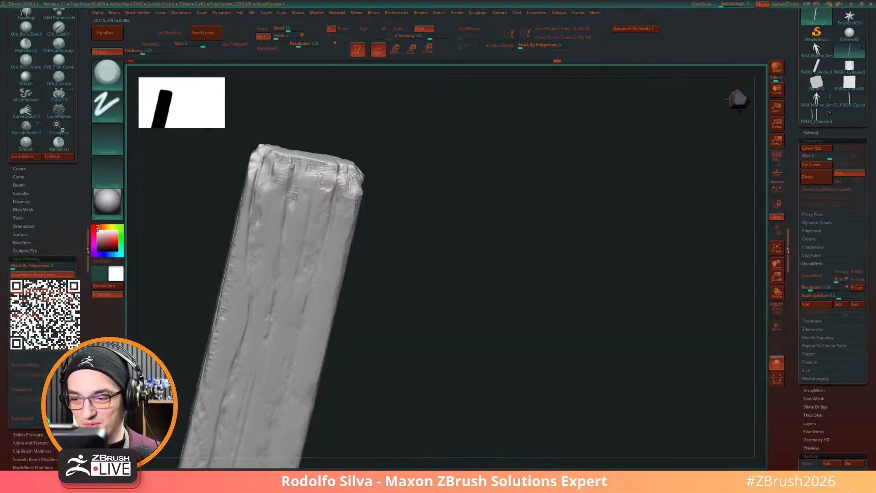
left_click_drag(305, 160, 307, 180)
mouse_move(413, 219)
left_mouse_down()
mouse_move(435, 296)
mouse_move(459, 247)
mouse_move(446, 244)
left_mouse_up()
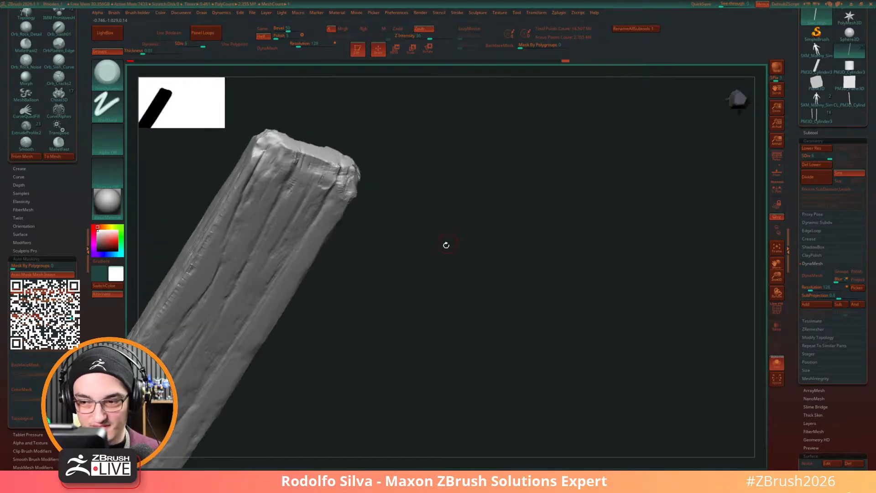
Step: Chip the rim and corners of the plank's end with short MalletFast brush strokes from several angles
key("b")
key("m")
key("f")
mouse_move(328, 157)
left_mouse_down()
mouse_move(323, 165)
mouse_move(309, 158)
left_mouse_up()
left_click_drag(430, 292, 390, 236)
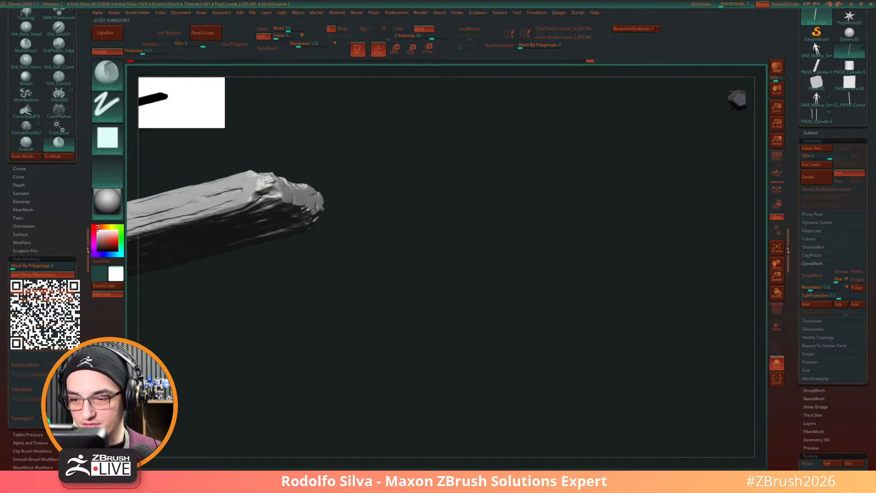
left_click_drag(264, 181, 275, 176)
left_click_drag(360, 247, 328, 227)
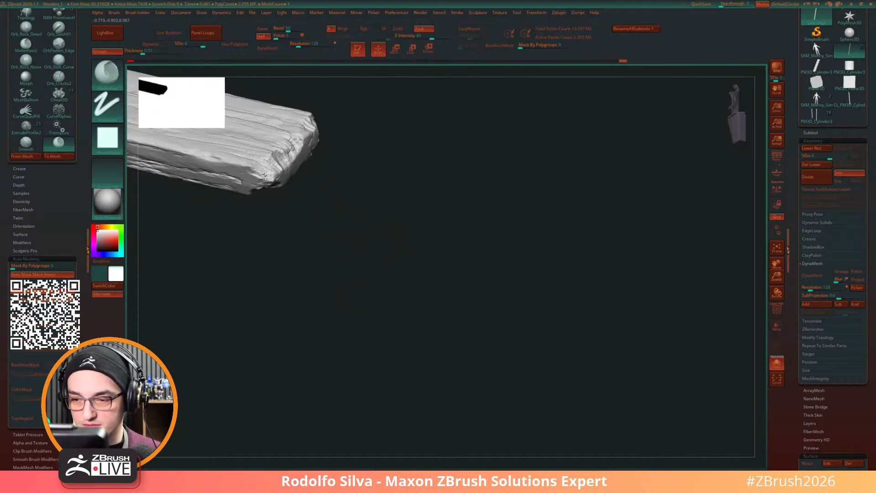
left_click_drag(275, 168, 280, 171)
left_click_drag(357, 242, 375, 283)
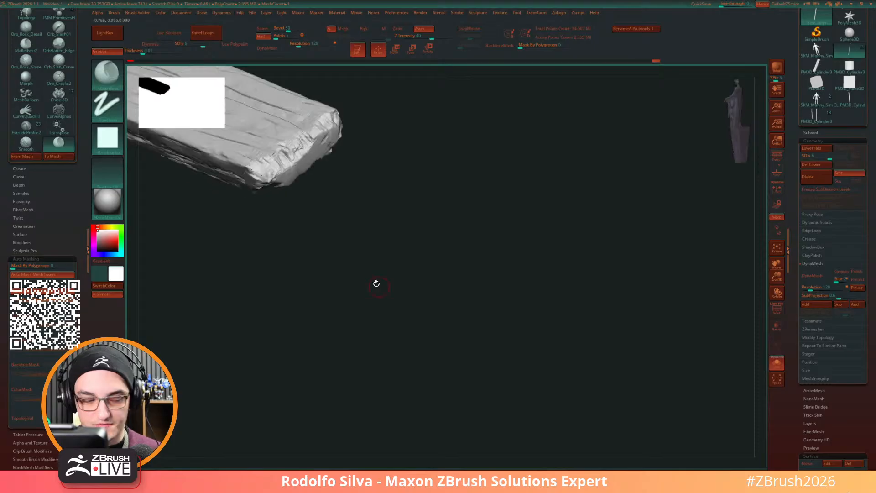
Step: Set up a drag-stroke brush with the cracked-texture image alpha for stamping detail on the plank's end face
key("b")
key("b")
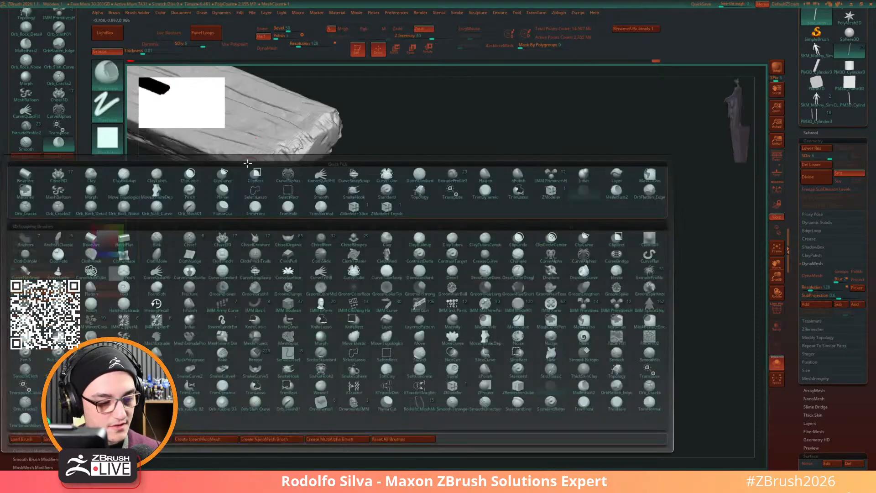
left_click(247, 163)
left_click(107, 138)
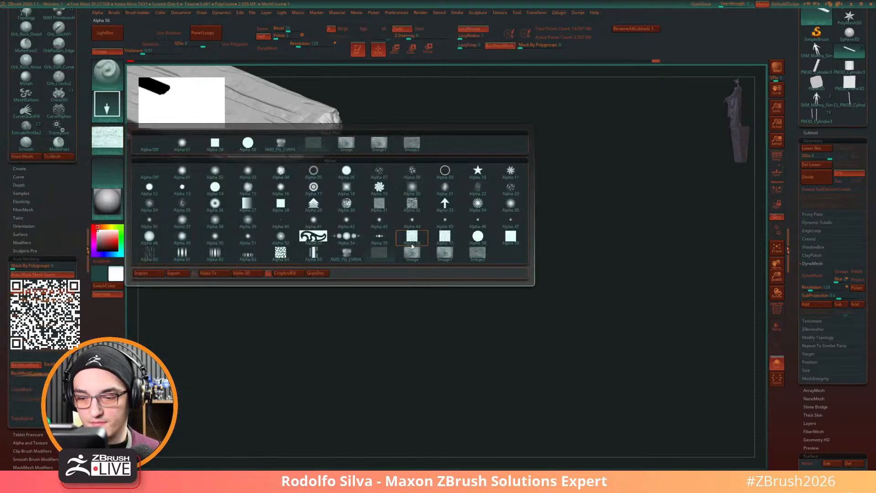
left_click(446, 254)
left_click_drag(432, 276, 398, 239)
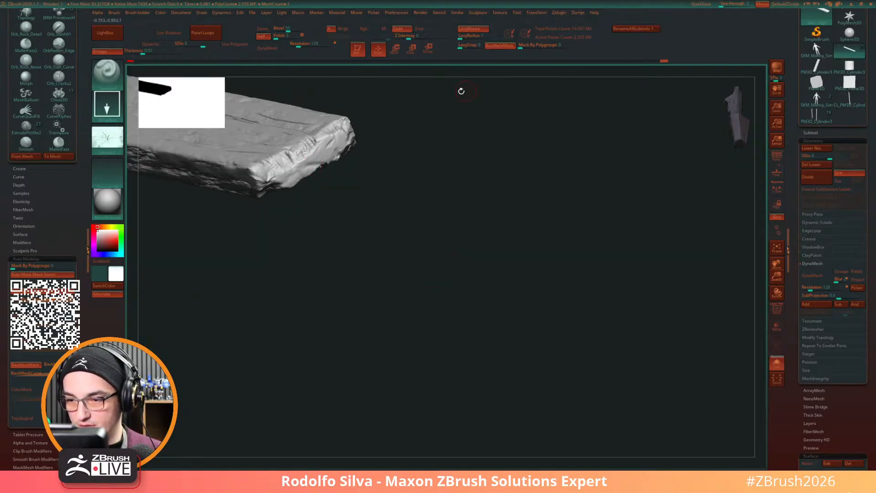
mouse_move(461, 90)
left_mouse_down()
mouse_move(373, 190)
mouse_move(358, 165)
mouse_move(442, 227)
mouse_move(434, 251)
mouse_move(355, 230)
left_mouse_up()
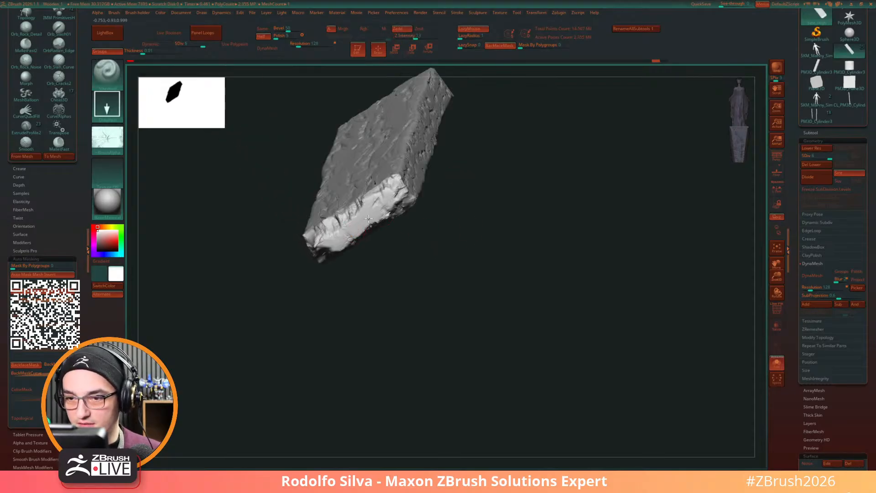
left_click_drag(574, 94, 393, 244)
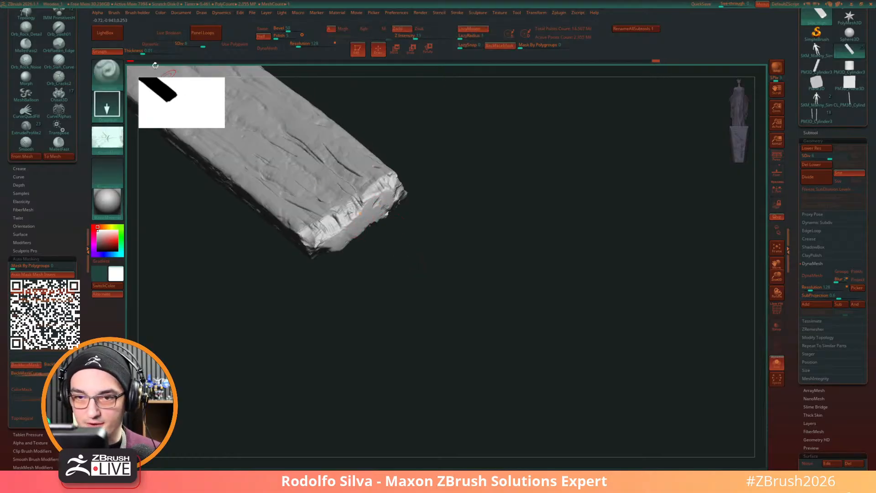
Step: Try stamping the cracked alpha on the plank's end face with the brush's Depth Mask adjusted, and undo the stamp
scroll(65, 225, "down", 1)
scroll(66, 225, "down", 1)
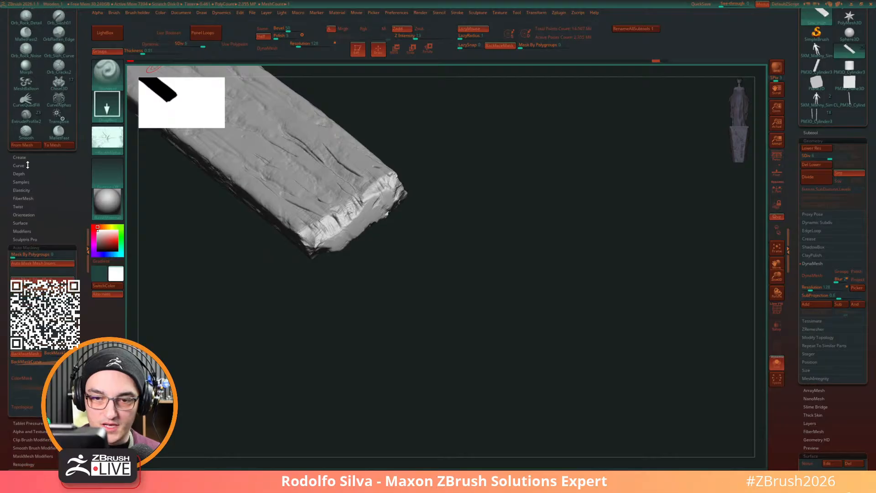
left_click(22, 174)
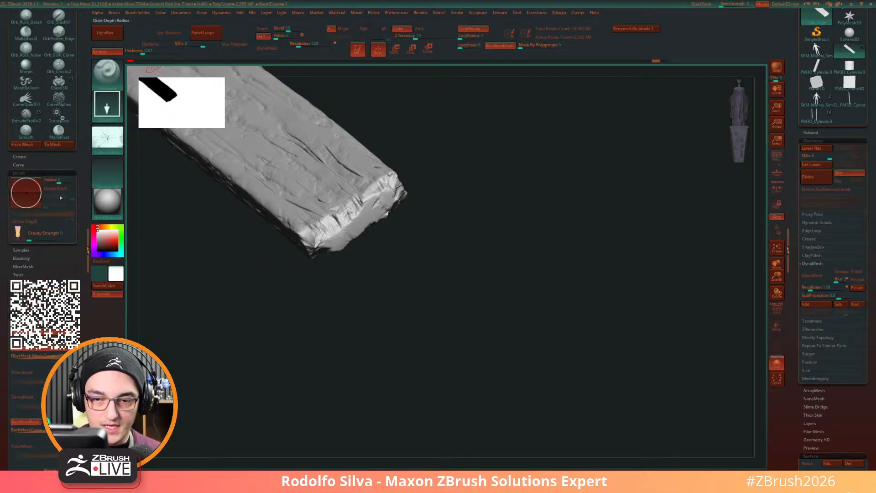
left_click_drag(29, 201, 33, 195)
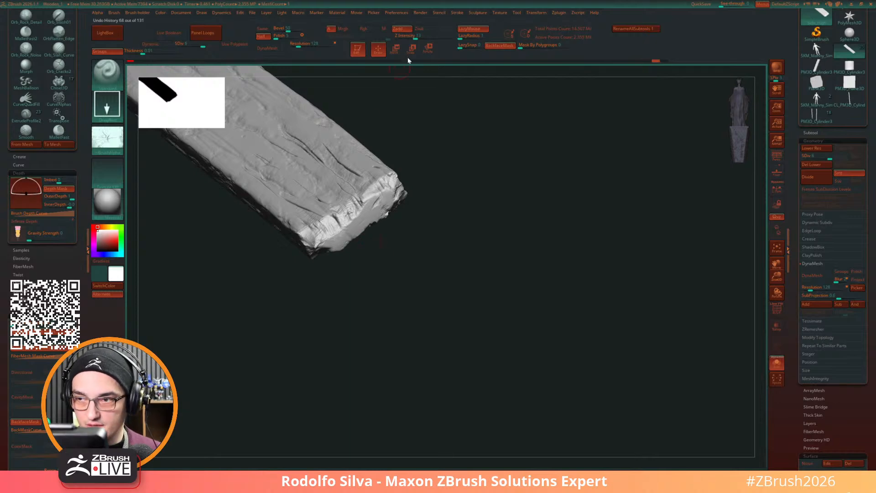
left_click_drag(413, 37, 454, 47)
mouse_move(364, 221)
left_mouse_down()
mouse_move(425, 187)
mouse_move(458, 232)
left_mouse_up()
key("ctrl+z")
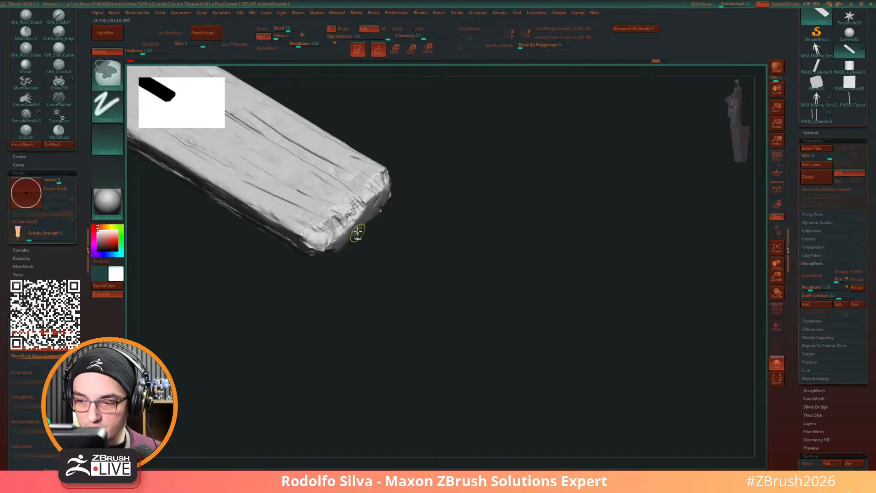
left_click_drag(396, 262, 382, 268)
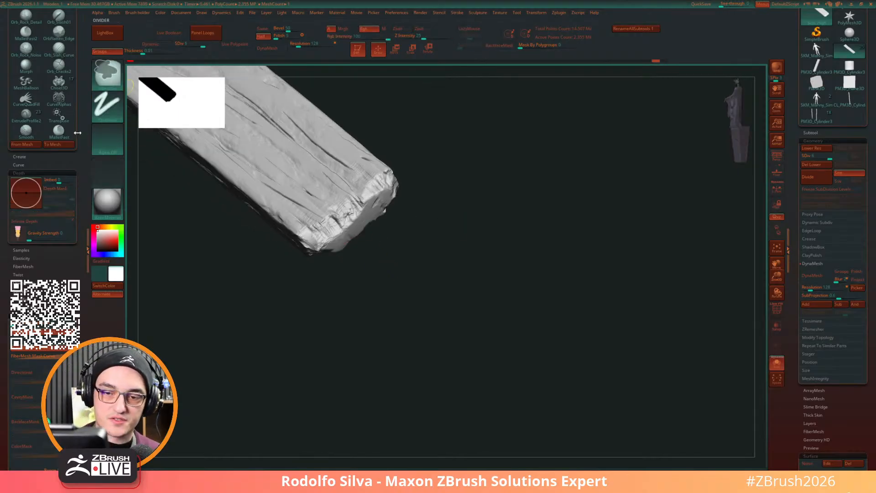
Step: Enable Depth Mask on the masking brush, set its stroke to DragRect and test it on the plank's end face
left_click(63, 191)
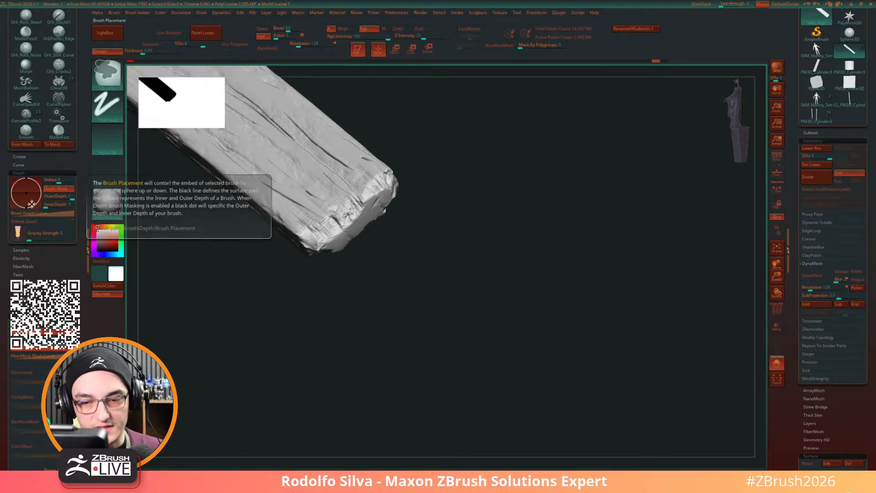
left_click(110, 104)
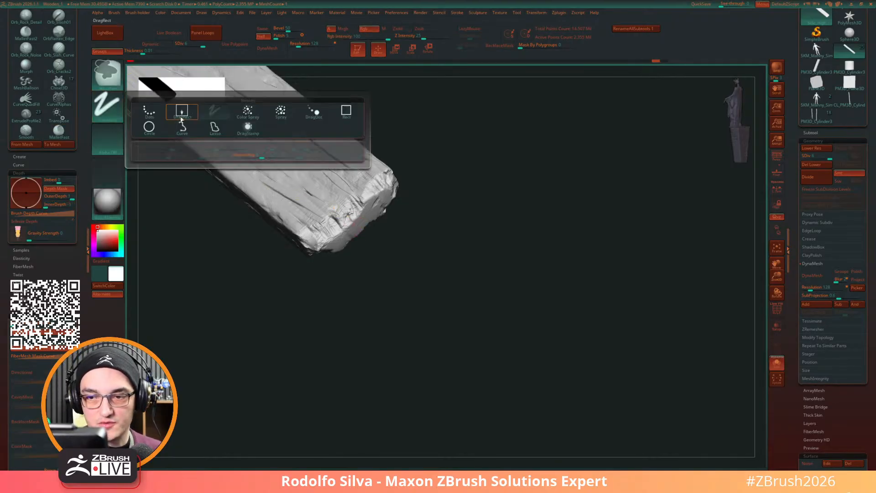
left_click(181, 113)
left_click_drag(383, 240, 377, 237)
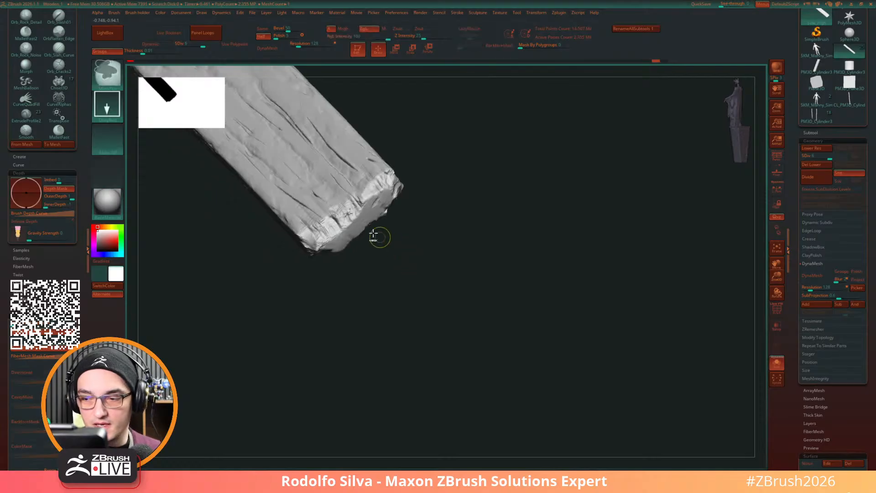
key("ctrl+z")
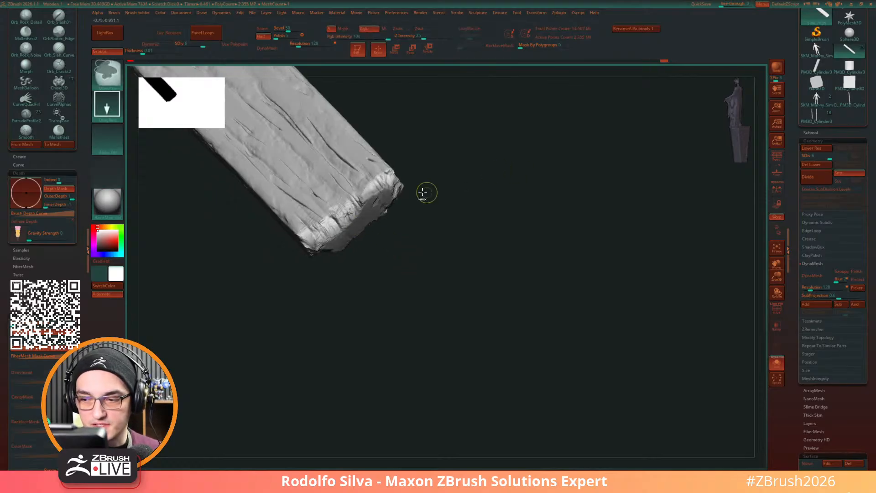
Step: Adjust the Draw Size of the stamping and masking brushes to suit the plank's end face
key("space")
left_click(422, 200)
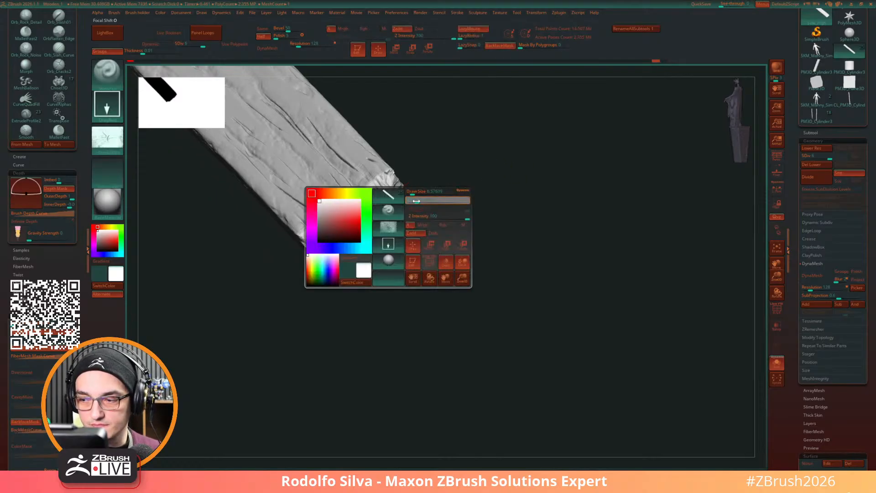
key("s")
key("ctrl+space")
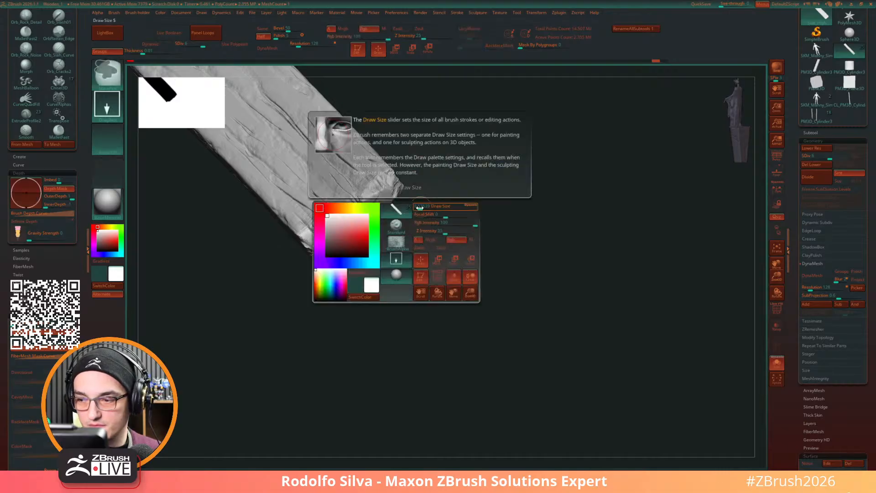
left_click(425, 218)
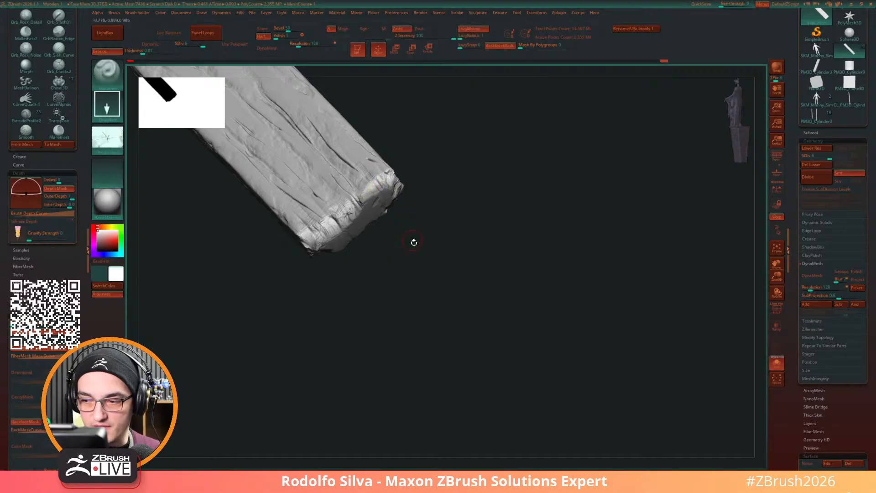
mouse_move(414, 242)
left_mouse_down()
mouse_move(435, 264)
mouse_move(428, 259)
left_mouse_up()
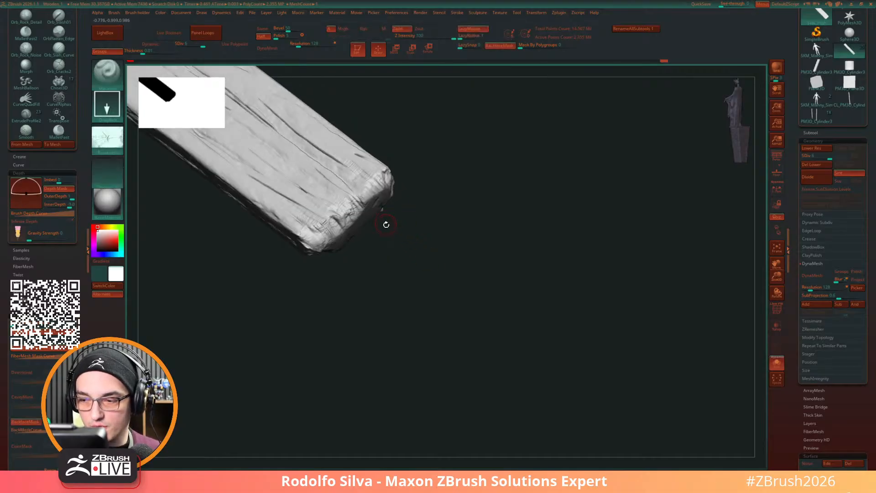
key("s")
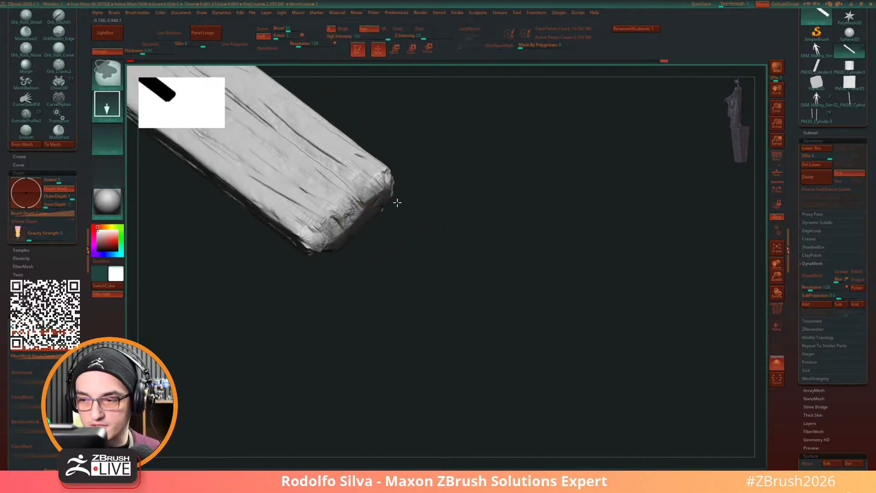
left_click_drag(415, 200, 358, 231)
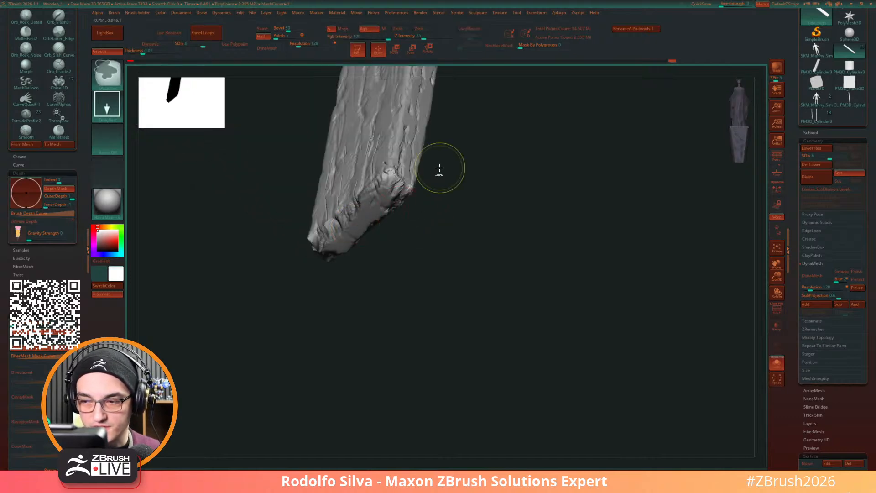
left_click_drag(415, 237, 437, 245)
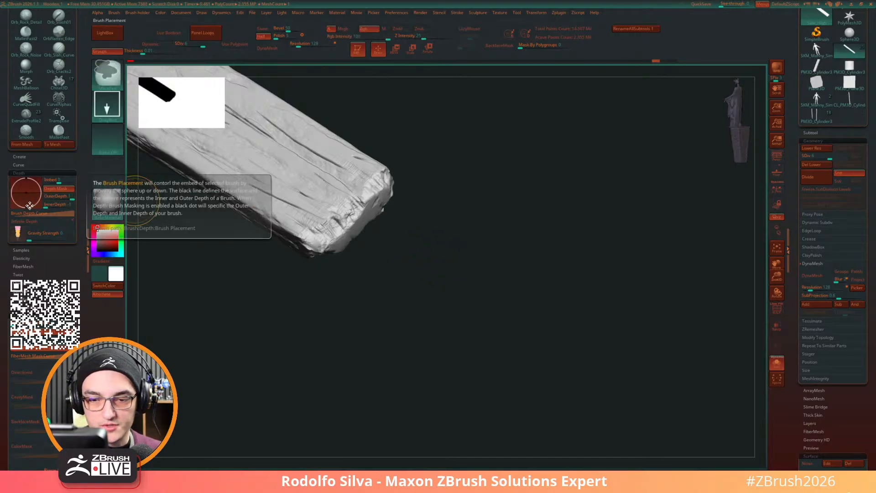
Step: Shift the masking brush's depth placement so its sphere becomes a half dome, and set the brush's intensity to 100
left_click_drag(30, 206, 28, 200, "ctrl")
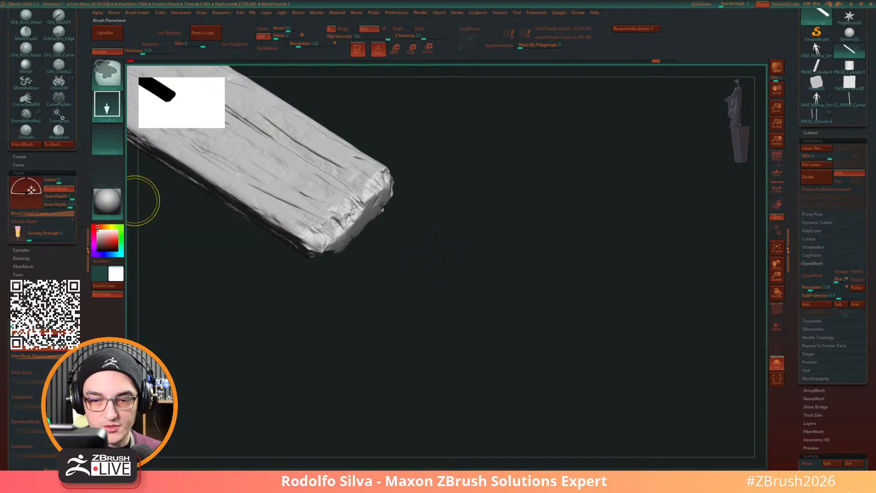
left_click_drag(360, 227, 388, 205, "ctrl")
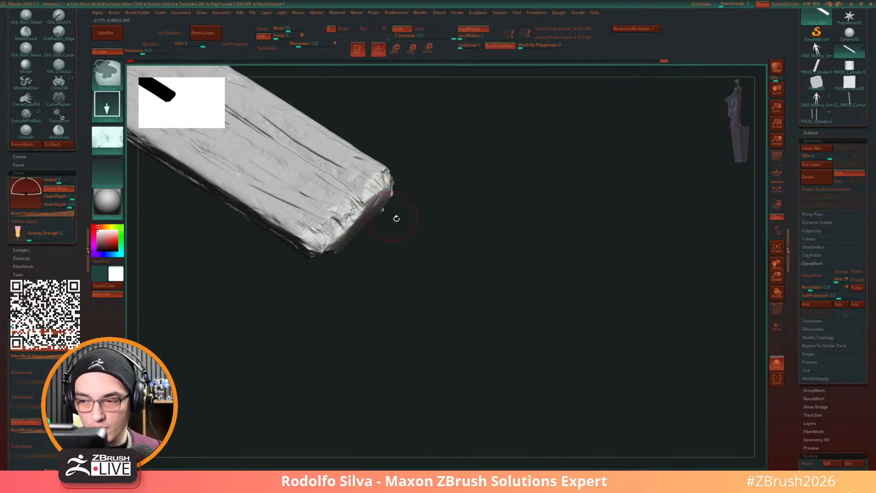
mouse_move(425, 260)
left_mouse_down("alt")
mouse_move(436, 296)
mouse_move(371, 225)
left_mouse_up("alt")
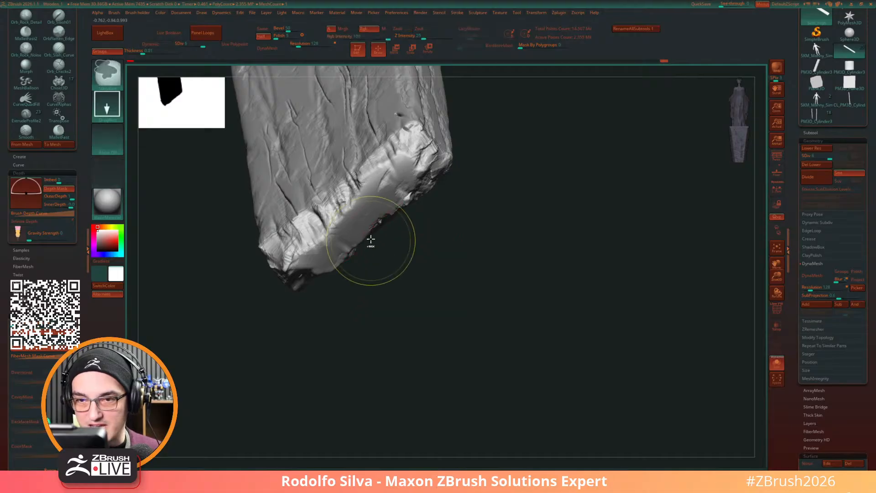
key("s")
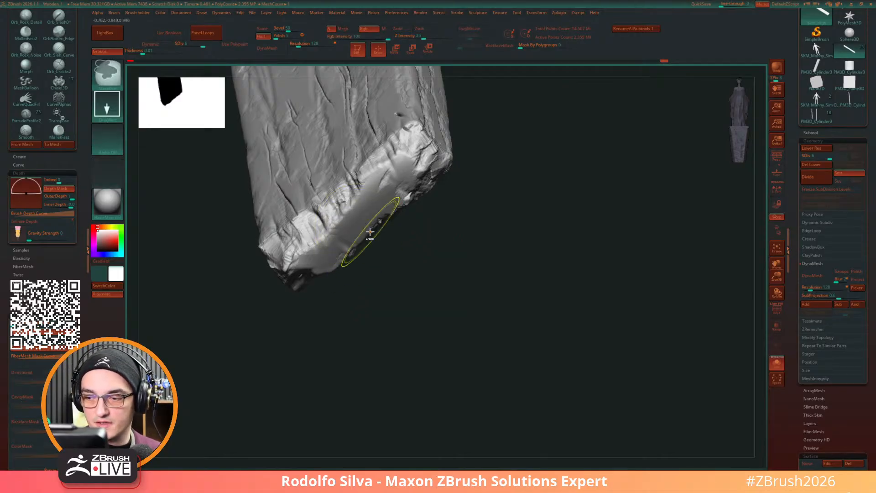
key("space")
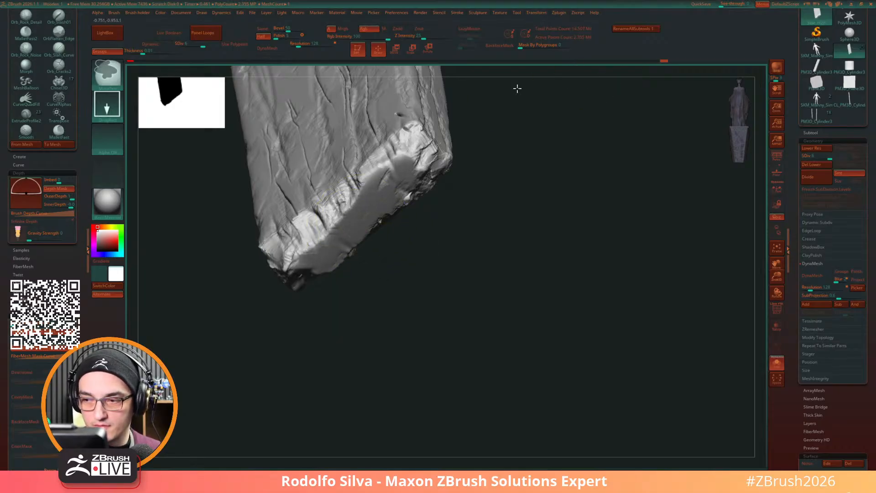
left_click(426, 35)
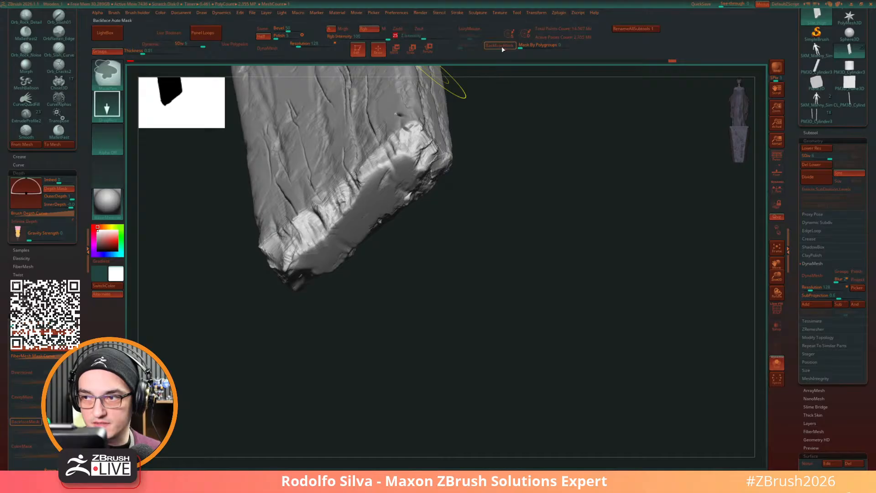
left_click(457, 38)
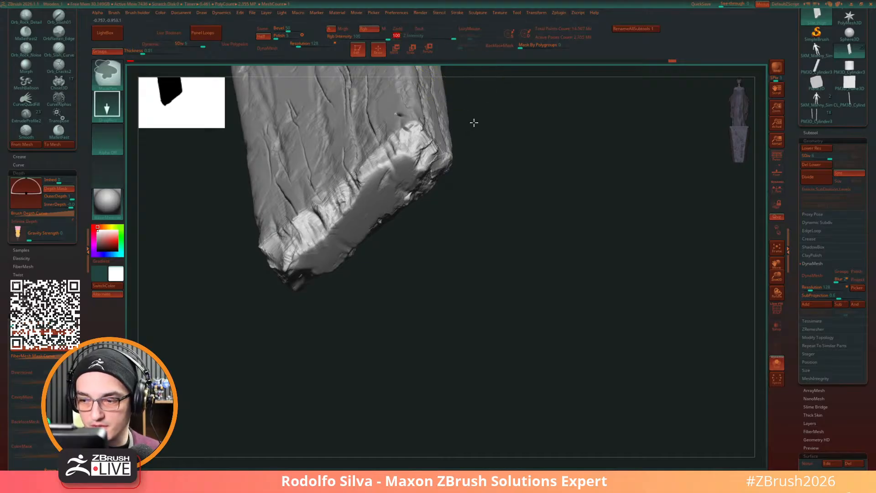
Step: Try dragging rectangular masks over the corner of the plank's end, and undo them
left_click_drag(326, 264, 308, 290)
left_click_drag(388, 154, 525, 104)
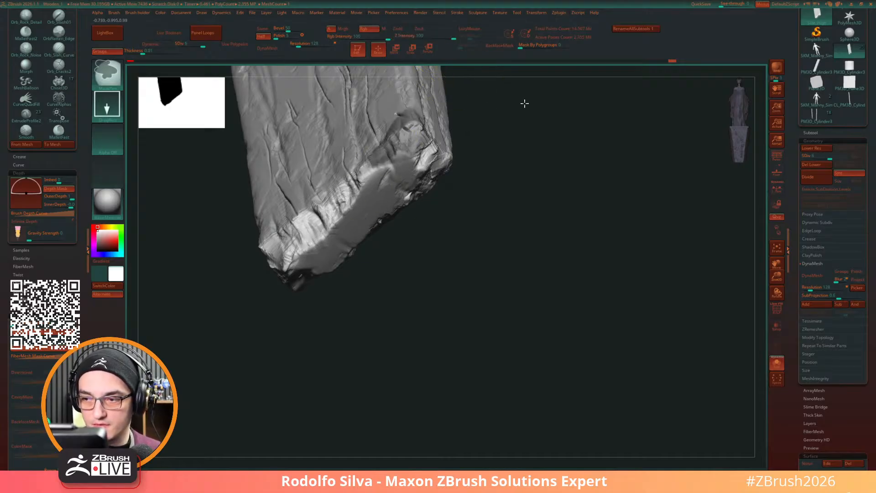
left_click_drag(596, 97, 455, 190)
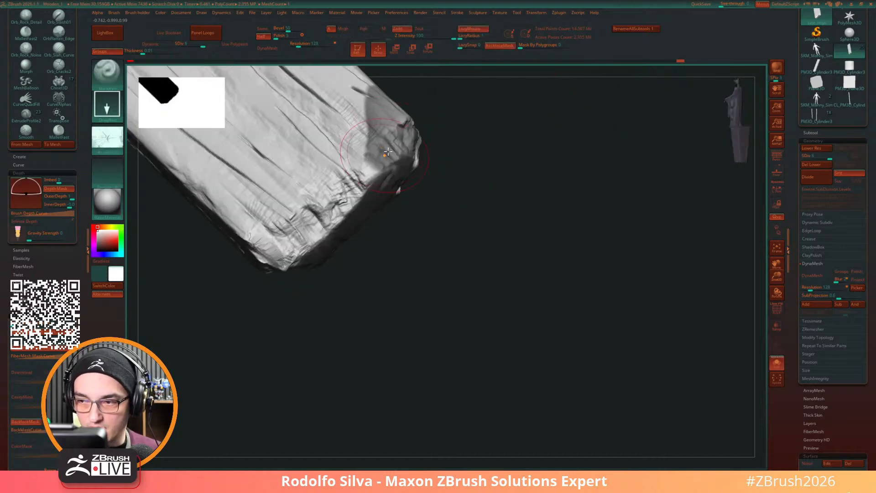
key("ctrl+z")
key("ctrl+z")
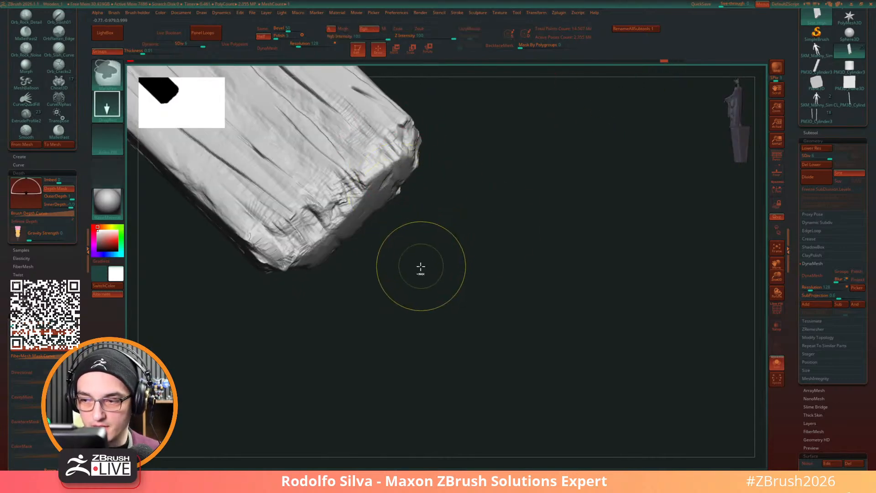
key("ctrl+z")
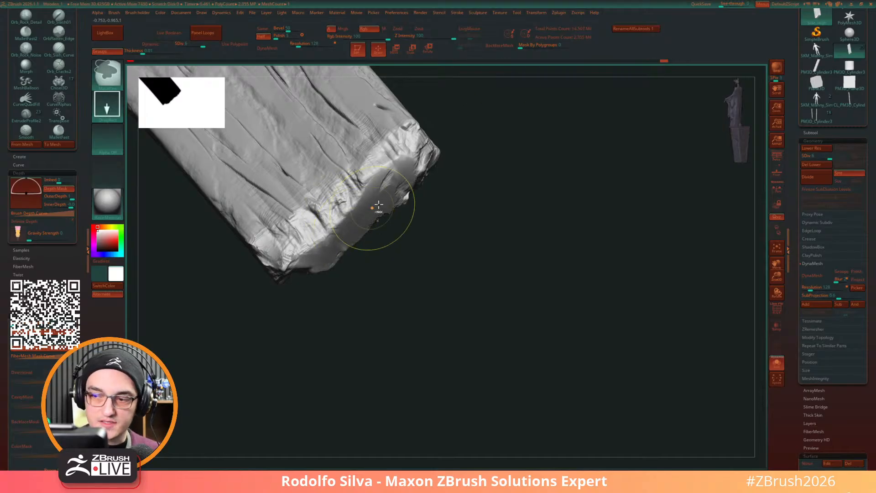
Step: Change the masking brush's stroke to Dots and paint a stroke along the plank's end face
left_click(107, 105)
left_click(162, 120)
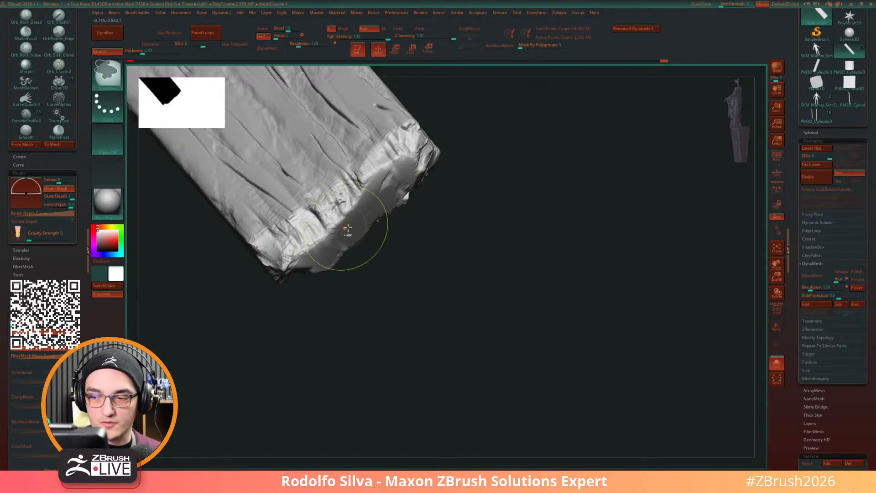
mouse_move(348, 231)
left_mouse_down()
mouse_move(340, 230)
mouse_move(378, 183)
mouse_move(369, 192)
mouse_move(379, 202)
mouse_move(333, 250)
mouse_move(311, 257)
left_mouse_up()
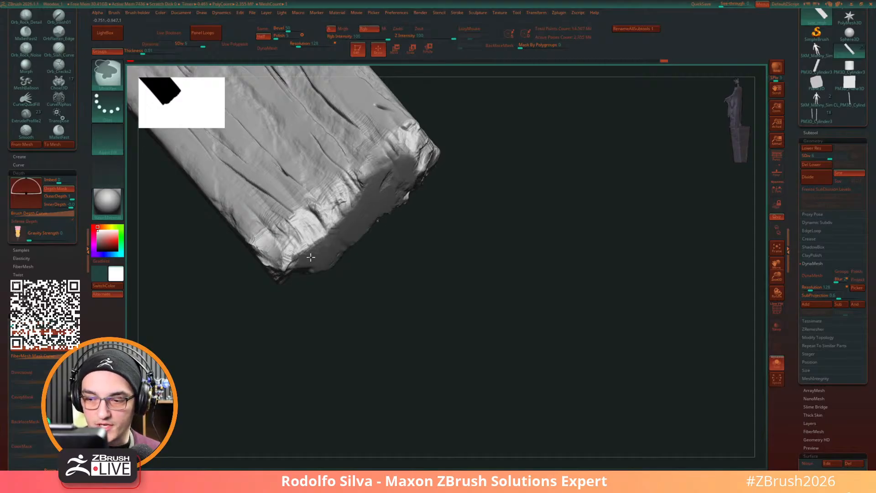
mouse_move(413, 296)
left_mouse_down()
mouse_move(443, 310)
mouse_move(442, 318)
mouse_move(409, 330)
left_mouse_up()
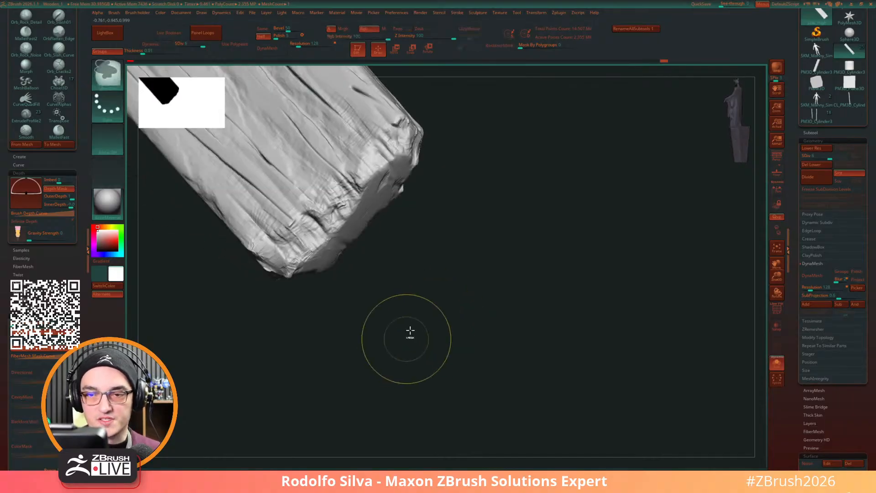
left_click_drag(362, 290, 358, 277)
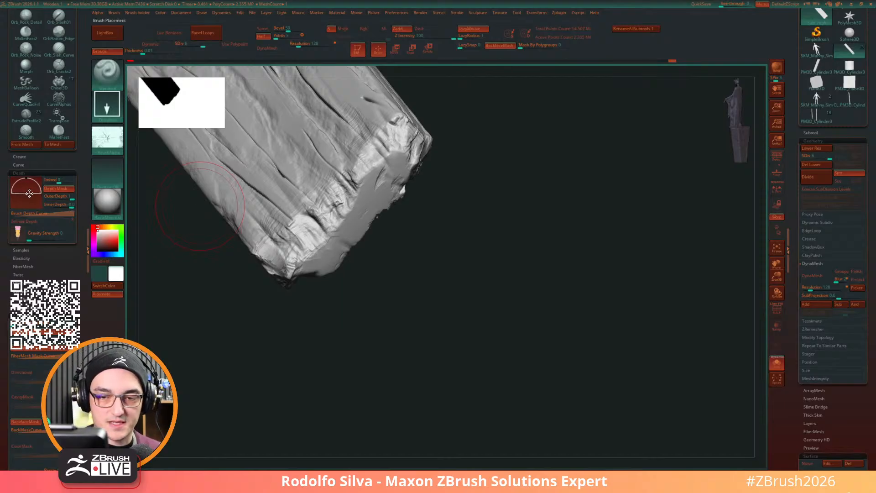
Step: Undo a full-strength stamp, lower the Z Intensity and stamp the cracked alpha on the plank's end face
mouse_move(351, 223)
left_mouse_down()
mouse_move(415, 170)
mouse_move(406, 170)
left_mouse_up()
key("ctrl+z")
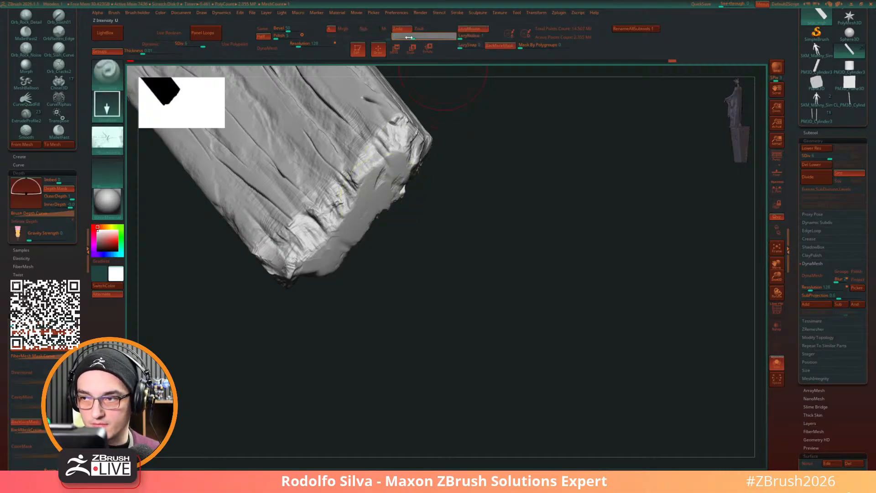
key("ctrl")
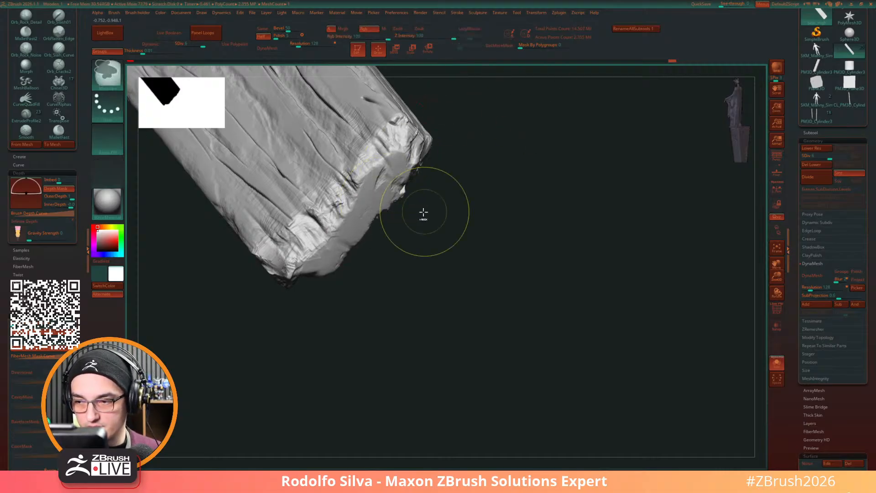
key("space")
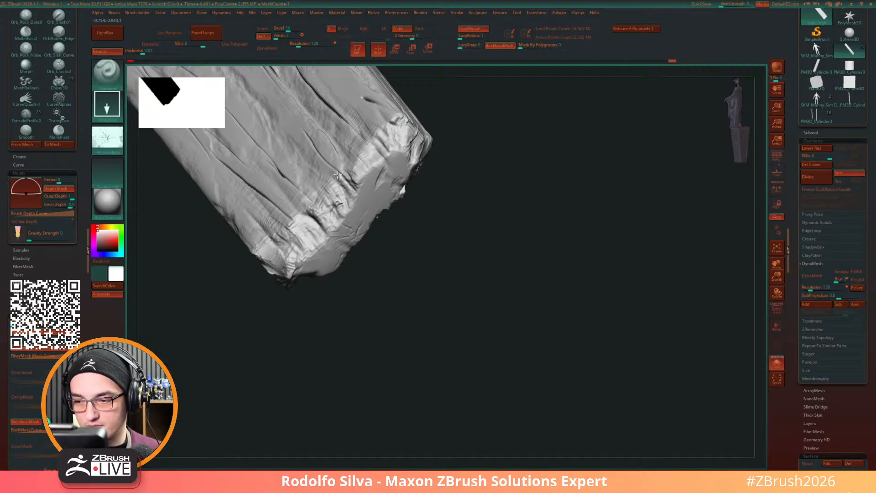
left_click_drag(416, 242, 394, 272, "alt")
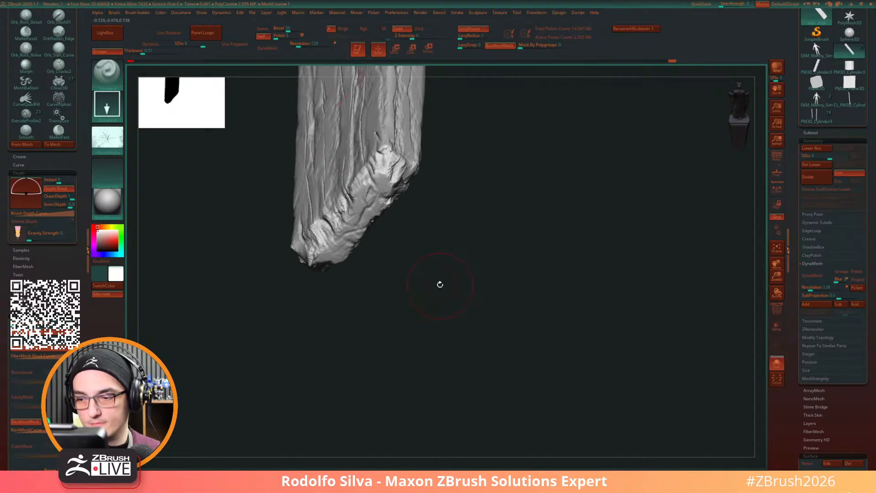
mouse_move(446, 290)
left_mouse_down()
mouse_move(456, 293)
mouse_move(452, 302)
mouse_move(434, 282)
mouse_move(428, 290)
mouse_move(370, 204)
left_mouse_up()
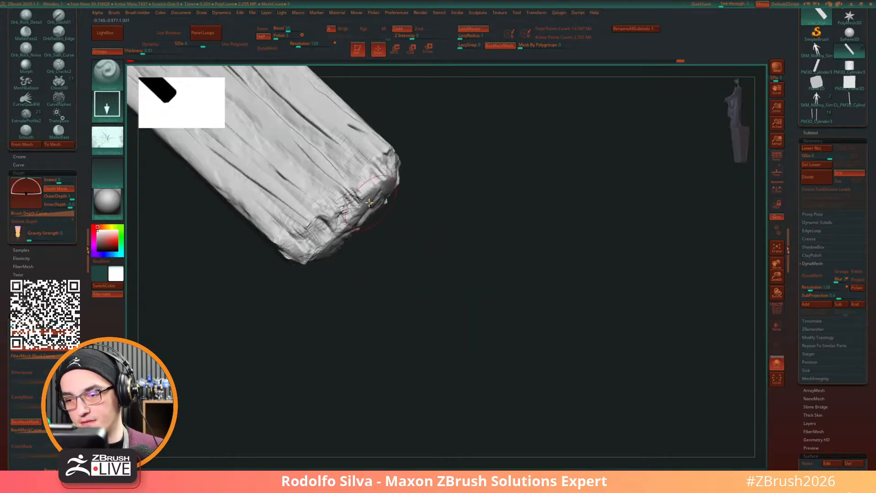
Step: Switch to the DamStandard brush, adjust its size and carve cracks from the plank's end into its face
key("b")
key("d")
key("s")
left_click_drag(416, 226, 396, 223)
key("s")
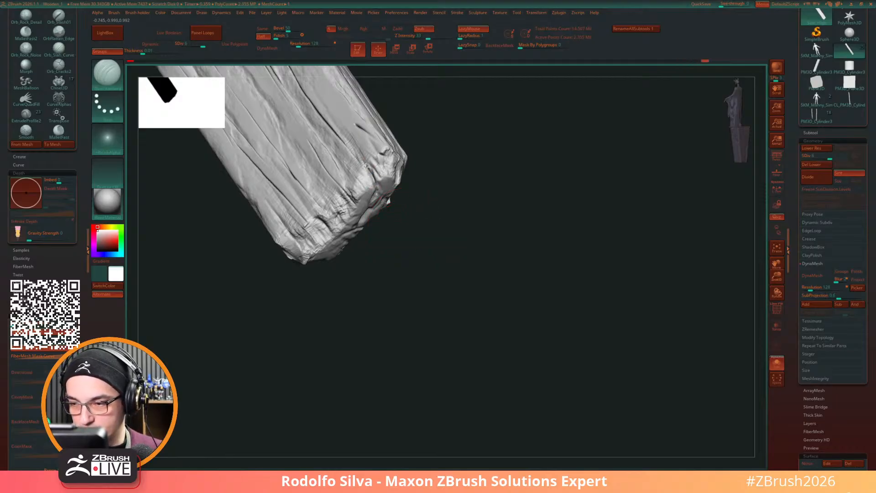
left_click_drag(417, 176, 484, 211)
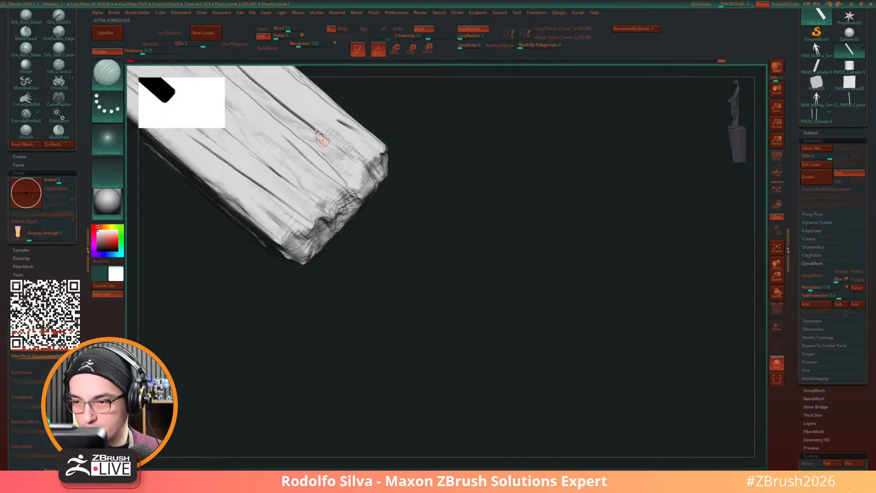
left_click_drag(433, 267, 401, 273)
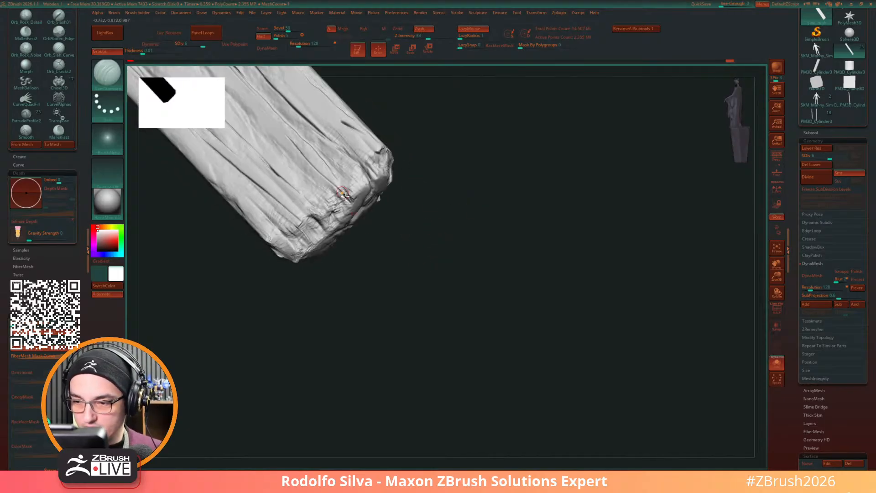
left_click_drag(328, 219, 310, 216)
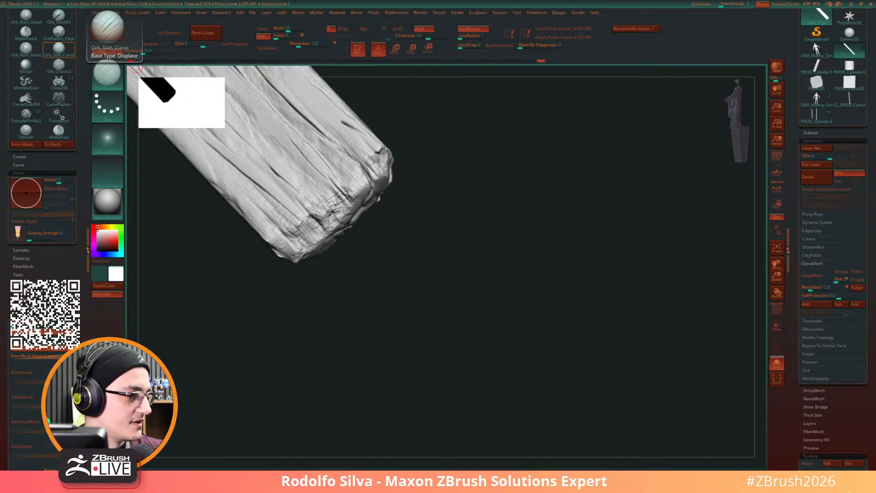
Step: Carve more cracks along the edge of the plank's end, running into its adjoining faces
left_click_drag(481, 316, 479, 301)
left_click_drag(273, 243, 326, 315)
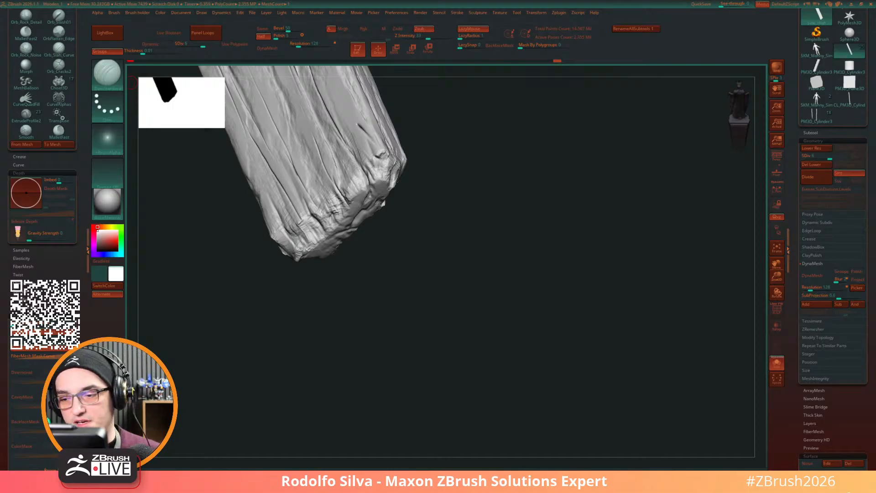
left_click_drag(435, 314, 432, 270)
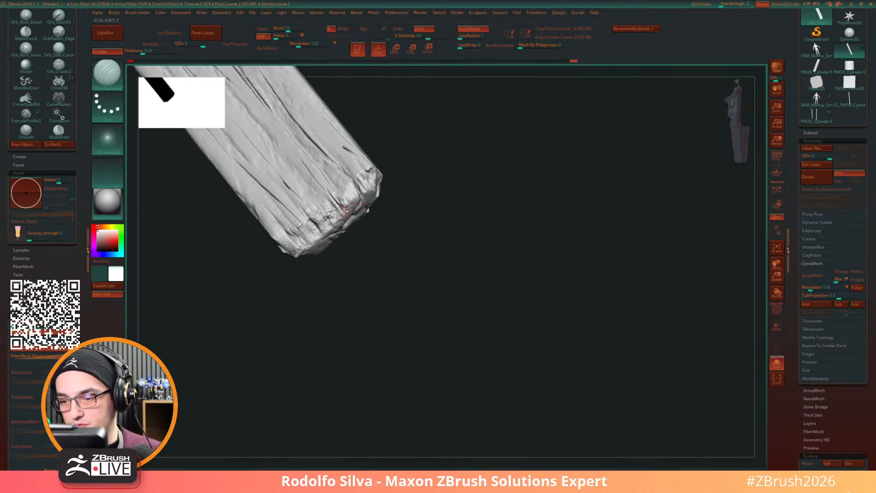
mouse_move(344, 211)
left_mouse_down()
mouse_move(320, 174)
mouse_move(338, 214)
mouse_move(306, 174)
mouse_move(298, 138)
left_mouse_up()
left_click_drag(417, 219, 334, 263)
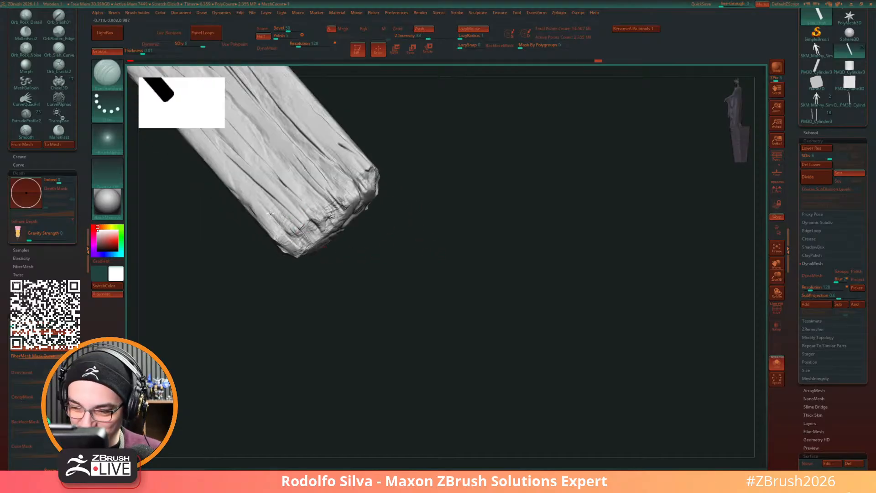
left_click_drag(393, 260, 426, 366)
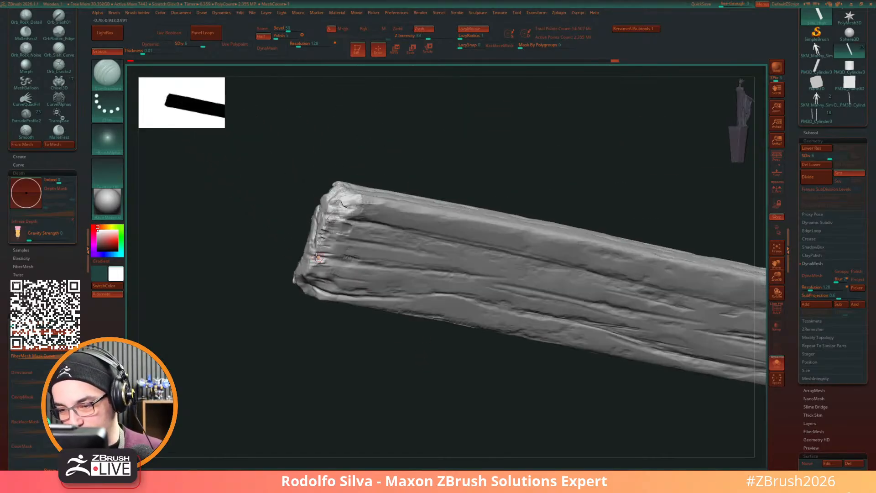
mouse_move(314, 260)
left_mouse_down()
mouse_move(330, 263)
mouse_move(309, 275)
left_mouse_up()
mouse_move(304, 337)
left_mouse_down()
mouse_move(322, 342)
mouse_move(322, 329)
left_mouse_up()
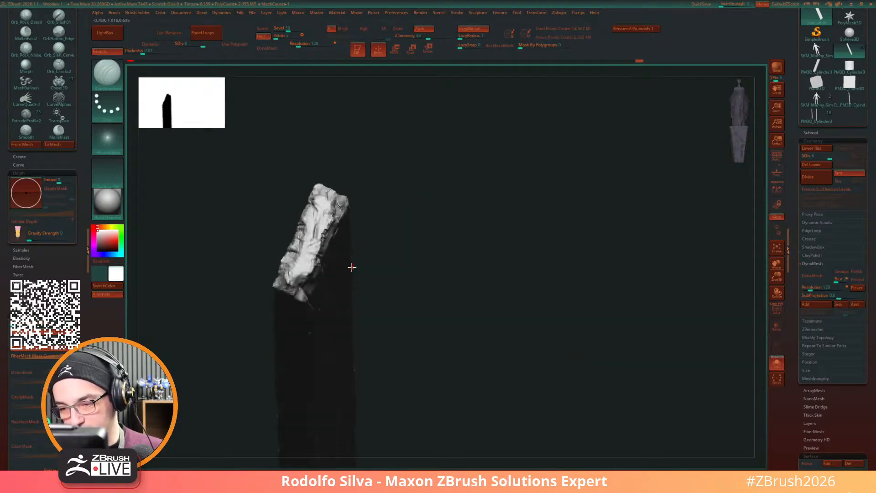
mouse_move(352, 267)
left_mouse_down()
mouse_move(372, 268)
mouse_move(300, 205)
mouse_move(239, 212)
mouse_move(228, 196)
mouse_move(234, 221)
mouse_move(221, 215)
mouse_move(242, 191)
mouse_move(228, 222)
mouse_move(227, 206)
left_mouse_up()
Step: Switch to the MalletFast brush and chip the corners and edges around the plank's end
key("b")
key("m")
key("f")
mouse_move(344, 373)
left_mouse_down()
mouse_move(407, 225)
mouse_move(389, 242)
left_mouse_up()
left_click_drag(333, 299, 327, 331, "alt")
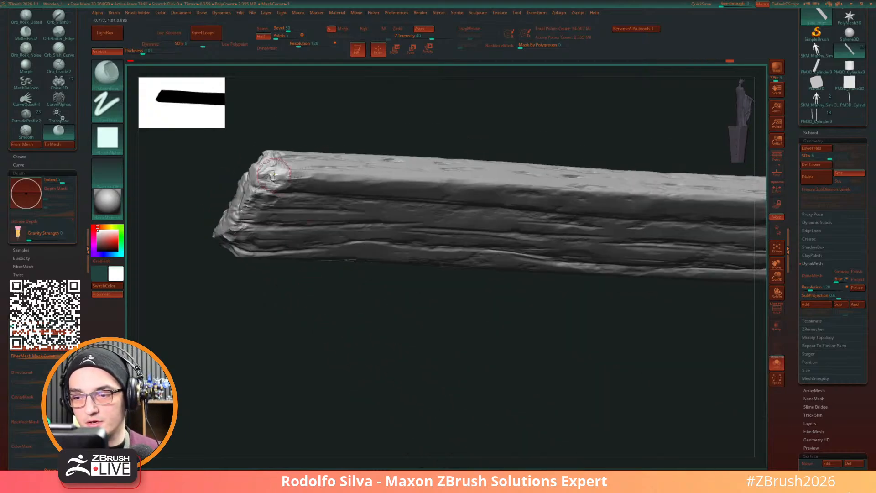
left_click_drag(274, 174, 265, 170)
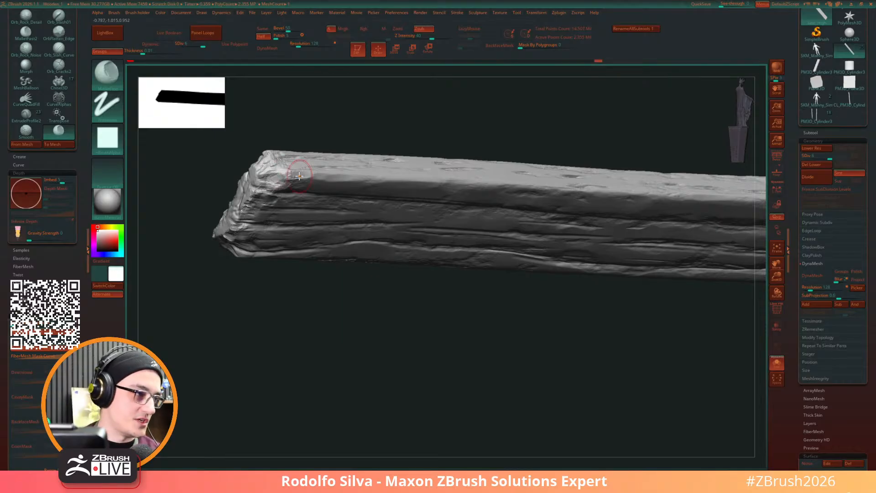
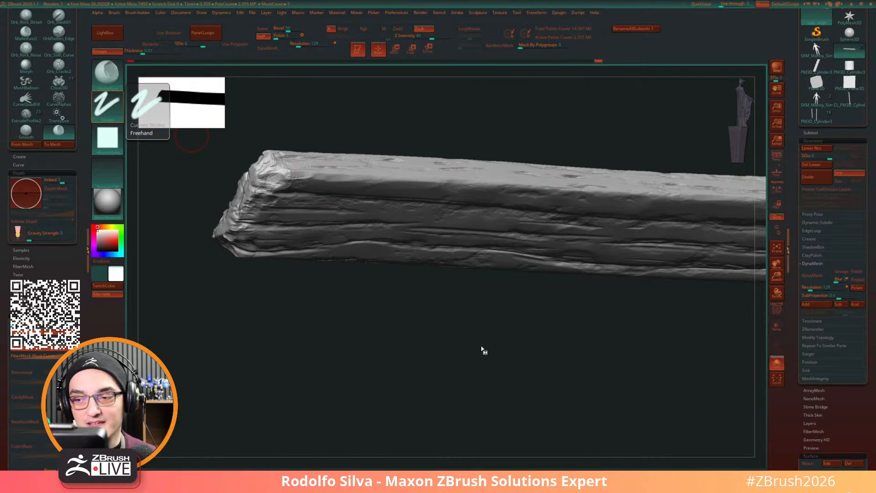
left_click_drag(481, 350, 403, 360)
right_click_drag(402, 360, 418, 388, "ctrl")
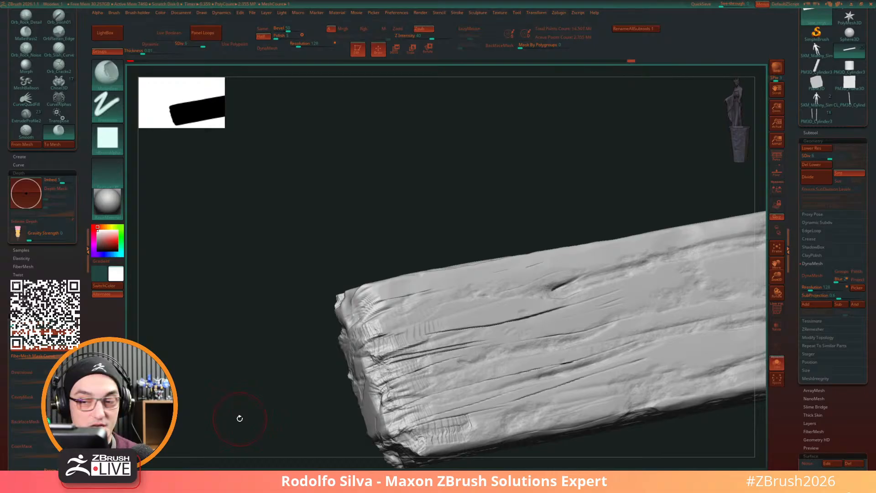
left_click_drag(354, 395, 280, 368)
Step: Replace the mallet with a crack-carving brush and carve a crack from the plank's end into its broad face
key("b")
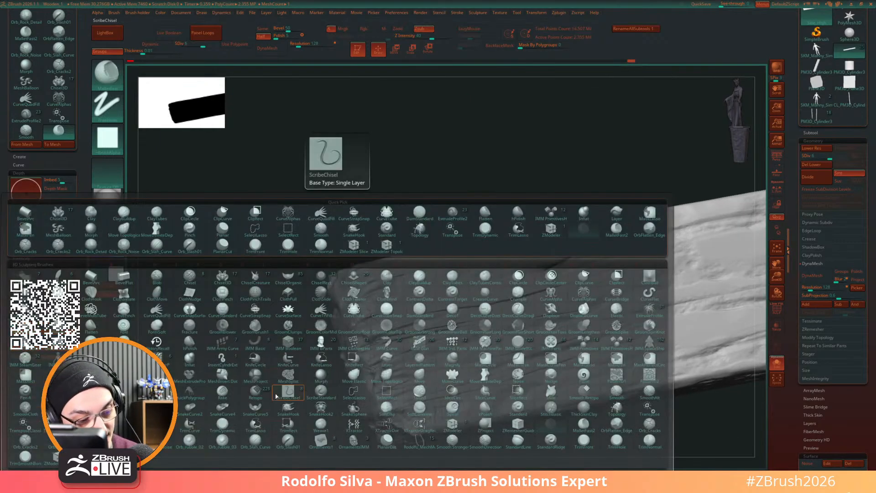
left_click(289, 392)
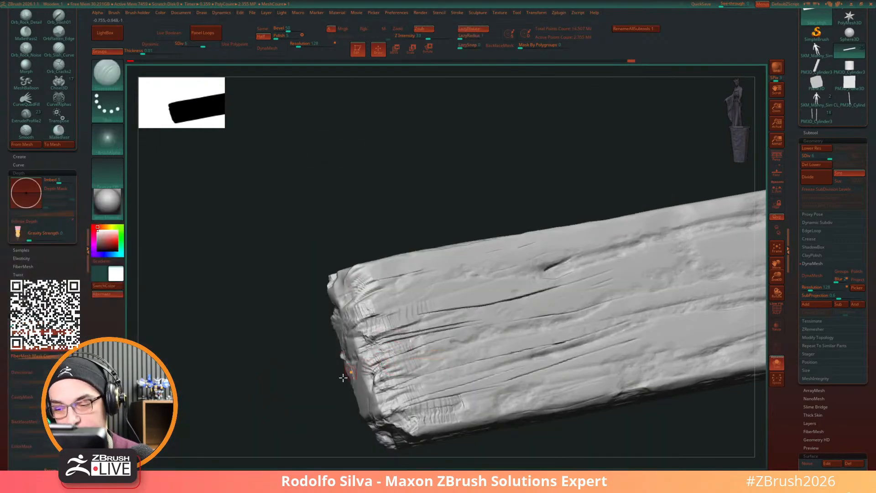
mouse_move(343, 377)
left_mouse_down()
mouse_move(372, 353)
mouse_move(472, 332)
left_mouse_up()
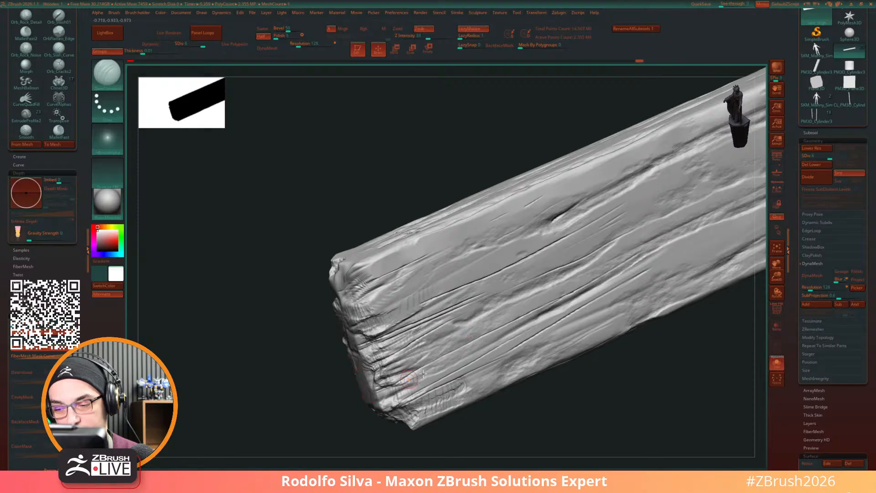
Step: Switch to the TrimDynamic brush and flatten part of the plank's surface near the end
key("b")
key("t")
key("d")
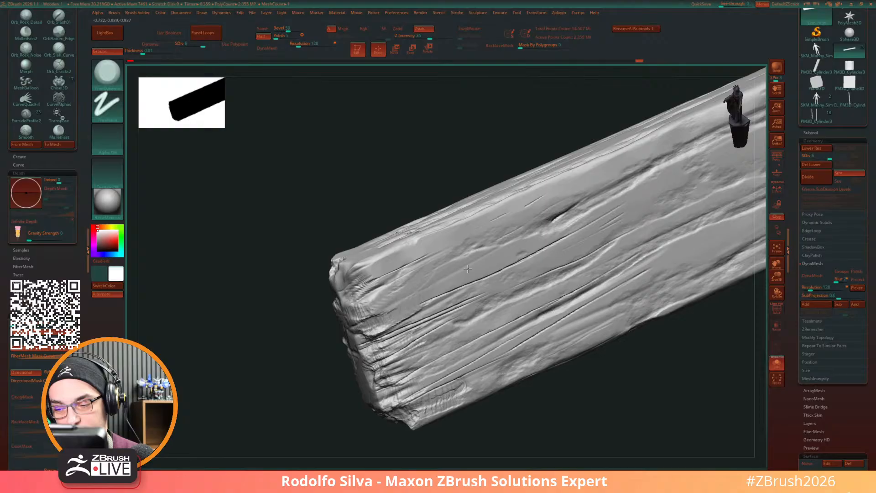
left_click_drag(338, 434, 317, 319, "alt")
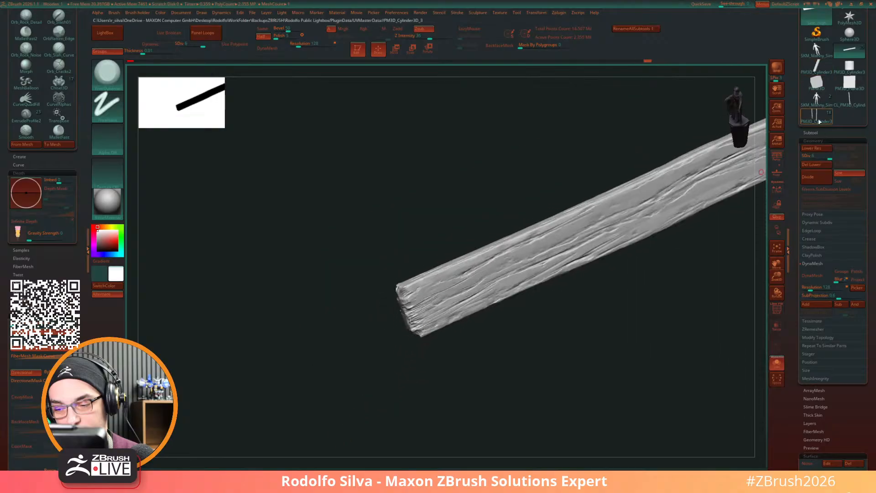
Step: Load the tool containing the four wooden poles, isolate one pole up close and adjust the brush's draw size
left_click(819, 120)
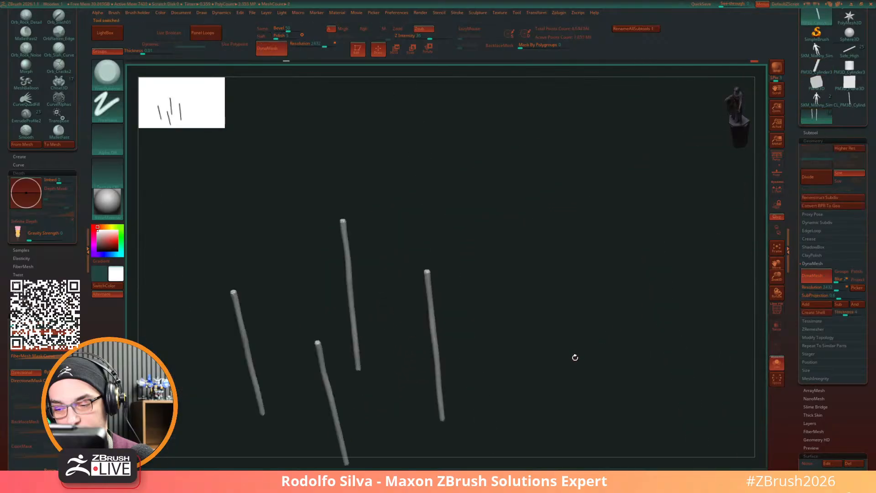
key("f")
key("alt+shift+s")
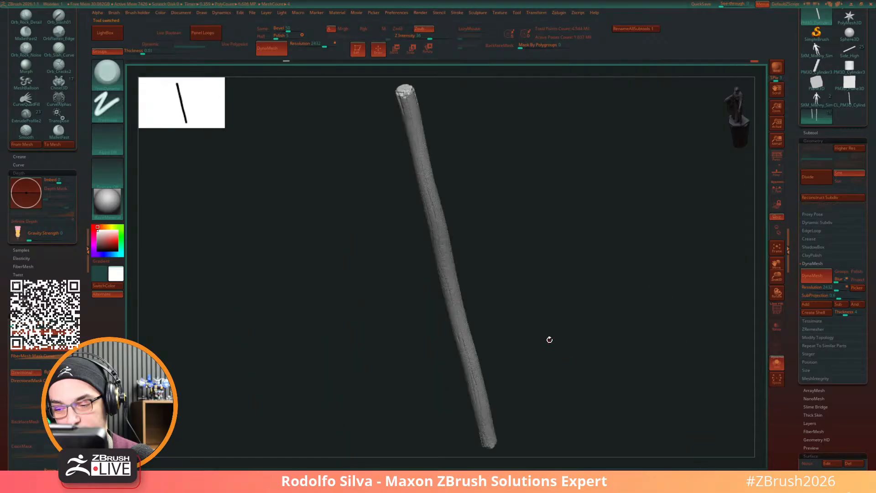
left_click_drag(550, 340, 493, 295)
key("space")
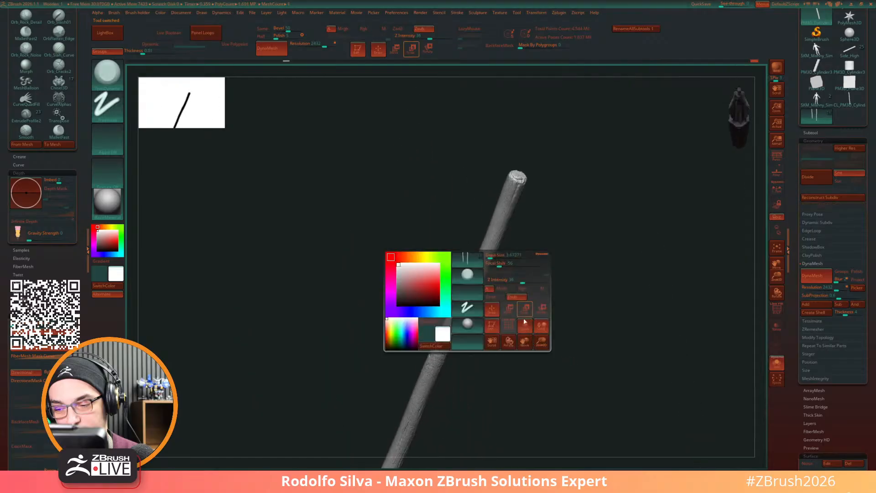
left_click_drag(508, 255, 570, 374)
left_click_drag(498, 325, 490, 293)
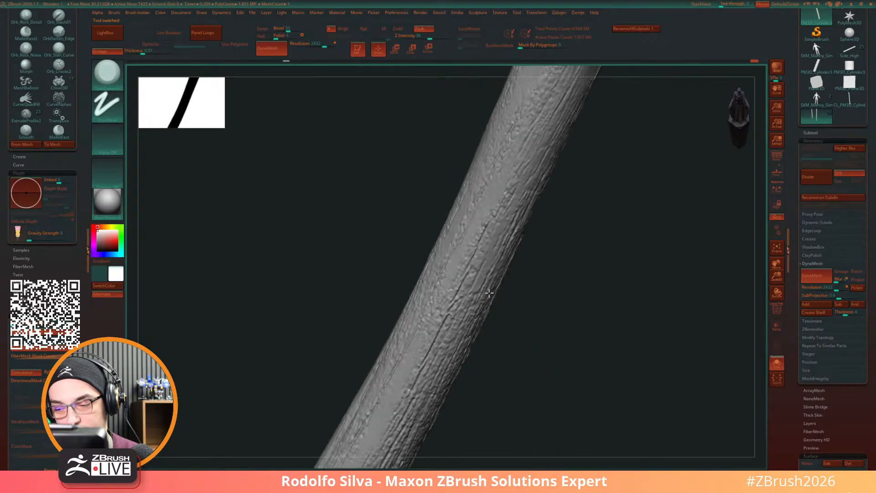
right_click_drag(490, 293, 474, 250)
key("s")
left_click_drag(469, 272, 473, 272)
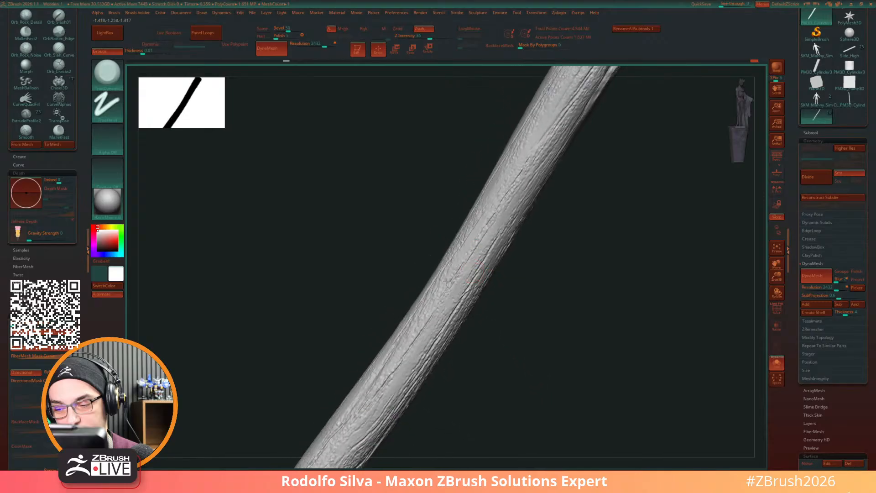
Step: Examine the wood grain, cracks and end of the isolated pole from several sides
left_click_drag(499, 265, 506, 290)
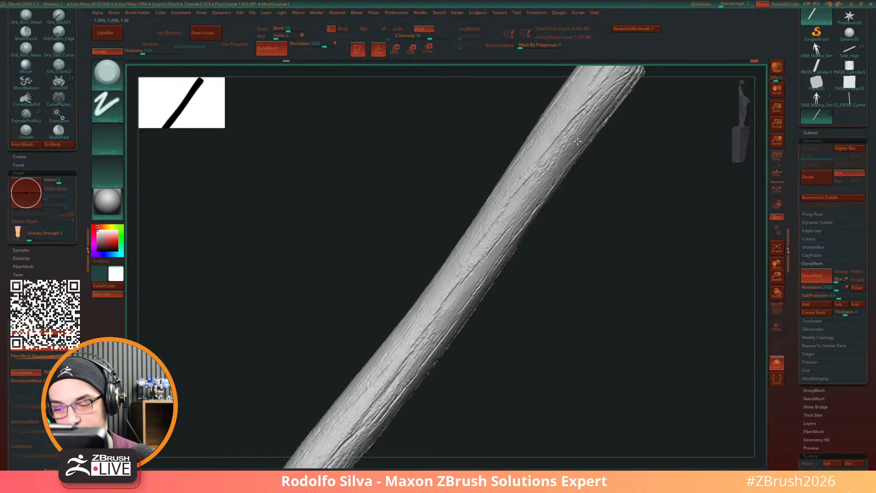
mouse_move(576, 163)
left_mouse_down("alt")
mouse_move(516, 264)
mouse_move(500, 263)
mouse_move(496, 252)
left_mouse_up("alt")
left_click_drag(508, 292, 535, 319)
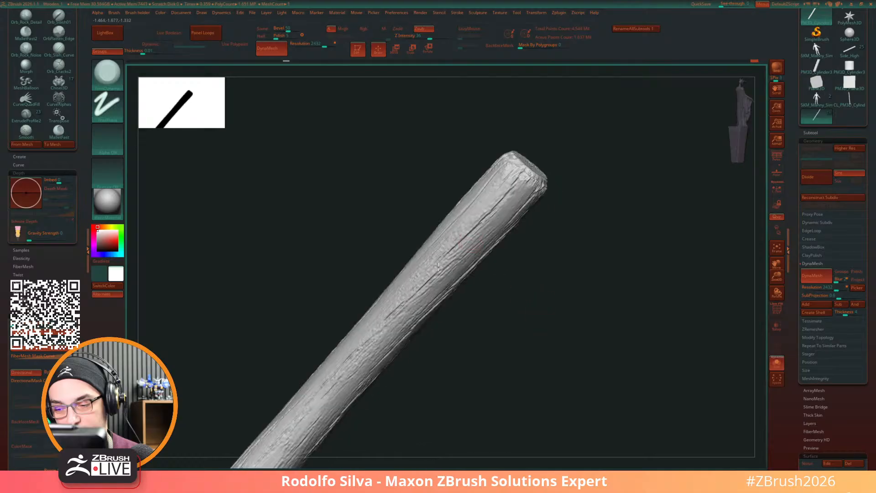
left_click_drag(470, 280, 498, 288)
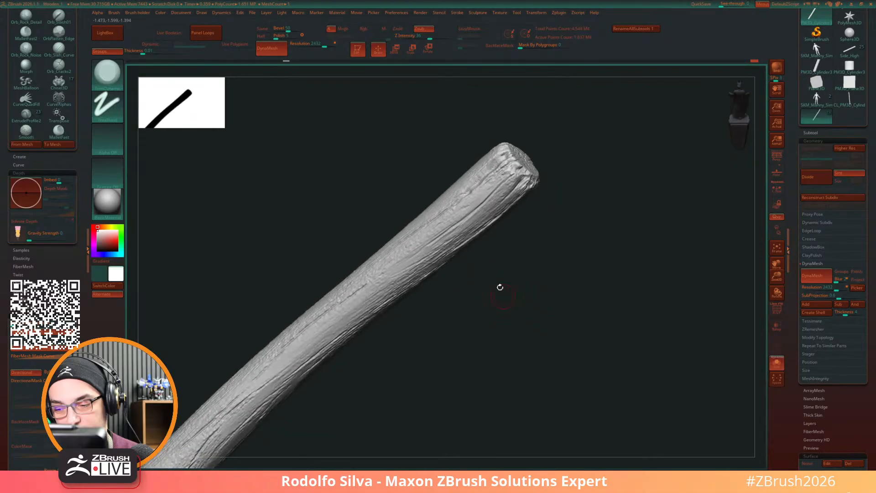
right_click_drag(437, 234, 443, 266)
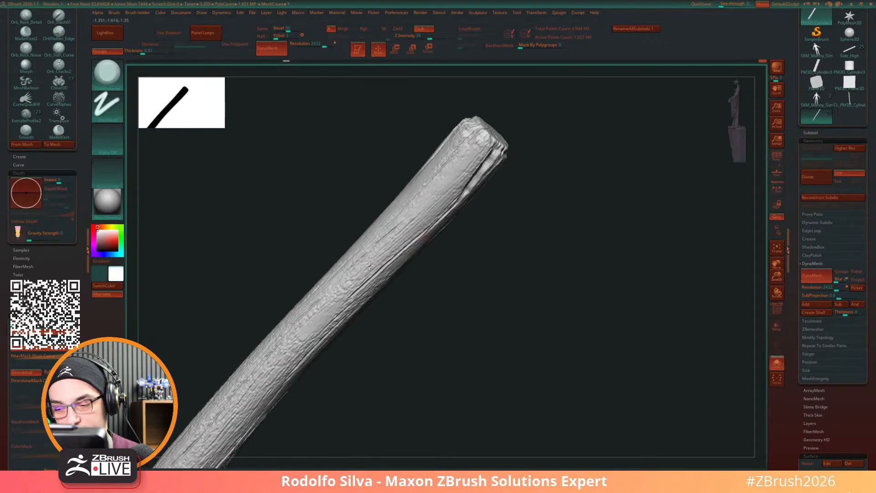
right_click_drag(334, 300, 374, 249)
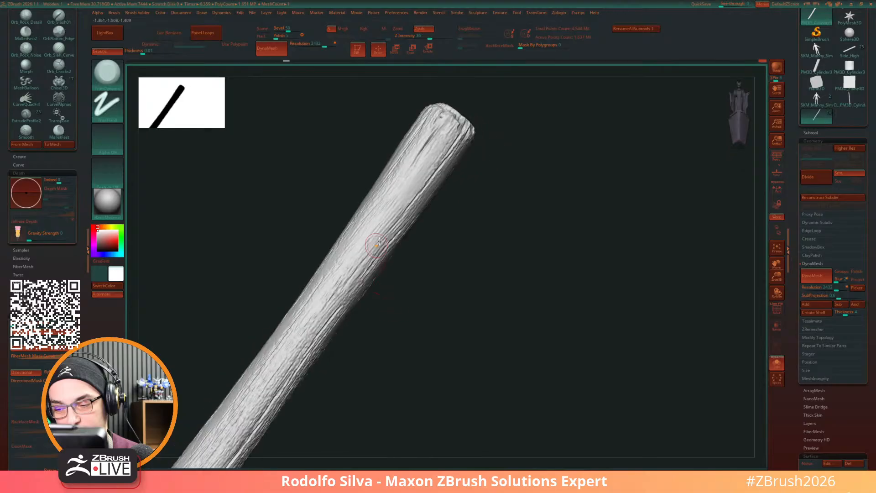
right_click_drag(445, 170, 437, 193)
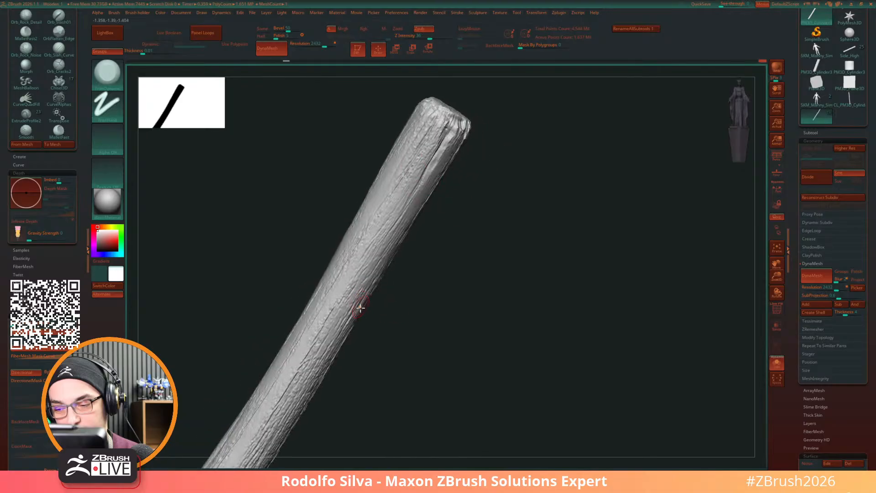
right_click_drag(358, 303, 437, 171)
right_click_drag(327, 337, 360, 250)
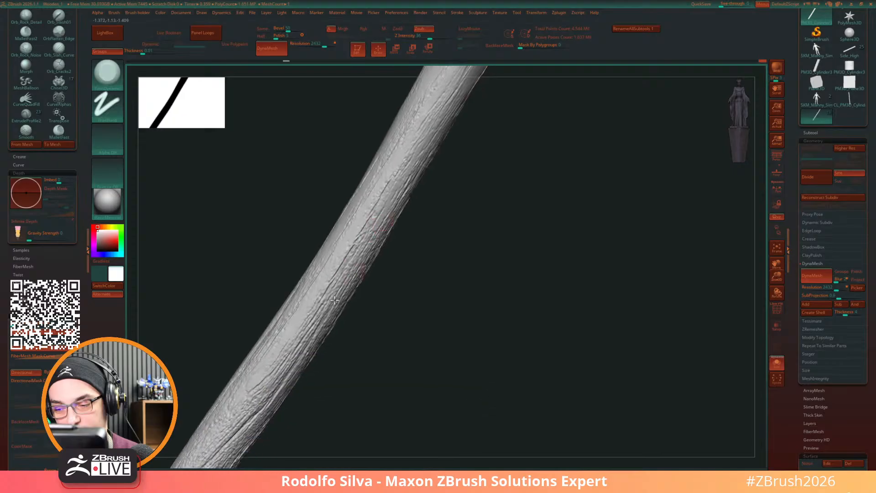
right_click_drag(350, 307, 347, 310)
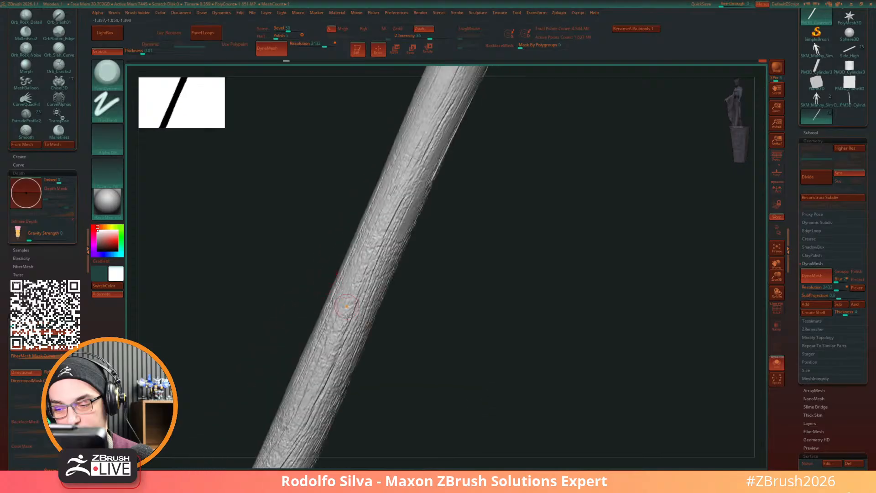
right_click_drag(371, 338, 399, 245)
right_click(399, 246)
left_click(399, 268)
right_click_drag(446, 184, 464, 205)
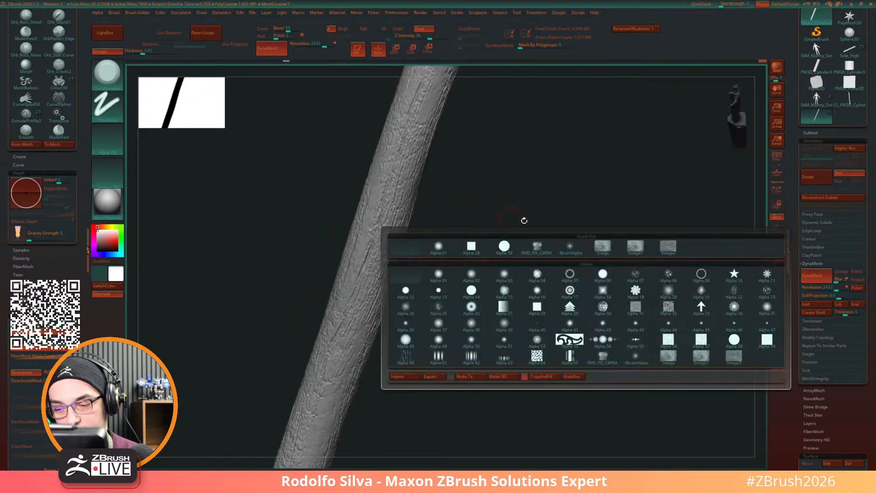
left_click(588, 261)
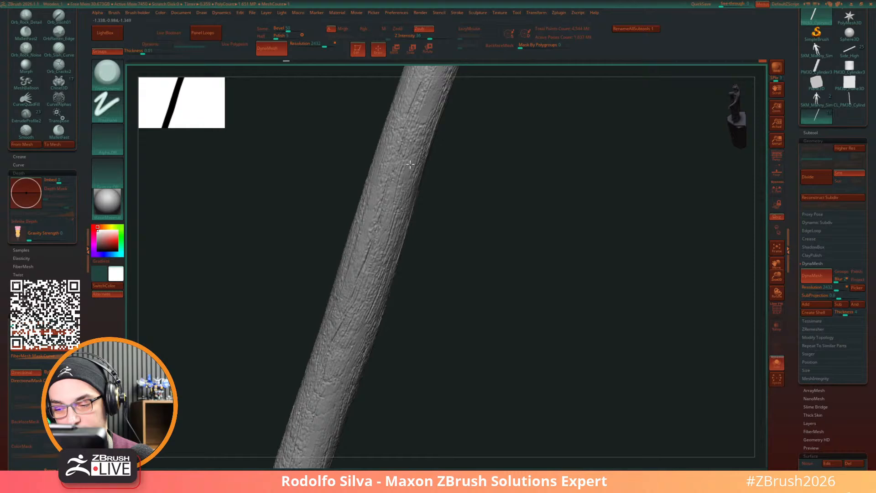
right_click_drag(448, 264, 366, 314)
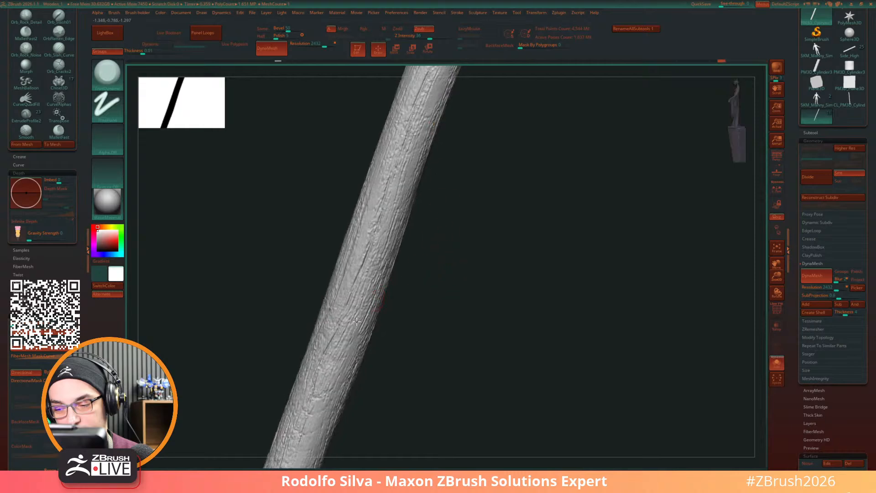